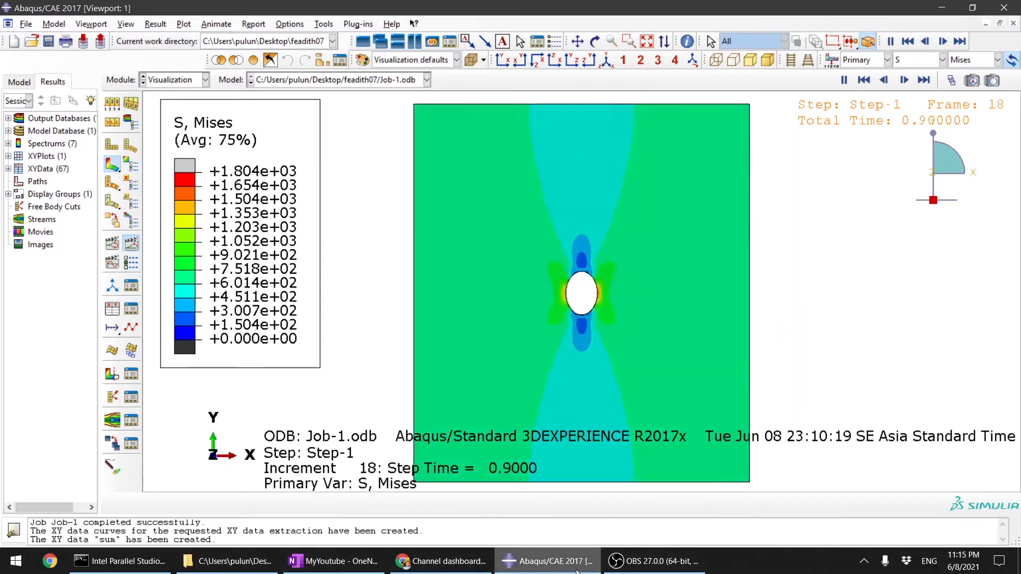
pyautogui.moveTo(580, 571)
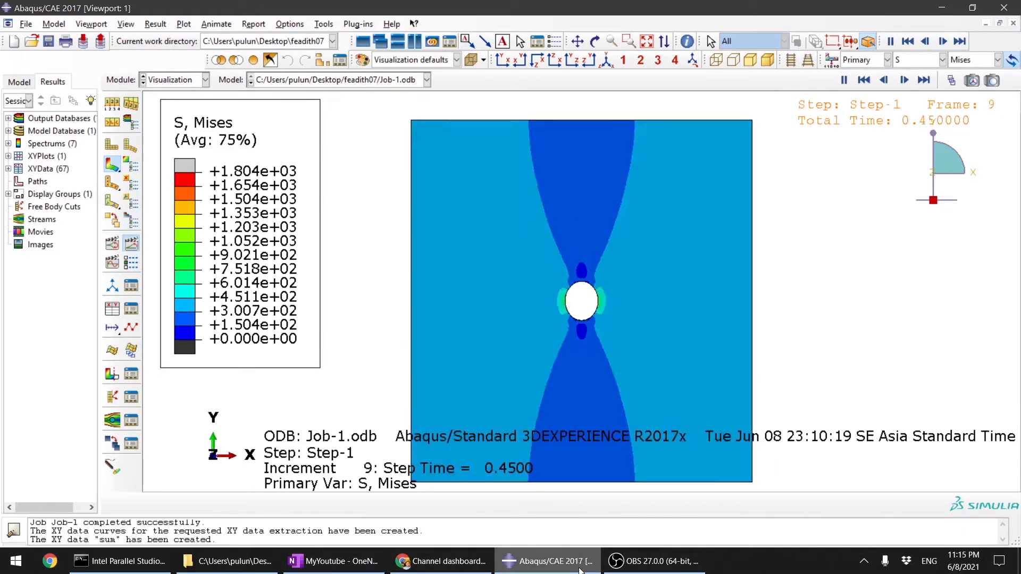
pyautogui.moveTo(581, 571)
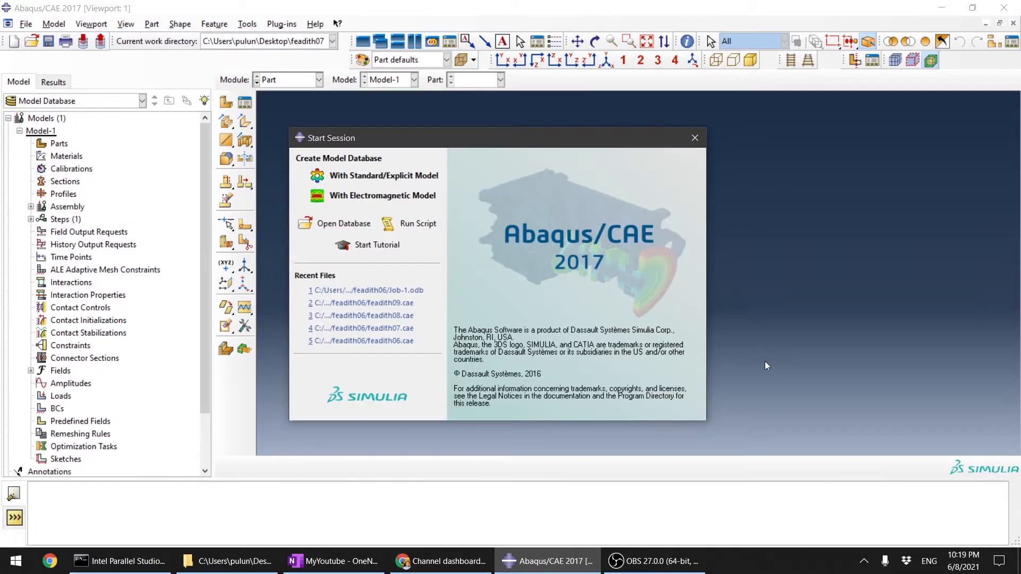
# Step: Create a Standard/Explicit model database and start a 3D deformable solid extrusion part named Part-1 with approximate size 200
pyautogui.click(406, 178)
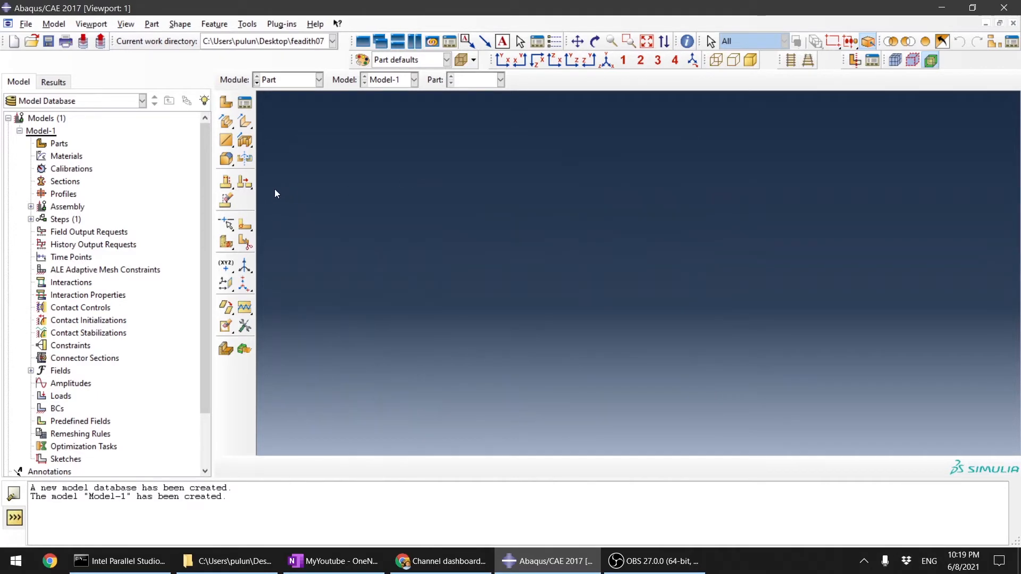
pyautogui.click(225, 104)
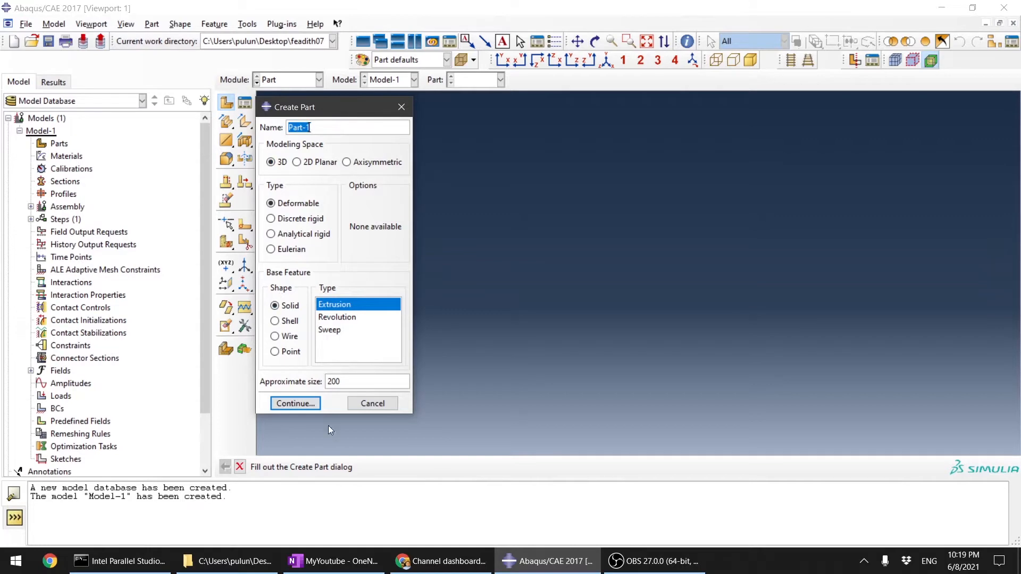
pyautogui.click(296, 404)
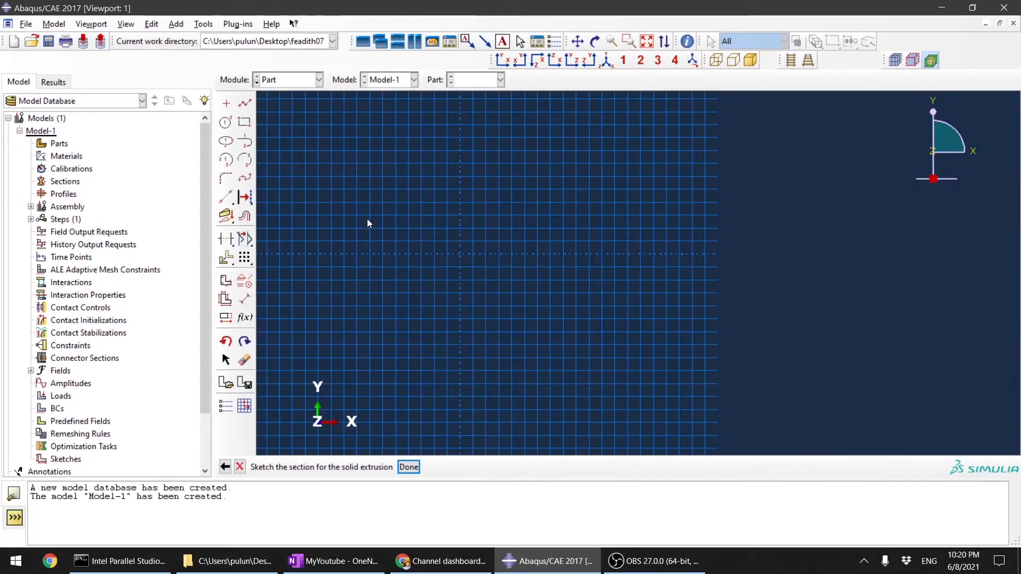
# Step: Sketch a rectangle from the origin to the opposite corner at 100,100
pyautogui.click(244, 122)
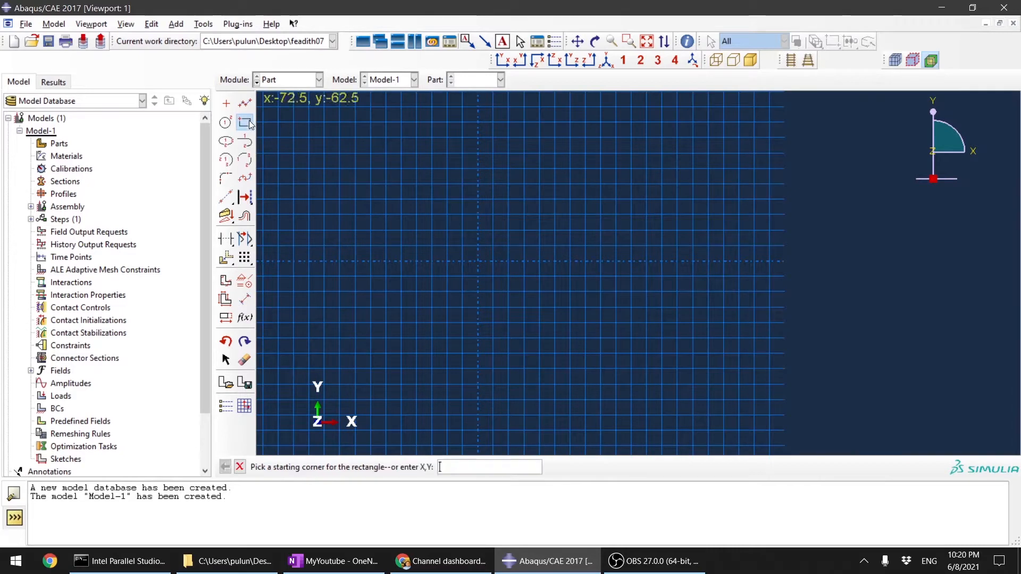
pyautogui.click(478, 262)
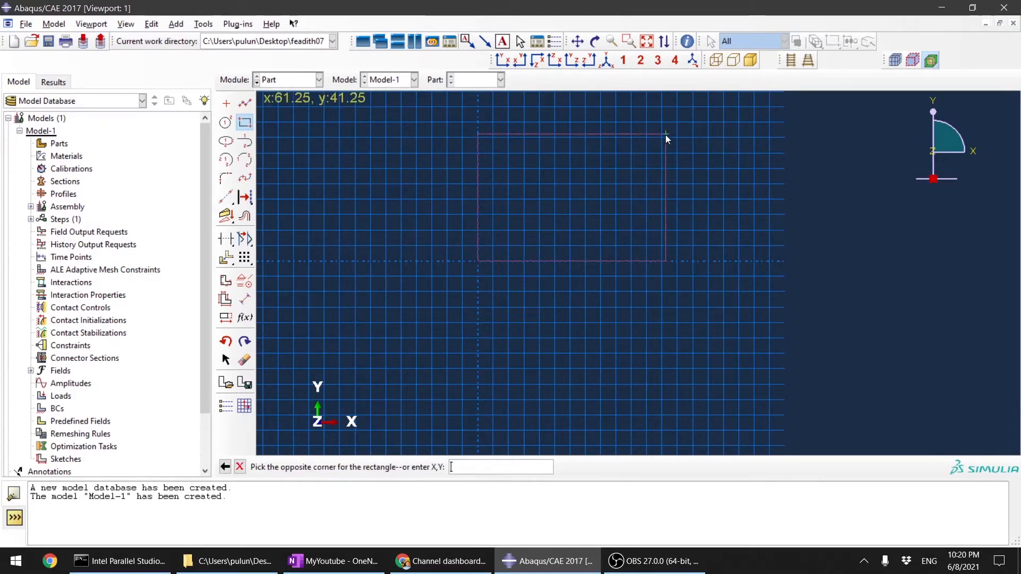
pyautogui.write('100,100')
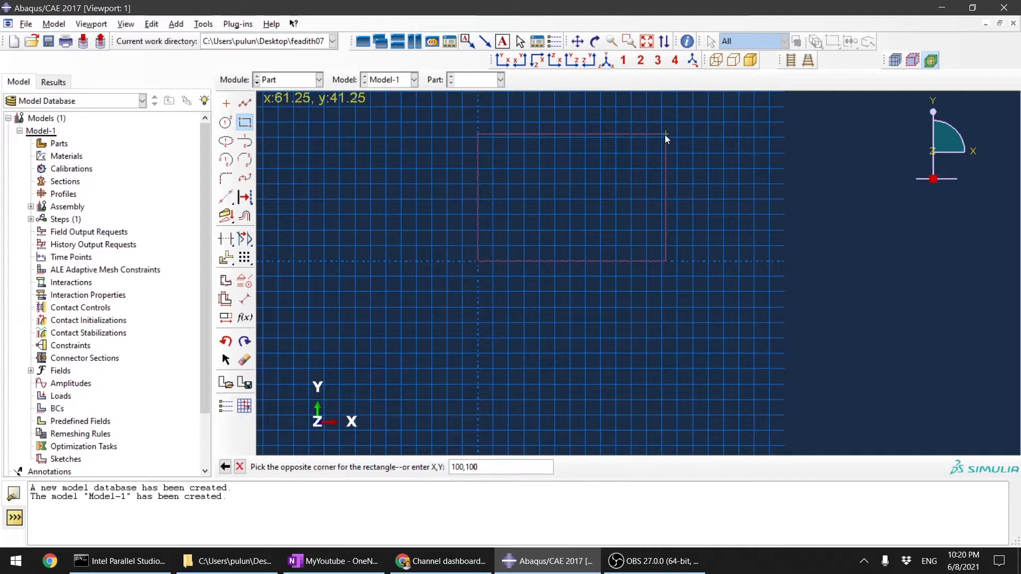
pyautogui.press('Return')
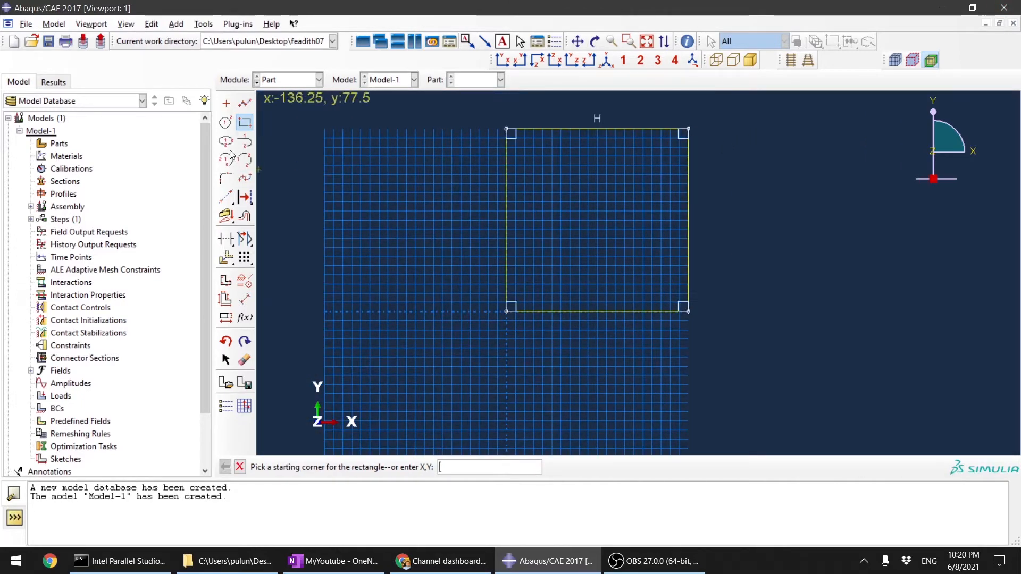
# Step: Sketch a circle centred at 50,50 inside the square with a radius of about 19
pyautogui.click(226, 123)
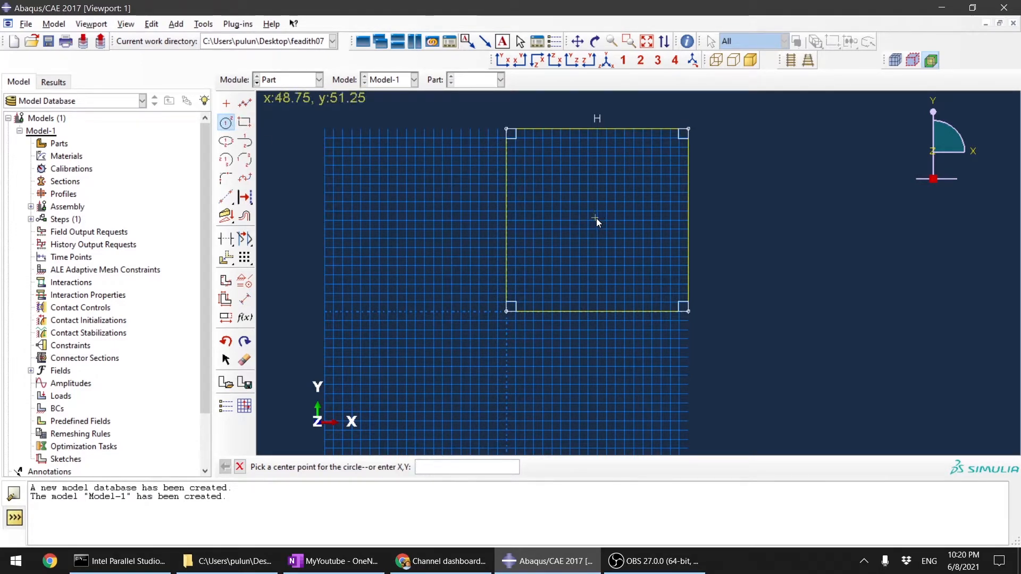
pyautogui.write('50')
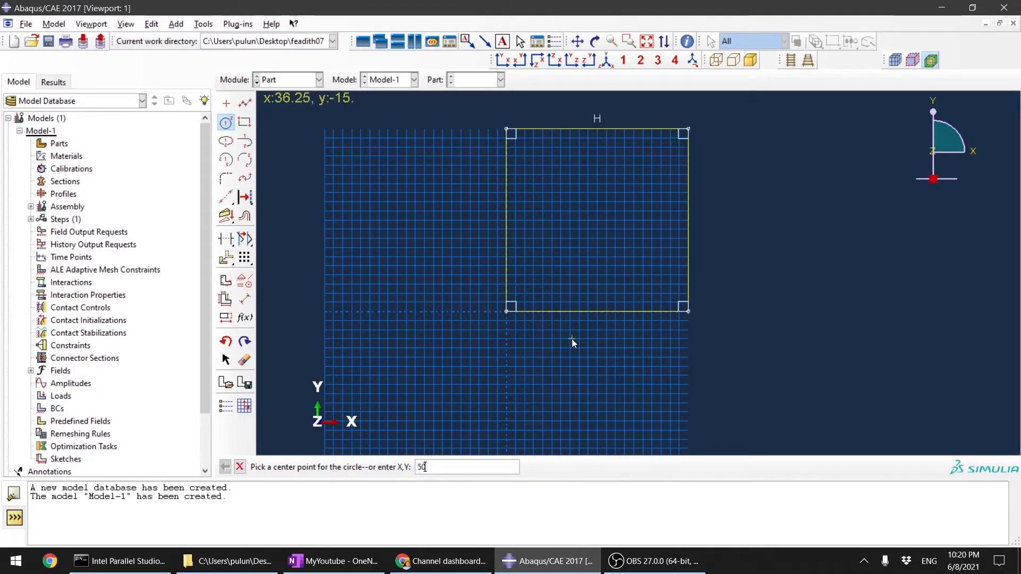
pyautogui.write(',50')
pyautogui.press('Return')
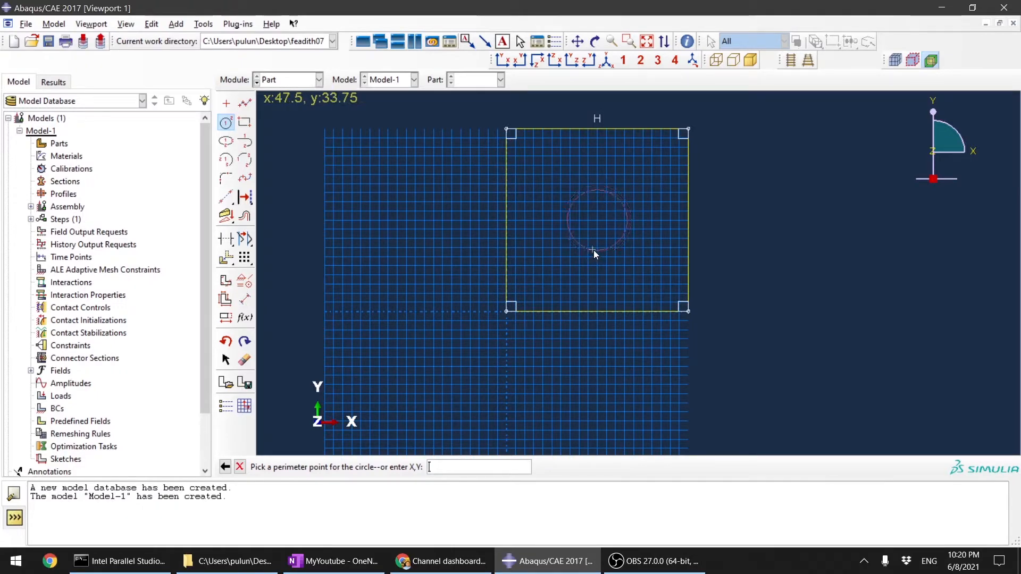
pyautogui.scroll(-1, 598, 250)
pyautogui.scroll(2, 598, 250)
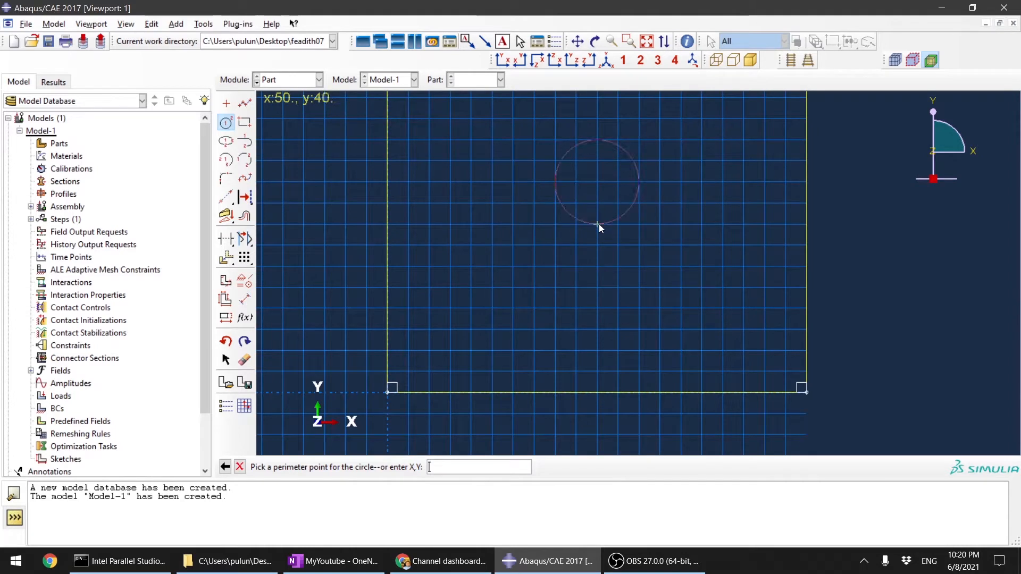
pyautogui.click(597, 261)
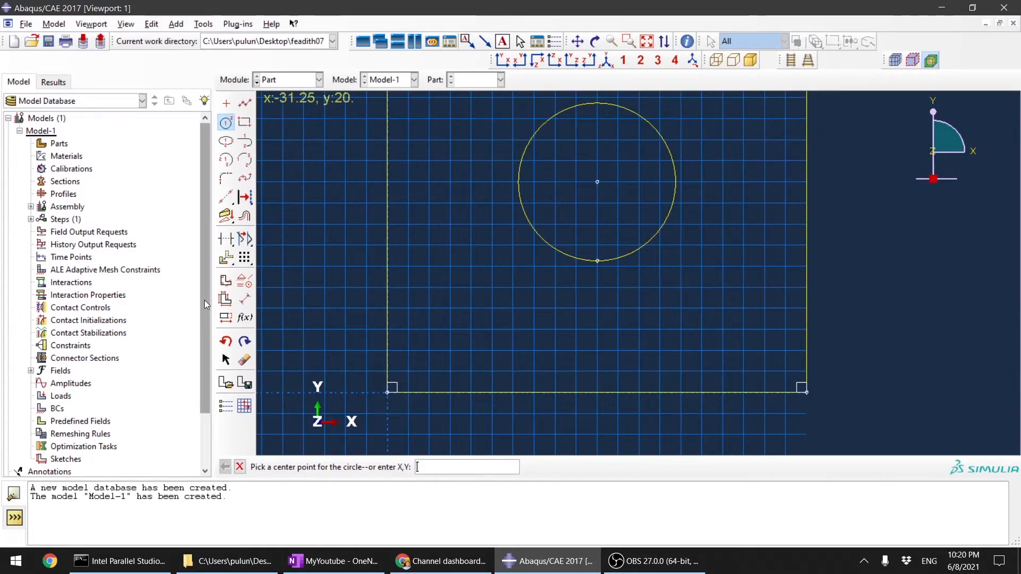
# Step: Dimension the circle's radius and set it to 5
pyautogui.click(246, 301)
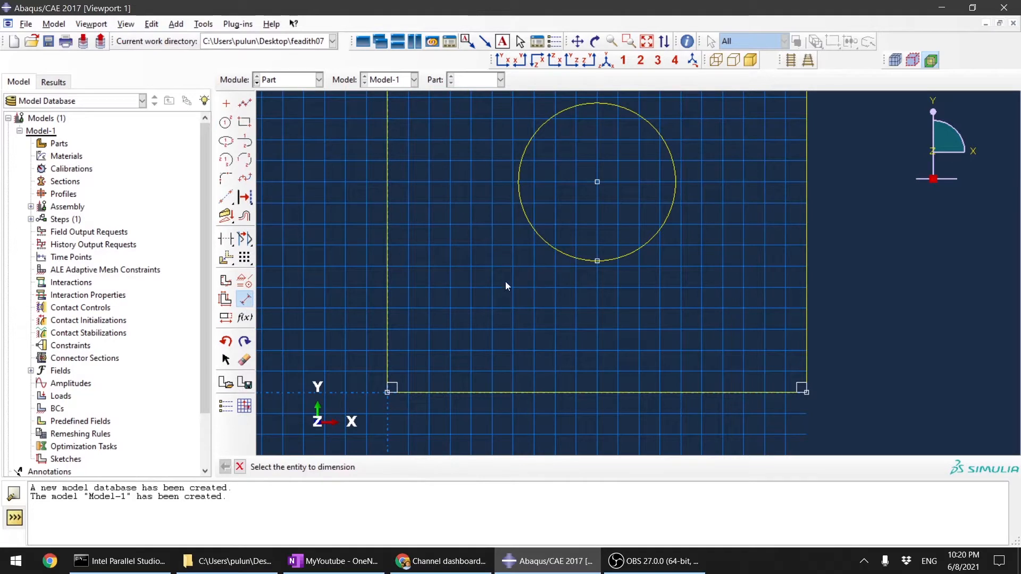
pyautogui.click(562, 250)
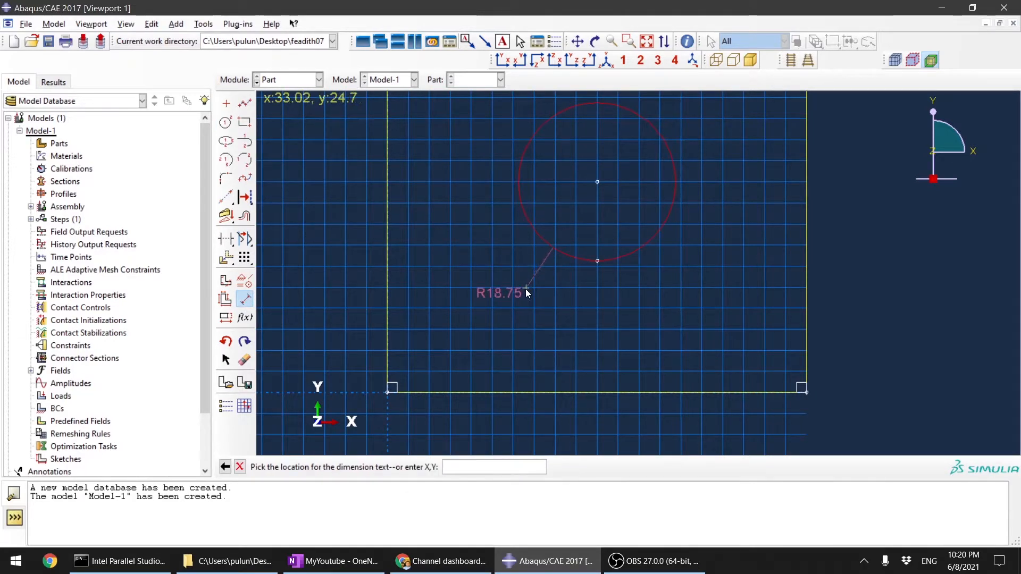
pyautogui.click(527, 293)
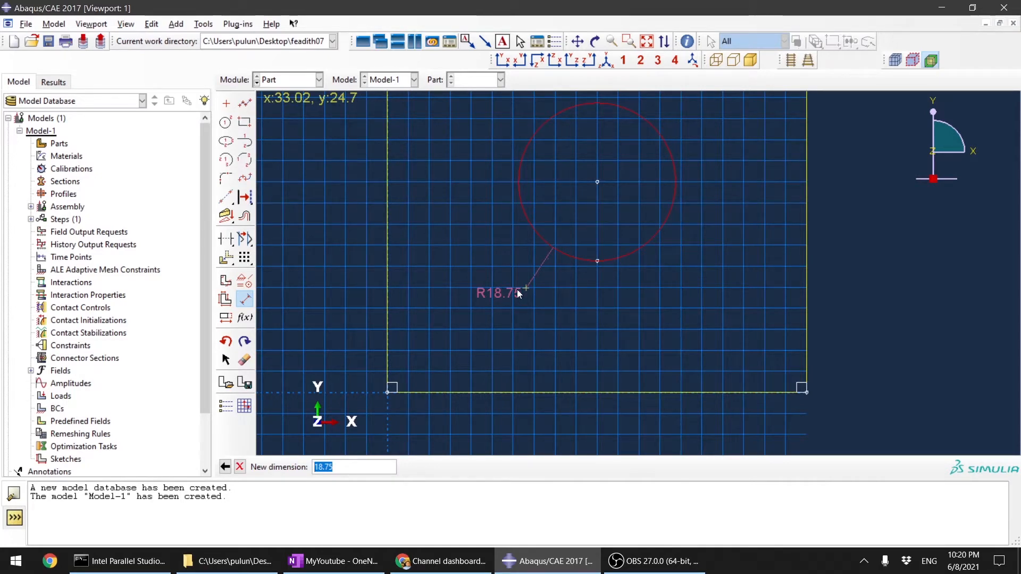
pyautogui.write('5')
pyautogui.press('Return')
pyautogui.scroll(-2, 620, 227)
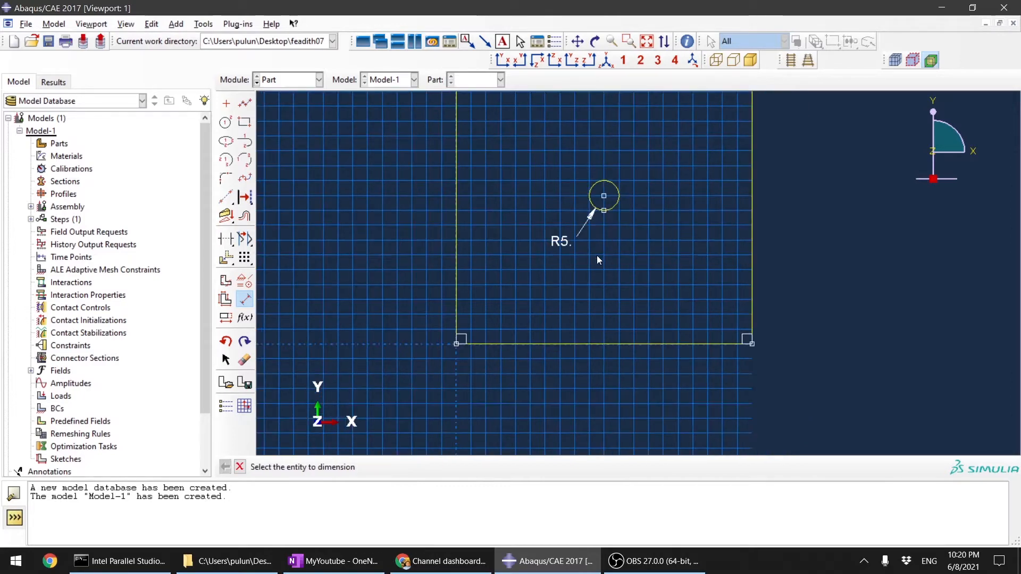
# Step: Finish the section sketch and extrude it to a depth of 2
pyautogui.scroll(2, 612, 255)
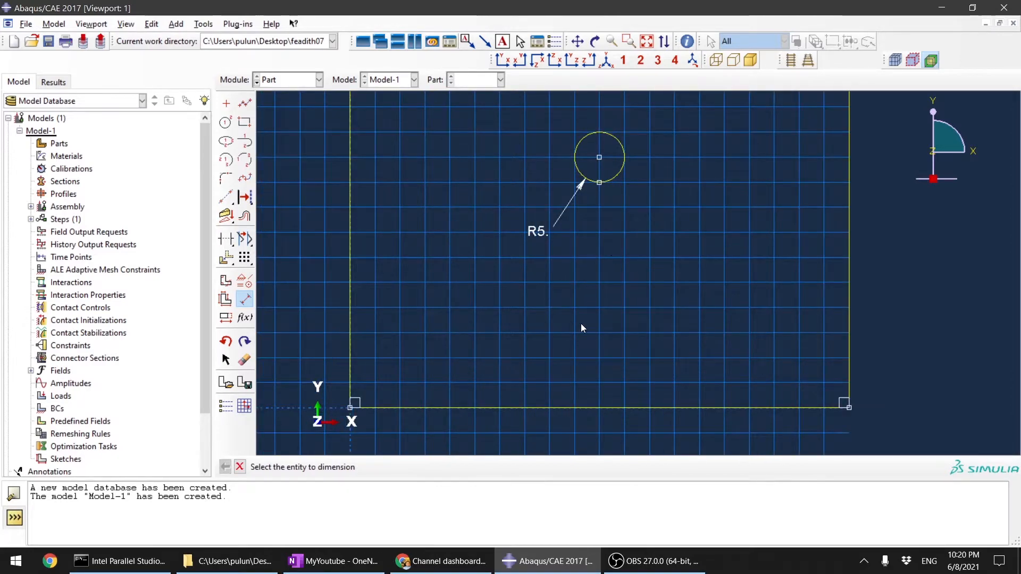
pyautogui.scroll(-3, 581, 323)
pyautogui.scroll(2, 697, 365)
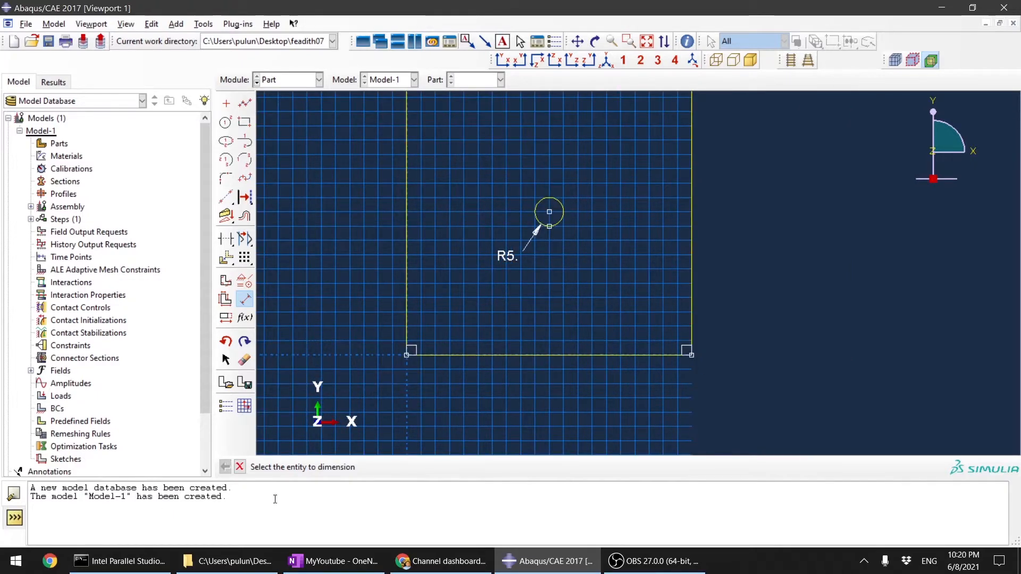
pyautogui.click(240, 468)
pyautogui.click(408, 467)
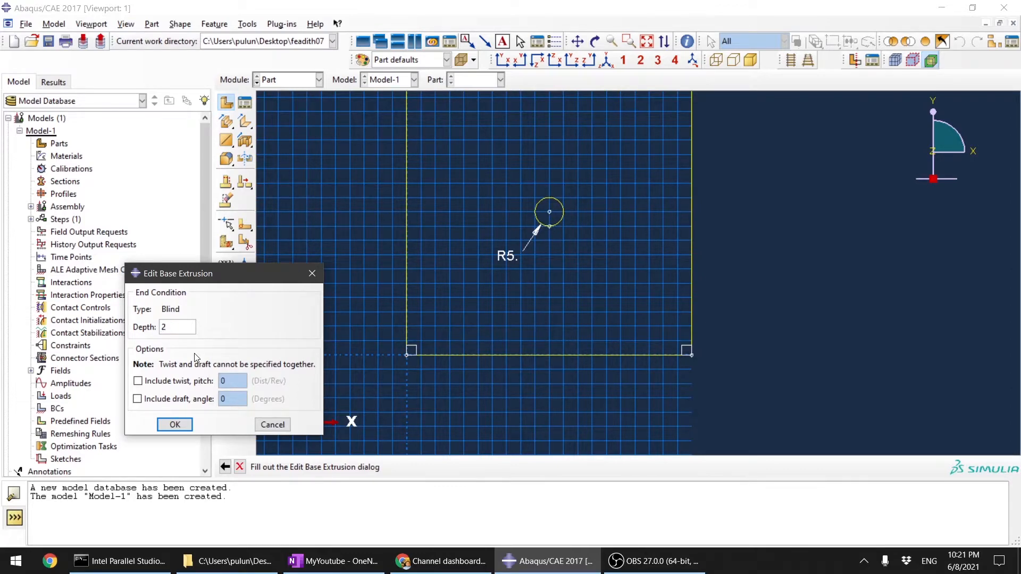
pyautogui.press('Return')
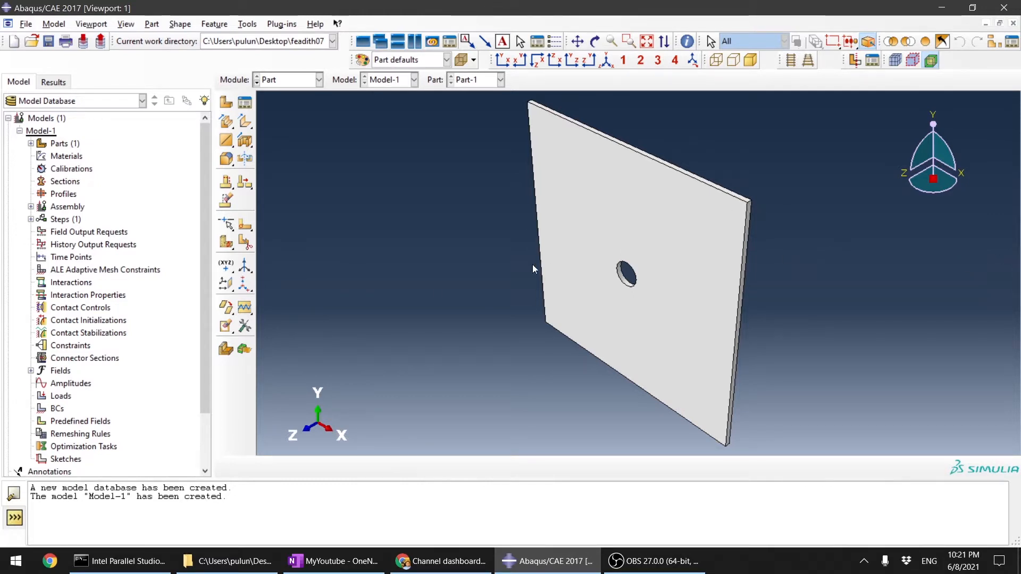
# Step: Switch the plate part to the Mesh module
pyautogui.keyDown('ctrl'); pyautogui.keyDown('alt'); pyautogui.moveTo(610, 311); pyautogui.dragTo(636, 219); pyautogui.keyUp('alt'); pyautogui.keyUp('ctrl')
pyautogui.keyDown('ctrl'); pyautogui.keyDown('alt'); pyautogui.moveTo(600, 278); pyautogui.dragTo(615, 330); pyautogui.keyUp('alt'); pyautogui.keyUp('ctrl')
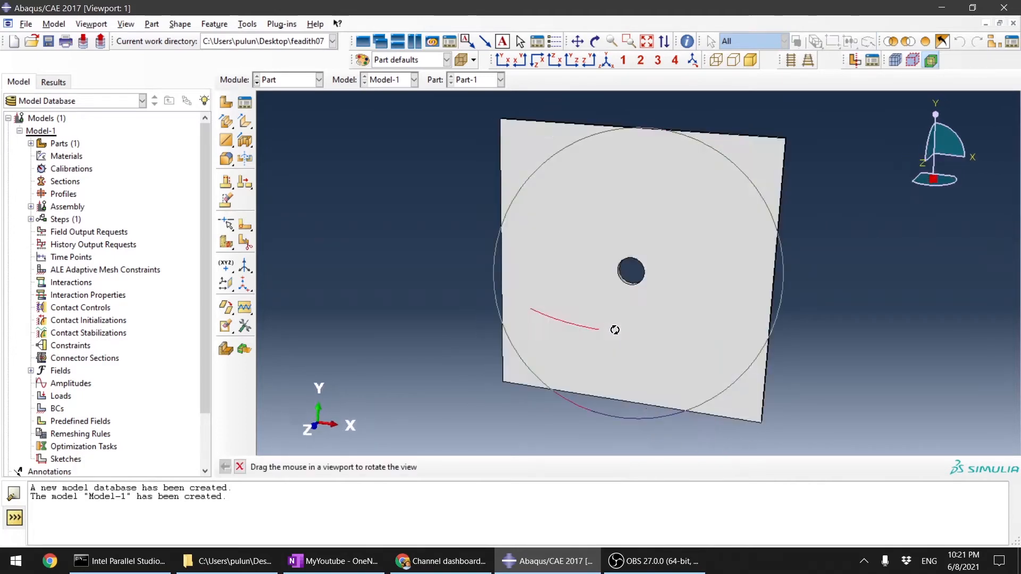
pyautogui.keyDown('ctrl'); pyautogui.keyDown('alt'); pyautogui.moveTo(513, 314); pyautogui.dragTo(616, 320); pyautogui.keyUp('alt'); pyautogui.keyUp('ctrl')
pyautogui.keyDown('ctrl'); pyautogui.keyDown('alt'); pyautogui.moveTo(602, 363); pyautogui.dragTo(615, 302); pyautogui.keyUp('alt'); pyautogui.keyUp('ctrl')
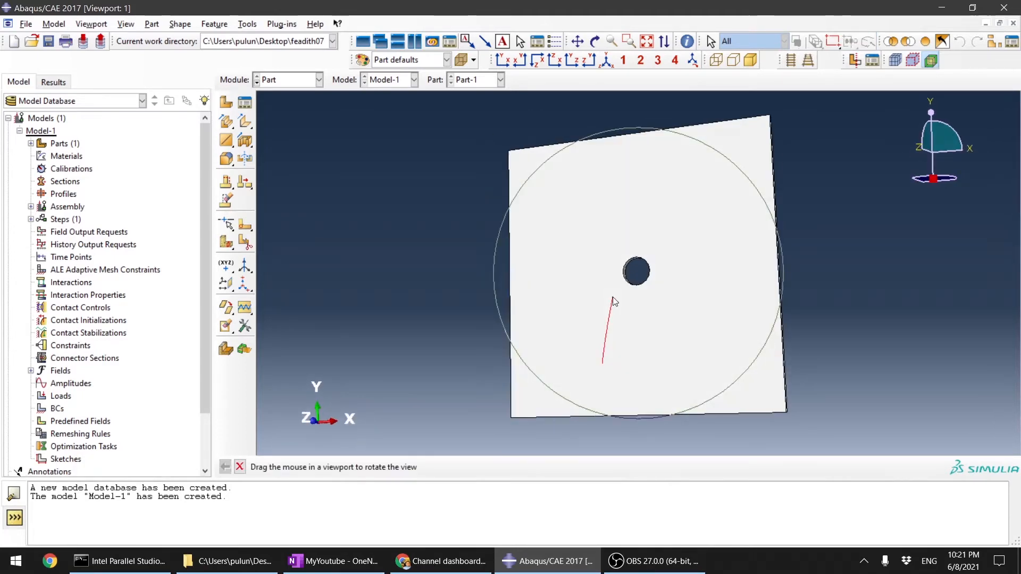
pyautogui.click(287, 80)
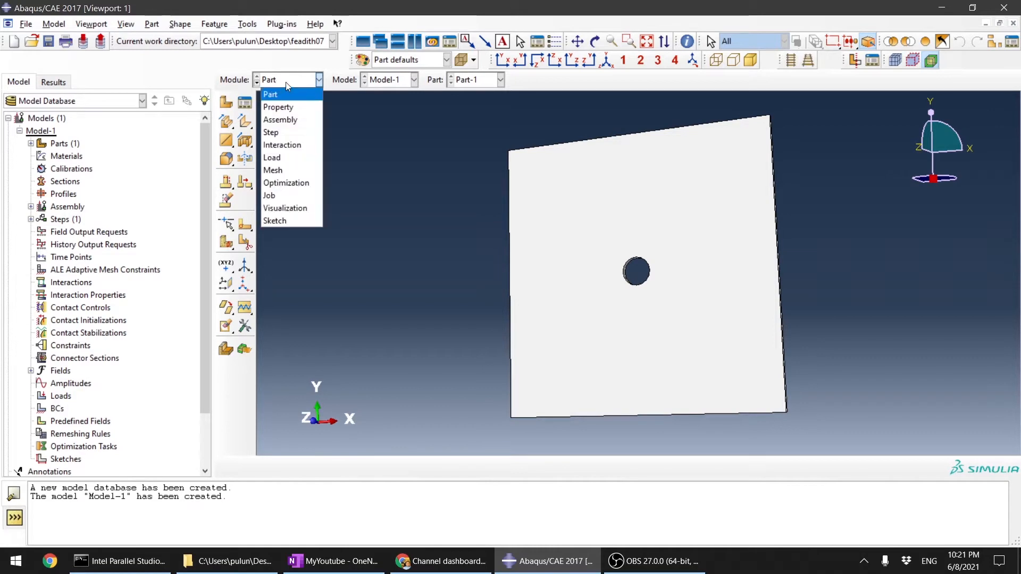
pyautogui.click(299, 171)
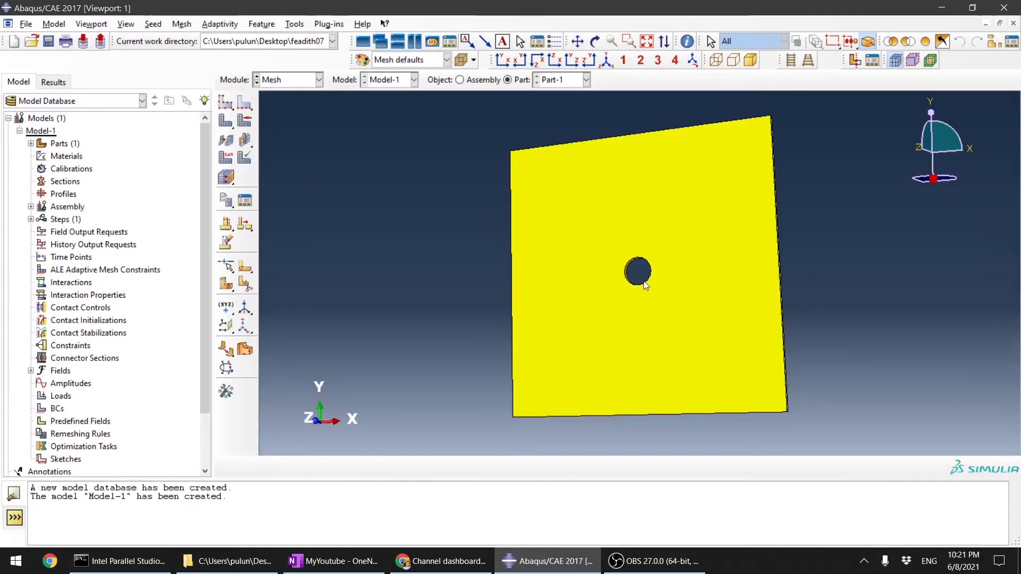
# Step: Mesh the plate part using the default global seeds
pyautogui.scroll(3, 643, 282)
pyautogui.scroll(-3, 755, 290)
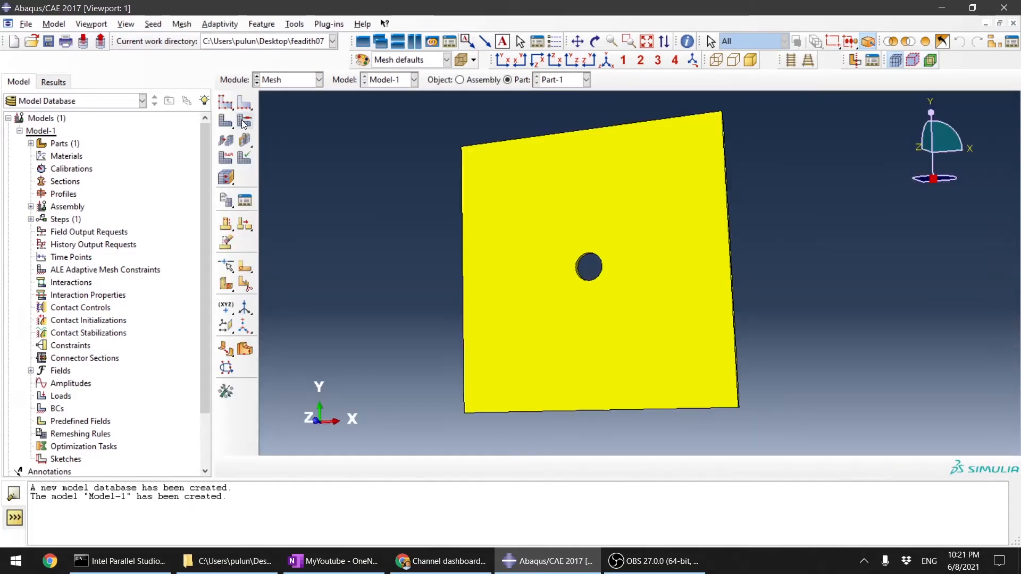
pyautogui.click(226, 121)
pyautogui.click(336, 468)
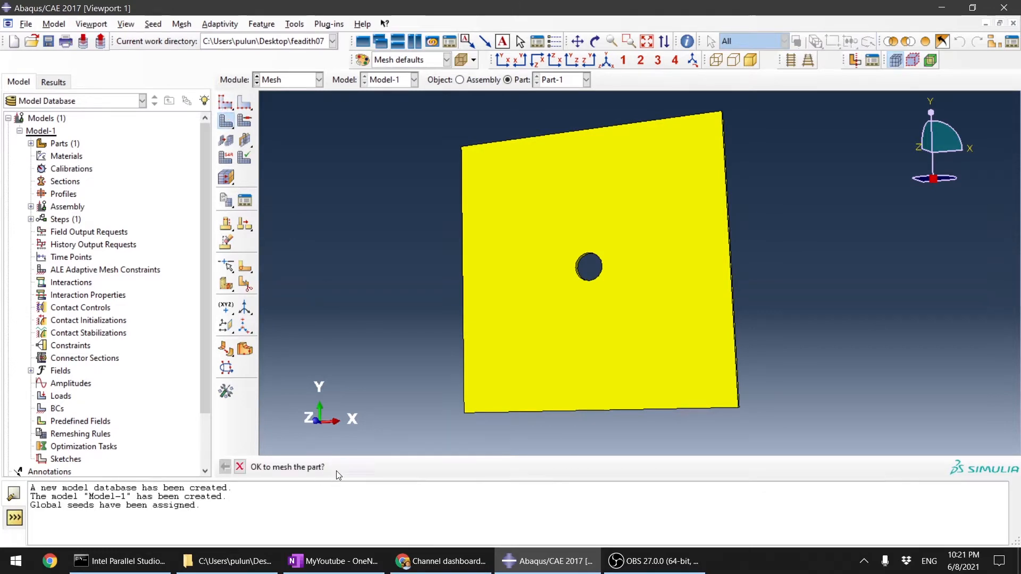
pyautogui.scroll(-3, 674, 282)
pyautogui.scroll(4, 477, 243)
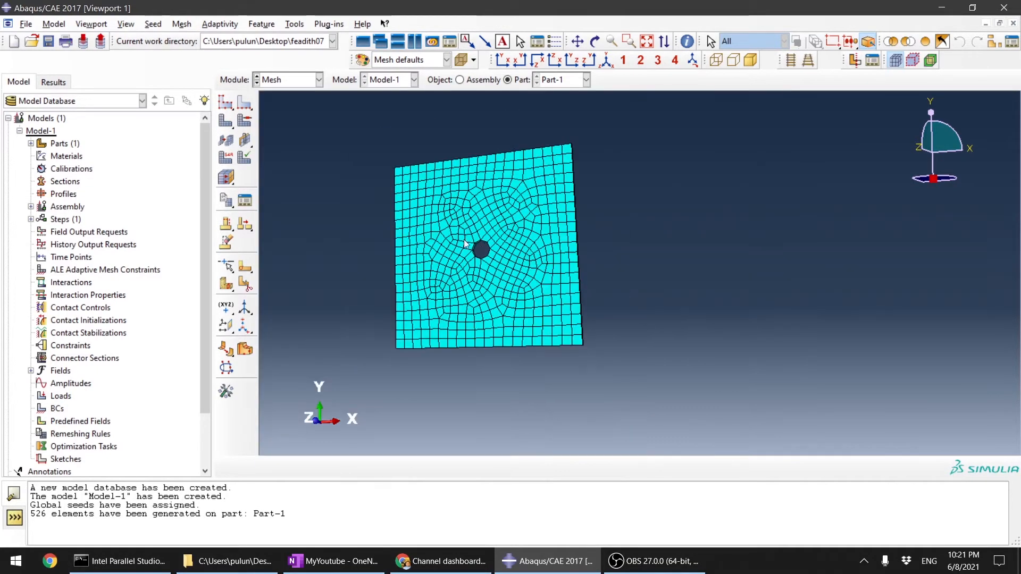
# Step: Set the part's approximate global seed size to 2 and delete the mesh invalidated by the change
pyautogui.click(224, 106)
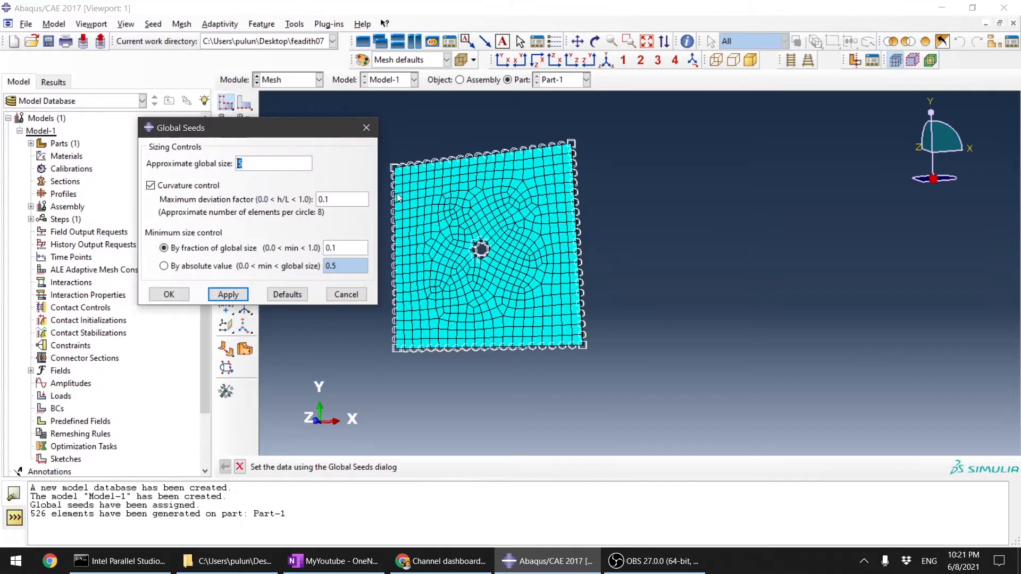
pyautogui.write('2')
pyautogui.click(228, 295)
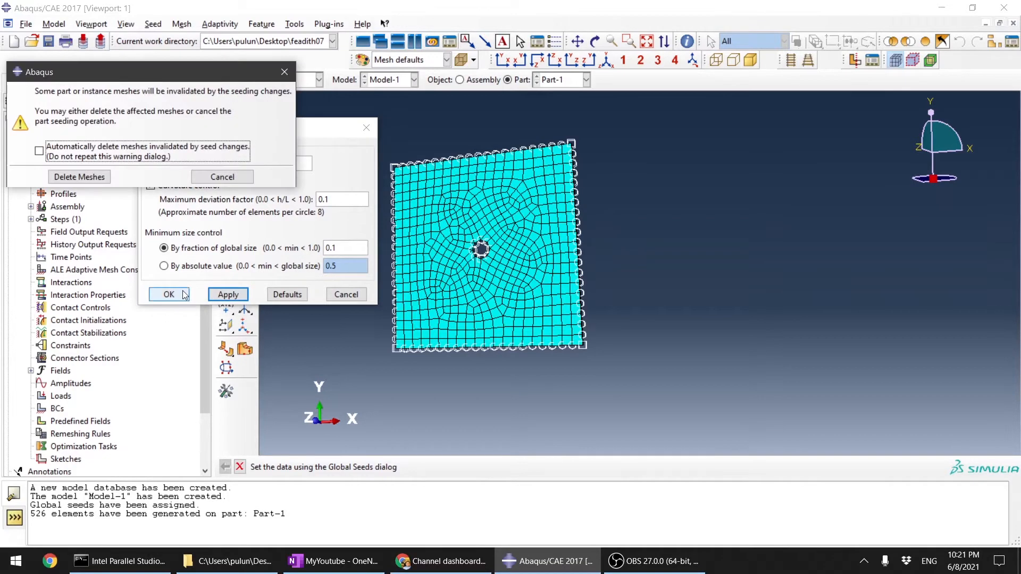
pyautogui.click(80, 177)
pyautogui.click(171, 300)
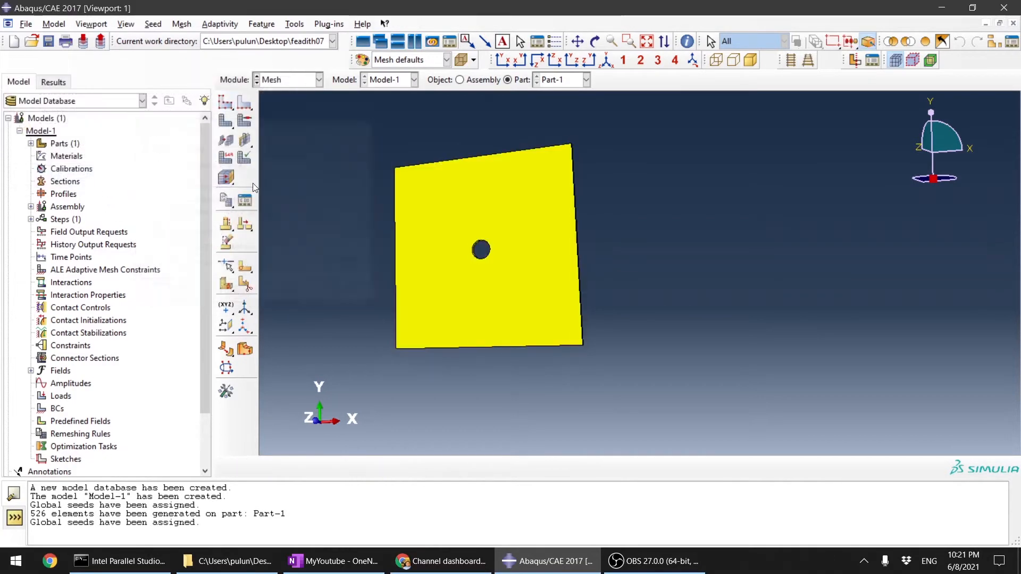
# Step: Mesh the plate part again with the refined seeds
pyautogui.click(230, 125)
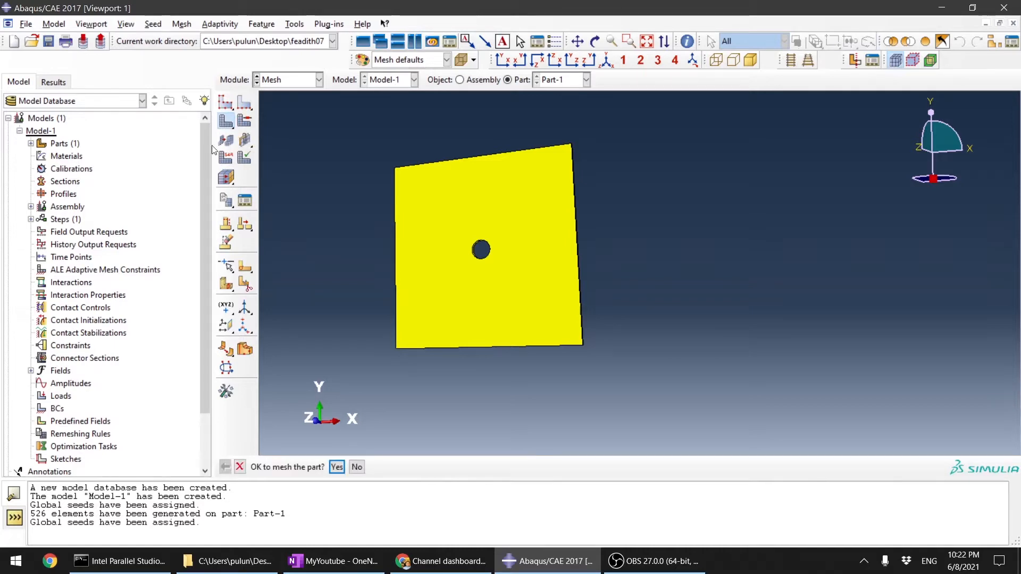
pyautogui.click(337, 467)
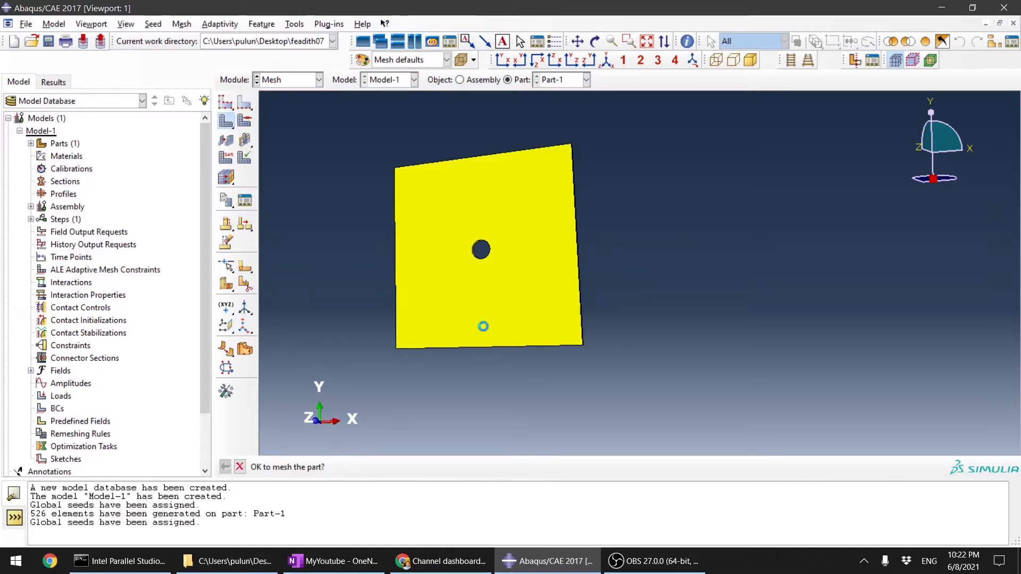
pyautogui.scroll(-4, 490, 236)
pyautogui.scroll(4, 491, 235)
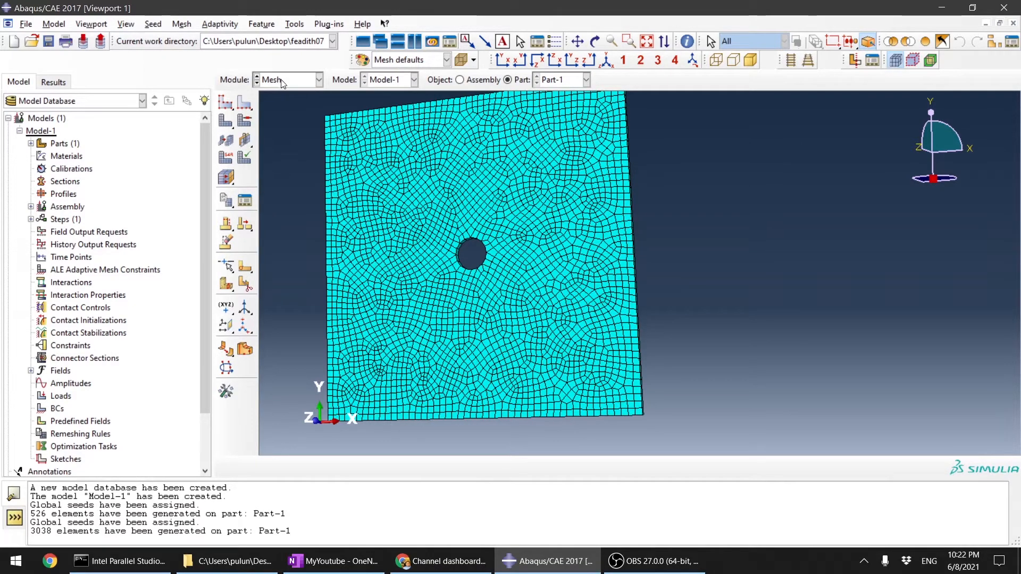
# Step: Switch from the Mesh module back to the Part module for the plate
pyautogui.click(311, 81)
pyautogui.click(298, 91)
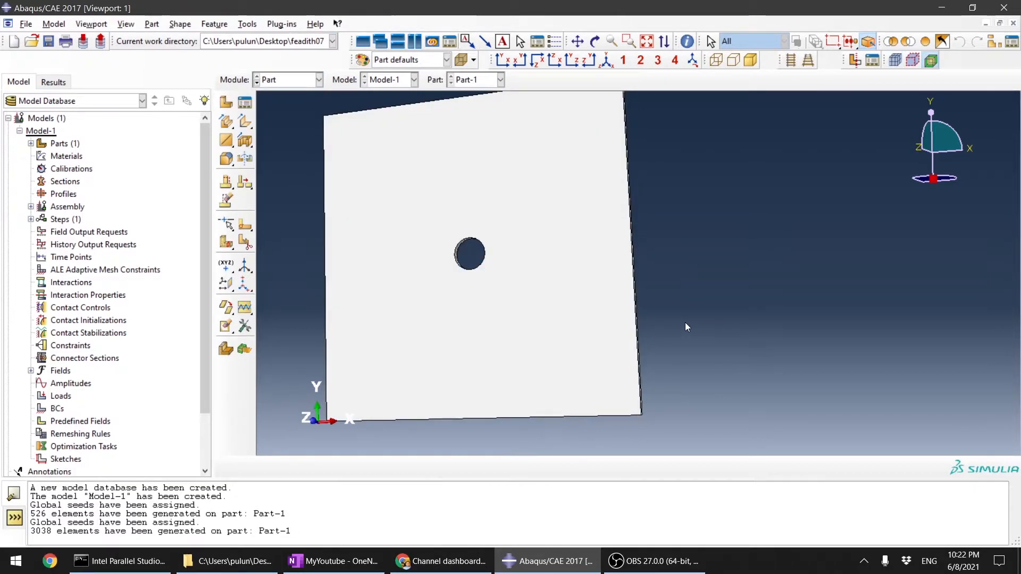
# Step: Examine the plate's faces, edges and central hole from several angles to plan its partitioning
pyautogui.scroll(3, 685, 327)
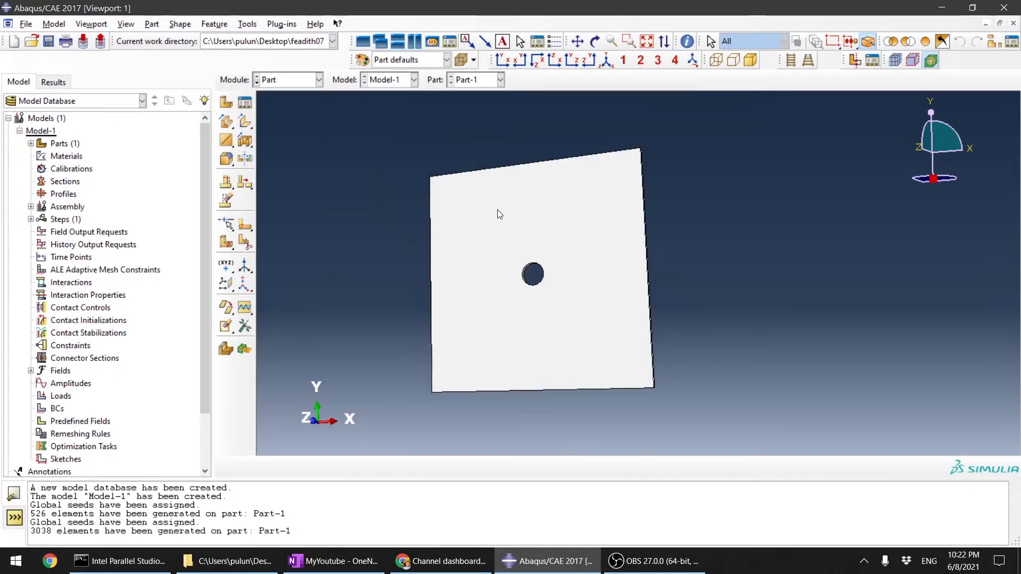
pyautogui.scroll(-2, 660, 213)
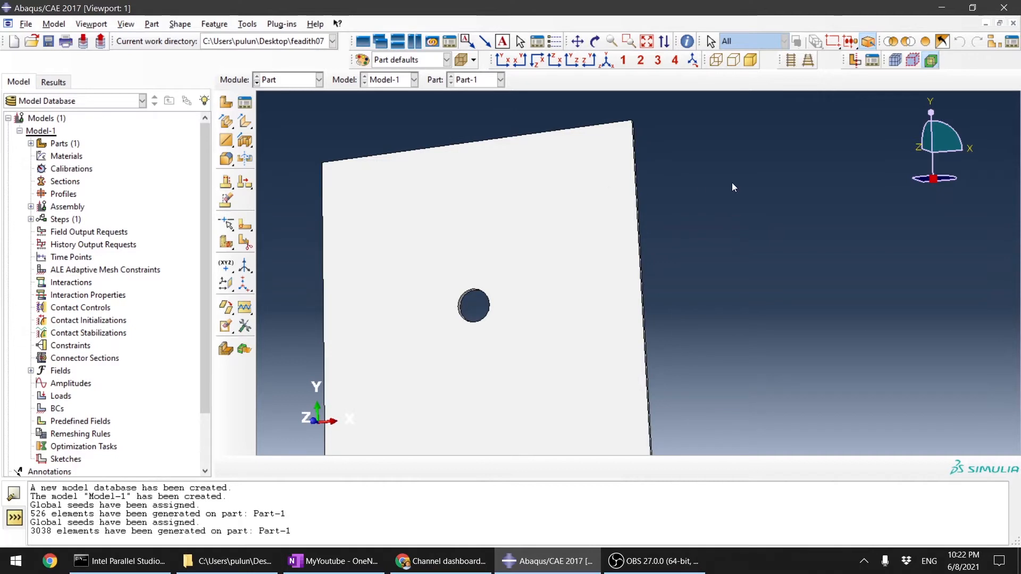
pyautogui.scroll(2, 731, 187)
pyautogui.scroll(-2, 654, 175)
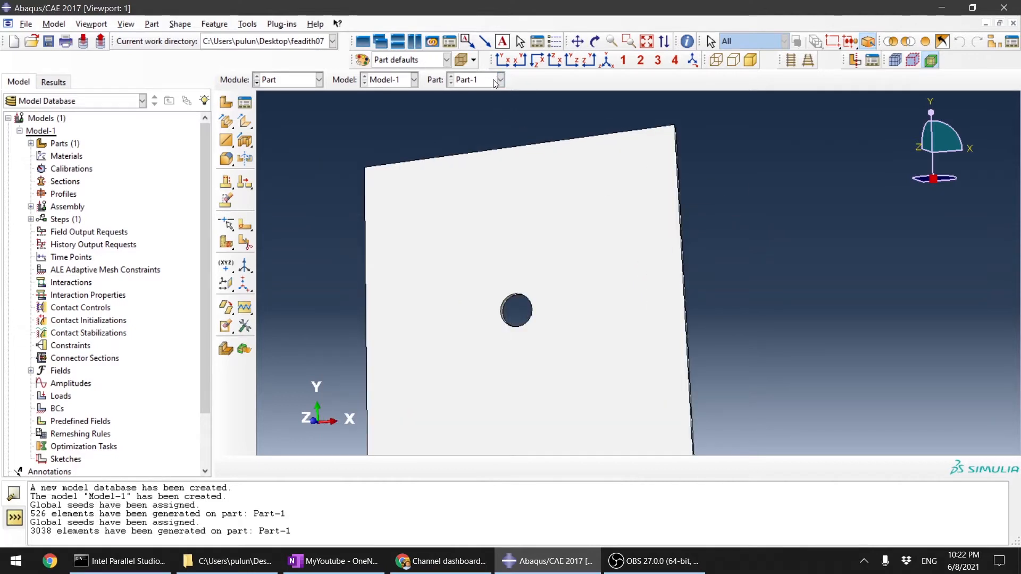
pyautogui.click(493, 78)
pyautogui.click(494, 78)
pyautogui.scroll(2, 691, 181)
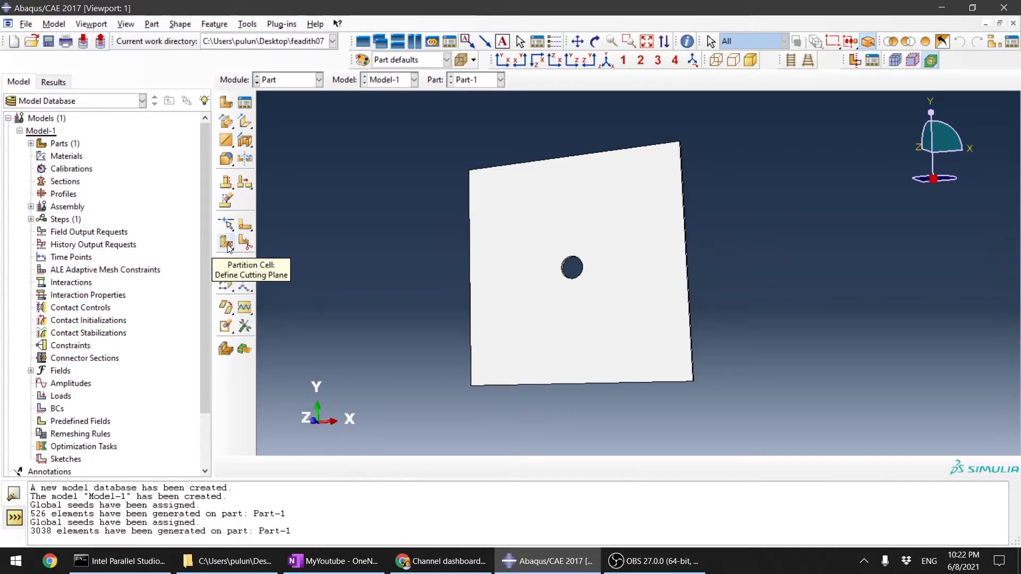
pyautogui.keyDown('ctrl'); pyautogui.keyDown('alt'); pyautogui.moveTo(606, 179); pyautogui.dragTo(560, 208); pyautogui.keyUp('alt'); pyautogui.keyUp('ctrl')
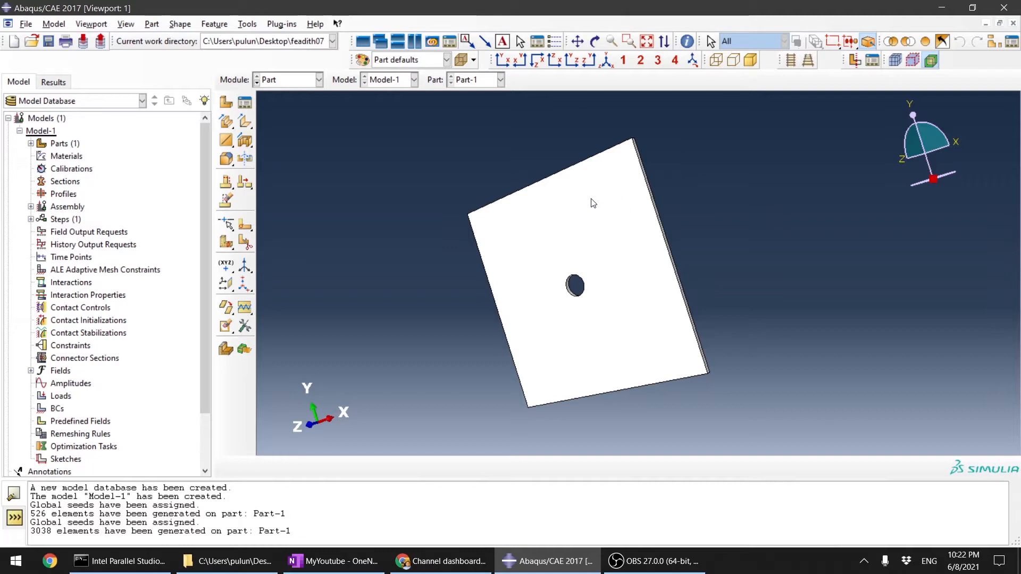
pyautogui.keyDown('ctrl'); pyautogui.keyDown('alt'); pyautogui.moveTo(650, 181); pyautogui.dragTo(630, 280); pyautogui.keyUp('alt'); pyautogui.keyUp('ctrl')
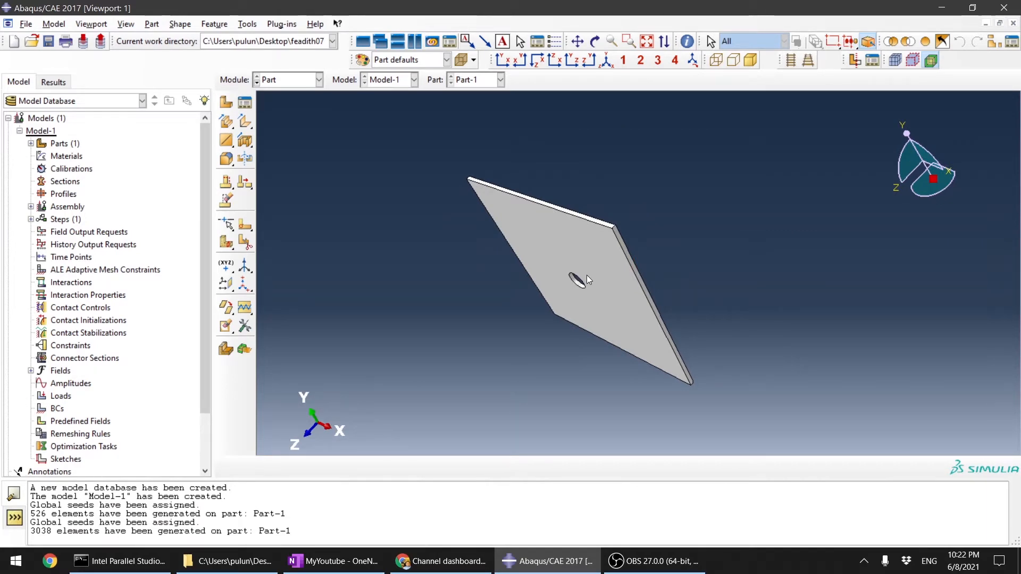
pyautogui.scroll(-4, 614, 211)
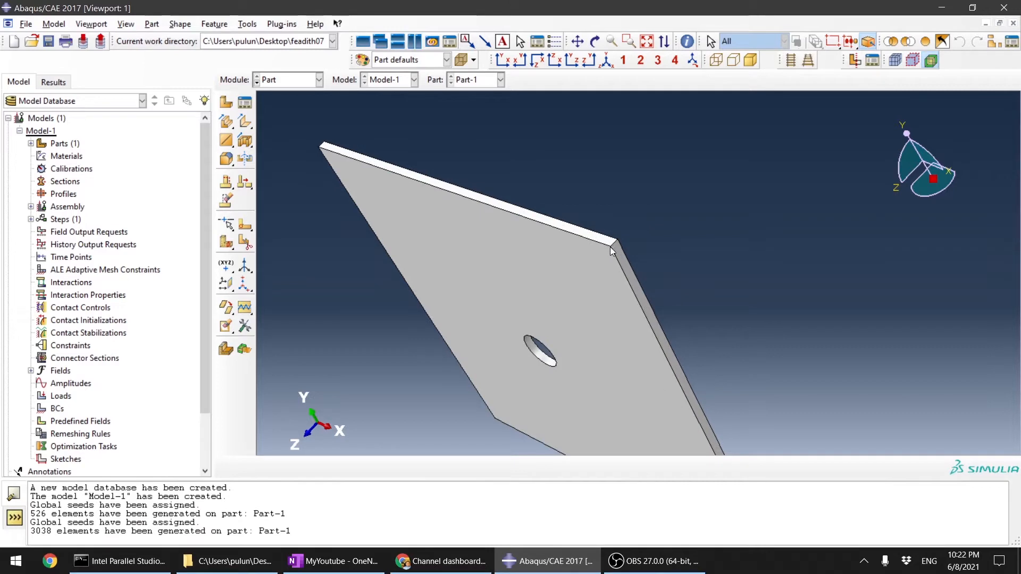
pyautogui.scroll(4, 610, 239)
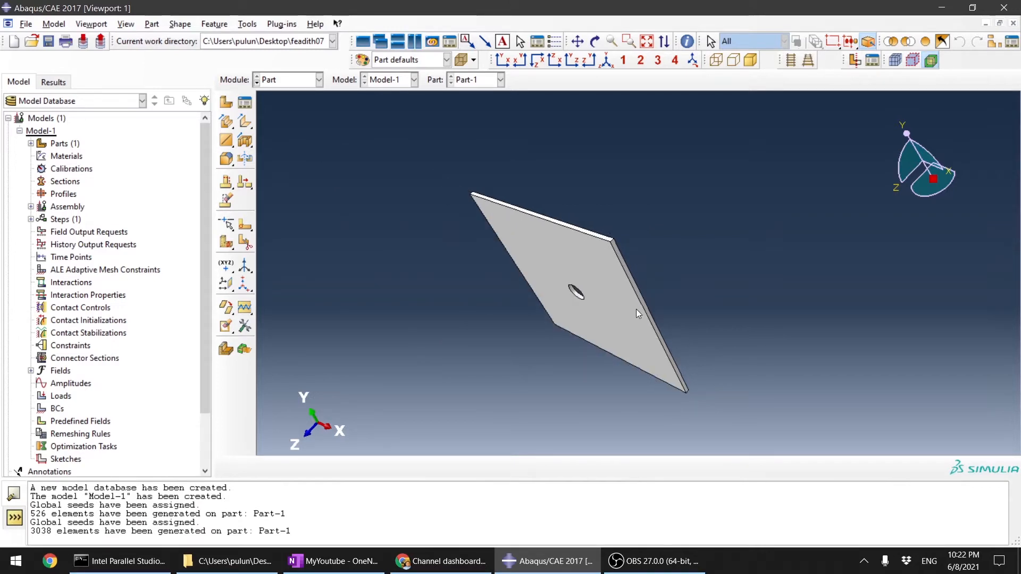
pyautogui.scroll(-4, 636, 308)
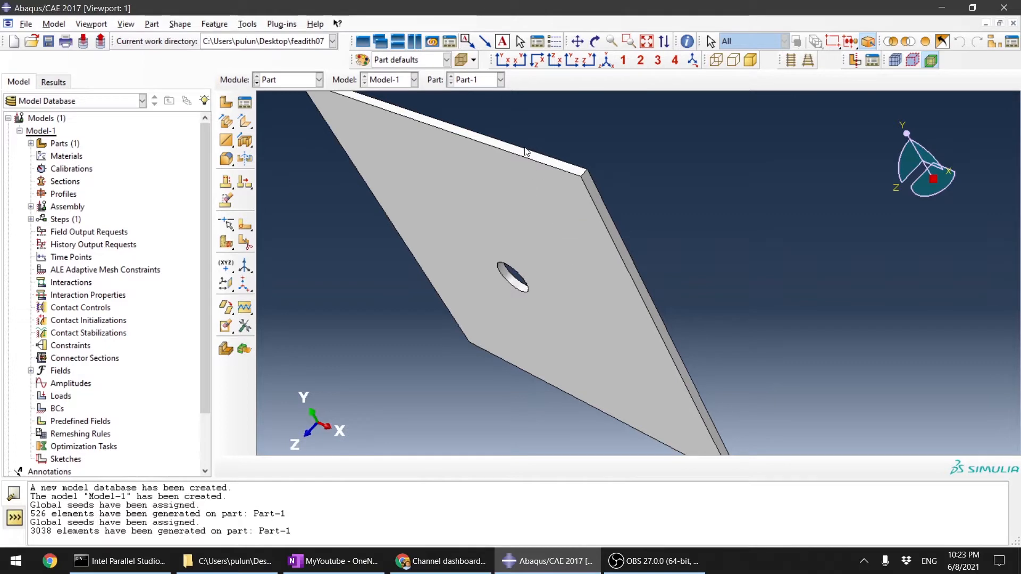
pyautogui.scroll(3, 601, 234)
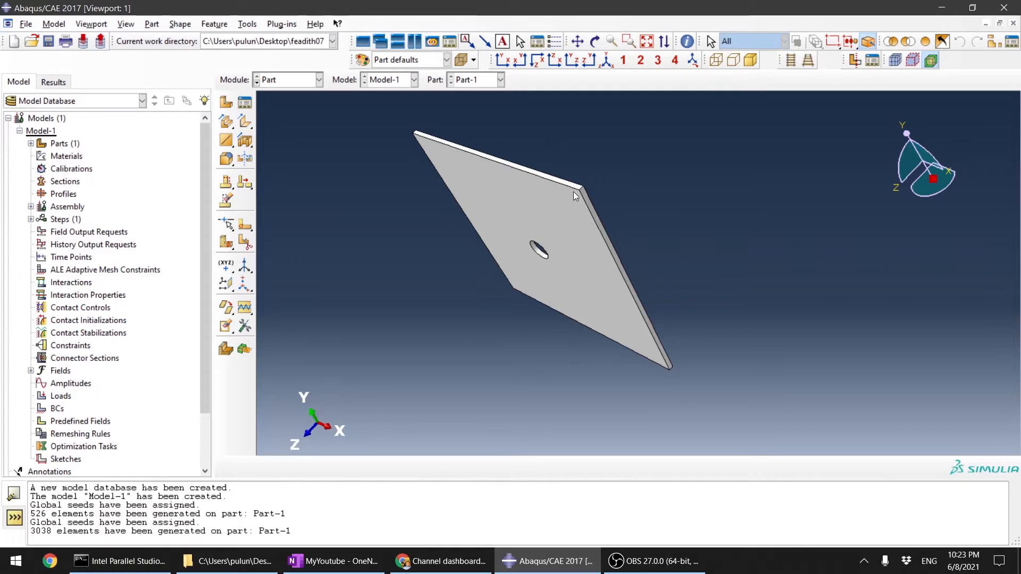
# Step: Start a cutting-plane partition of the plate cell, allow deletion of the invalidated mesh, and choose the 3 Points plane method
pyautogui.click(226, 245)
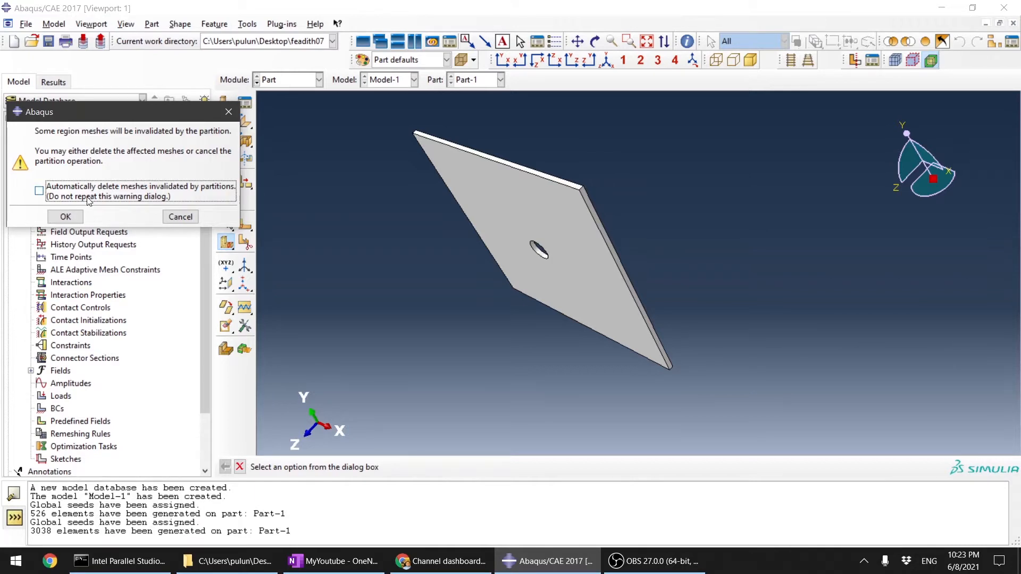
pyautogui.click(72, 217)
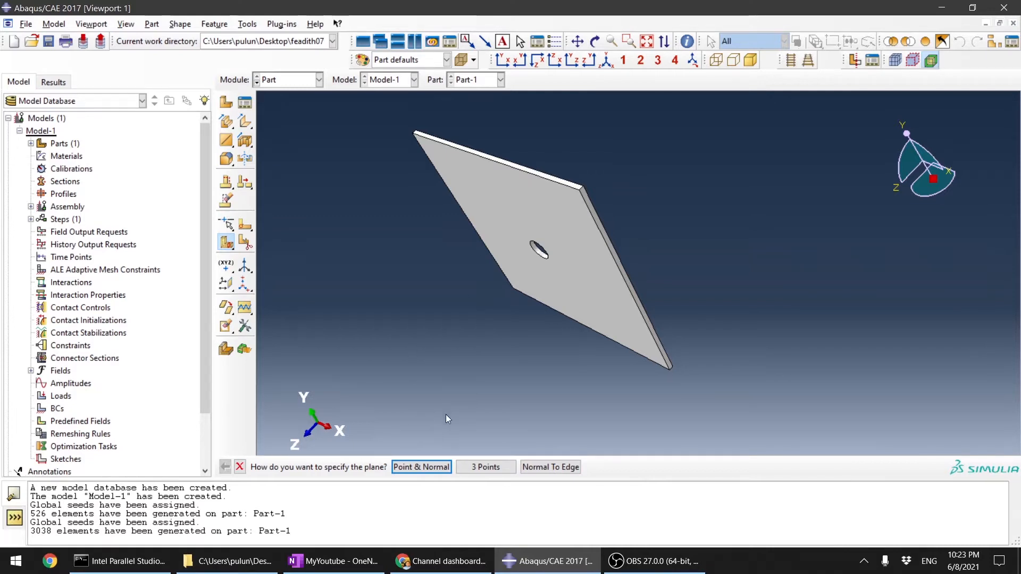
pyautogui.click(486, 468)
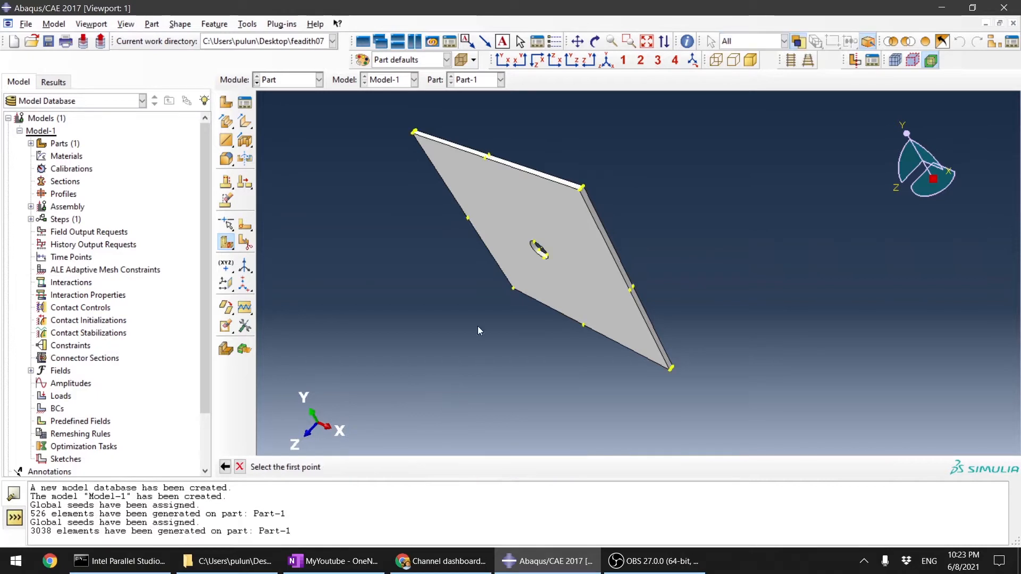
# Step: Partition the plate vertically with a plane through the hole's centre and the midpoints of the front and back upper edges
pyautogui.keyDown('ctrl'); pyautogui.keyDown('alt'); pyautogui.moveTo(478, 327); pyautogui.dragTo(585, 352); pyautogui.keyUp('alt'); pyautogui.keyUp('ctrl')
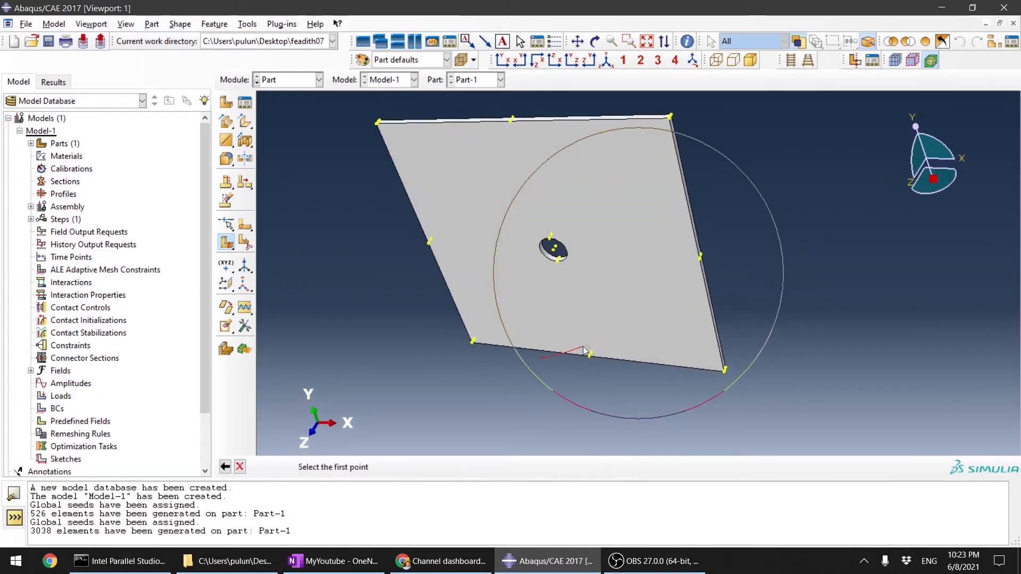
pyautogui.scroll(5, 551, 242)
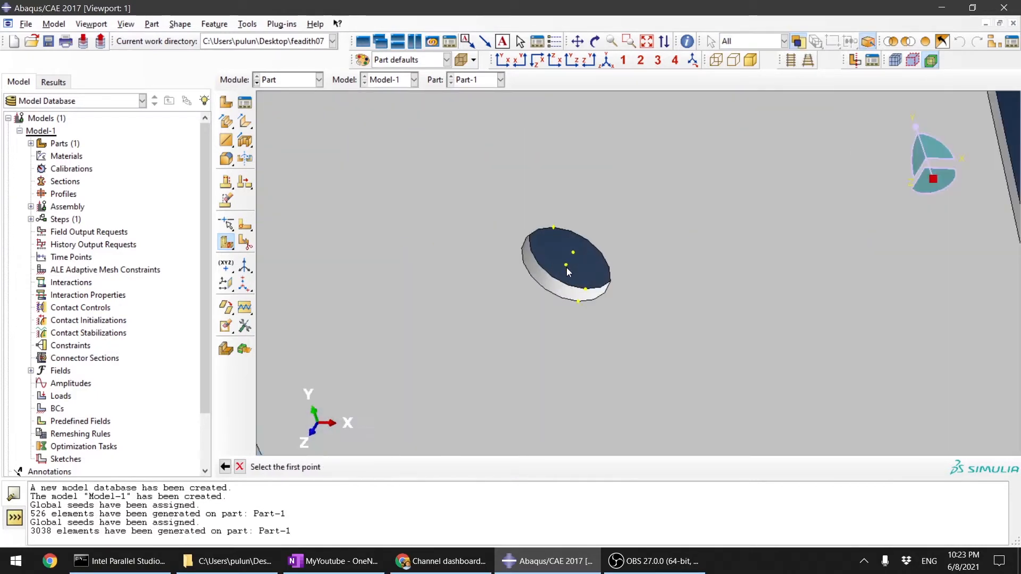
pyautogui.click(567, 266)
pyautogui.scroll(-5, 567, 266)
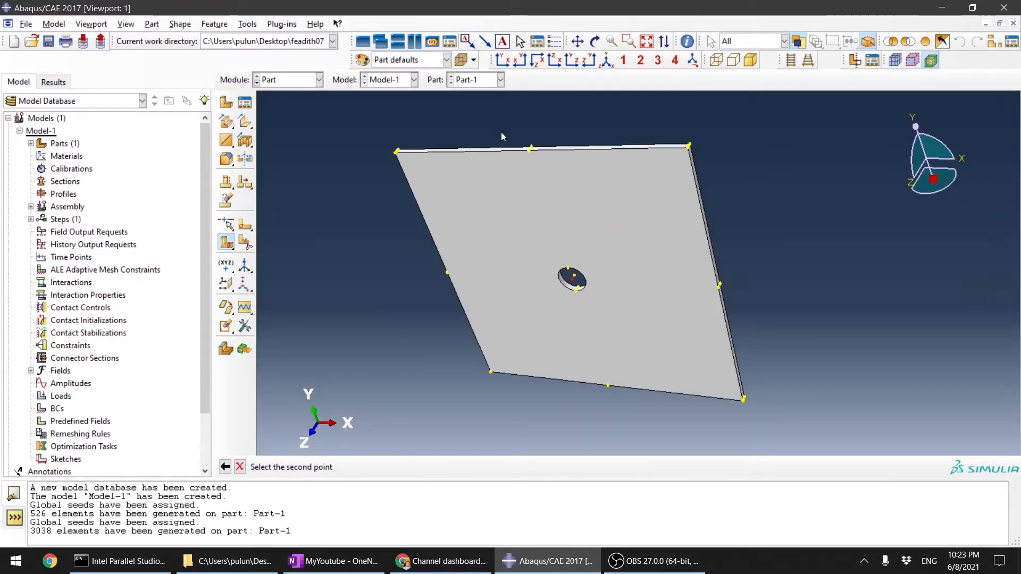
pyautogui.scroll(5, 501, 136)
pyautogui.click(567, 176)
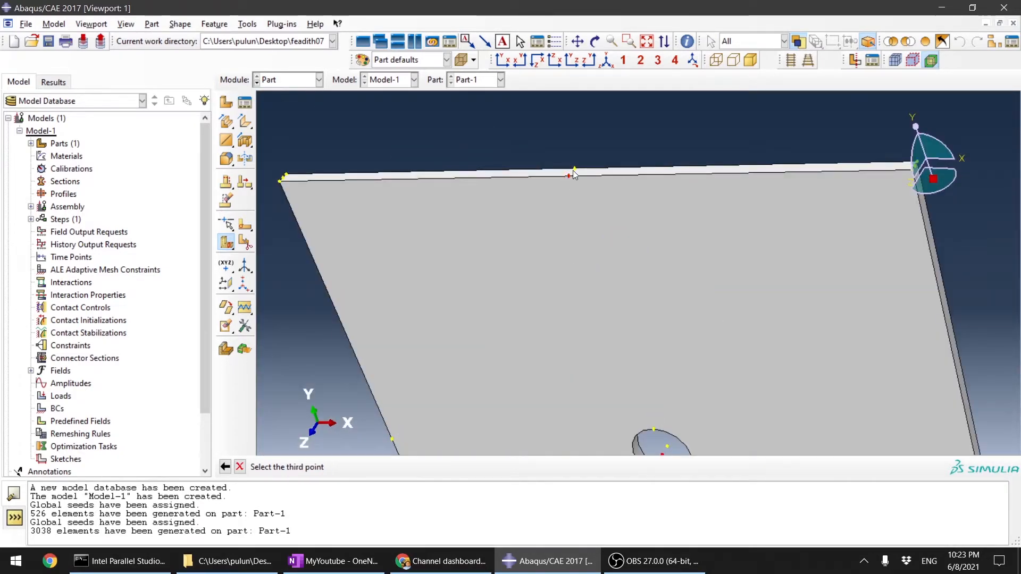
pyautogui.click(573, 168)
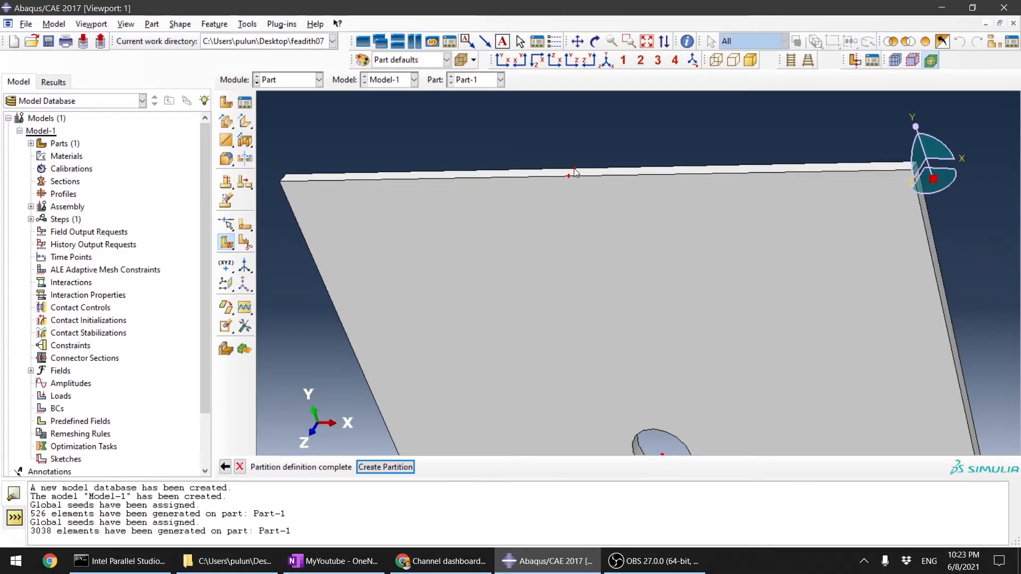
pyautogui.scroll(-3, 574, 168)
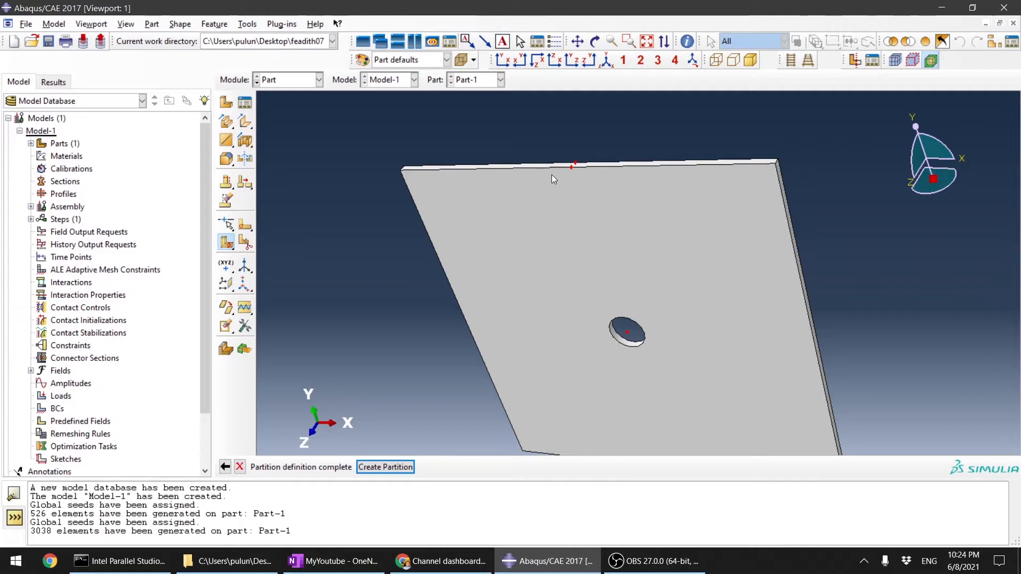
pyautogui.click(385, 468)
# Step: Select both halves of the plate as the cells for a second cutting-plane partition
pyautogui.scroll(-3, 655, 347)
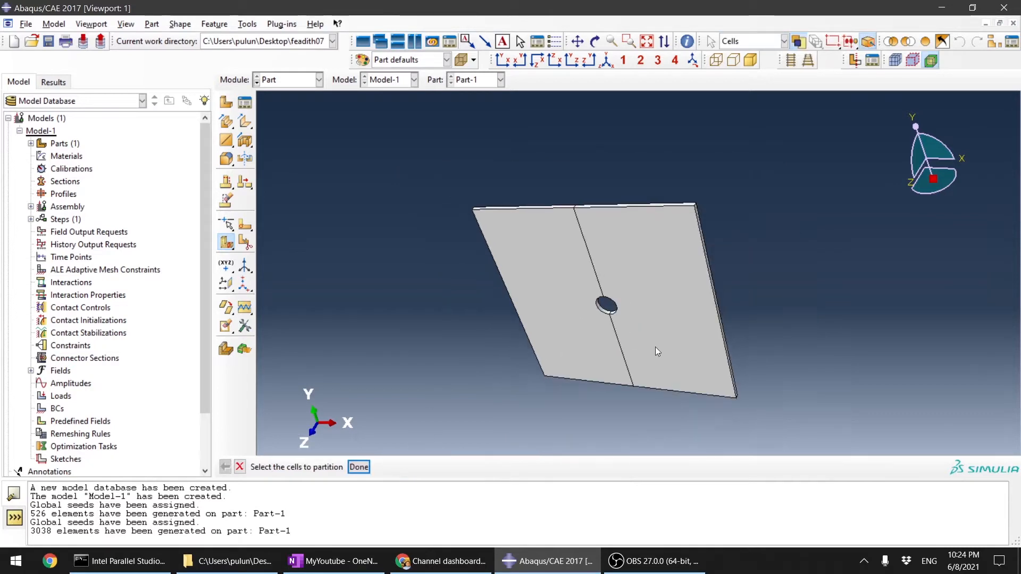
pyautogui.keyDown('ctrl'); pyautogui.keyDown('alt'); pyautogui.moveTo(658, 308); pyautogui.dragTo(661, 366); pyautogui.keyUp('alt'); pyautogui.keyUp('ctrl')
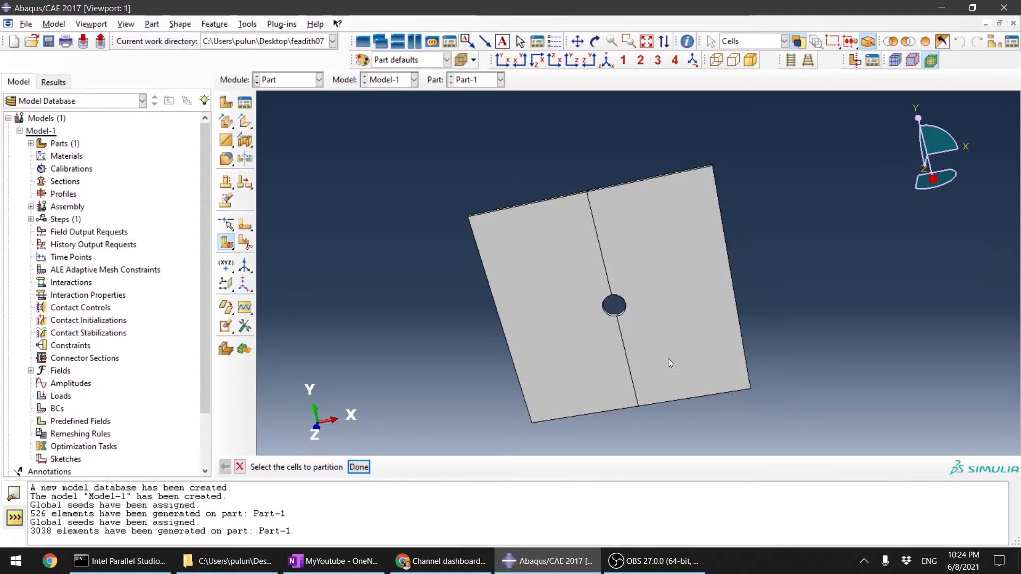
pyautogui.keyDown('ctrl'); pyautogui.keyDown('alt'); pyautogui.moveTo(668, 363); pyautogui.dragTo(607, 367); pyautogui.keyUp('alt'); pyautogui.keyUp('ctrl')
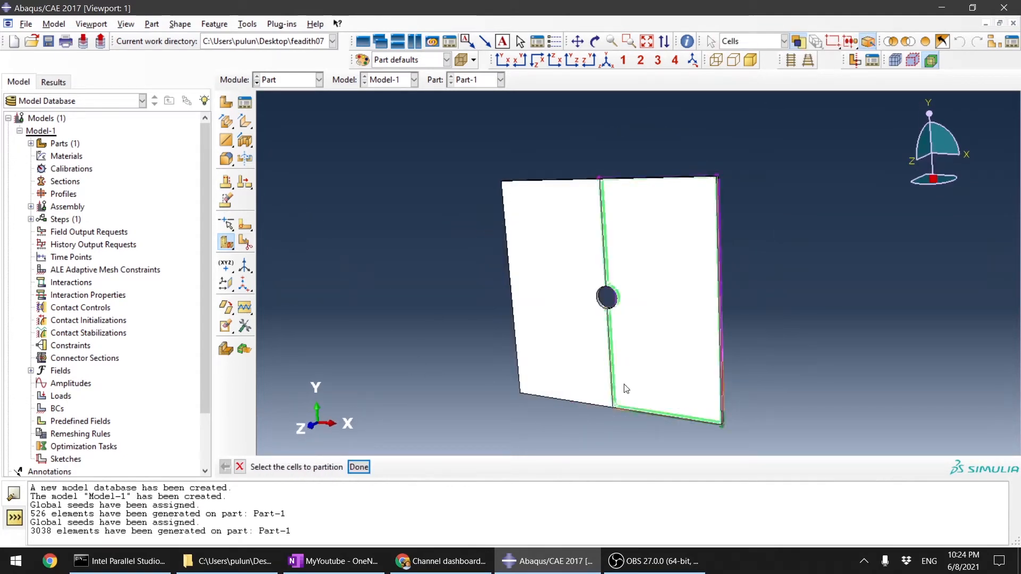
pyautogui.scroll(-2, 624, 389)
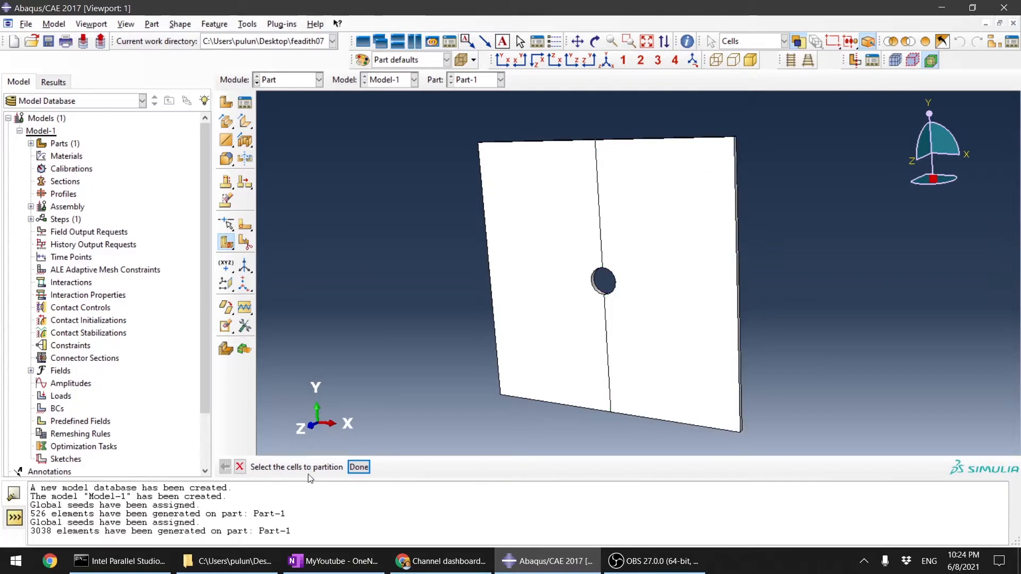
pyautogui.scroll(2, 478, 398)
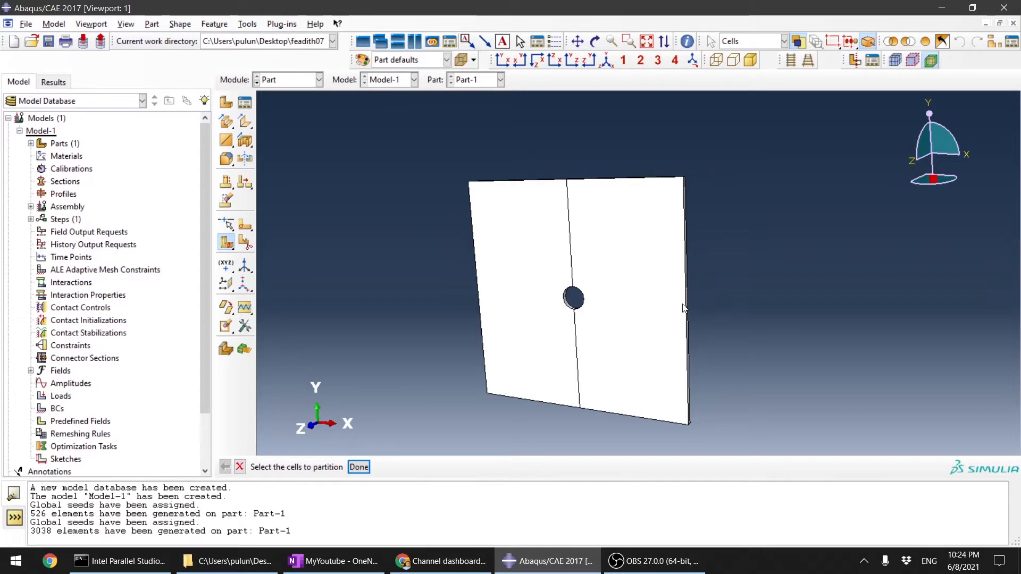
pyautogui.click(495, 262)
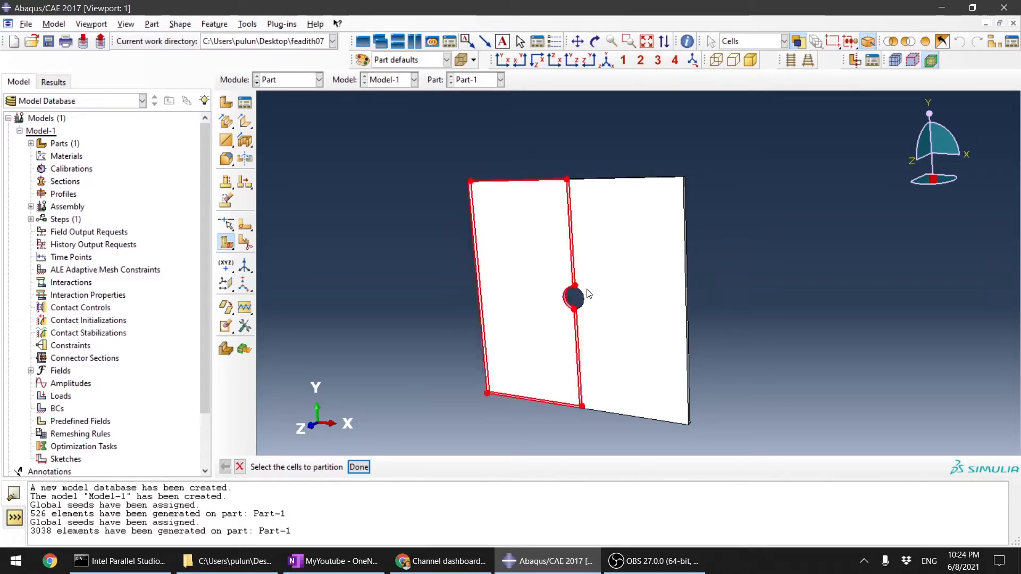
pyautogui.keyDown('shift'); pyautogui.click(617, 255); pyautogui.keyUp('shift')
pyautogui.click(398, 166)
pyautogui.moveTo(404, 136); pyautogui.dragTo(828, 384)
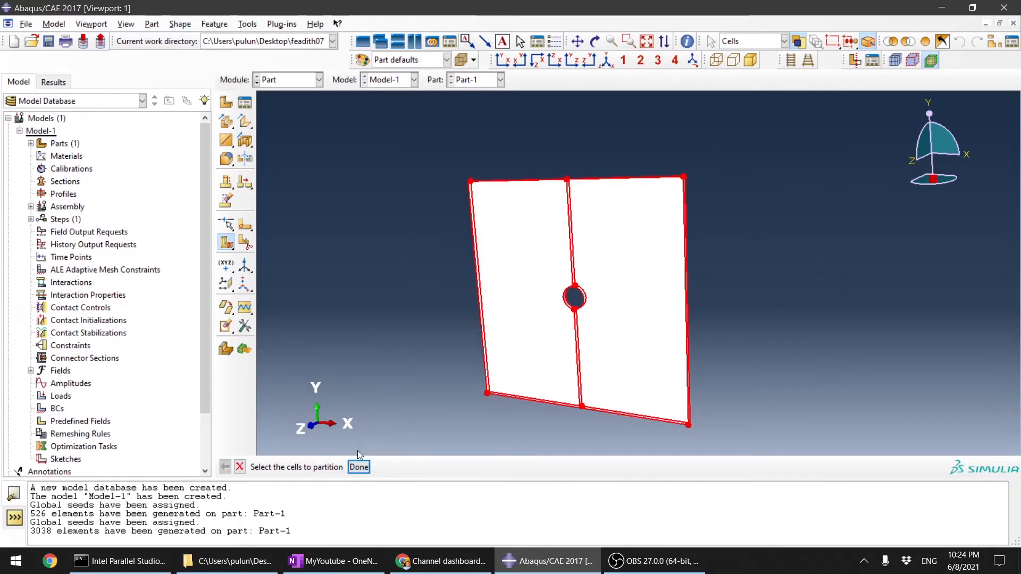
pyautogui.middleClick(420, 371)
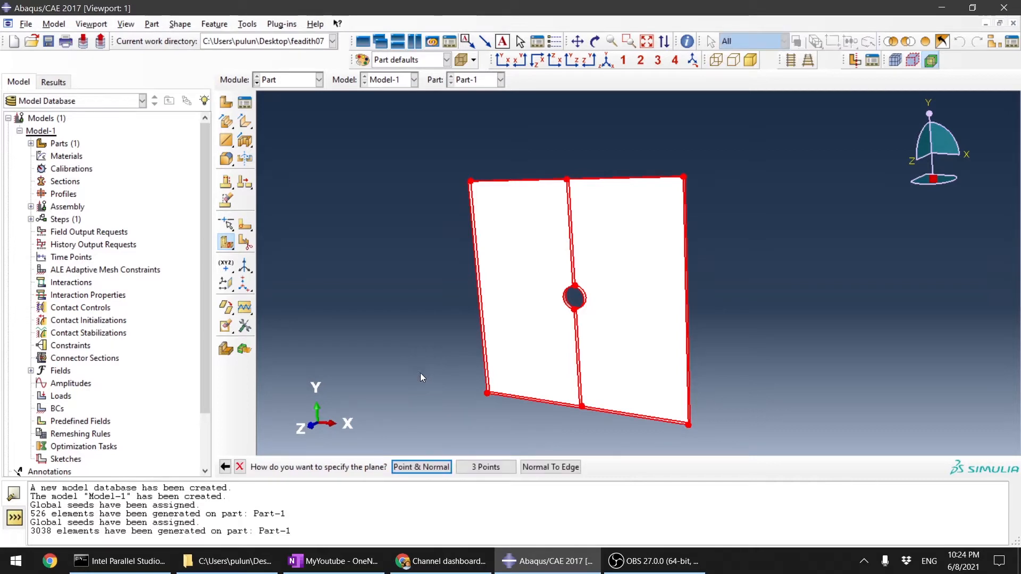
# Step: Partition both plate halves horizontally with a 3 Points plane through the hole's centre and the midpoints of the front and back right-hand edges
pyautogui.click(490, 468)
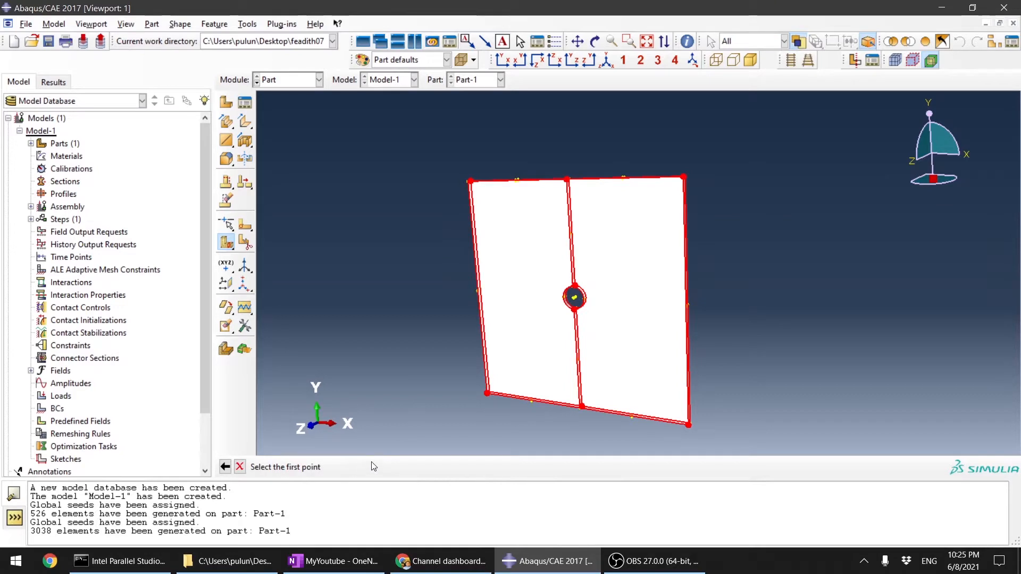
pyautogui.scroll(5, 547, 354)
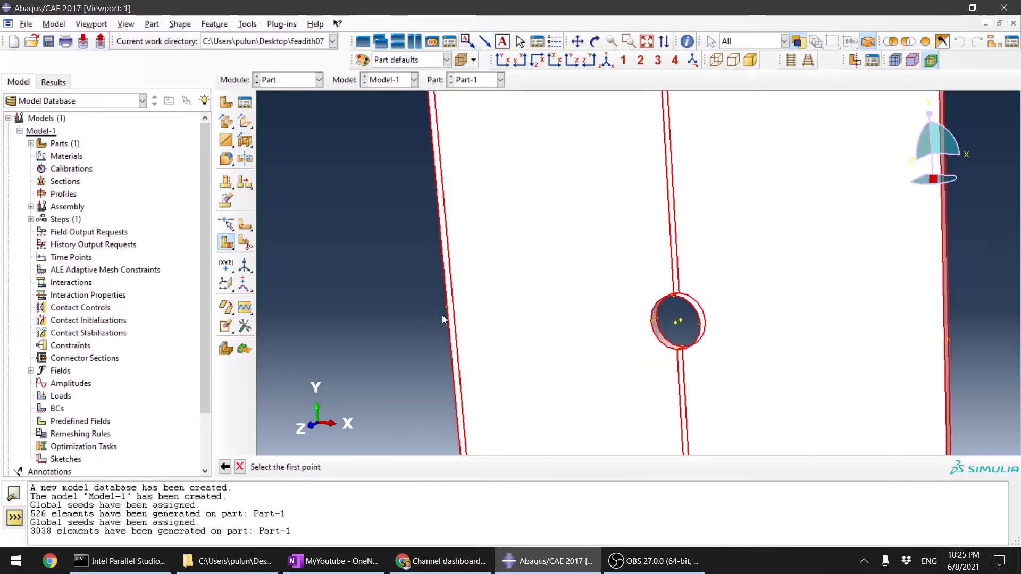
pyautogui.scroll(-3, 442, 318)
pyautogui.scroll(3, 716, 317)
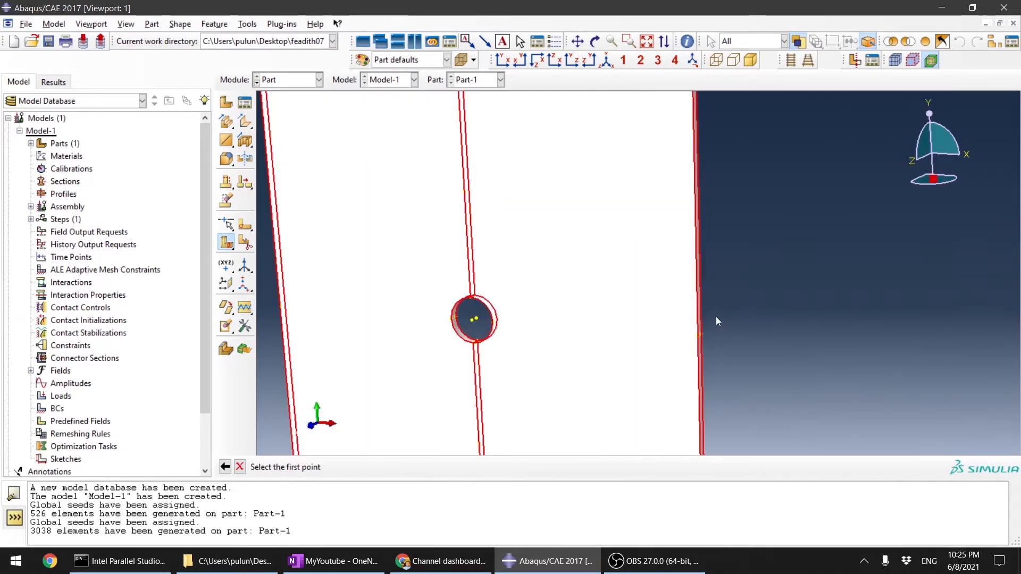
pyautogui.click(471, 321)
pyautogui.scroll(4, 699, 317)
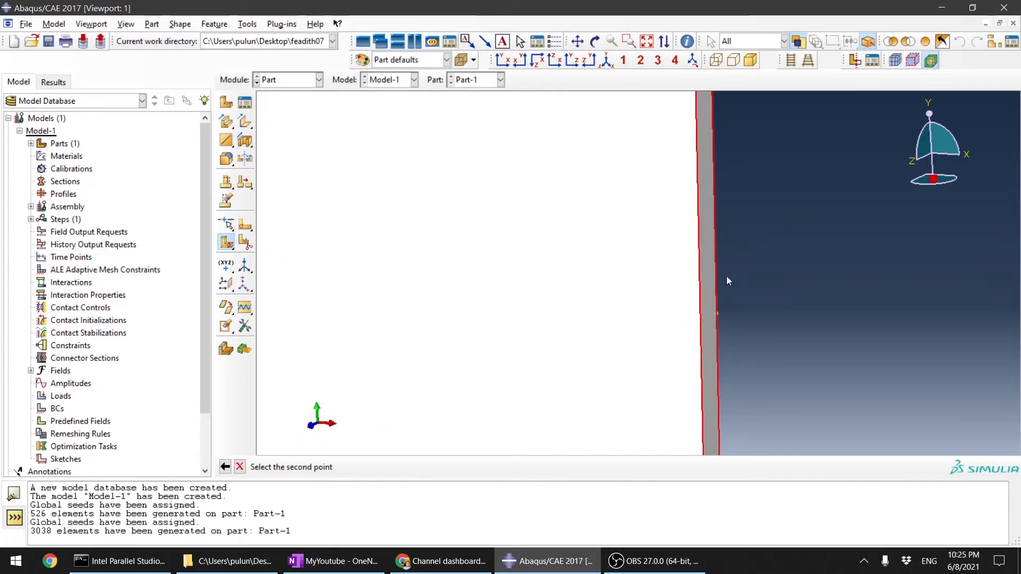
pyautogui.keyDown('ctrl'); pyautogui.keyDown('alt'); pyautogui.moveTo(732, 288); pyautogui.dragTo(750, 284); pyautogui.keyUp('alt'); pyautogui.keyUp('ctrl')
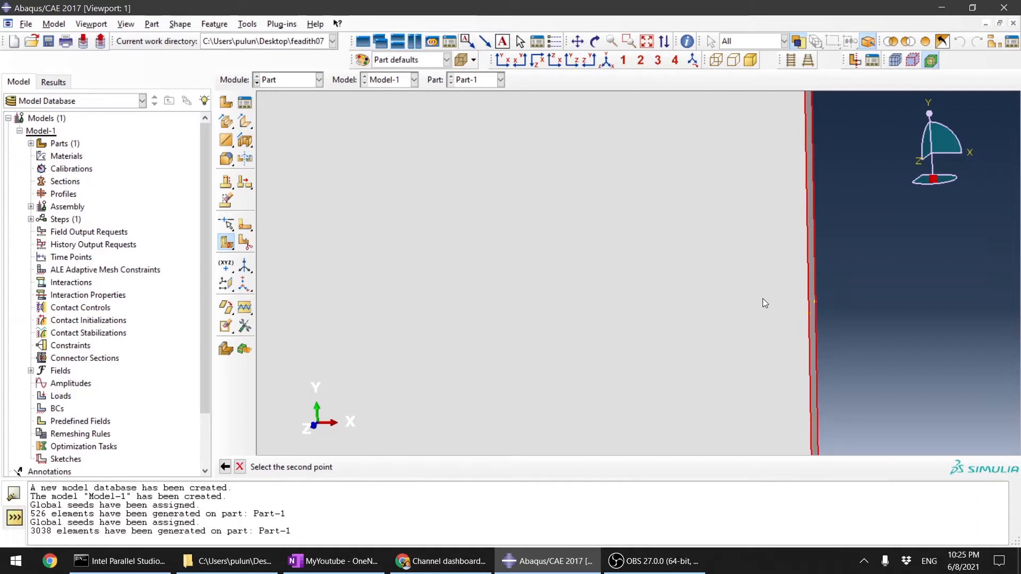
pyautogui.keyDown('ctrl'); pyautogui.keyDown('alt'); pyautogui.moveTo(908, 273); pyautogui.dragTo(802, 301); pyautogui.keyUp('alt'); pyautogui.keyUp('ctrl')
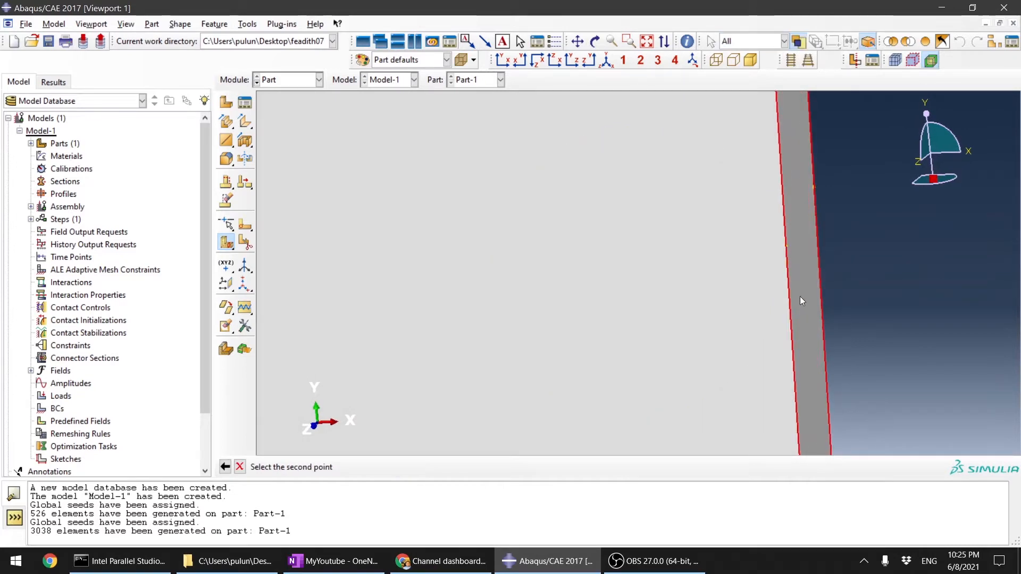
pyautogui.click(788, 247)
pyautogui.click(815, 187)
pyautogui.keyDown('ctrl'); pyautogui.keyDown('alt'); pyautogui.moveTo(954, 269); pyautogui.dragTo(771, 362); pyautogui.keyUp('alt'); pyautogui.keyUp('ctrl')
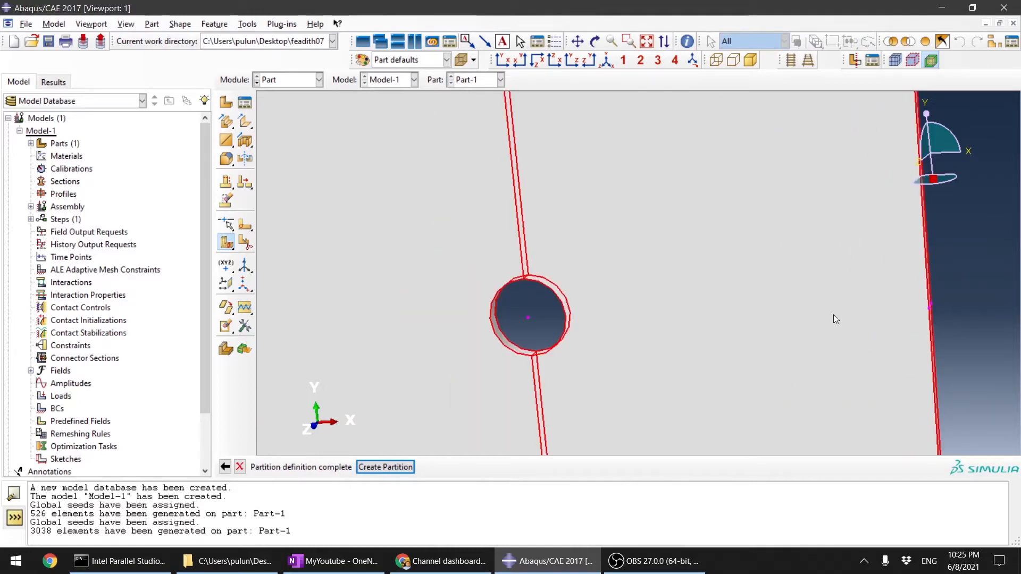
pyautogui.click(385, 468)
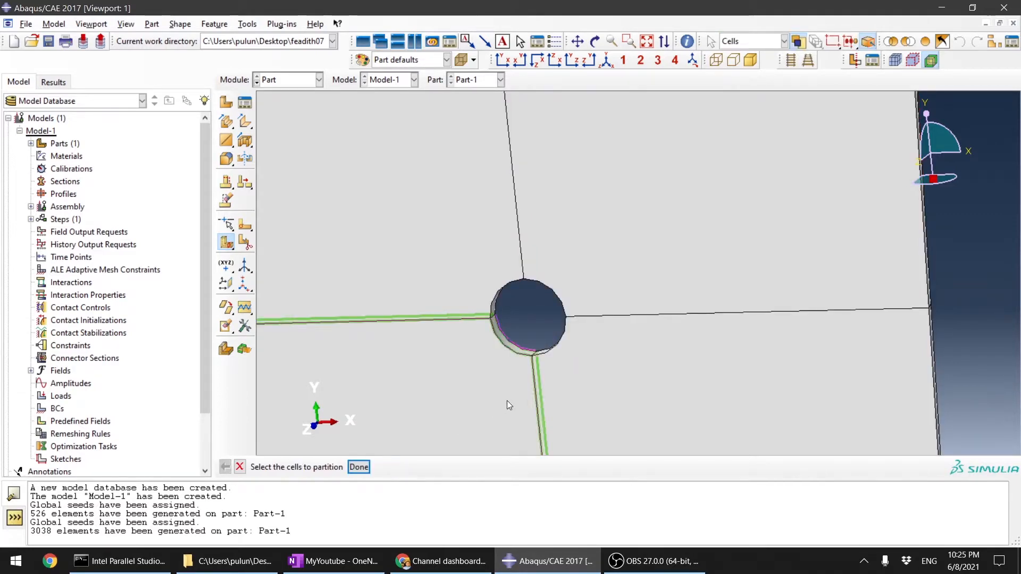
# Step: Examine the four quarter cells and how the partition lines meet the central hole
pyautogui.scroll(-4, 812, 376)
pyautogui.scroll(-3, 695, 247)
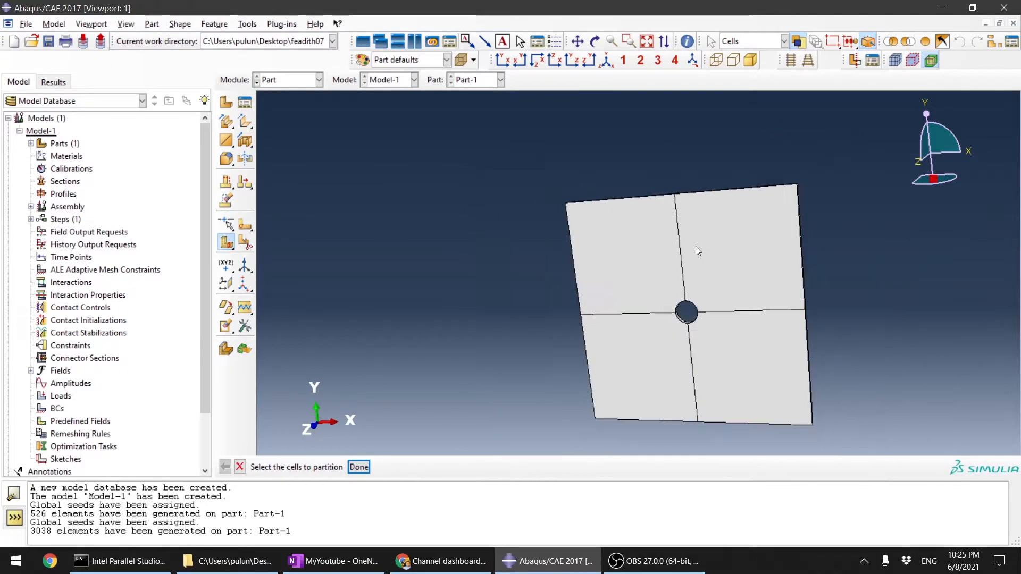
pyautogui.scroll(2, 762, 376)
pyautogui.scroll(1, 736, 386)
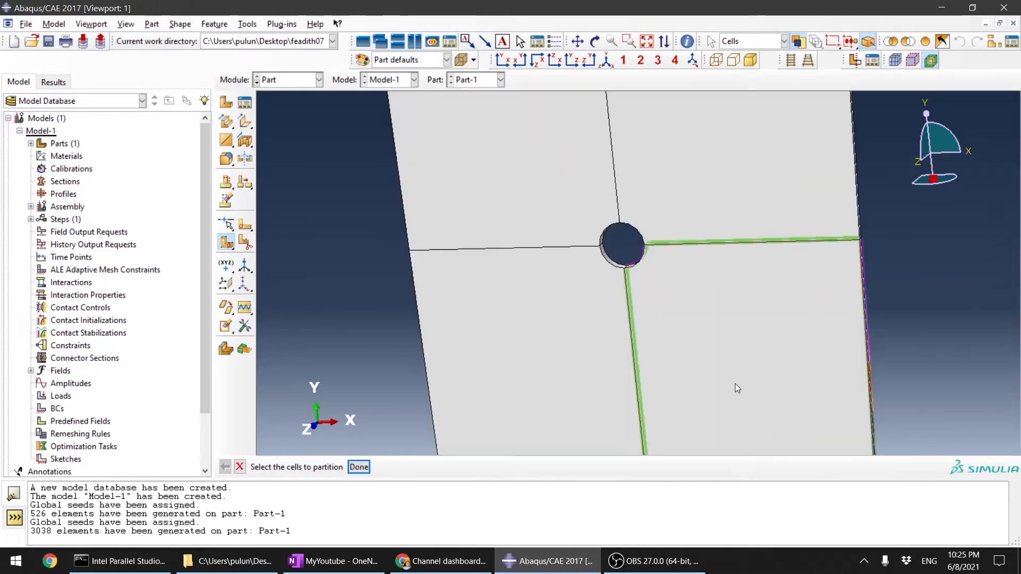
pyautogui.scroll(-1, 739, 383)
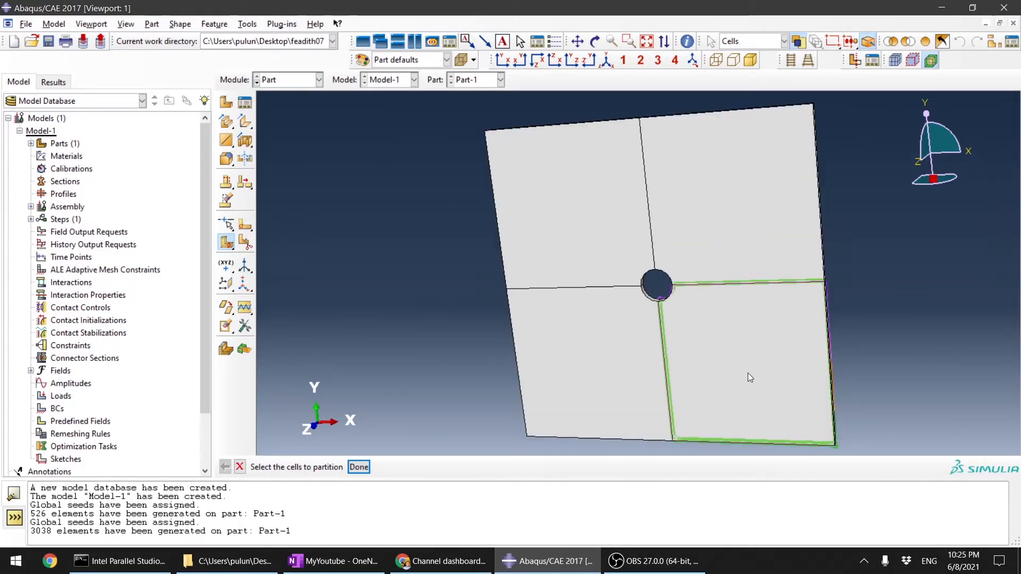
pyautogui.scroll(2, 749, 377)
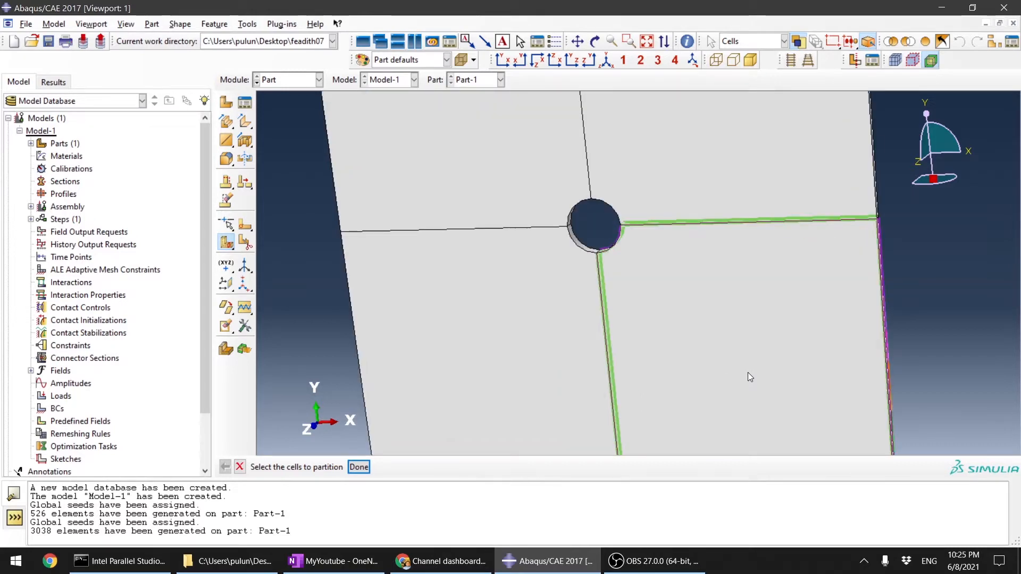
pyautogui.scroll(2, 736, 357)
pyautogui.scroll(-2, 404, 344)
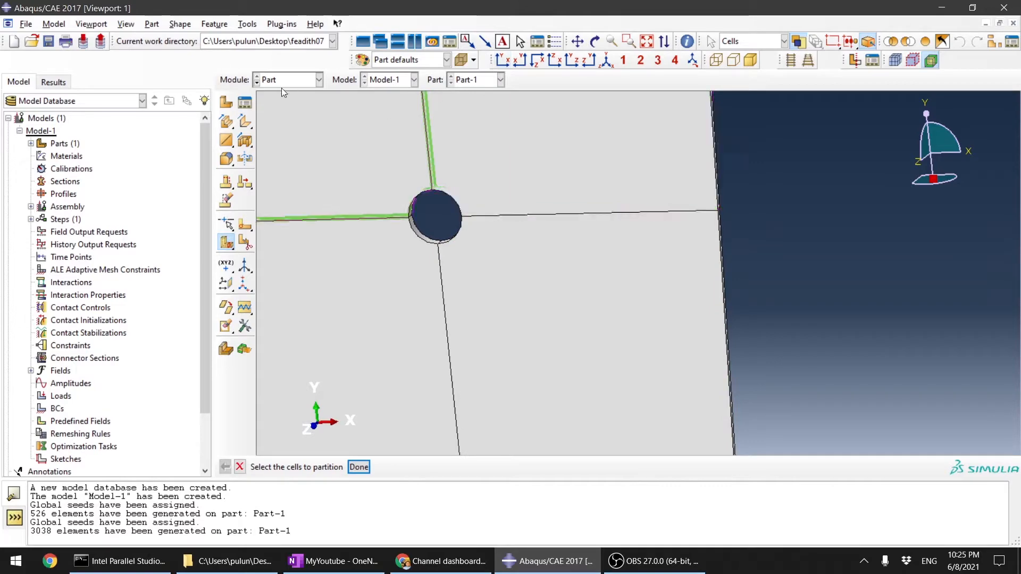
# Step: Seed the partitioned part in the Mesh module with an approximate global size of 2 and mesh it
pyautogui.click(307, 81)
pyautogui.click(302, 170)
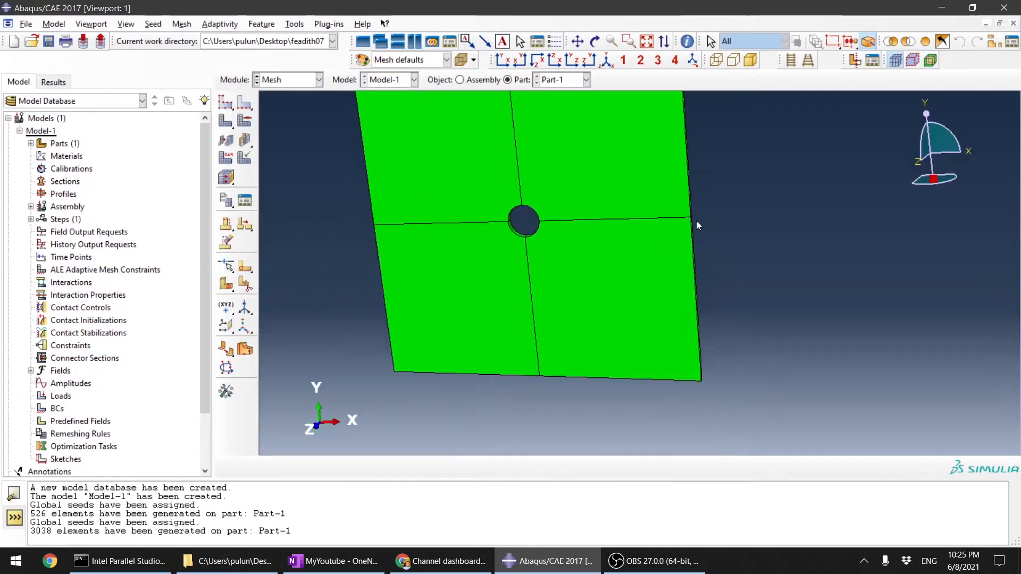
pyautogui.click(226, 103)
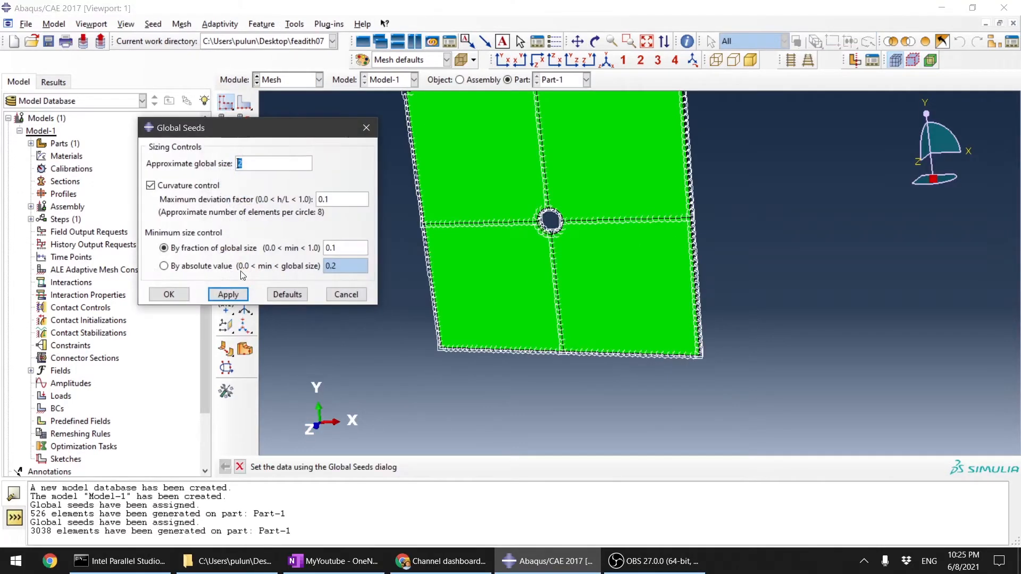
pyautogui.click(169, 294)
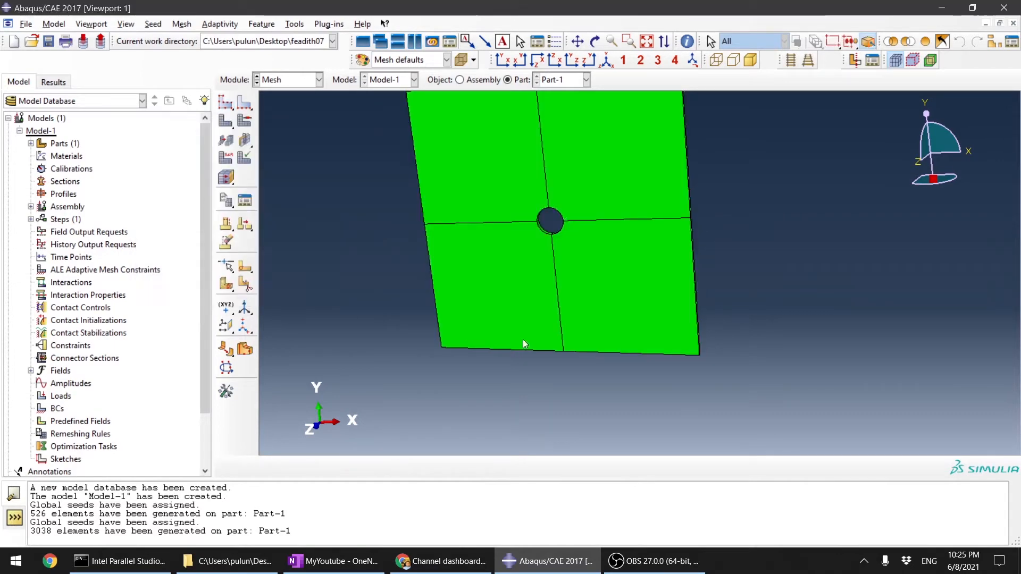
pyautogui.click(225, 121)
pyautogui.click(338, 468)
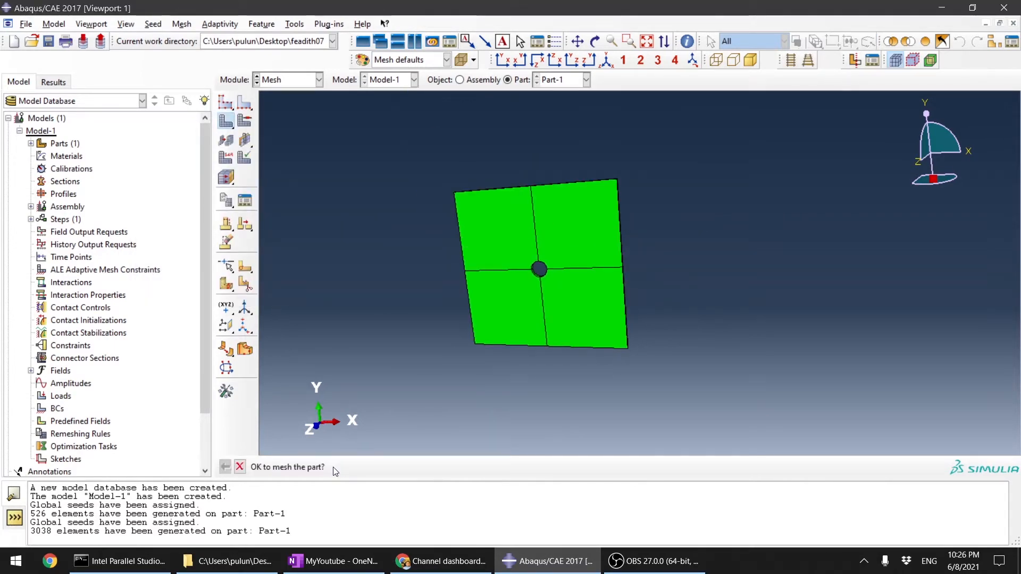
# Step: Inspect the mesh in the front XY view, comparing the elements around the hole with the rest of the plate
pyautogui.click(513, 63)
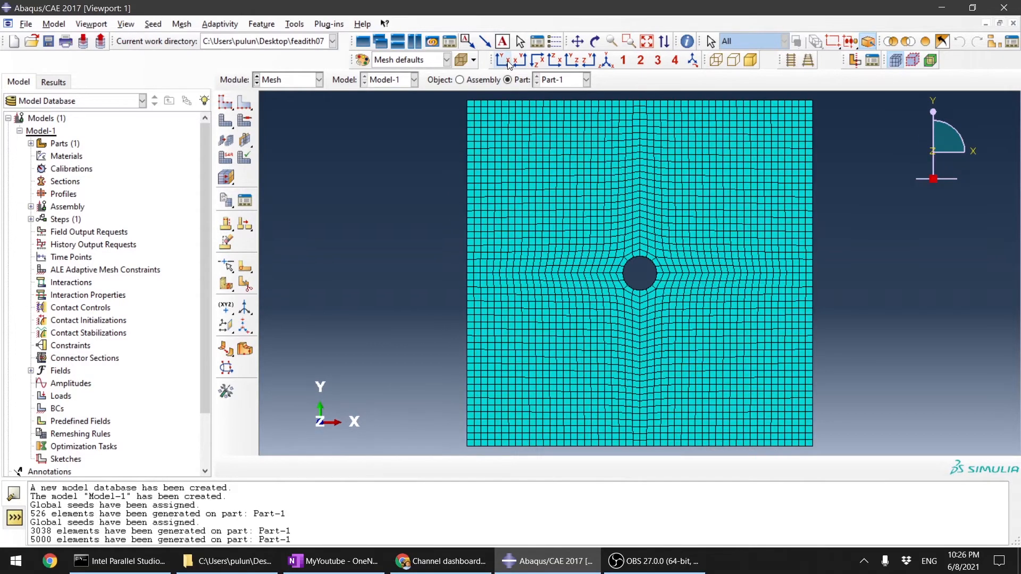
pyautogui.scroll(-3, 704, 272)
pyautogui.scroll(-2, 528, 260)
pyautogui.scroll(5, 563, 261)
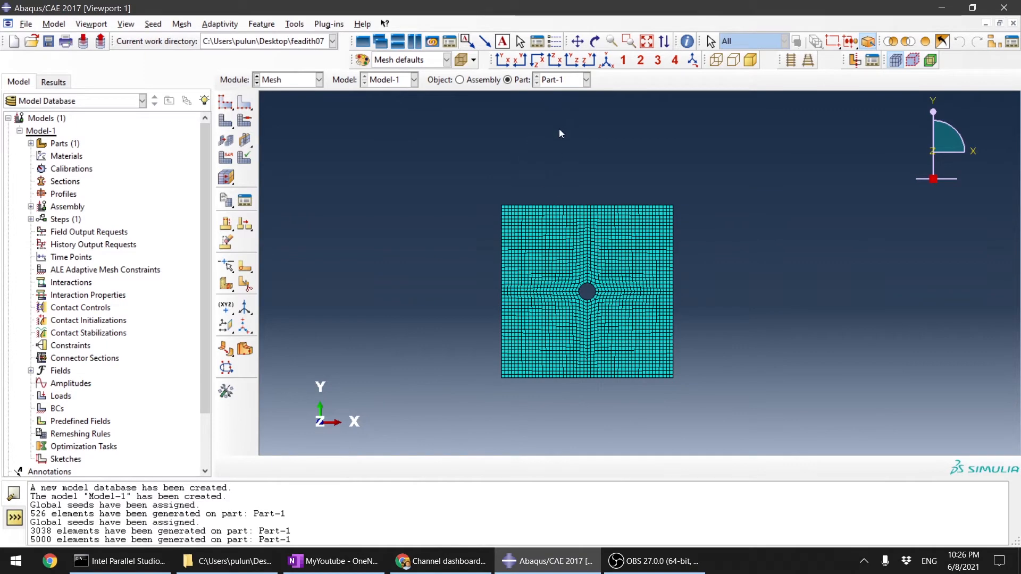
pyautogui.scroll(-5, 639, 271)
pyautogui.scroll(-2, 628, 278)
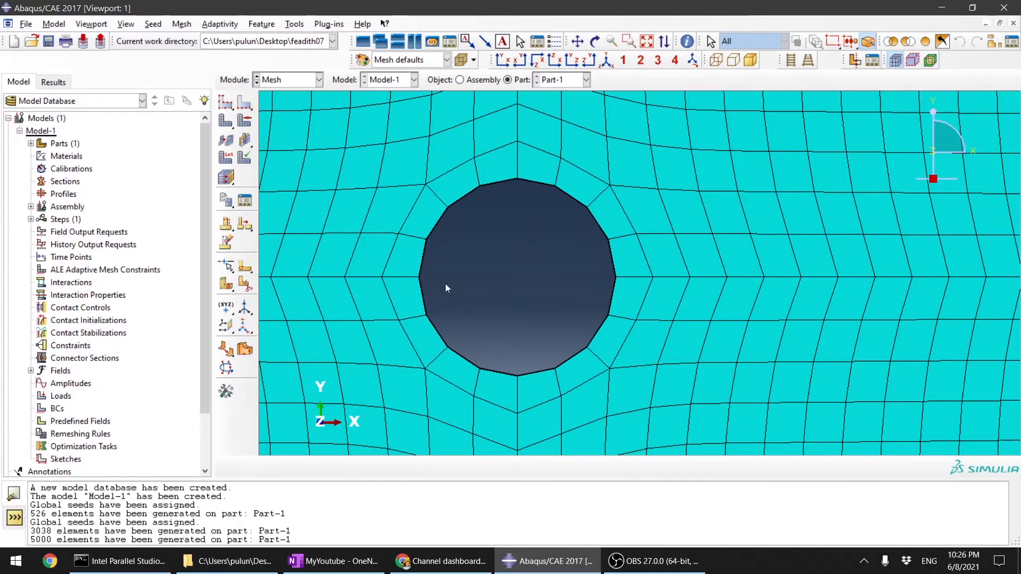
pyautogui.scroll(-5, 446, 287)
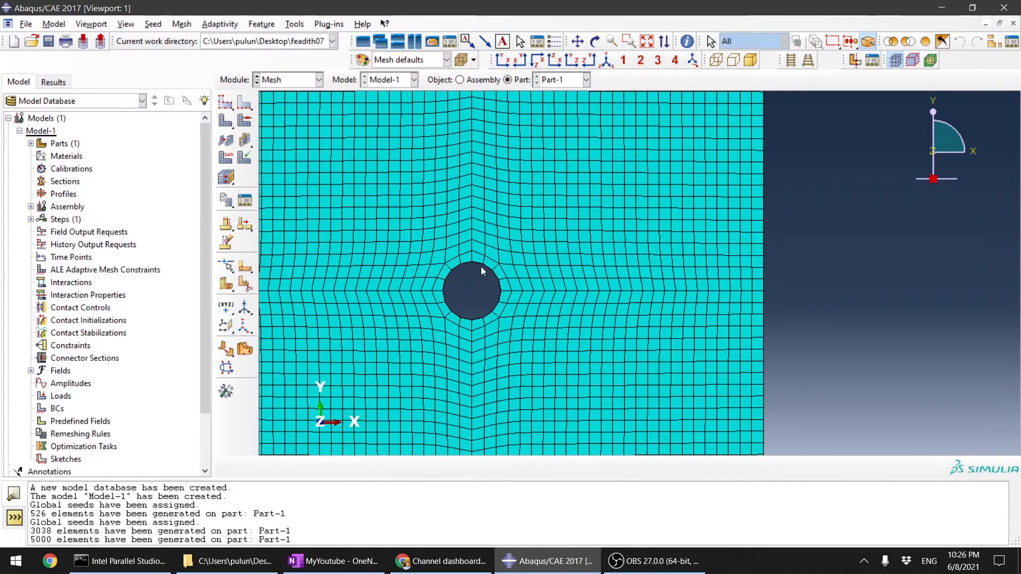
pyautogui.scroll(5, 481, 271)
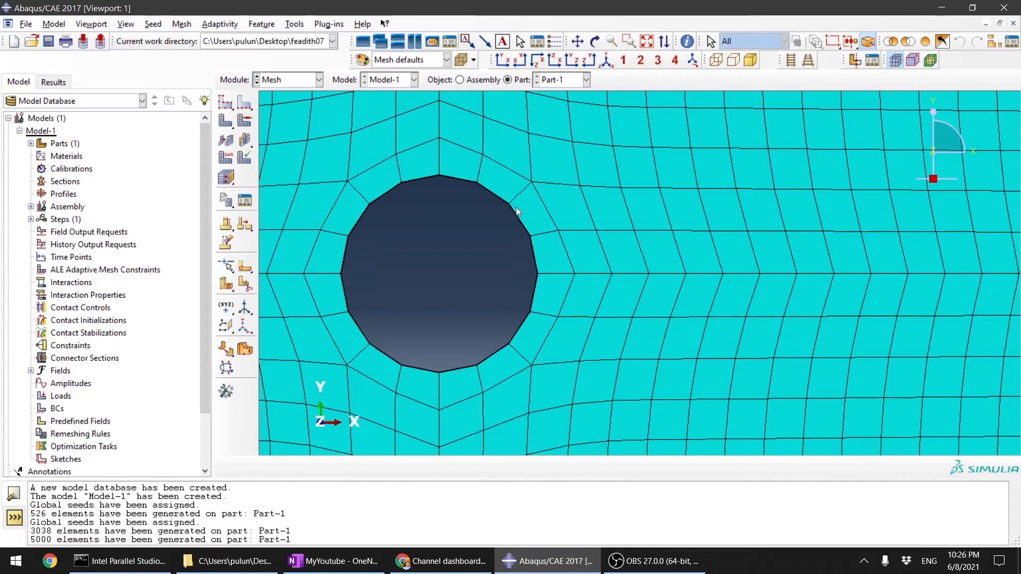
pyautogui.scroll(-3, 553, 314)
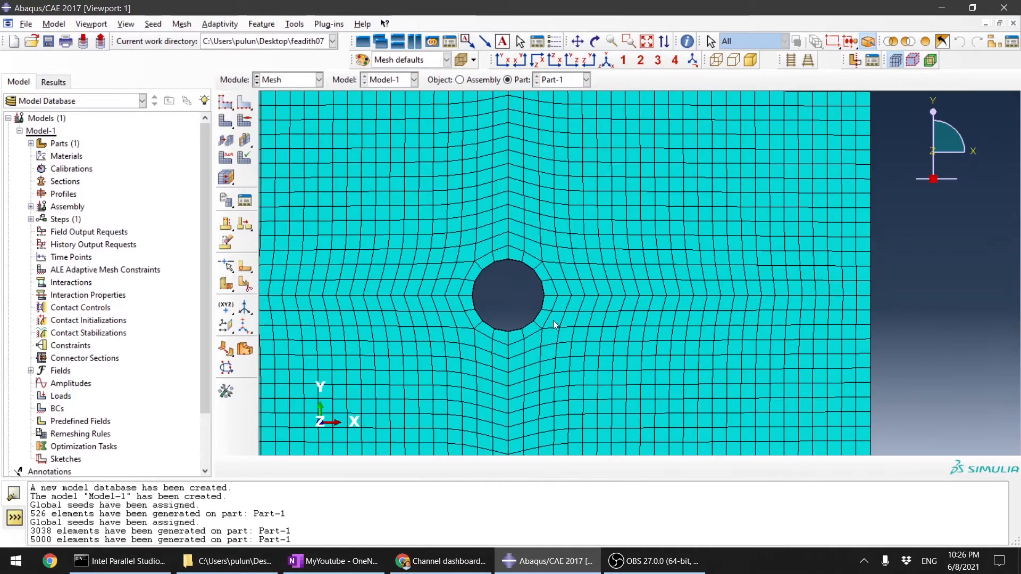
pyautogui.click(245, 103)
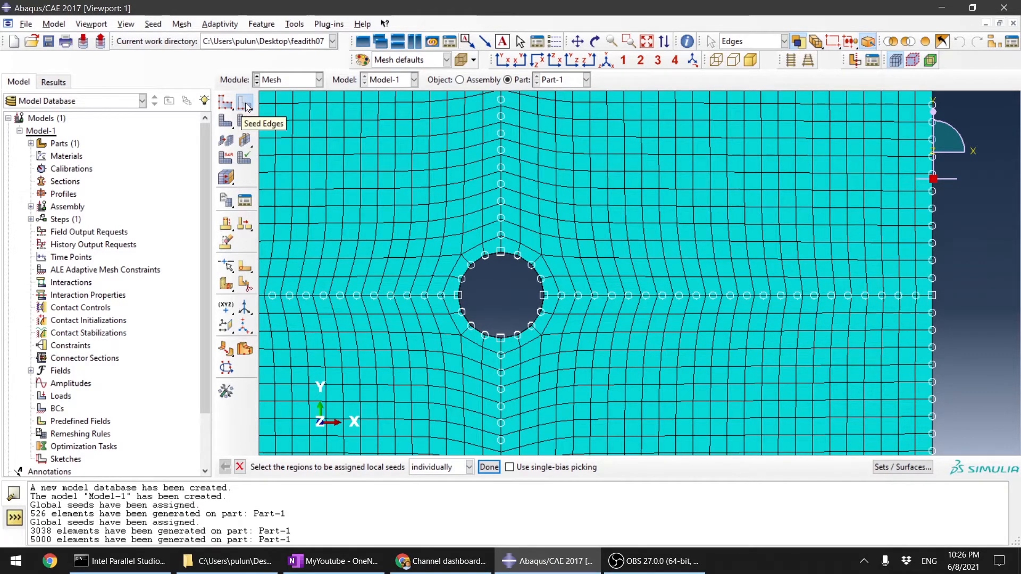
pyautogui.scroll(1, 463, 314)
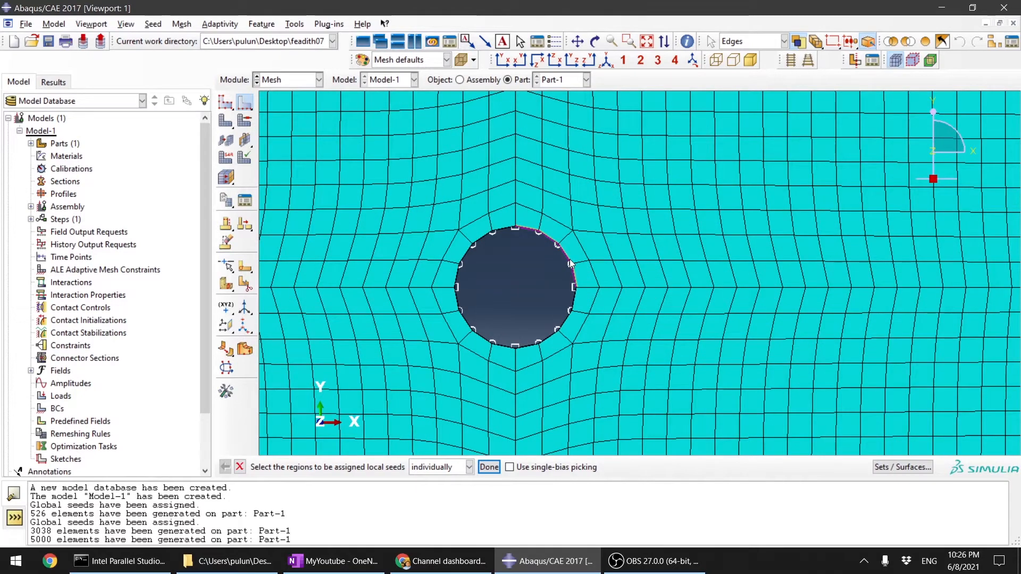
pyautogui.scroll(1, 571, 264)
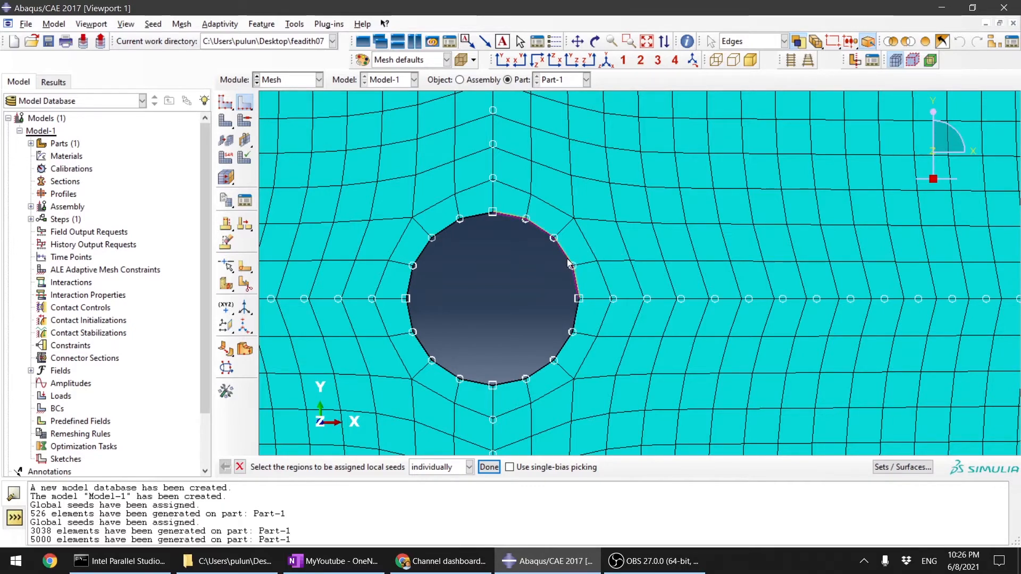
pyautogui.scroll(2, 568, 261)
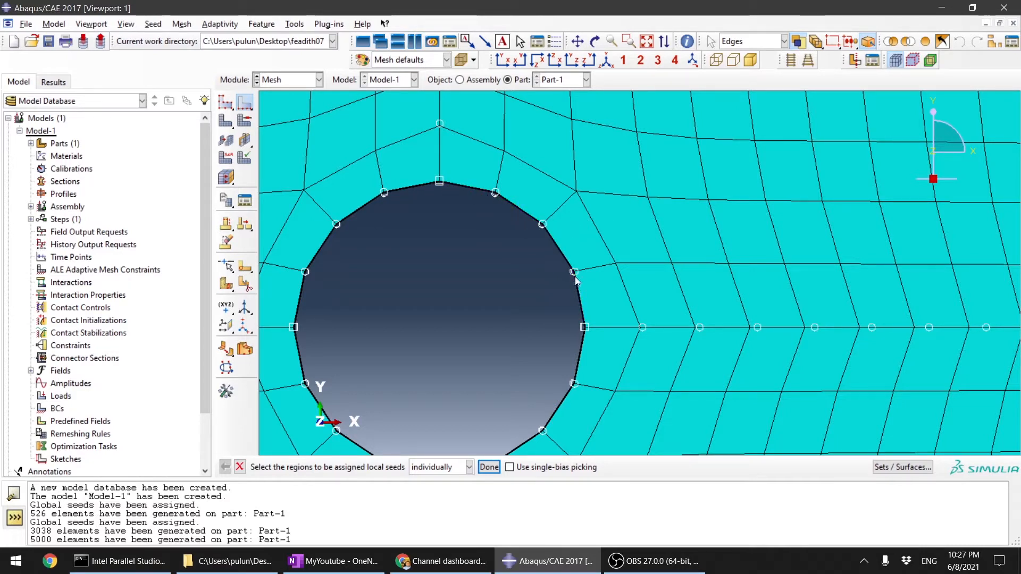
# Step: Return to the Part module and select the upper-right quarter as the cell for another cutting-plane partition
pyautogui.click(310, 80)
pyautogui.click(286, 96)
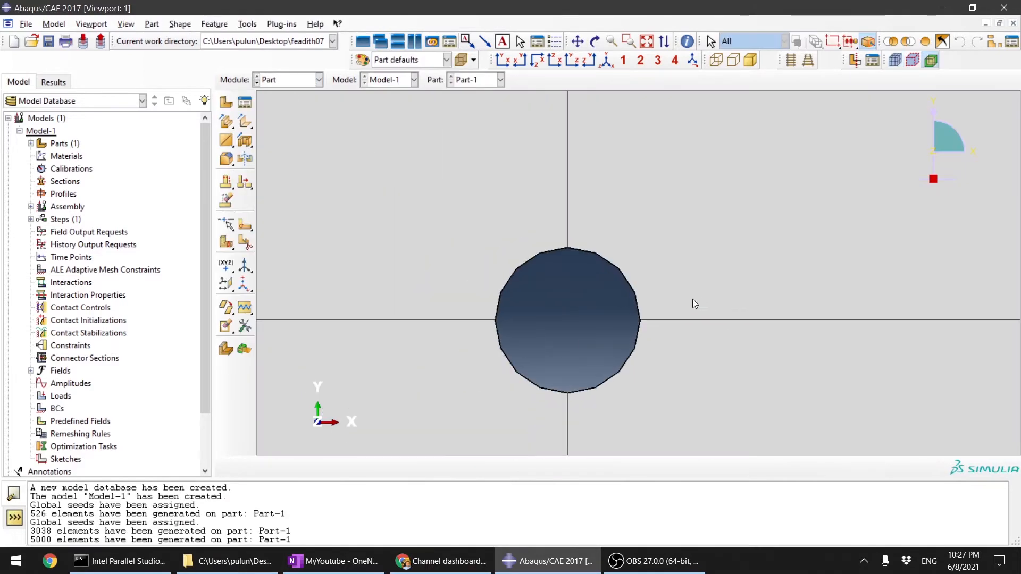
pyautogui.click(224, 242)
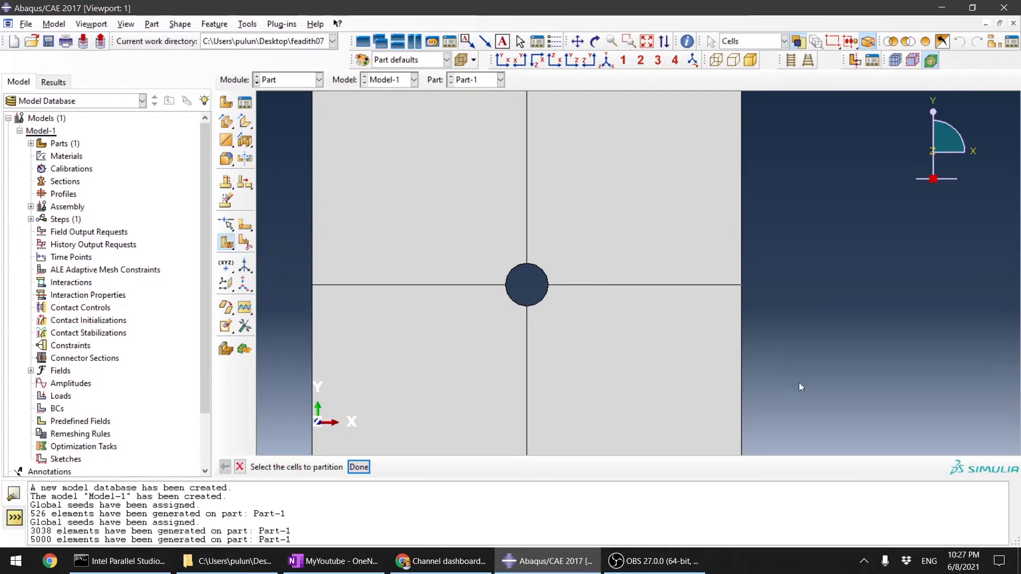
pyautogui.scroll(-2, 799, 382)
pyautogui.scroll(3, 753, 378)
pyautogui.scroll(-3, 754, 364)
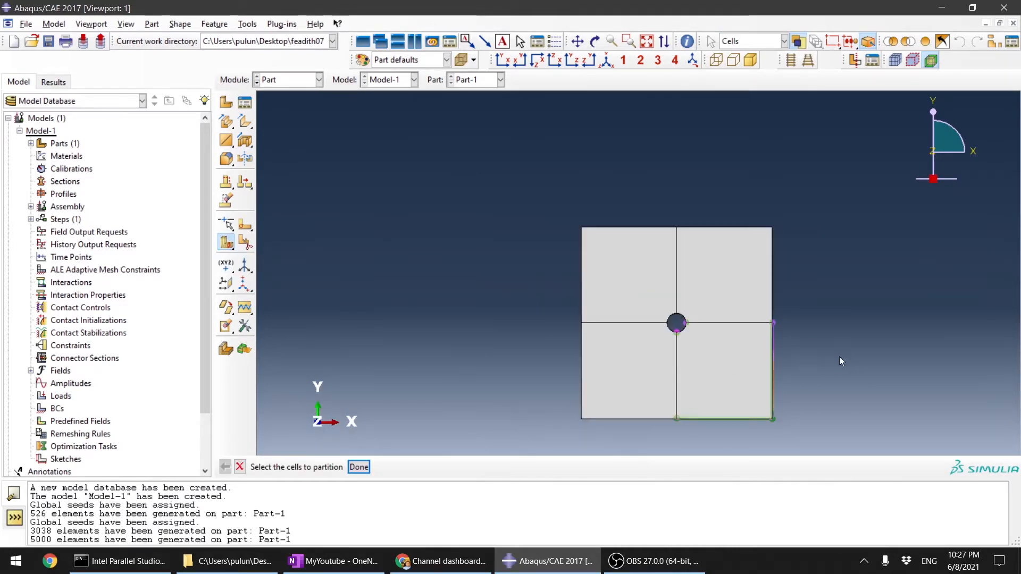
pyautogui.keyDown('ctrl'); pyautogui.keyDown('alt'); pyautogui.moveTo(841, 358); pyautogui.dragTo(707, 324); pyautogui.keyUp('alt'); pyautogui.keyUp('ctrl')
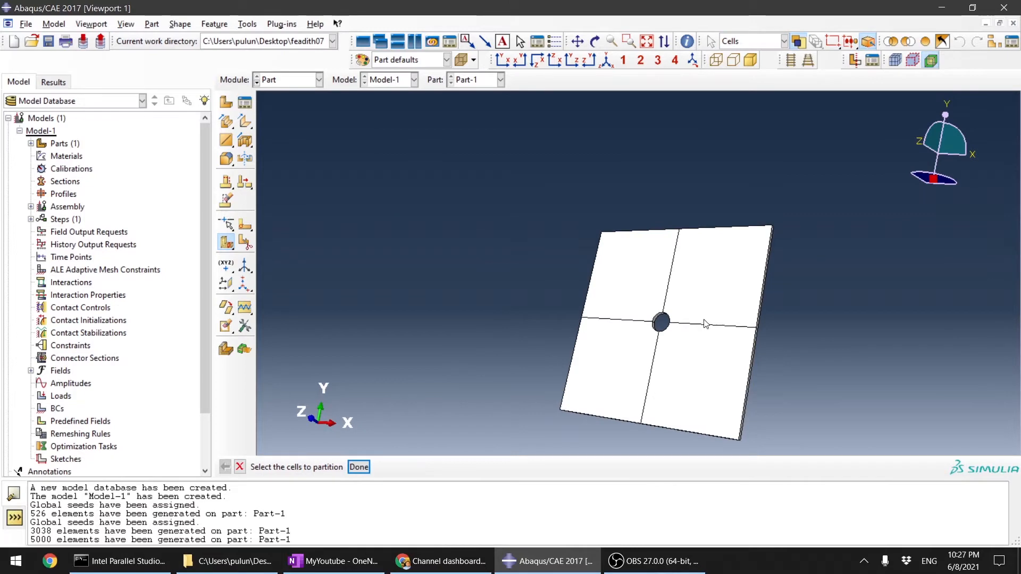
pyautogui.click(716, 276)
pyautogui.scroll(3, 752, 296)
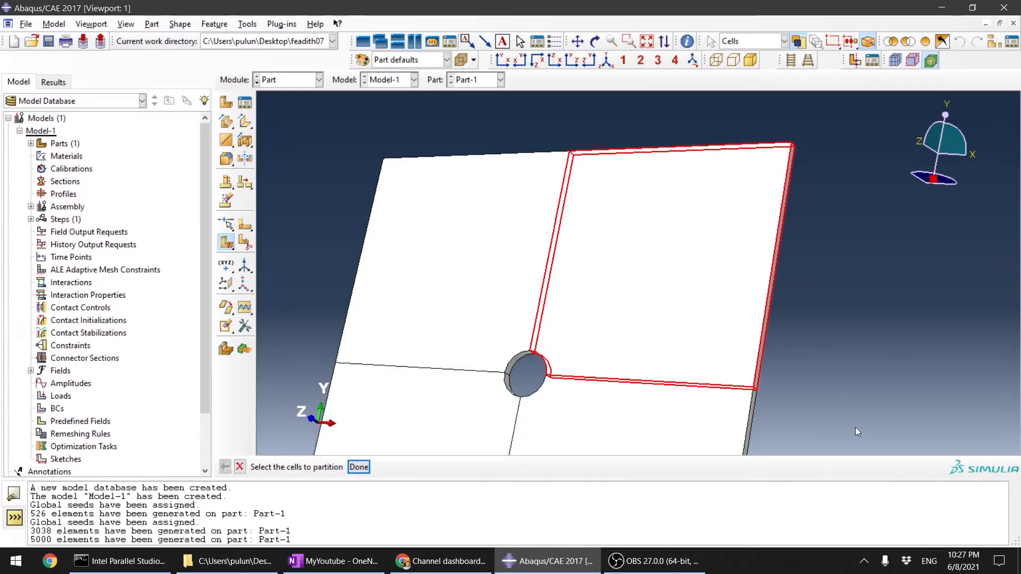
# Step: Partition the upper-right quarter diagonally with a 3-point cutting plane through its outer corner and the hole arc's front and back midpoints, deleting the affected mesh
pyautogui.middleClick(840, 397)
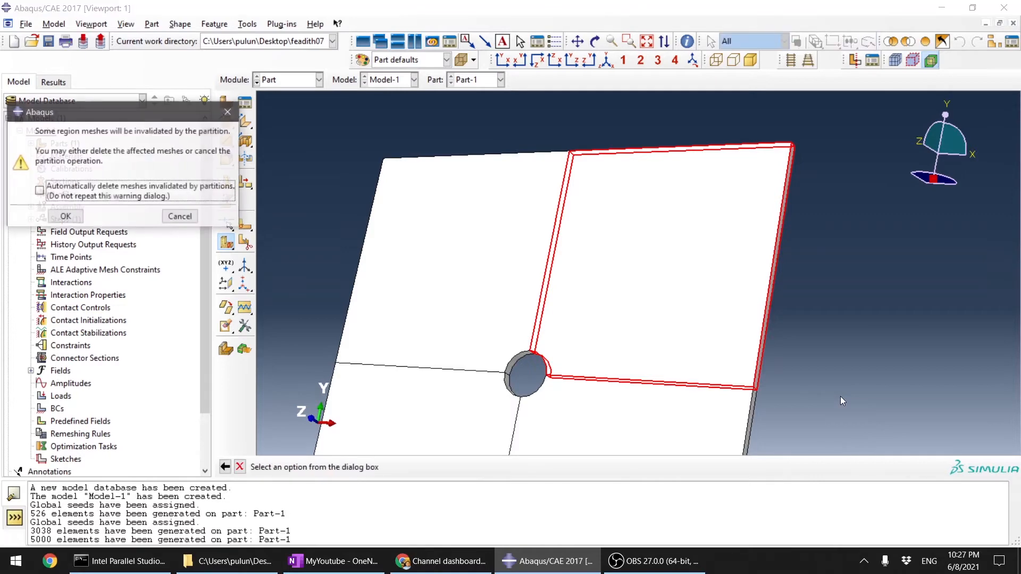
pyautogui.click(67, 216)
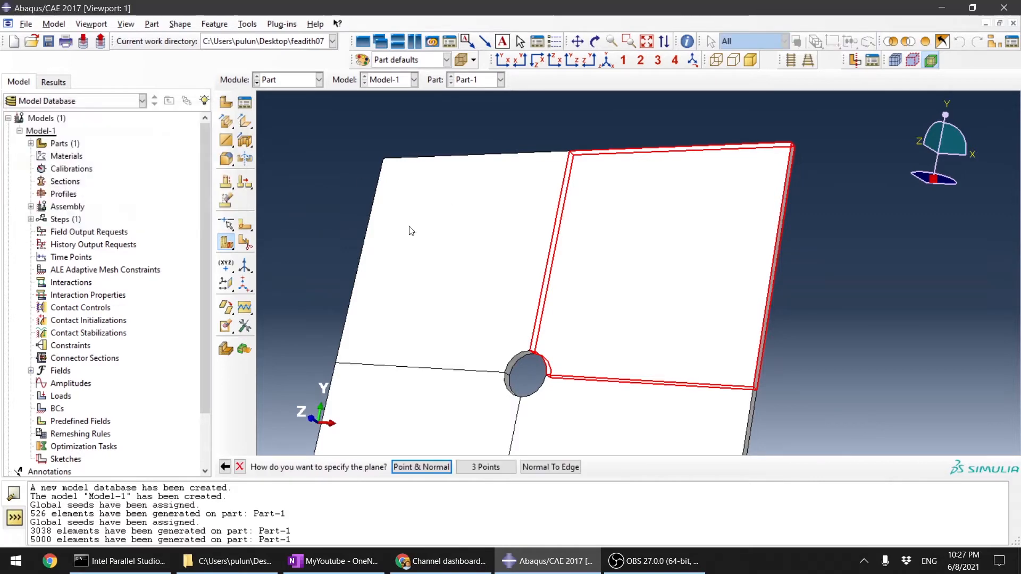
pyautogui.click(489, 467)
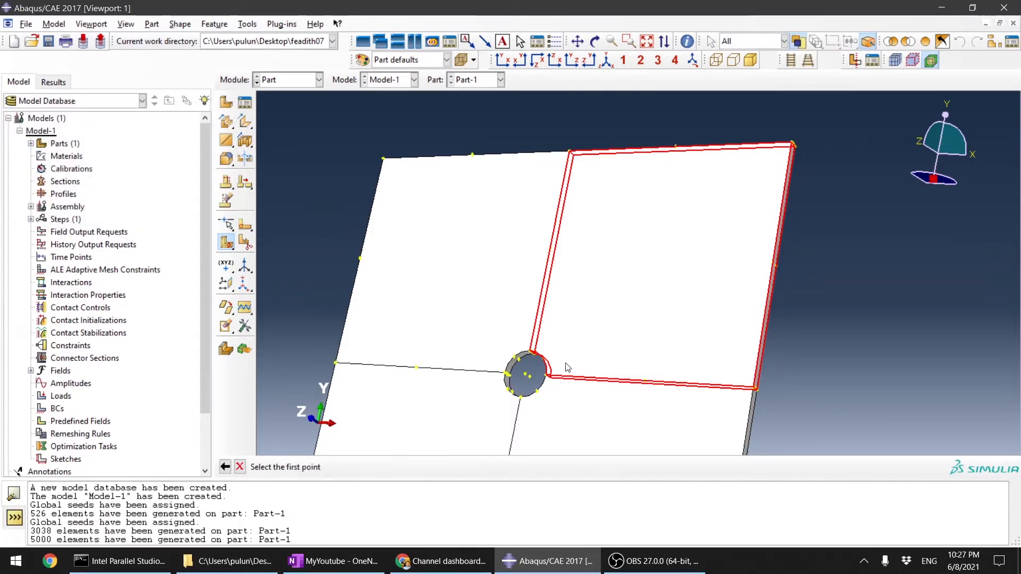
pyautogui.scroll(3, 628, 347)
pyautogui.scroll(-4, 726, 325)
pyautogui.scroll(5, 795, 173)
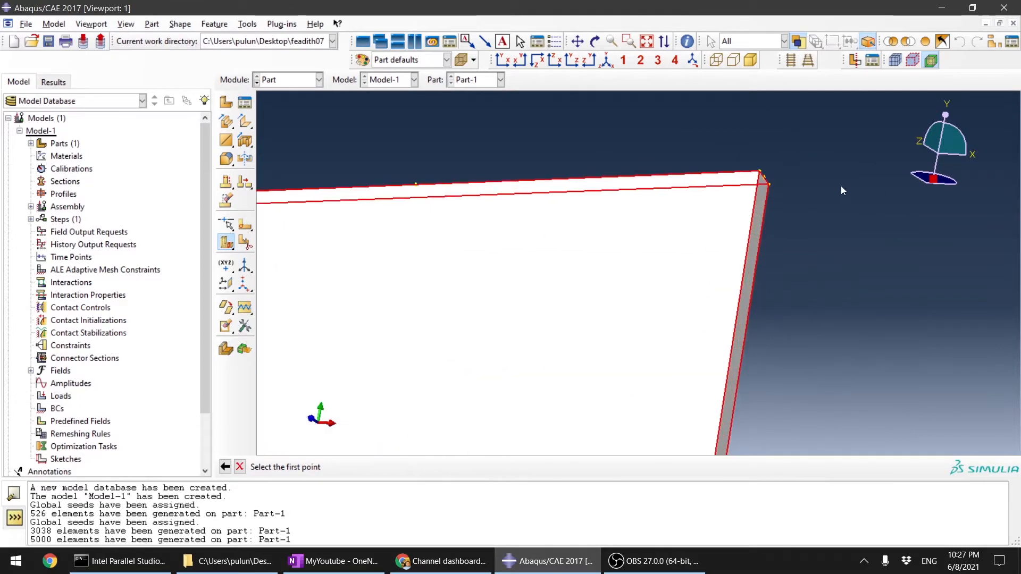
pyautogui.click(761, 171)
pyautogui.scroll(-5, 765, 159)
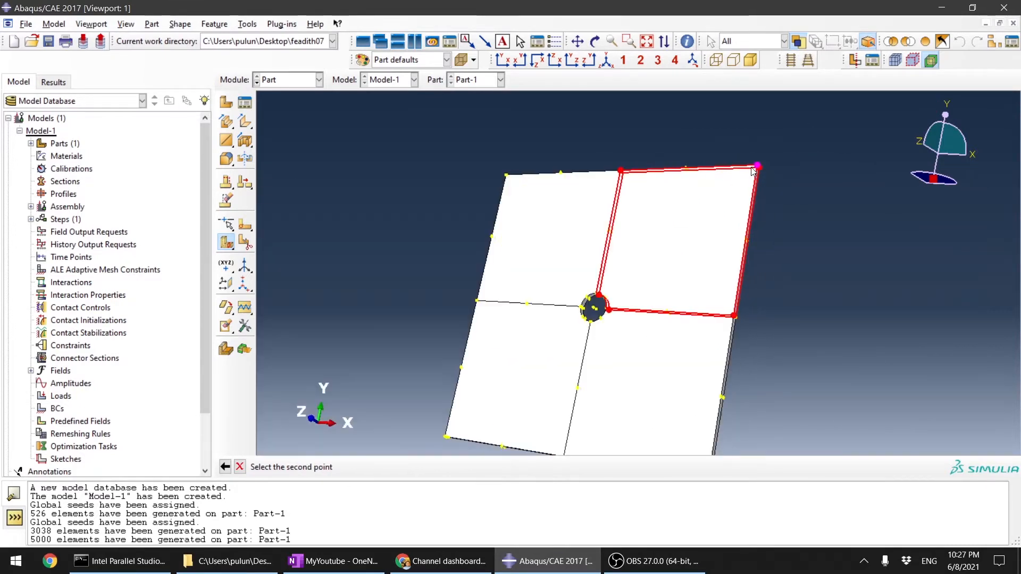
pyautogui.keyDown('ctrl'); pyautogui.keyDown('alt'); pyautogui.moveTo(702, 258); pyautogui.dragTo(647, 246); pyautogui.keyUp('alt'); pyautogui.keyUp('ctrl')
pyautogui.scroll(5, 648, 246)
pyautogui.scroll(4, 647, 246)
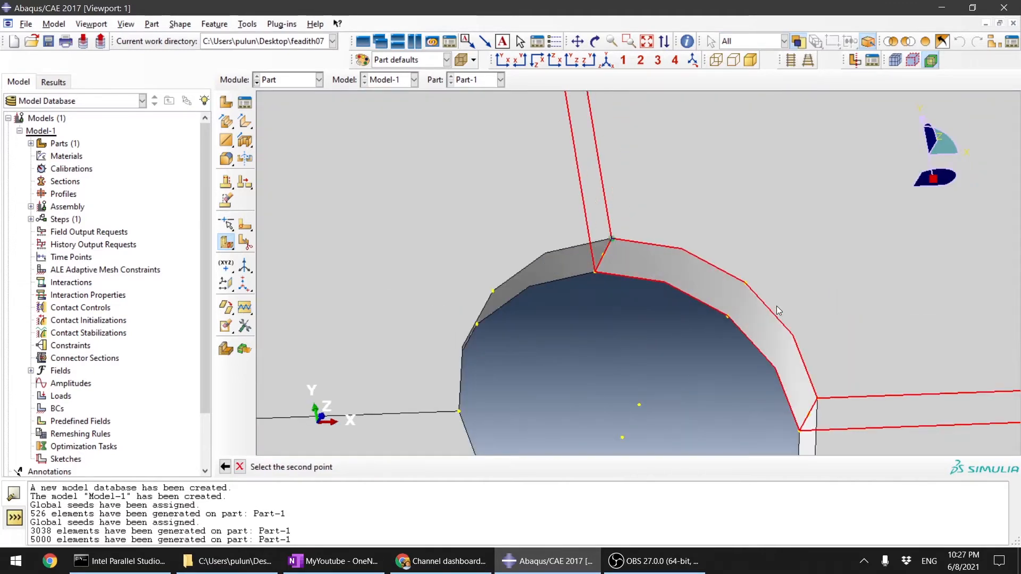
pyautogui.click(745, 283)
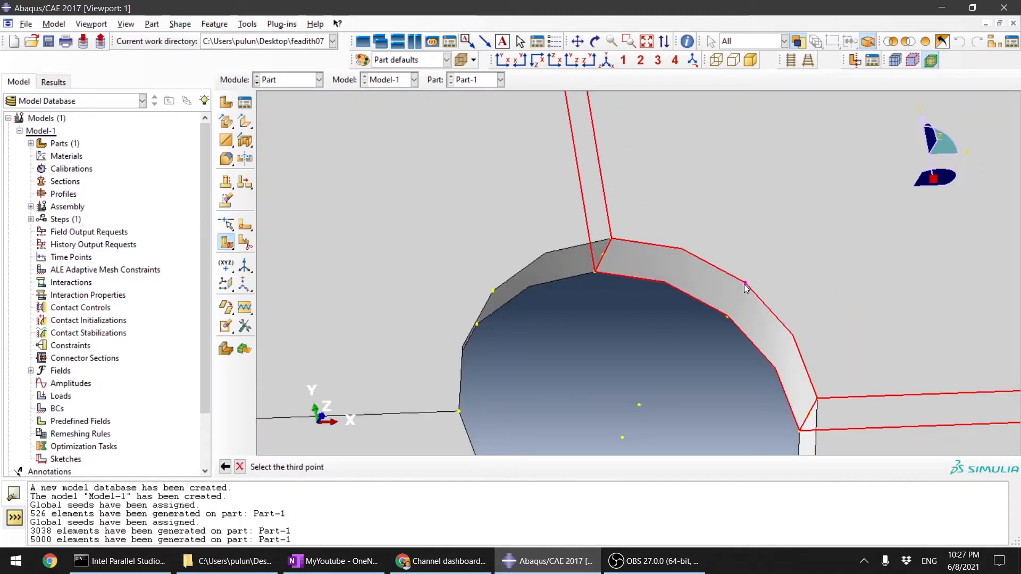
pyautogui.click(728, 317)
pyautogui.scroll(-8, 618, 381)
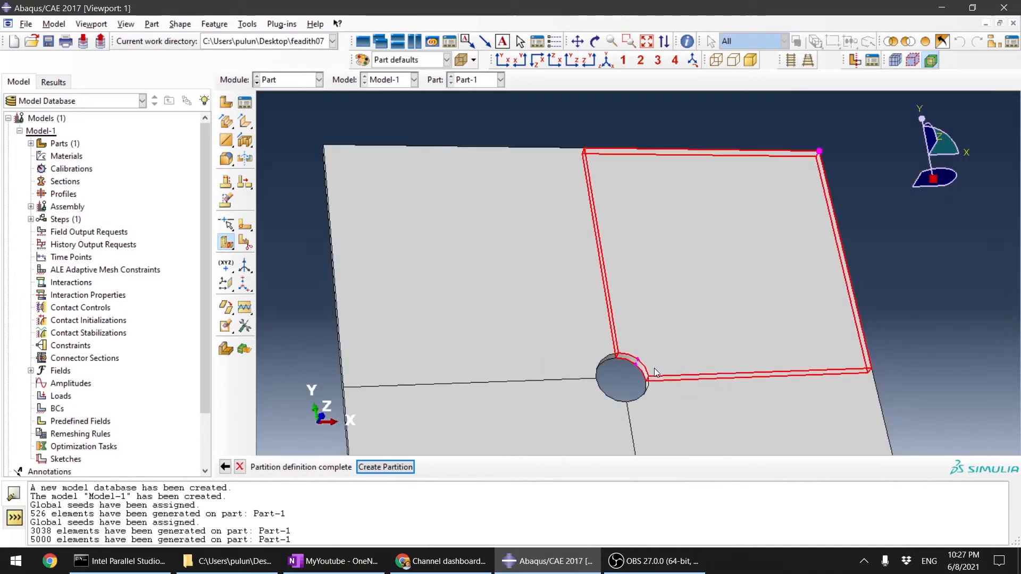
pyautogui.click(404, 471)
pyautogui.scroll(-3, 599, 256)
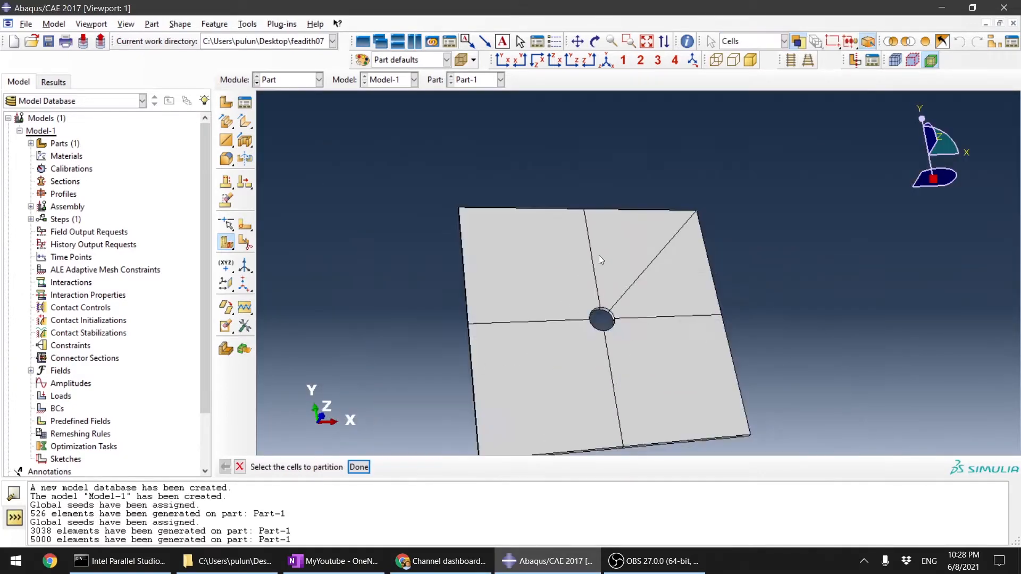
# Step: Partition the upper-left quarter with a 3-point cutting plane from its outer corner to both midpoints of its hole arc, accepting deletion of the affected mesh
pyautogui.scroll(3, 563, 343)
pyautogui.scroll(-3, 564, 352)
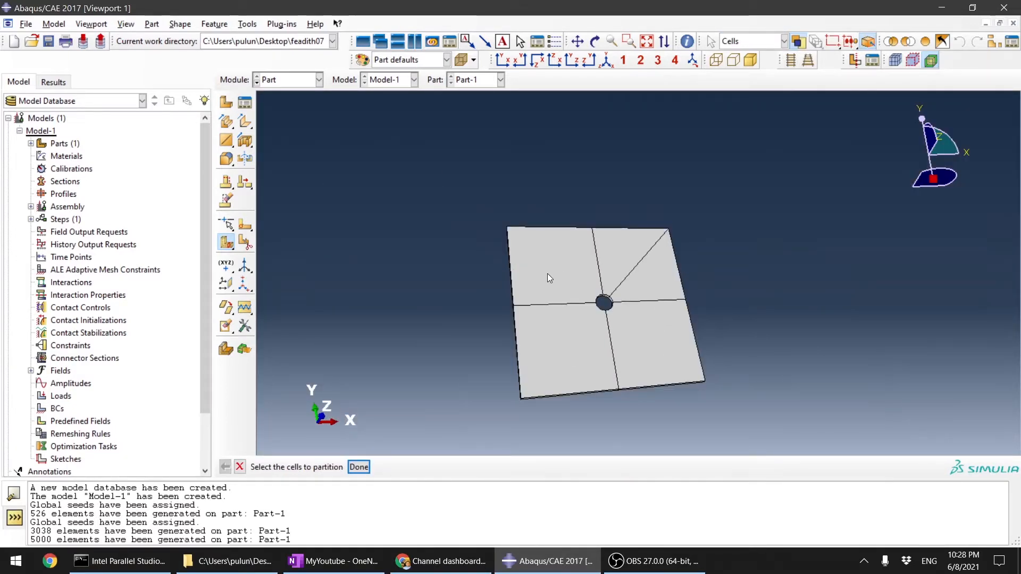
pyautogui.click(562, 284)
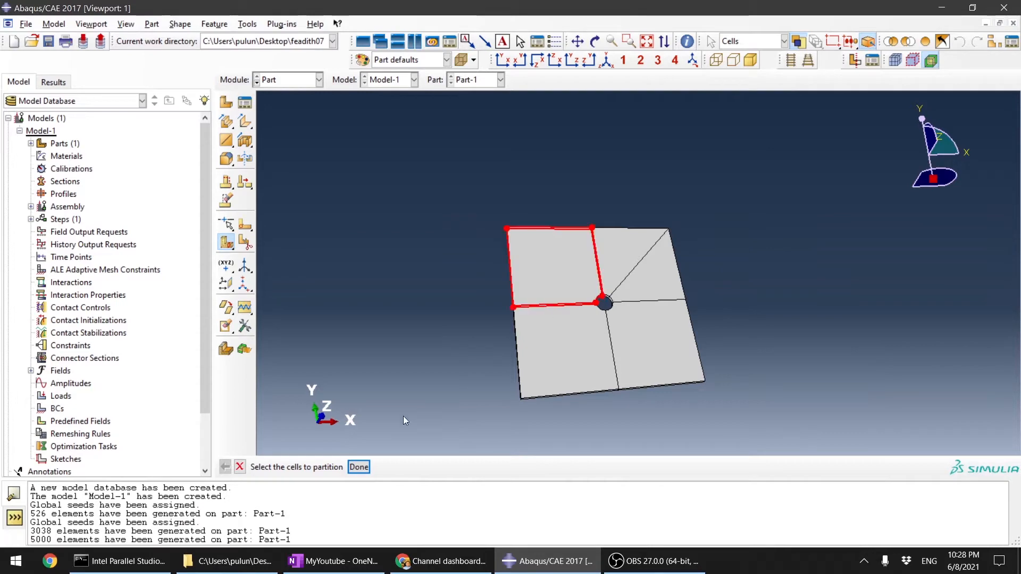
pyautogui.click(354, 467)
pyautogui.click(59, 215)
pyautogui.scroll(2, 491, 227)
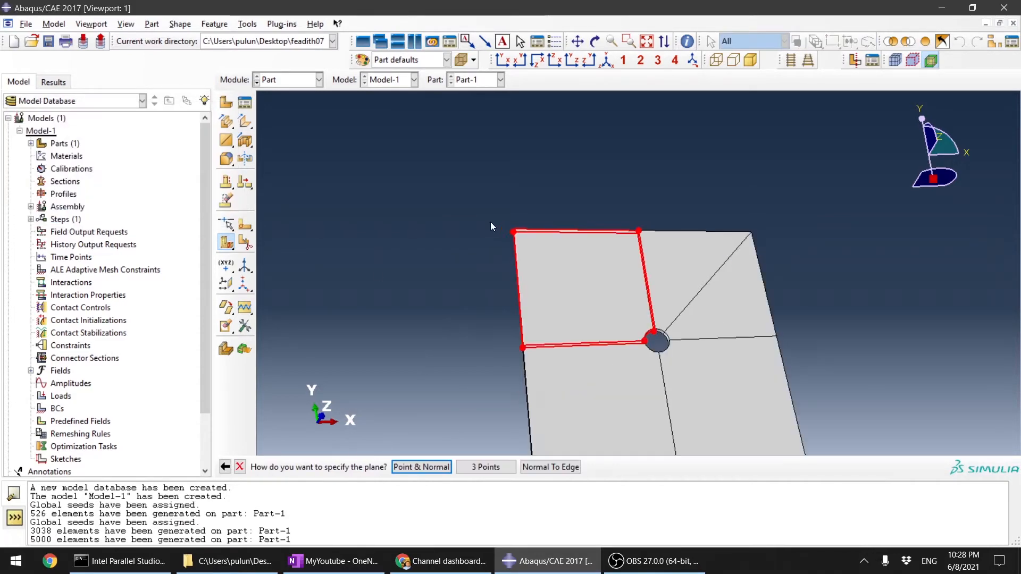
pyautogui.click(486, 467)
pyautogui.scroll(5, 513, 372)
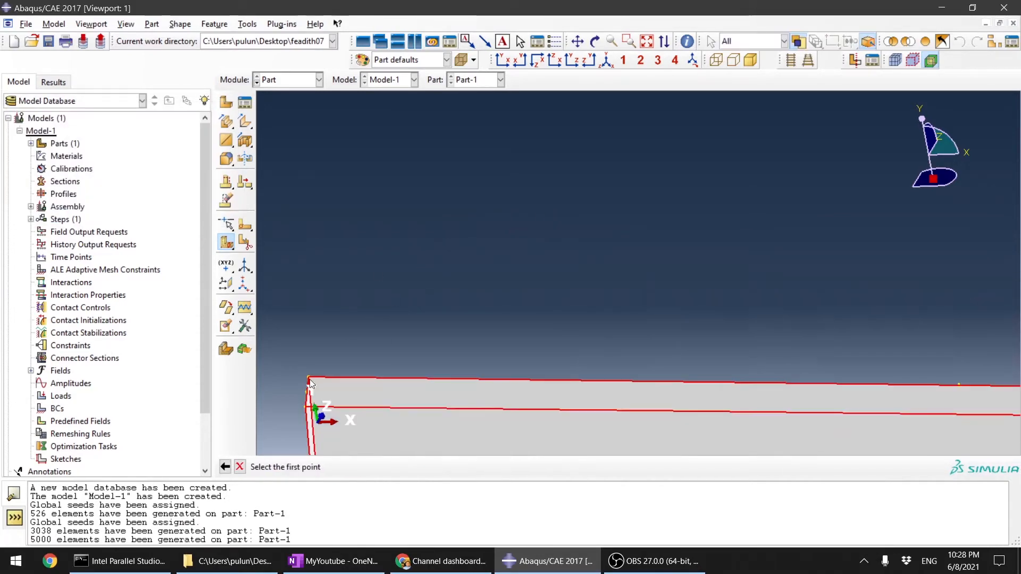
pyautogui.click(310, 379)
pyautogui.scroll(-3, 458, 255)
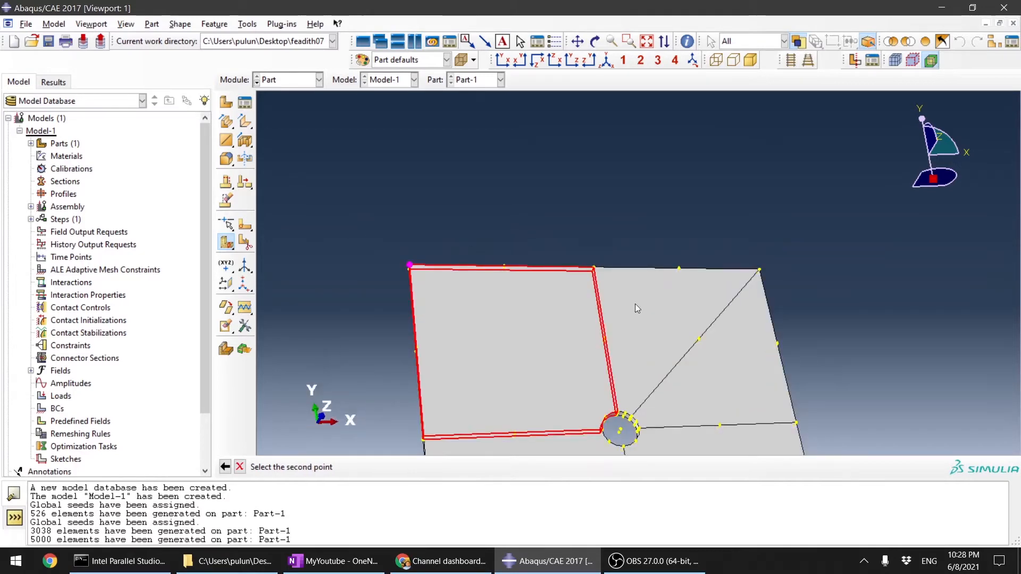
pyautogui.scroll(-3, 637, 308)
pyautogui.keyDown('ctrl'); pyautogui.keyDown('alt'); pyautogui.moveTo(808, 368); pyautogui.dragTo(710, 330); pyautogui.keyUp('alt'); pyautogui.keyUp('ctrl')
pyautogui.scroll(7, 567, 371)
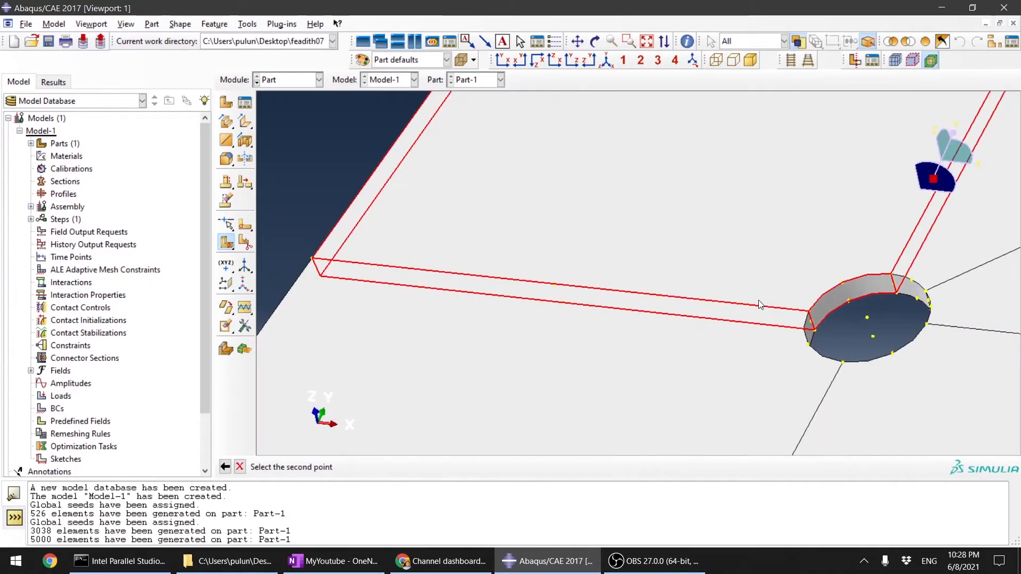
pyautogui.click(844, 283)
pyautogui.click(850, 301)
pyautogui.click(375, 471)
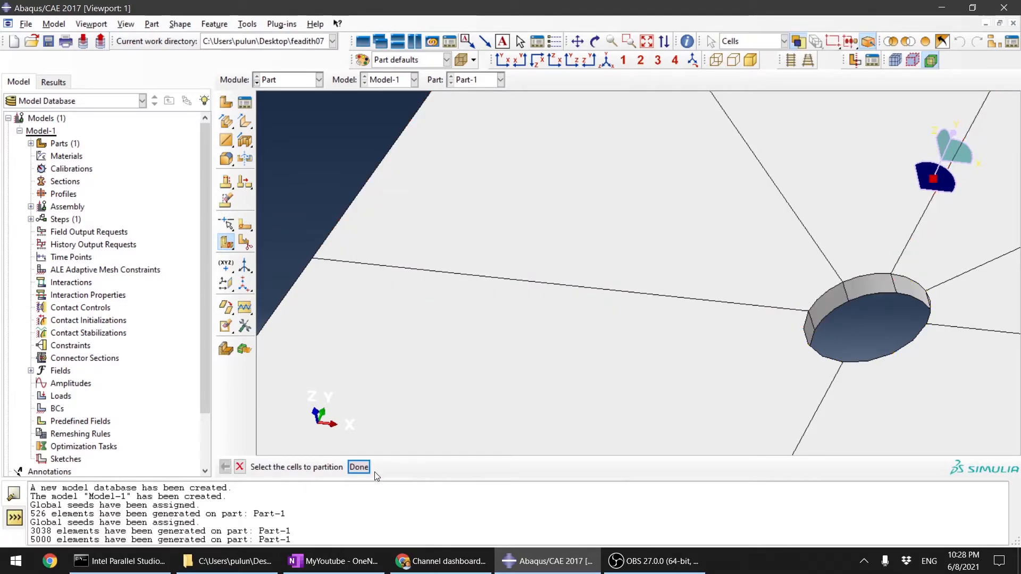
# Step: Partition the lower-left quarter along its diagonal using a 3-point cutting plane through its outer corner and the two midpoints of its hole arc
pyautogui.scroll(-7, 597, 238)
pyautogui.keyDown('ctrl'); pyautogui.keyDown('alt'); pyautogui.moveTo(694, 265); pyautogui.dragTo(744, 293); pyautogui.keyUp('alt'); pyautogui.keyUp('ctrl')
pyautogui.click(549, 351)
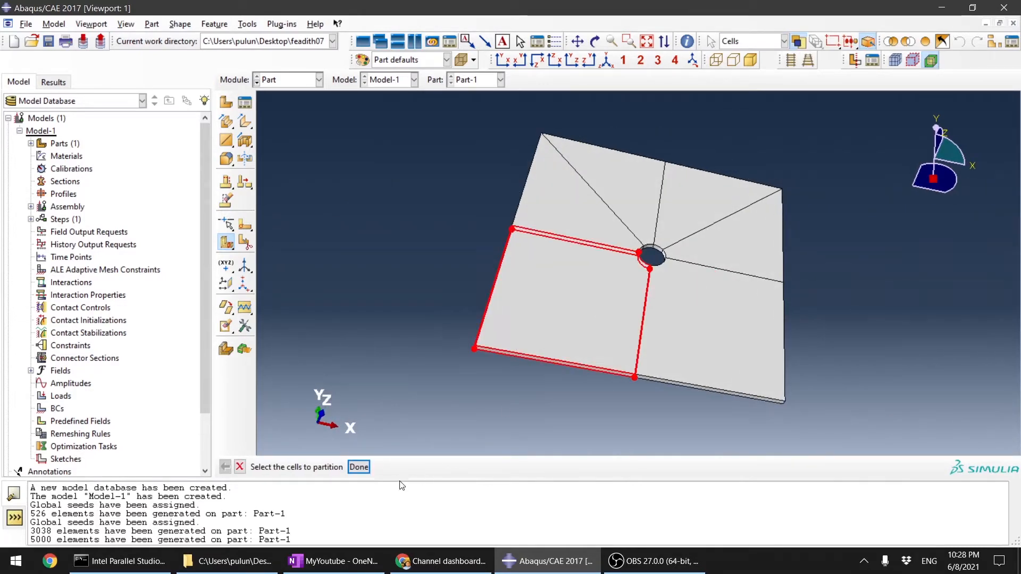
pyautogui.click(359, 467)
pyautogui.click(465, 470)
pyautogui.scroll(6, 469, 343)
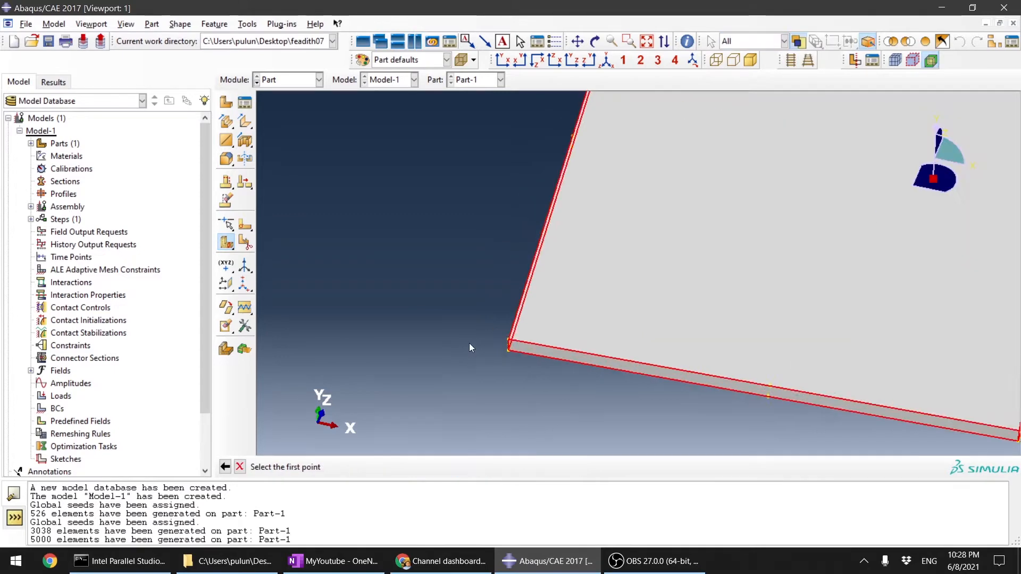
pyautogui.scroll(3, 570, 330)
pyautogui.click(564, 311)
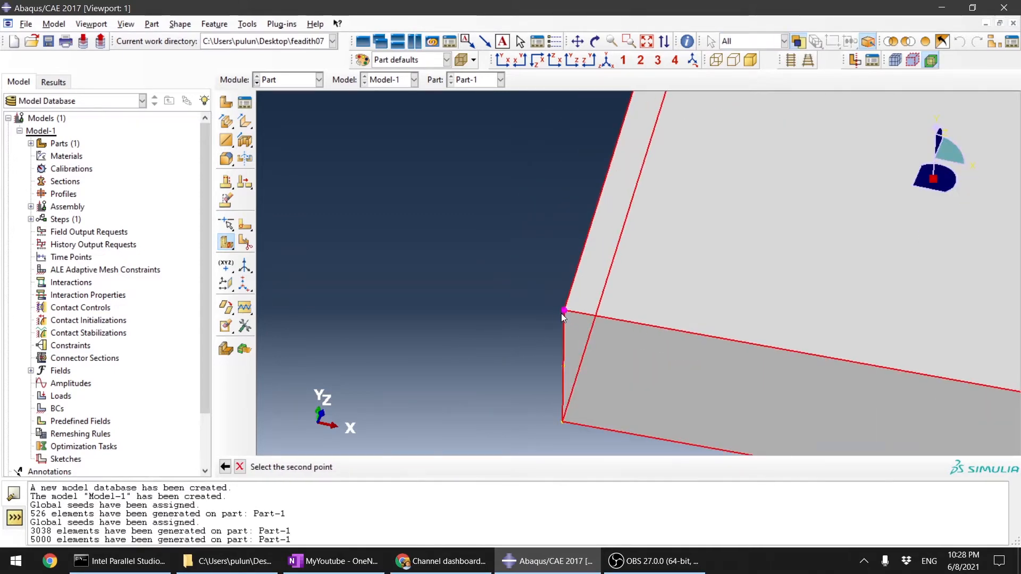
pyautogui.scroll(-6, 561, 314)
pyautogui.scroll(4, 717, 223)
pyautogui.scroll(-6, 546, 320)
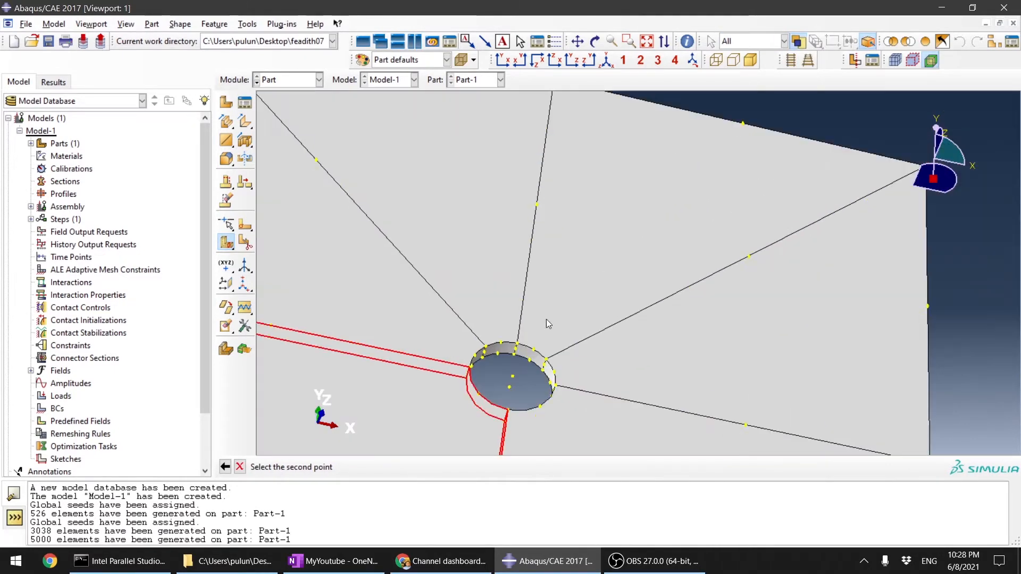
pyautogui.keyDown('ctrl'); pyautogui.keyDown('alt'); pyautogui.moveTo(697, 269); pyautogui.dragTo(626, 288); pyautogui.keyUp('alt'); pyautogui.keyUp('ctrl')
pyautogui.scroll(5, 628, 290)
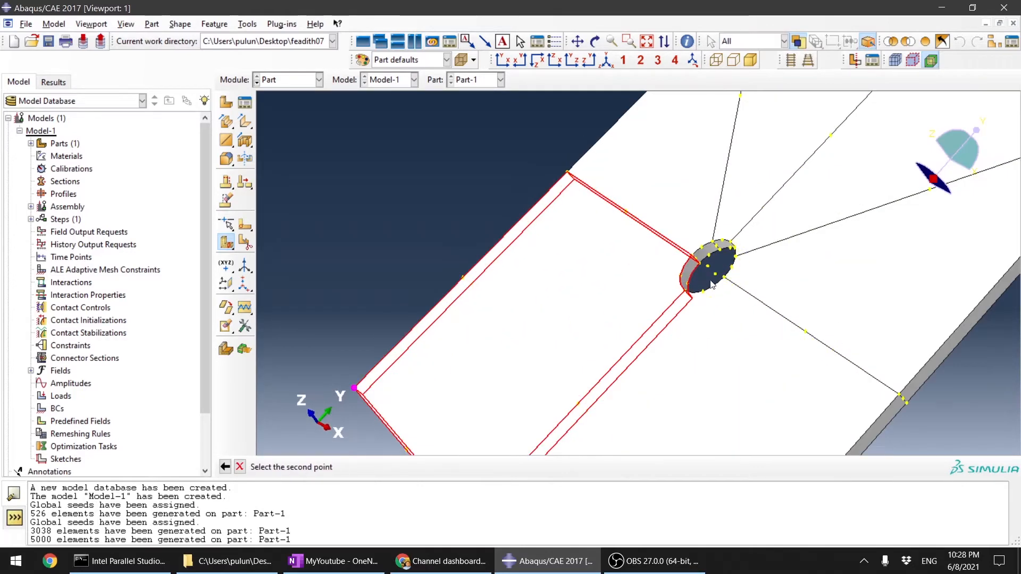
pyautogui.click(611, 270)
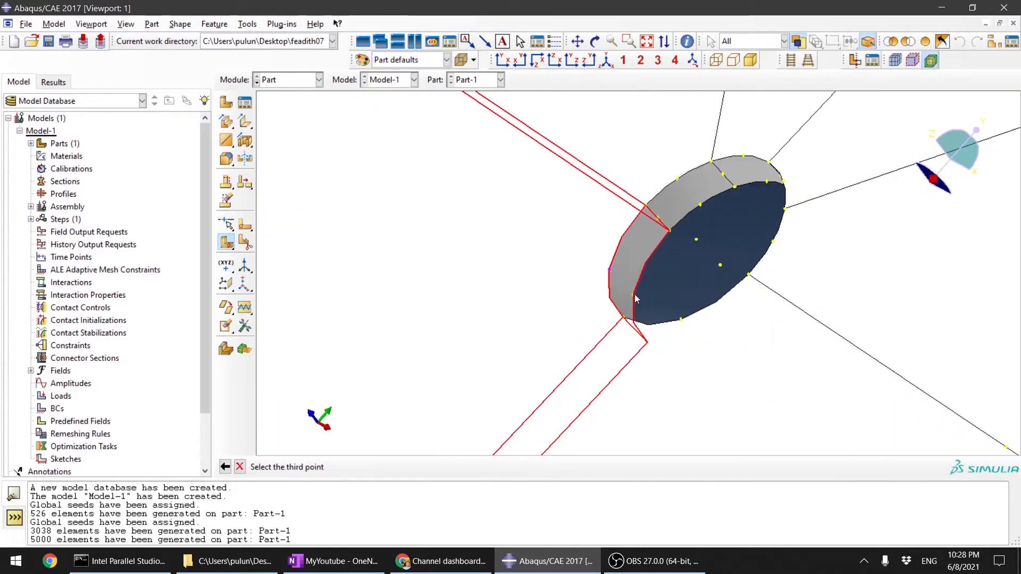
pyautogui.click(634, 295)
pyautogui.click(375, 467)
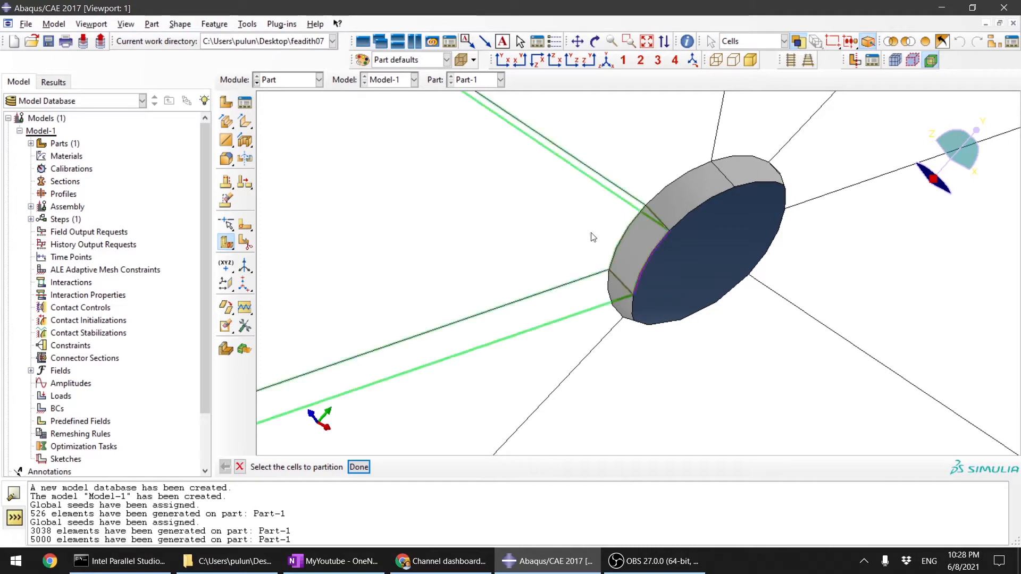
# Step: Examine the diagonal partition lines across the plate and how they divide the hole's edge and inner wall
pyautogui.scroll(-2, 636, 247)
pyautogui.scroll(-1, 636, 252)
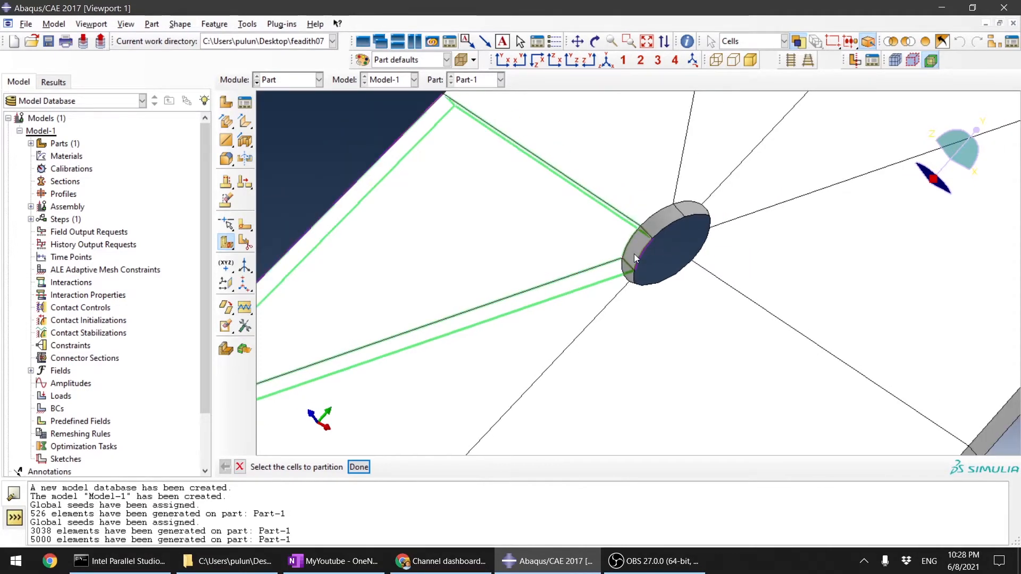
pyautogui.scroll(-3, 468, 348)
pyautogui.scroll(2, 752, 240)
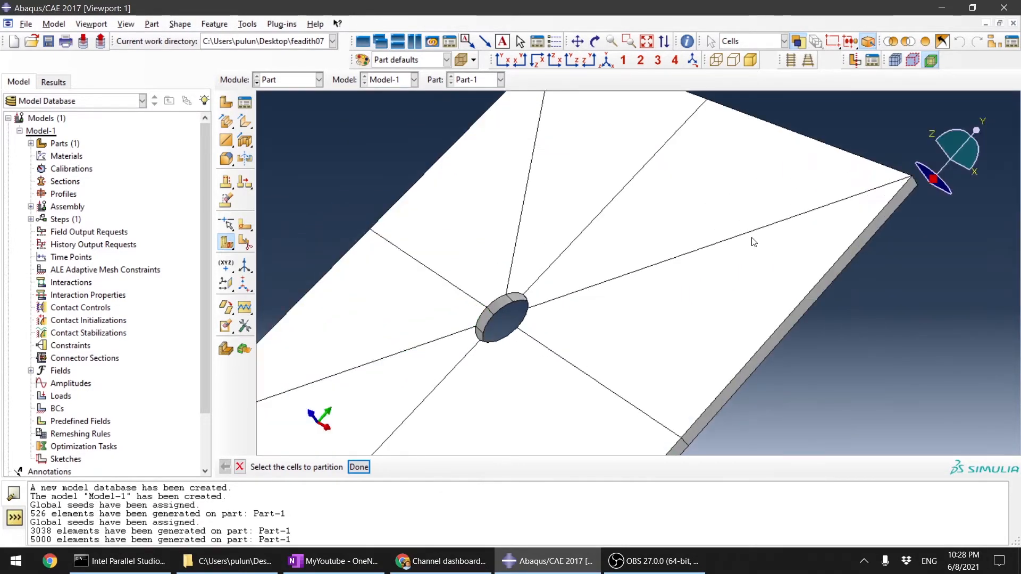
pyautogui.scroll(-2, 718, 246)
pyautogui.scroll(3, 677, 245)
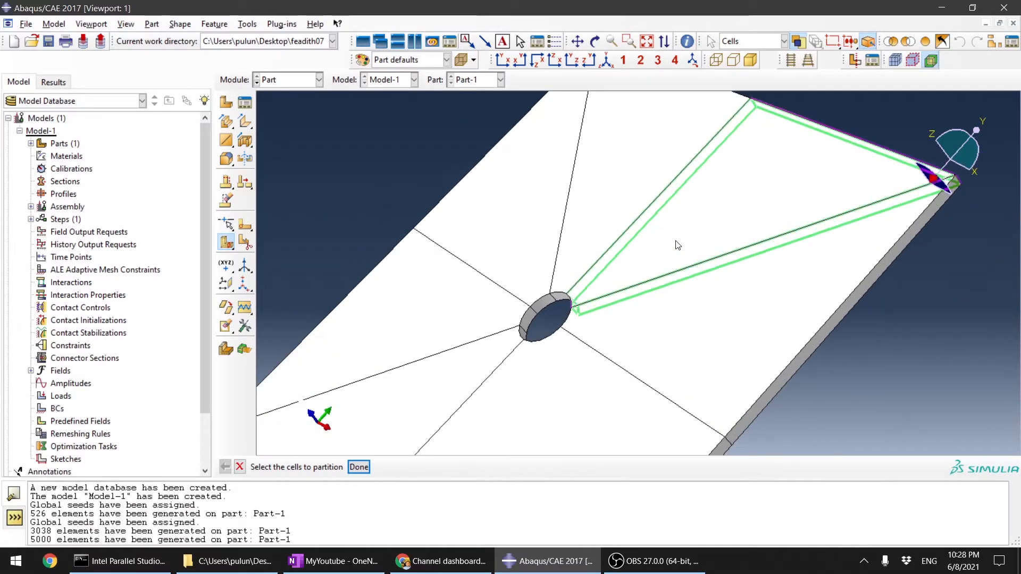
pyautogui.scroll(-3, 677, 246)
pyautogui.scroll(3, 677, 245)
pyautogui.scroll(-1, 677, 244)
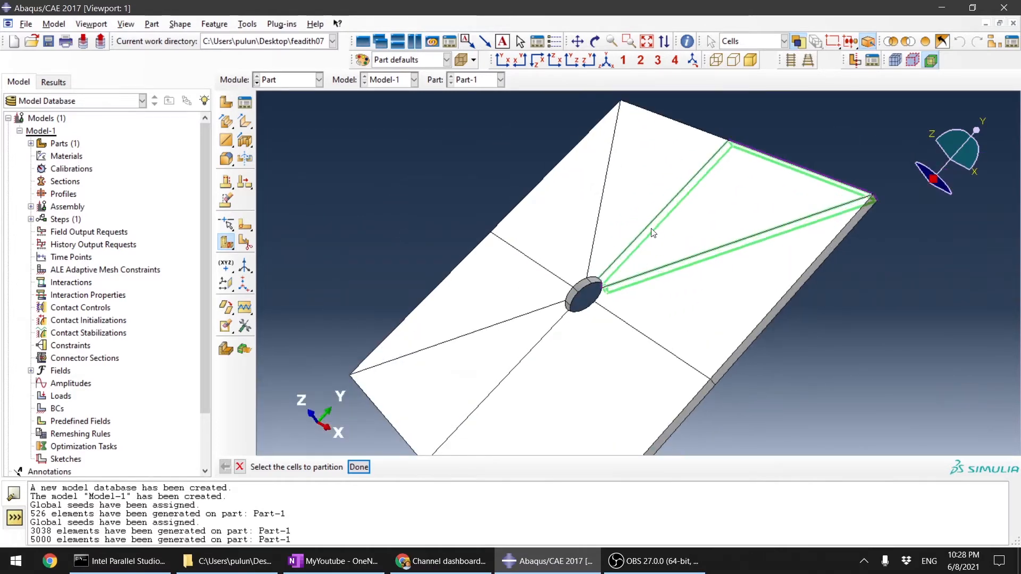
pyautogui.scroll(5, 580, 287)
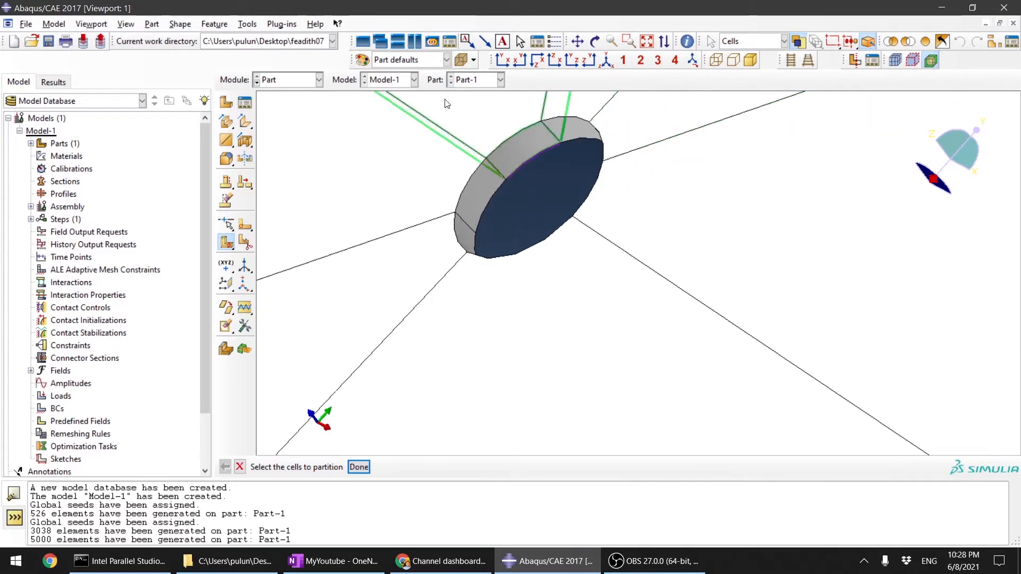
pyautogui.scroll(-4, 633, 247)
pyautogui.scroll(2, 650, 248)
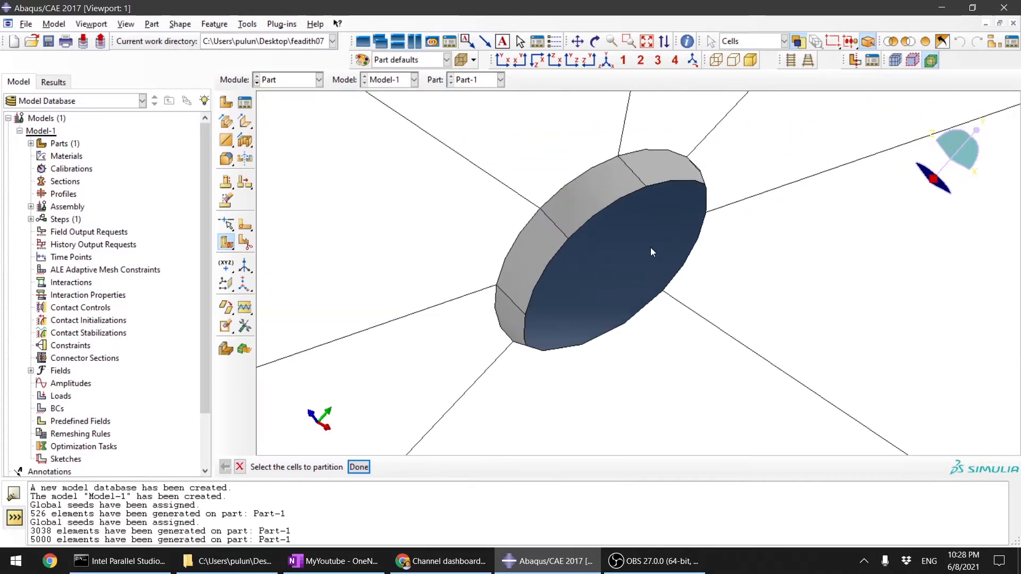
pyautogui.scroll(-2, 650, 247)
pyautogui.scroll(1, 650, 247)
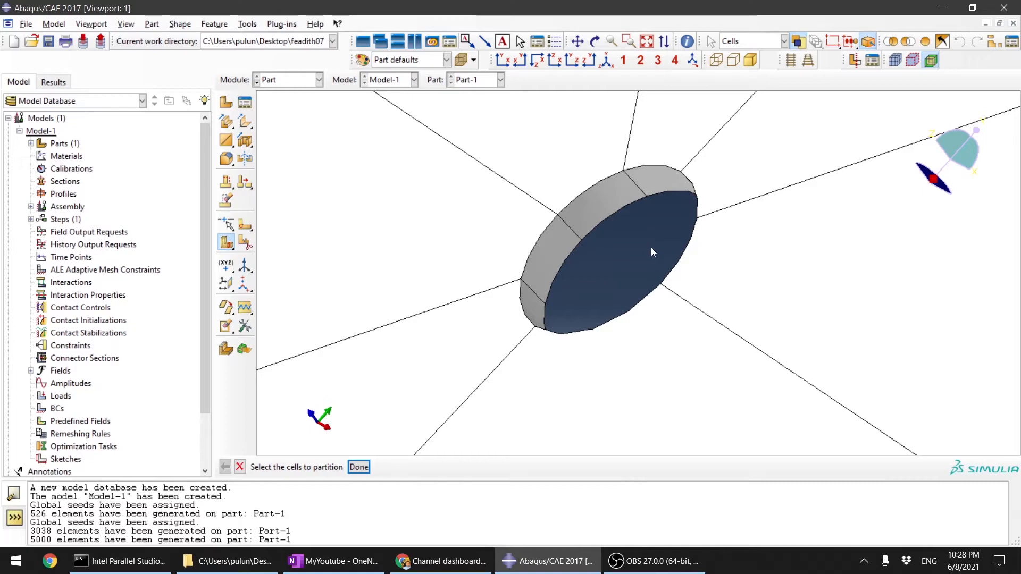
pyautogui.scroll(-3, 651, 247)
pyautogui.scroll(3, 651, 248)
pyautogui.scroll(-3, 651, 247)
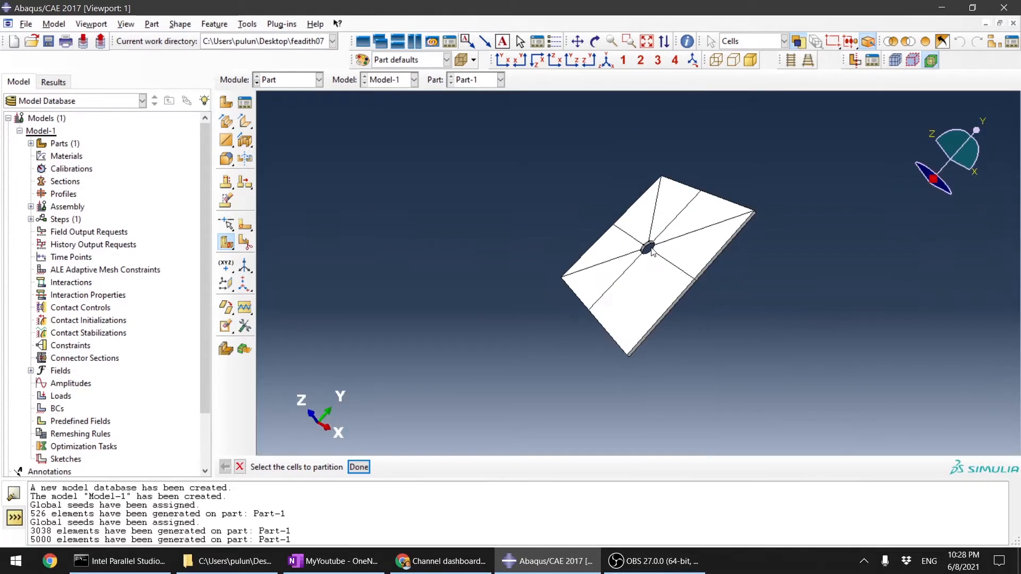
pyautogui.scroll(3, 652, 247)
pyautogui.scroll(-2, 651, 247)
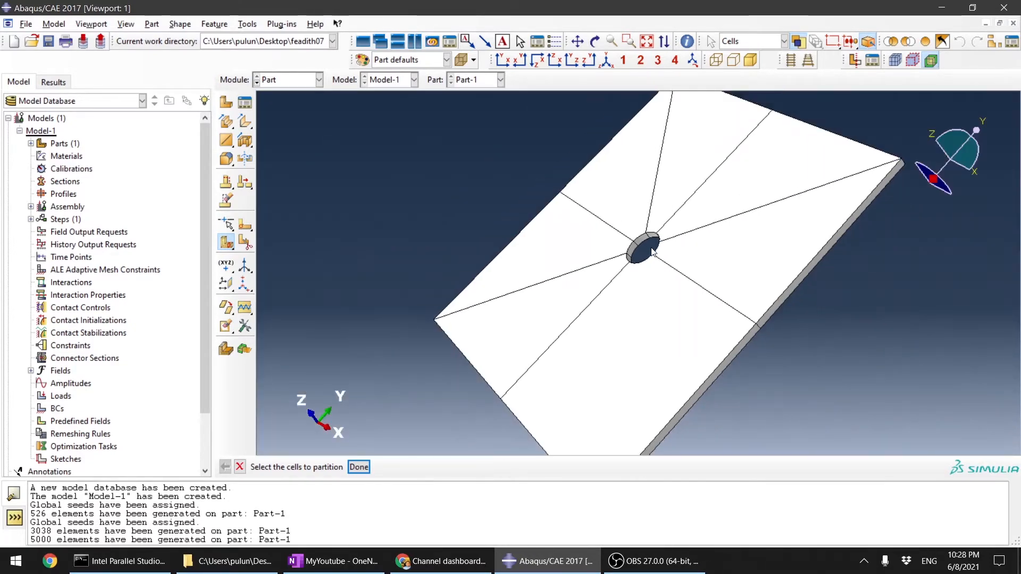
pyautogui.scroll(-2, 652, 250)
pyautogui.scroll(6, 652, 250)
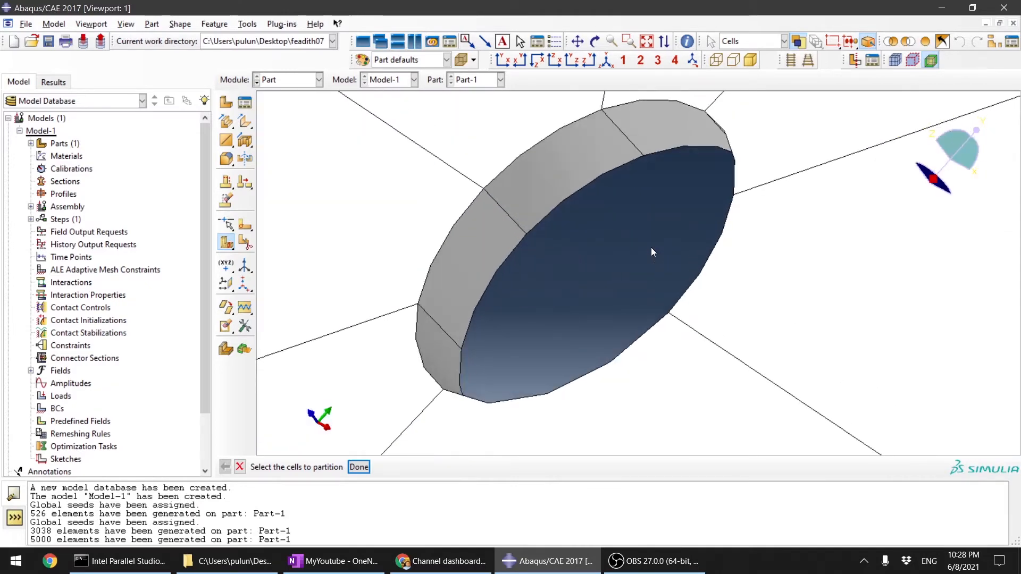
pyautogui.scroll(-3, 652, 250)
pyautogui.scroll(4, 652, 250)
pyautogui.scroll(-1, 652, 250)
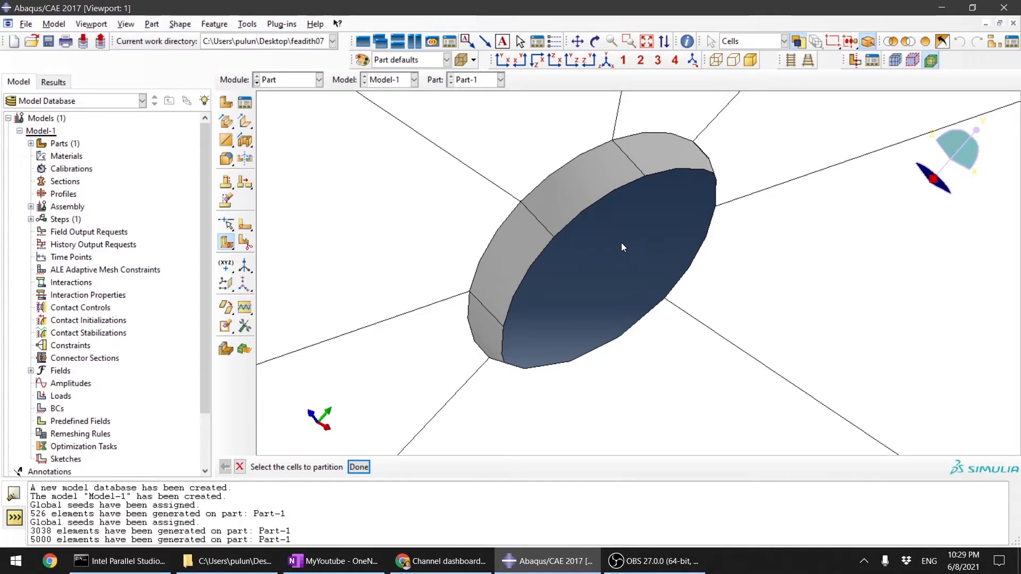
pyautogui.scroll(3, 621, 243)
pyautogui.scroll(-4, 621, 242)
pyautogui.scroll(-3, 621, 243)
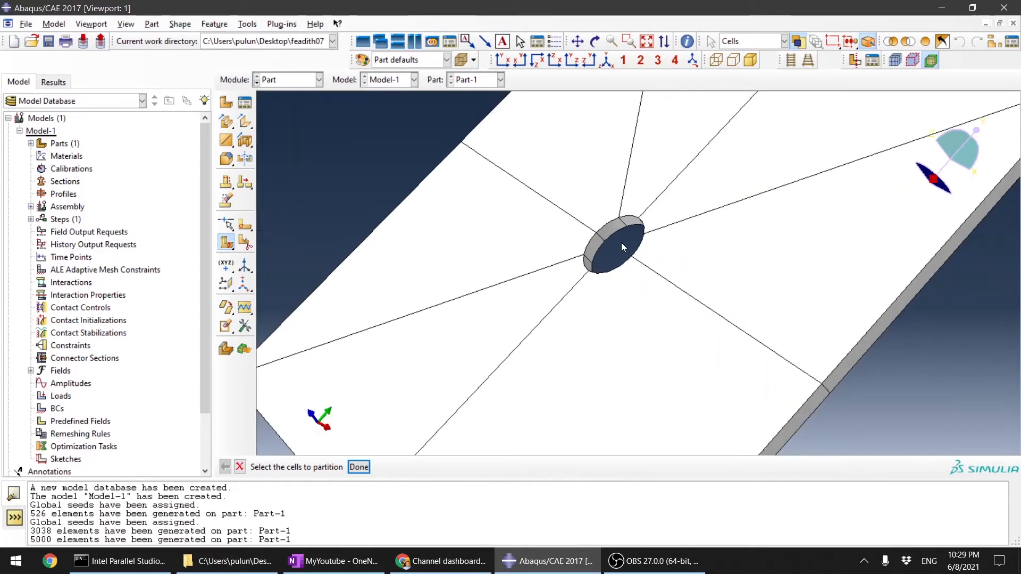
pyautogui.scroll(-2, 627, 245)
pyautogui.scroll(4, 632, 253)
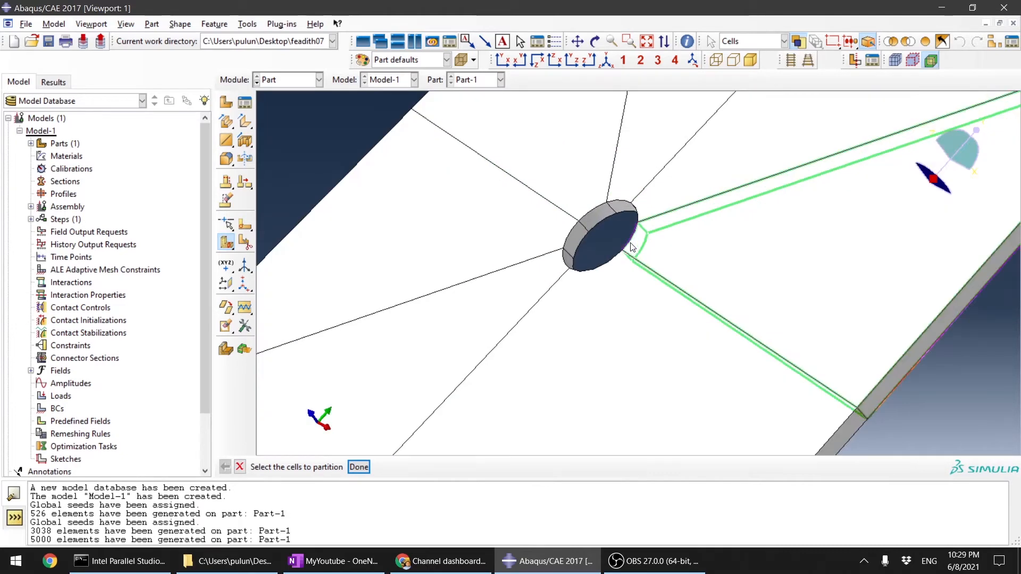
pyautogui.scroll(-6, 620, 234)
pyautogui.scroll(-5, 621, 248)
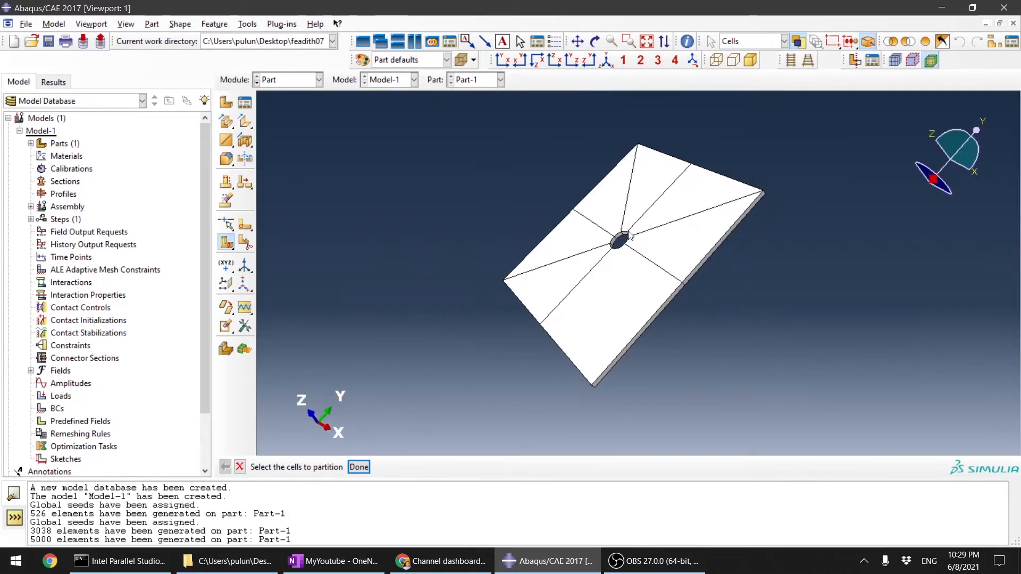
pyautogui.scroll(5, 625, 245)
pyautogui.scroll(-5, 624, 241)
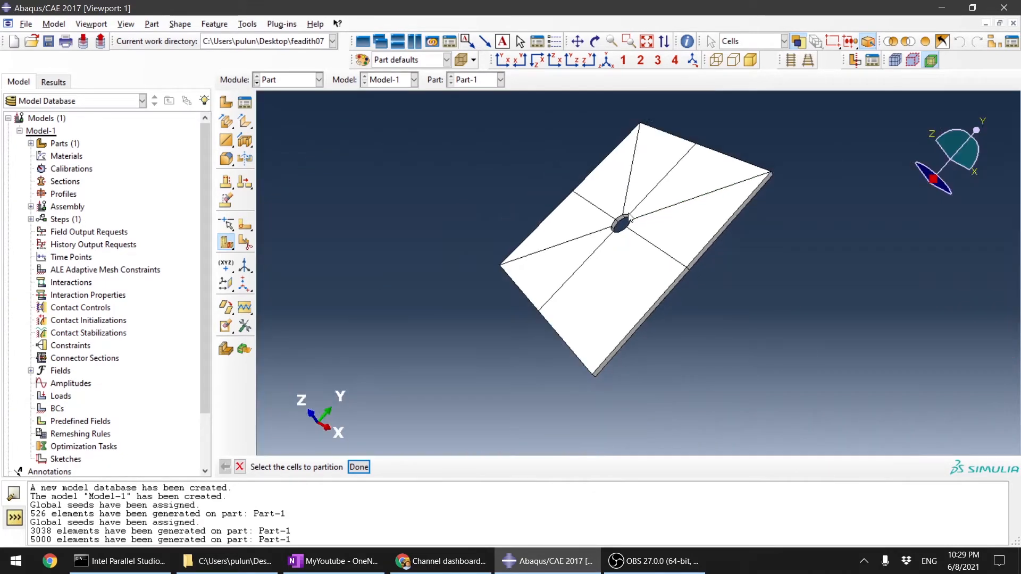
pyautogui.moveTo(41, 232); pyautogui.dragTo(117, 276)
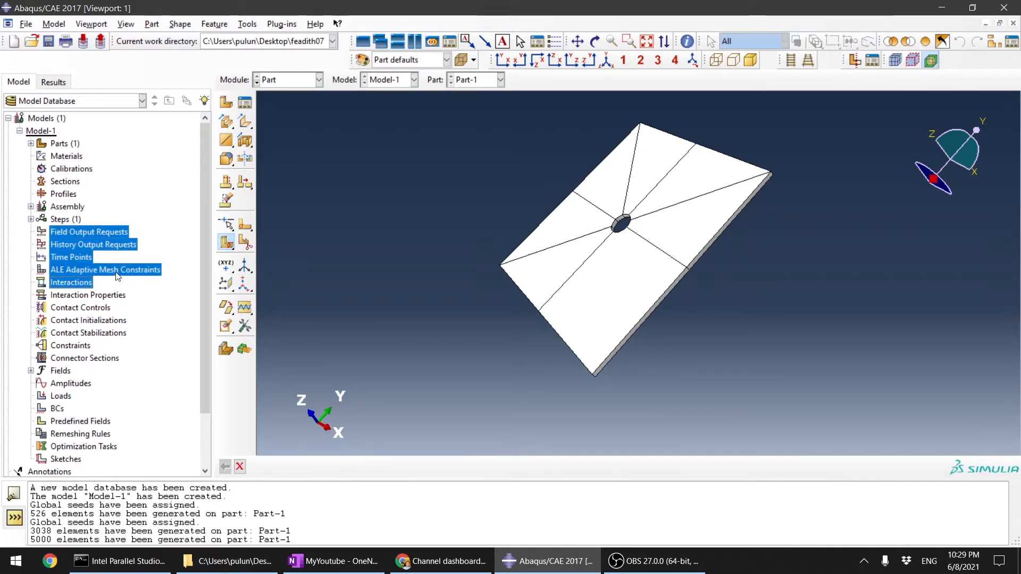
# Step: Partition the plate's lower-right quarter diagonally with a 3-point cutting plane through its outer corner and the front and back midpoints of its hole arc
pyautogui.keyDown('ctrl'); pyautogui.keyDown('alt'); pyautogui.moveTo(467, 196); pyautogui.dragTo(312, 174); pyautogui.keyUp('alt'); pyautogui.keyUp('ctrl')
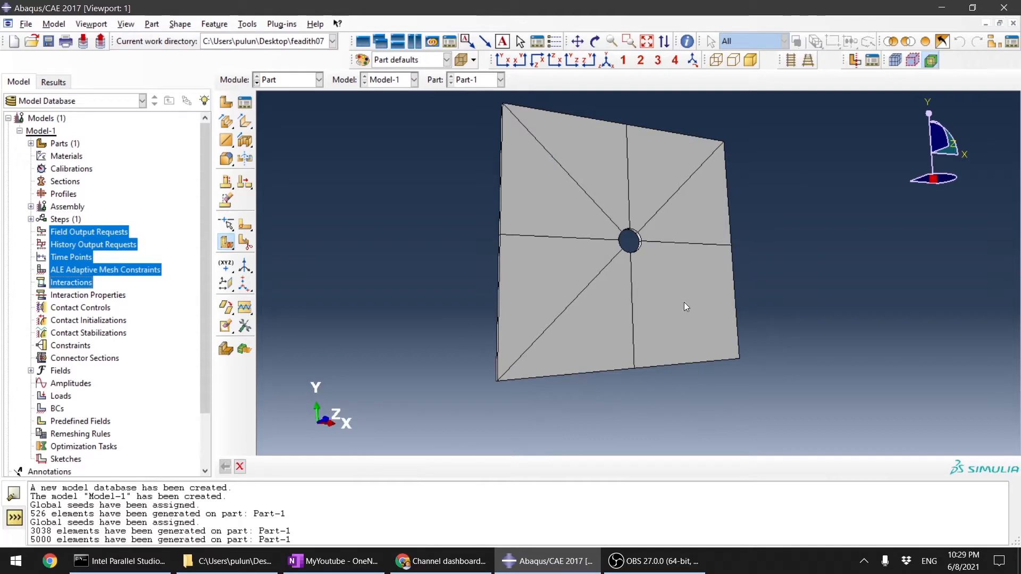
pyautogui.click(226, 243)
pyautogui.click(718, 324)
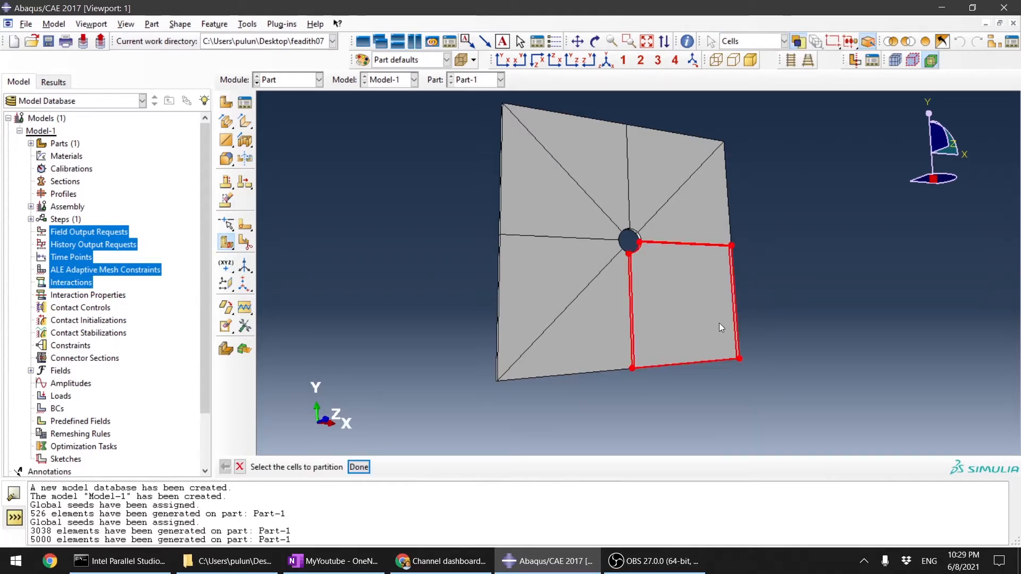
pyautogui.middleClick(758, 375)
pyautogui.click(485, 467)
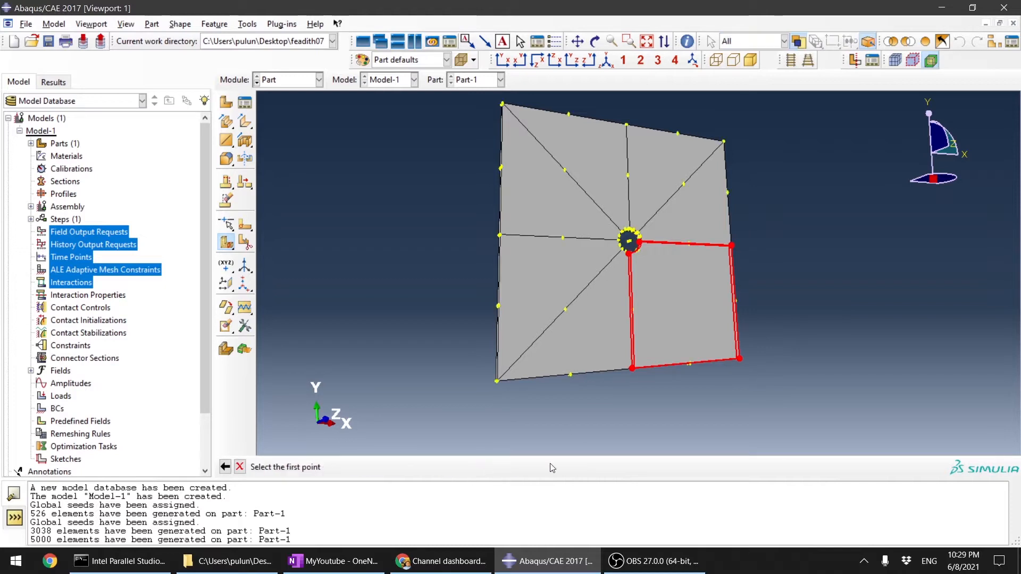
pyautogui.scroll(3, 787, 370)
pyautogui.scroll(3, 687, 352)
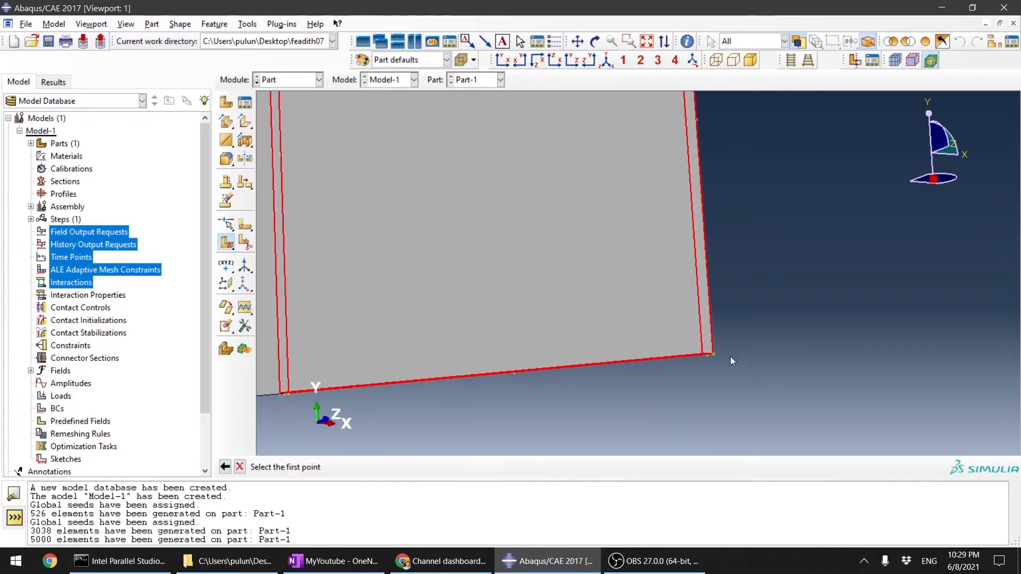
pyautogui.click(714, 354)
pyautogui.scroll(-4, 715, 354)
pyautogui.keyDown('ctrl'); pyautogui.keyDown('alt'); pyautogui.moveTo(648, 191); pyautogui.dragTo(674, 235); pyautogui.keyUp('alt'); pyautogui.keyUp('ctrl')
pyautogui.scroll(5, 652, 210)
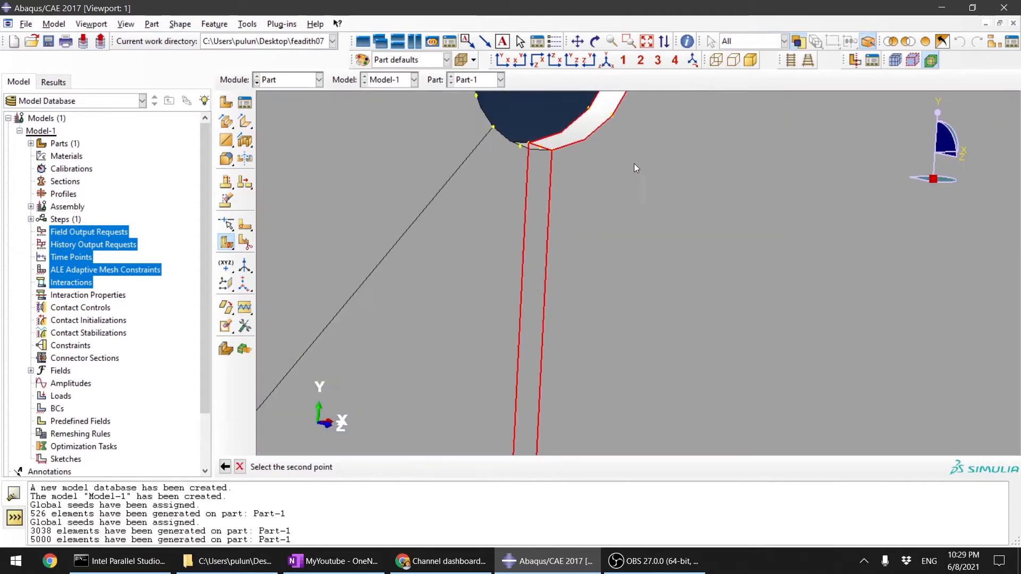
pyautogui.click(613, 116)
pyautogui.click(589, 109)
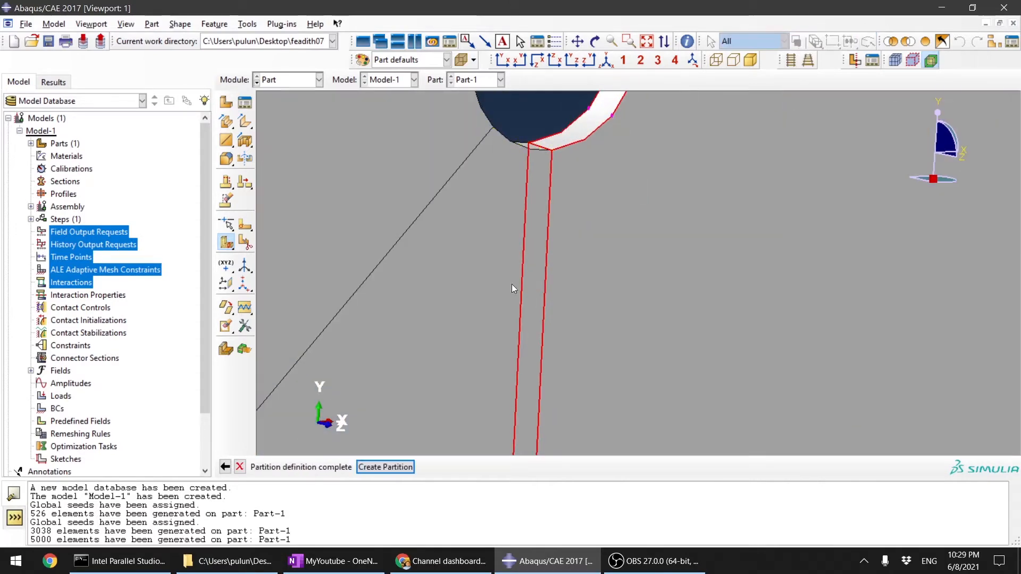
pyautogui.click(400, 467)
pyautogui.scroll(-5, 553, 268)
pyautogui.scroll(-3, 553, 272)
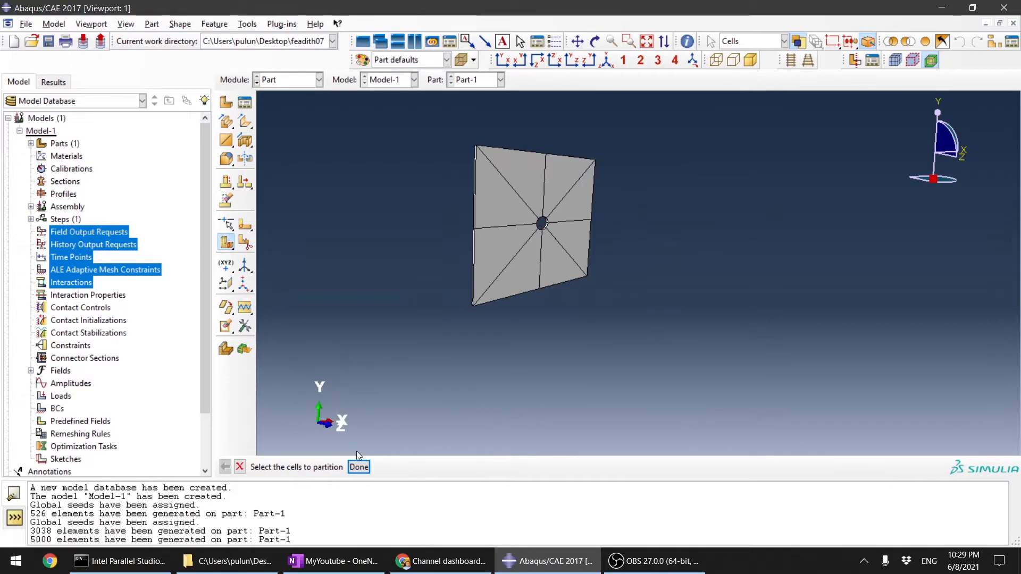
pyautogui.click(359, 467)
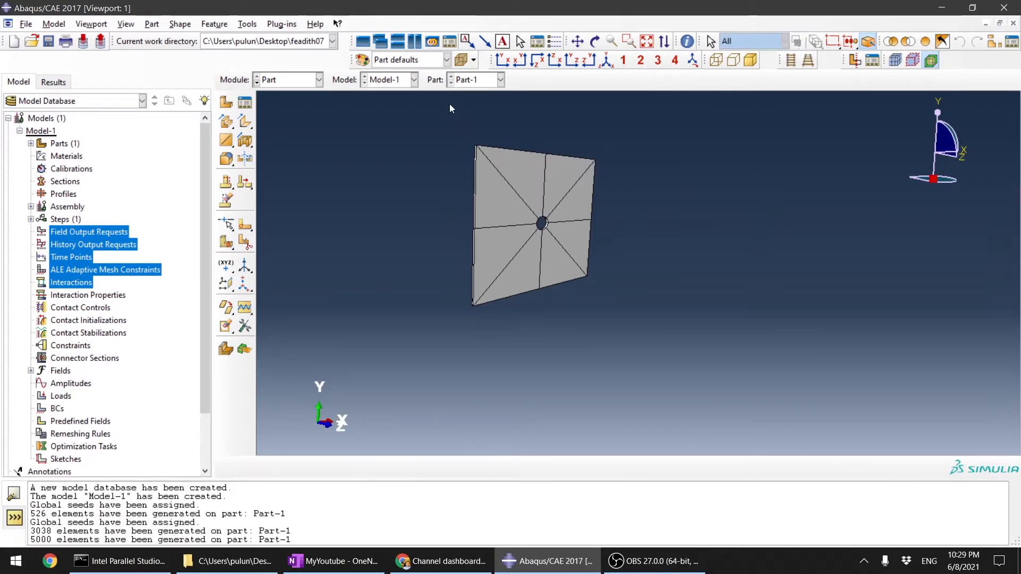
# Step: Show the fully partitioned plate in front view and switch to the Mesh module
pyautogui.click(504, 60)
pyautogui.scroll(-3, 604, 224)
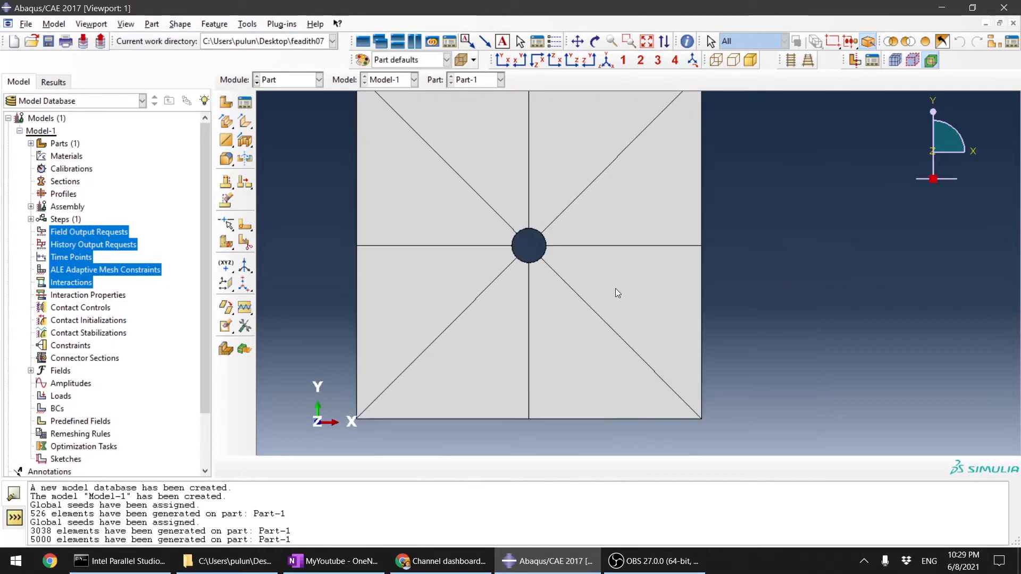
pyautogui.scroll(-2, 616, 290)
pyautogui.scroll(1, 562, 198)
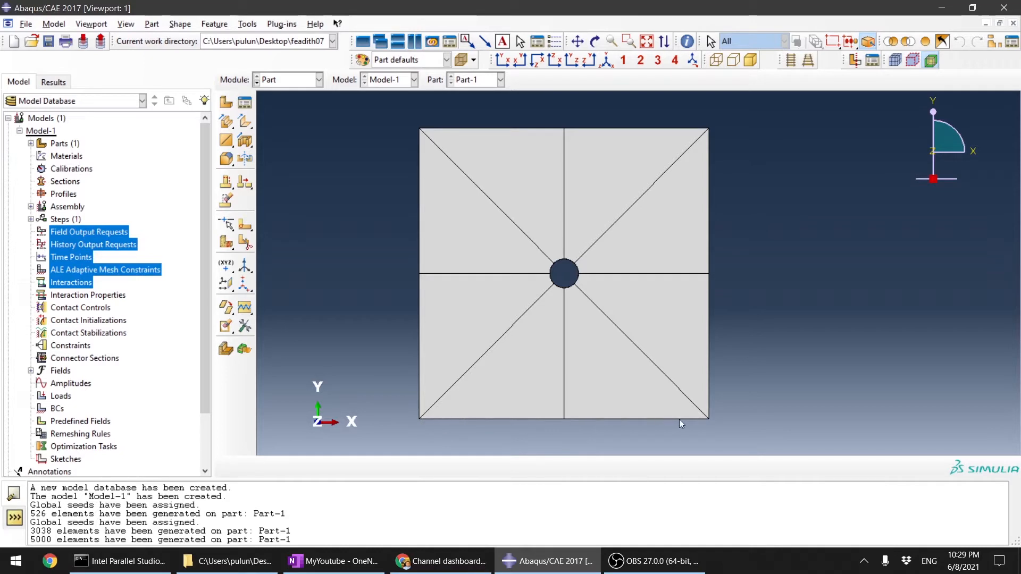
pyautogui.click(303, 85)
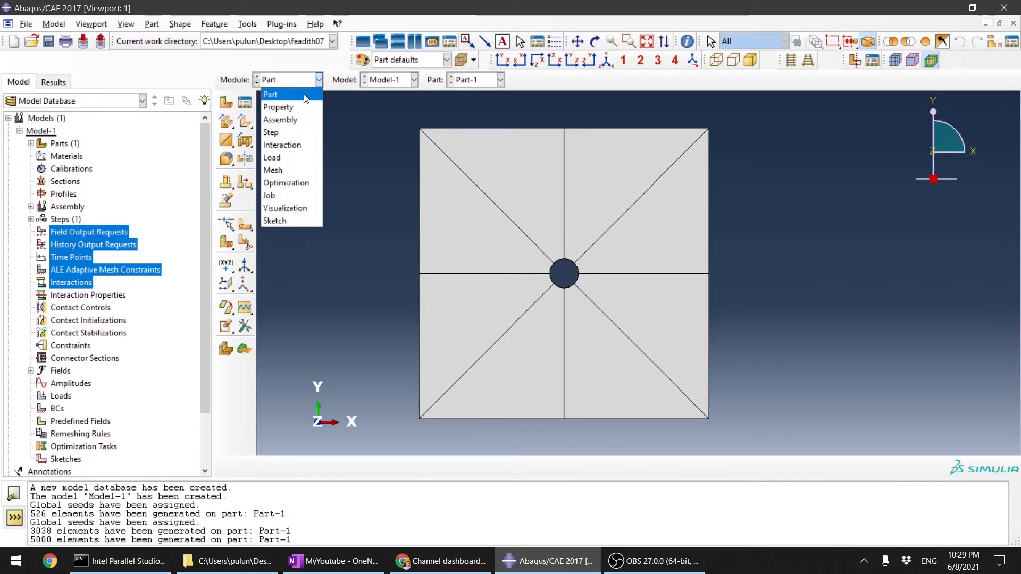
pyautogui.click(290, 171)
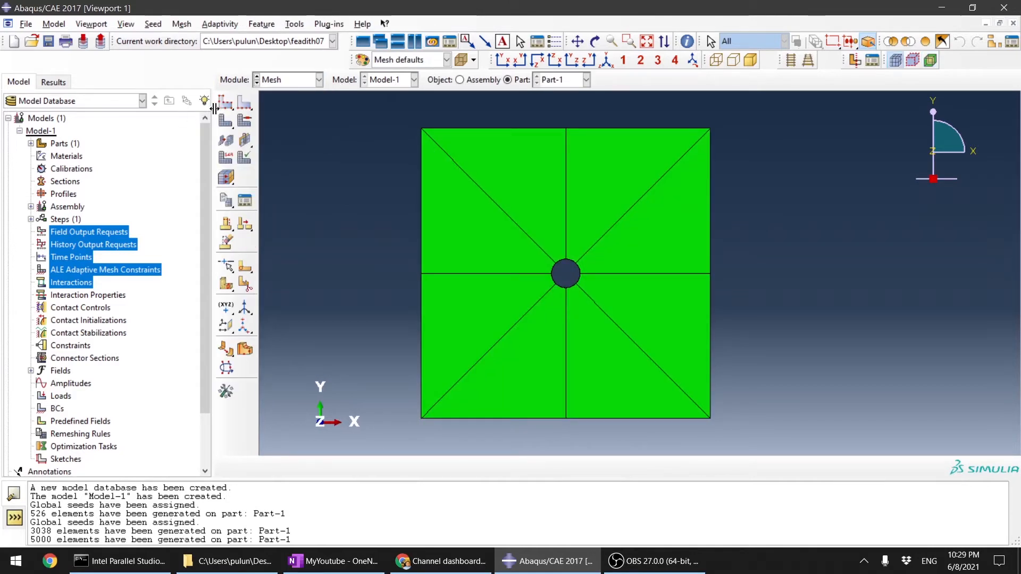
# Step: Seed the two adjacent arc edges above and below the +X partition line on the hole's near rim by number, with 5 elements each and no bias
pyautogui.click(242, 103)
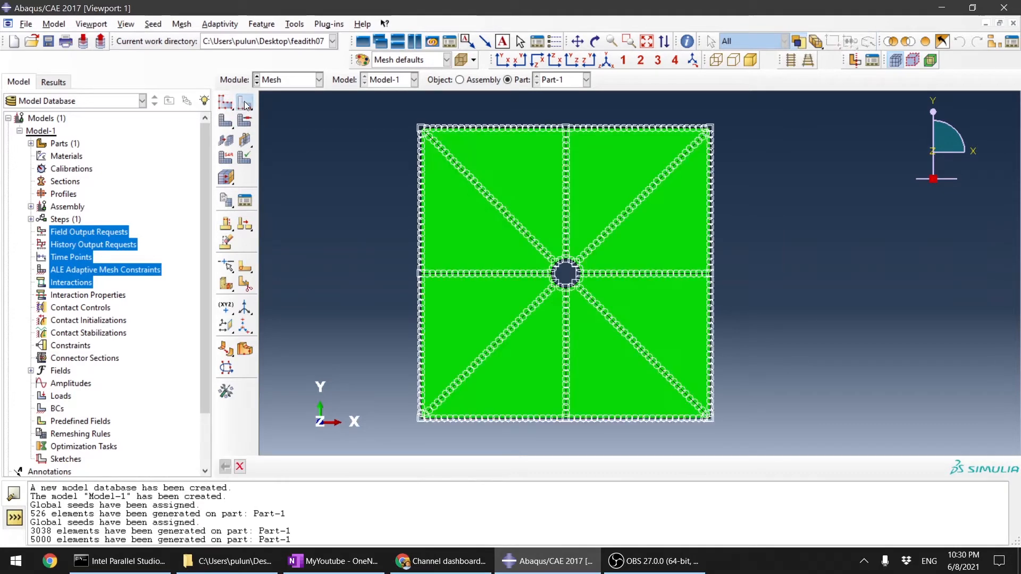
pyautogui.scroll(5, 628, 273)
pyautogui.scroll(5, 420, 243)
pyautogui.scroll(-5, 458, 243)
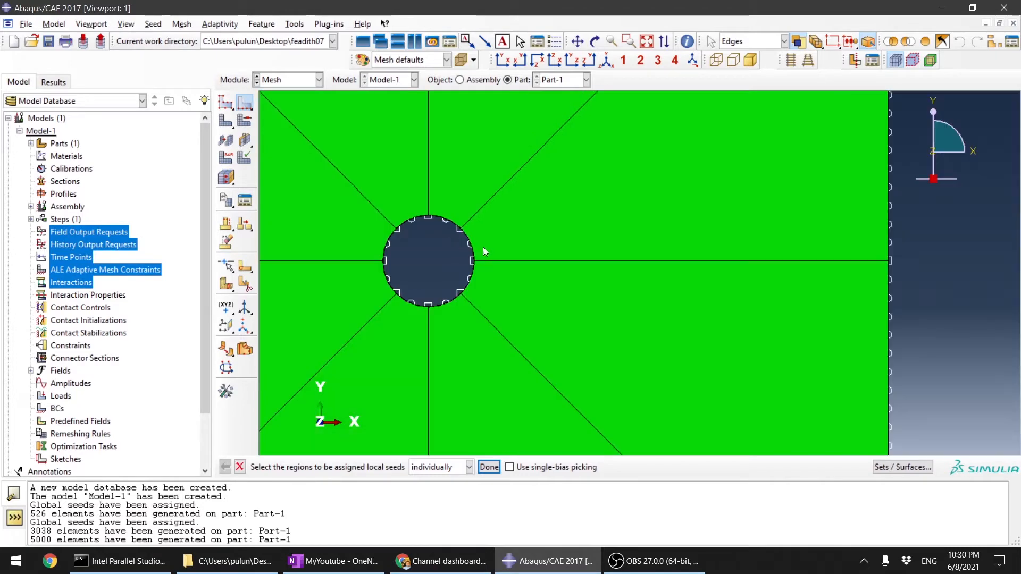
pyautogui.keyDown('ctrl'); pyautogui.keyDown('alt'); pyautogui.moveTo(483, 247); pyautogui.dragTo(523, 242); pyautogui.keyUp('alt'); pyautogui.keyUp('ctrl')
pyautogui.scroll(5, 521, 242)
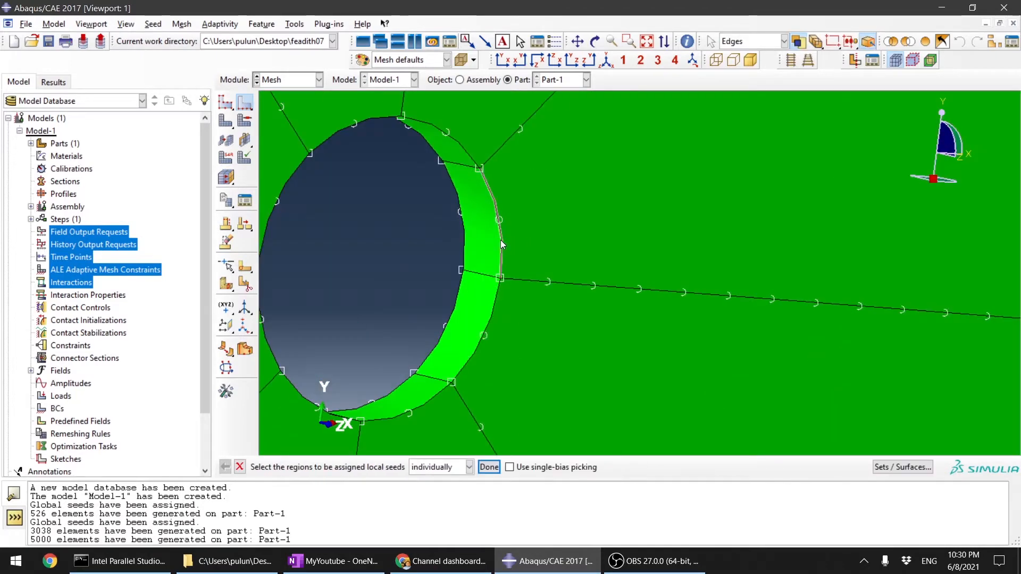
pyautogui.click(500, 240)
pyautogui.keyDown('shift'); pyautogui.click(493, 298); pyautogui.keyUp('shift')
pyautogui.click(489, 467)
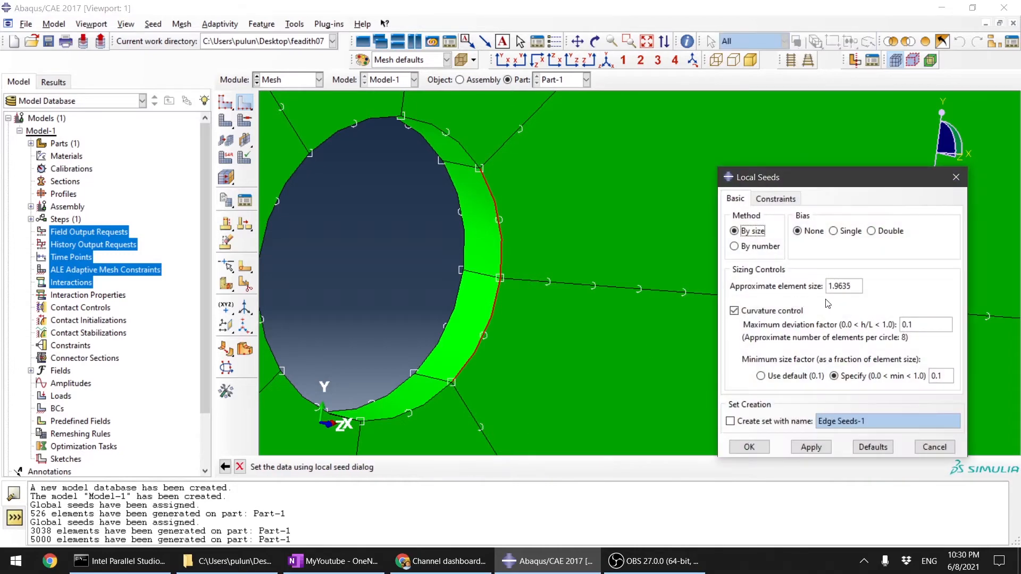
pyautogui.click(736, 247)
pyautogui.click(735, 231)
pyautogui.click(735, 247)
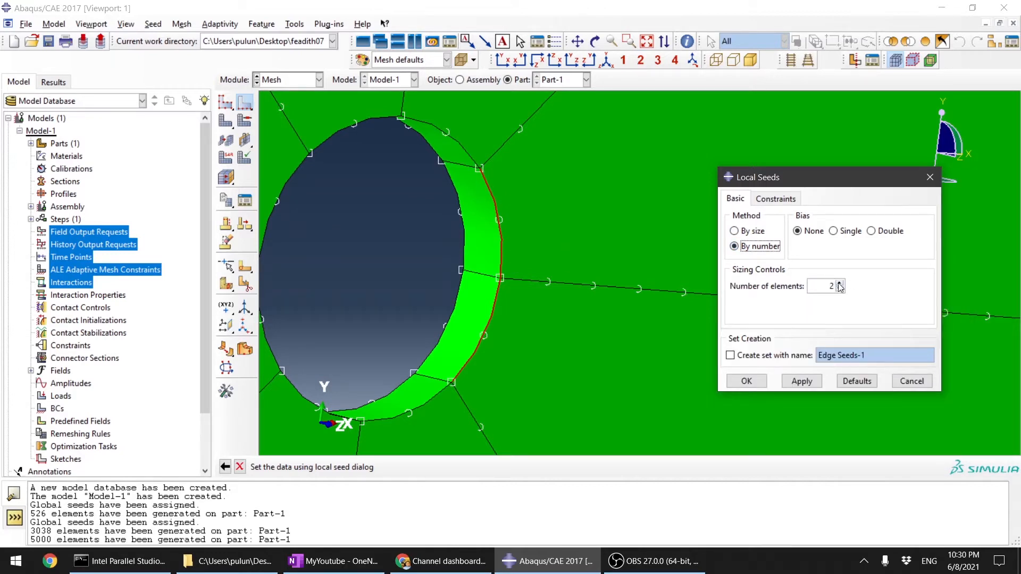
pyautogui.click(734, 231)
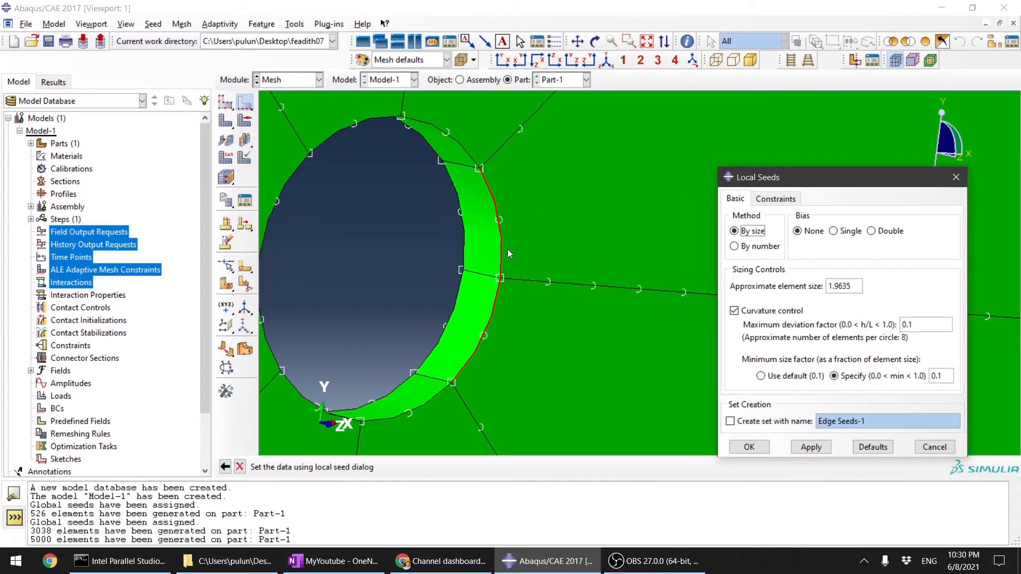
pyautogui.click(743, 247)
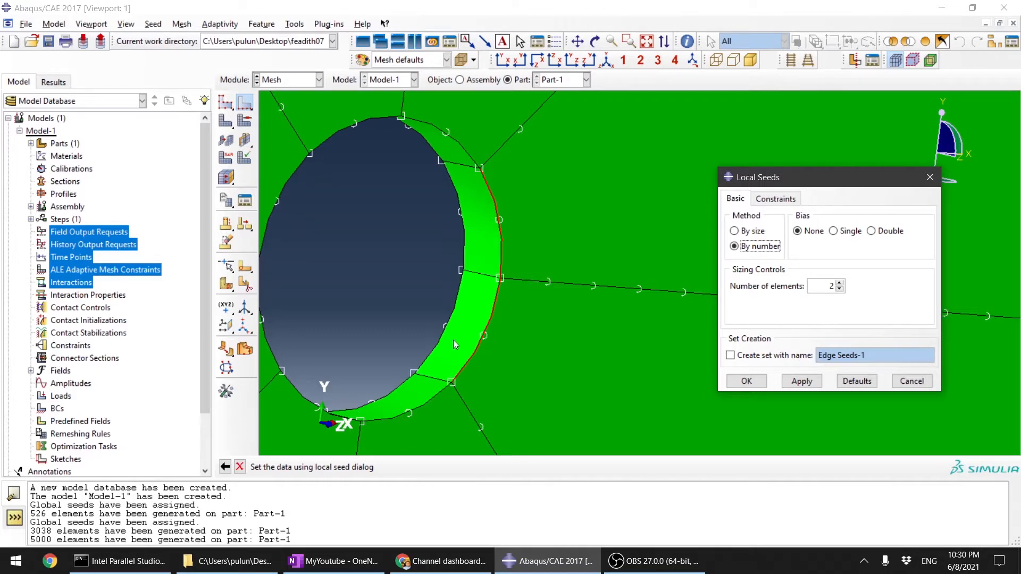
pyautogui.click(839, 282)
pyautogui.click(801, 382)
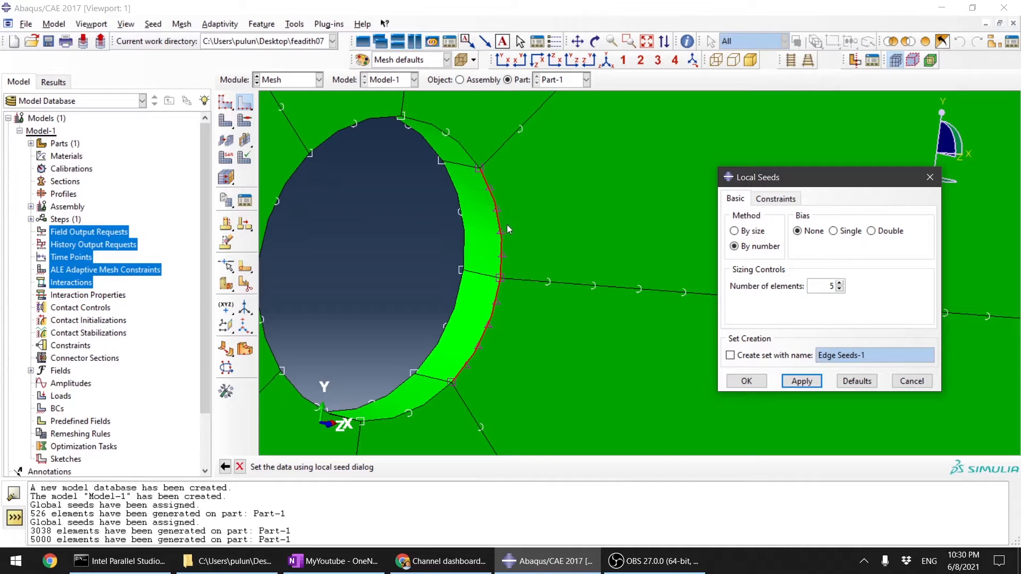
pyautogui.click(747, 381)
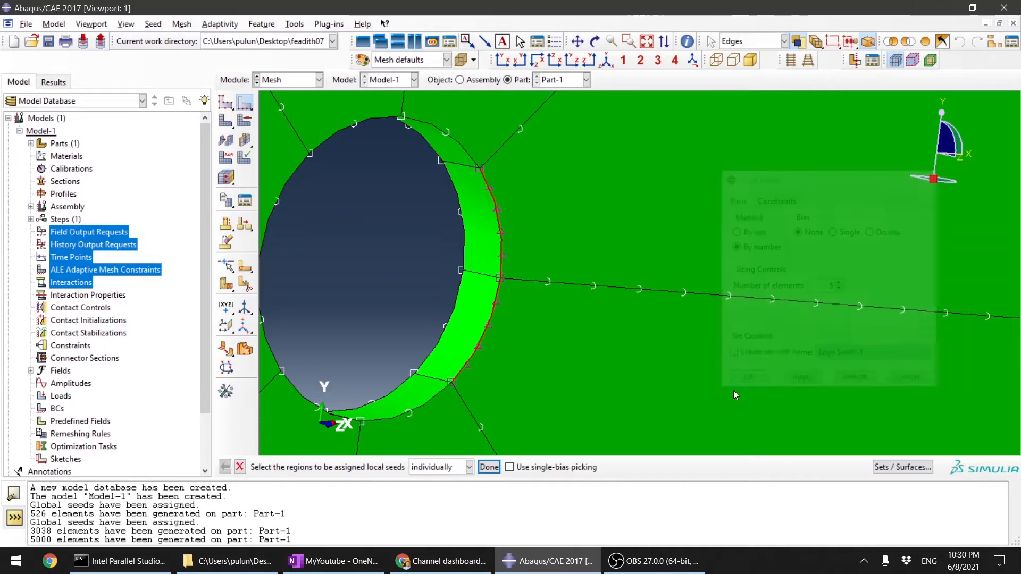
pyautogui.click(489, 467)
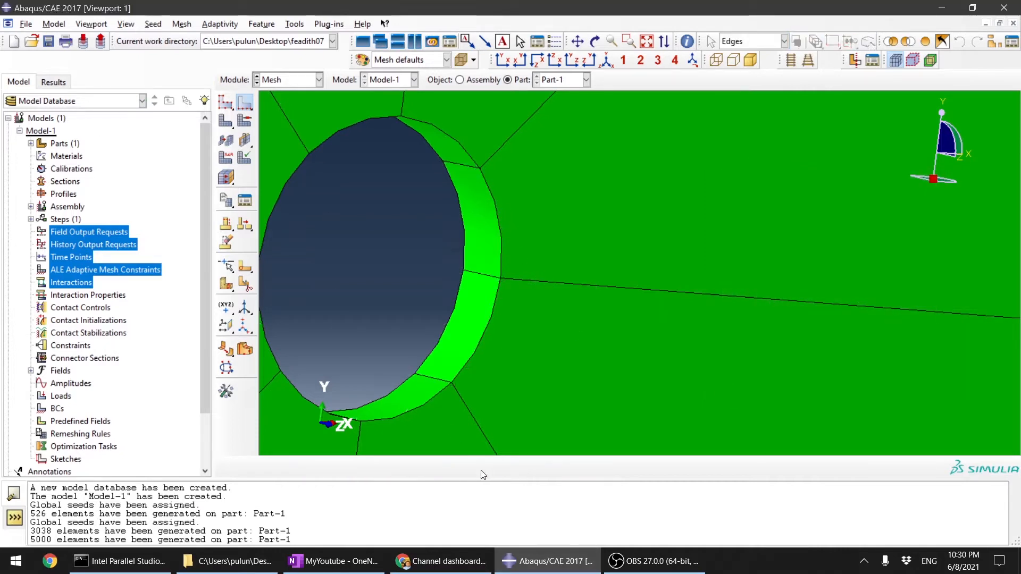
# Step: Mesh the part with the new edge seeds and inspect the mesh around the hole in front view
pyautogui.click(226, 120)
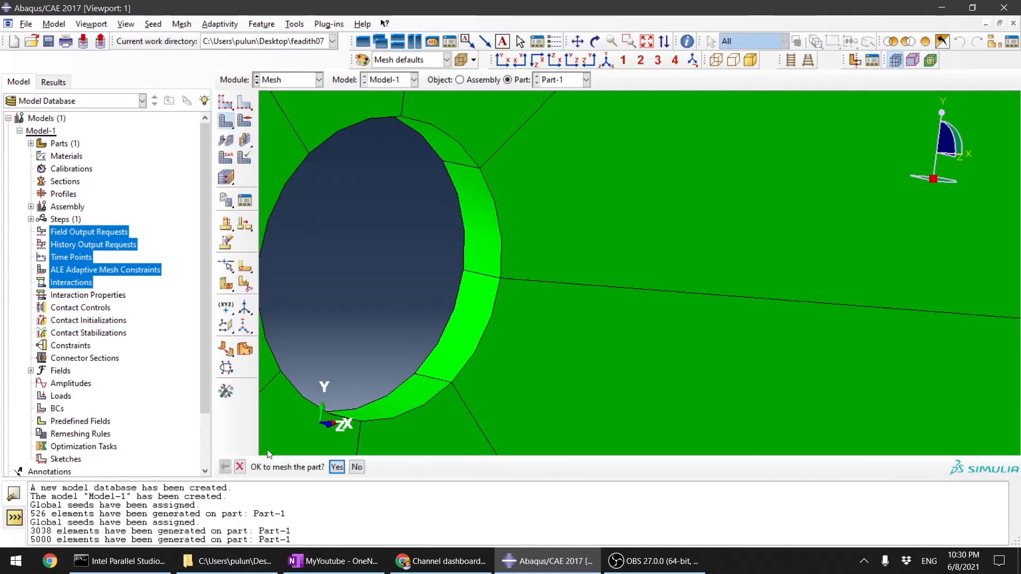
pyautogui.click(337, 467)
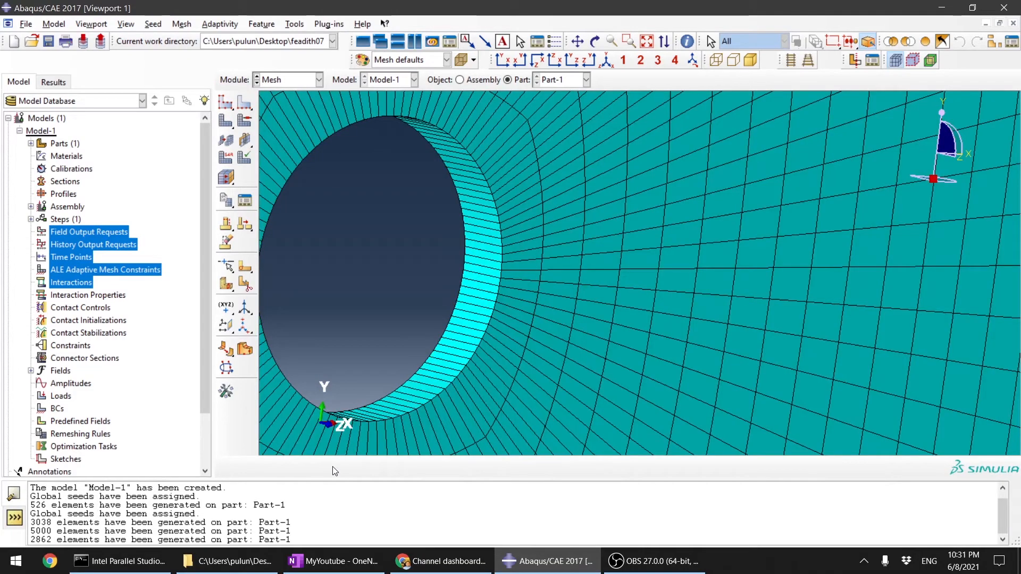
pyautogui.click(503, 59)
pyautogui.scroll(-4, 674, 275)
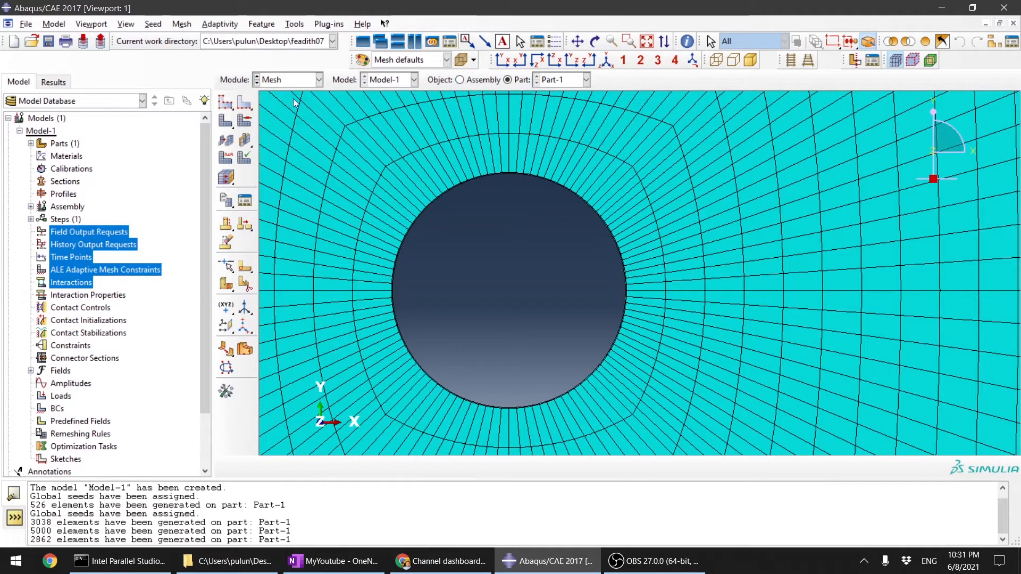
pyautogui.click(245, 102)
pyautogui.keyDown('ctrl'); pyautogui.keyDown('alt'); pyautogui.moveTo(634, 229); pyautogui.dragTo(685, 185); pyautogui.keyUp('alt'); pyautogui.keyUp('ctrl')
pyautogui.scroll(-5, 615, 229)
pyautogui.scroll(1, 662, 282)
pyautogui.scroll(5, 530, 297)
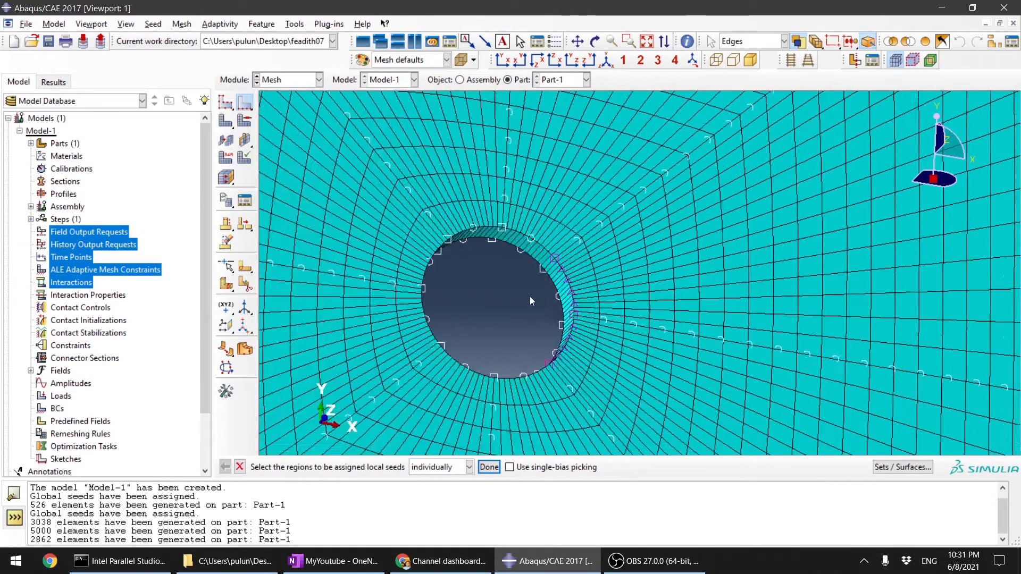
pyautogui.scroll(2, 530, 297)
pyautogui.keyDown('ctrl'); pyautogui.keyDown('alt'); pyautogui.moveTo(530, 297); pyautogui.dragTo(592, 352); pyautogui.keyUp('alt'); pyautogui.keyUp('ctrl')
pyautogui.scroll(-5, 553, 345)
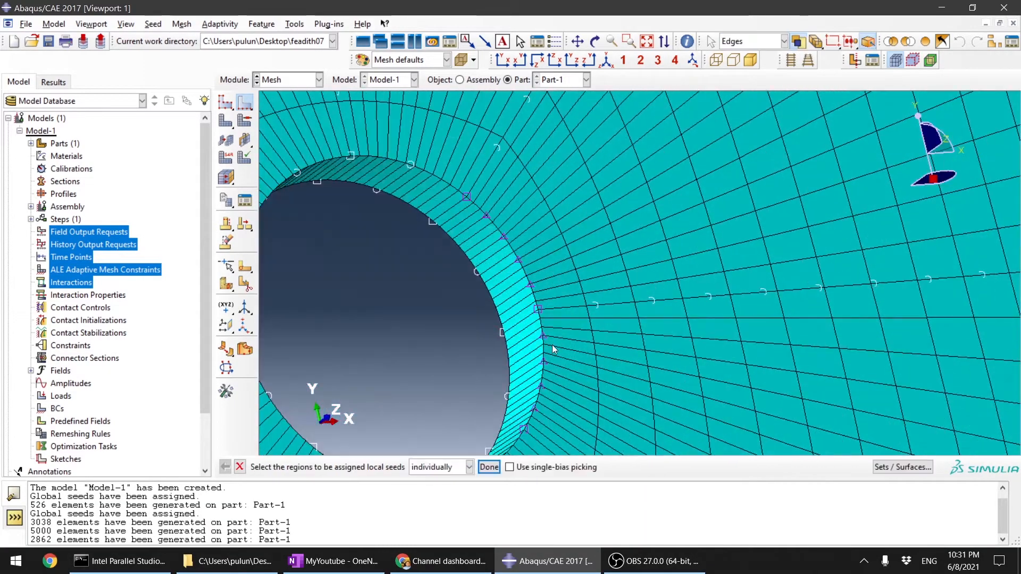
pyautogui.click(527, 278)
pyautogui.keyDown('shift'); pyautogui.click(543, 340); pyautogui.keyUp('shift')
pyautogui.click(489, 467)
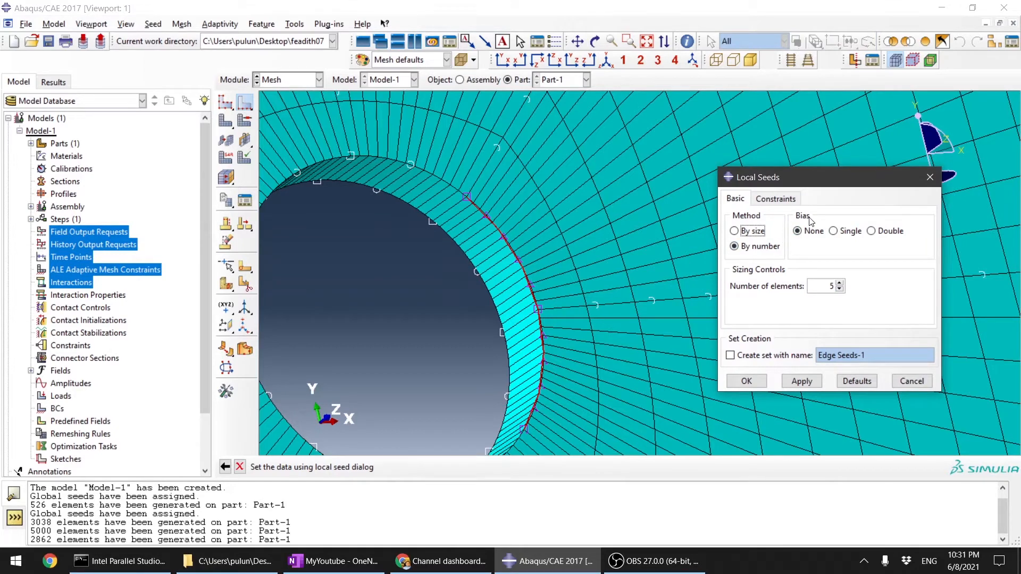
pyautogui.click(833, 231)
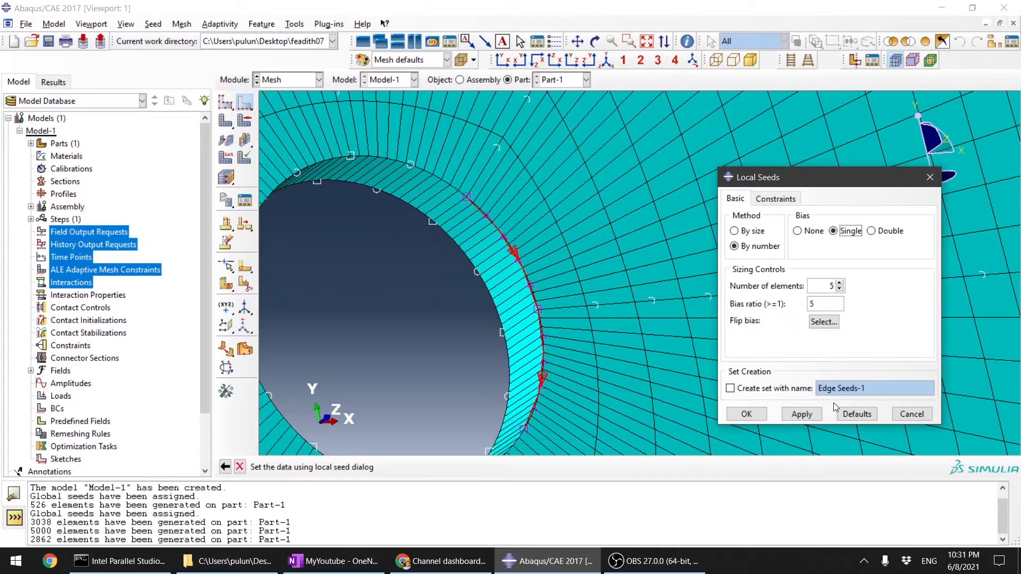
pyautogui.click(912, 415)
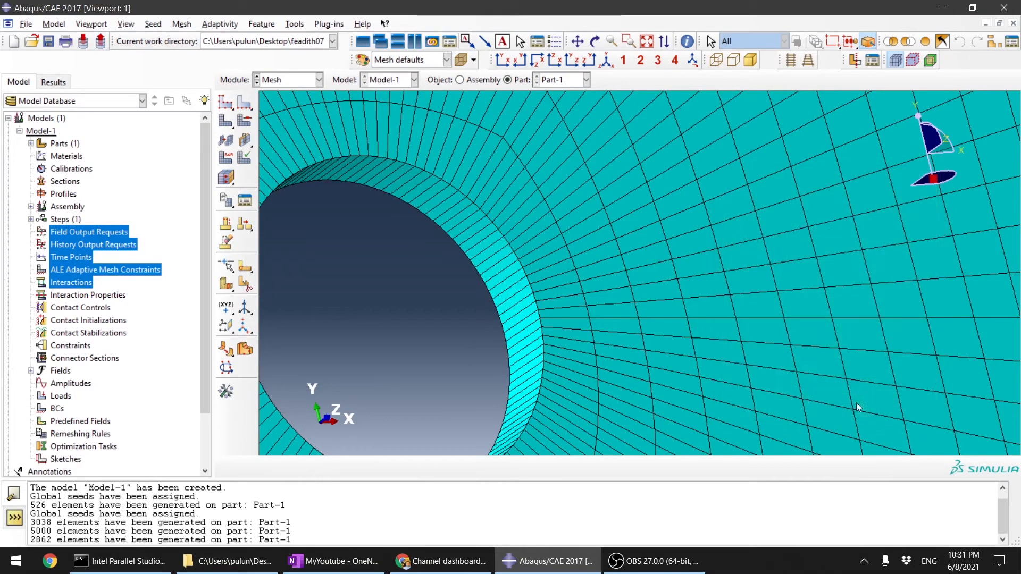
# Step: Seed the near-rim arc edge above the +X partition line by number with single bias, 10 elements and bias ratio 5, deleting the invalidated meshes
pyautogui.click(242, 104)
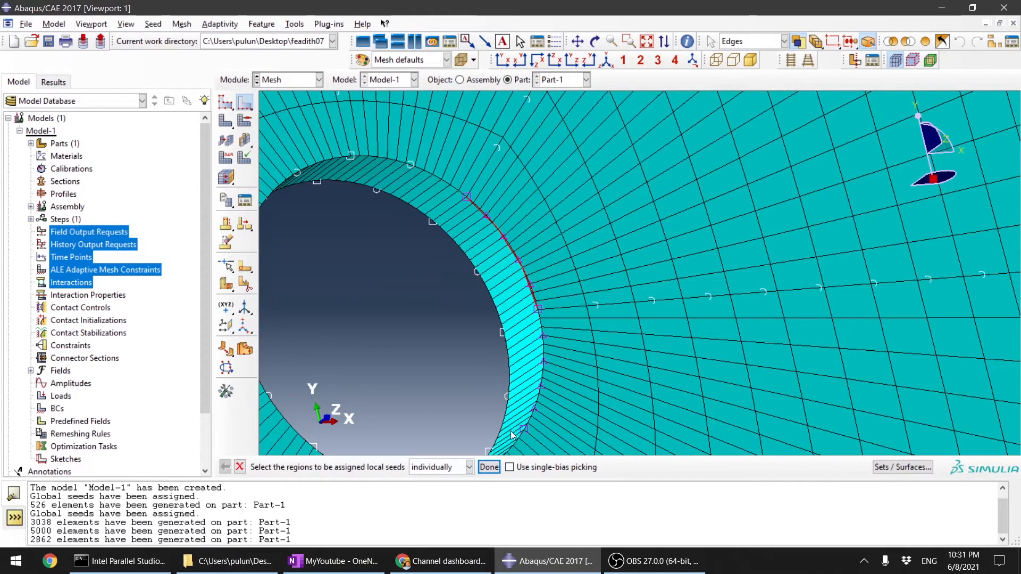
pyautogui.click(489, 467)
pyautogui.click(845, 231)
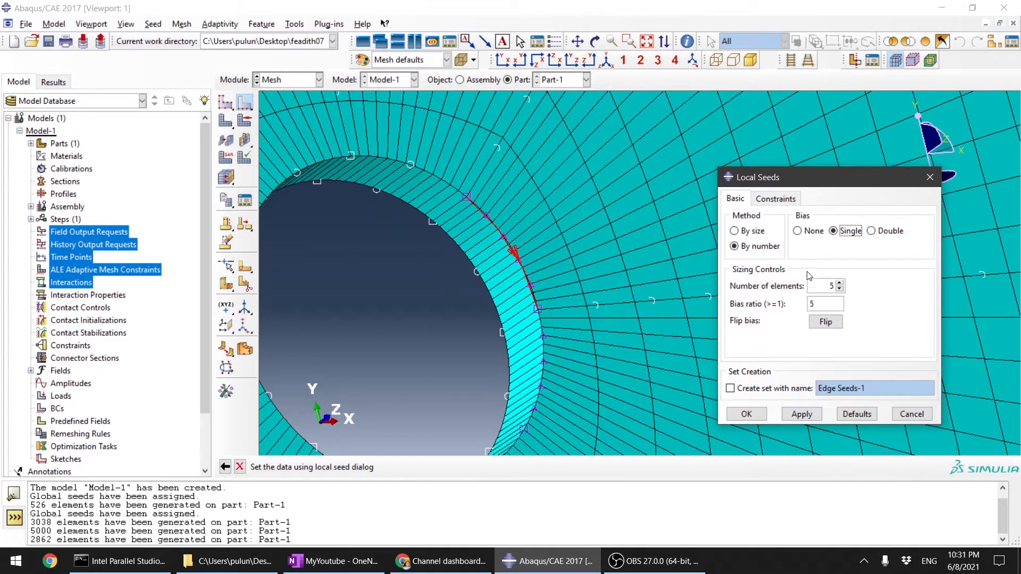
pyautogui.click(840, 283)
pyautogui.click(839, 283)
pyautogui.click(839, 283)
pyautogui.click(840, 283)
pyautogui.click(804, 413)
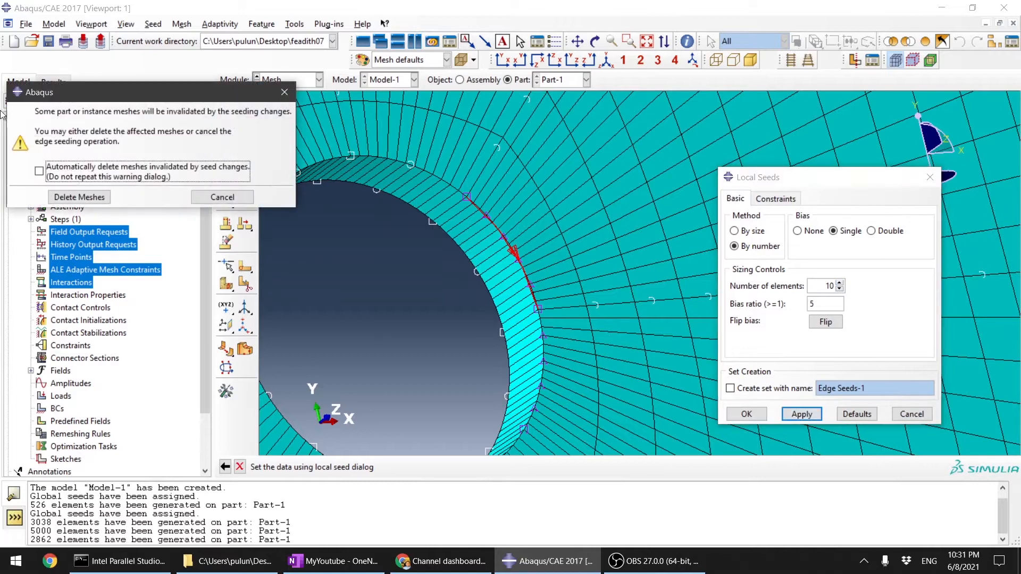
pyautogui.click(80, 197)
# Step: Examine the biased seed spacing along the upper arc edge in front and oblique views, and close the local seed settings
pyautogui.scroll(2, 261, 263)
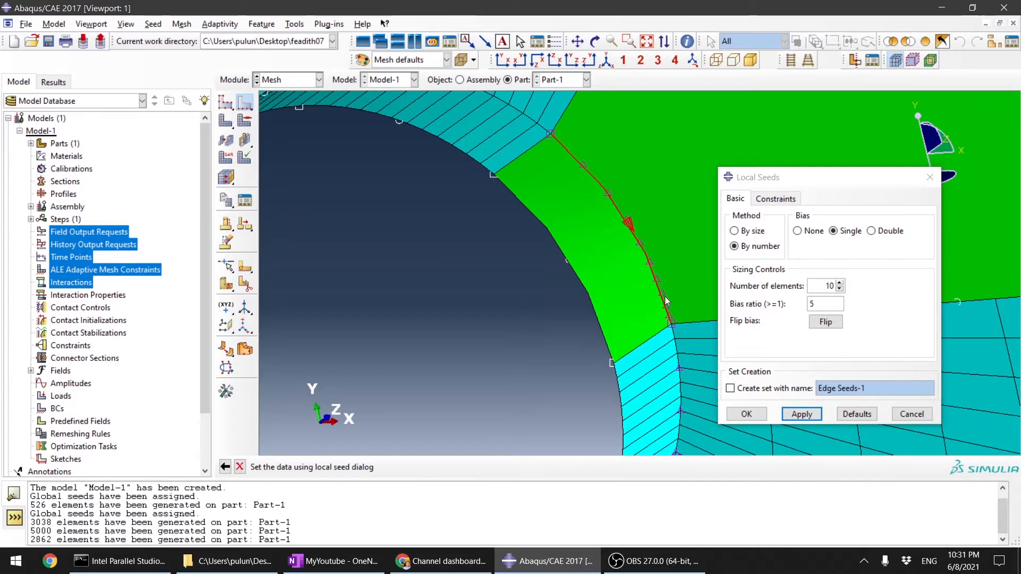
pyautogui.scroll(3, 677, 320)
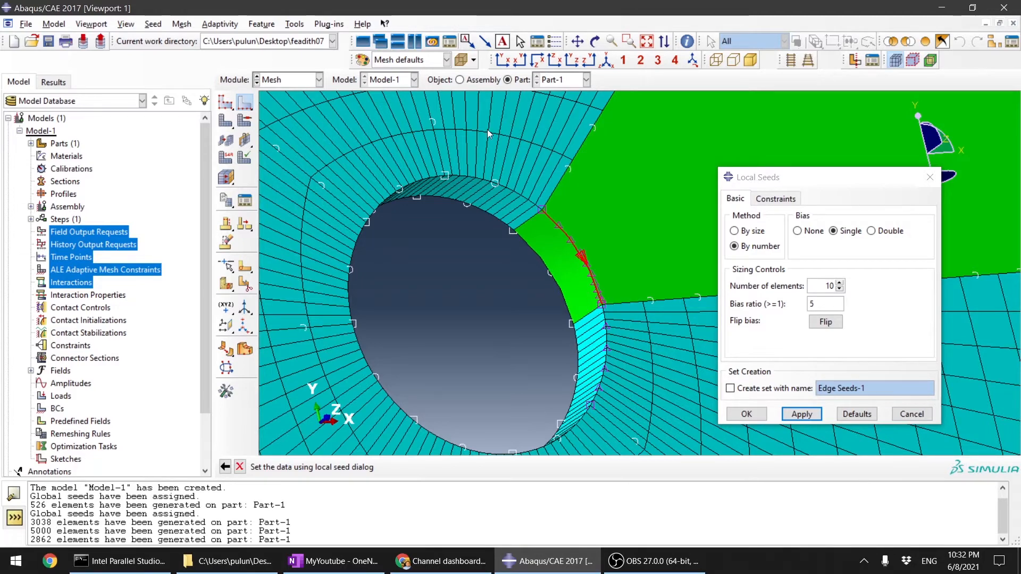
pyautogui.click(502, 61)
pyautogui.scroll(-8, 648, 288)
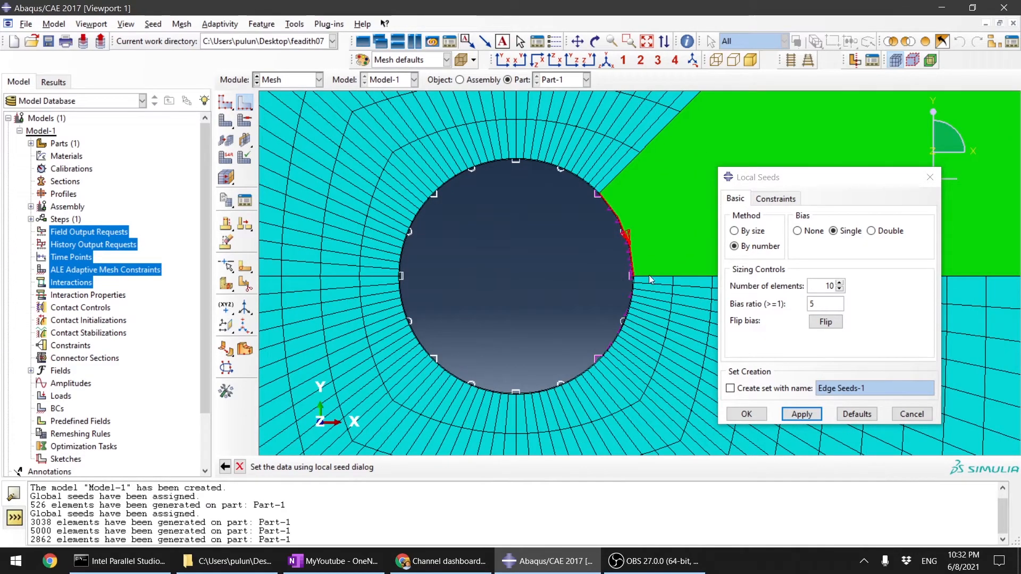
pyautogui.scroll(-2, 655, 320)
pyautogui.scroll(7, 556, 279)
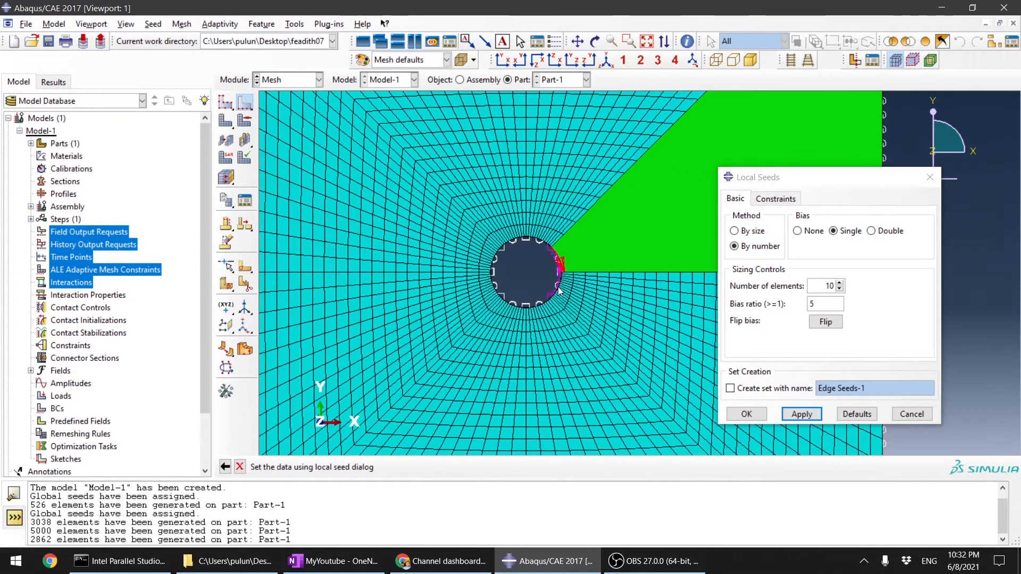
pyautogui.keyDown('ctrl'); pyautogui.keyDown('alt'); pyautogui.moveTo(572, 285); pyautogui.dragTo(631, 298); pyautogui.keyUp('alt'); pyautogui.keyUp('ctrl')
pyautogui.scroll(-5, 577, 292)
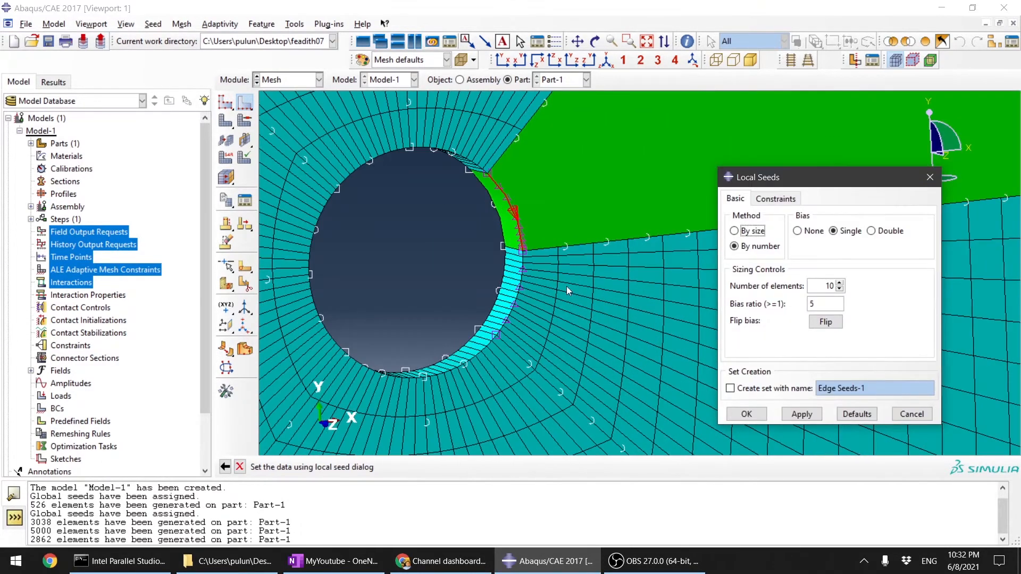
pyautogui.click(520, 285)
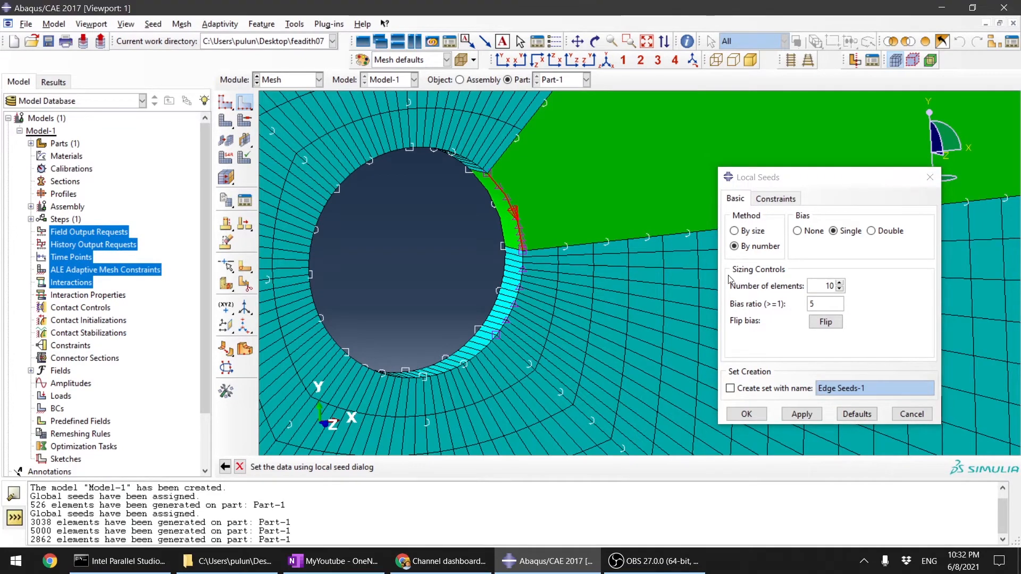
pyautogui.click(747, 414)
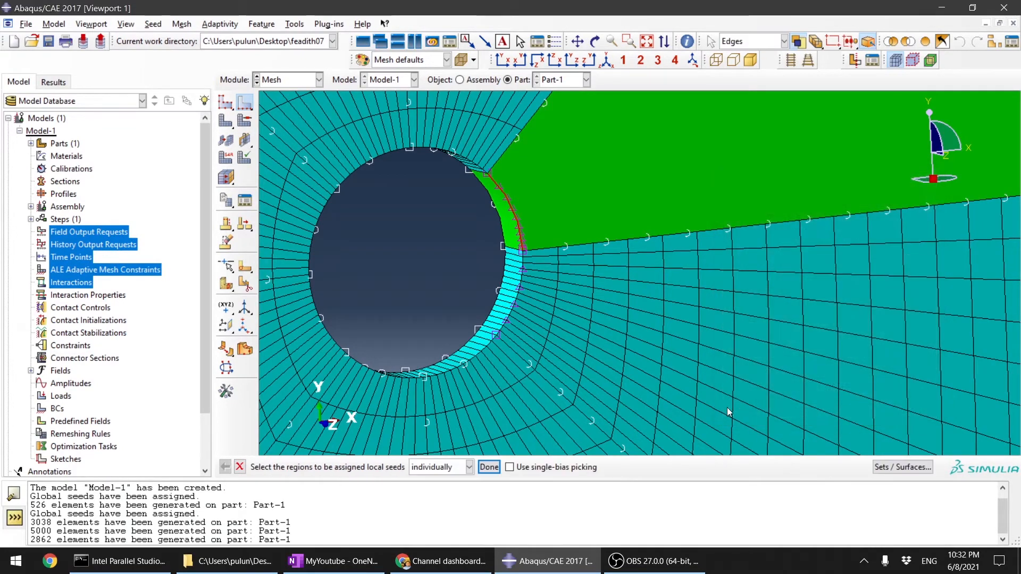
# Step: Seed the near-rim arc edge below the +X partition line by number with single bias, 5 elements and bias ratio 5, deleting the invalidated meshes
pyautogui.click(519, 294)
pyautogui.click(489, 467)
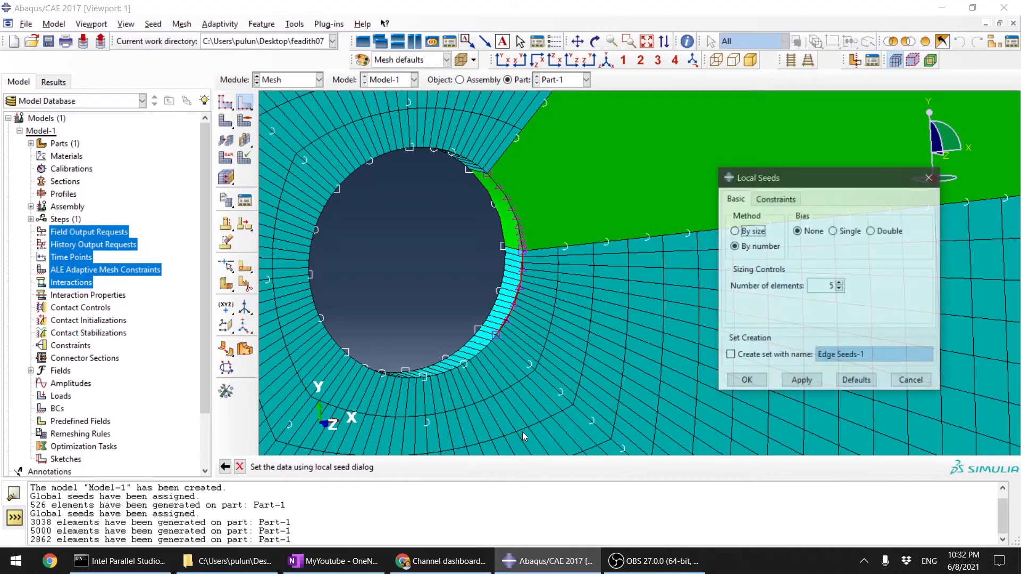
pyautogui.click(833, 231)
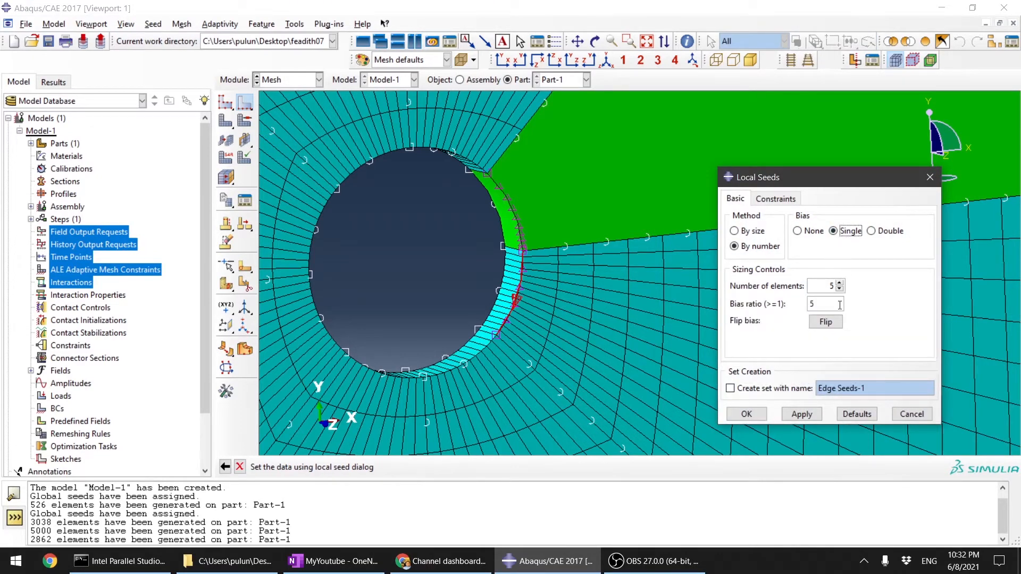
pyautogui.click(802, 414)
pyautogui.press('Return')
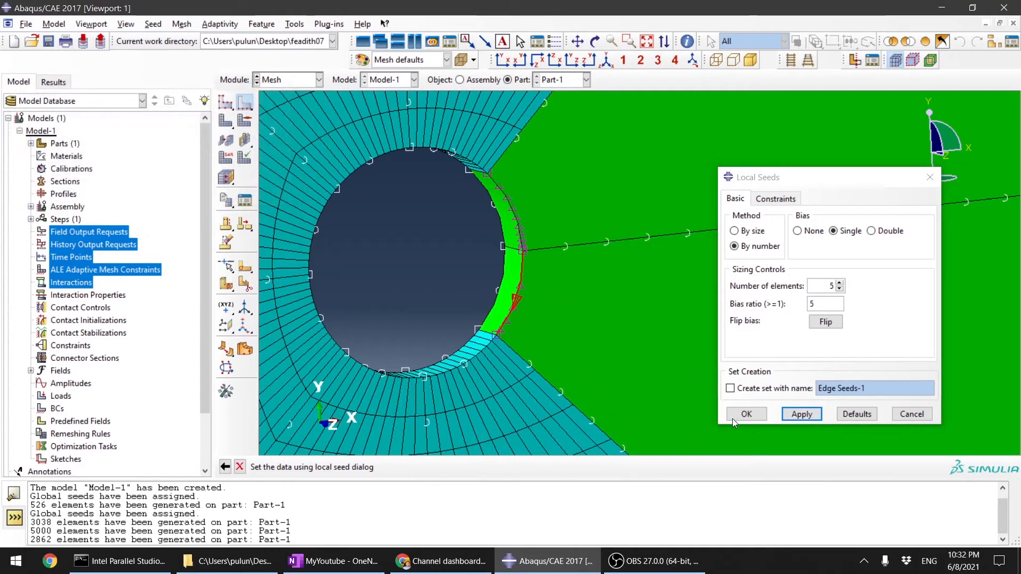
pyautogui.click(732, 419)
# Step: Flip the bias direction of the lower arc edge's seeds so they concentrate towards the +X partition line
pyautogui.scroll(5, 509, 375)
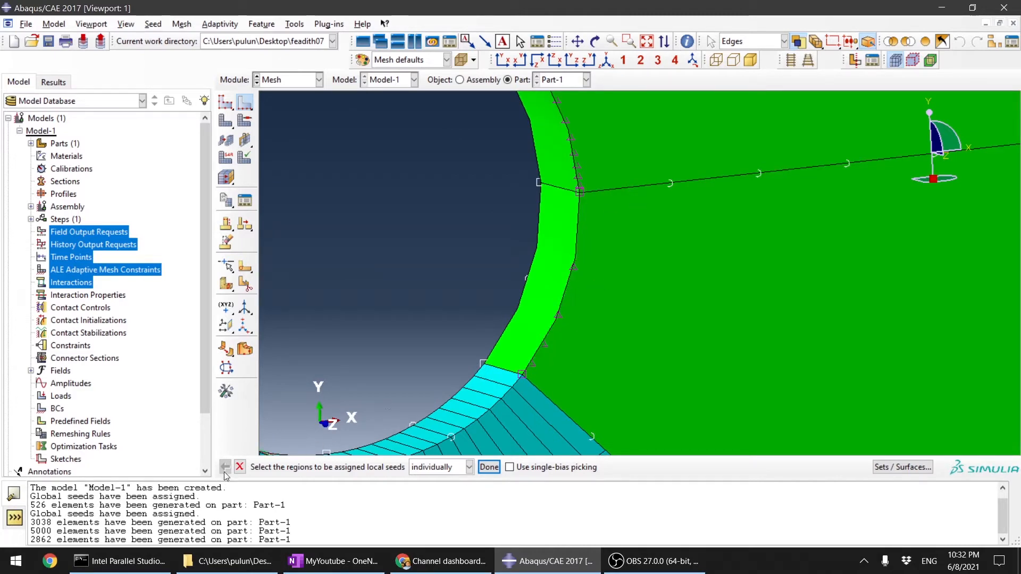
pyautogui.click(565, 299)
pyautogui.click(489, 467)
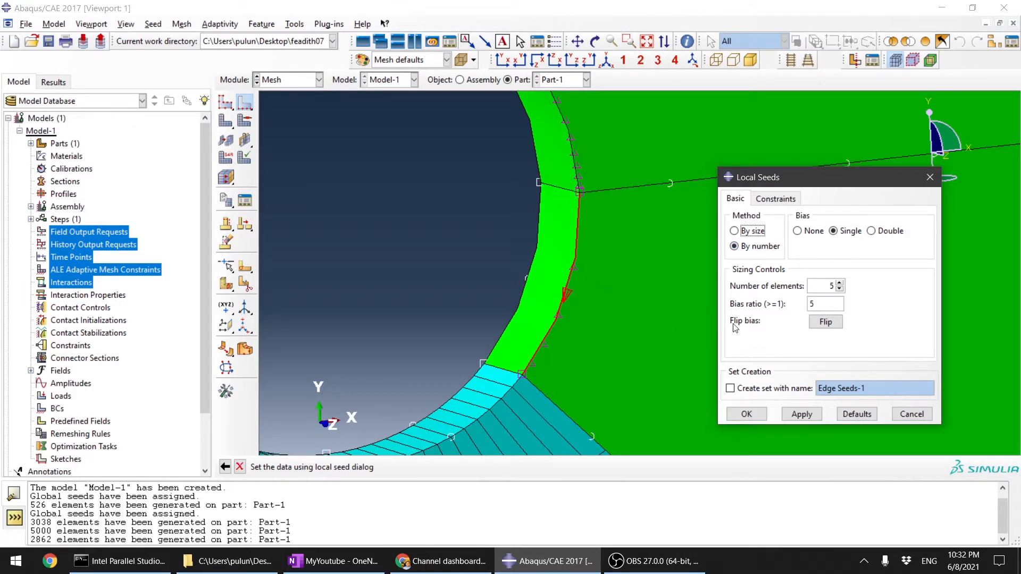
pyautogui.click(829, 323)
pyautogui.click(803, 415)
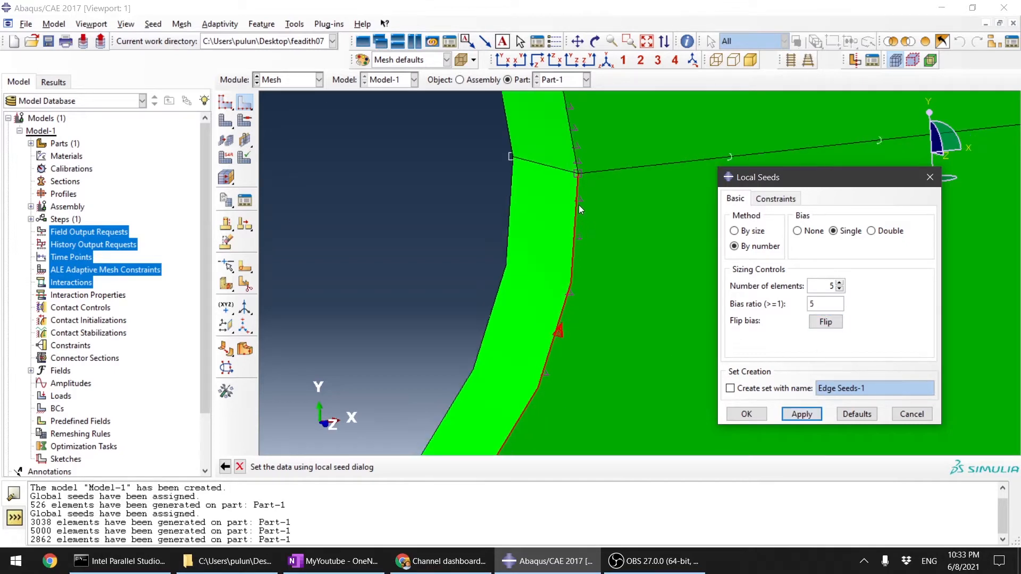
# Step: Increase the lower arc edge's seeding to 9 elements and check the seed spacing on both arcs
pyautogui.click(839, 282)
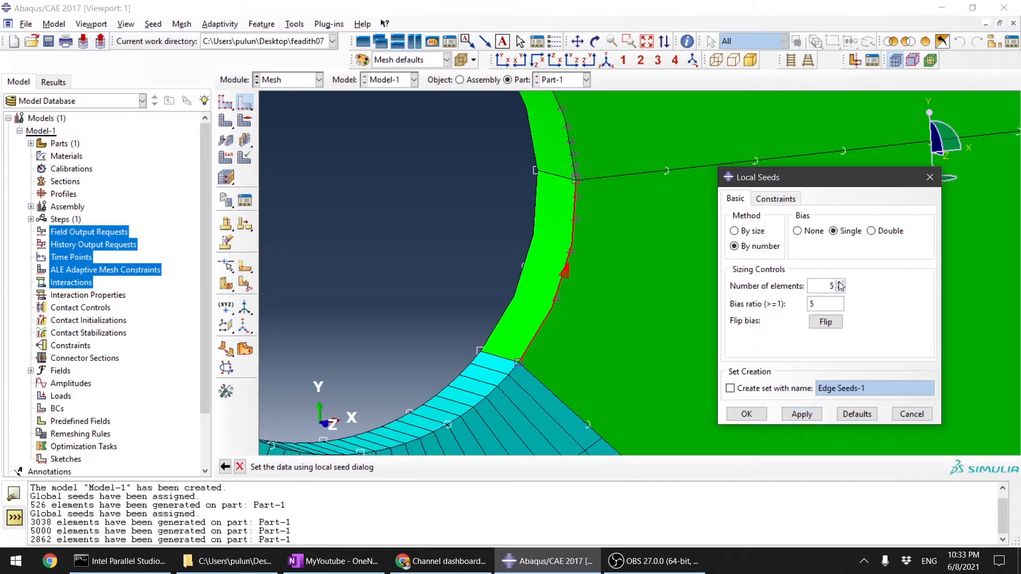
pyautogui.click(802, 415)
pyautogui.scroll(2, 638, 261)
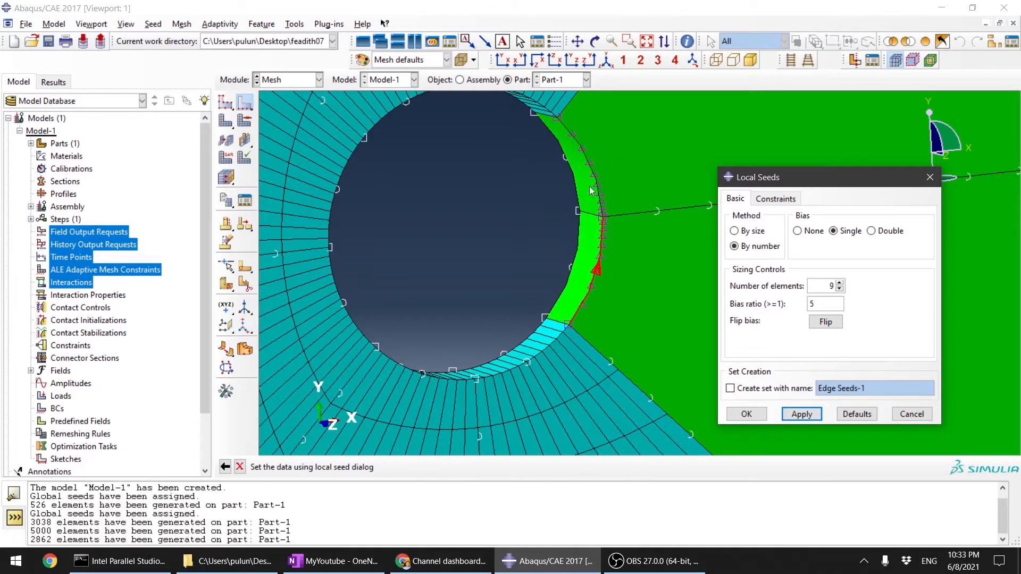
pyautogui.scroll(-1, 653, 199)
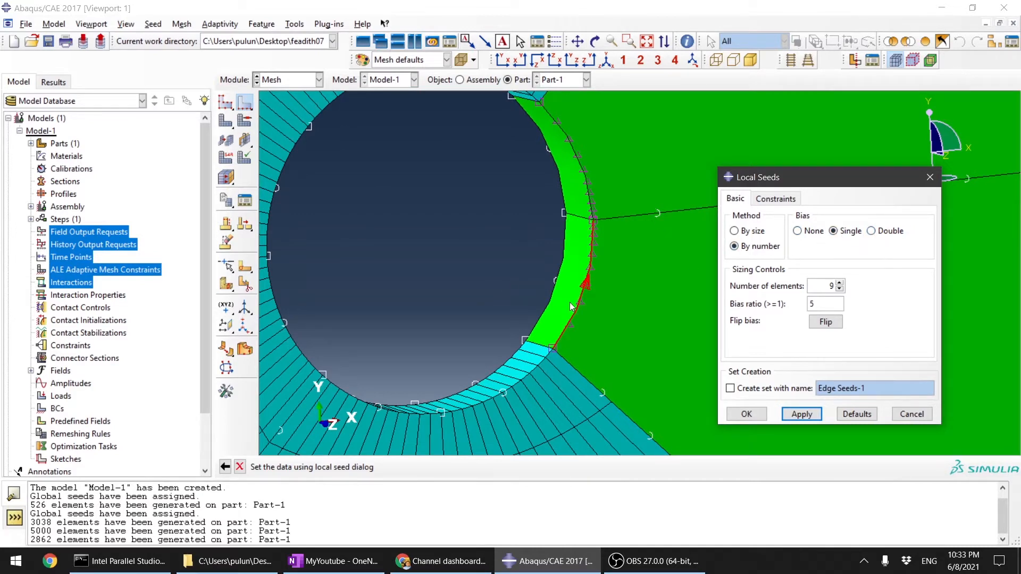
pyautogui.scroll(-1, 612, 288)
pyautogui.scroll(-1, 587, 301)
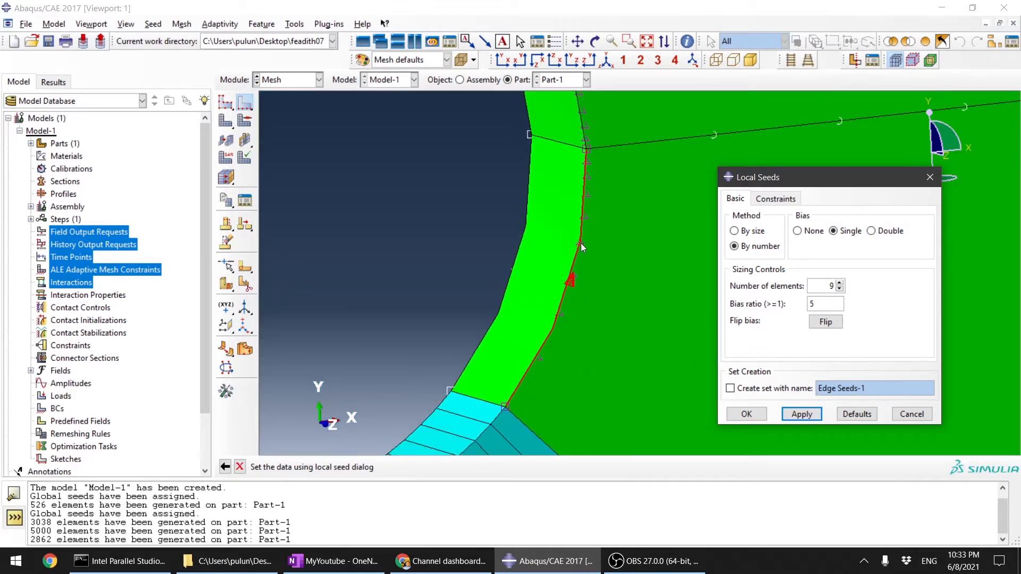
# Step: Try a double bias on the lower arc edge's seeds
pyautogui.click(872, 231)
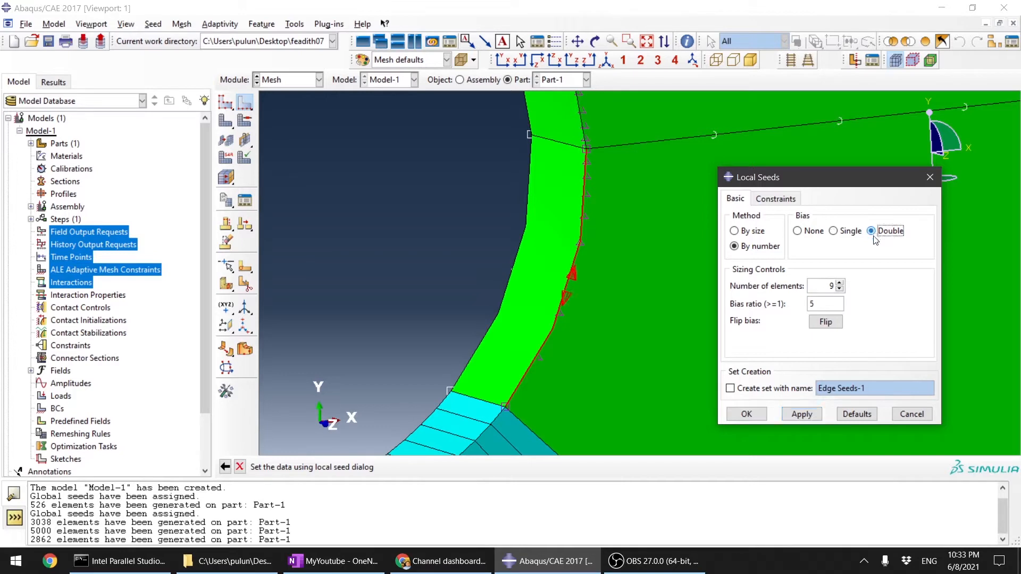
pyautogui.click(816, 416)
pyautogui.click(838, 230)
pyautogui.click(879, 232)
# Step: Set the lower arc edge's seeds to single bias with 9 elements and bias ratio 5, and accept the local seeds
pyautogui.click(834, 231)
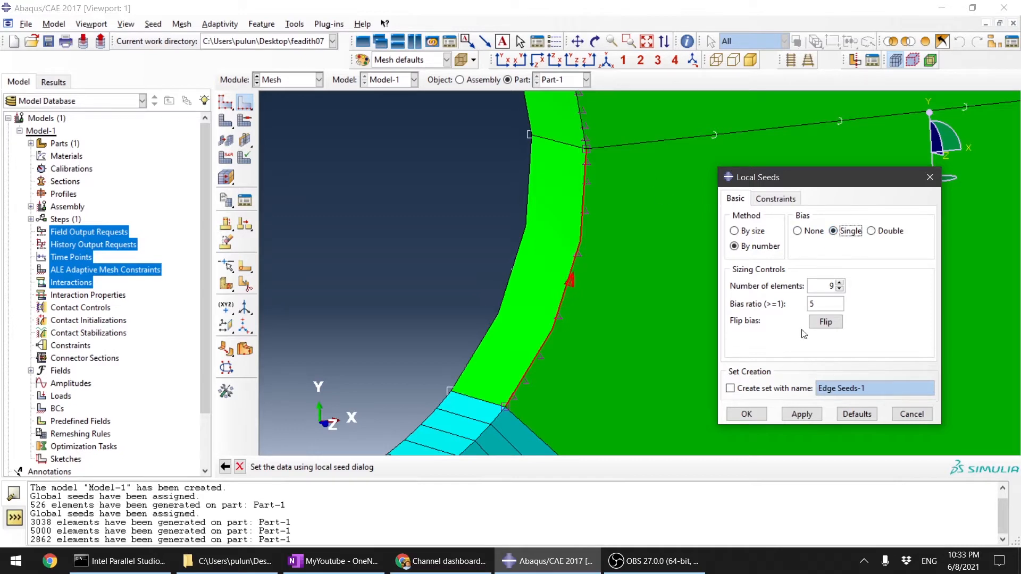
pyautogui.click(805, 415)
pyautogui.click(751, 418)
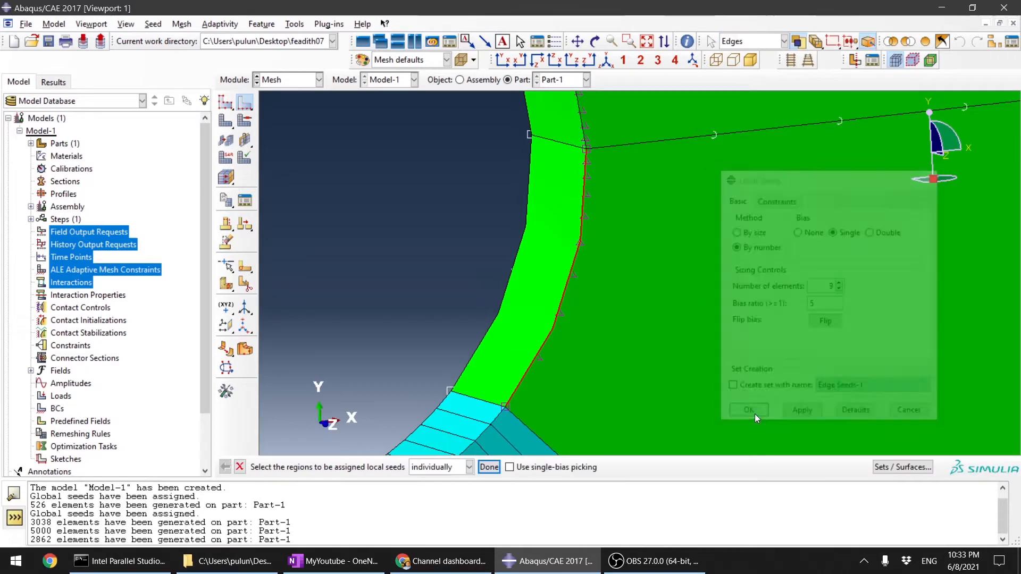
# Step: Mesh the part with the biased edge seeds and show the mesh around the hole in front view
pyautogui.click(229, 124)
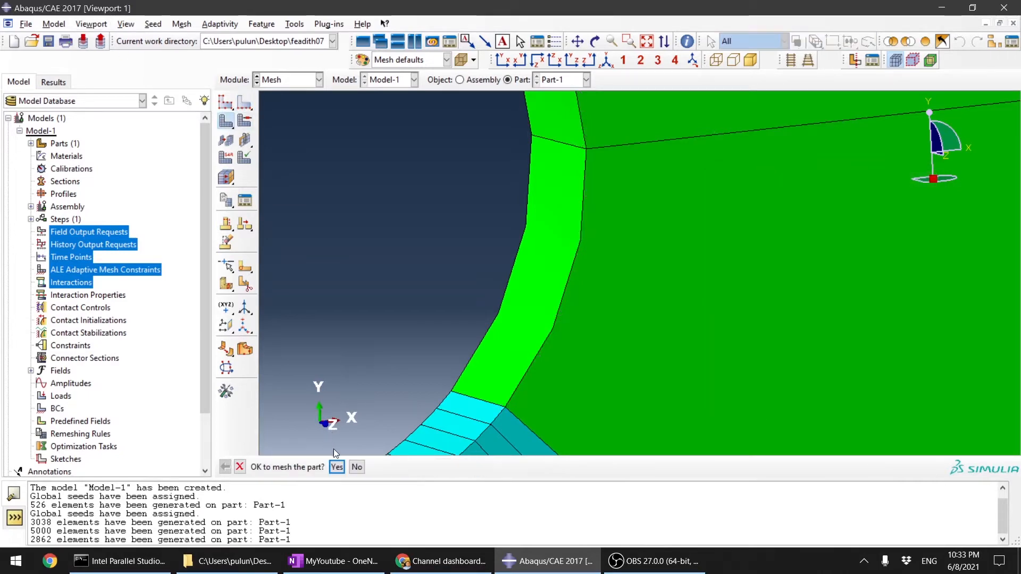
pyautogui.click(335, 467)
pyautogui.scroll(-5, 552, 342)
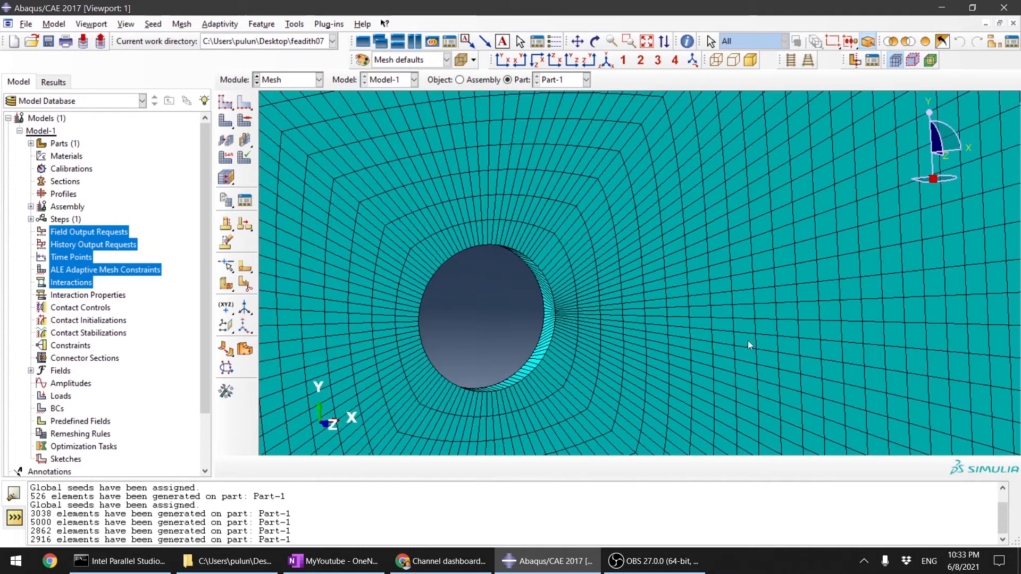
pyautogui.click(503, 59)
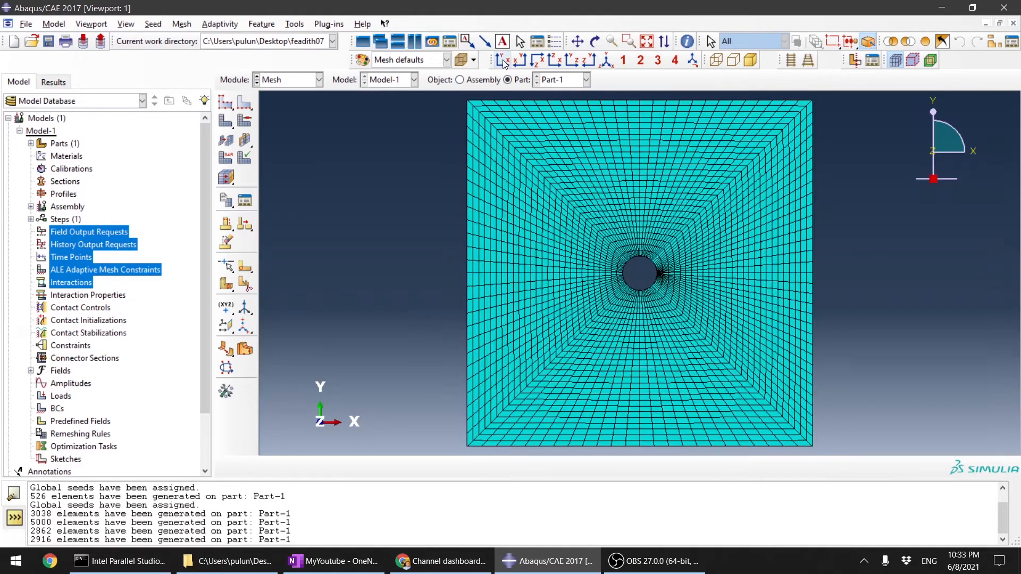
pyautogui.scroll(5, 643, 343)
pyautogui.scroll(2, 646, 339)
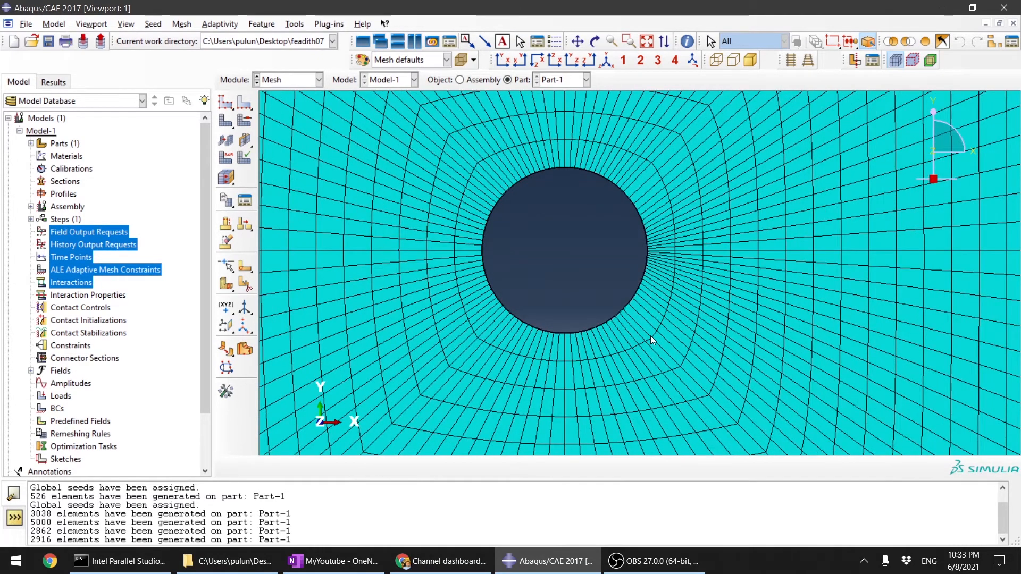
# Step: Examine the biased mesh around the hole and check the part's global seed settings without changing them
pyautogui.scroll(2, 657, 303)
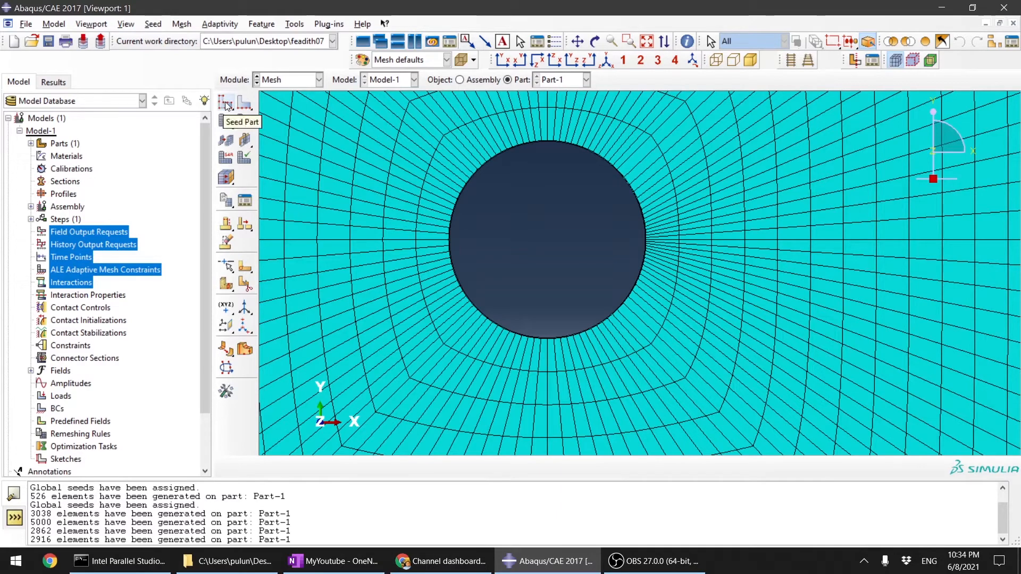
pyautogui.scroll(3, 341, 196)
pyautogui.scroll(-1, 467, 220)
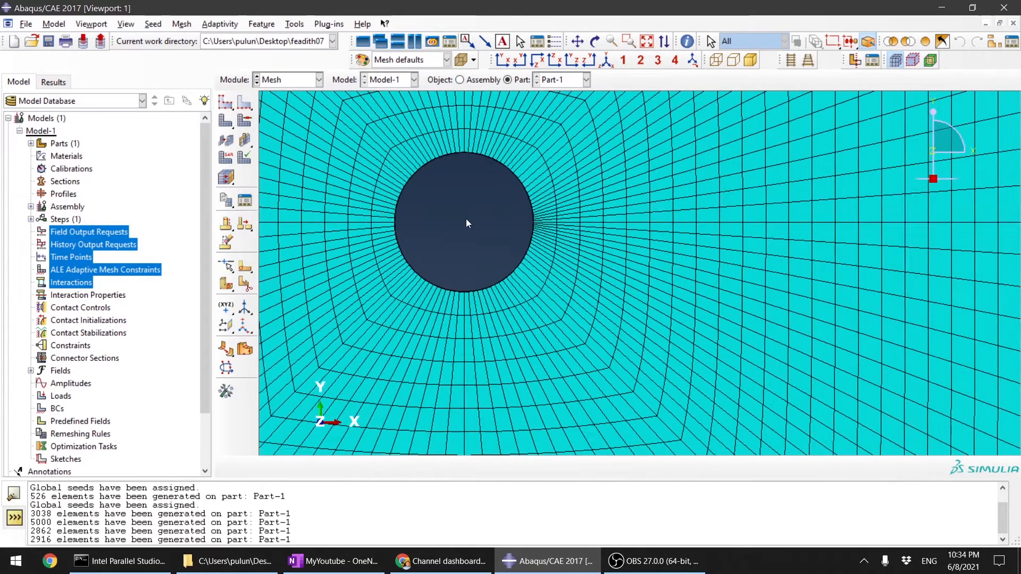
pyautogui.scroll(-1, 720, 282)
pyautogui.scroll(2, 686, 284)
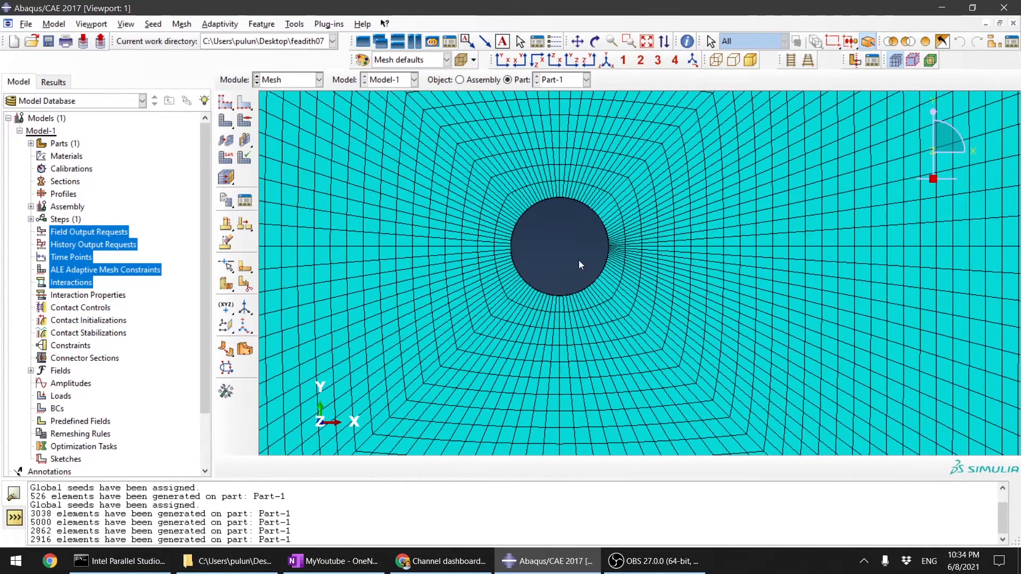
pyautogui.click(225, 102)
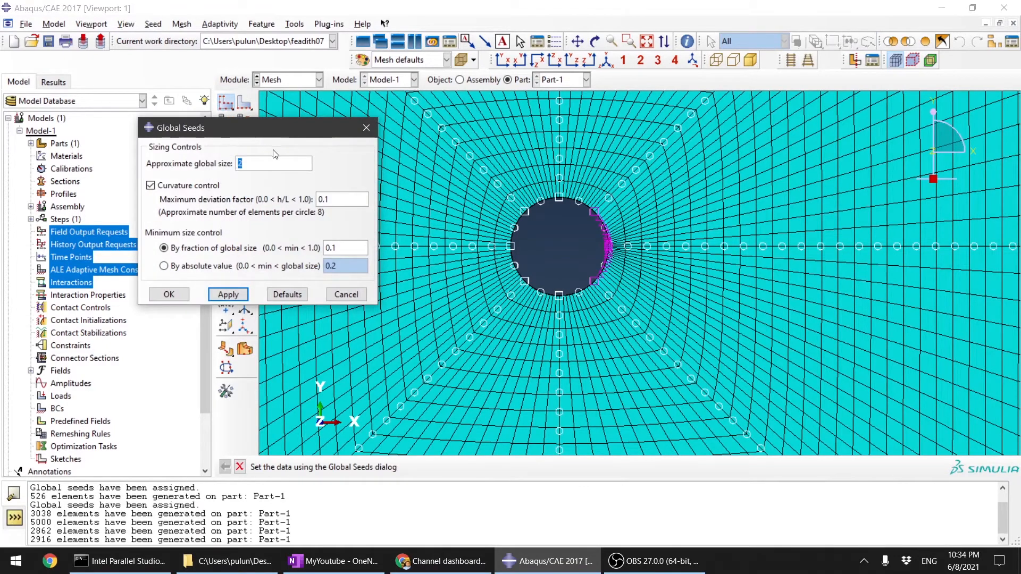
pyautogui.click(356, 296)
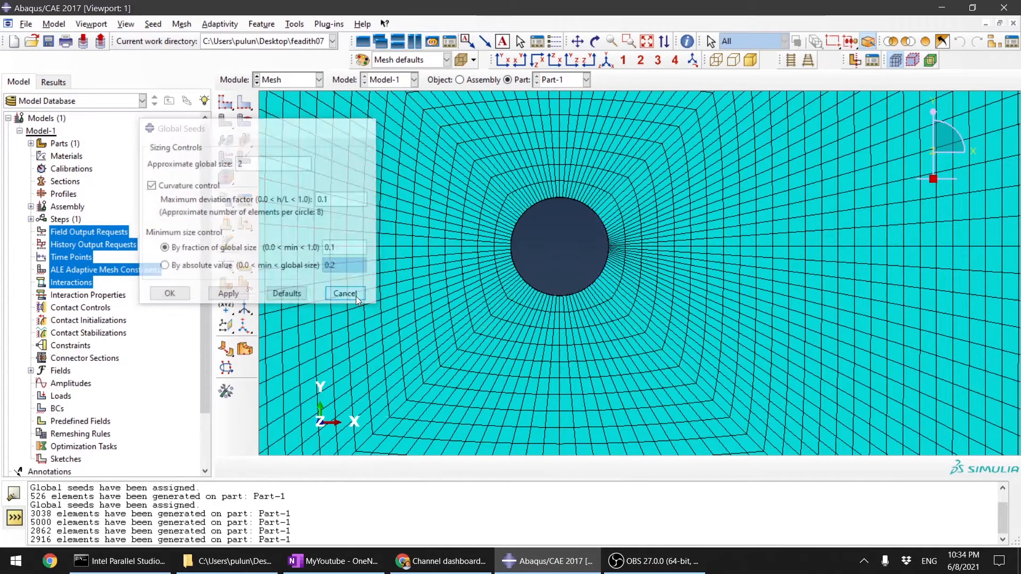
# Step: Inspect the mesh through the hole's thickness from several angles and review the seeds displayed with the global seed settings
pyautogui.scroll(-5, 524, 257)
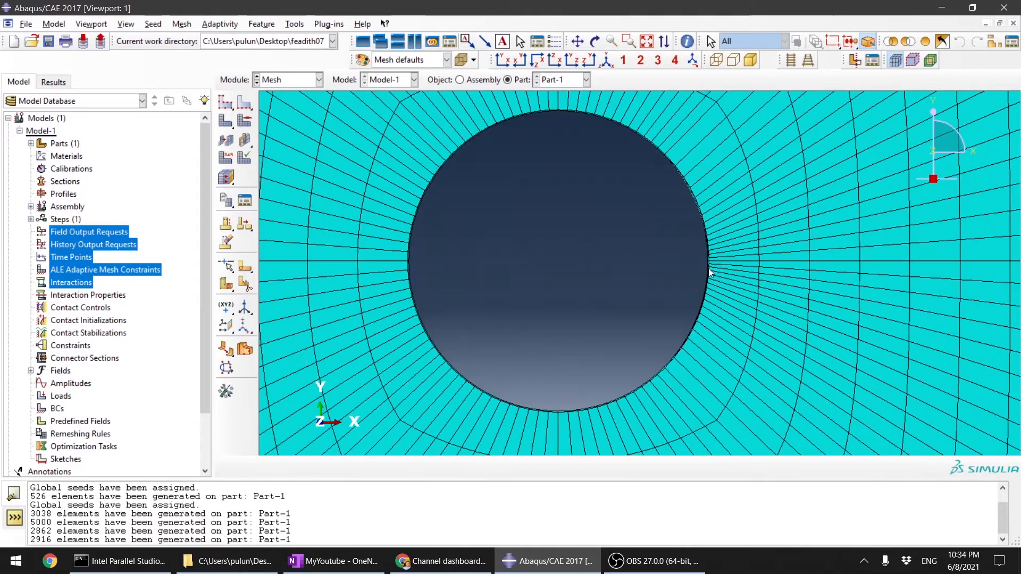
pyautogui.scroll(4, 709, 269)
pyautogui.keyDown('ctrl'); pyautogui.keyDown('alt'); pyautogui.moveTo(768, 288); pyautogui.dragTo(706, 292); pyautogui.keyUp('alt'); pyautogui.keyUp('ctrl')
pyautogui.scroll(-2, 639, 270)
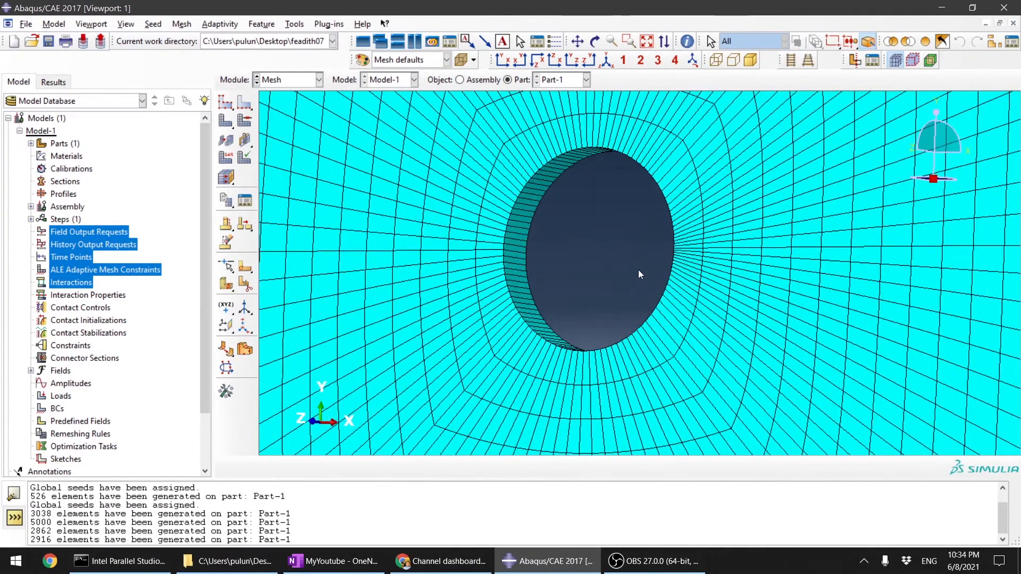
pyautogui.click(225, 107)
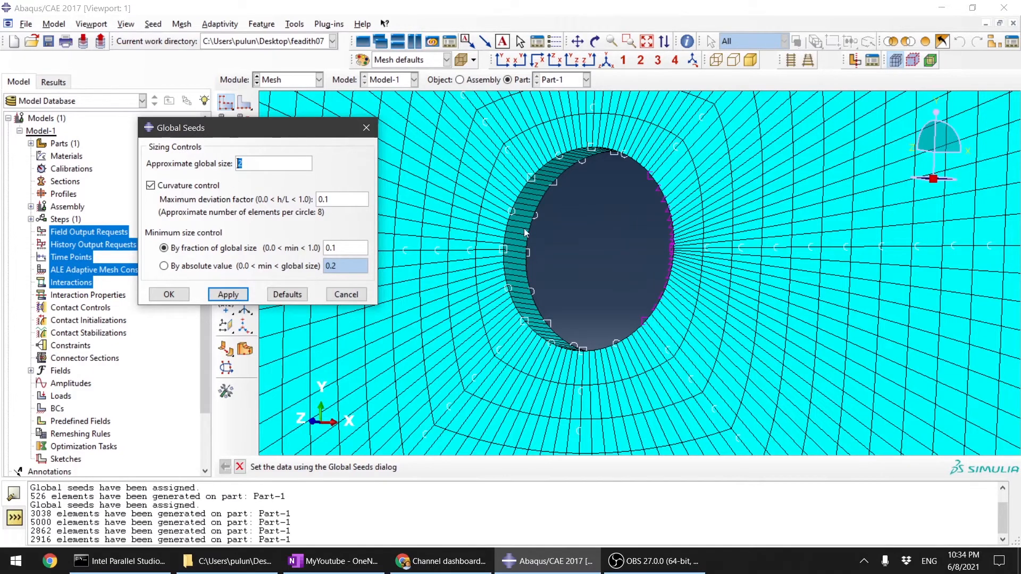
pyautogui.scroll(2, 511, 229)
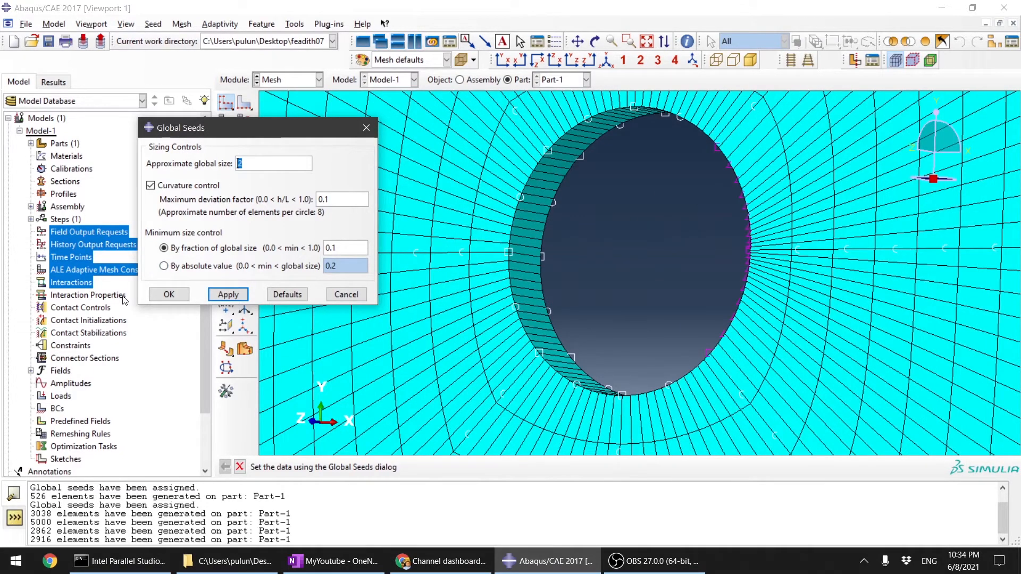
pyautogui.click(168, 294)
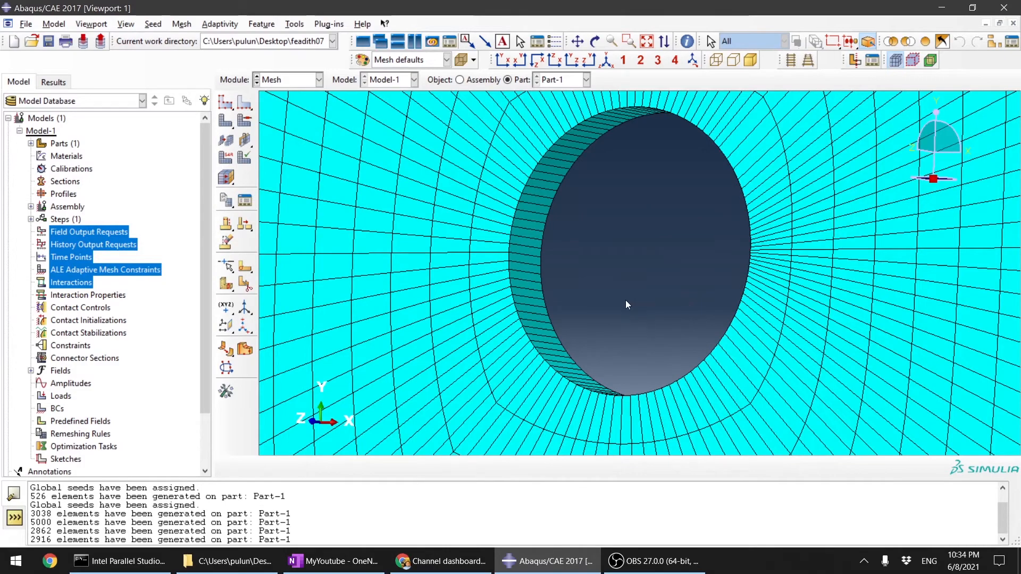
pyautogui.keyDown('ctrl'); pyautogui.keyDown('alt'); pyautogui.moveTo(627, 305); pyautogui.dragTo(776, 269); pyautogui.keyUp('alt'); pyautogui.keyUp('ctrl')
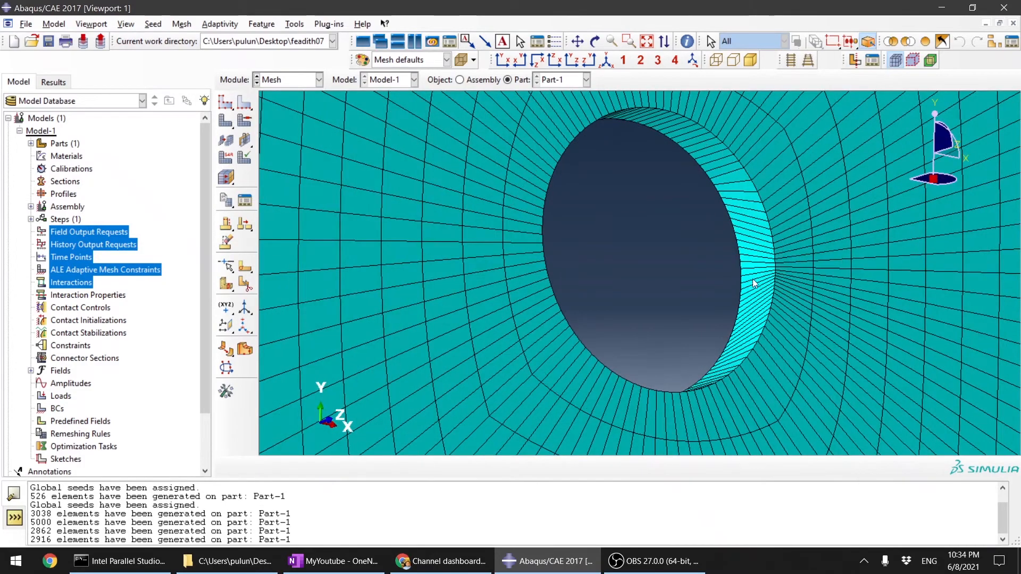
pyautogui.keyDown('ctrl'); pyautogui.keyDown('alt'); pyautogui.moveTo(559, 179); pyautogui.dragTo(500, 180); pyautogui.keyUp('alt'); pyautogui.keyUp('ctrl')
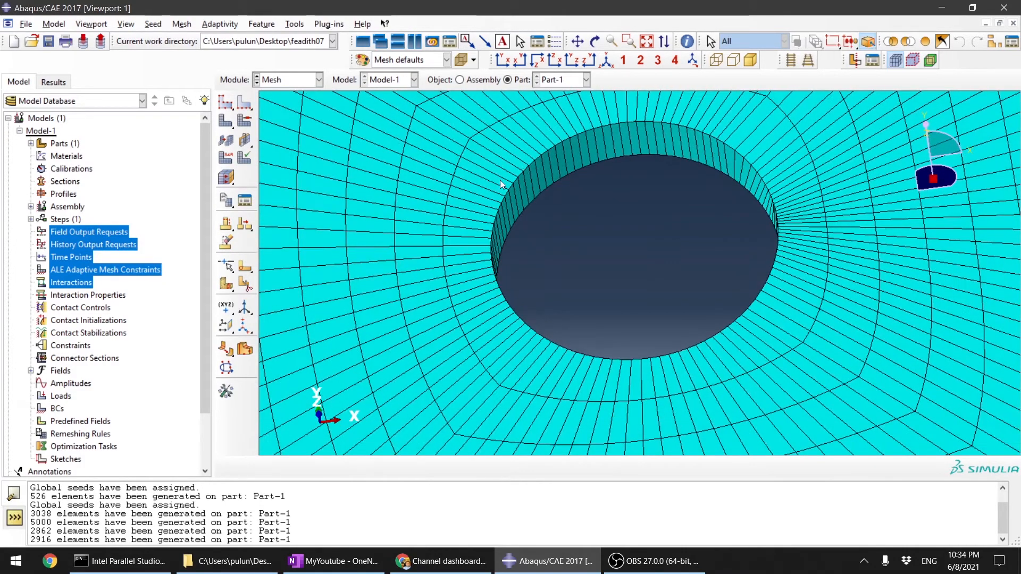
pyautogui.keyDown('ctrl'); pyautogui.keyDown('alt'); pyautogui.moveTo(683, 251); pyautogui.dragTo(719, 267); pyautogui.keyUp('alt'); pyautogui.keyUp('ctrl')
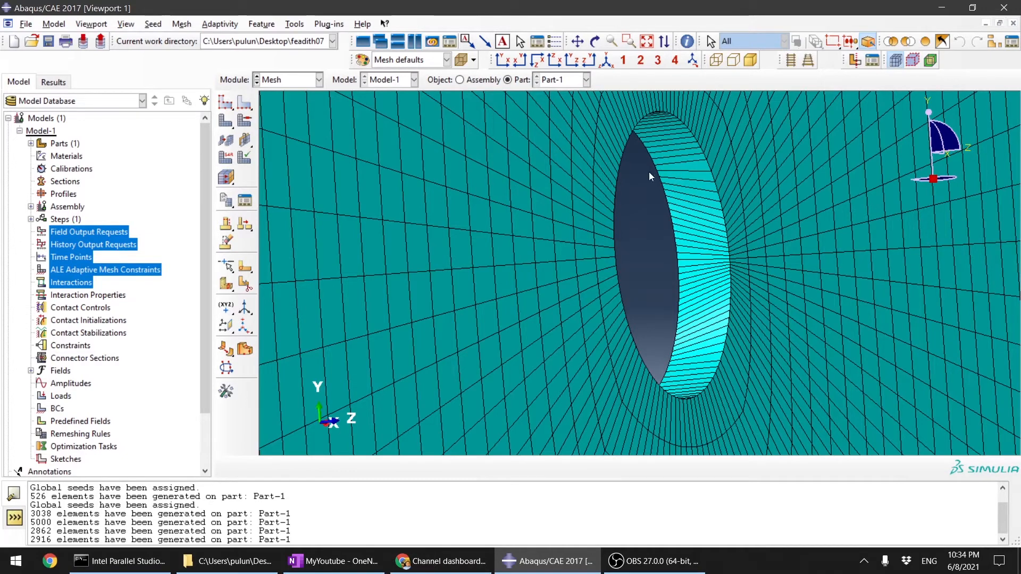
pyautogui.scroll(-3, 675, 235)
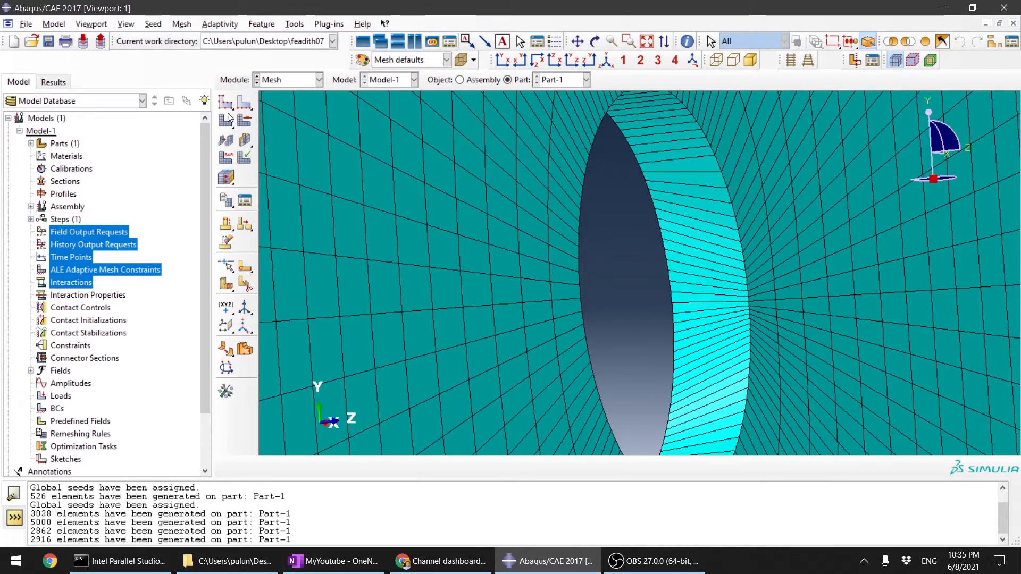
# Step: Seed the upper arc edge on the hole's opposite face with 9 elements, flipped single bias and ratio 5, deleting the affected meshes
pyautogui.click(247, 104)
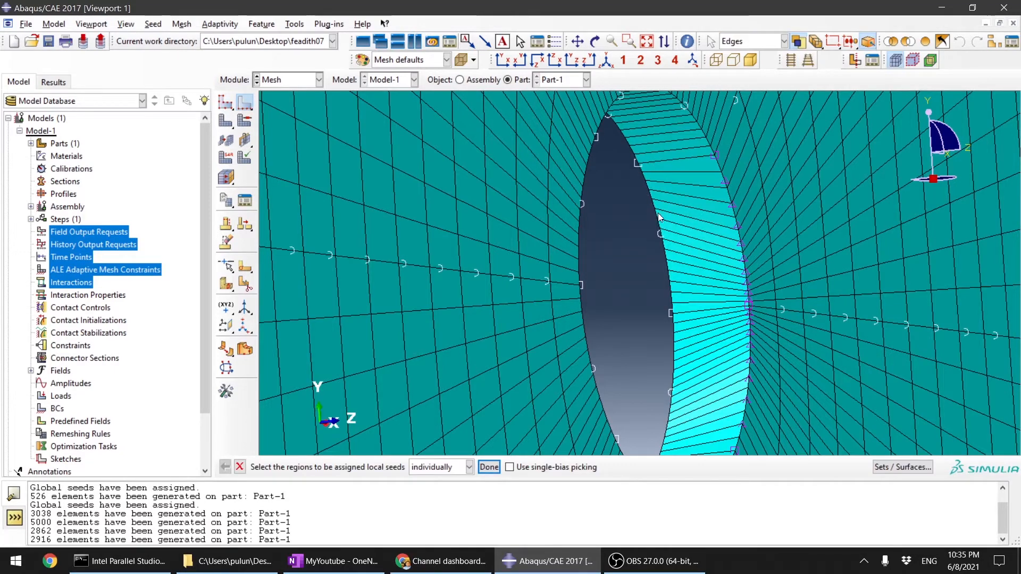
pyautogui.scroll(3, 655, 214)
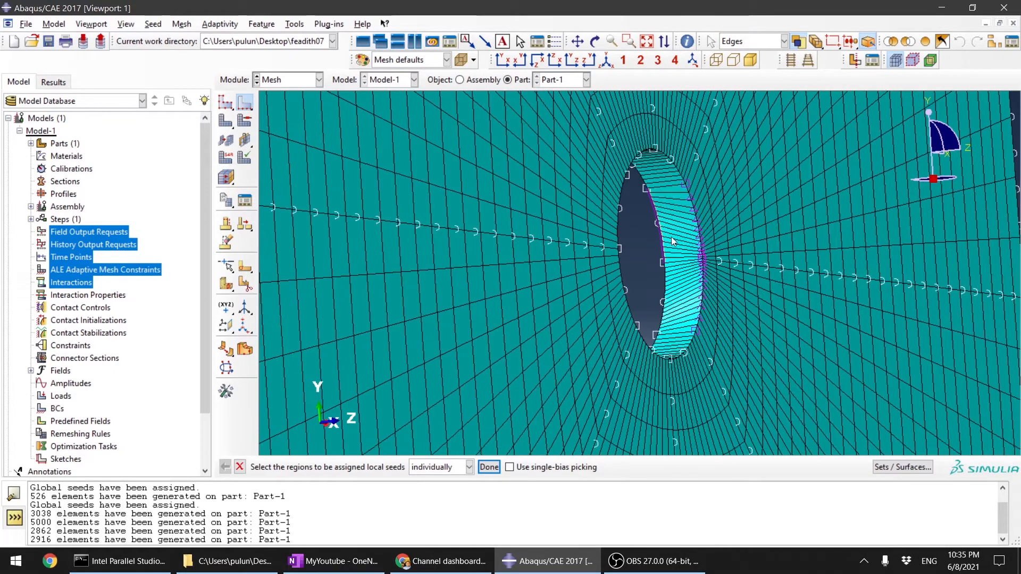
pyautogui.scroll(-3, 679, 293)
pyautogui.click(489, 466)
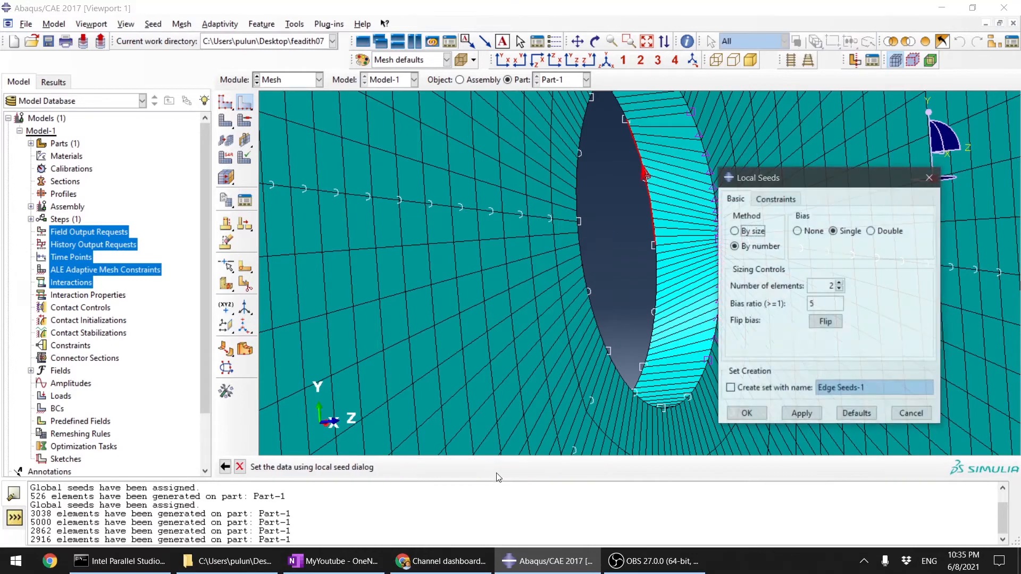
pyautogui.click(830, 323)
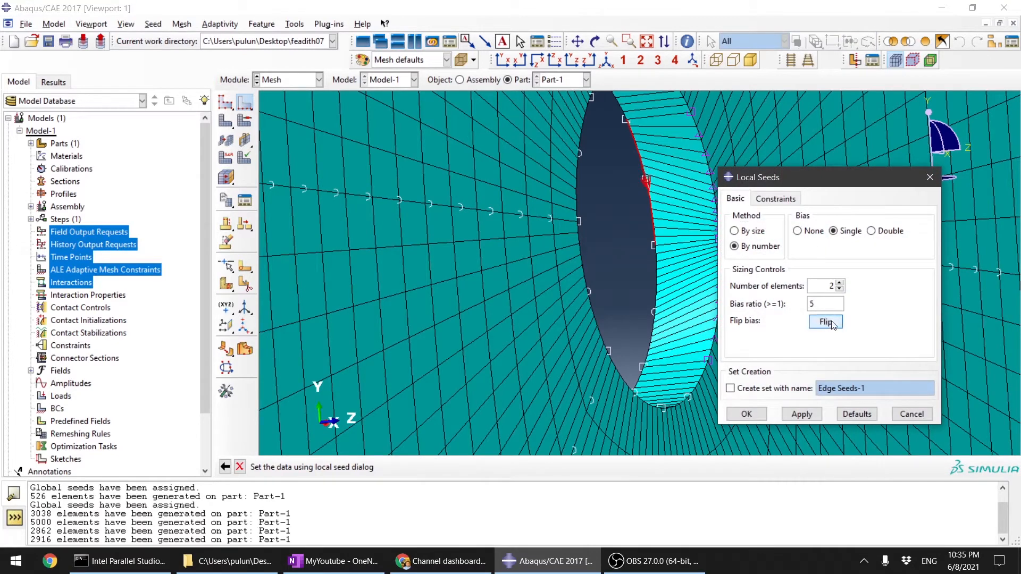
pyautogui.doubleClick(840, 283)
pyautogui.click(841, 283)
pyautogui.click(801, 415)
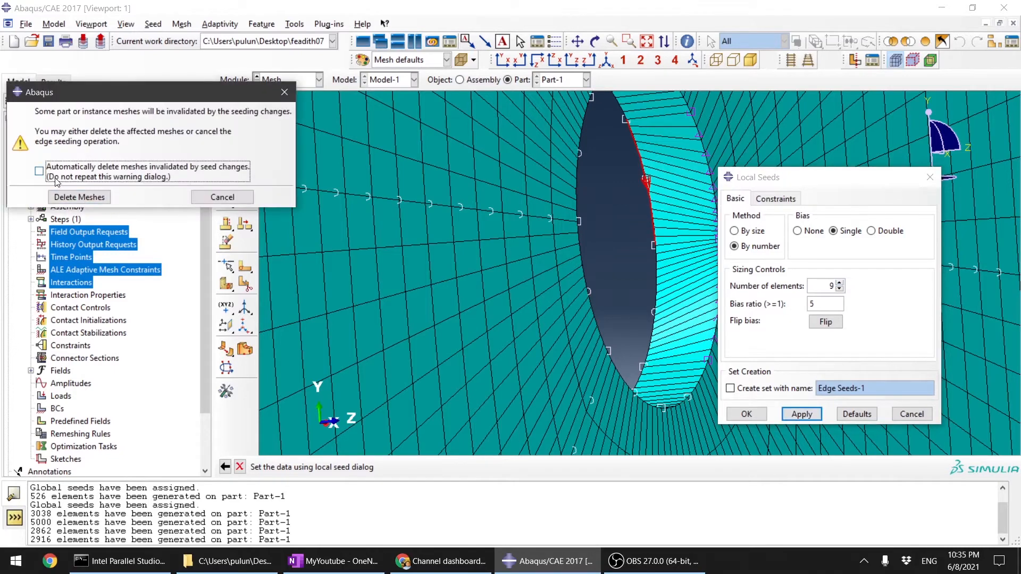
pyautogui.click(67, 196)
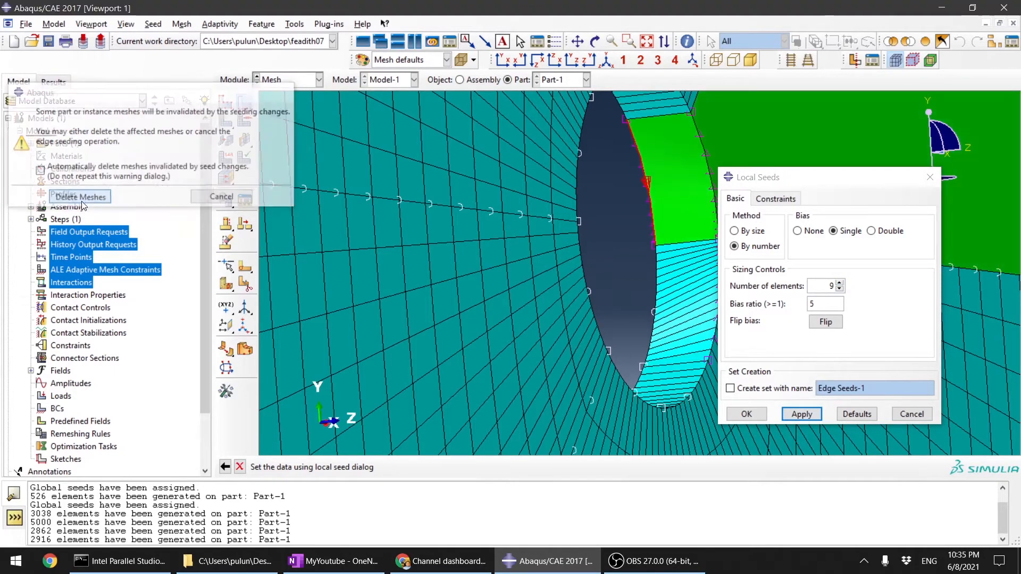
pyautogui.click(744, 415)
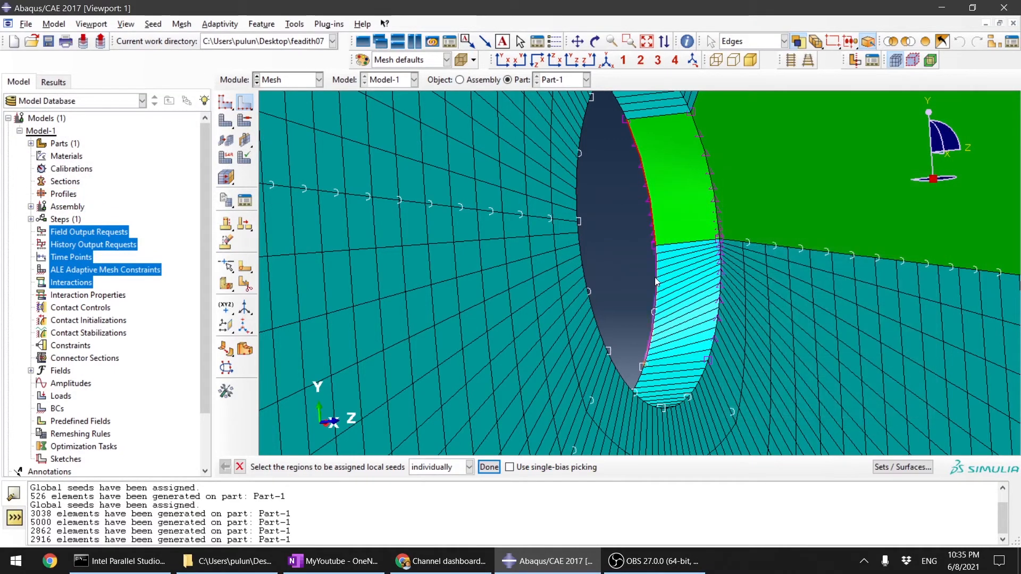
# Step: Seed the lower arc edge on the hole's opposite face with 9 elements, single bias and ratio 5, deleting the affected meshes
pyautogui.click(656, 283)
pyautogui.click(488, 467)
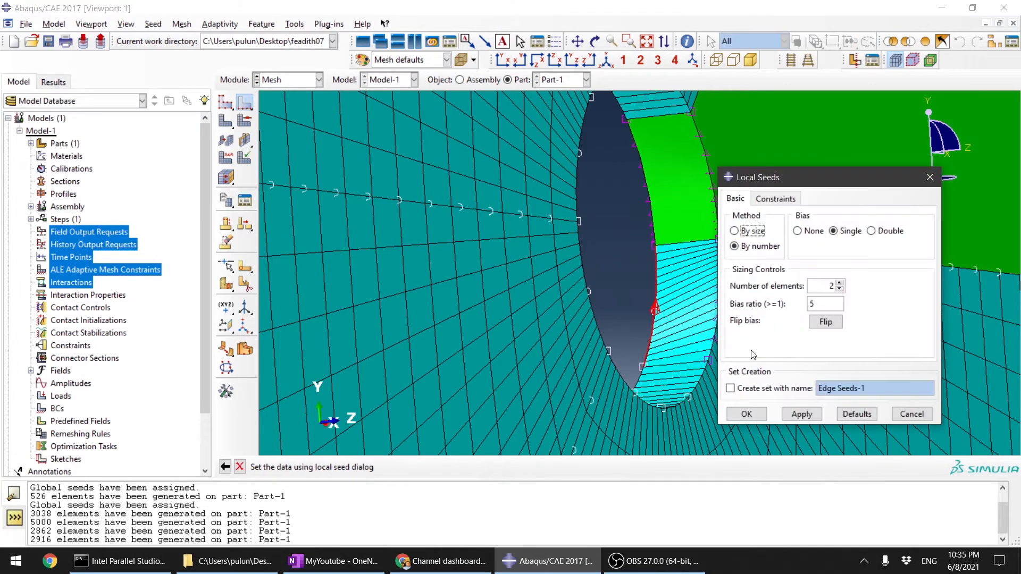
pyautogui.click(840, 284)
pyautogui.click(840, 284)
pyautogui.click(841, 284)
pyautogui.click(801, 414)
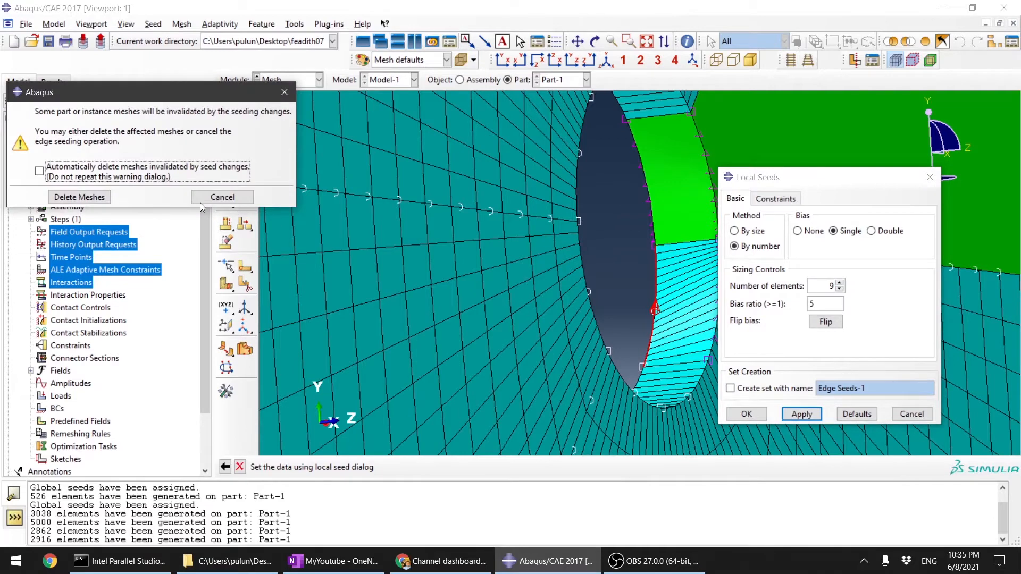
pyautogui.click(80, 197)
pyautogui.click(747, 414)
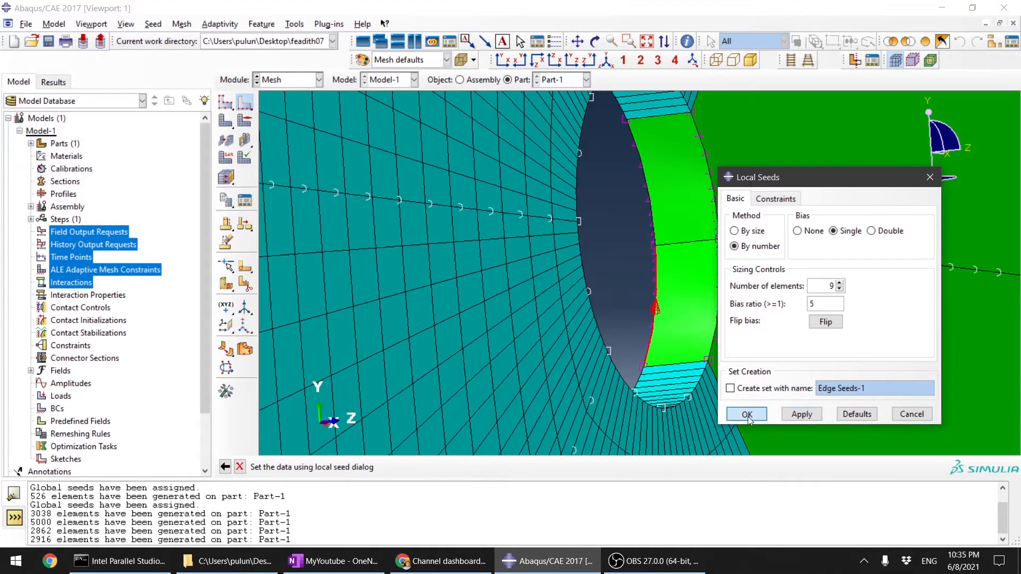
pyautogui.click(489, 467)
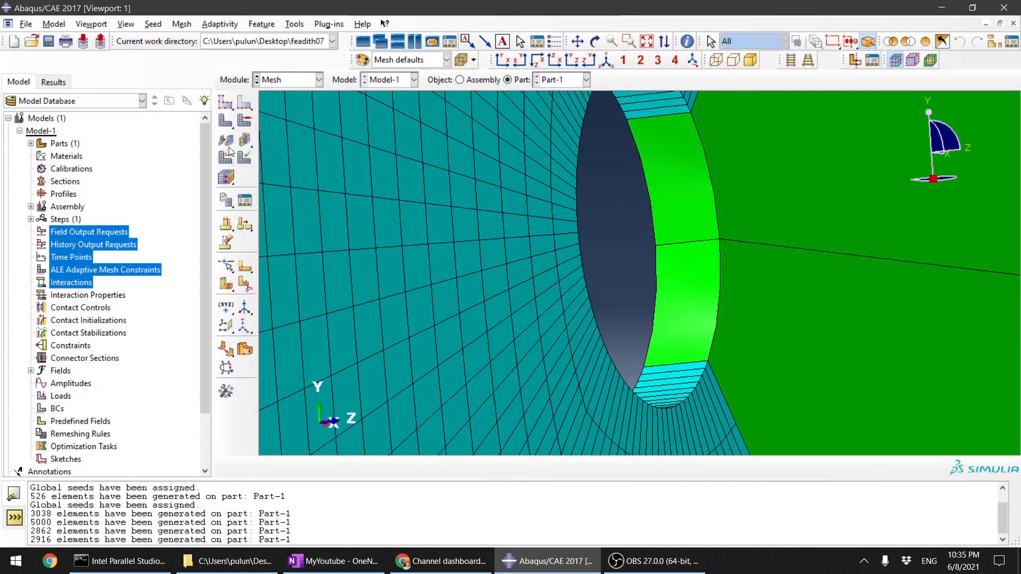
# Step: Remesh the part with the matching arc seeds on both faces and show the mesh around the hole from both sides
pyautogui.click(226, 121)
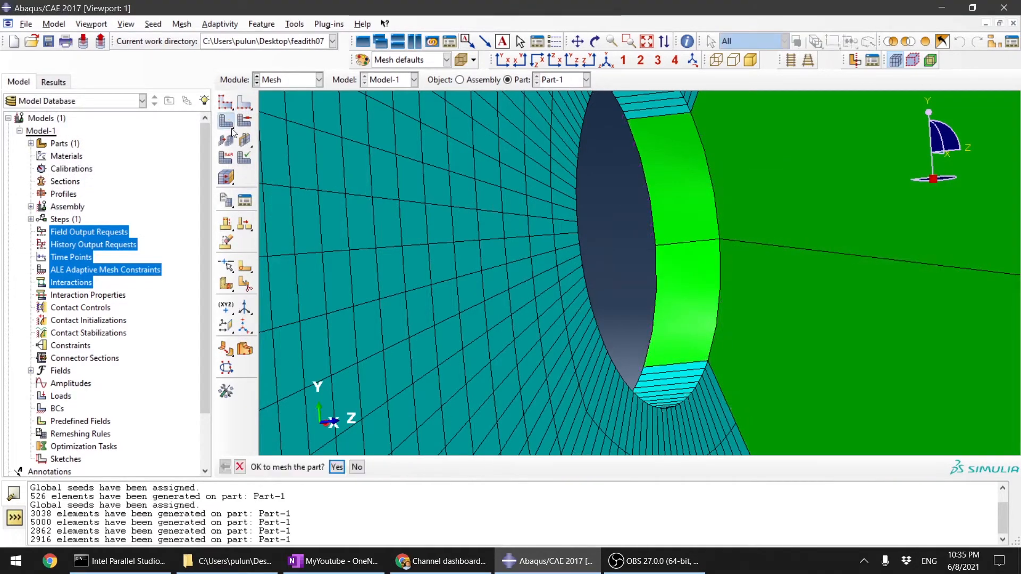
pyautogui.click(336, 468)
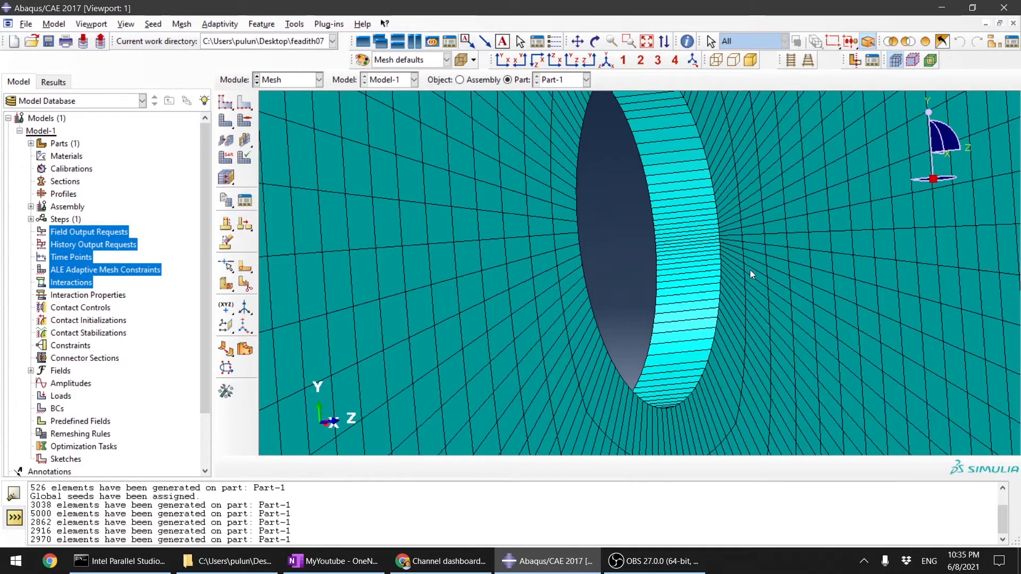
pyautogui.keyDown('ctrl'); pyautogui.keyDown('alt'); pyautogui.moveTo(731, 234); pyautogui.dragTo(707, 240); pyautogui.keyUp('alt'); pyautogui.keyUp('ctrl')
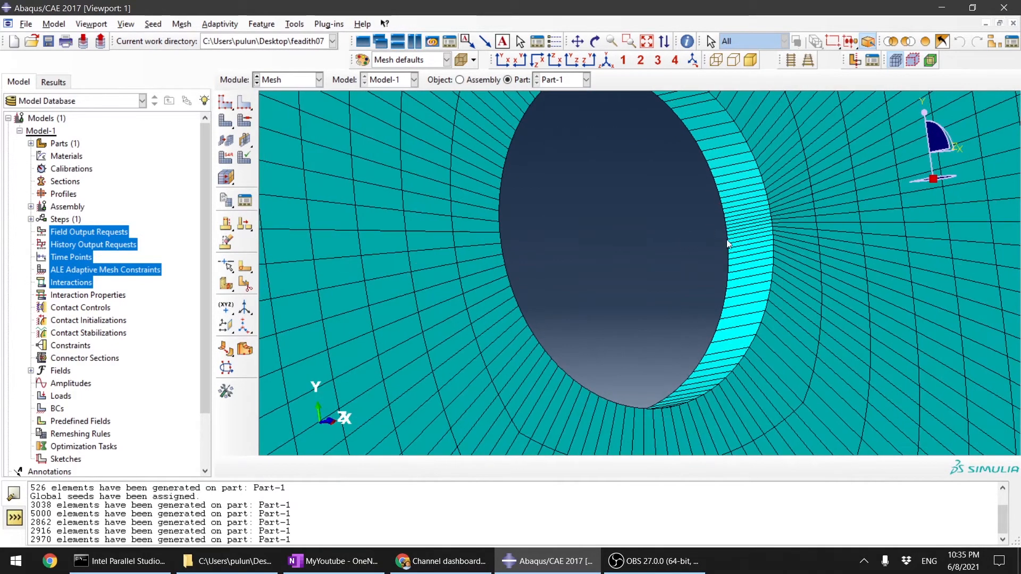
pyautogui.keyDown('ctrl'); pyautogui.keyDown('alt'); pyautogui.moveTo(766, 274); pyautogui.dragTo(427, 270); pyautogui.keyUp('alt'); pyautogui.keyUp('ctrl')
pyautogui.scroll(5, 612, 299)
pyautogui.keyDown('ctrl'); pyautogui.keyDown('alt'); pyautogui.moveTo(784, 270); pyautogui.dragTo(845, 290); pyautogui.keyUp('alt'); pyautogui.keyUp('ctrl')
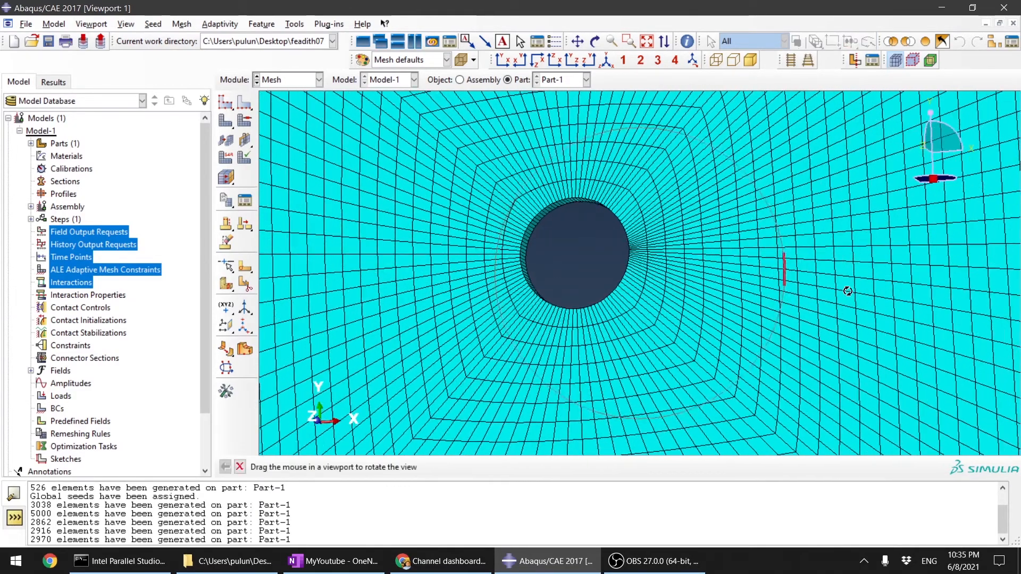
# Step: Examine how the refined mesh beside the hole spreads out towards the plate's outer edge
pyautogui.scroll(4, 609, 299)
pyautogui.keyDown('ctrl'); pyautogui.keyDown('alt'); pyautogui.moveTo(618, 302); pyautogui.dragTo(624, 320); pyautogui.keyUp('alt'); pyautogui.keyUp('ctrl')
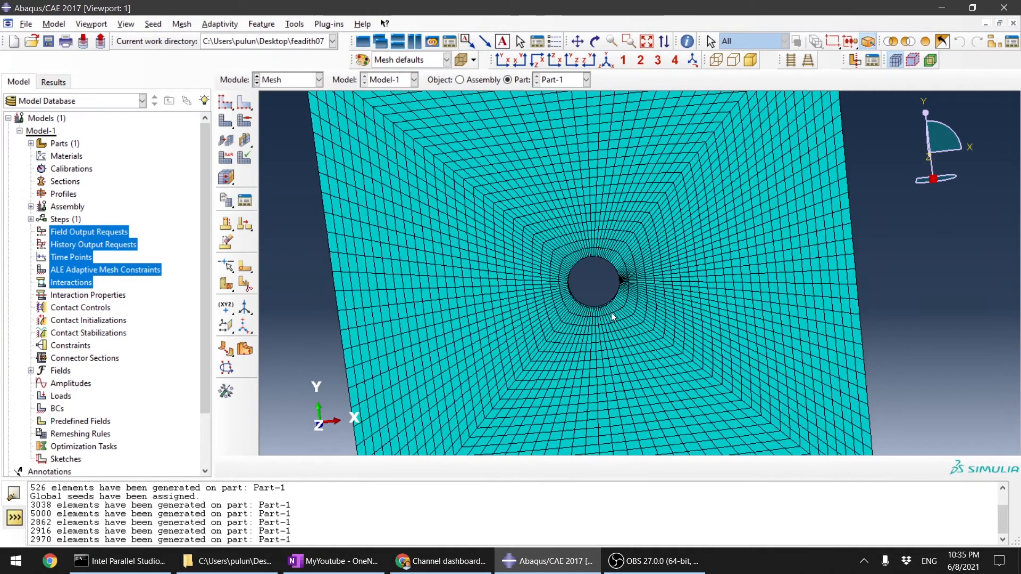
pyautogui.scroll(3, 615, 313)
pyautogui.scroll(-3, 611, 315)
pyautogui.scroll(-5, 632, 276)
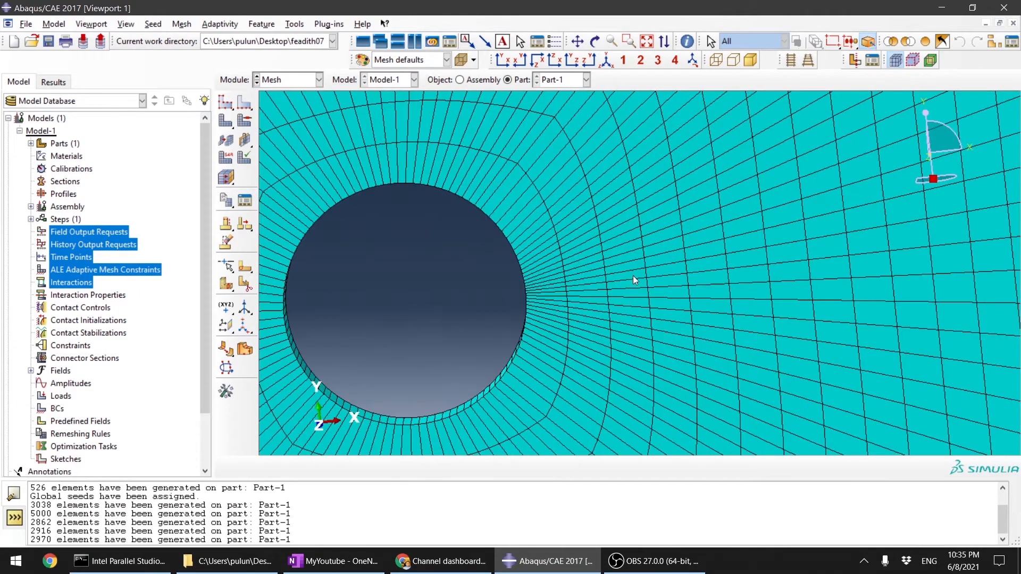
pyautogui.scroll(2, 594, 283)
pyautogui.scroll(-3, 638, 338)
pyautogui.scroll(5, 707, 303)
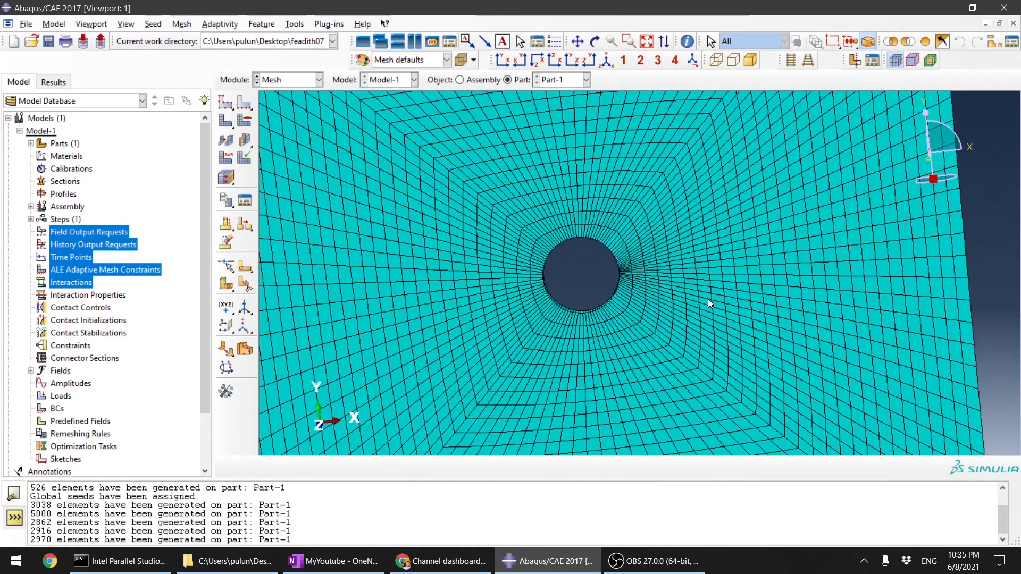
pyautogui.scroll(-3, 713, 285)
pyautogui.scroll(2, 611, 258)
pyautogui.scroll(-2, 490, 258)
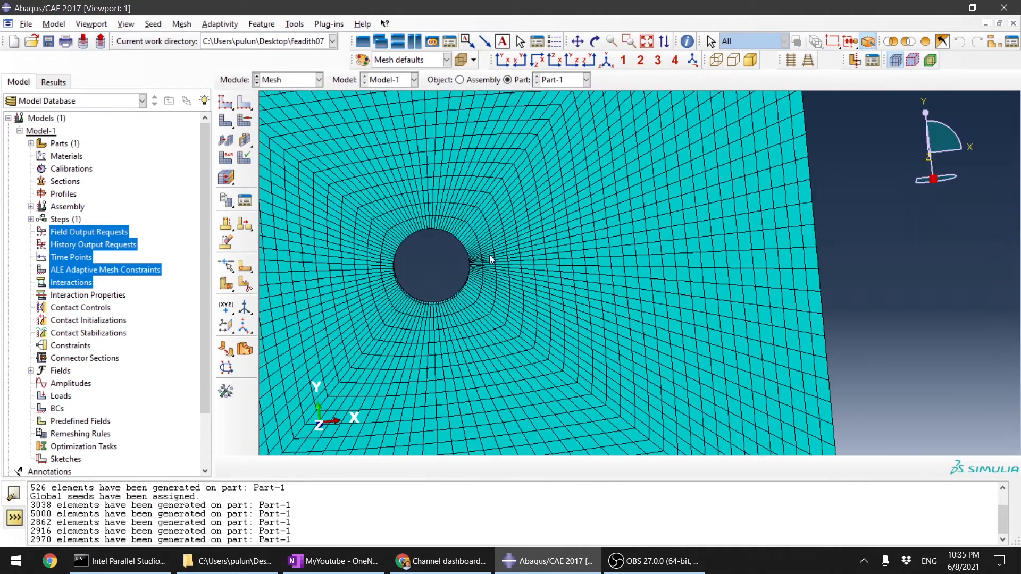
pyautogui.scroll(-3, 414, 251)
pyautogui.scroll(2, 450, 249)
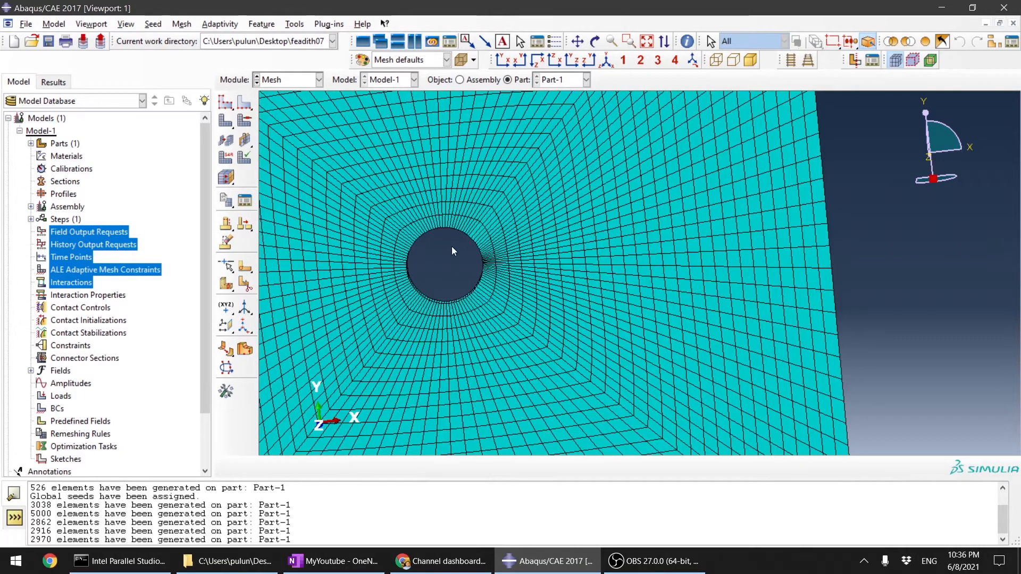
# Step: Seed the radial partition edge beside the refined arcs with 30 elements, single bias towards the hole and ratio 5, deleting the affected meshes
pyautogui.click(245, 102)
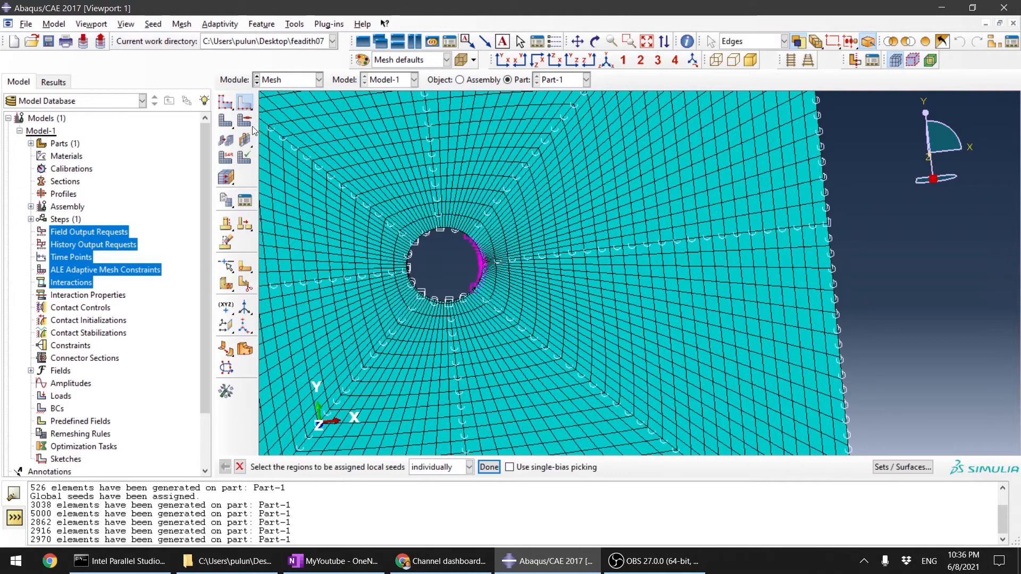
pyautogui.scroll(-2, 530, 277)
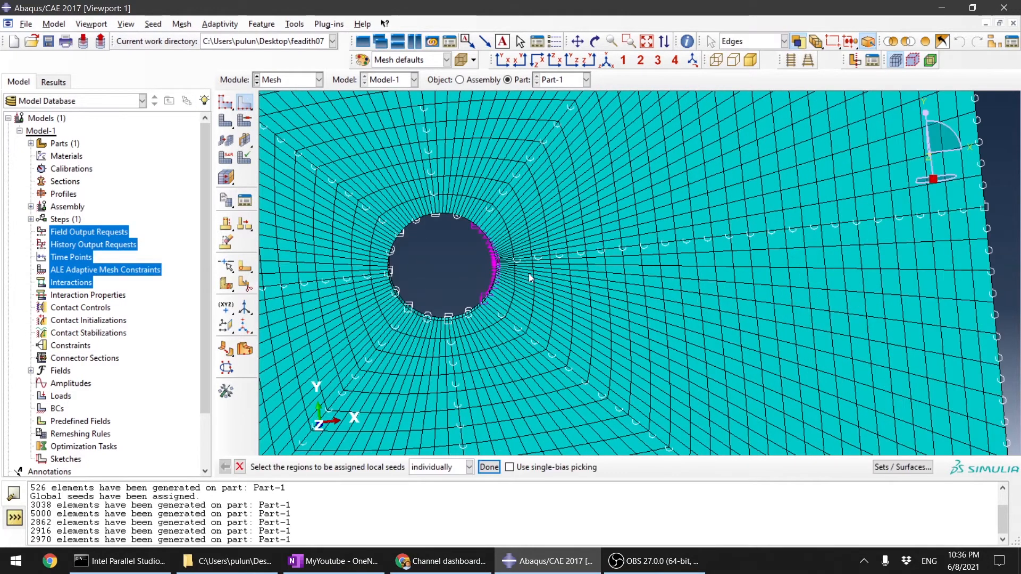
pyautogui.click(614, 249)
pyautogui.click(493, 468)
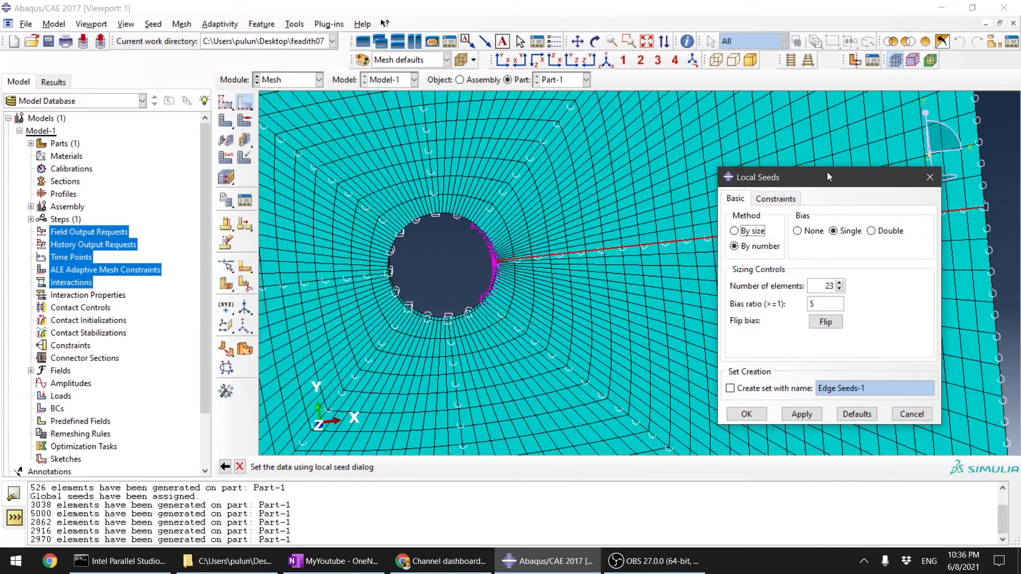
pyautogui.moveTo(830, 178); pyautogui.dragTo(716, 271)
pyautogui.click(639, 415)
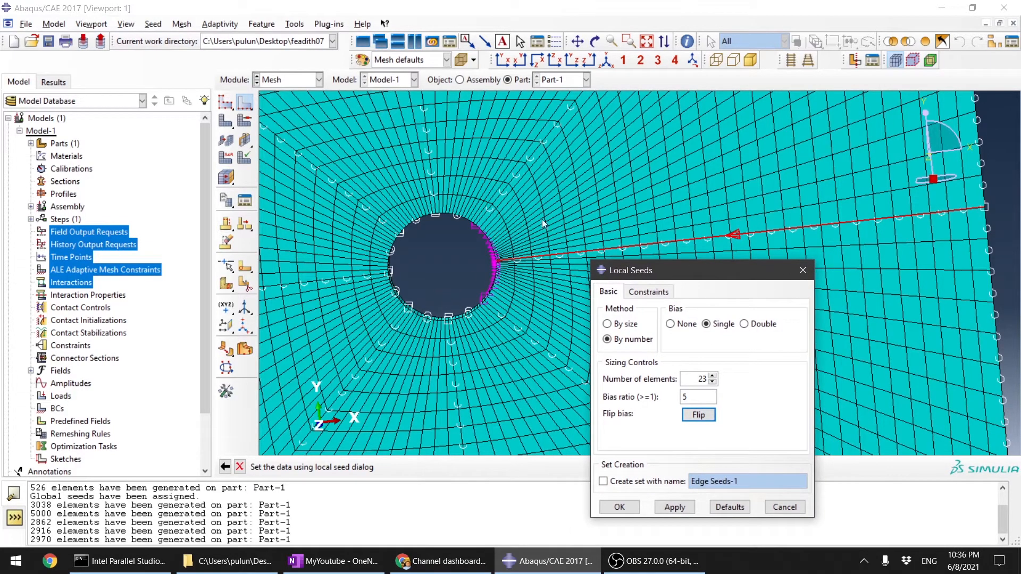
pyautogui.click(713, 376)
pyautogui.click(713, 376)
pyautogui.click(713, 377)
pyautogui.click(687, 509)
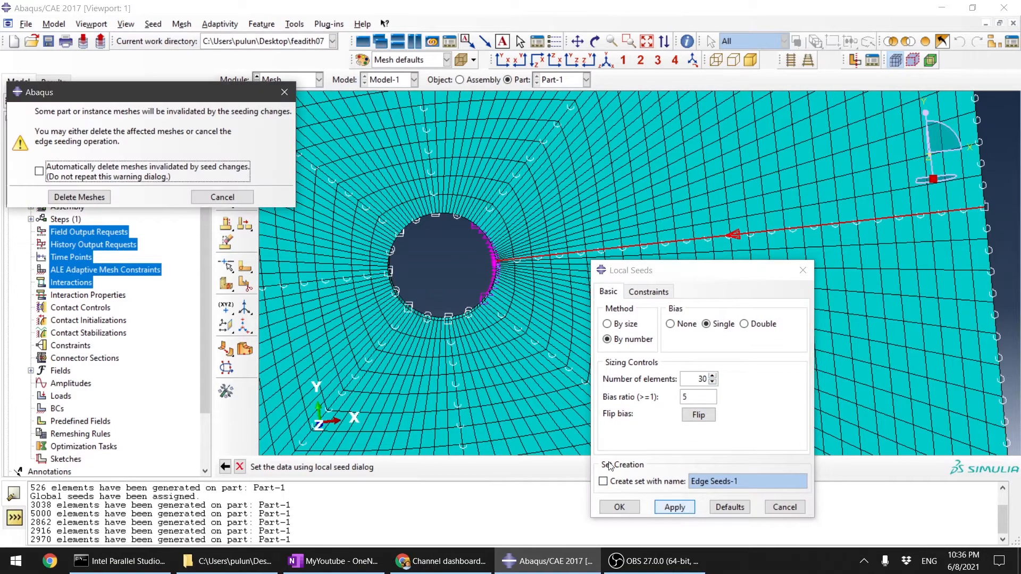
pyautogui.click(79, 198)
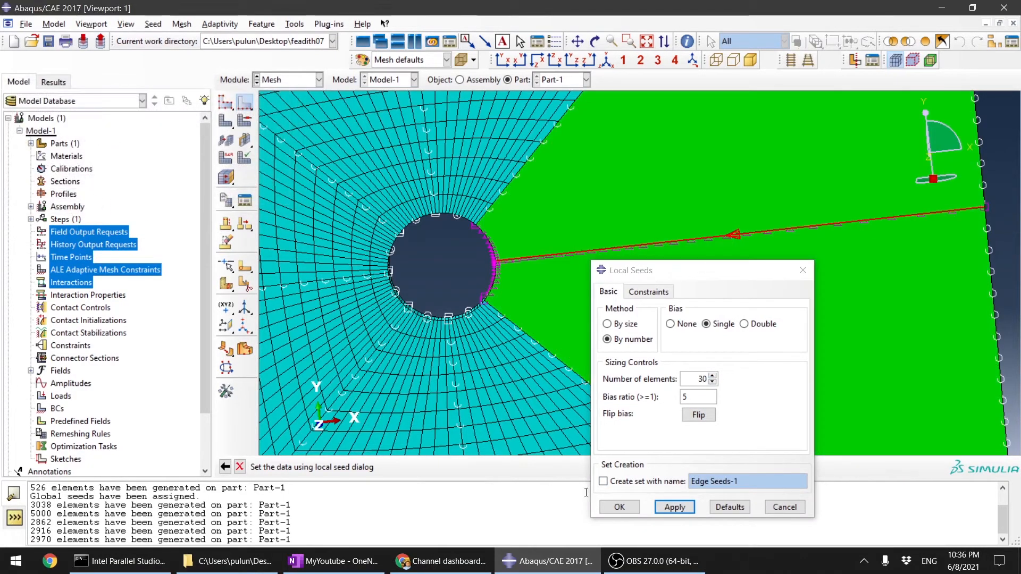
# Step: Finish the biased radial edge seeding and remesh the part
pyautogui.click(617, 508)
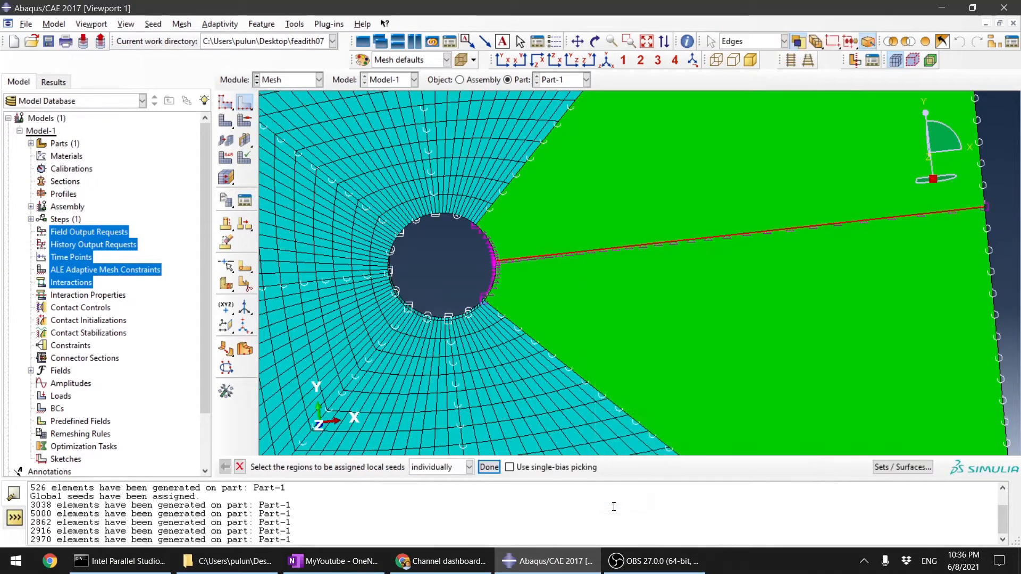
pyautogui.click(489, 467)
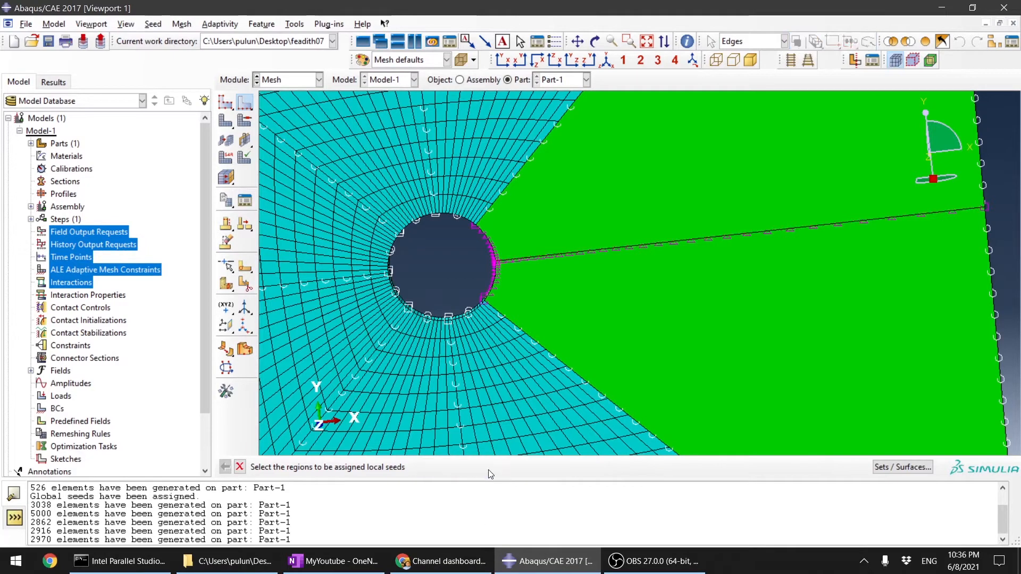
pyautogui.click(224, 124)
pyautogui.click(338, 468)
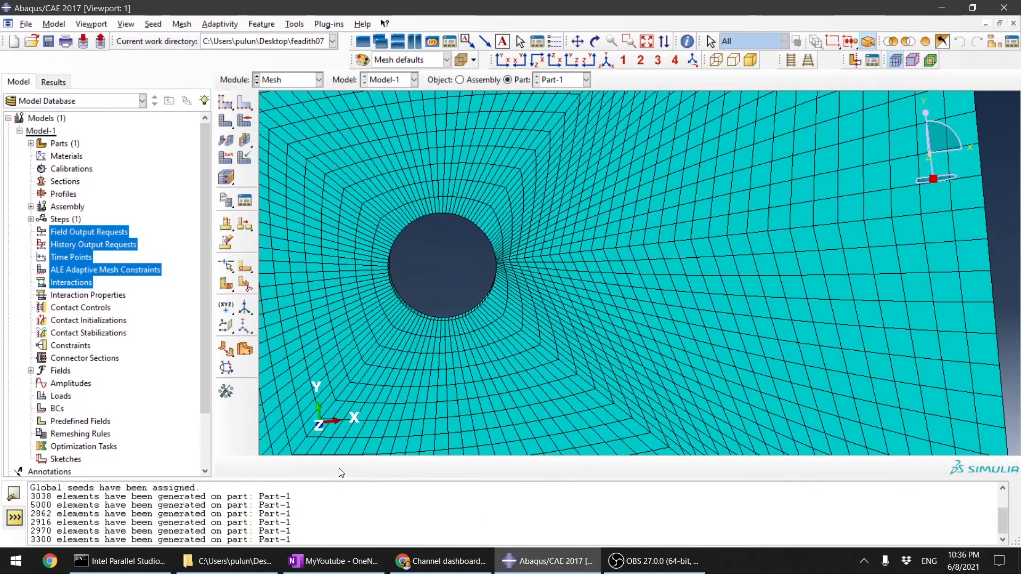
# Step: Examine the remeshed plate around the hole and out to its edges from several zoom levels and angles
pyautogui.scroll(3, 477, 260)
pyautogui.scroll(-5, 470, 260)
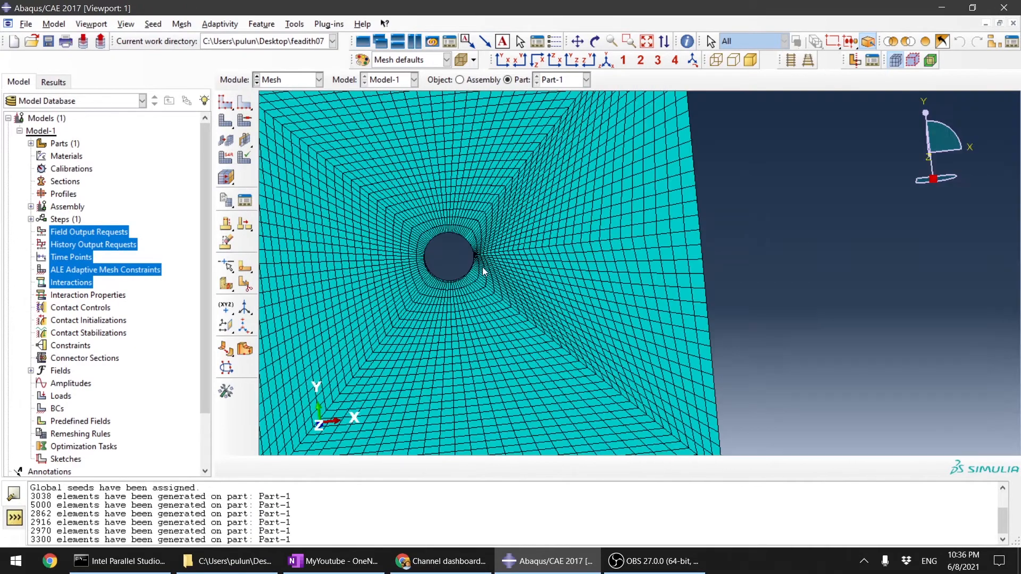
pyautogui.scroll(2, 577, 257)
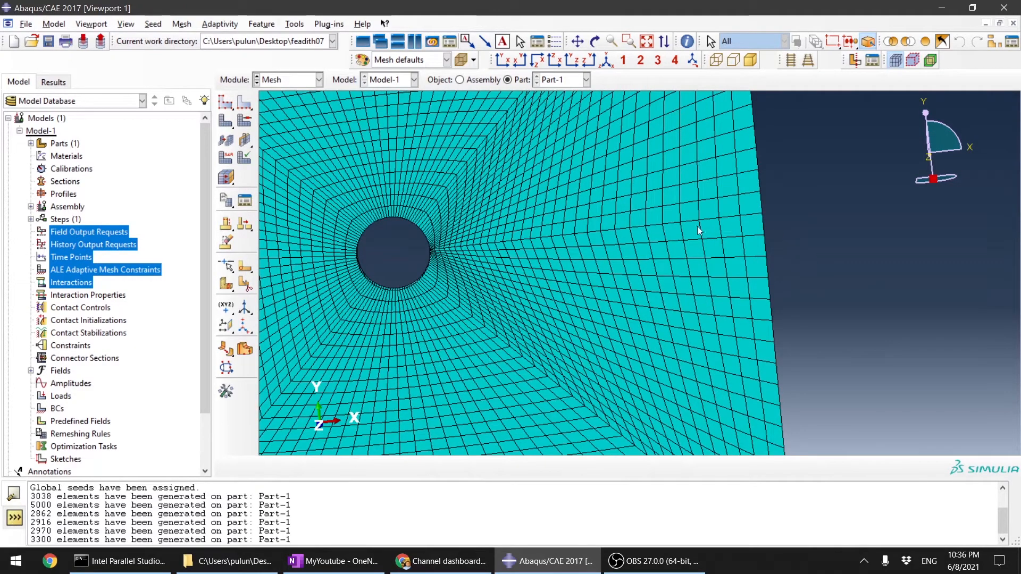
pyautogui.scroll(5, 409, 253)
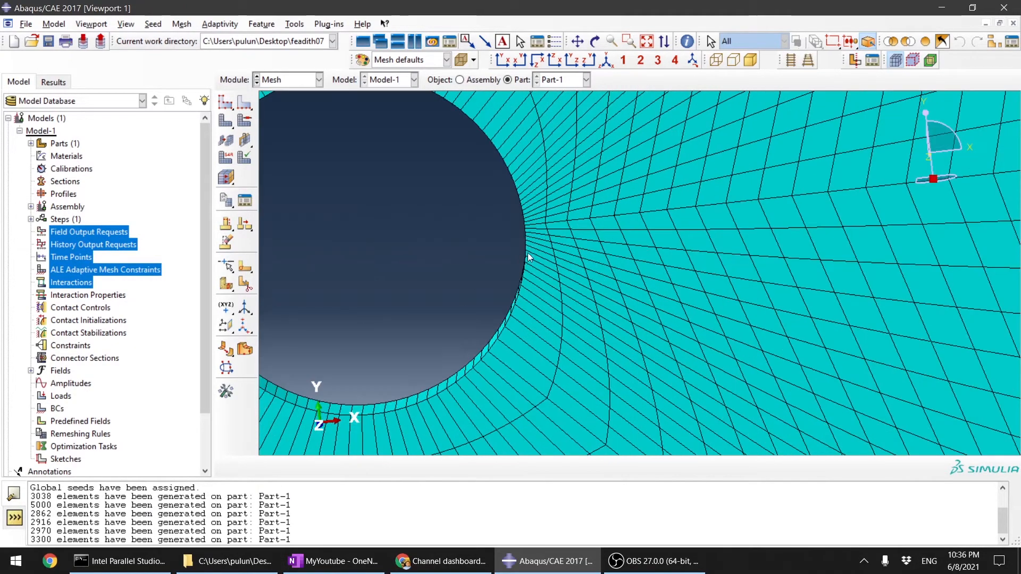
pyautogui.scroll(-5, 537, 232)
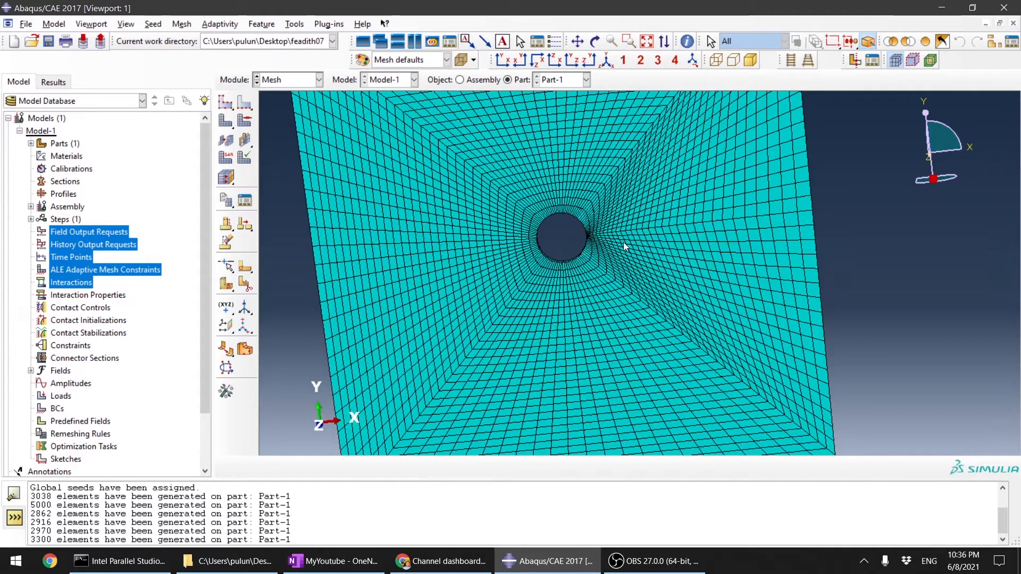
pyautogui.scroll(-5, 755, 299)
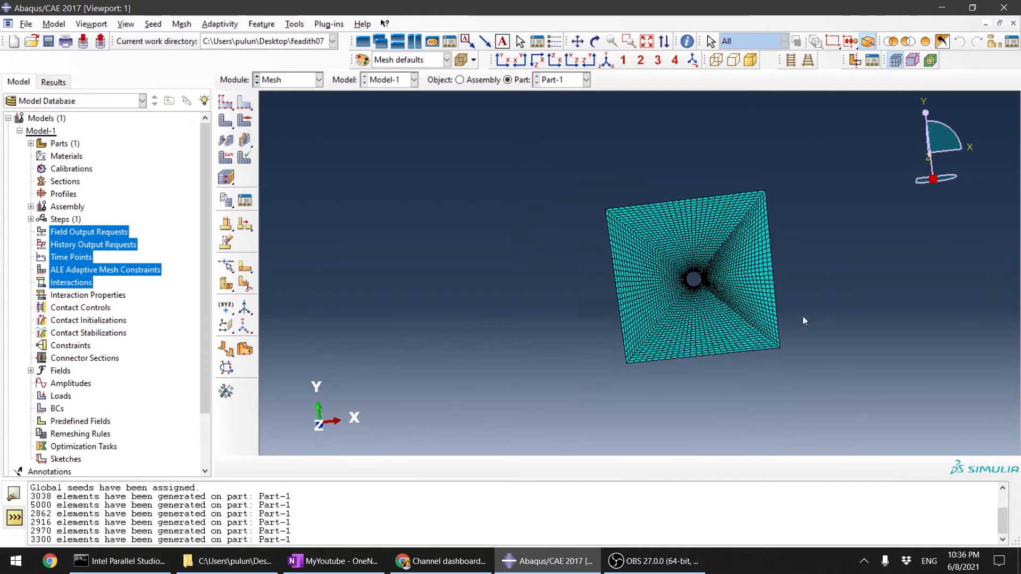
pyautogui.scroll(5, 804, 321)
pyautogui.keyDown('ctrl'); pyautogui.keyDown('alt'); pyautogui.moveTo(601, 171); pyautogui.dragTo(525, 125); pyautogui.keyUp('alt'); pyautogui.keyUp('ctrl')
pyautogui.scroll(5, 525, 123)
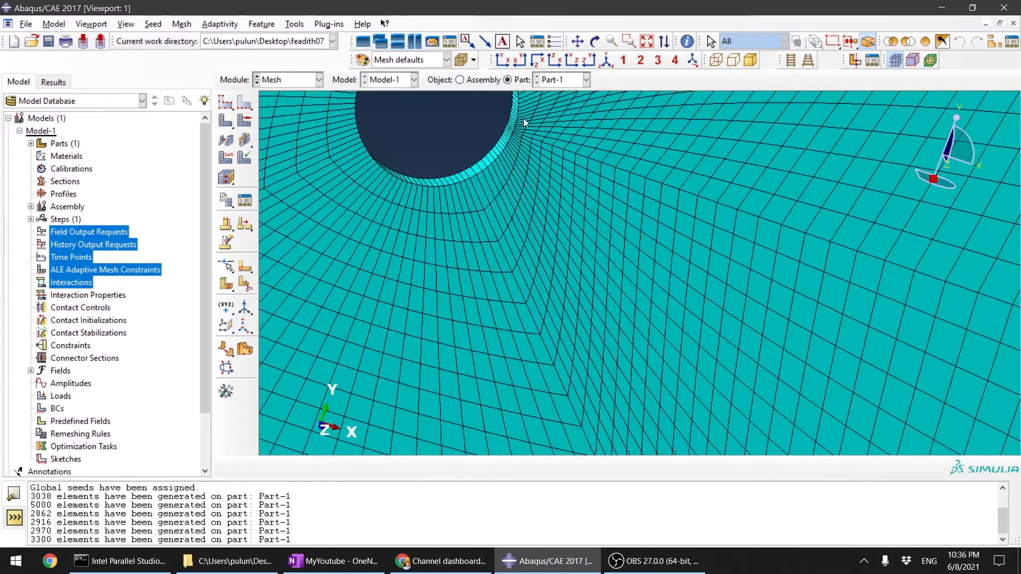
pyautogui.scroll(3, 524, 122)
pyautogui.scroll(-5, 598, 275)
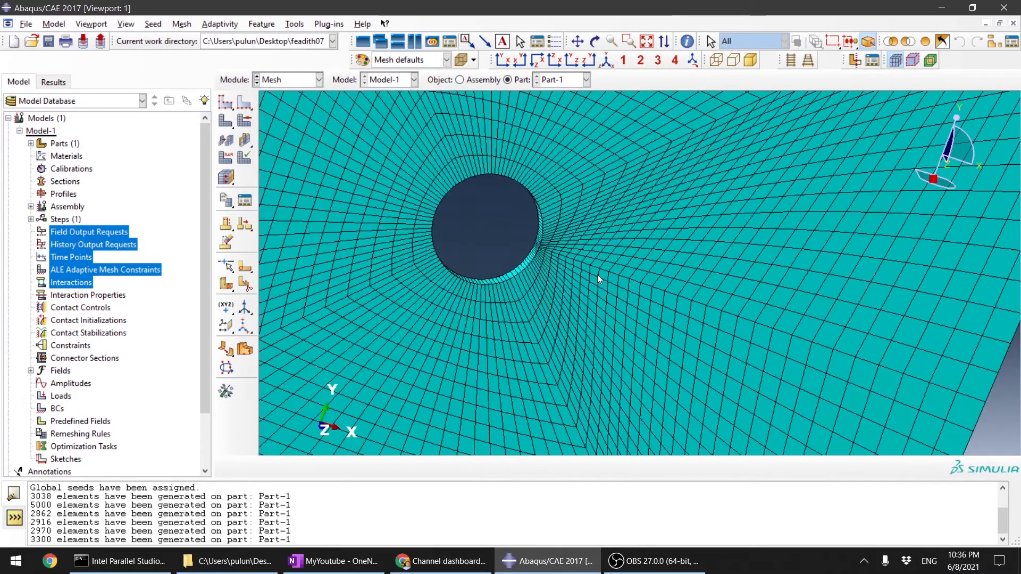
pyautogui.keyDown('ctrl'); pyautogui.keyDown('alt'); pyautogui.moveTo(598, 274); pyautogui.dragTo(515, 309); pyautogui.keyUp('alt'); pyautogui.keyUp('ctrl')
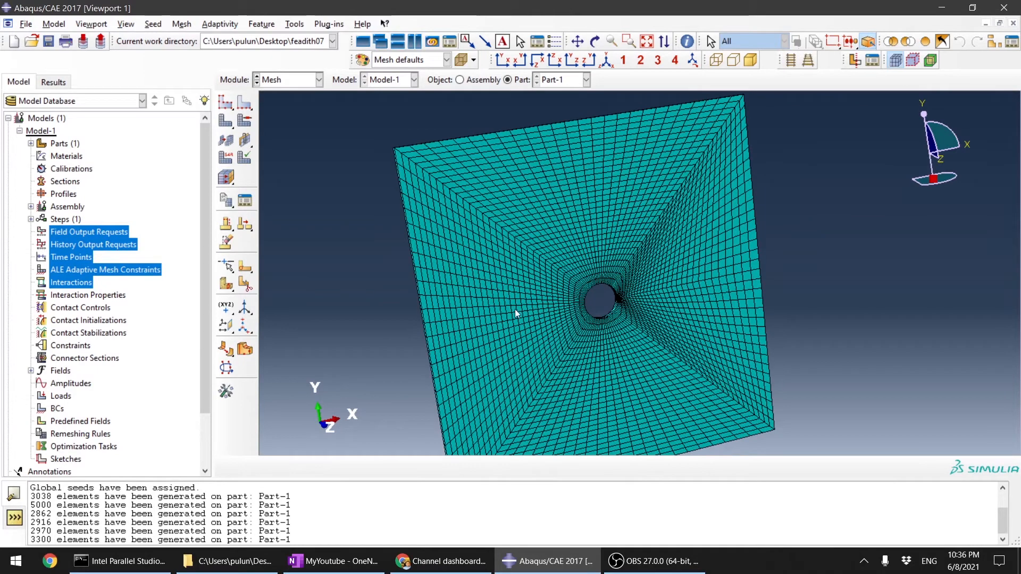
# Step: In the Property module, create an isotropic elastic material with Young's modulus 70000 and Poisson's ratio 0.3
pyautogui.click(310, 81)
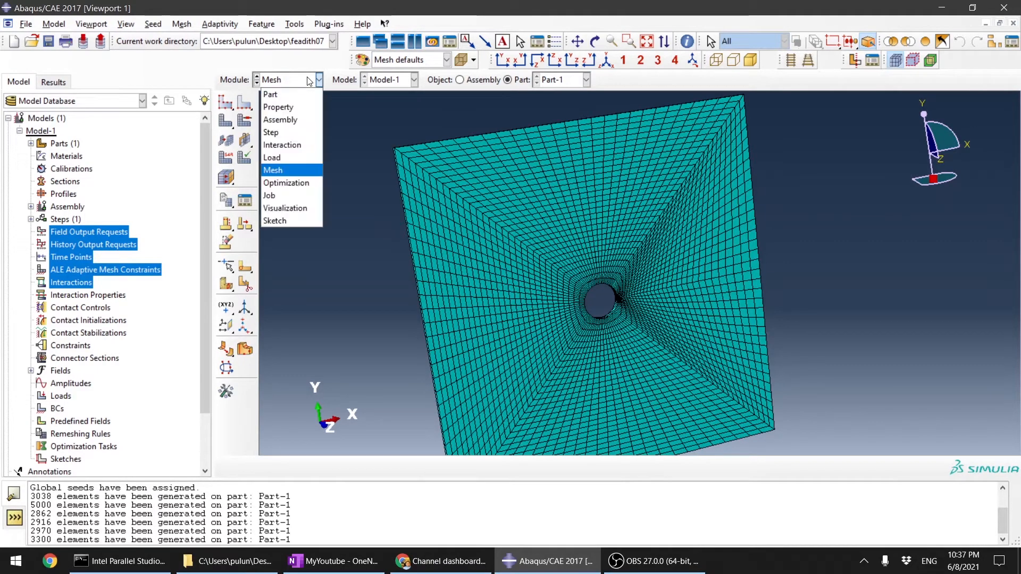
pyautogui.click(268, 105)
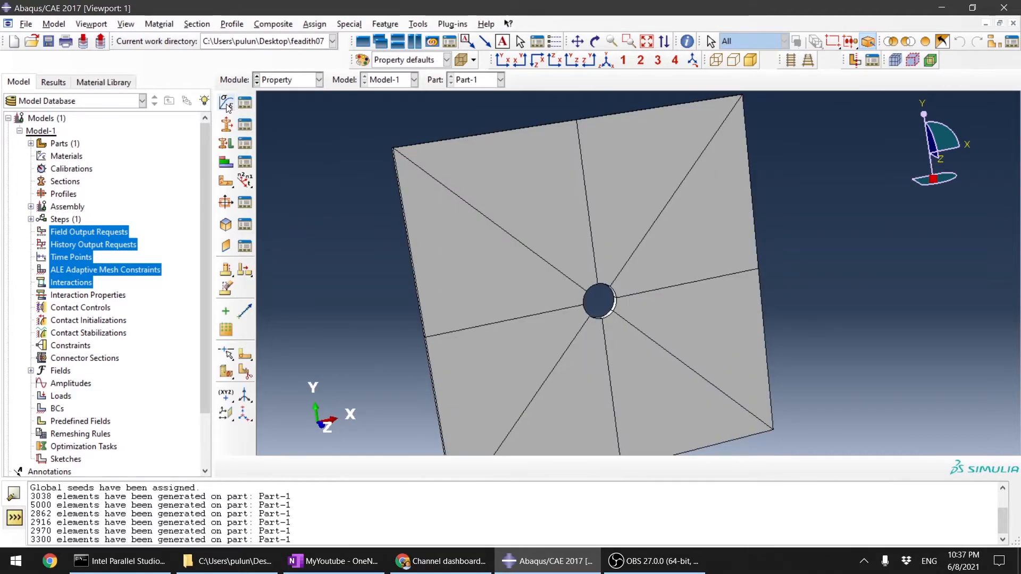
pyautogui.click(227, 104)
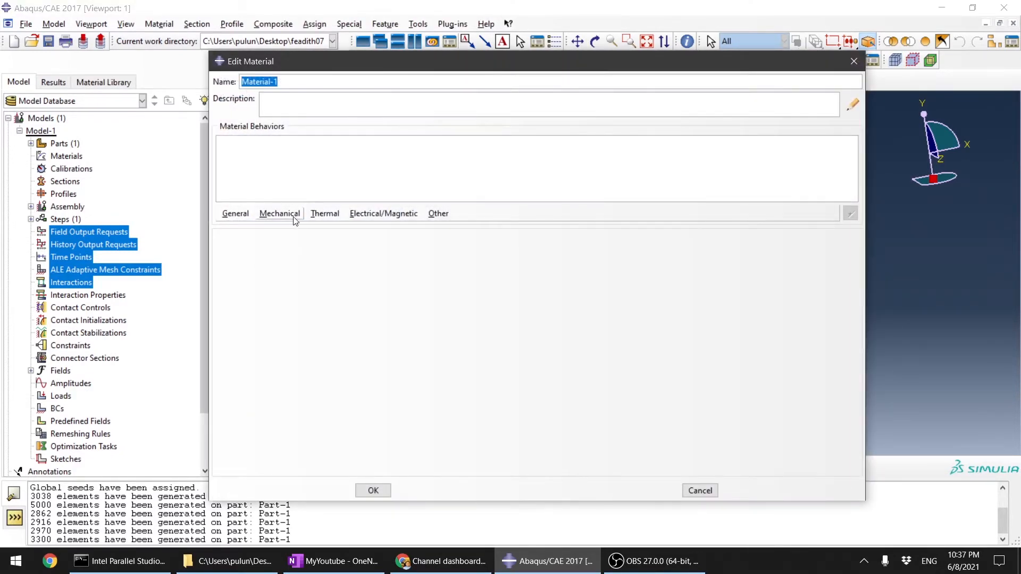
pyautogui.click(293, 216)
pyautogui.moveTo(295, 227)
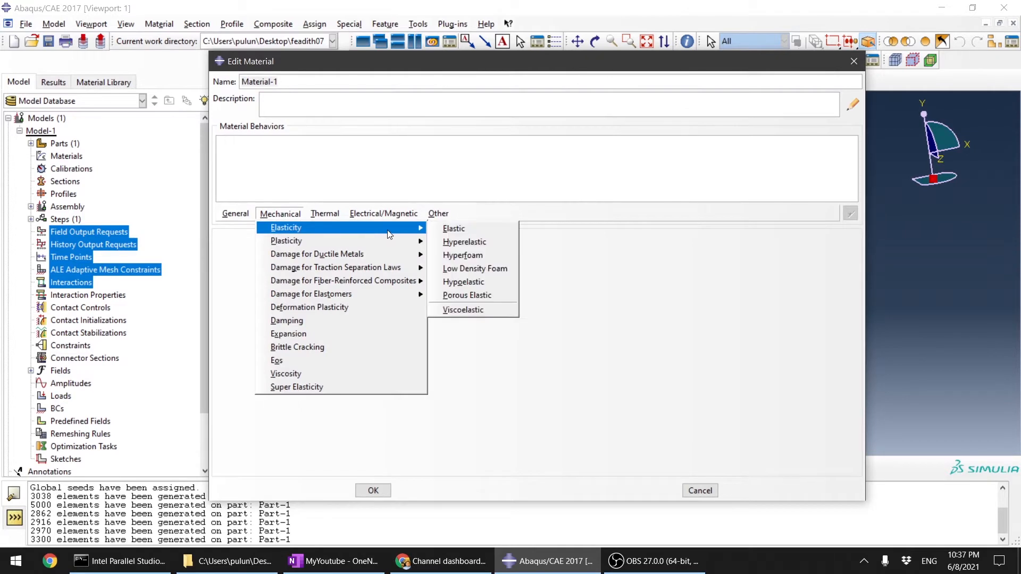
pyautogui.click(453, 229)
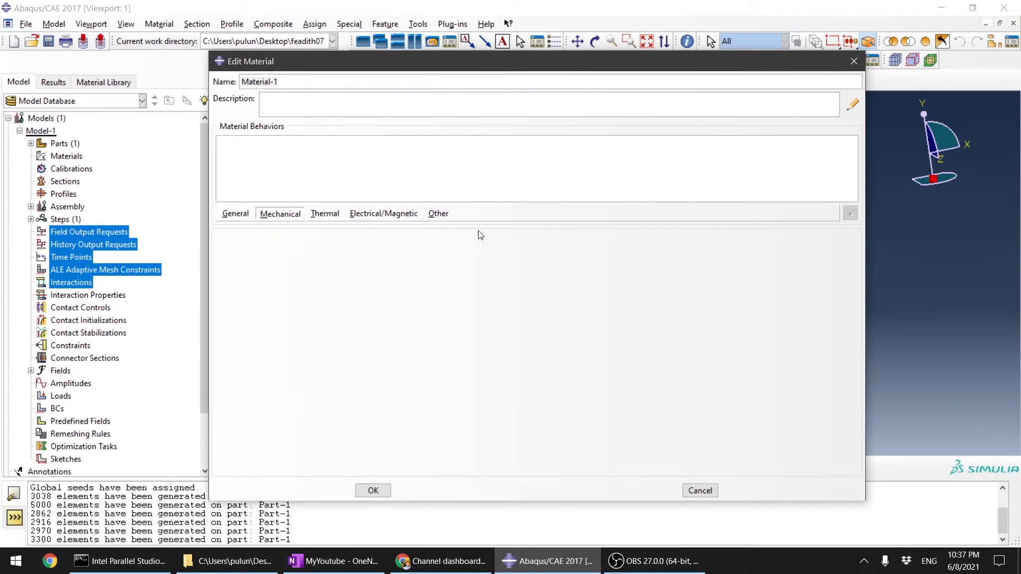
pyautogui.click(278, 395)
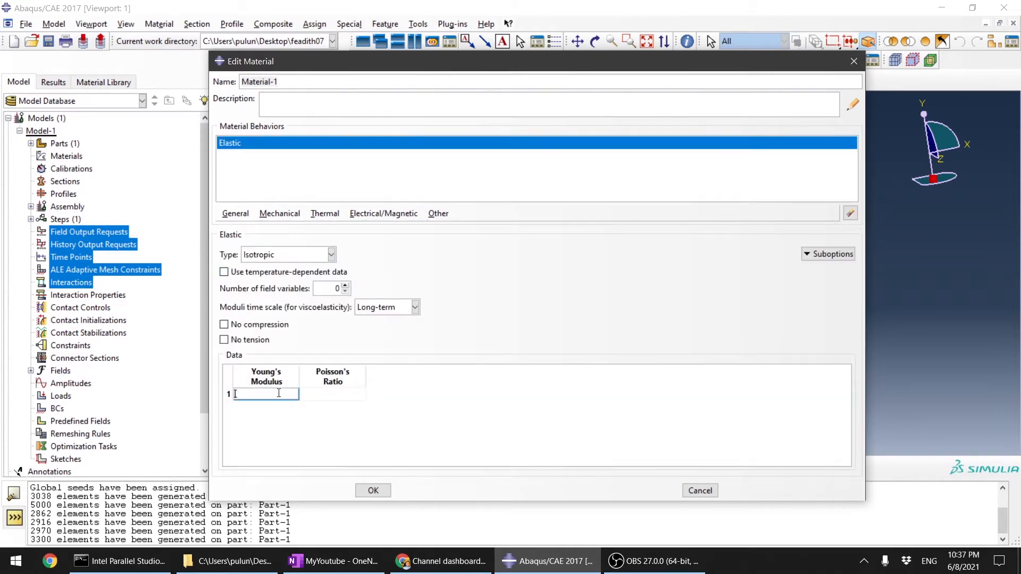
pyautogui.write('70000')
pyautogui.press('Tab')
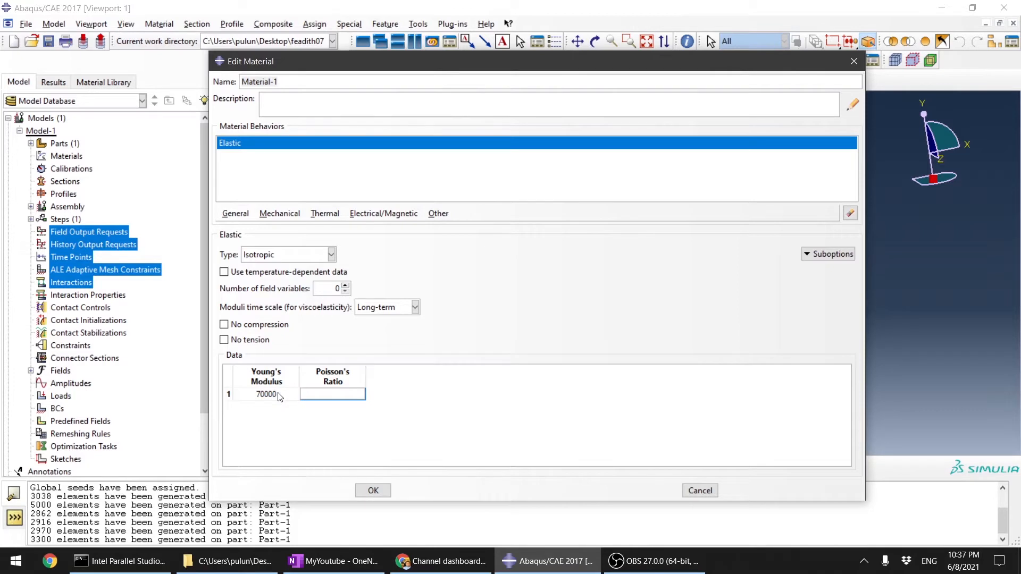
pyautogui.press('Return')
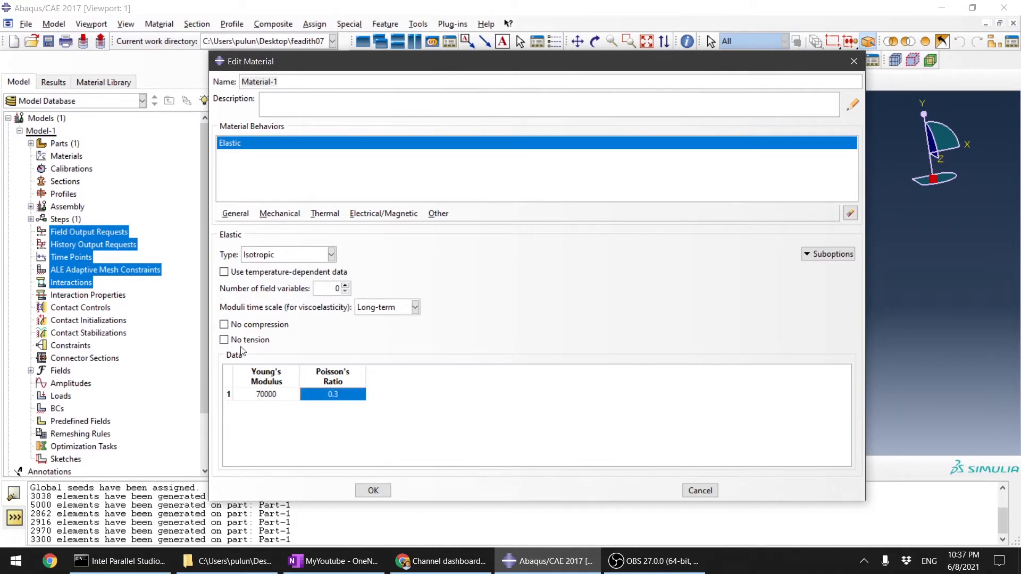
pyautogui.click(387, 492)
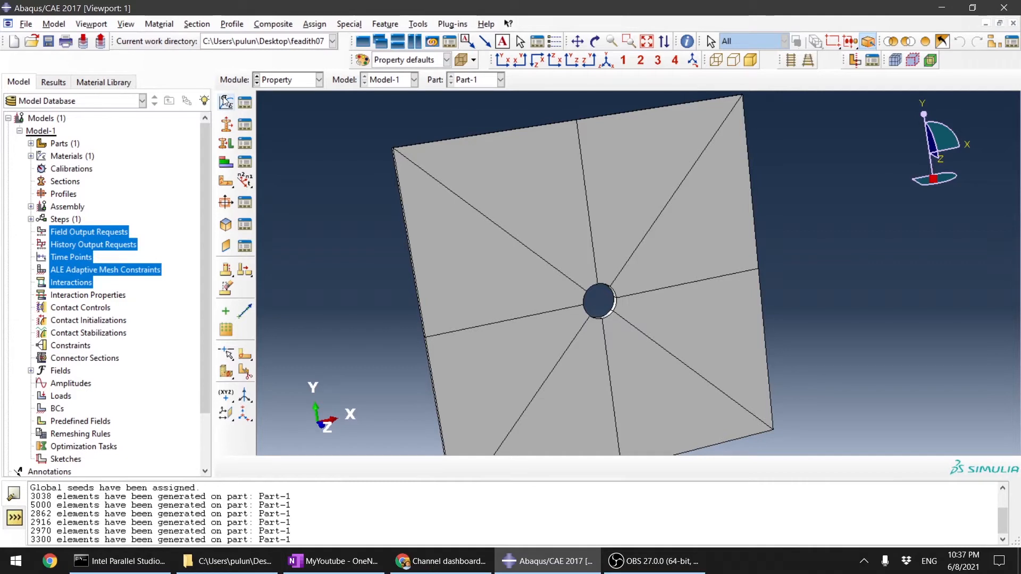
# Step: Create a solid homogeneous section that uses Material-1
pyautogui.click(226, 125)
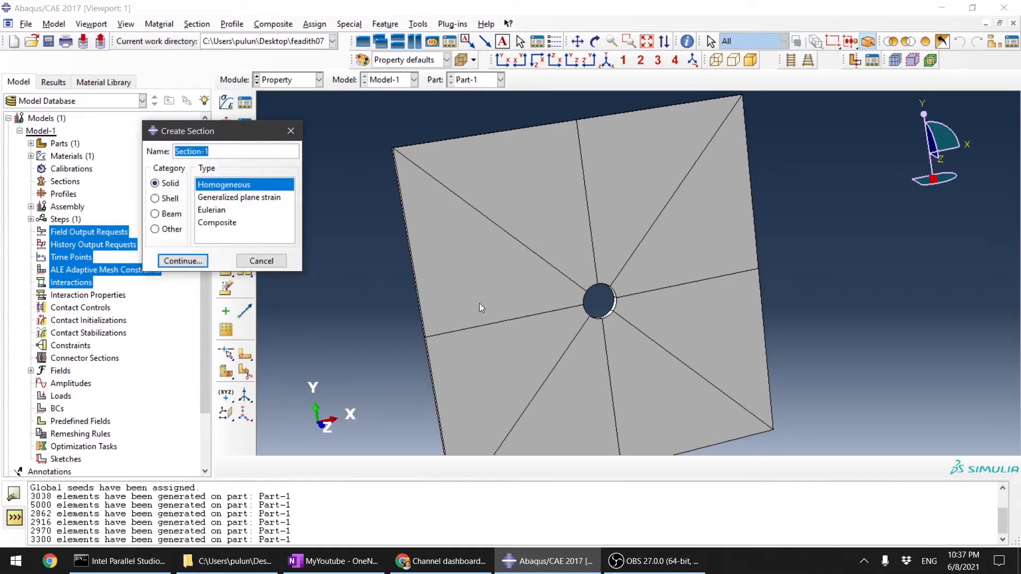
pyautogui.click(155, 183)
pyautogui.click(218, 223)
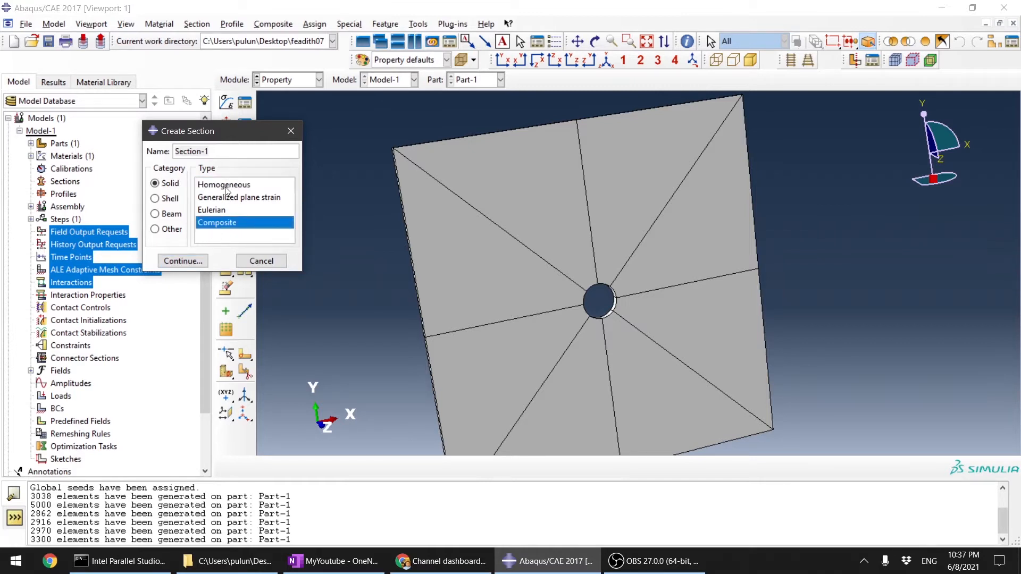
pyautogui.click(226, 185)
pyautogui.click(180, 262)
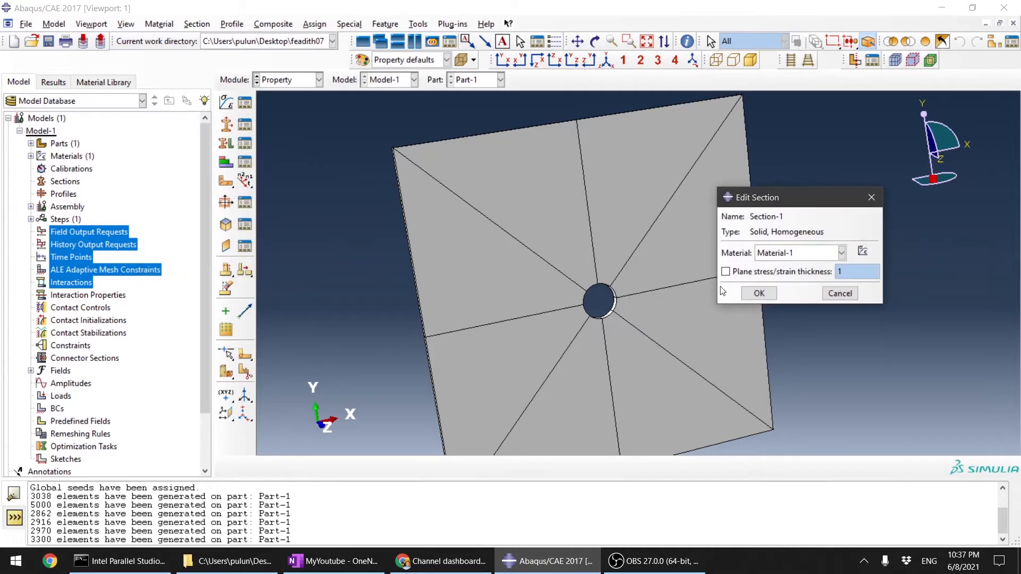
pyautogui.click(759, 294)
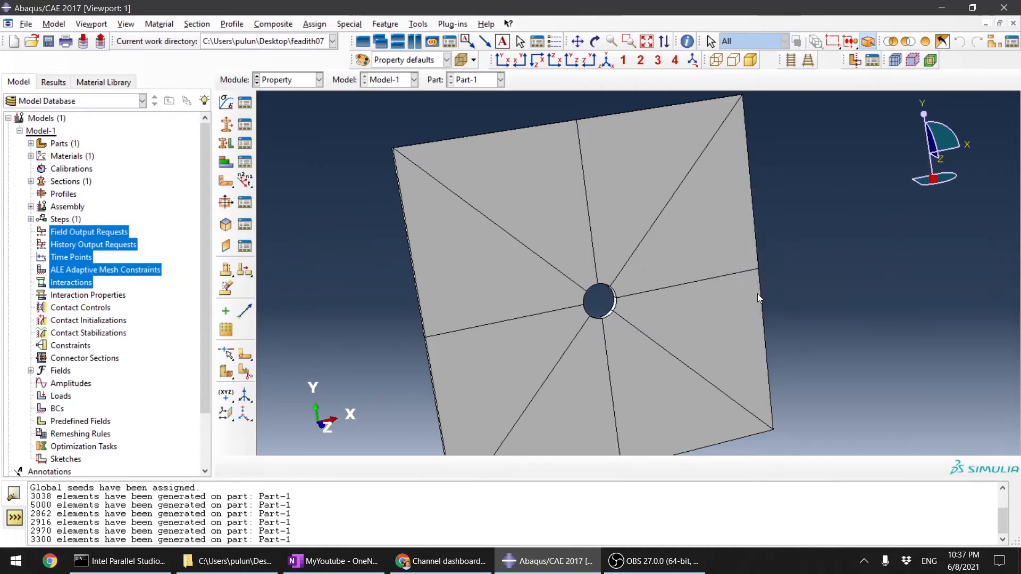
# Step: Review the defined section and material in their managers
pyautogui.click(245, 126)
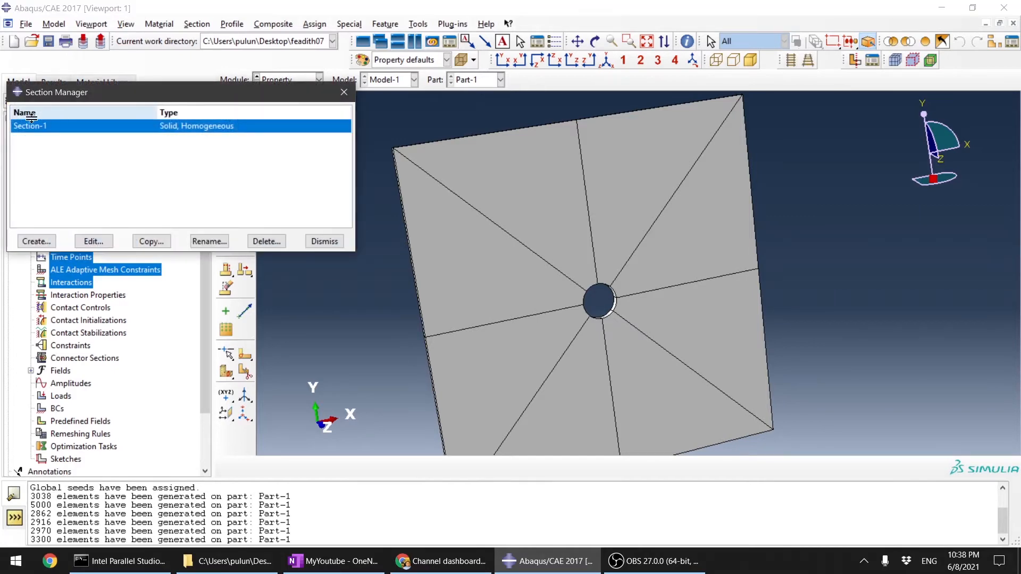
pyautogui.click(325, 242)
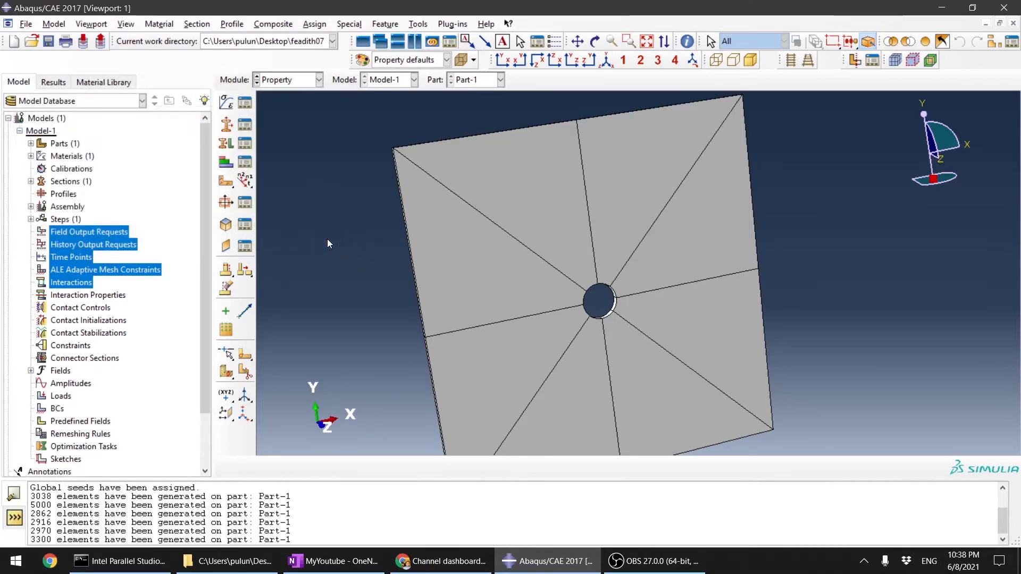
pyautogui.click(246, 103)
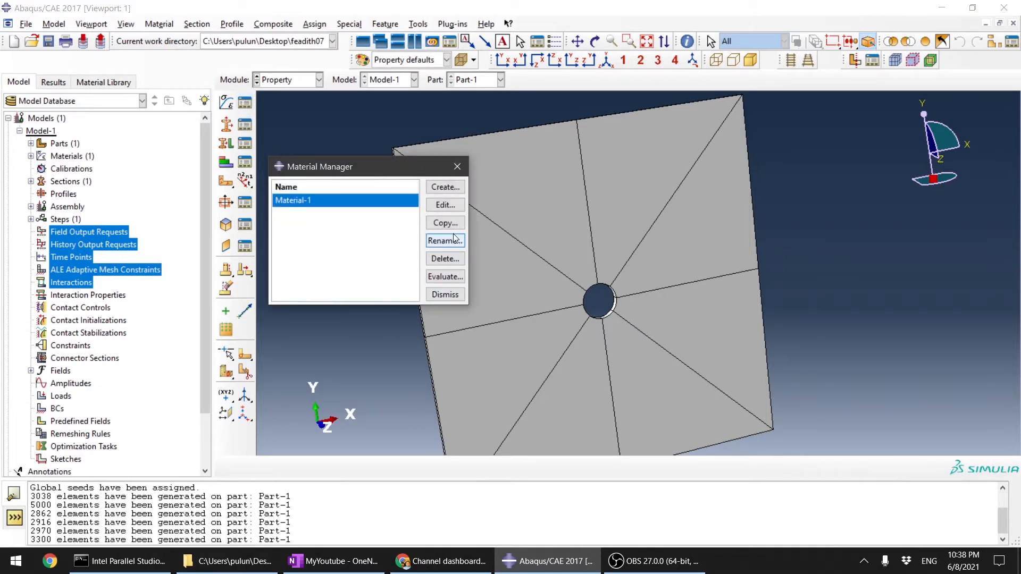
pyautogui.click(445, 294)
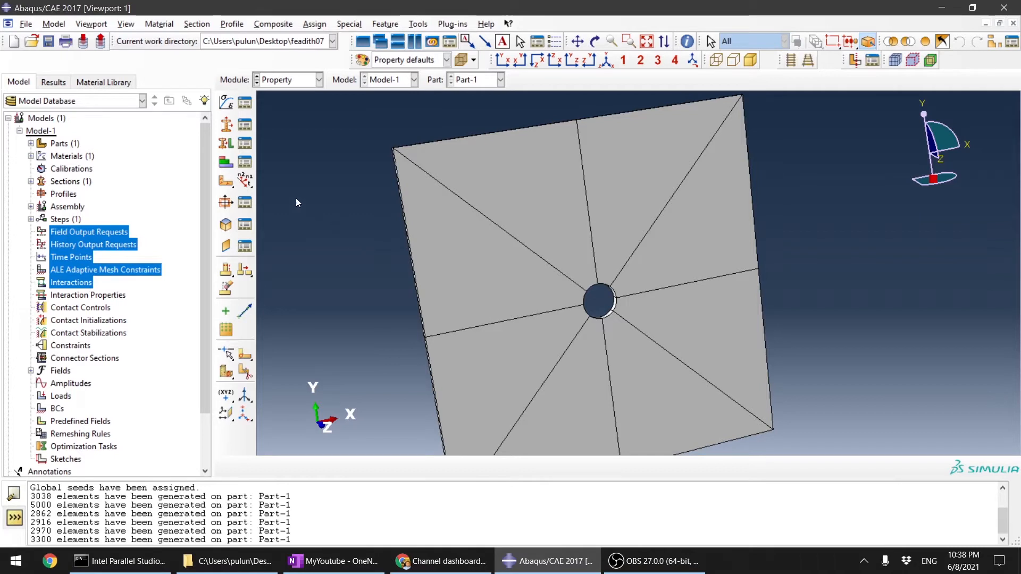
# Step: Assign Section-1 to all regions of the plate and end the section assignment
pyautogui.click(227, 145)
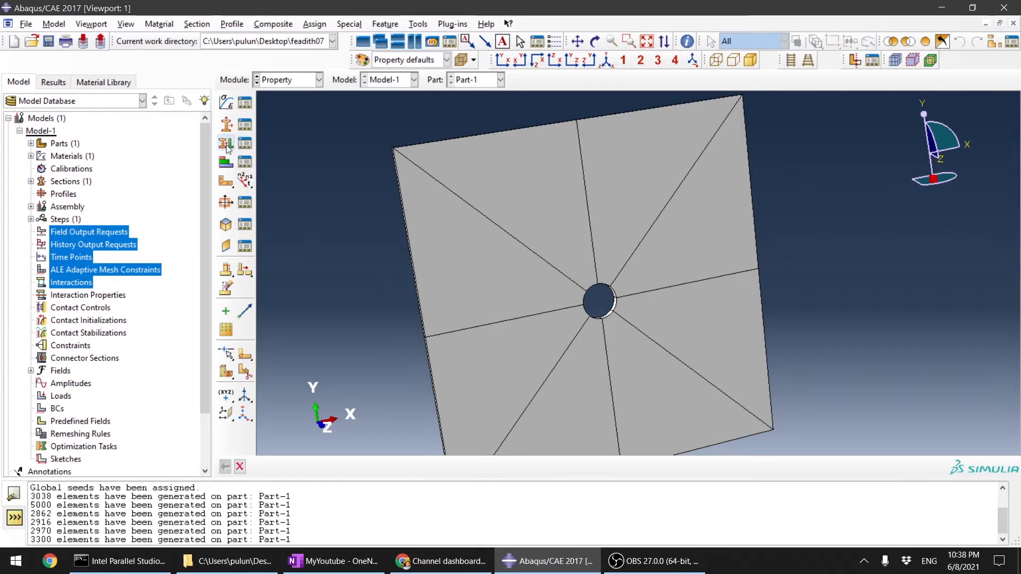
pyautogui.scroll(-3, 440, 248)
pyautogui.moveTo(380, 183); pyautogui.dragTo(690, 410)
pyautogui.click(531, 467)
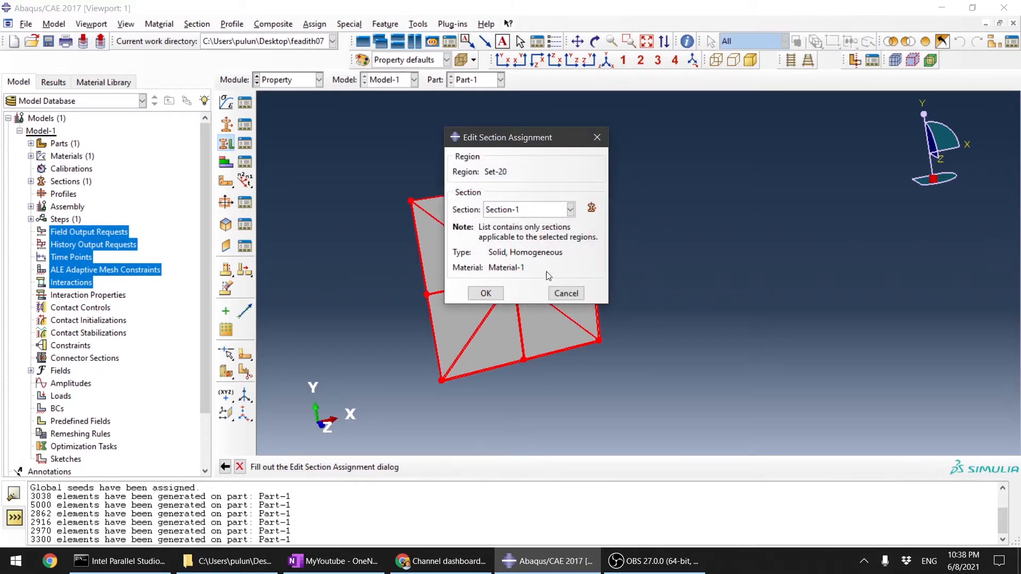
pyautogui.click(539, 211)
pyautogui.click(540, 210)
pyautogui.click(485, 294)
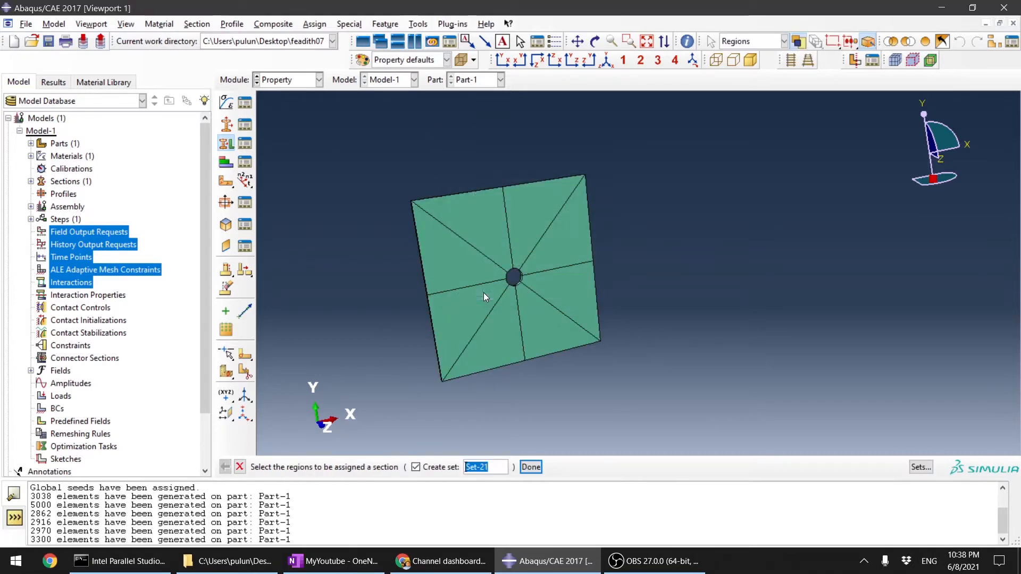
pyautogui.click(240, 467)
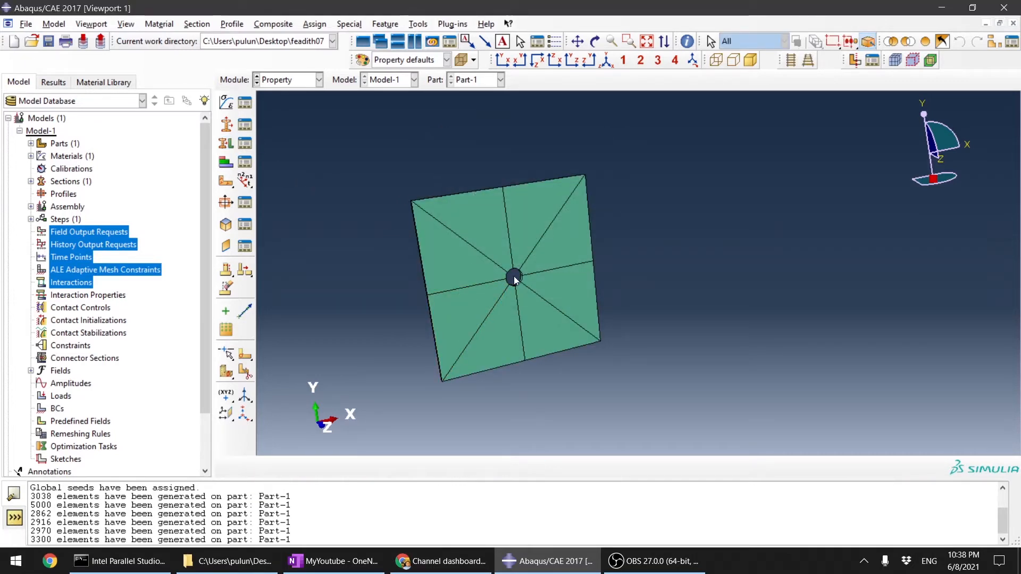
pyautogui.scroll(-2, 454, 241)
pyautogui.scroll(3, 558, 292)
pyautogui.scroll(-2, 515, 321)
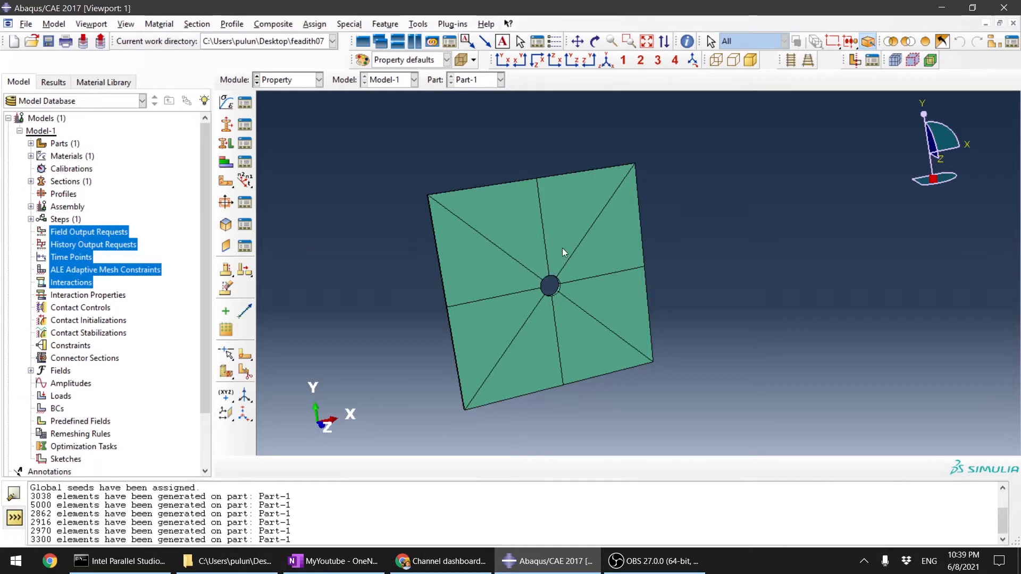
pyautogui.scroll(2, 477, 242)
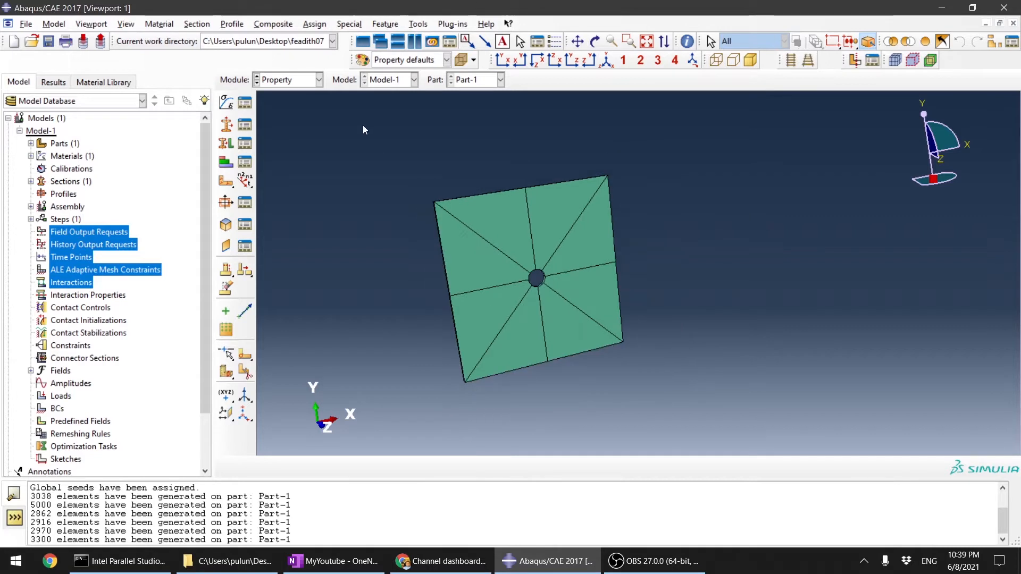
# Step: In the Assembly module, create a dependent instance of Part-1 and enable auto-offset from other instances for a second one
pyautogui.click(292, 79)
pyautogui.click(292, 120)
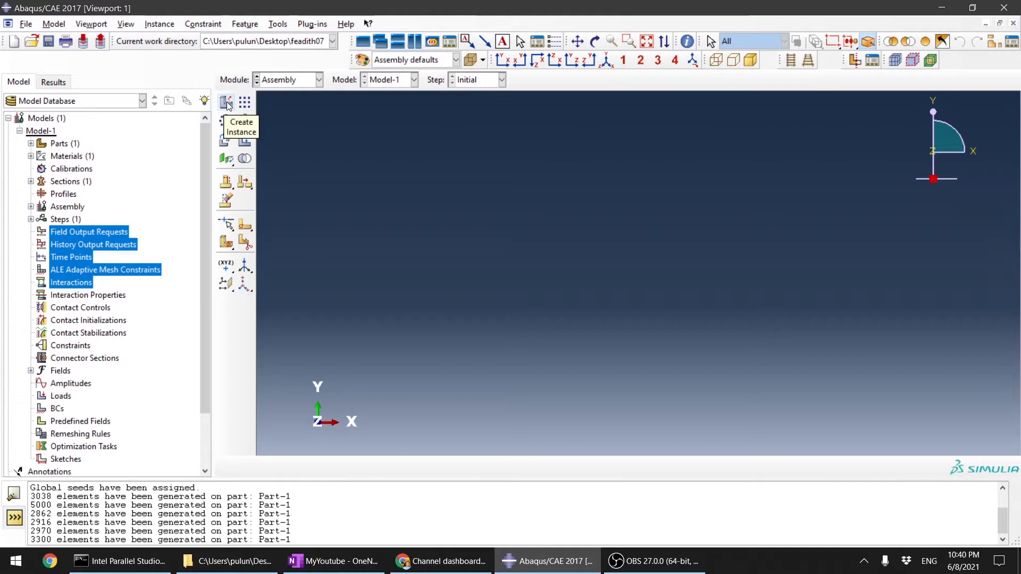
pyautogui.click(228, 105)
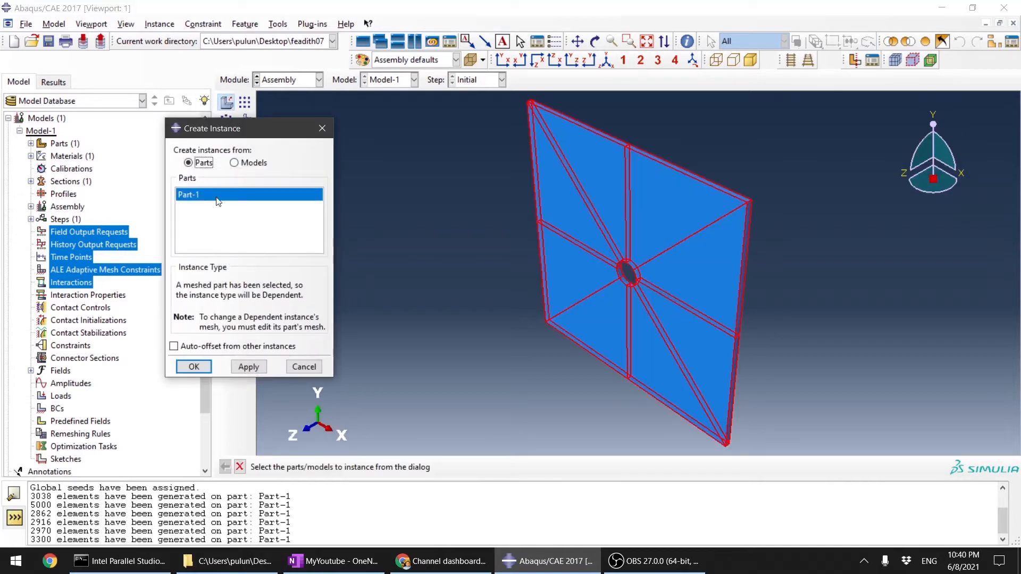
pyautogui.click(207, 199)
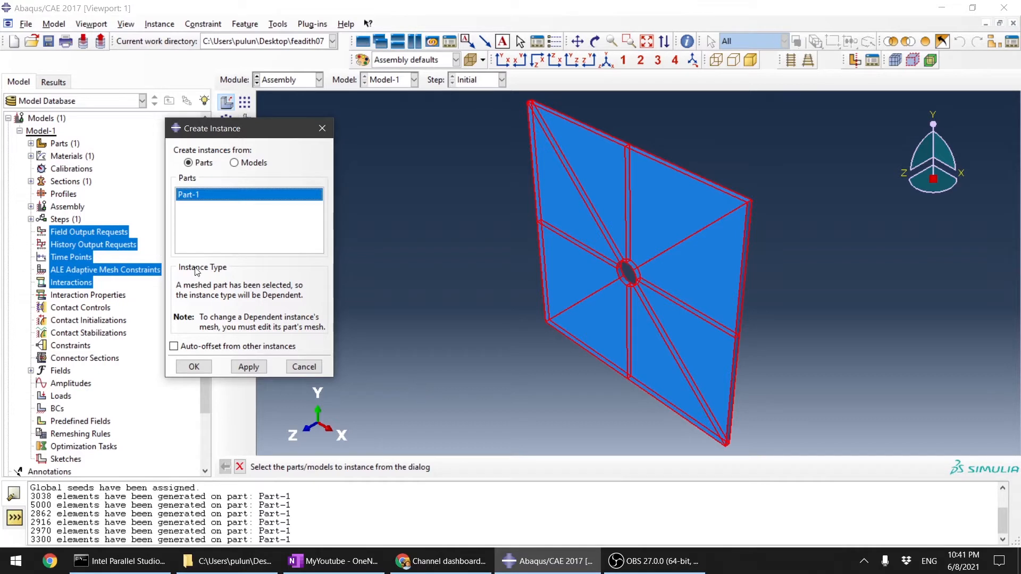
pyautogui.click(194, 198)
pyautogui.click(221, 199)
pyautogui.click(174, 347)
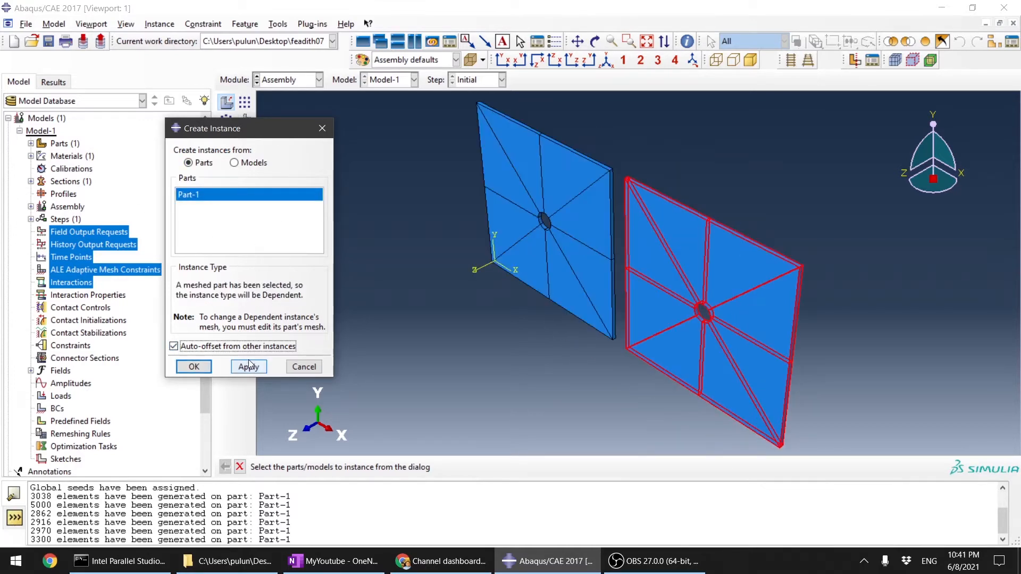
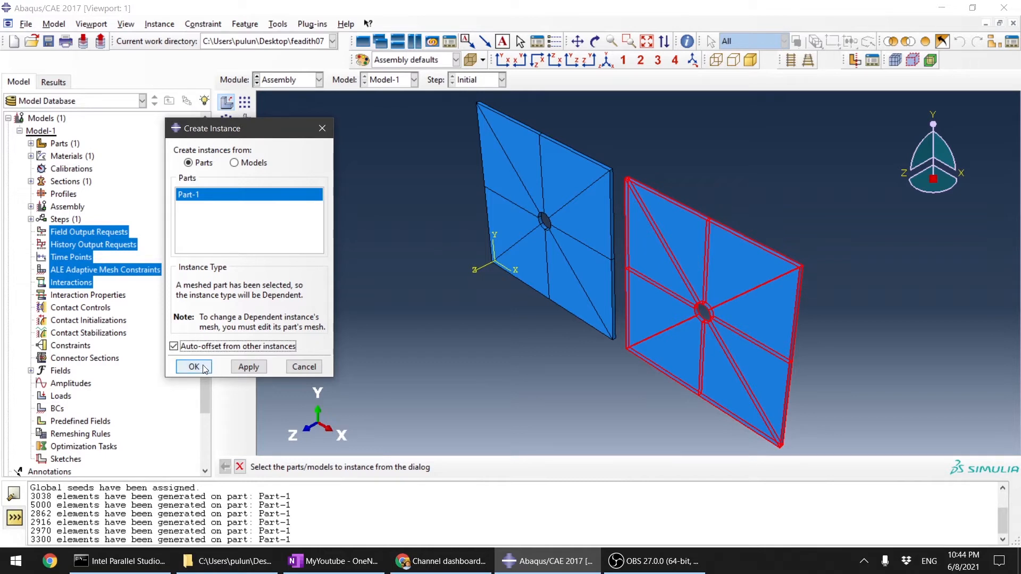
pyautogui.click(304, 367)
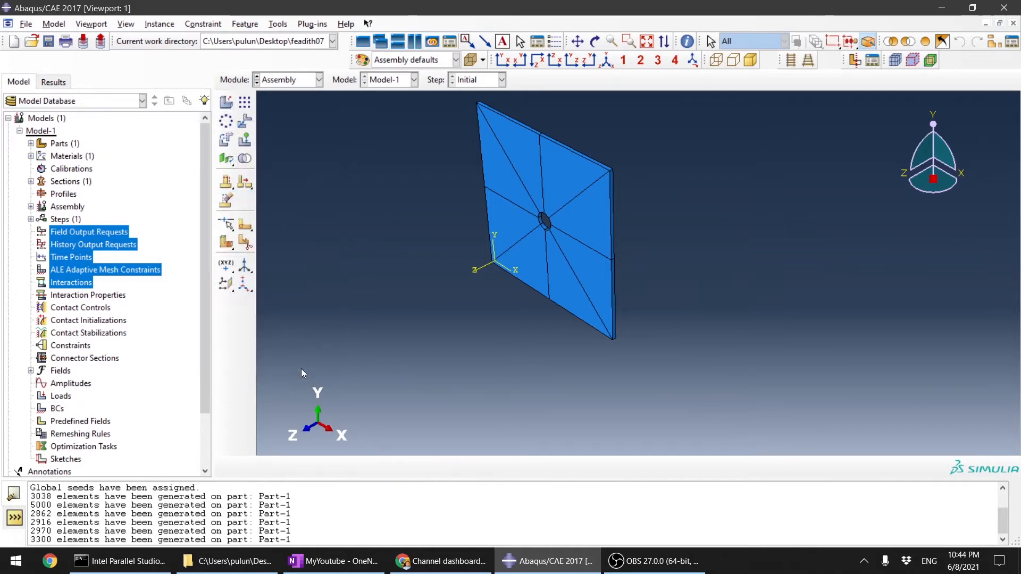
pyautogui.scroll(-3, 646, 292)
pyautogui.scroll(3, 606, 213)
pyautogui.scroll(3, 741, 299)
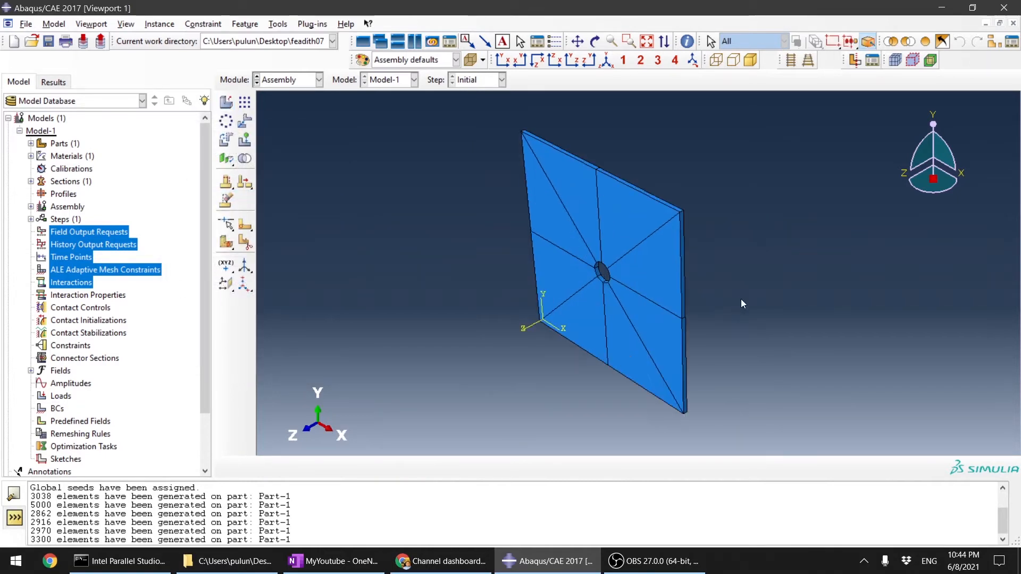
pyautogui.scroll(-2, 653, 302)
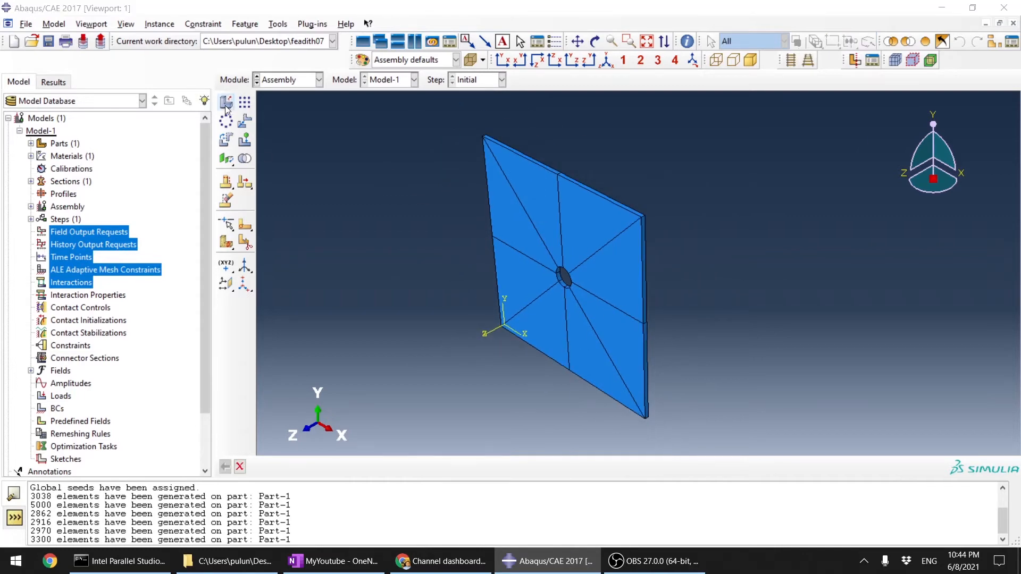
pyautogui.click(226, 102)
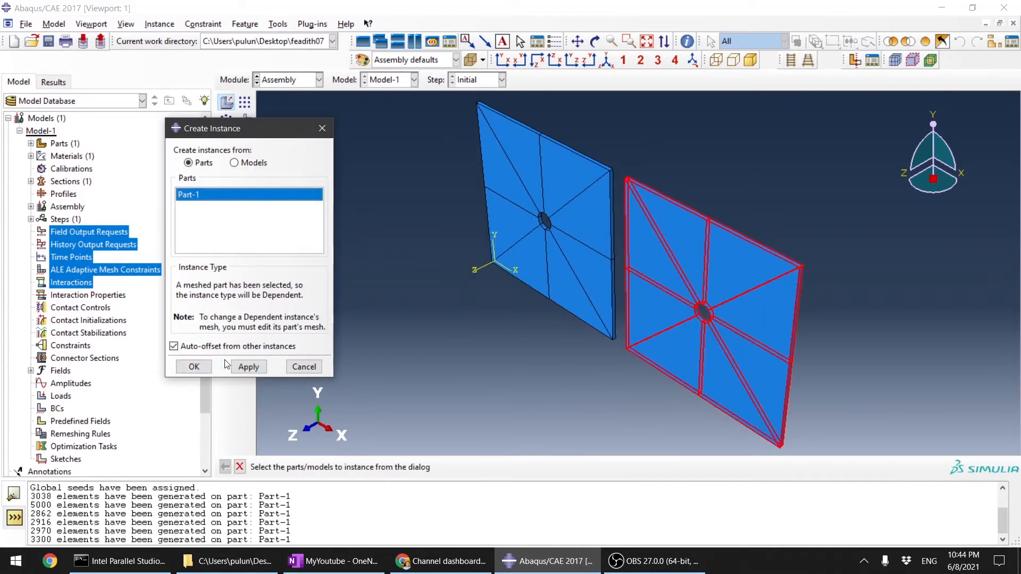
pyautogui.click(306, 367)
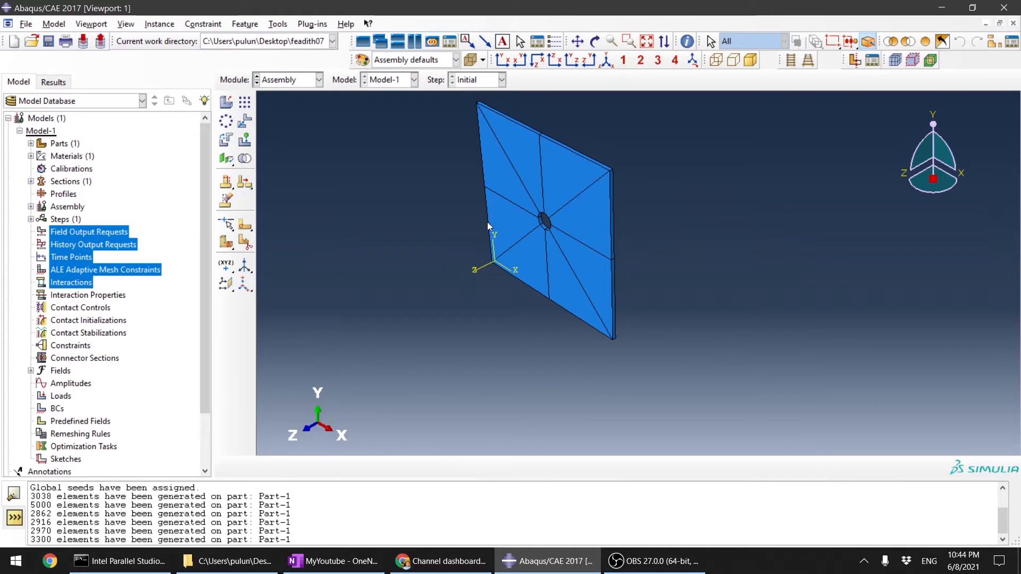
pyautogui.click(307, 90)
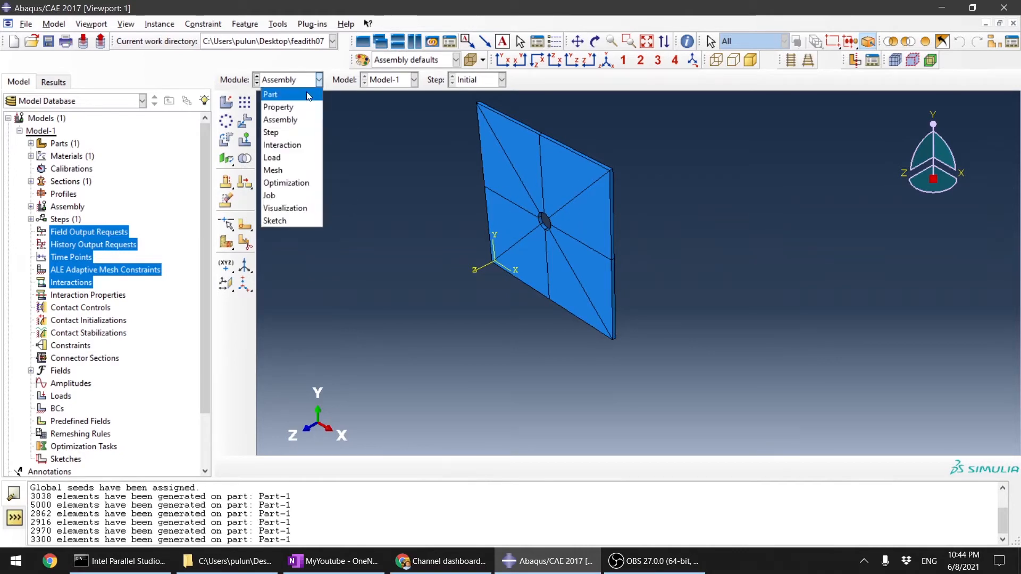
pyautogui.click(292, 135)
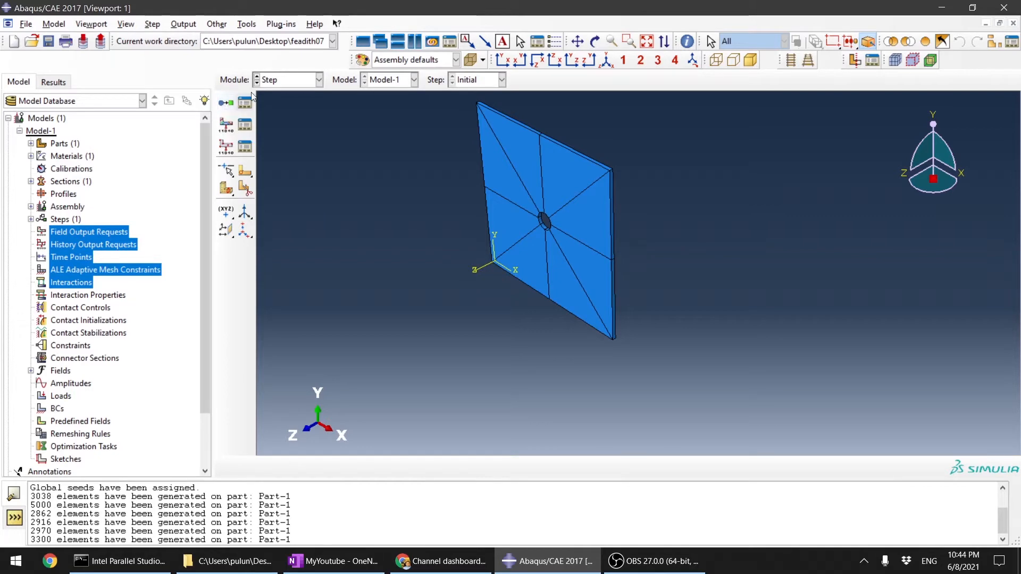
pyautogui.click(271, 82)
pyautogui.click(289, 122)
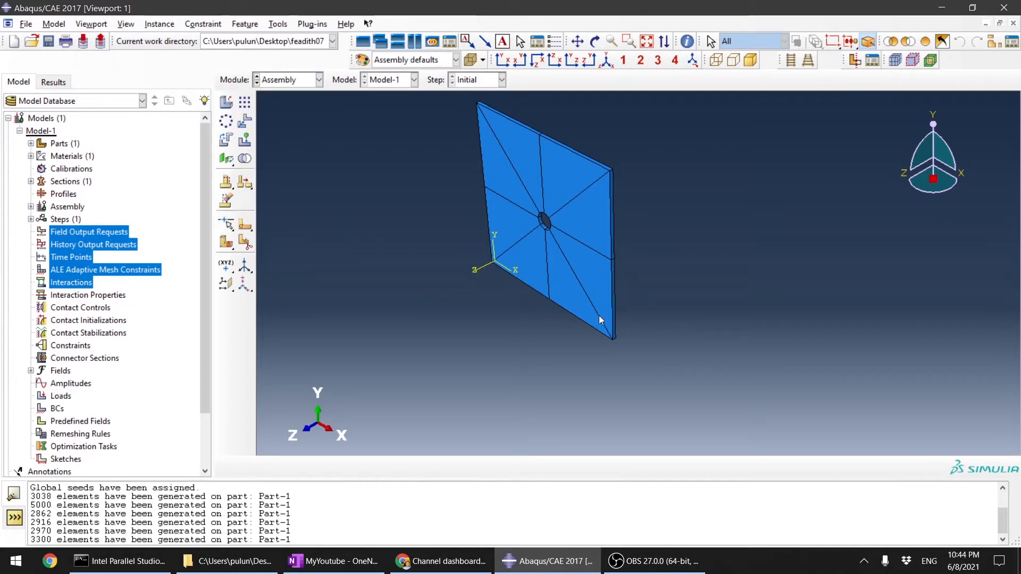
# Step: Create a second dependent instance of Part-1 with auto-offset from other instances disabled
pyautogui.click(226, 103)
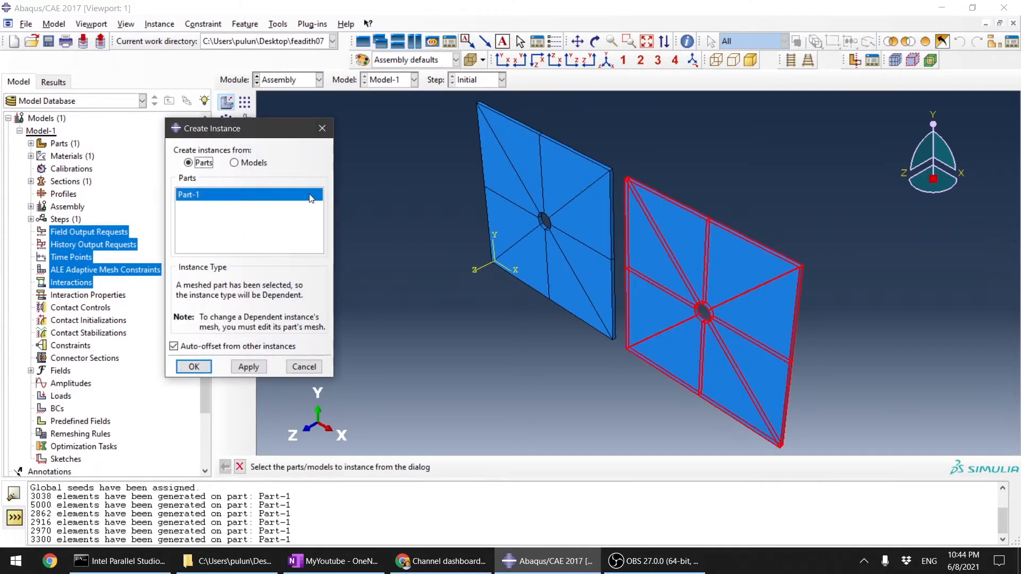
pyautogui.click(174, 346)
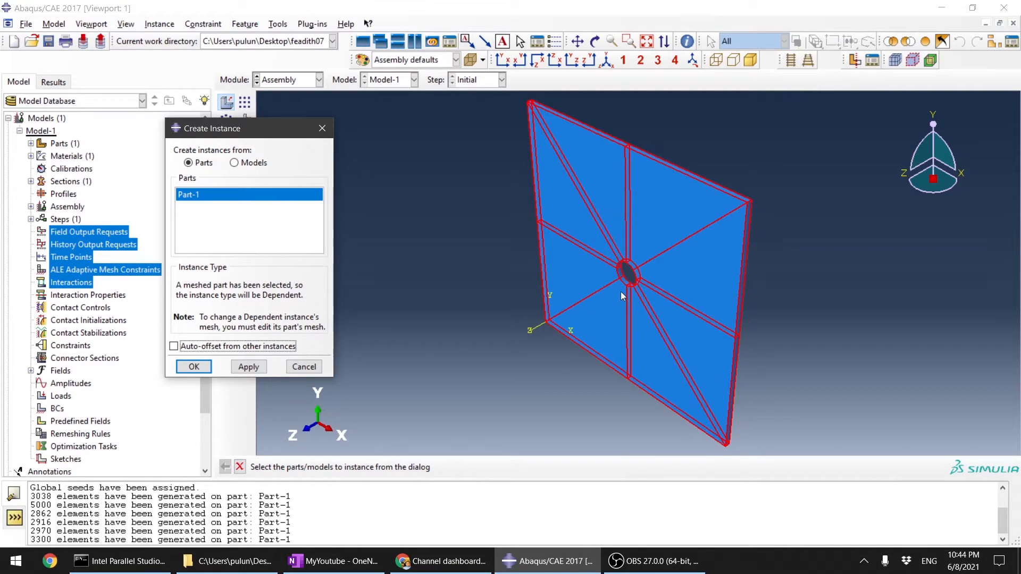
pyautogui.click(193, 367)
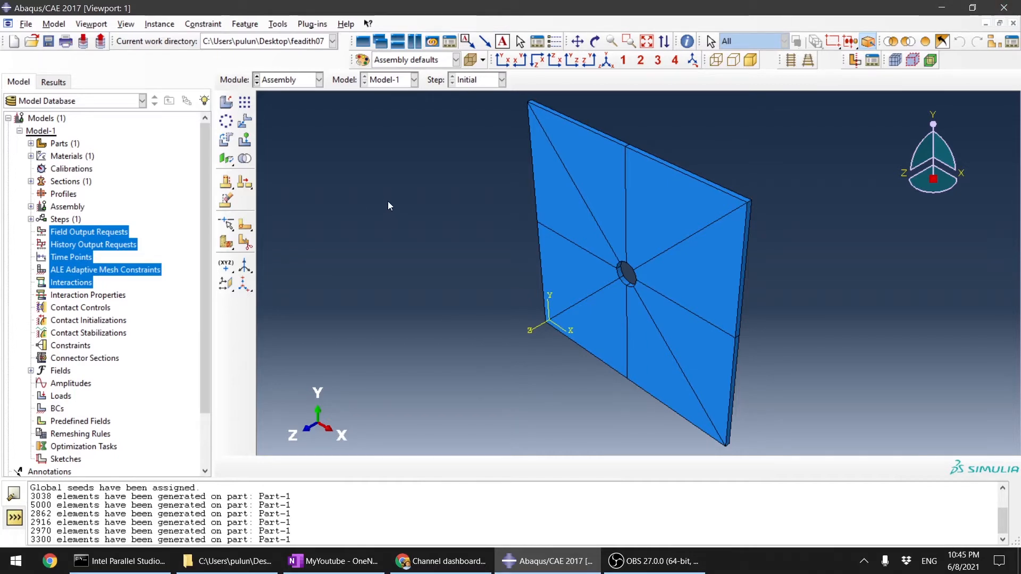
# Step: Create two more dependent instances of Part-1 with auto-offset from other instances enabled
pyautogui.click(226, 101)
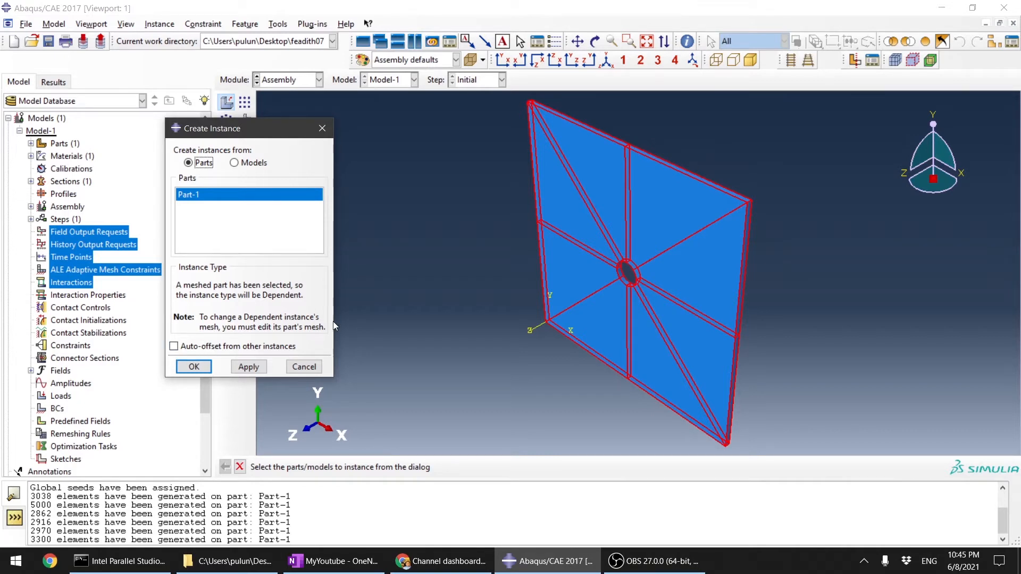
pyautogui.click(174, 348)
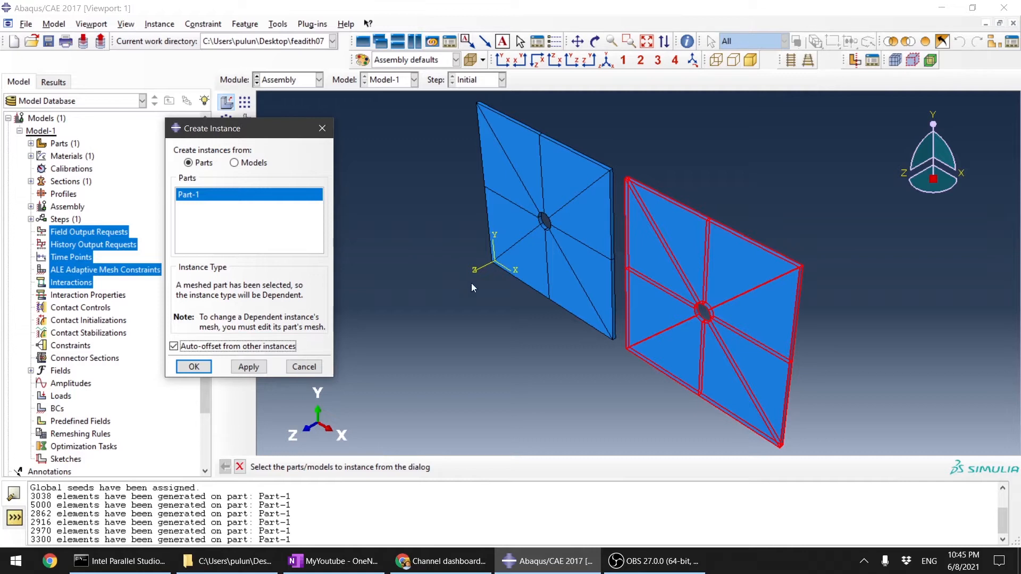
pyautogui.click(249, 367)
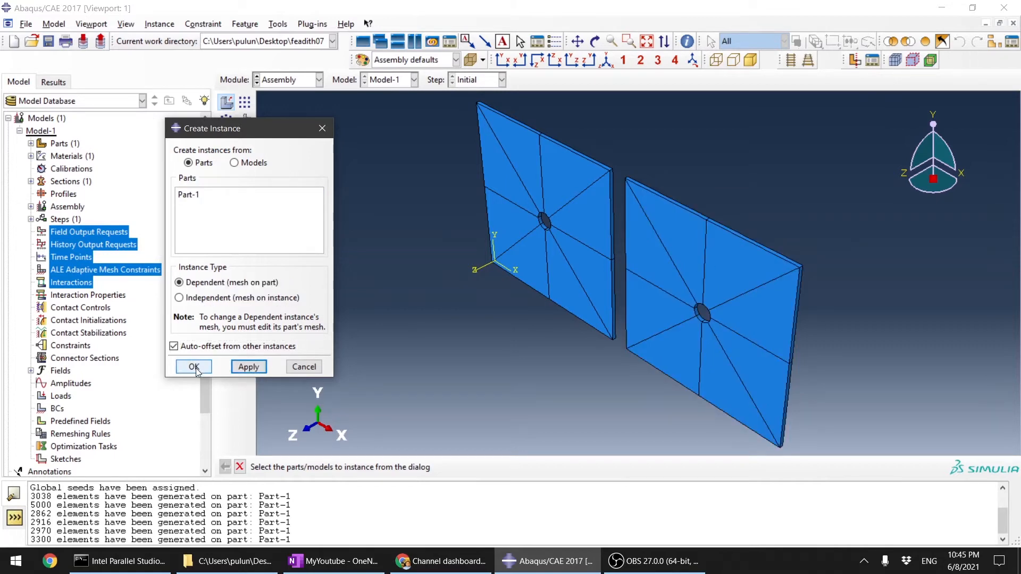
pyautogui.click(200, 196)
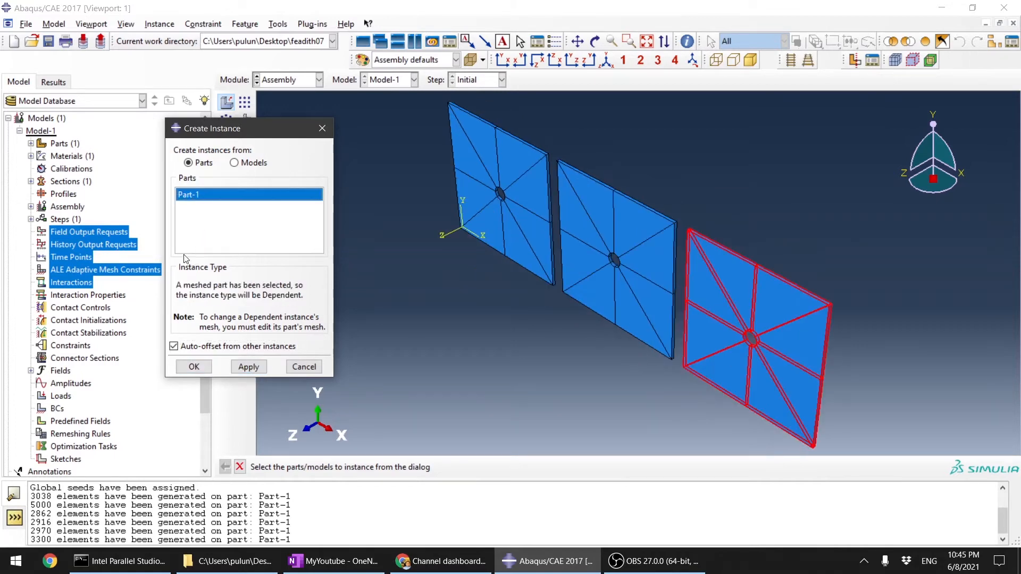
pyautogui.click(196, 370)
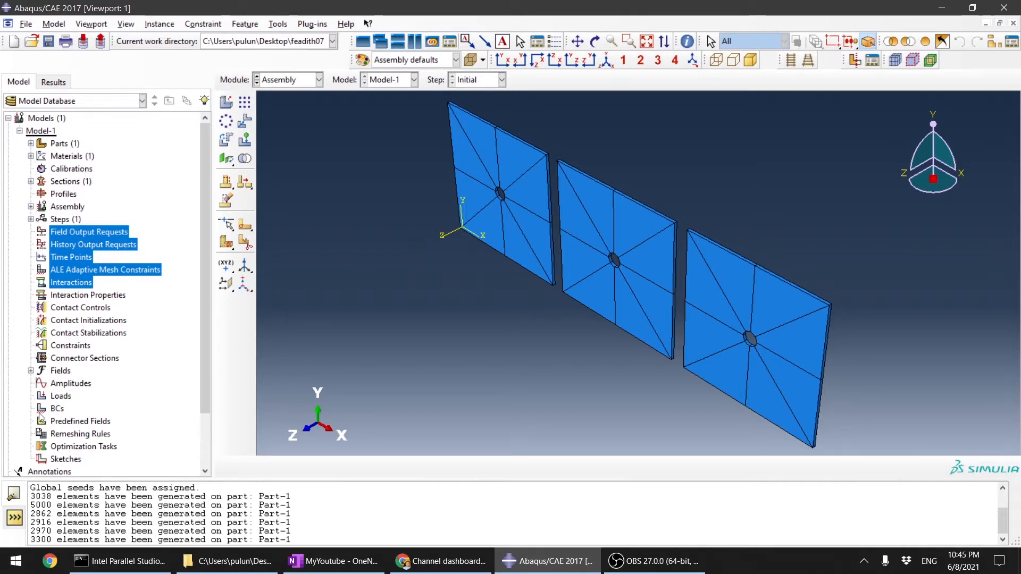
# Step: Expand the assembly's instances in the model tree and highlight Part-1-1, Part-1-2 and Part-1-3 to see which plate each one is
pyautogui.click(115, 308)
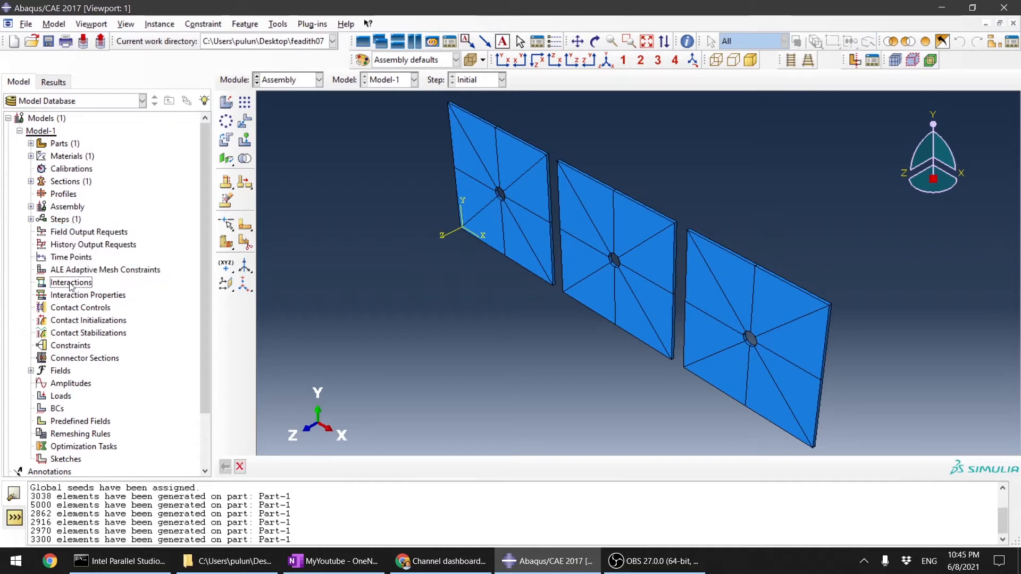
pyautogui.click(32, 207)
pyautogui.click(42, 219)
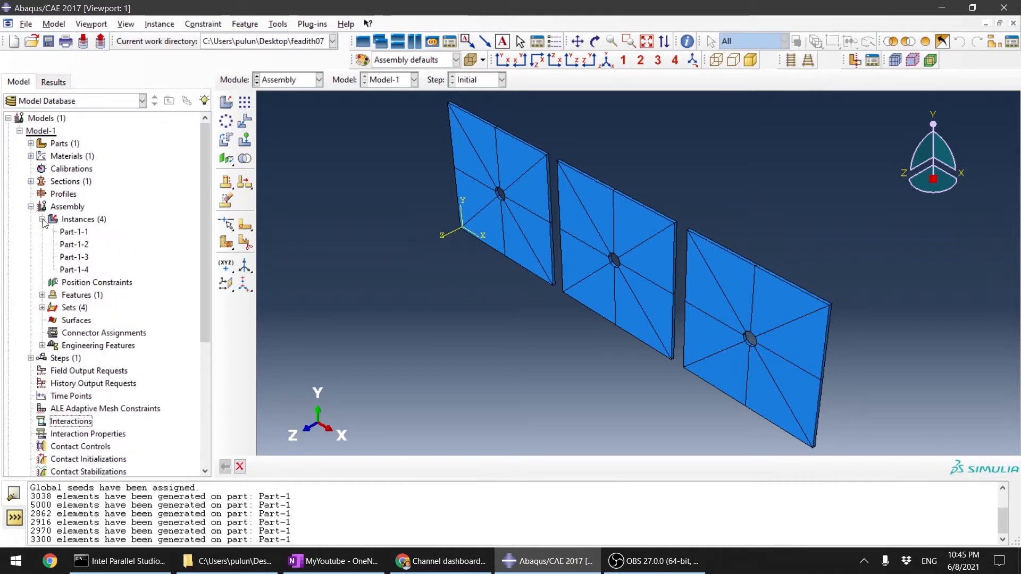
pyautogui.click(83, 233)
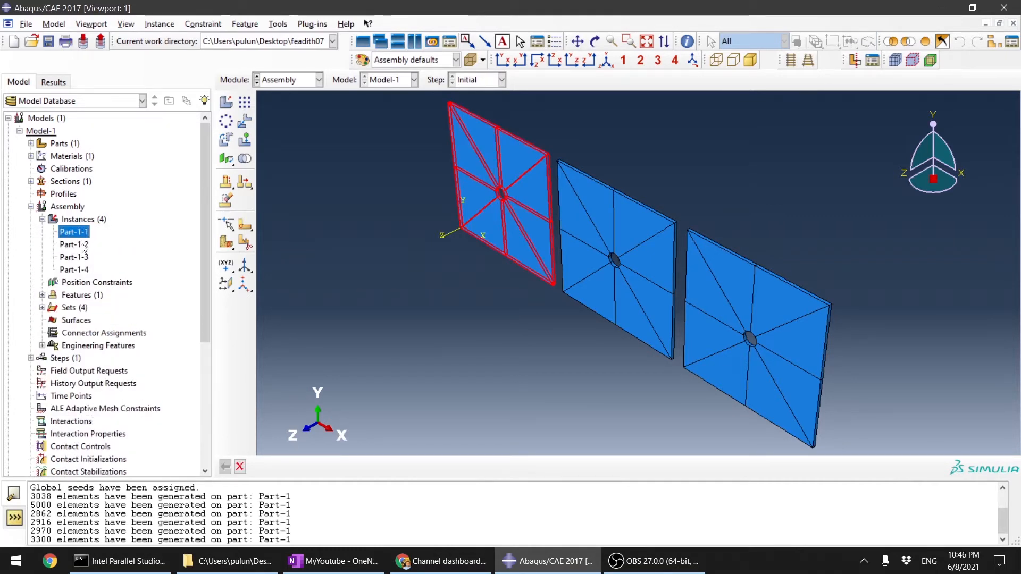
pyautogui.click(83, 244)
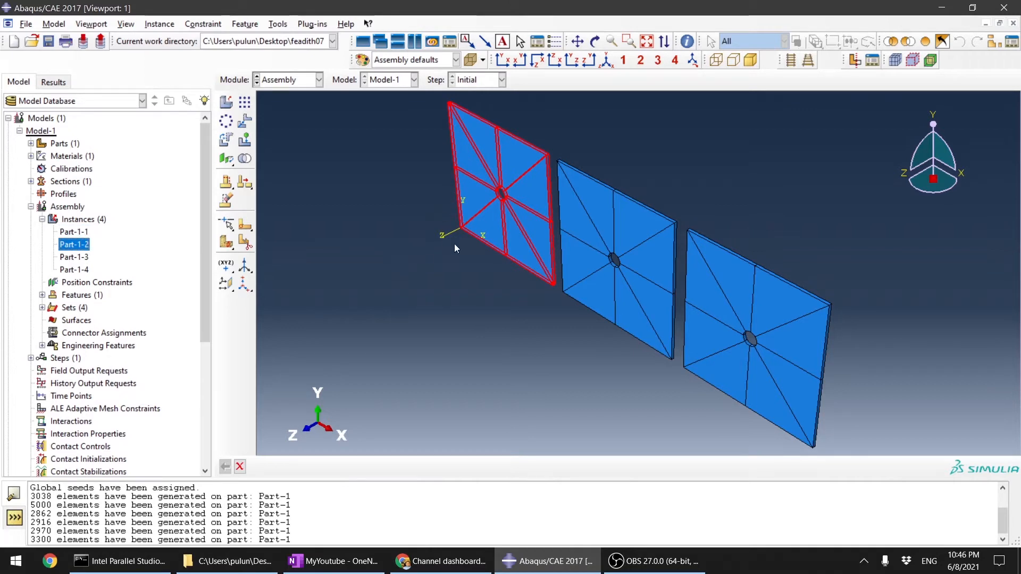
pyautogui.click(75, 258)
# Step: Delete the two offset plate instances, Part-1-3 and Part-1-4, from the assembly
pyautogui.click(76, 270)
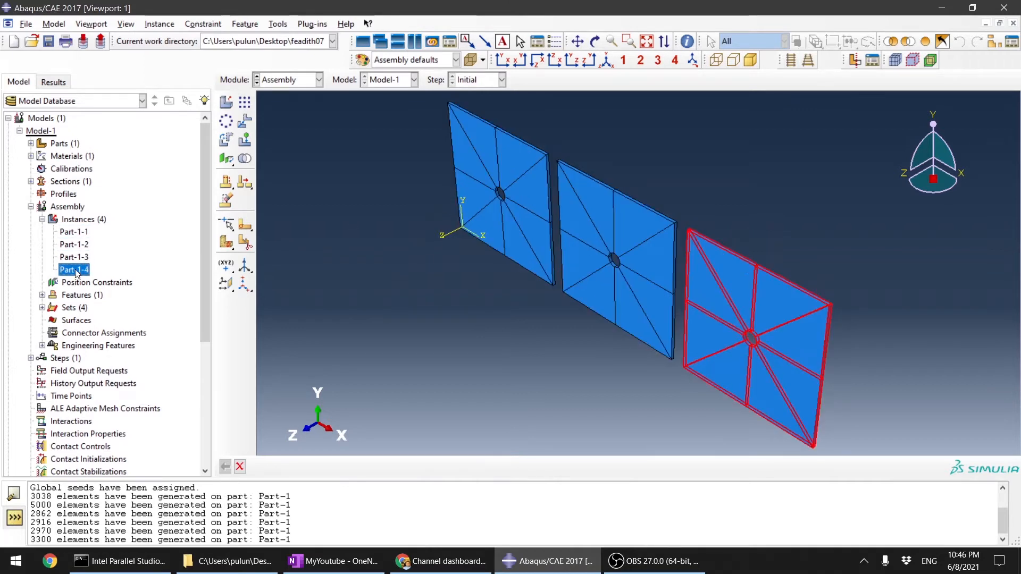
pyautogui.keyDown('ctrl'); pyautogui.click(81, 258); pyautogui.keyUp('ctrl')
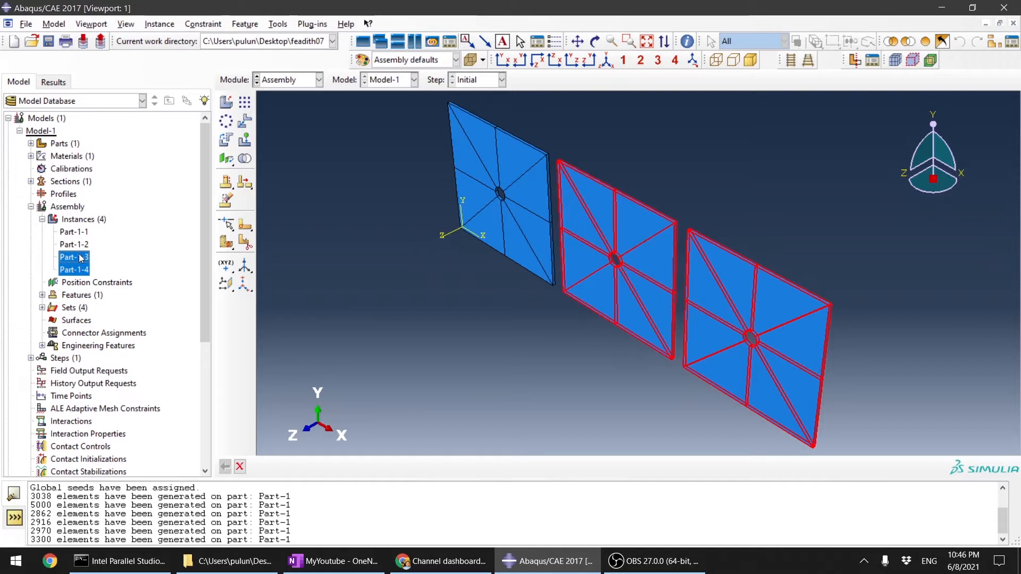
pyautogui.rightClick(82, 258)
pyautogui.click(127, 307)
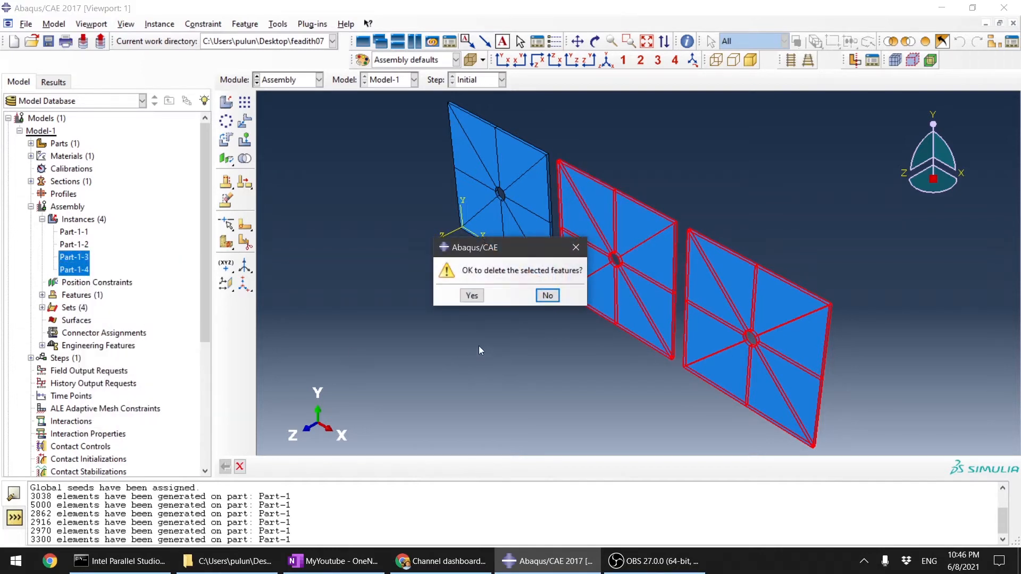
pyautogui.click(472, 295)
# Step: Delete the overlapping plate instance Part-1-2 from the assembly
pyautogui.click(74, 245)
pyautogui.rightClick(74, 245)
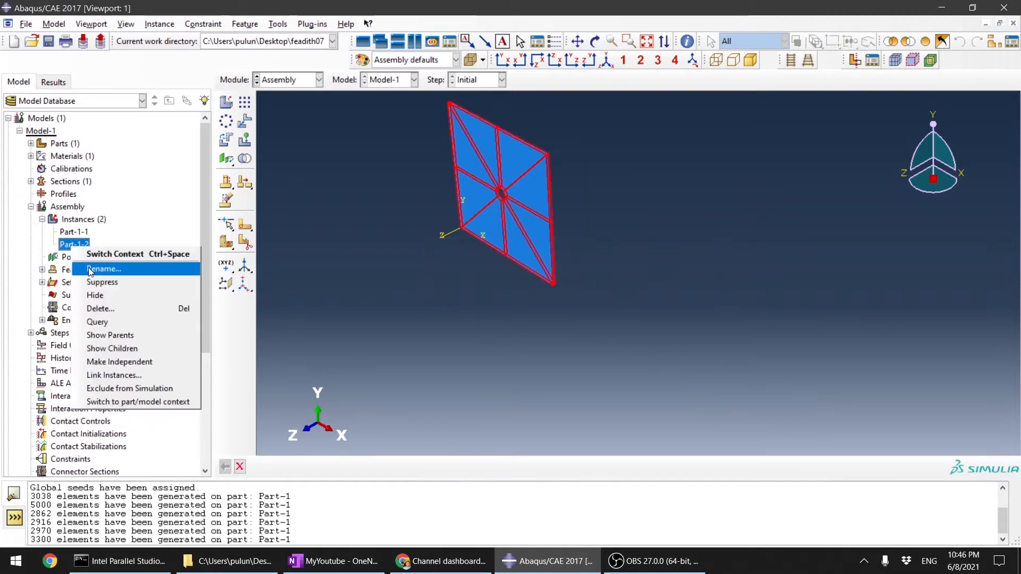
pyautogui.click(114, 308)
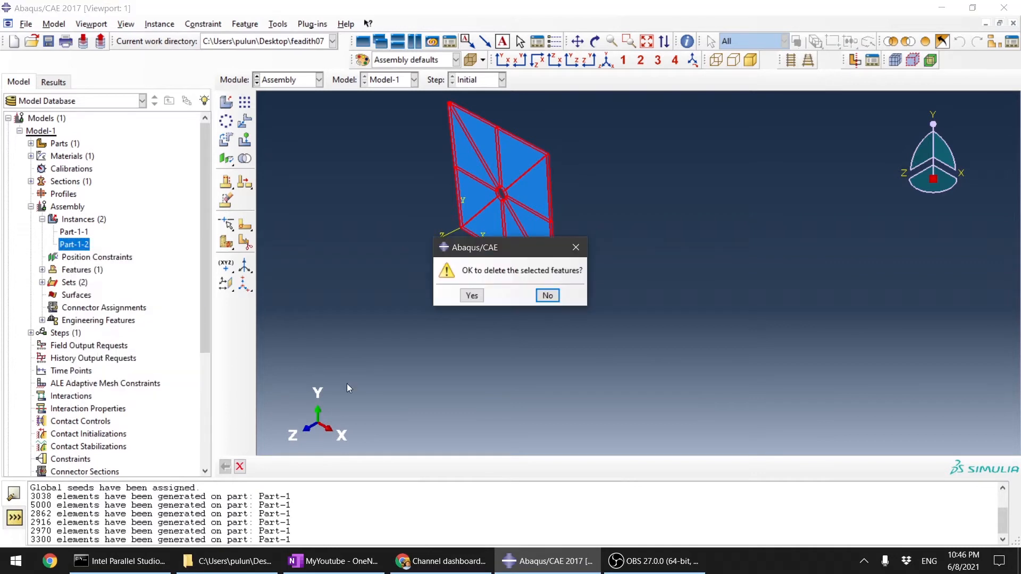
pyautogui.click(468, 298)
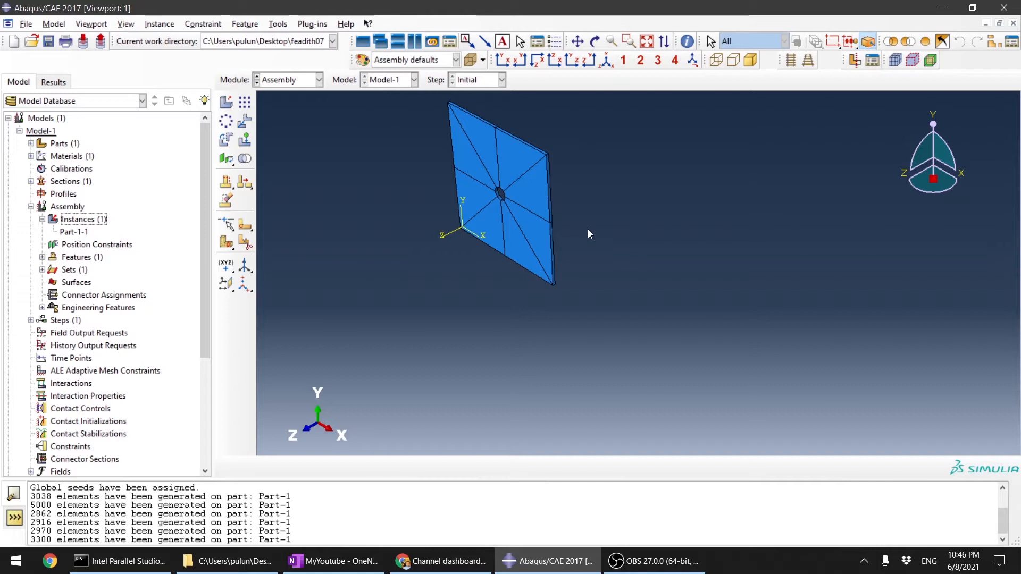
# Step: In the Step module, start a Static, General step named Step-1 after the Initial step
pyautogui.click(297, 81)
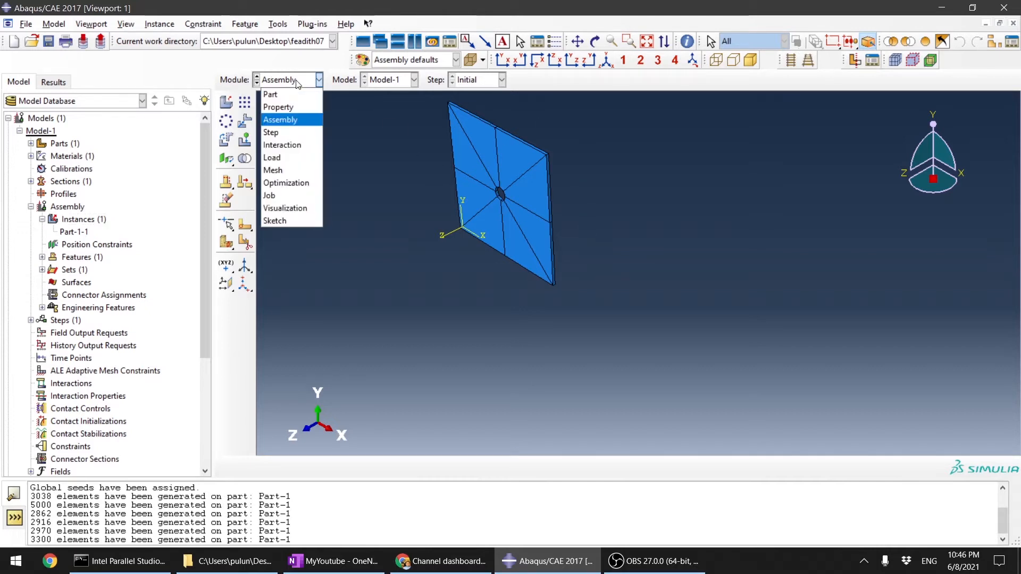
pyautogui.click(297, 133)
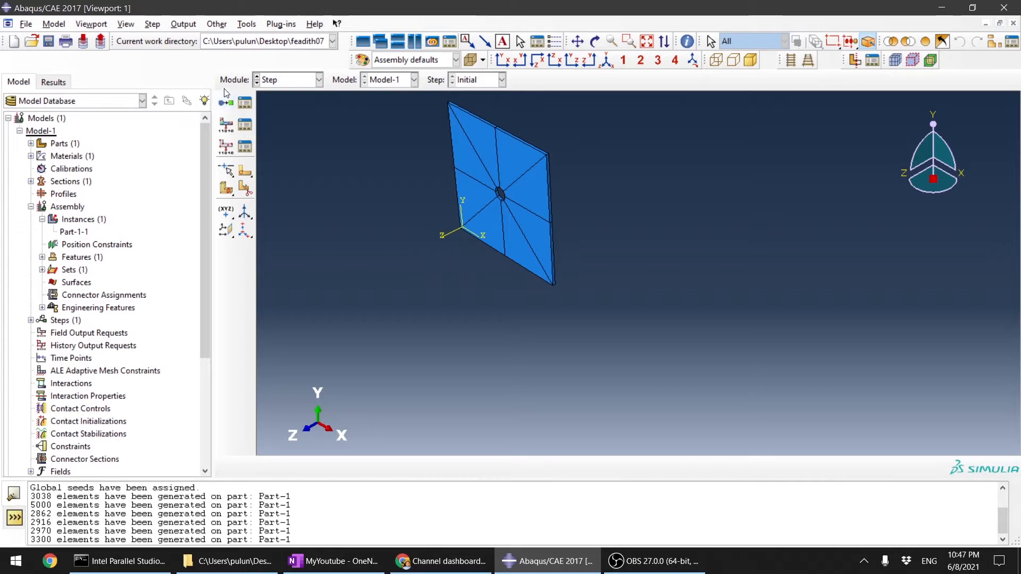
pyautogui.click(226, 103)
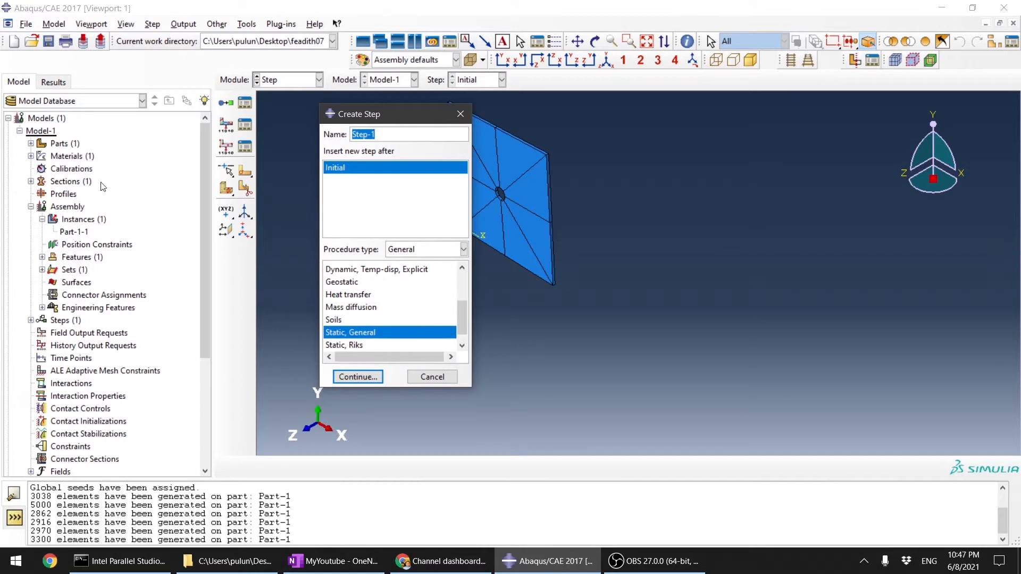
pyautogui.click(359, 170)
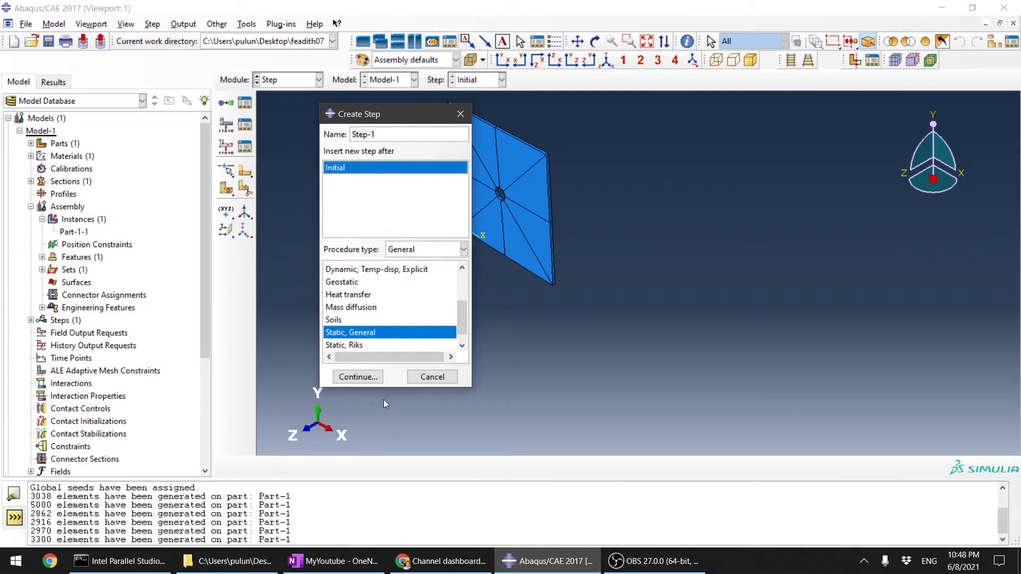
pyautogui.click(361, 377)
pyautogui.click(108, 222)
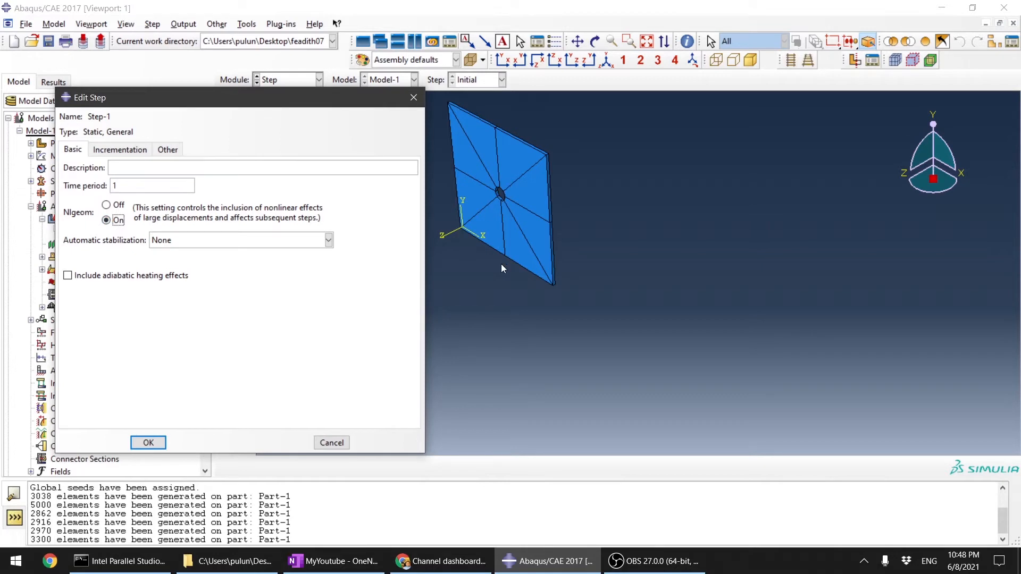
pyautogui.scroll(-2, 704, 230)
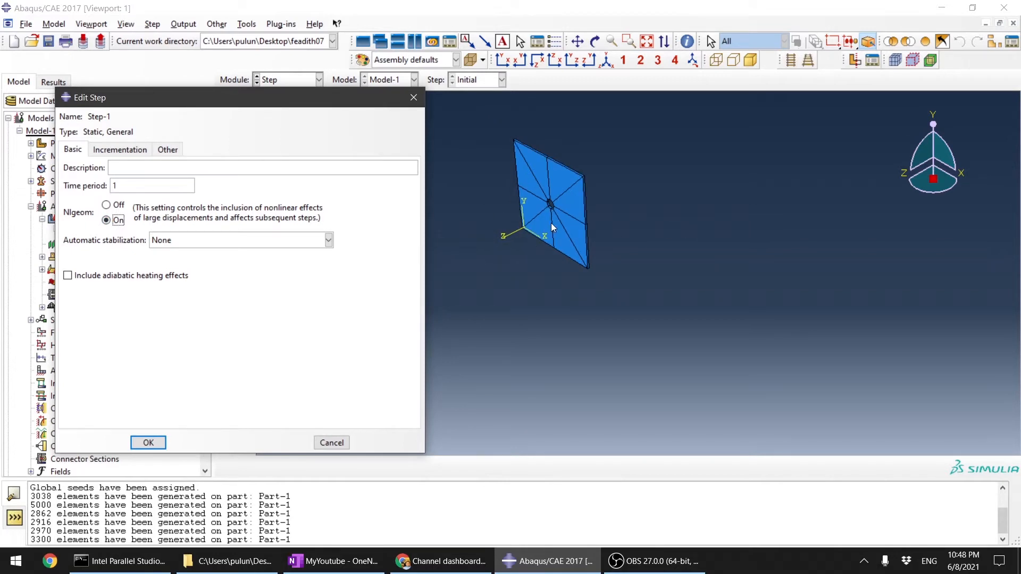
pyautogui.click(107, 206)
# Step: Review the increment size and maximum increment settings of Step-1 and accept the step with automatic incrementation
pyautogui.click(121, 151)
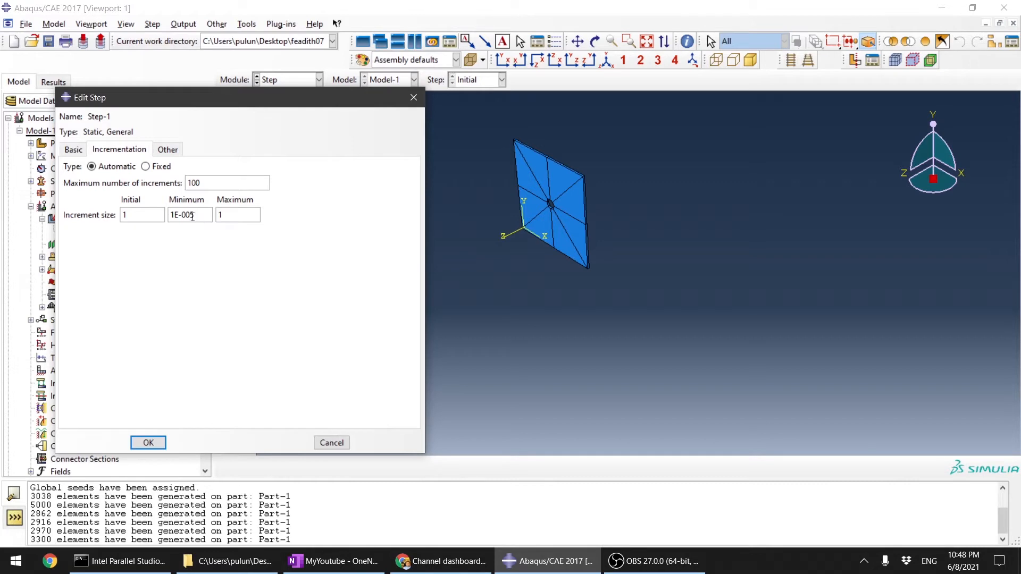
pyautogui.click(145, 214)
pyautogui.click(232, 180)
pyautogui.click(149, 444)
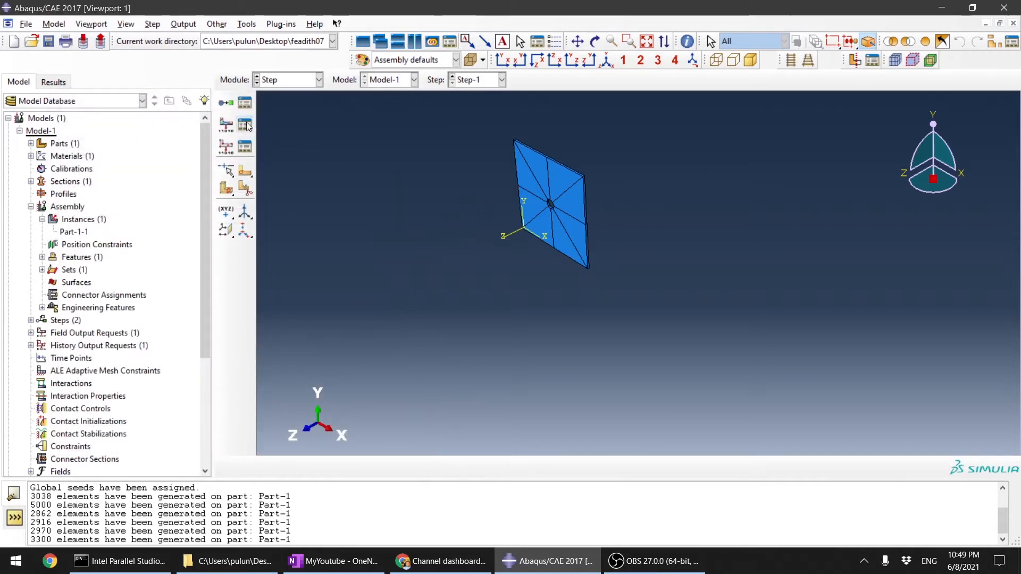
# Step: Review the procedure, Nlgeom setting and time period of the Initial step and Step-1
pyautogui.click(244, 105)
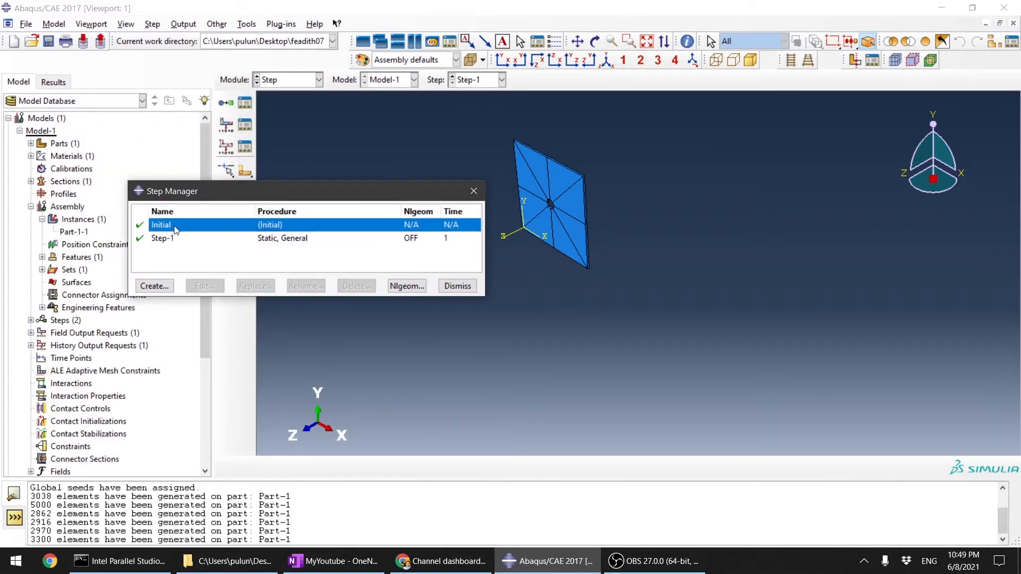
pyautogui.click(172, 240)
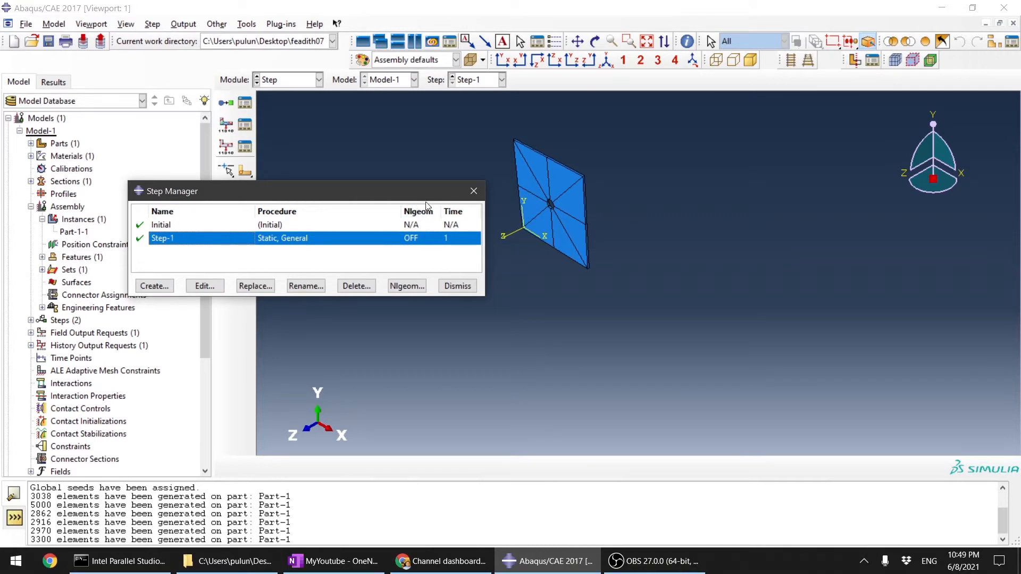
pyautogui.click(461, 287)
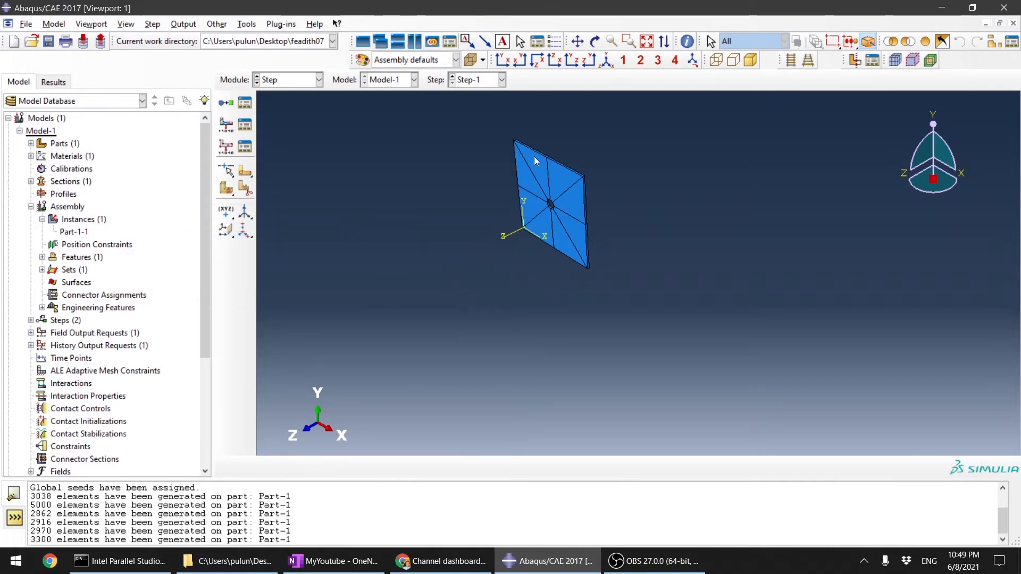
# Step: Set field output request F-Output-1 to evenly spaced time intervals with an interval of 20, keeping the preselected default variables
pyautogui.click(247, 129)
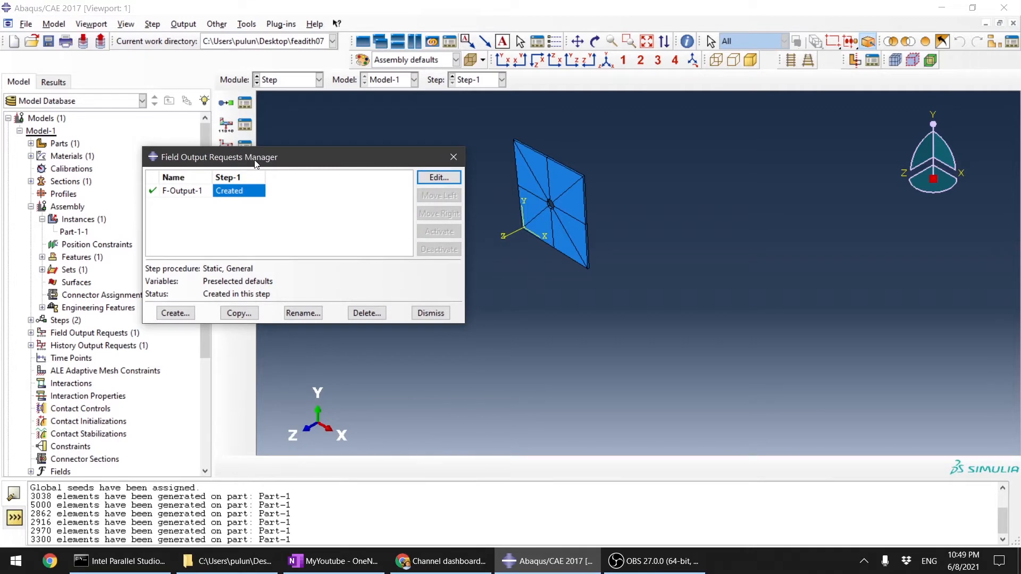
pyautogui.moveTo(257, 155); pyautogui.dragTo(153, 158)
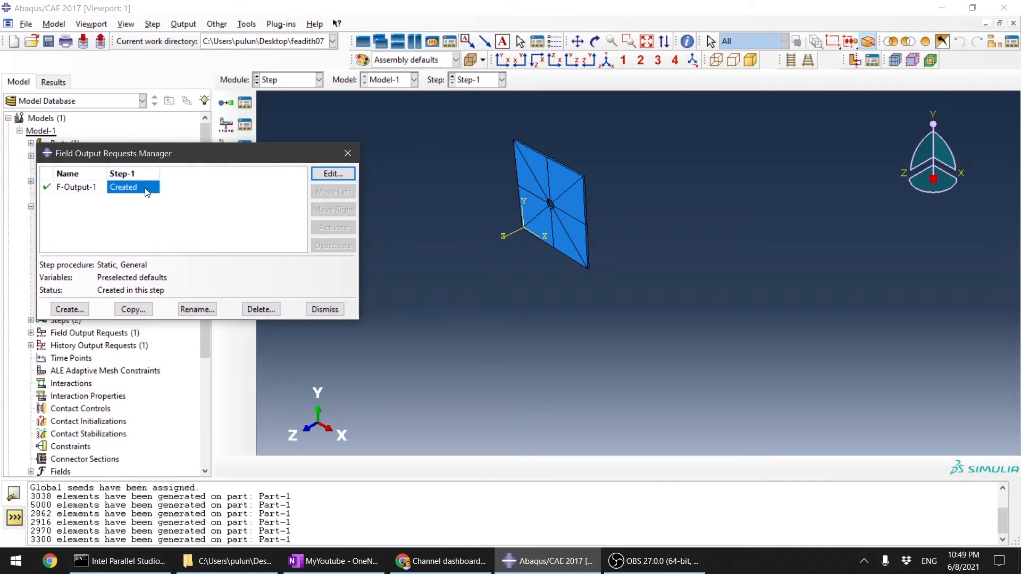
pyautogui.click(340, 174)
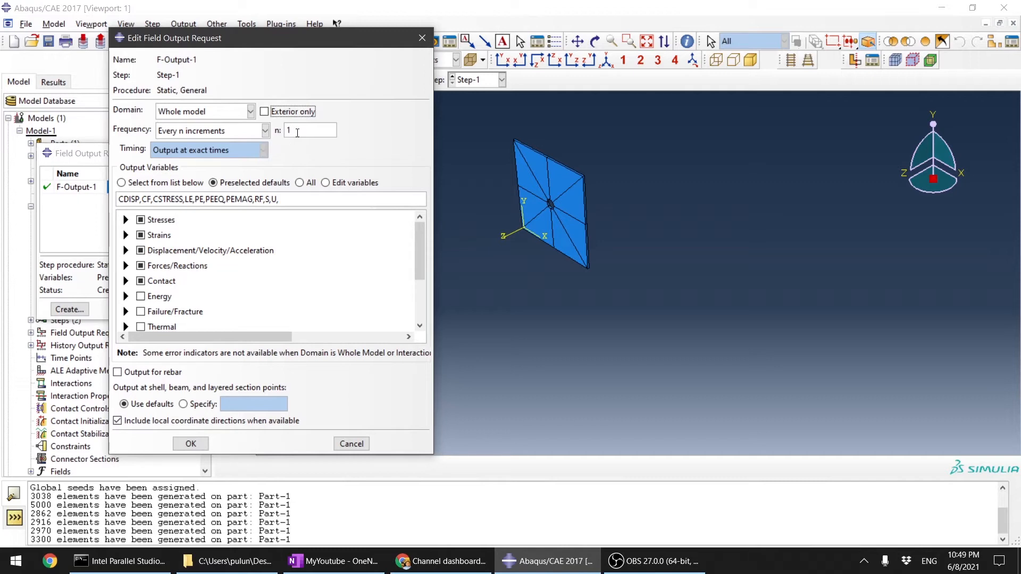
pyautogui.click(323, 130)
pyautogui.click(256, 133)
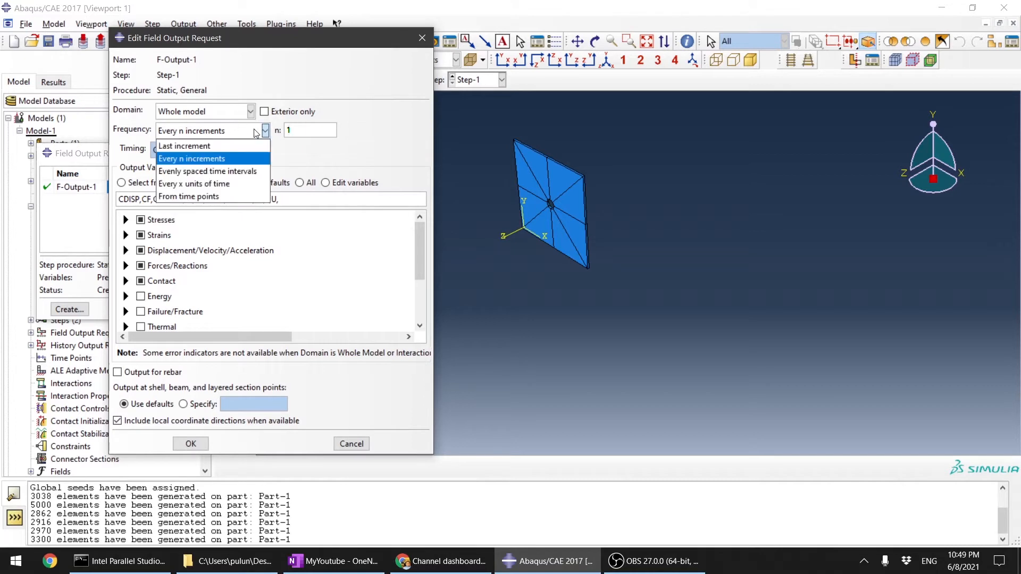
pyautogui.click(217, 171)
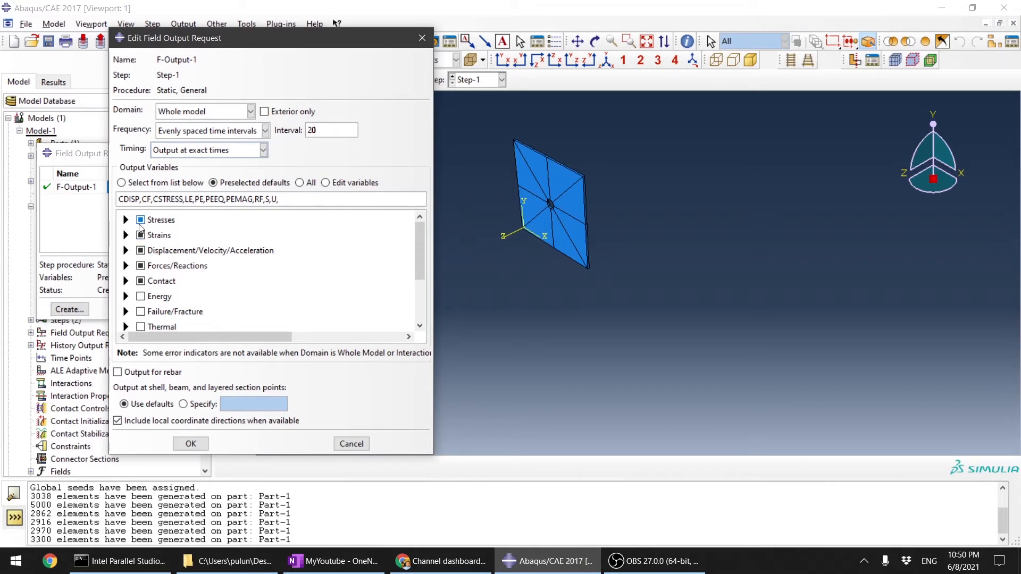
pyautogui.click(125, 220)
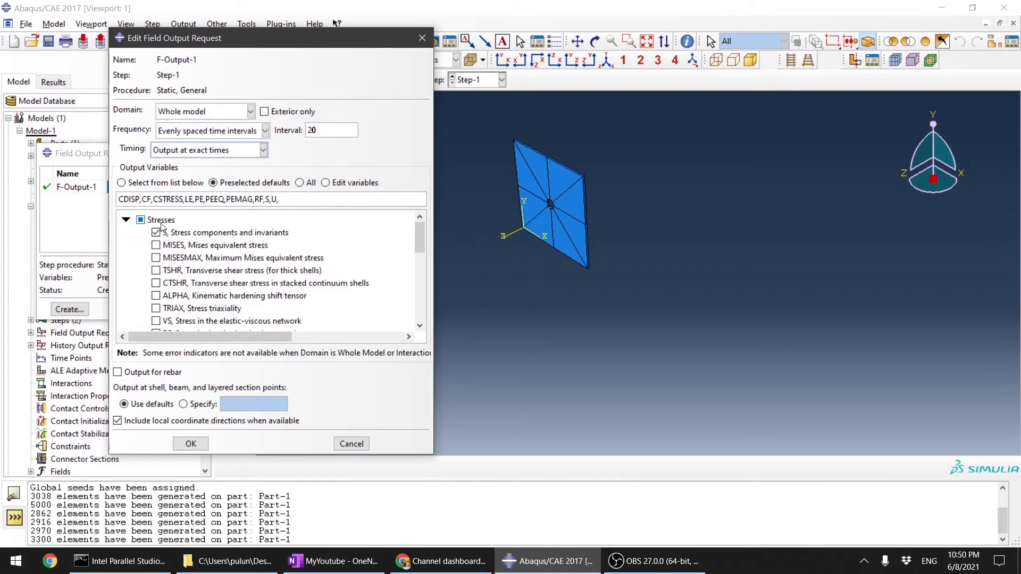
pyautogui.click(125, 220)
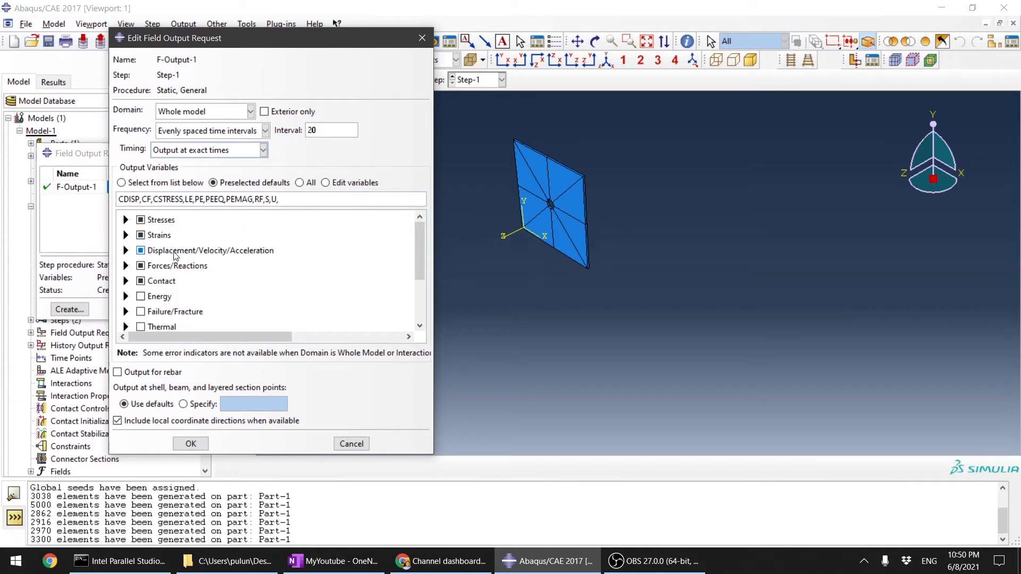
pyautogui.click(191, 444)
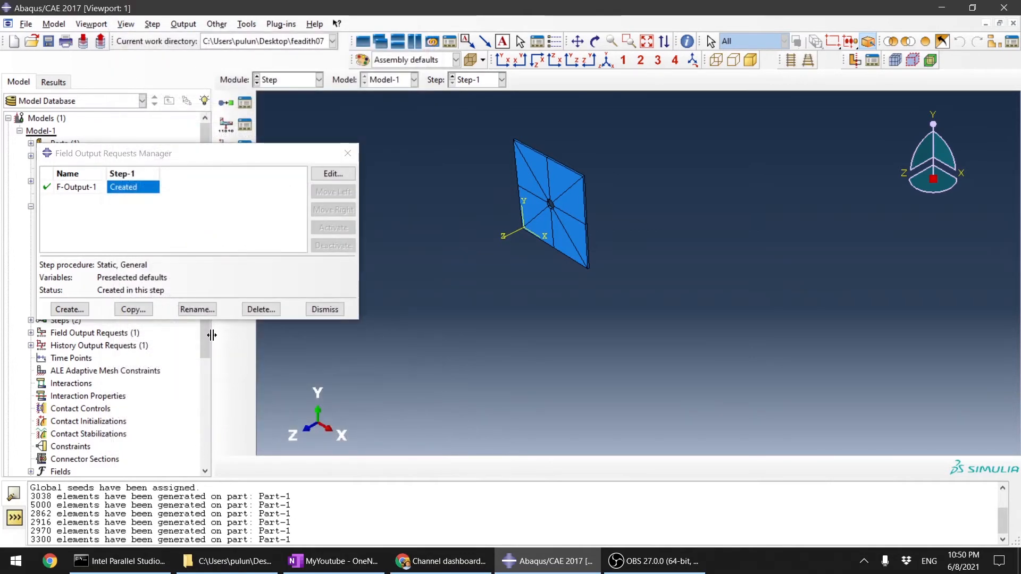
pyautogui.click(325, 309)
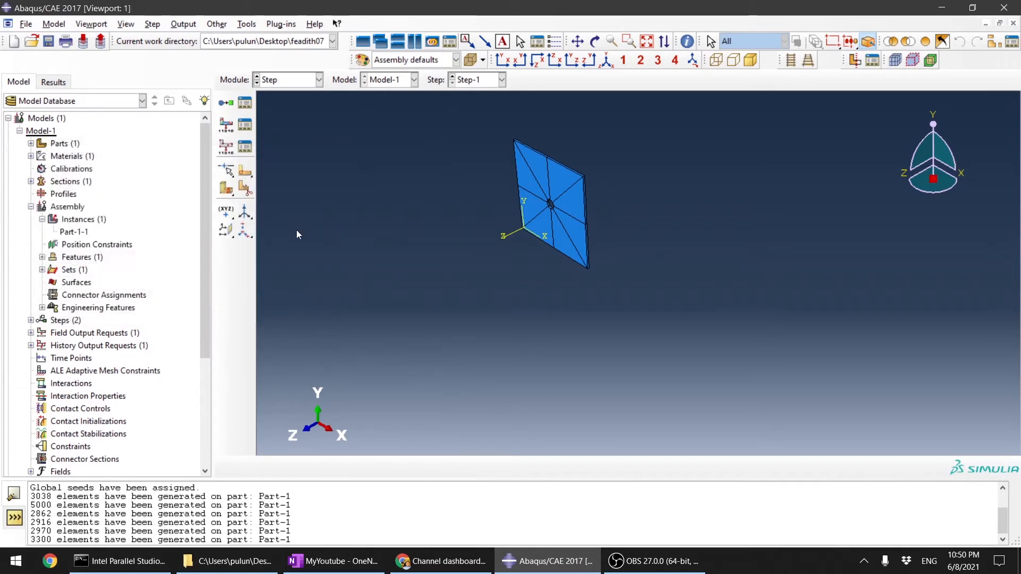
# Step: Set history output request H-Output-1 to evenly spaced time intervals with an interval of 20, keeping the preselected energy variables
pyautogui.click(246, 148)
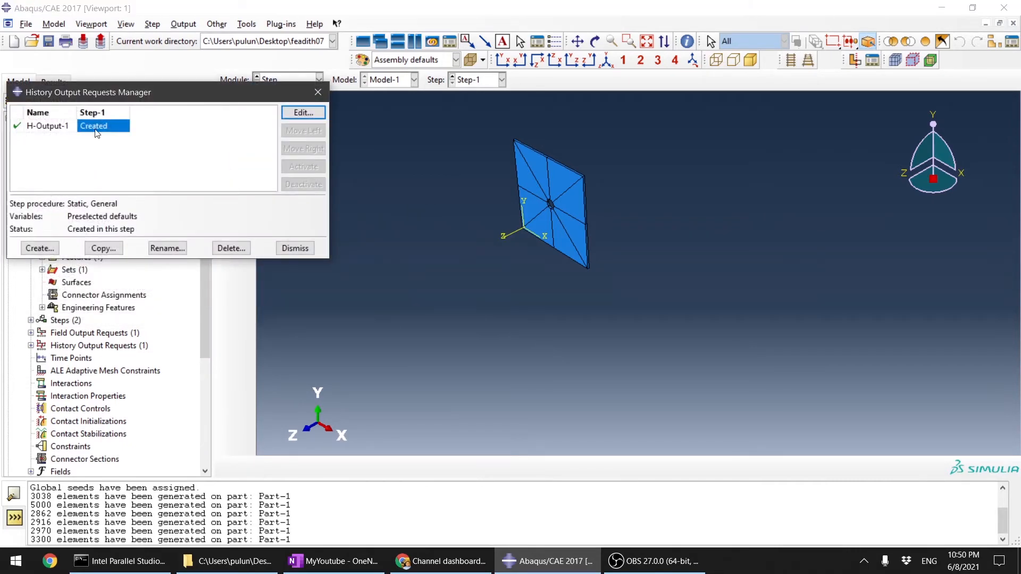
pyautogui.click(303, 113)
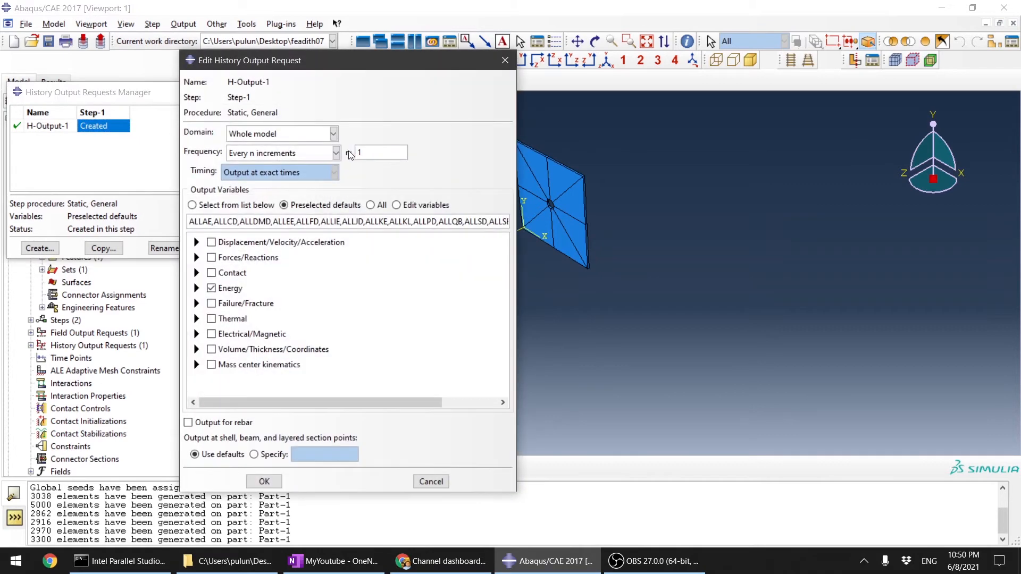
pyautogui.click(334, 154)
pyautogui.click(299, 193)
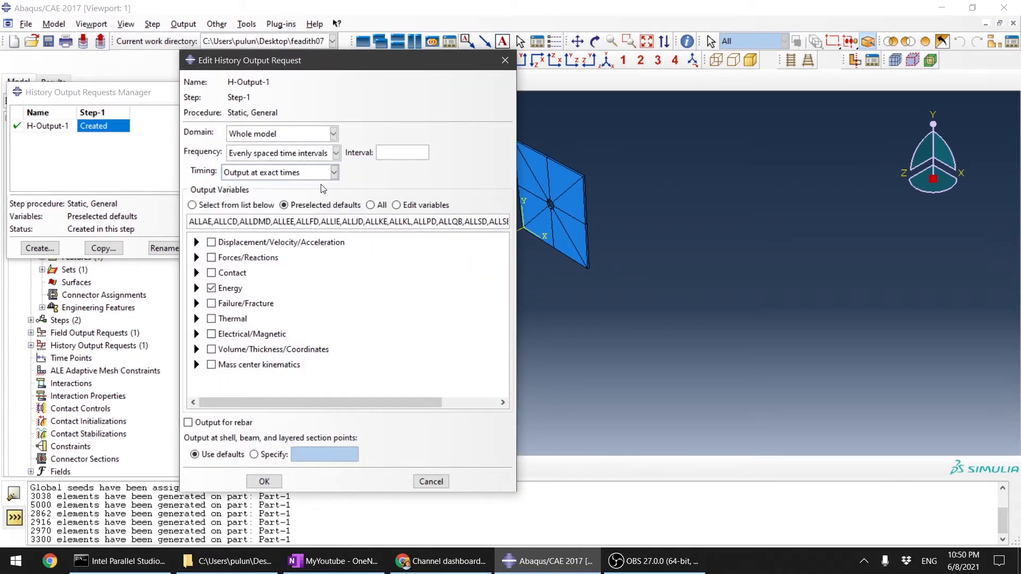
pyautogui.click(385, 154)
pyautogui.write('20')
pyautogui.click(197, 287)
pyautogui.click(213, 301)
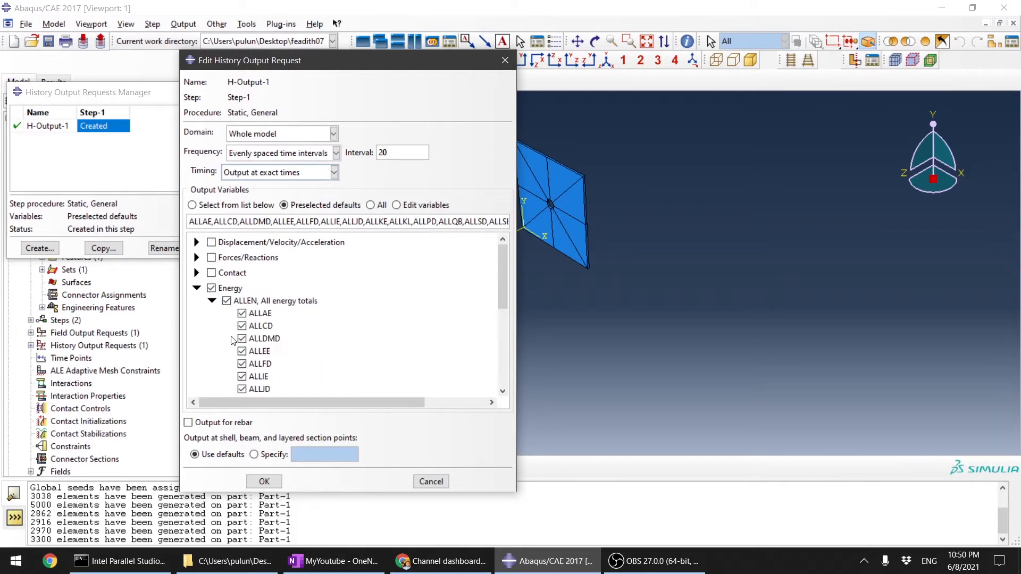
pyautogui.scroll(-5, 310, 335)
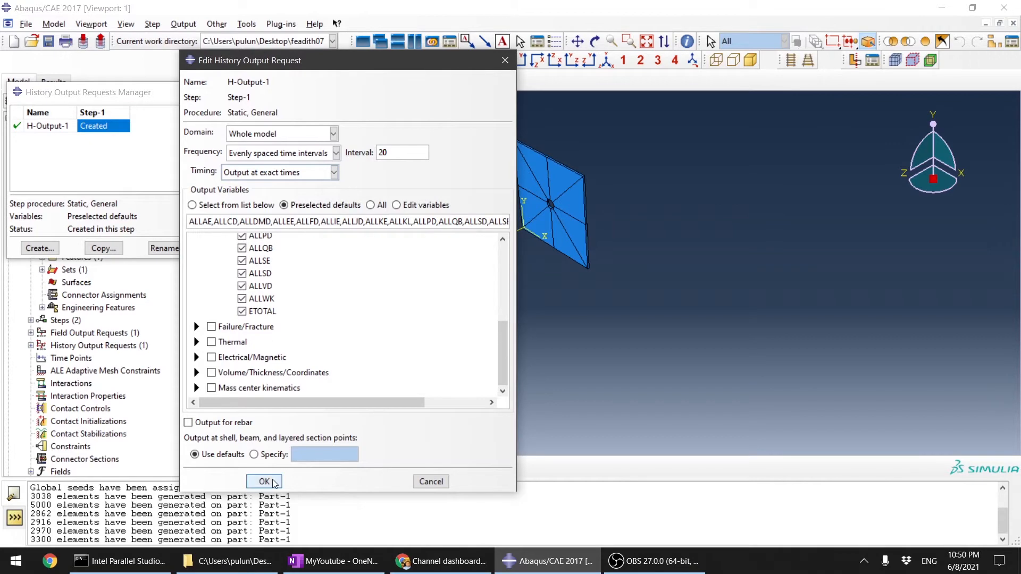
pyautogui.click(270, 481)
pyautogui.click(295, 249)
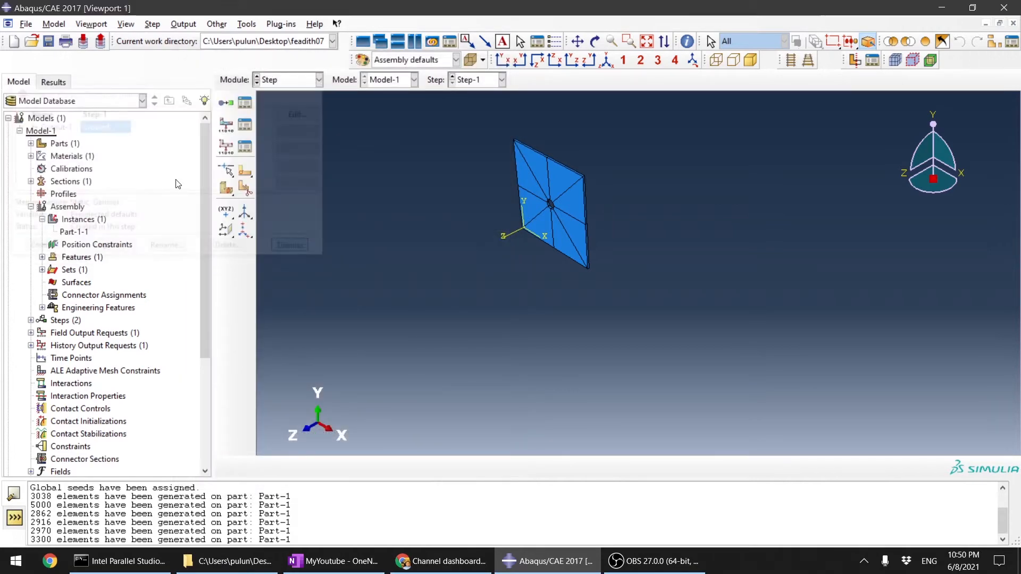
# Step: Skip the Interaction module without defining anything and switch to the Load module
pyautogui.click(302, 81)
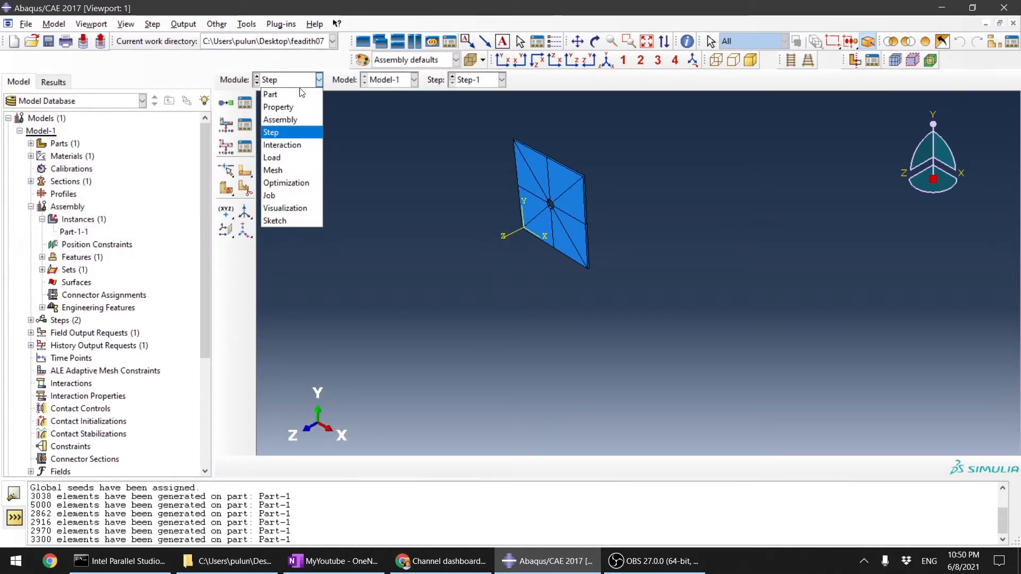
pyautogui.click(290, 145)
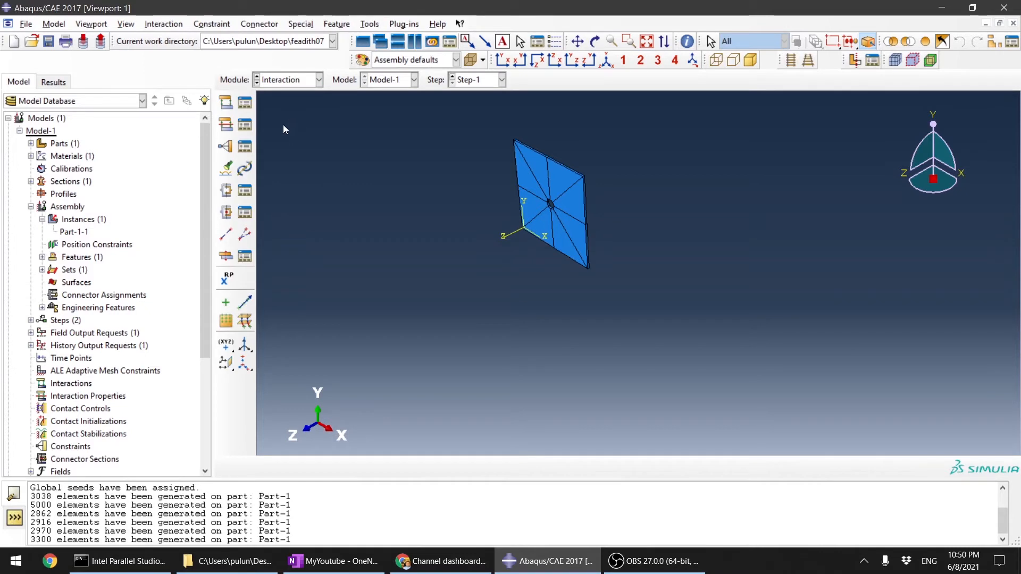
pyautogui.click(302, 84)
pyautogui.click(378, 137)
pyautogui.click(294, 81)
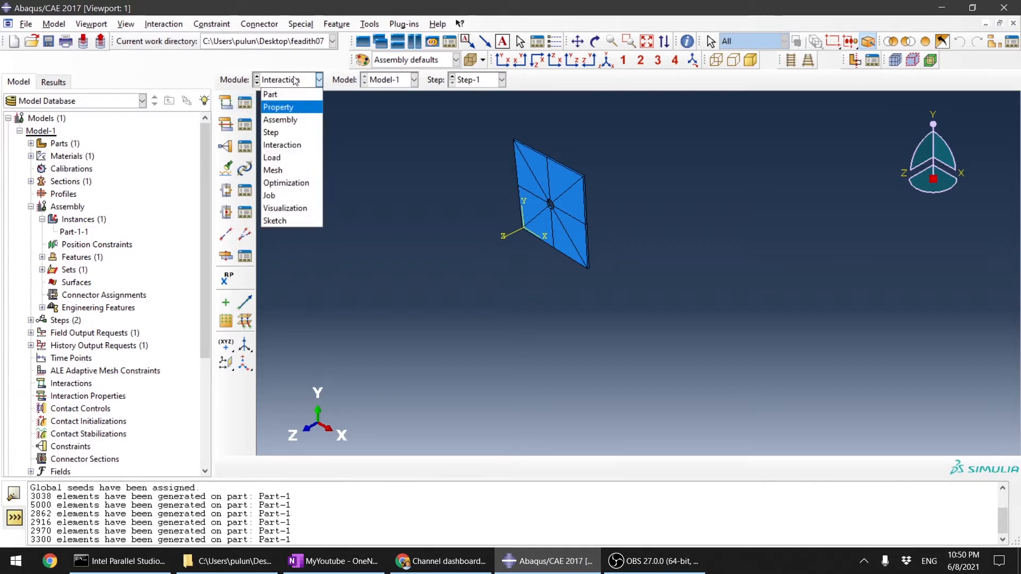
pyautogui.click(289, 159)
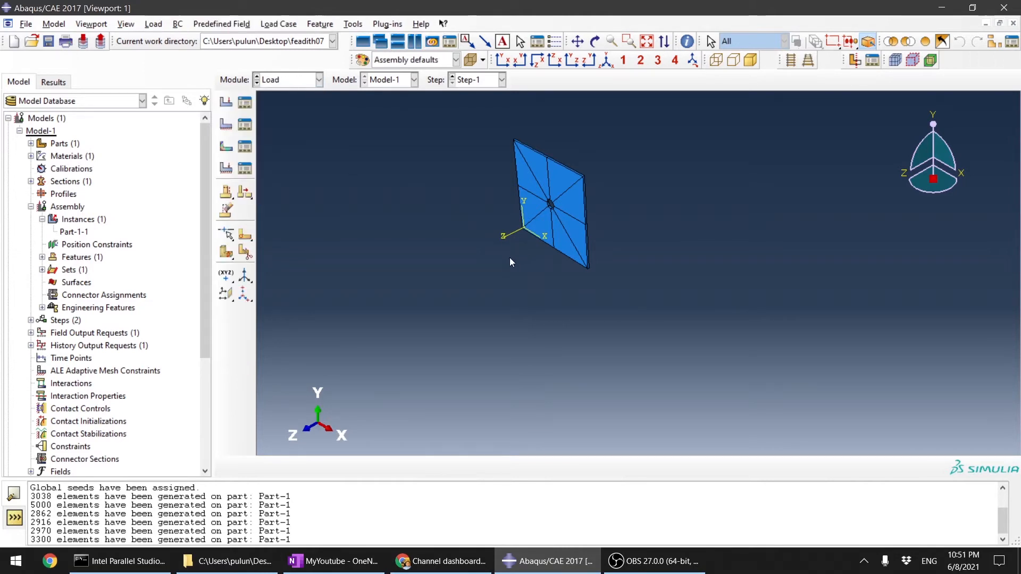
pyautogui.keyDown('ctrl'); pyautogui.keyDown('alt'); pyautogui.moveTo(553, 310); pyautogui.dragTo(541, 246); pyautogui.keyUp('alt'); pyautogui.keyUp('ctrl')
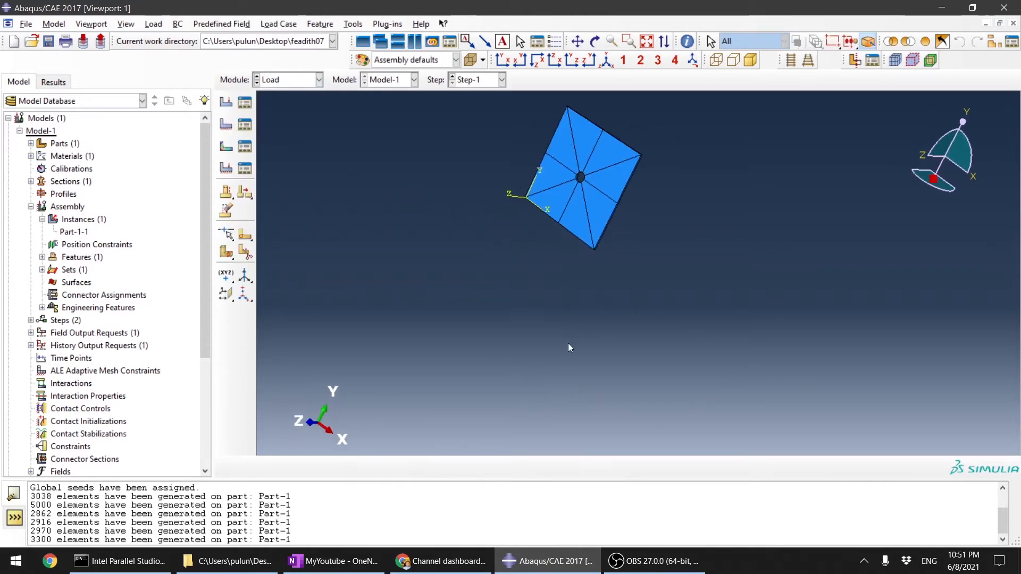
pyautogui.scroll(5, 568, 345)
pyautogui.keyDown('ctrl'); pyautogui.keyDown('alt'); pyautogui.moveTo(563, 293); pyautogui.dragTo(633, 314); pyautogui.keyUp('alt'); pyautogui.keyUp('ctrl')
pyautogui.scroll(-5, 632, 314)
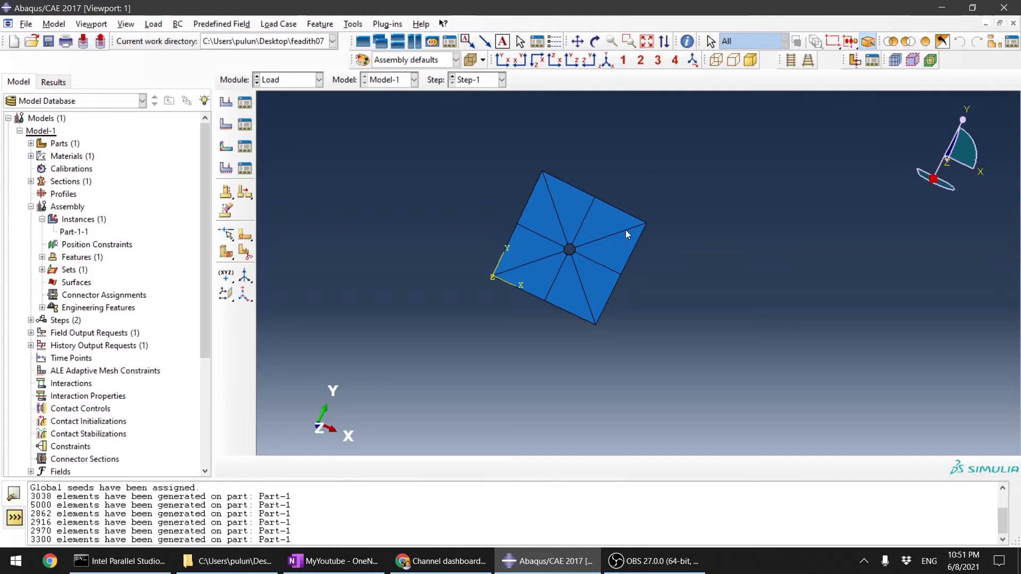
pyautogui.keyDown('ctrl'); pyautogui.keyDown('alt'); pyautogui.moveTo(626, 230); pyautogui.dragTo(574, 194); pyautogui.keyUp('alt'); pyautogui.keyUp('ctrl')
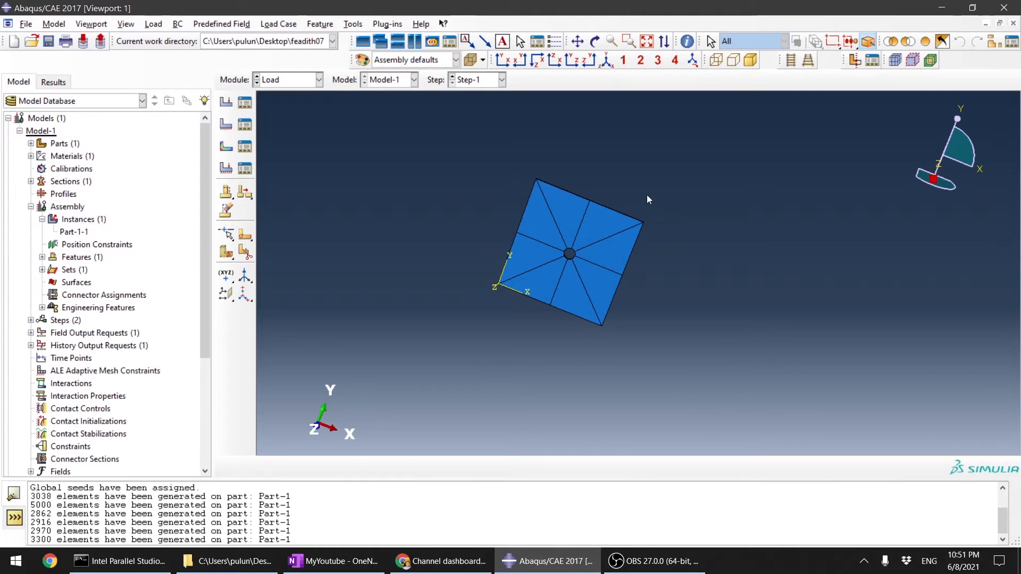
pyautogui.click(229, 106)
pyautogui.keyDown('ctrl'); pyautogui.keyDown('alt'); pyautogui.moveTo(713, 273); pyautogui.dragTo(571, 235); pyautogui.keyUp('alt'); pyautogui.keyUp('ctrl')
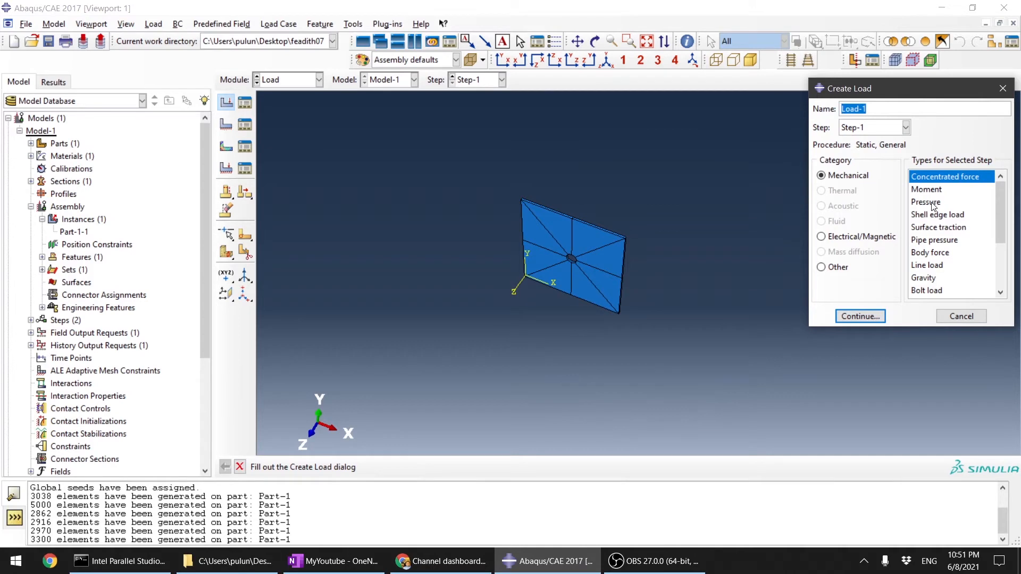
pyautogui.click(934, 205)
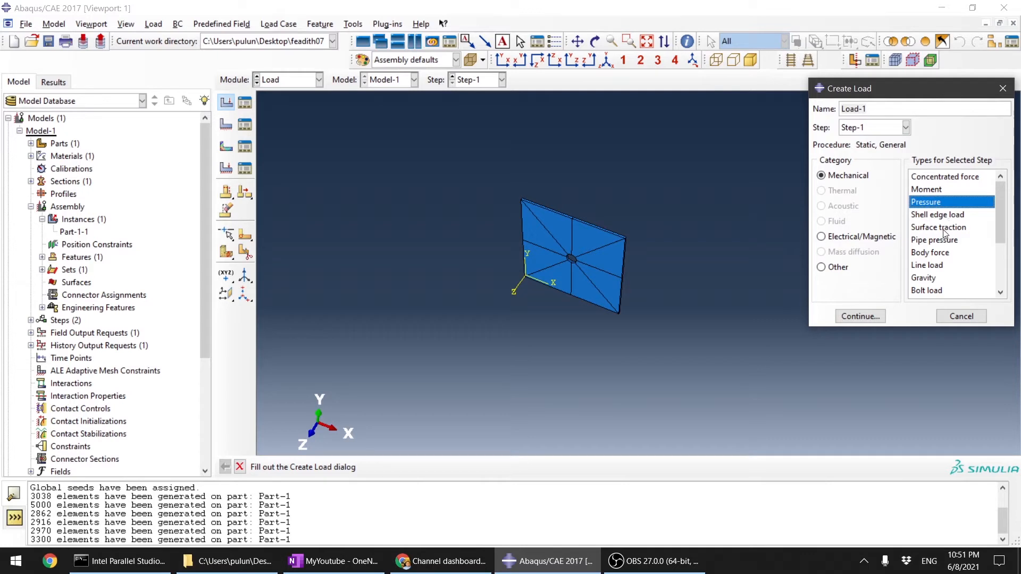
pyautogui.scroll(-3, 944, 255)
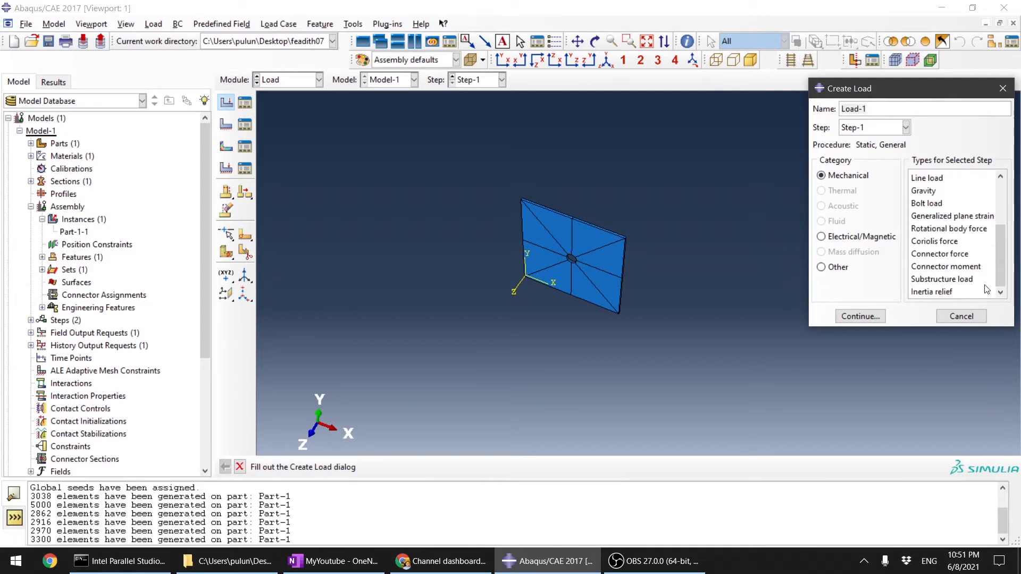
pyautogui.click(962, 317)
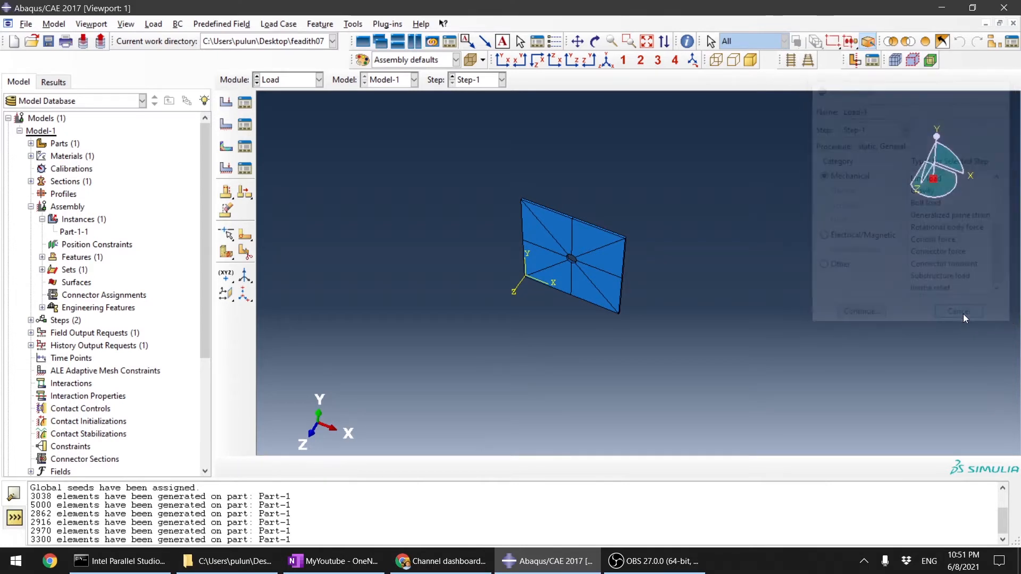
# Step: Start a mechanical Displacement/Rotation boundary condition named pulling_load in Step-1 and proceed to its region selection
pyautogui.click(226, 124)
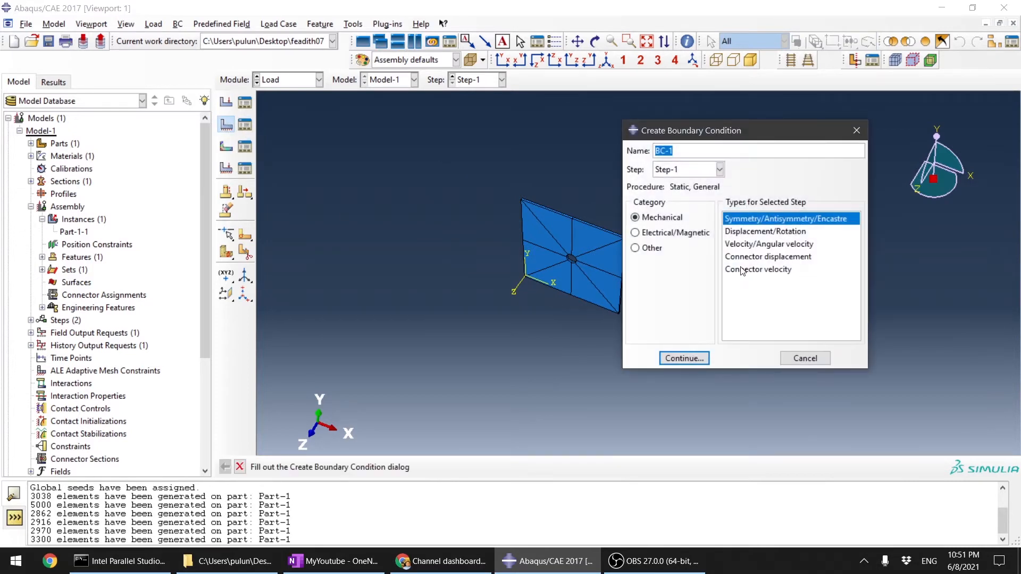
pyautogui.click(763, 233)
pyautogui.moveTo(692, 130); pyautogui.dragTo(777, 124)
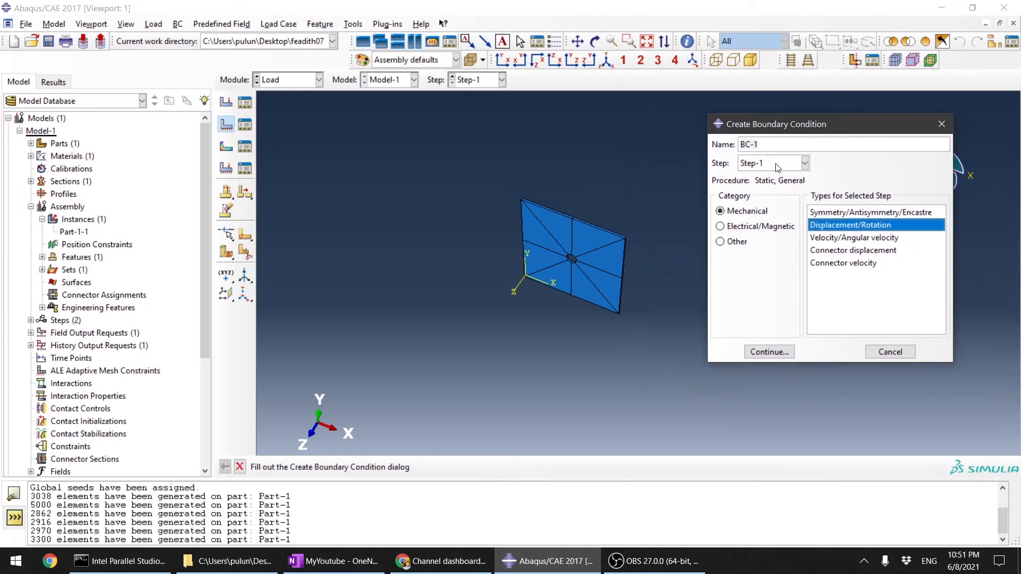
pyautogui.scroll(5, 551, 234)
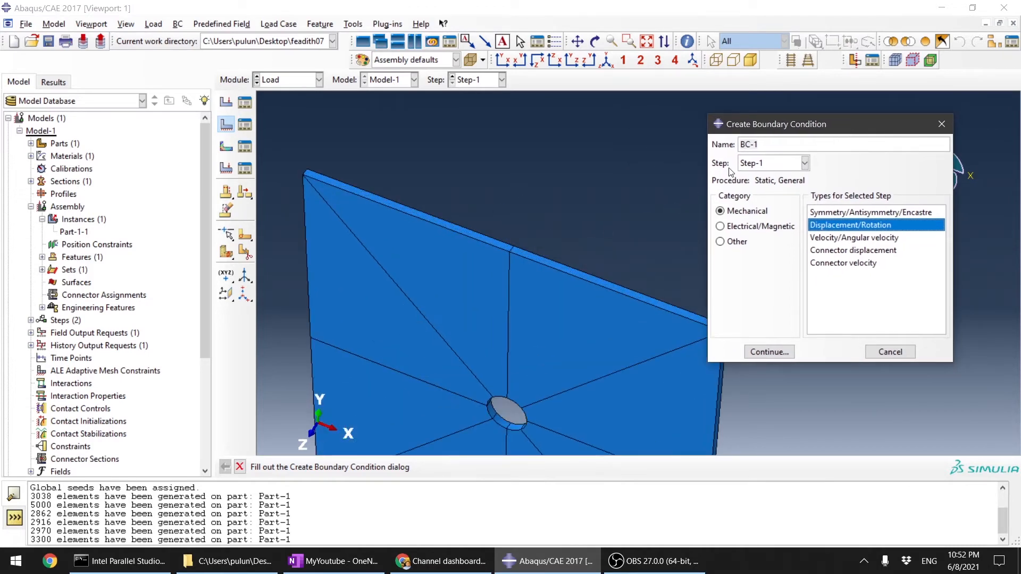
pyautogui.tripleClick(774, 143)
pyautogui.write('pulling_load')
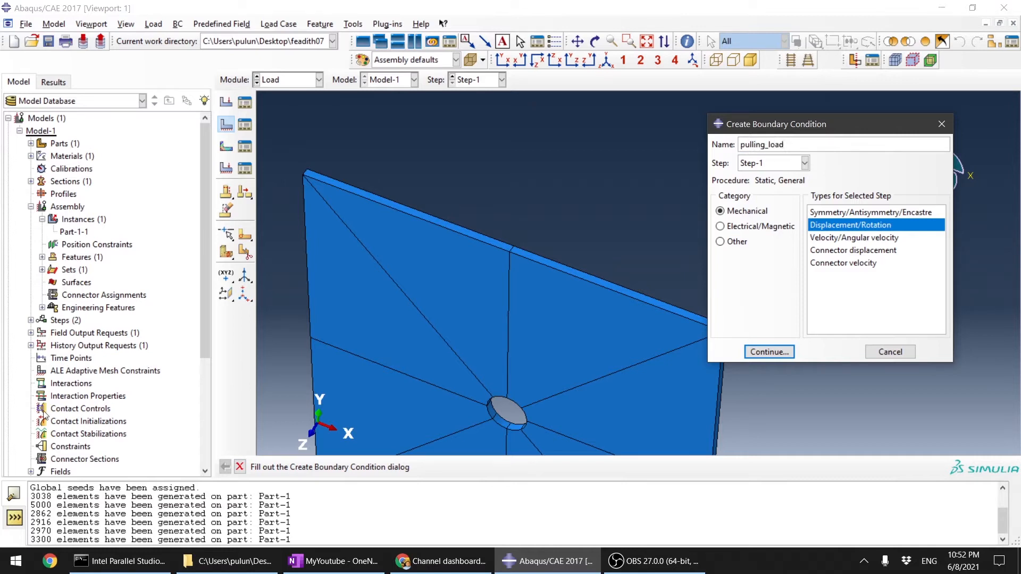
pyautogui.click(771, 352)
pyautogui.scroll(2, 798, 282)
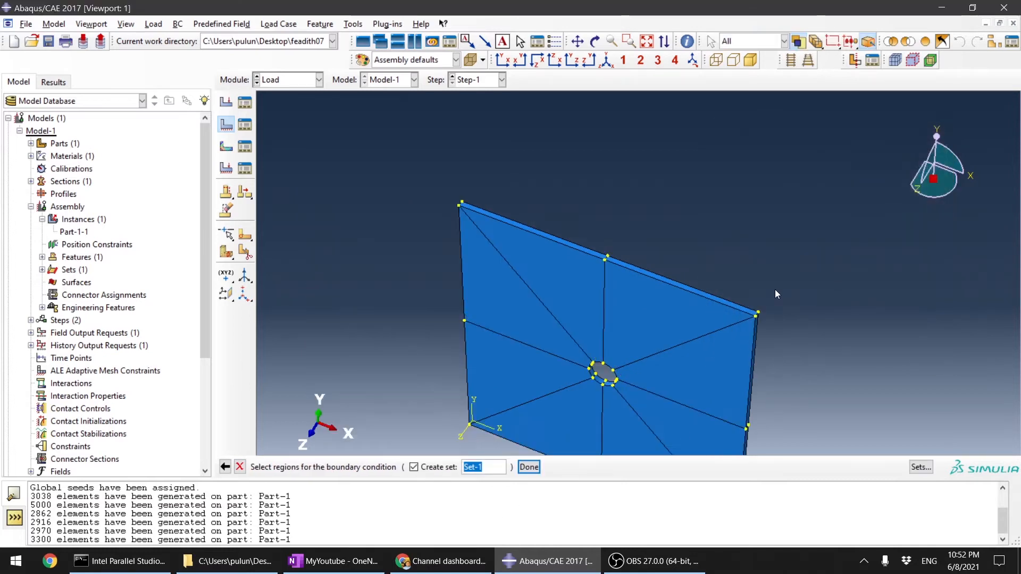
# Step: Select the two top edge faces of the plate as the region of the pulling_load boundary condition
pyautogui.scroll(-5, 574, 272)
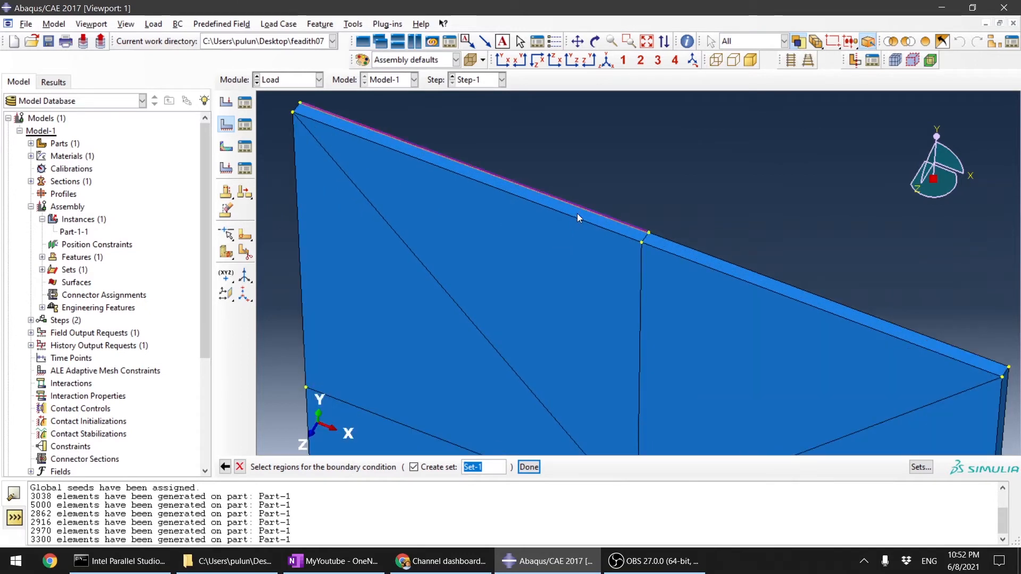
pyautogui.click(578, 217)
pyautogui.scroll(5, 608, 225)
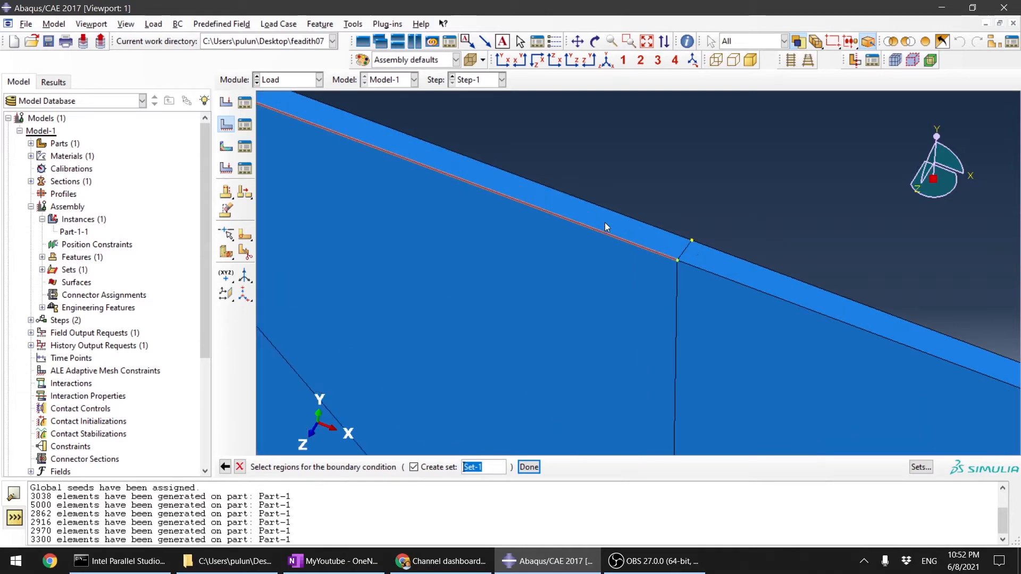
pyautogui.scroll(-5, 632, 232)
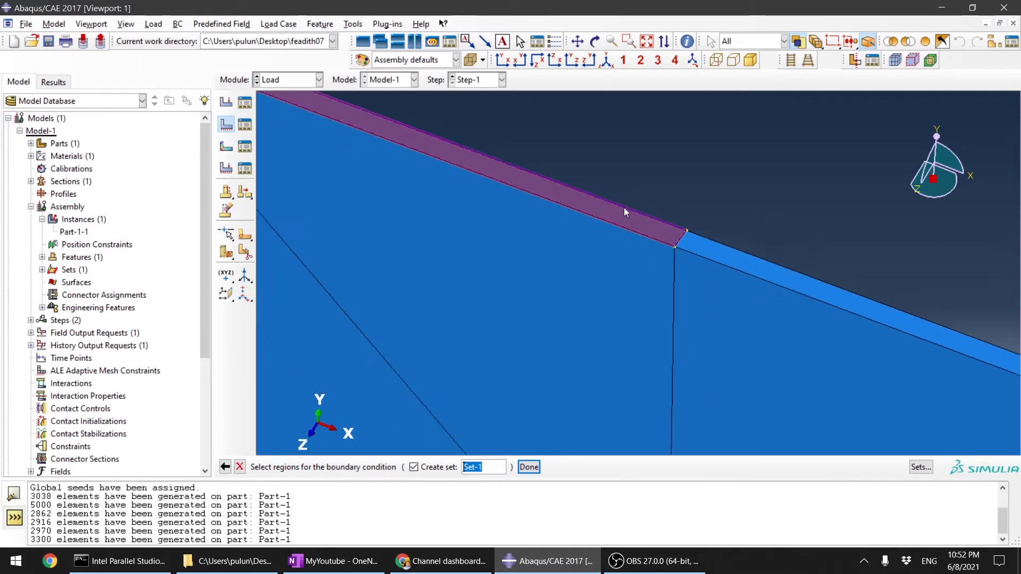
pyautogui.scroll(5, 697, 238)
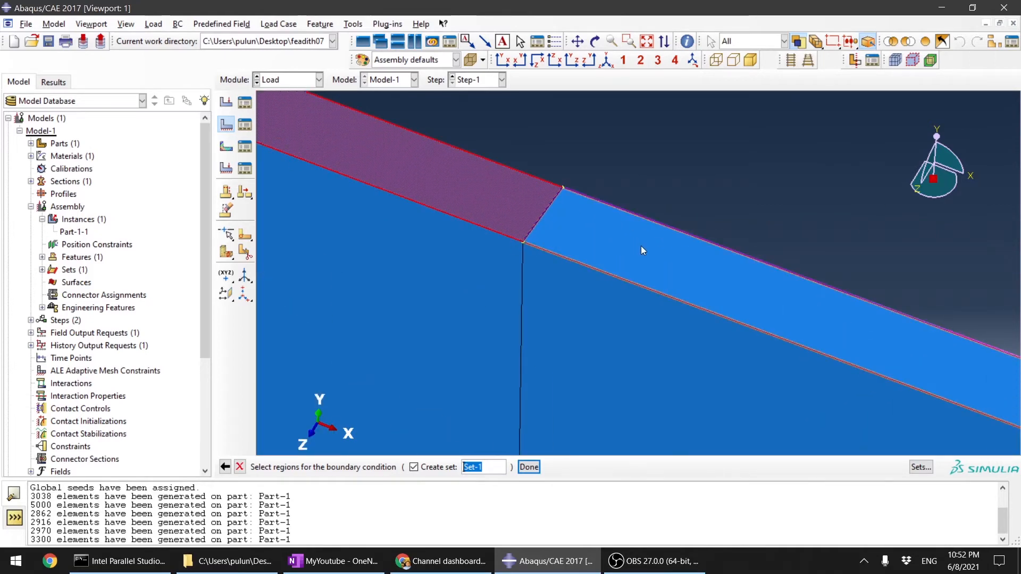
pyautogui.scroll(-5, 641, 246)
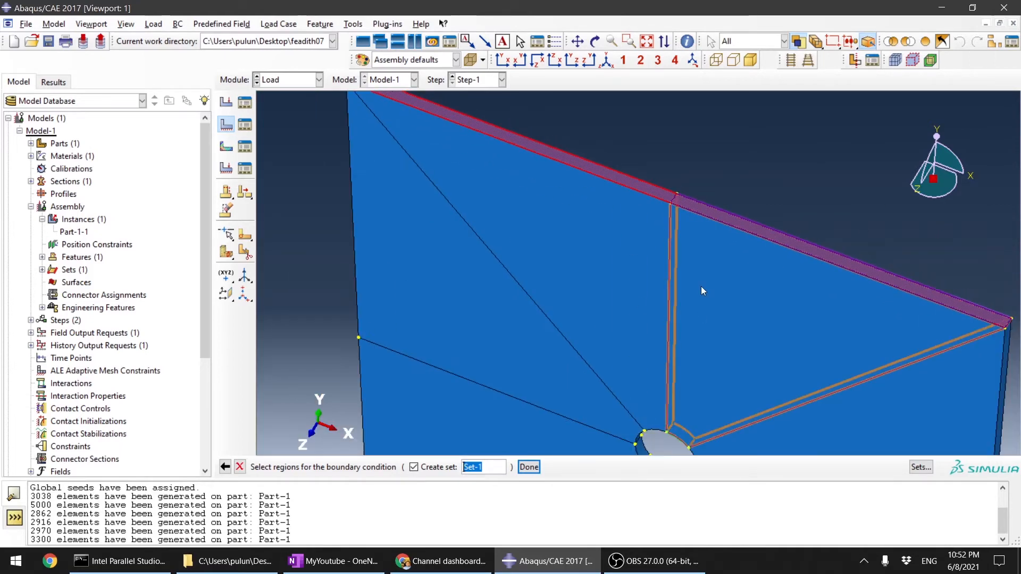
pyautogui.scroll(-5, 702, 290)
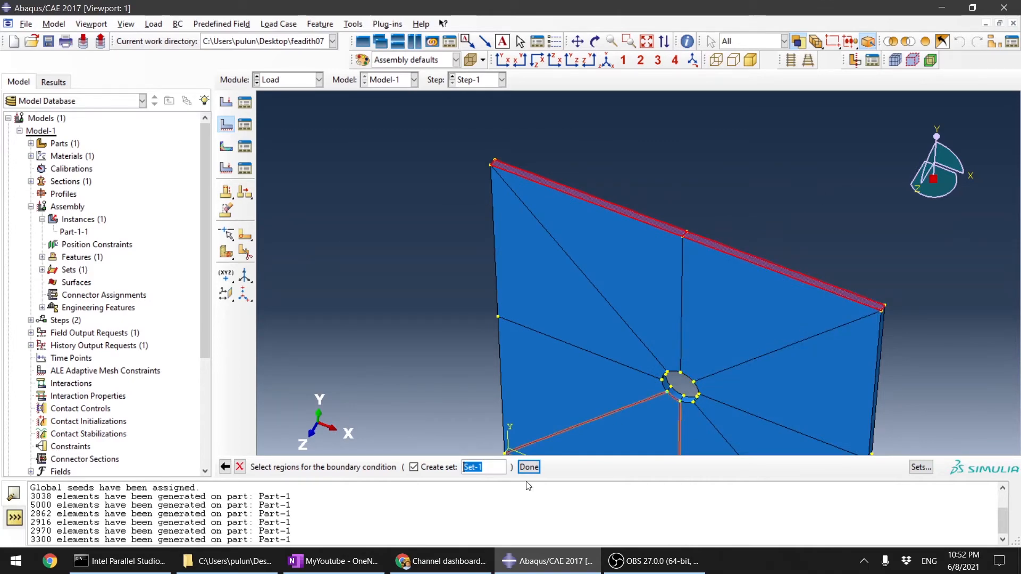
pyautogui.click(530, 467)
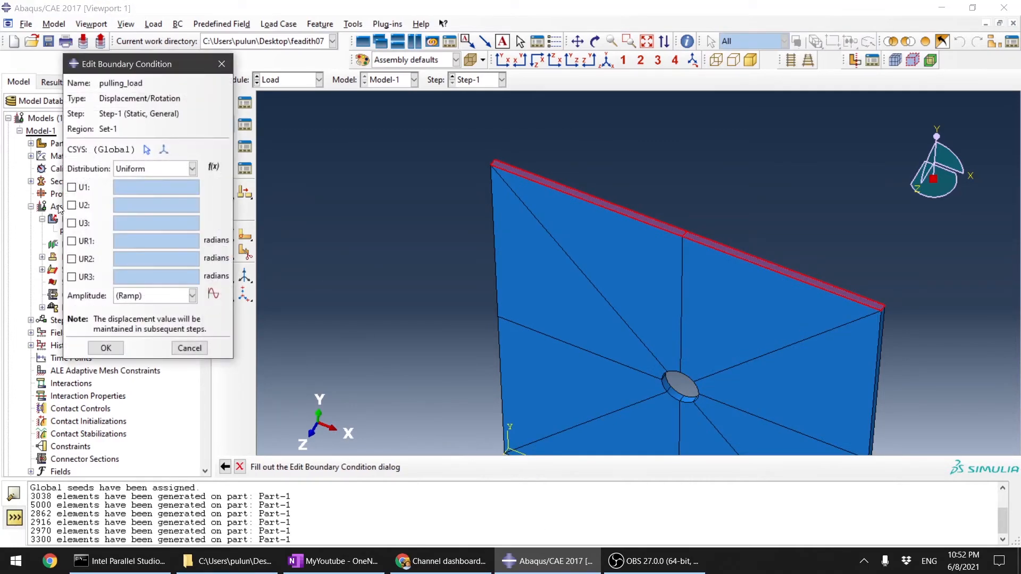
# Step: Set the U2 displacement of pulling_load to 1, leaving the other components free
pyautogui.scroll(-3, 480, 224)
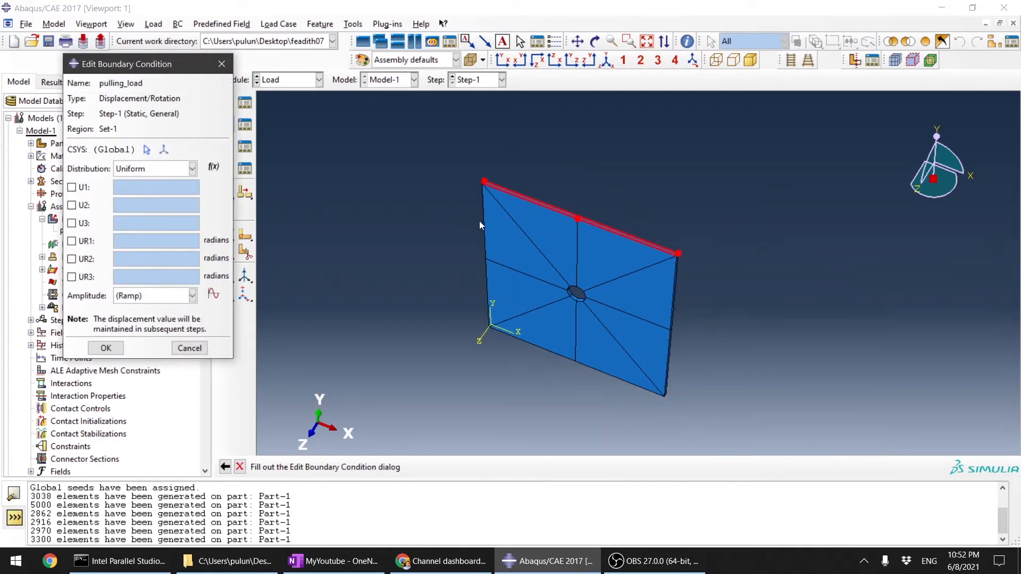
pyautogui.click(84, 208)
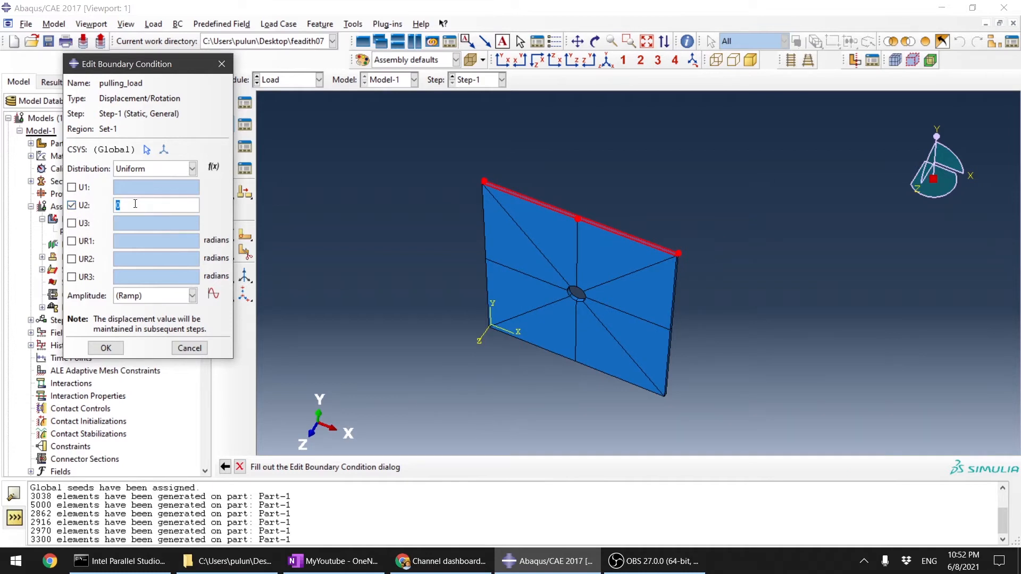
pyautogui.write('1')
pyautogui.click(105, 348)
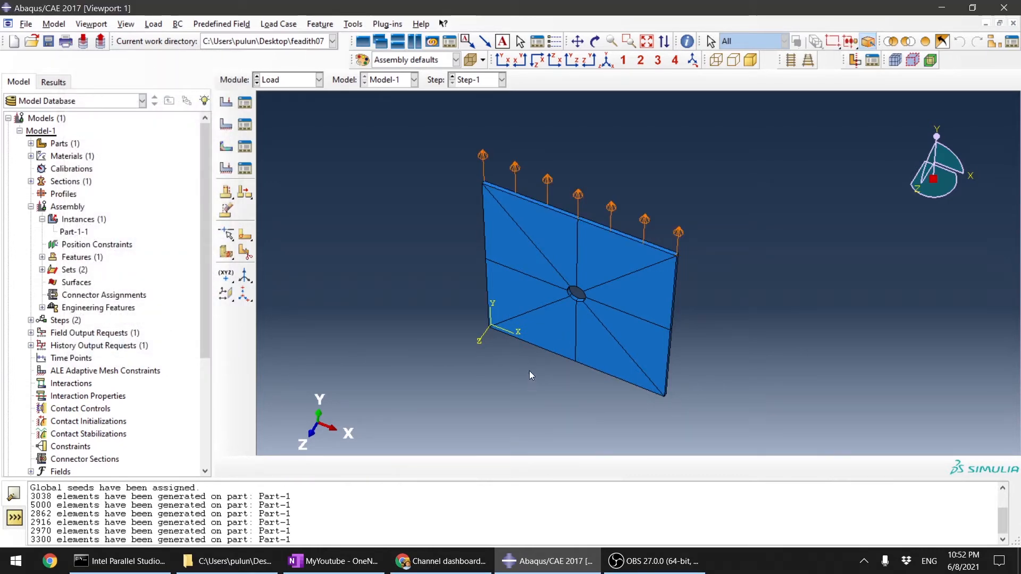
# Step: Create a Displacement/Rotation boundary condition in Step-1 on the plate's two bottom edge faces with U2 set to 0
pyautogui.keyDown('ctrl'); pyautogui.keyDown('alt'); pyautogui.moveTo(598, 319); pyautogui.dragTo(658, 266); pyautogui.keyUp('alt'); pyautogui.keyUp('ctrl')
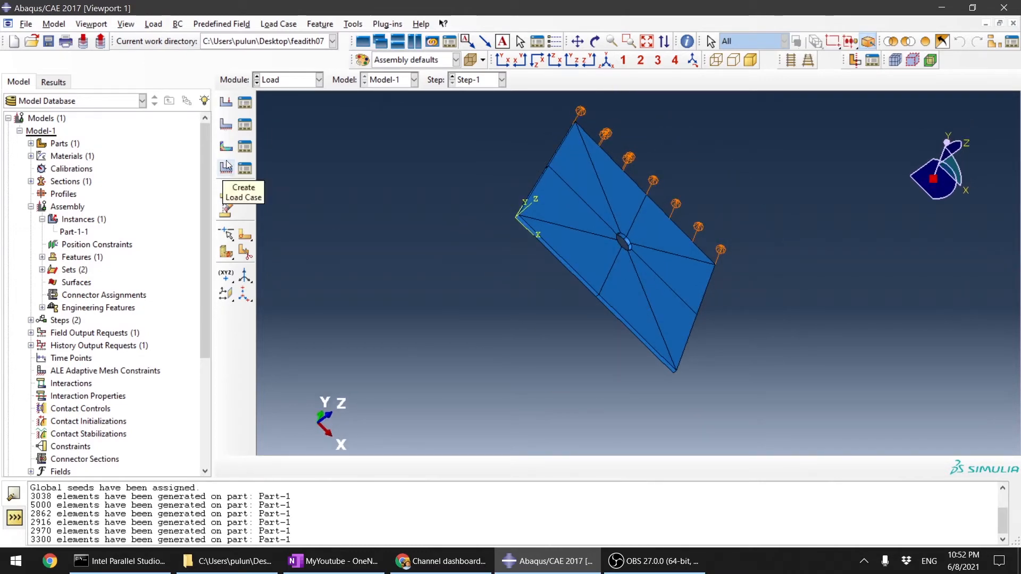
pyautogui.click(226, 125)
pyautogui.scroll(3, 554, 286)
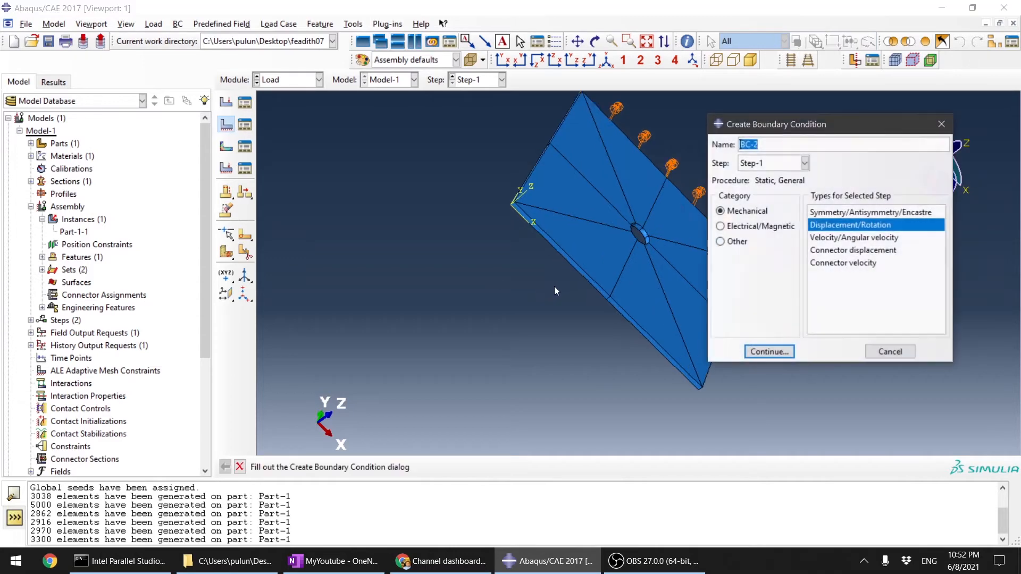
pyautogui.click(752, 351)
pyautogui.scroll(3, 628, 311)
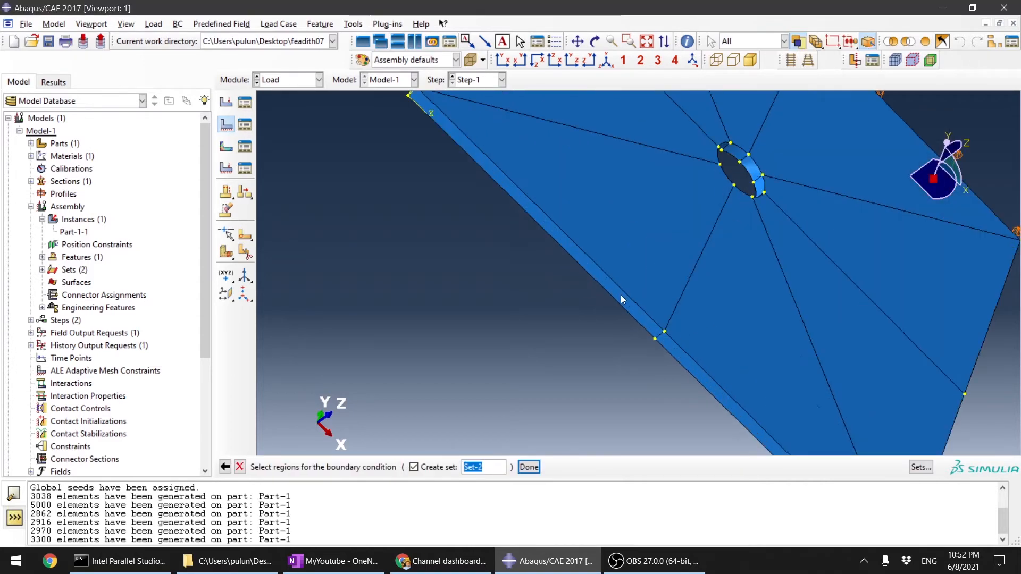
pyautogui.click(620, 296)
pyautogui.scroll(-3, 664, 357)
pyautogui.scroll(3, 664, 358)
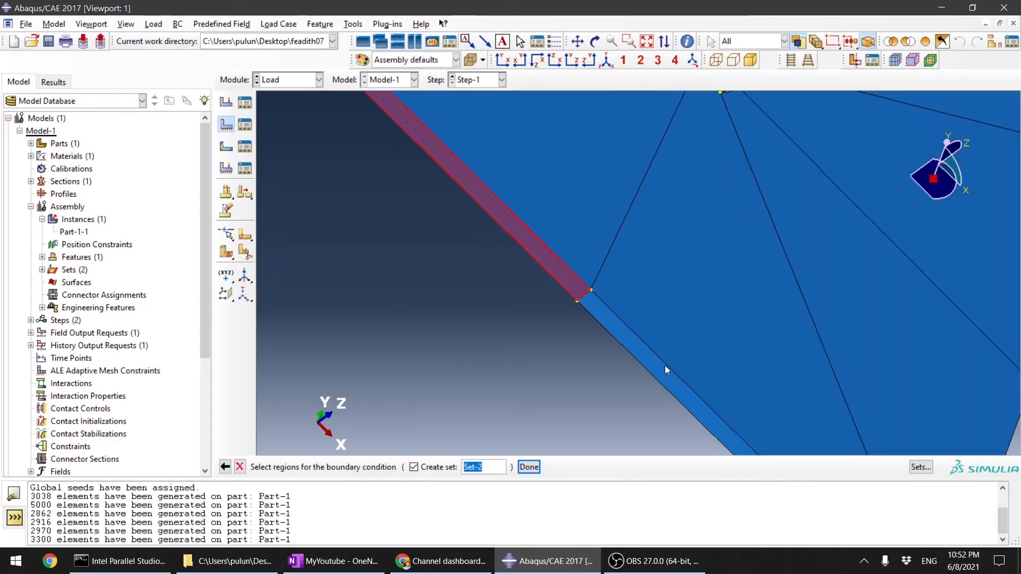
pyautogui.keyDown('shift'); pyautogui.click(659, 368); pyautogui.keyUp('shift')
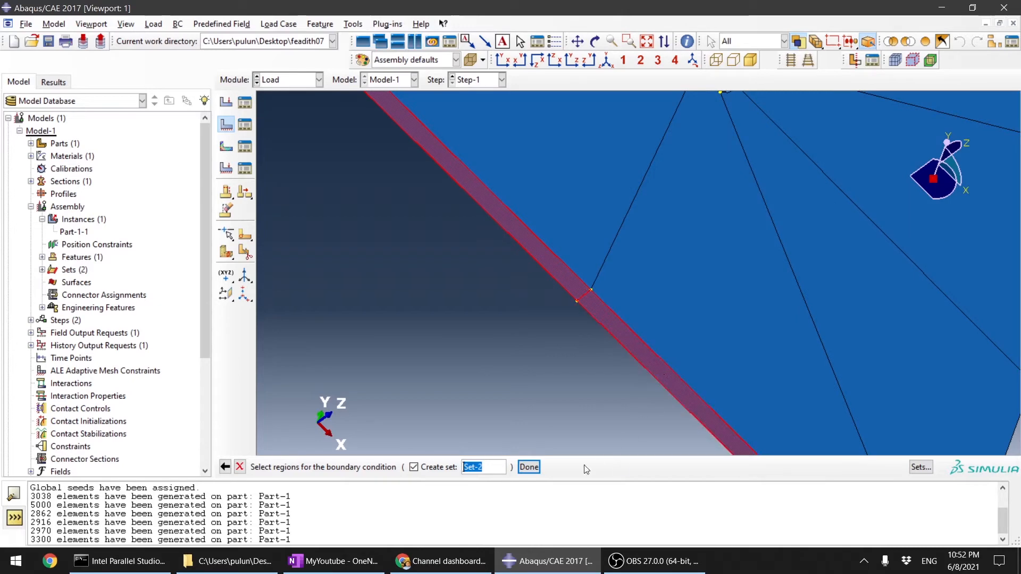
pyautogui.click(530, 467)
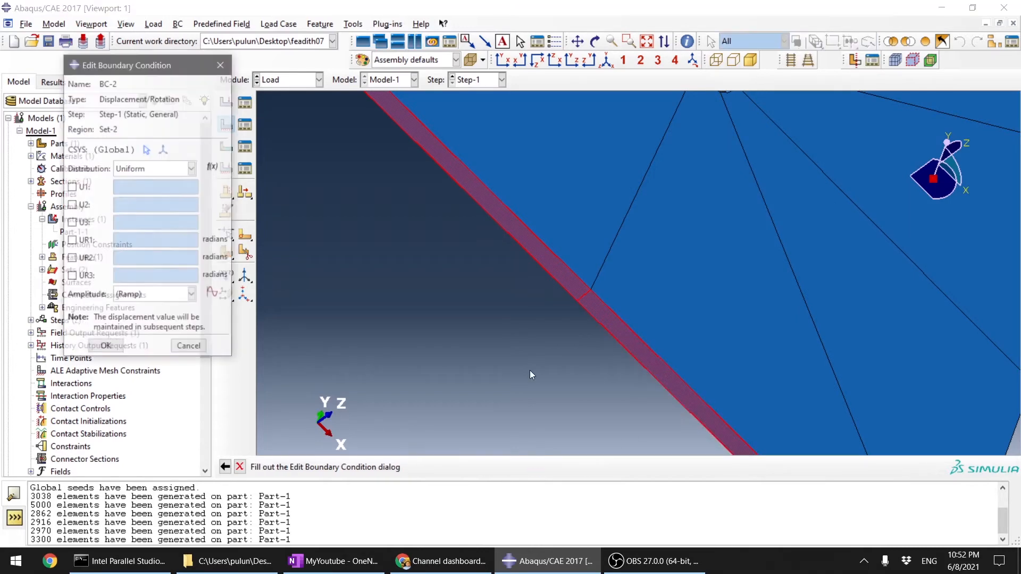
pyautogui.click(72, 206)
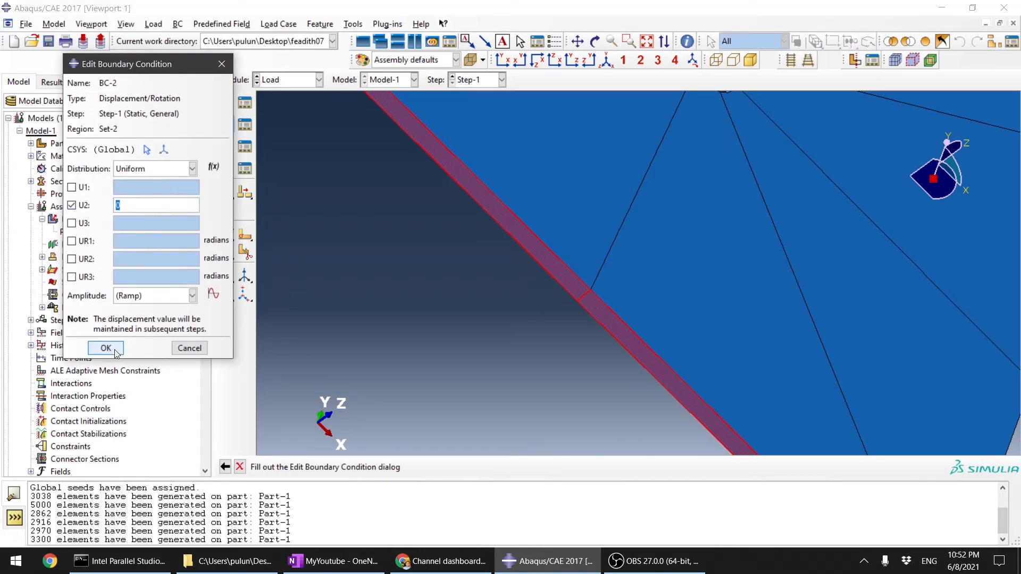
pyautogui.click(106, 348)
# Step: Examine the boundary condition symbols on the plate and the middle of its bottom face
pyautogui.scroll(-4, 595, 273)
pyautogui.keyDown('ctrl'); pyautogui.keyDown('alt'); pyautogui.moveTo(720, 248); pyautogui.dragTo(572, 296); pyautogui.keyUp('alt'); pyautogui.keyUp('ctrl')
pyautogui.scroll(4, 592, 325)
pyautogui.scroll(-4, 582, 295)
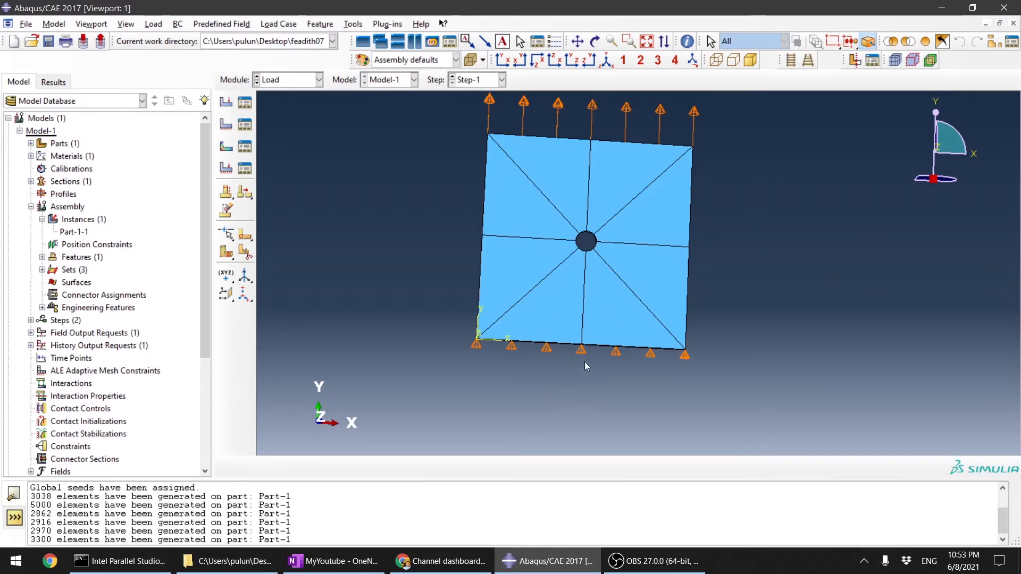
pyautogui.keyDown('ctrl'); pyautogui.keyDown('alt'); pyautogui.moveTo(585, 362); pyautogui.dragTo(575, 310); pyautogui.keyUp('alt'); pyautogui.keyUp('ctrl')
pyautogui.scroll(5, 574, 310)
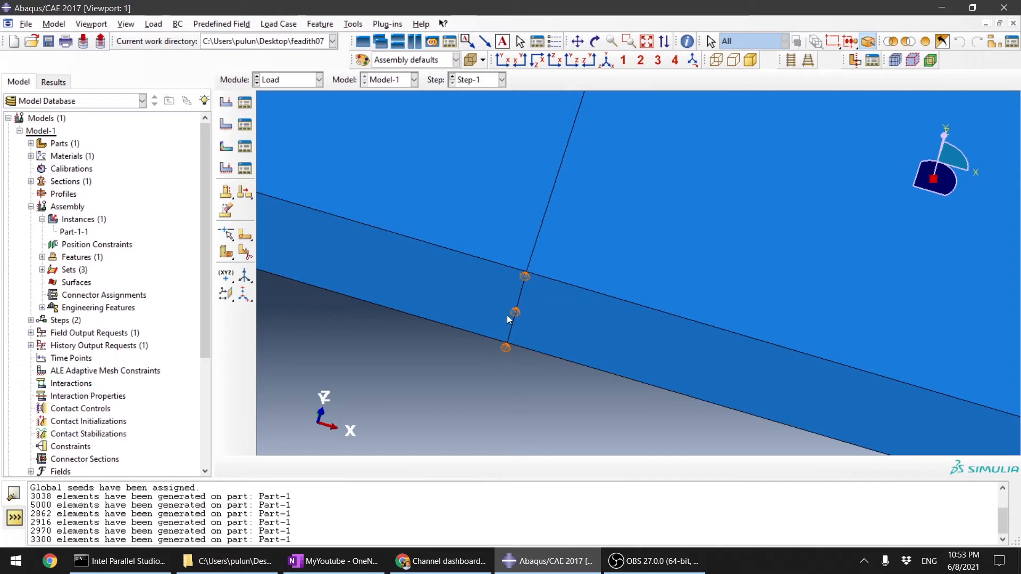
pyautogui.scroll(-5, 528, 288)
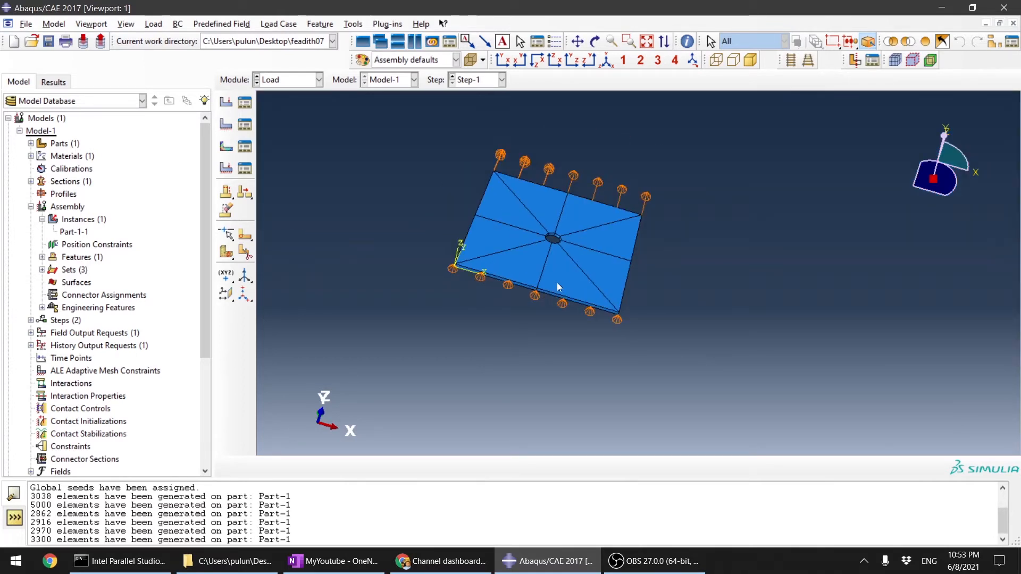
# Step: Start another Displacement/Rotation boundary condition in Step-1 and select the short through-thickness edge at the middle of the bottom face
pyautogui.click(226, 127)
pyautogui.scroll(4, 638, 234)
pyautogui.click(770, 348)
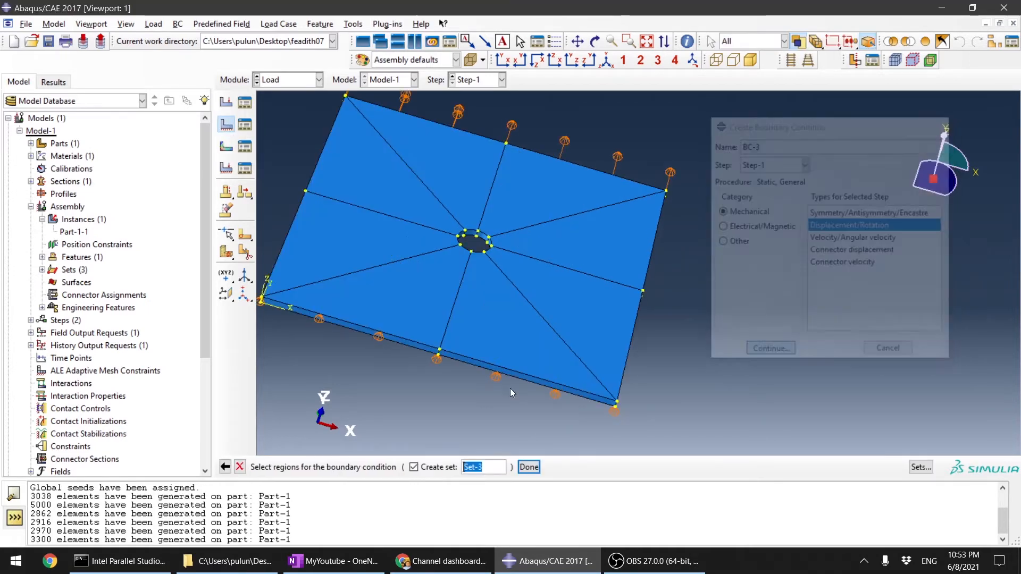
pyautogui.scroll(6, 511, 393)
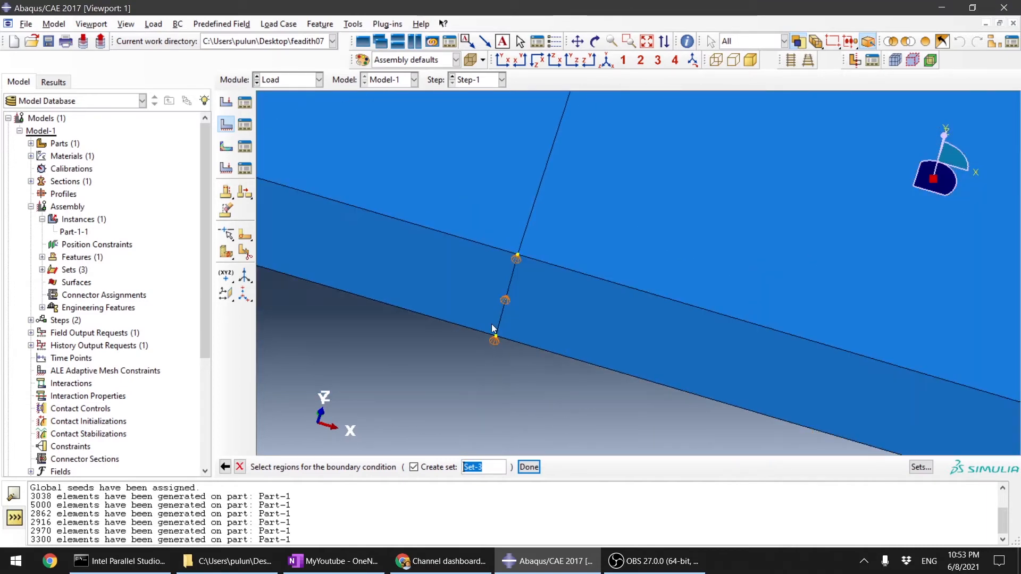
pyautogui.click(496, 327)
pyautogui.scroll(3, 497, 313)
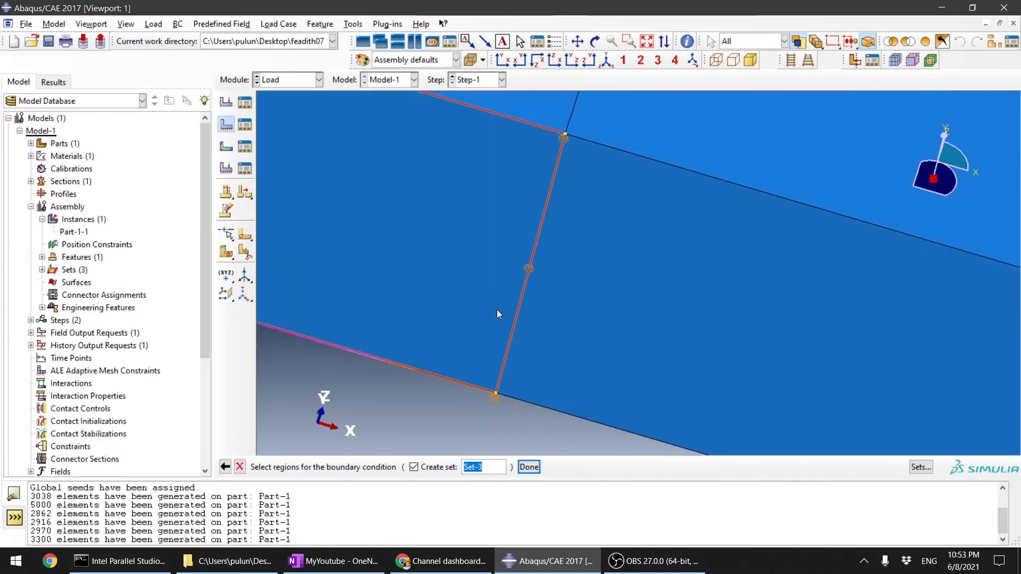
pyautogui.click(565, 136)
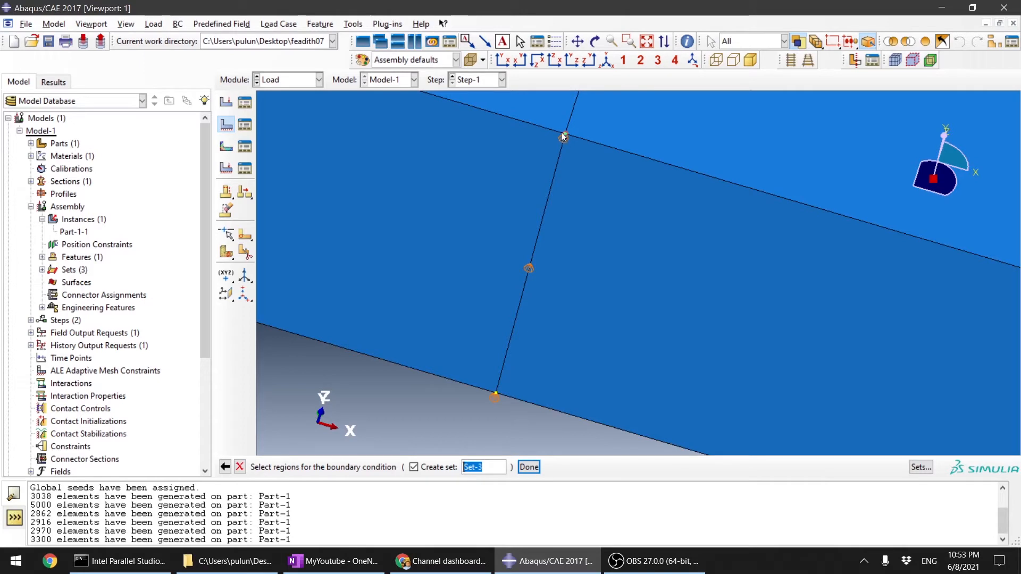
pyautogui.click(560, 142)
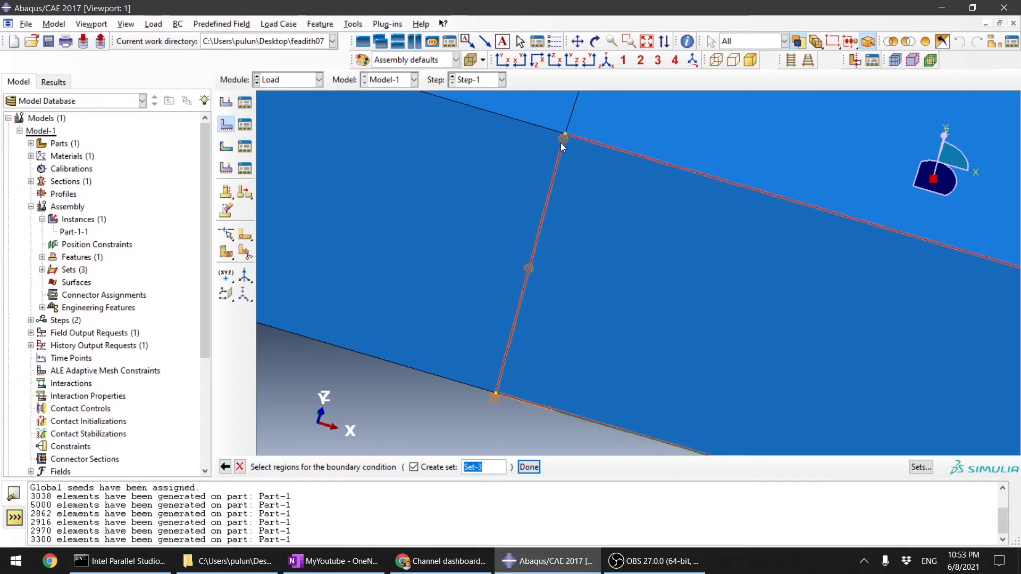
pyautogui.click(540, 216)
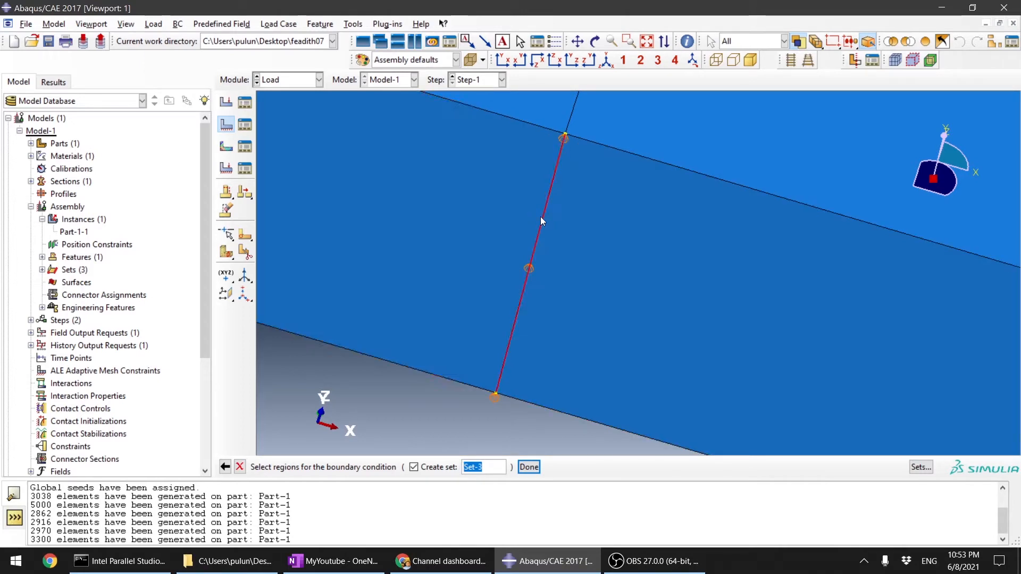
pyautogui.click(535, 467)
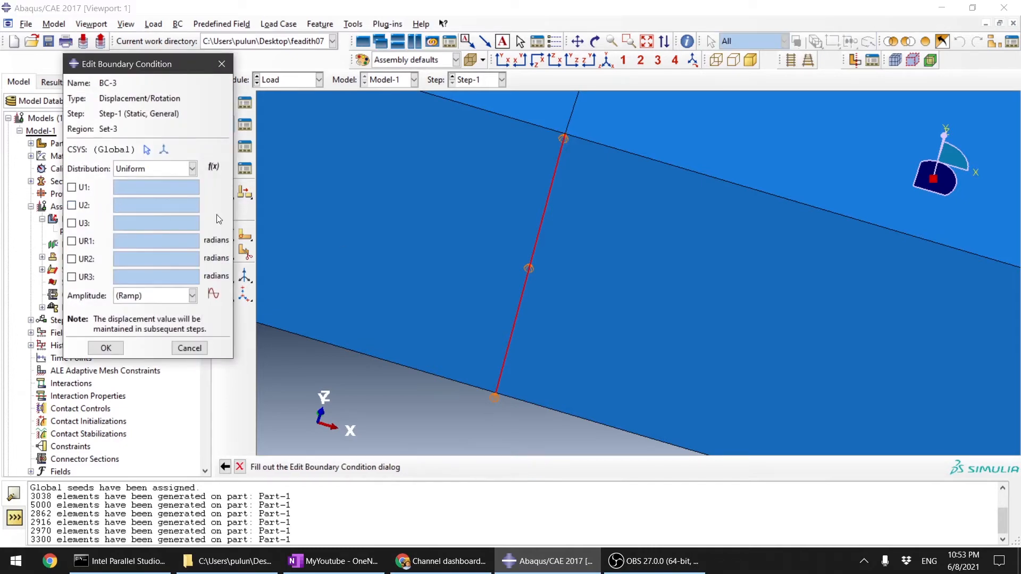
# Step: Set U1 to 0 for the boundary condition on the middle bottom edge
pyautogui.scroll(-6, 570, 241)
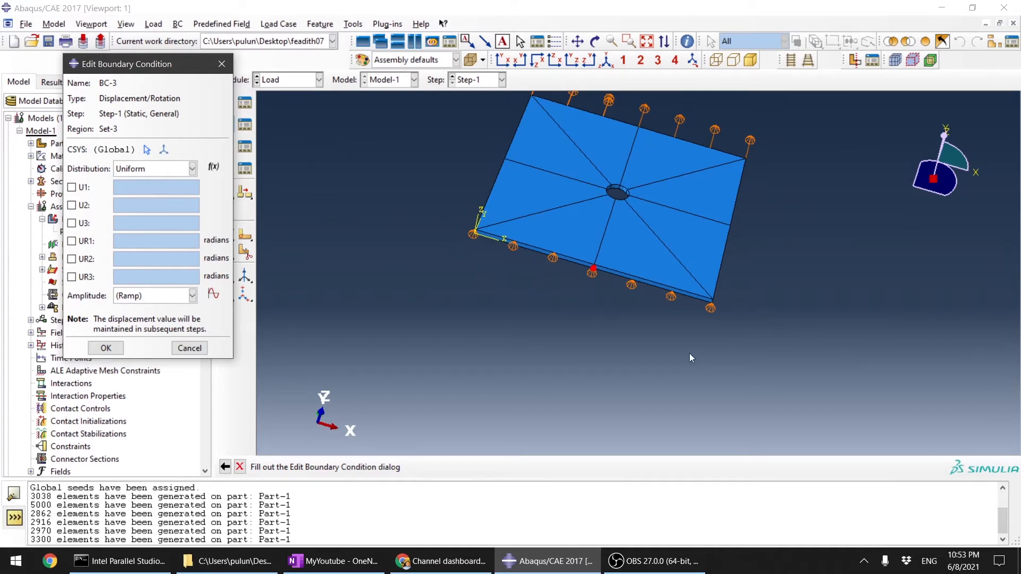
pyautogui.click(71, 188)
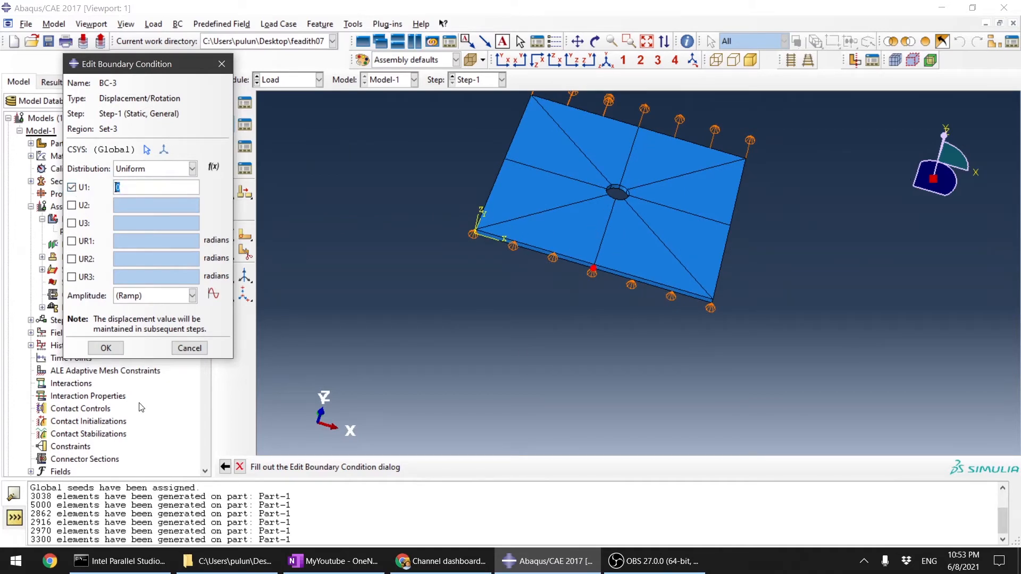
pyautogui.click(106, 348)
# Step: Start another Displacement/Rotation boundary condition in Step-1 and select the lower end vertex of the middle through-thickness edge on the bottom face
pyautogui.scroll(6, 585, 290)
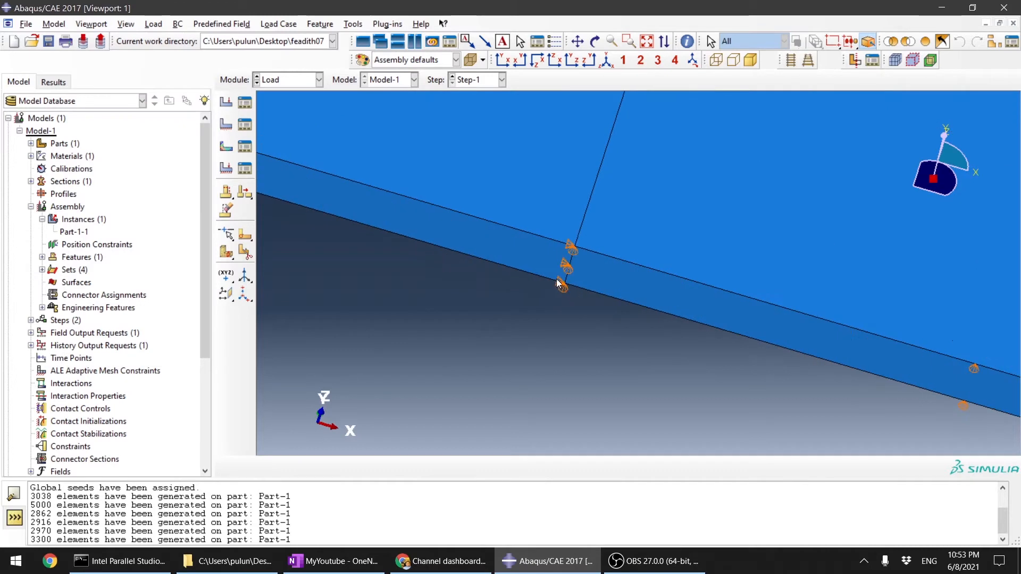
pyautogui.scroll(3, 579, 307)
pyautogui.scroll(-2, 542, 302)
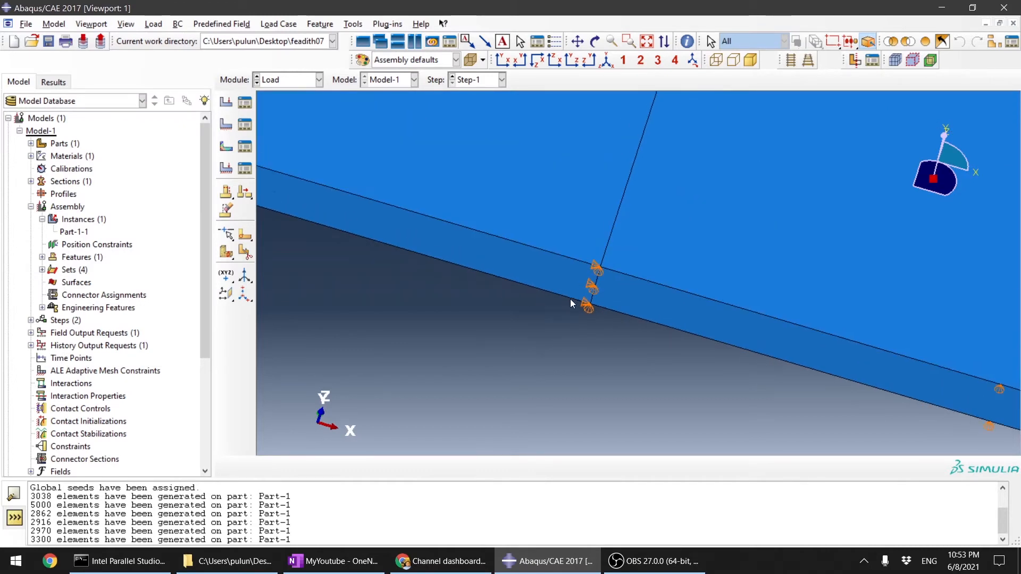
pyautogui.scroll(-4, 574, 303)
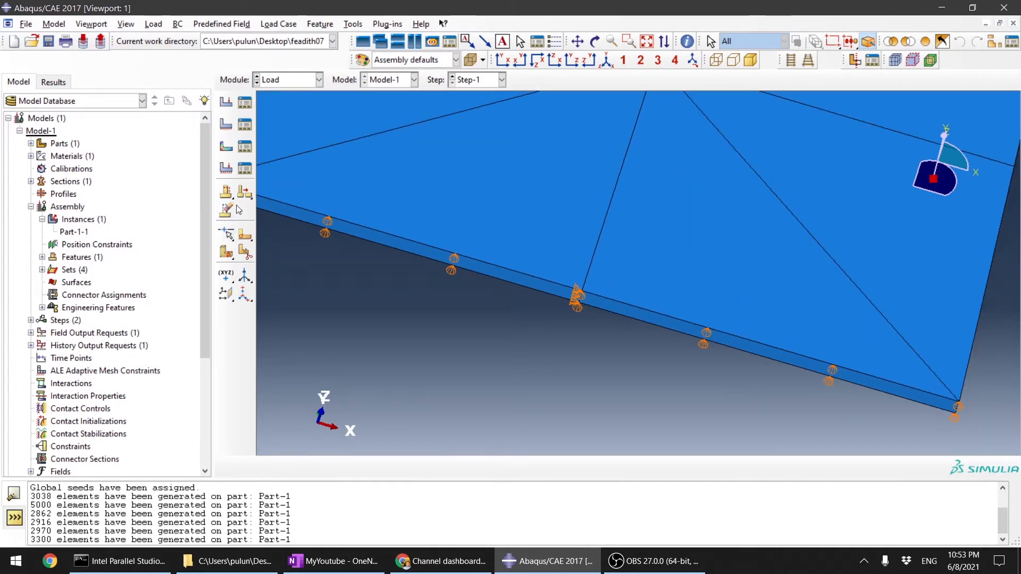
pyautogui.click(226, 124)
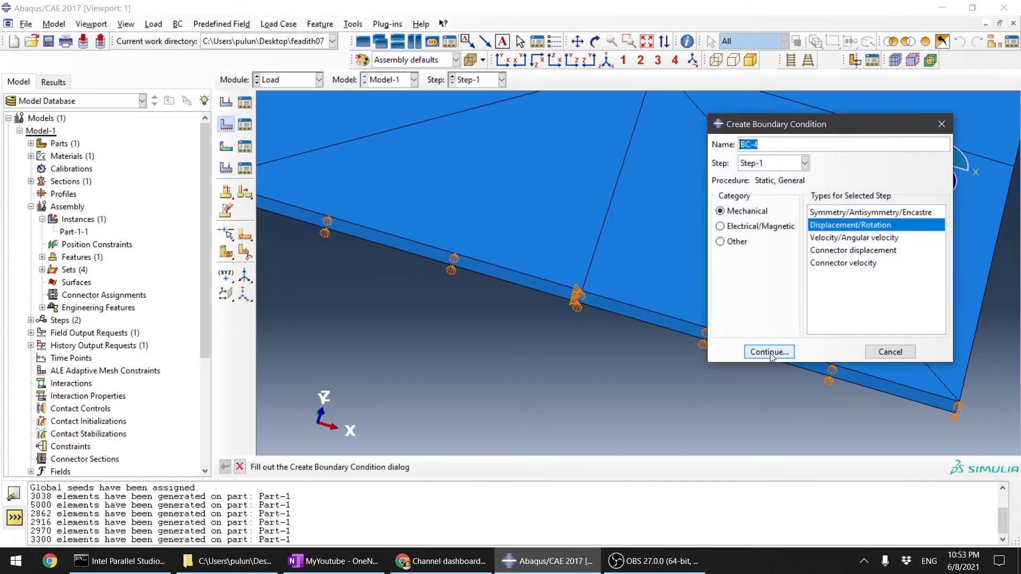
pyautogui.click(769, 351)
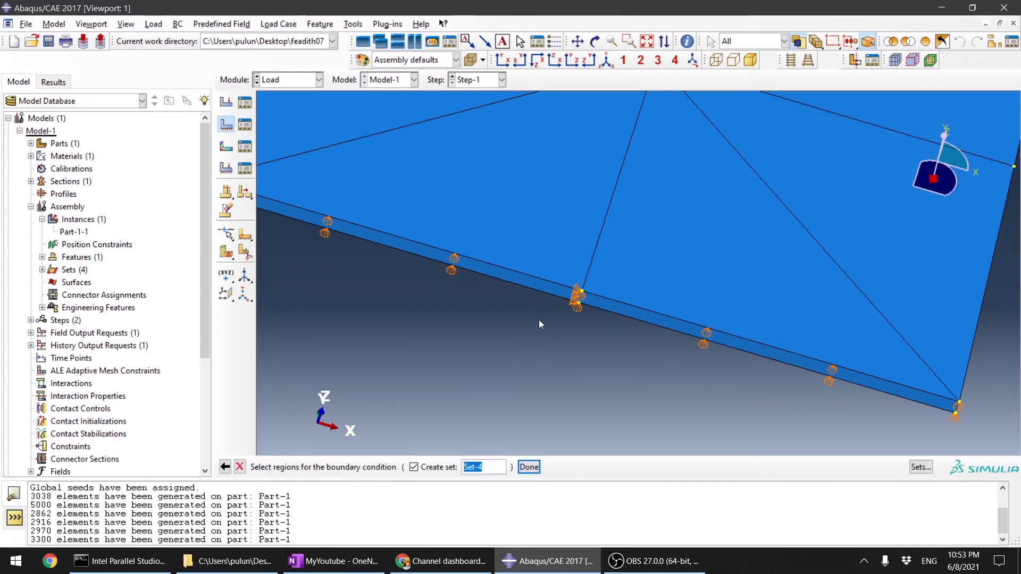
pyautogui.scroll(3, 538, 319)
pyautogui.scroll(5, 666, 282)
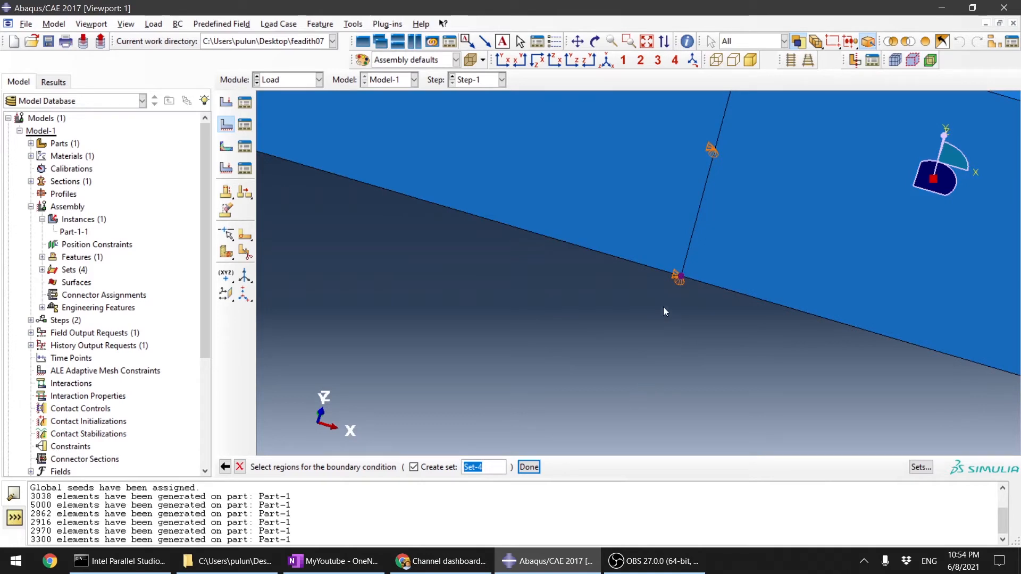
pyautogui.scroll(-5, 713, 319)
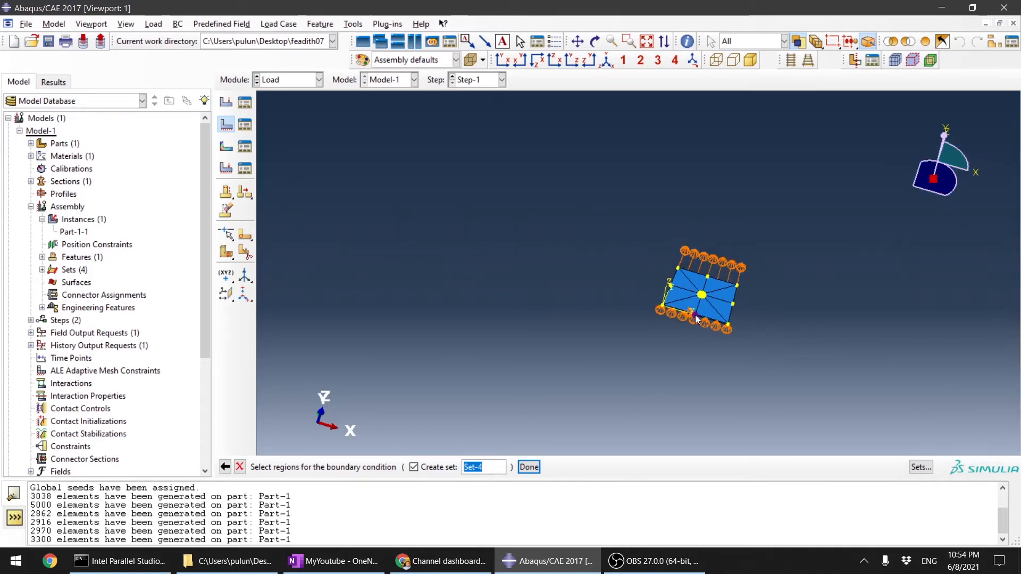
pyautogui.click(694, 318)
# Step: Confirm the selected vertex as the region and set U3 to 0 for the boundary condition
pyautogui.scroll(3, 693, 318)
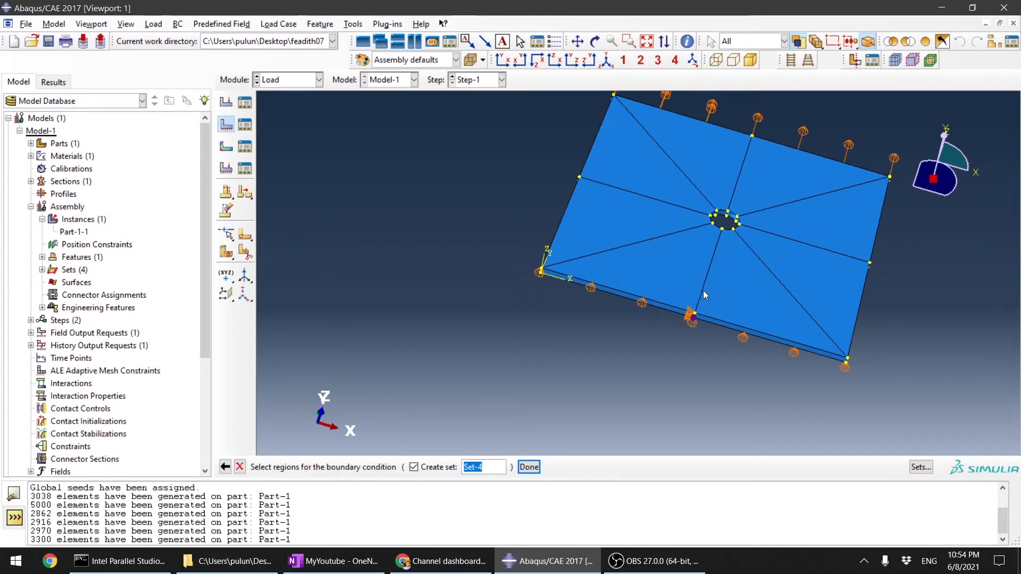
pyautogui.keyDown('ctrl'); pyautogui.keyDown('alt'); pyautogui.moveTo(700, 239); pyautogui.dragTo(809, 251); pyautogui.keyUp('alt'); pyautogui.keyUp('ctrl')
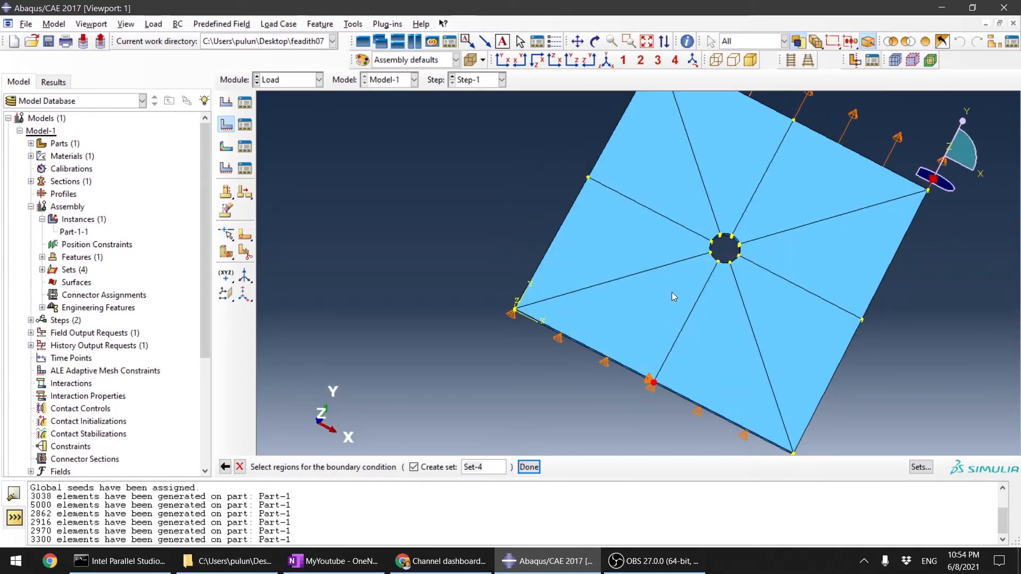
pyautogui.keyDown('ctrl'); pyautogui.keyDown('alt'); pyautogui.moveTo(698, 346); pyautogui.dragTo(678, 340); pyautogui.keyUp('alt'); pyautogui.keyUp('ctrl')
pyautogui.scroll(5, 678, 339)
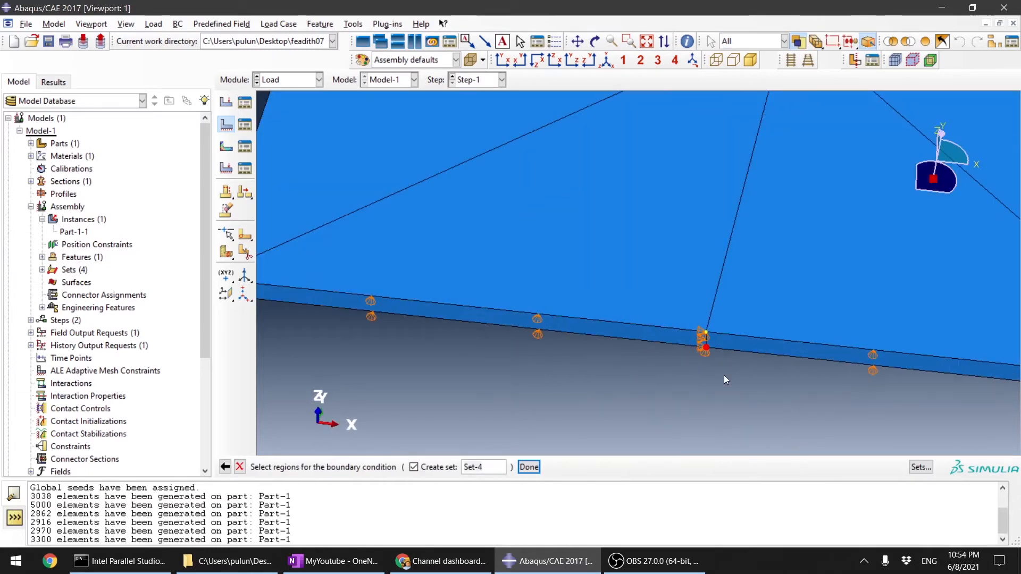
pyautogui.keyDown('ctrl'); pyautogui.keyDown('alt'); pyautogui.moveTo(724, 375); pyautogui.dragTo(650, 284); pyautogui.keyUp('alt'); pyautogui.keyUp('ctrl')
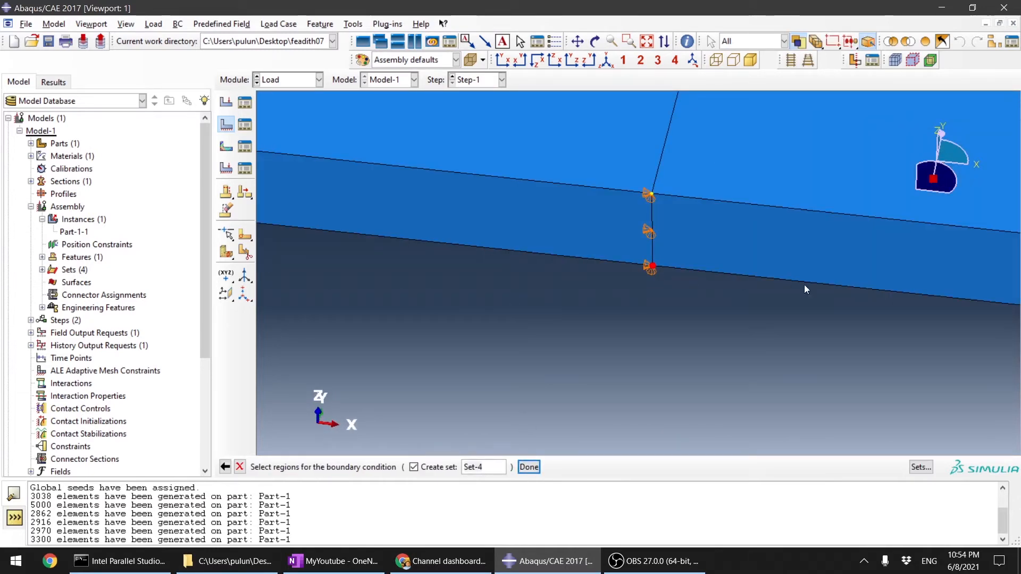
pyautogui.click(530, 467)
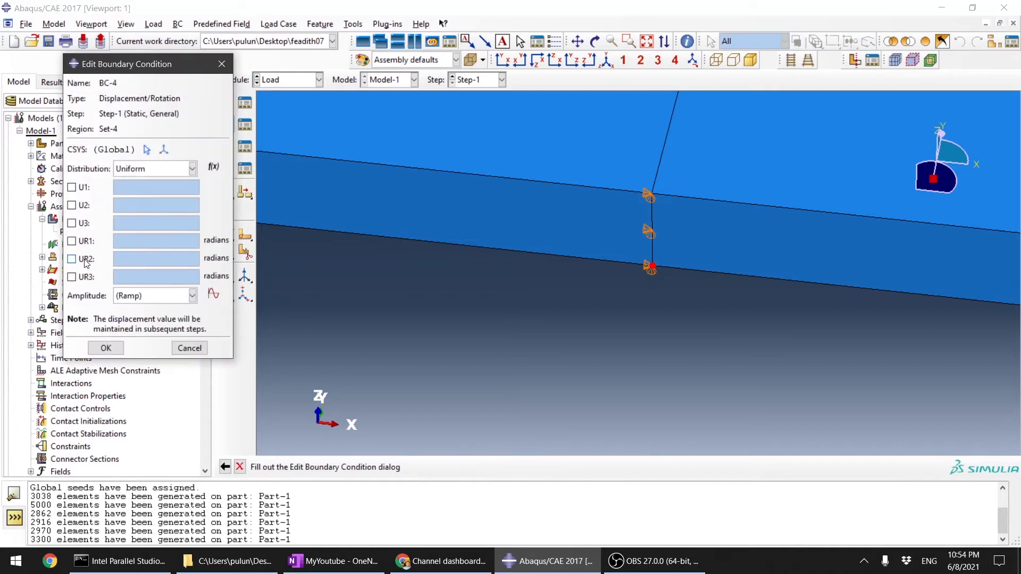
pyautogui.click(72, 223)
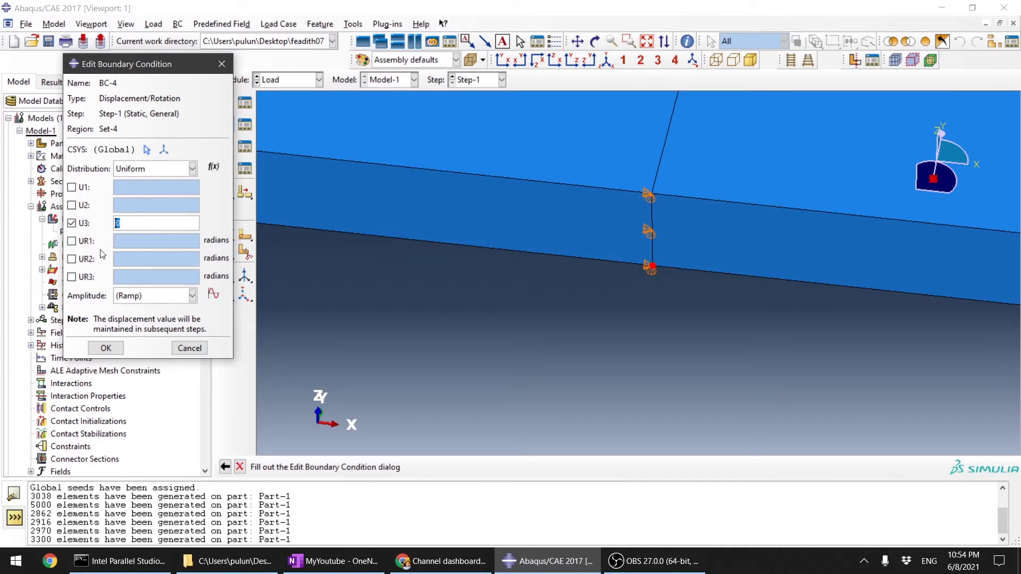
pyautogui.scroll(-3, 477, 272)
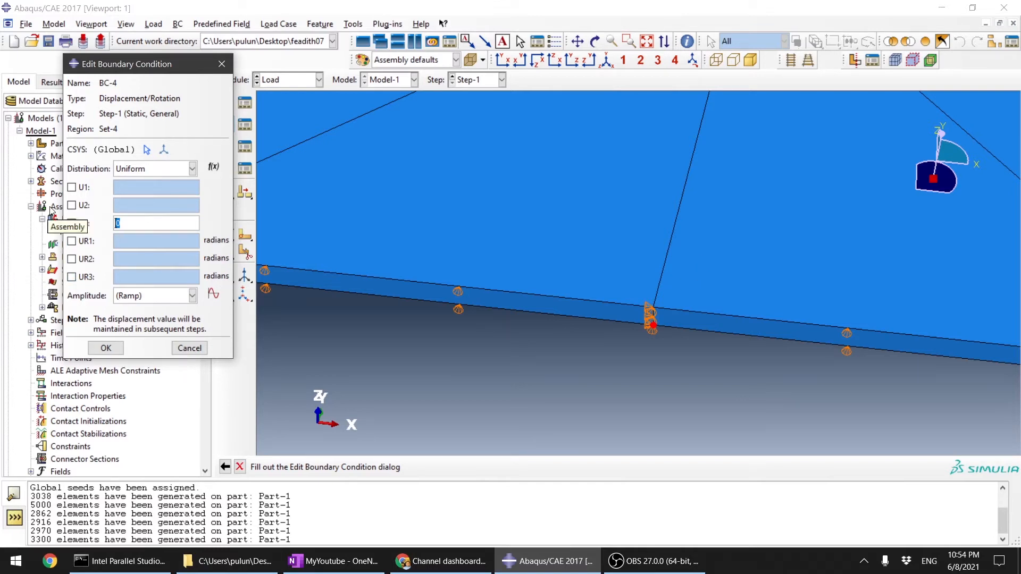
pyautogui.scroll(1, 439, 265)
pyautogui.scroll(3, 764, 336)
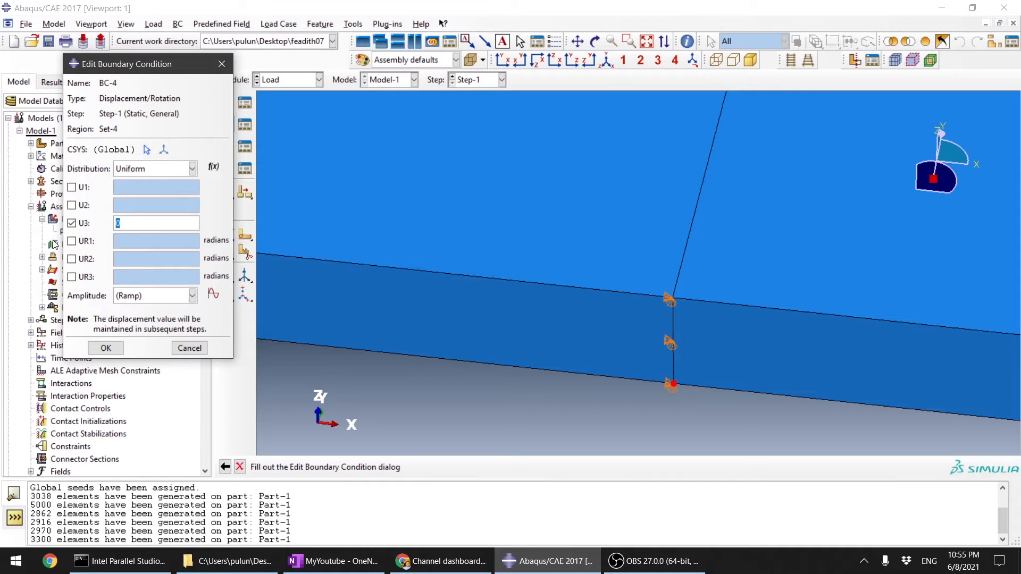
pyautogui.click(106, 348)
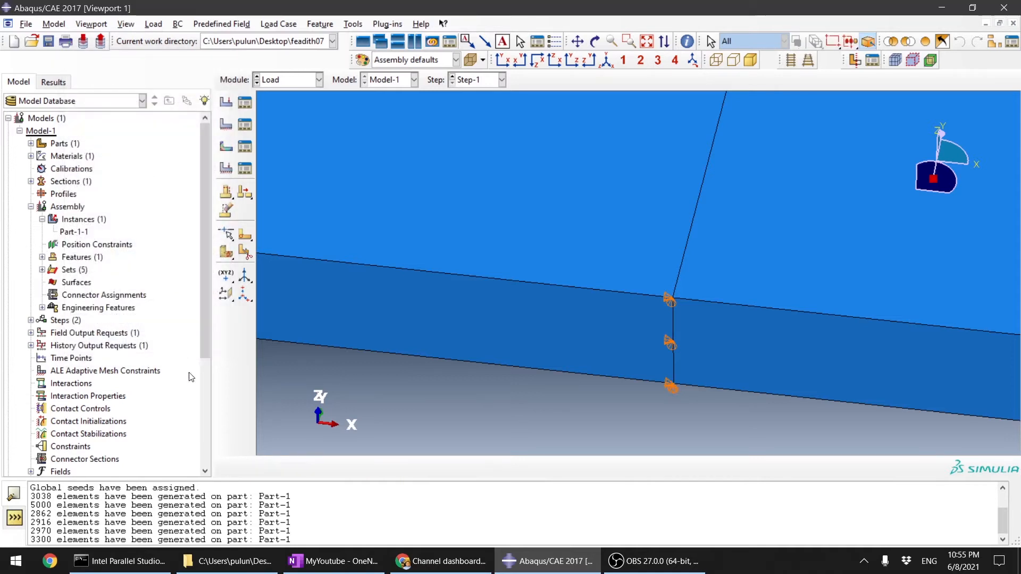
pyautogui.scroll(3, 734, 155)
pyautogui.click(319, 84)
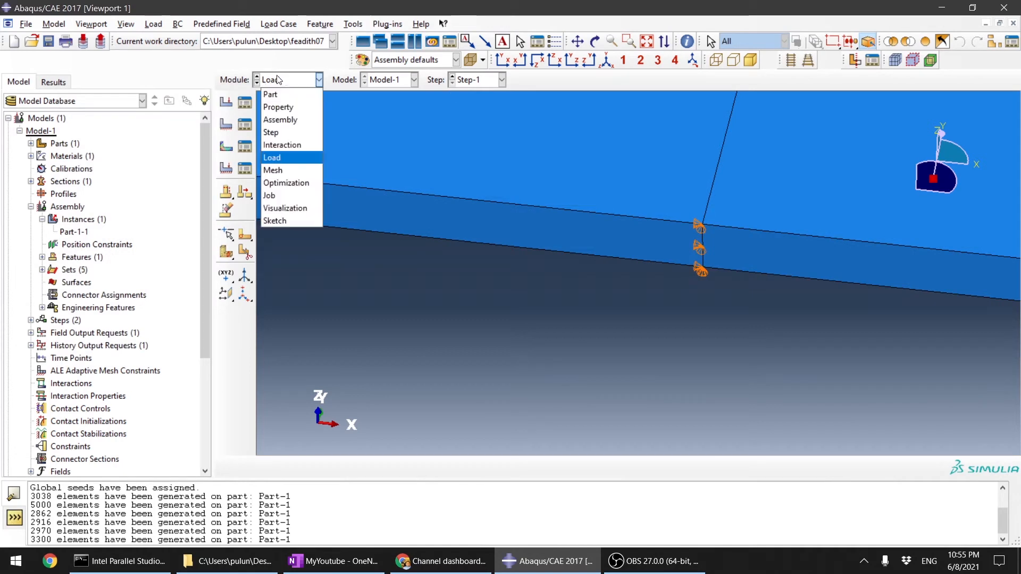
pyautogui.click(307, 197)
pyautogui.click(319, 79)
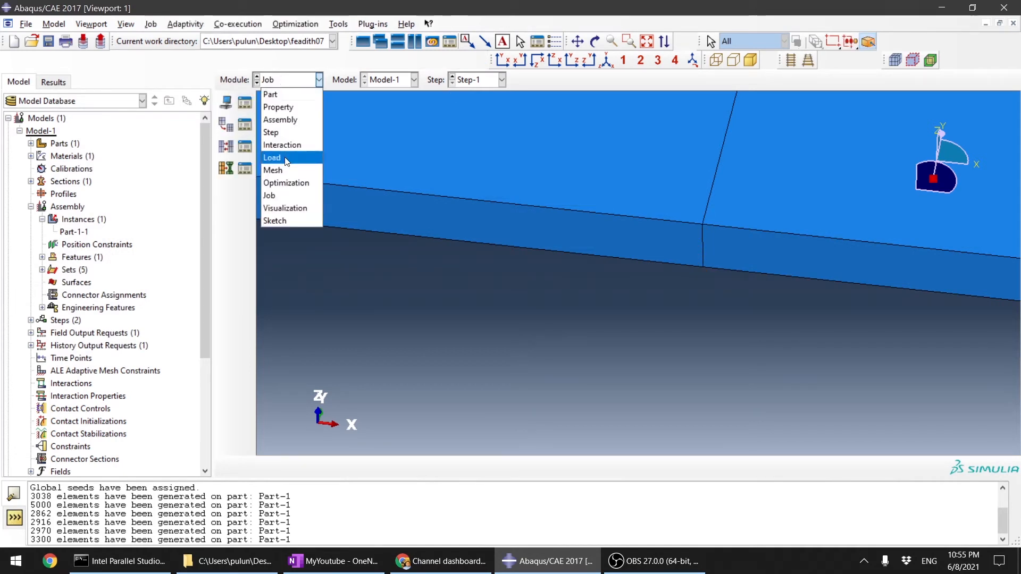
pyautogui.click(282, 158)
pyautogui.click(297, 81)
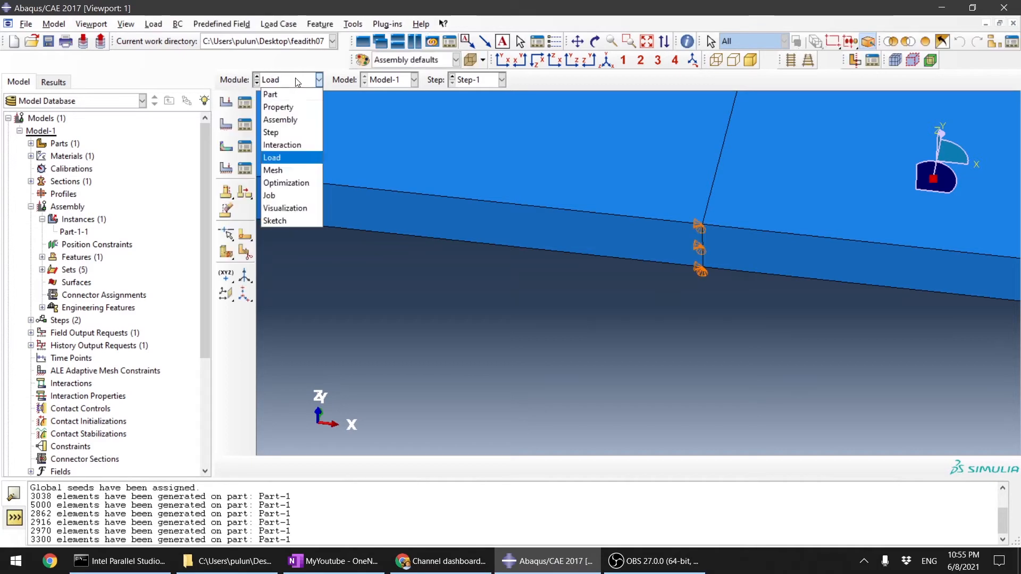
pyautogui.click(285, 169)
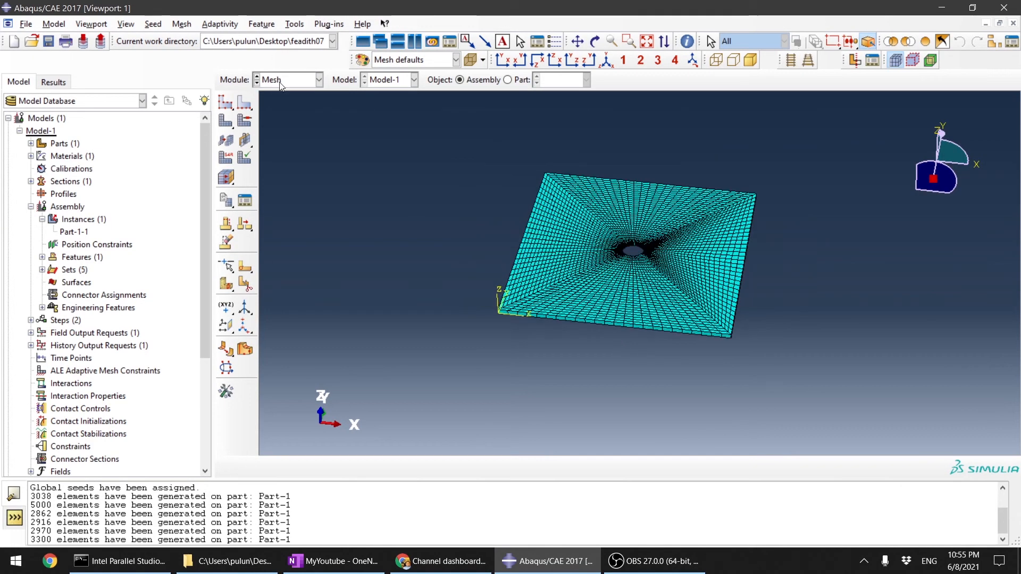
# Step: Create a full analysis job for Model-1 in the Job module
pyautogui.click(293, 82)
pyautogui.click(281, 194)
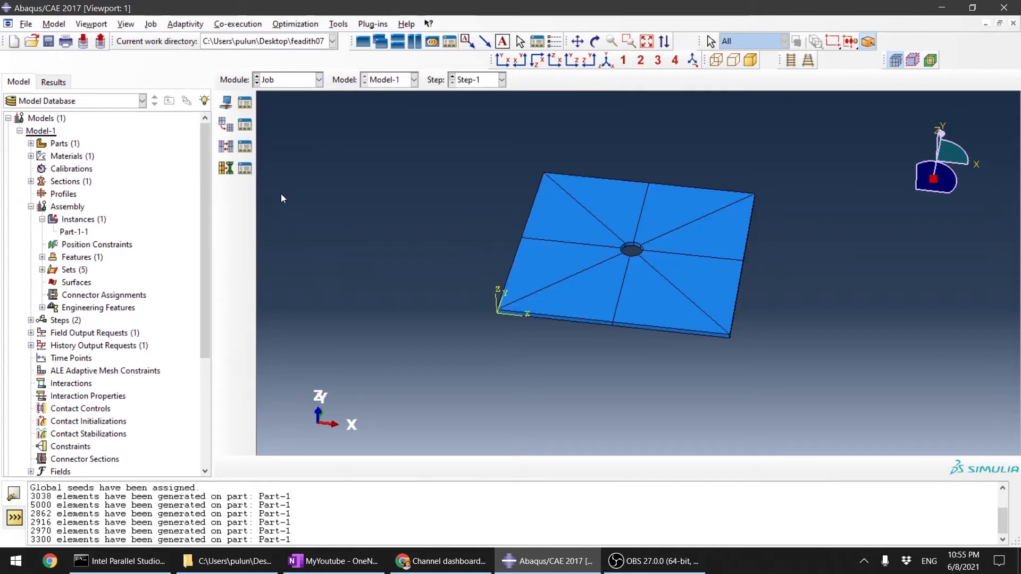
pyautogui.click(226, 104)
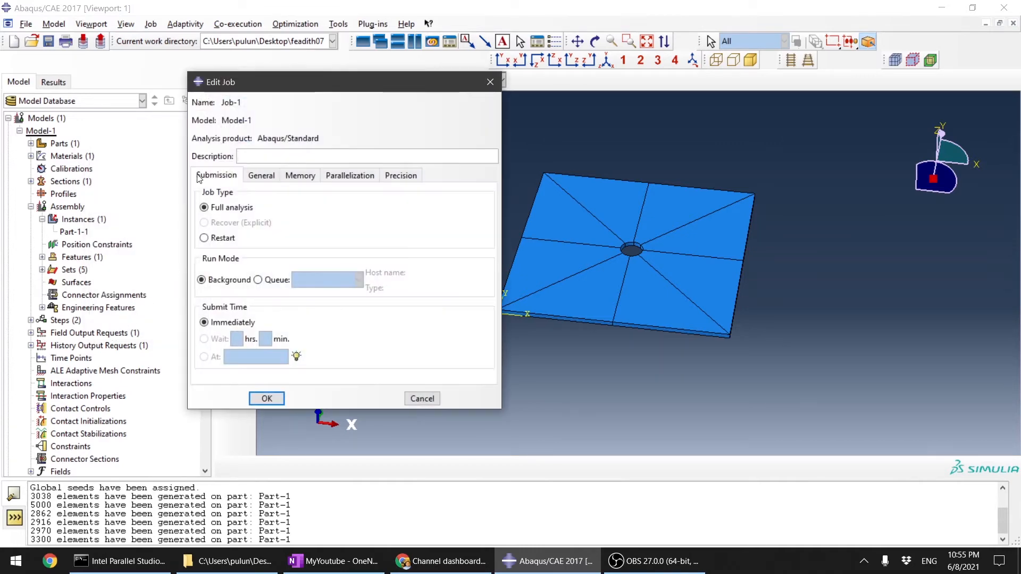
# Step: Enable multiple processors for the job and adjust the number of processors
pyautogui.click(354, 177)
pyautogui.click(206, 194)
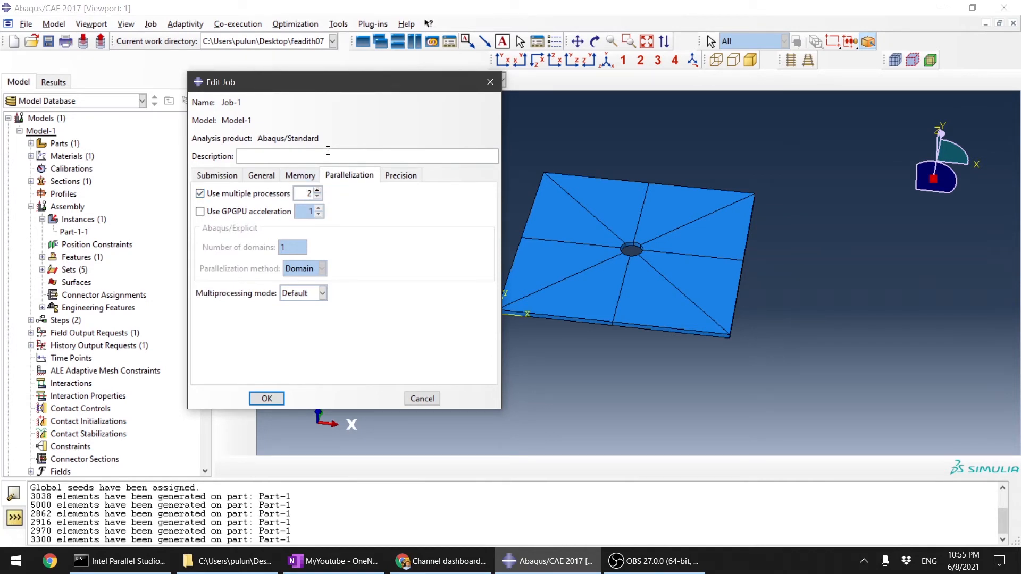
pyautogui.click(318, 190)
pyautogui.click(318, 190)
pyautogui.click(318, 190)
pyautogui.click(317, 196)
pyautogui.click(318, 197)
# Step: Set the job's nodal output precision to Full and accept the job settings
pyautogui.click(398, 177)
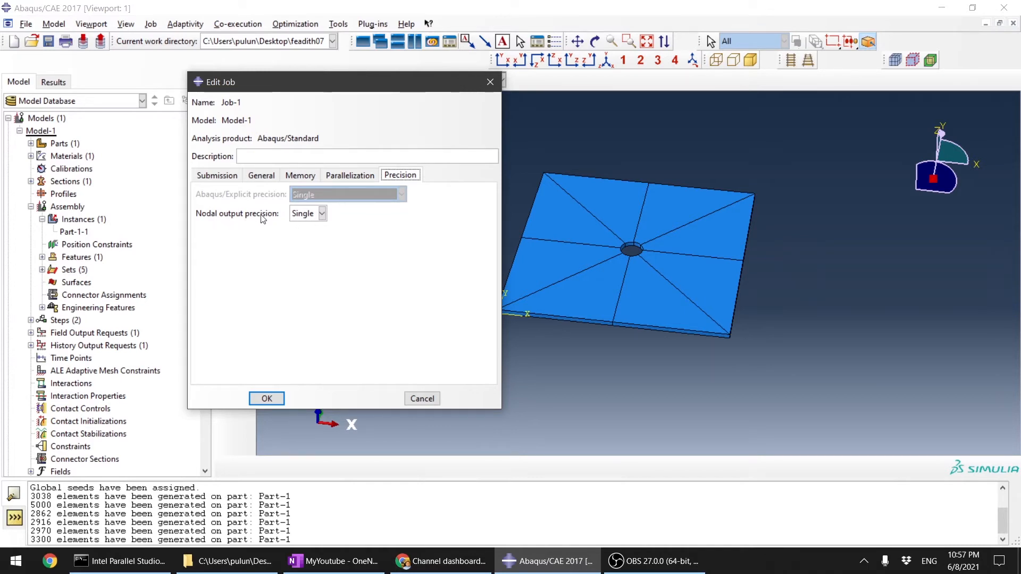
pyautogui.click(311, 213)
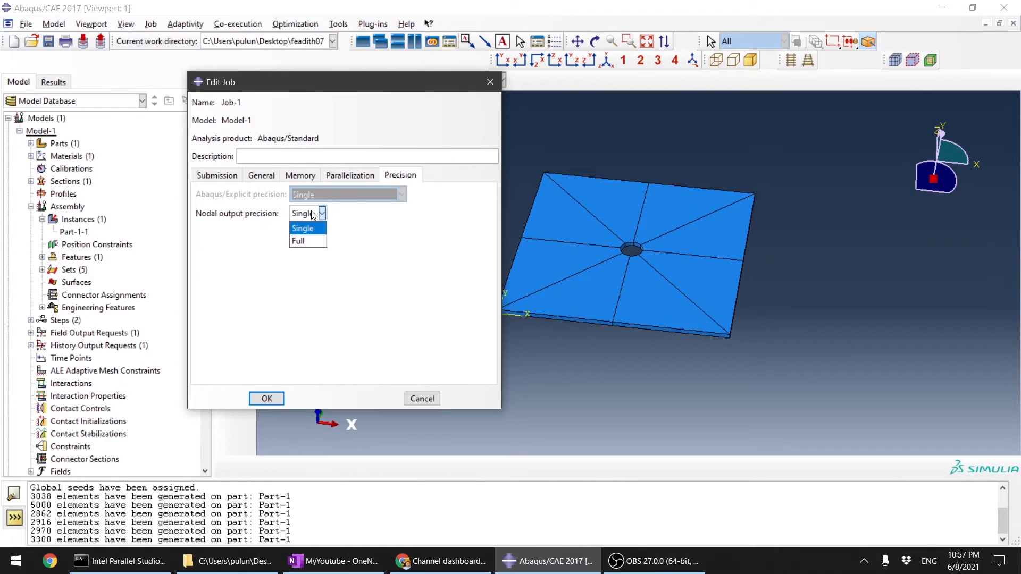
pyautogui.click(318, 242)
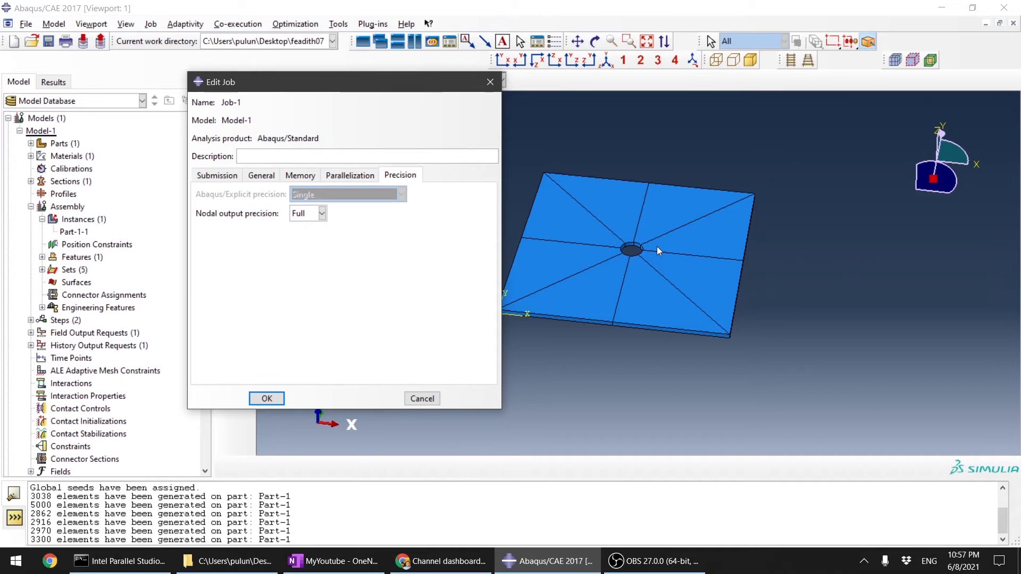
pyautogui.click(320, 214)
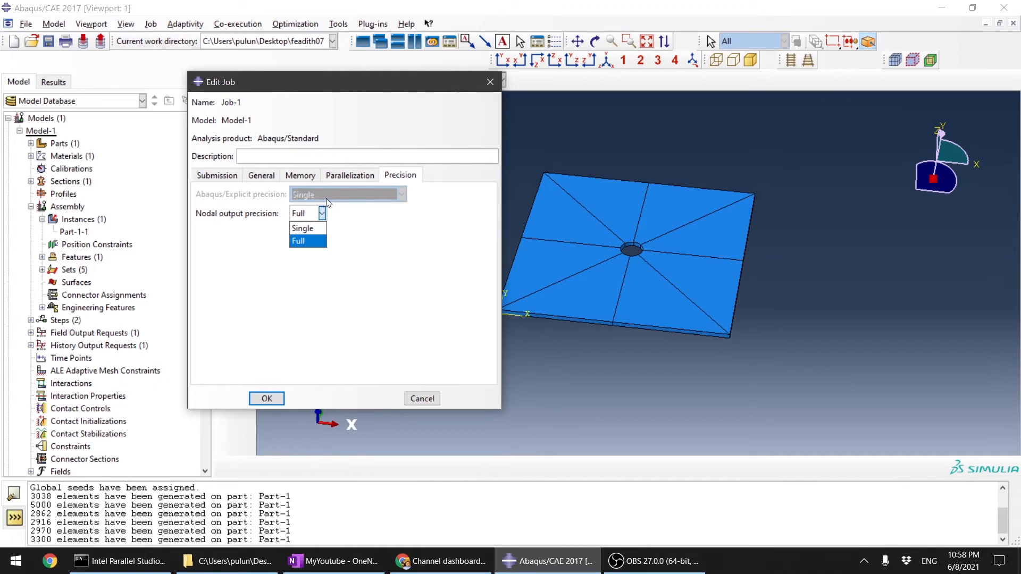
pyautogui.click(315, 265)
pyautogui.click(314, 214)
pyautogui.click(319, 248)
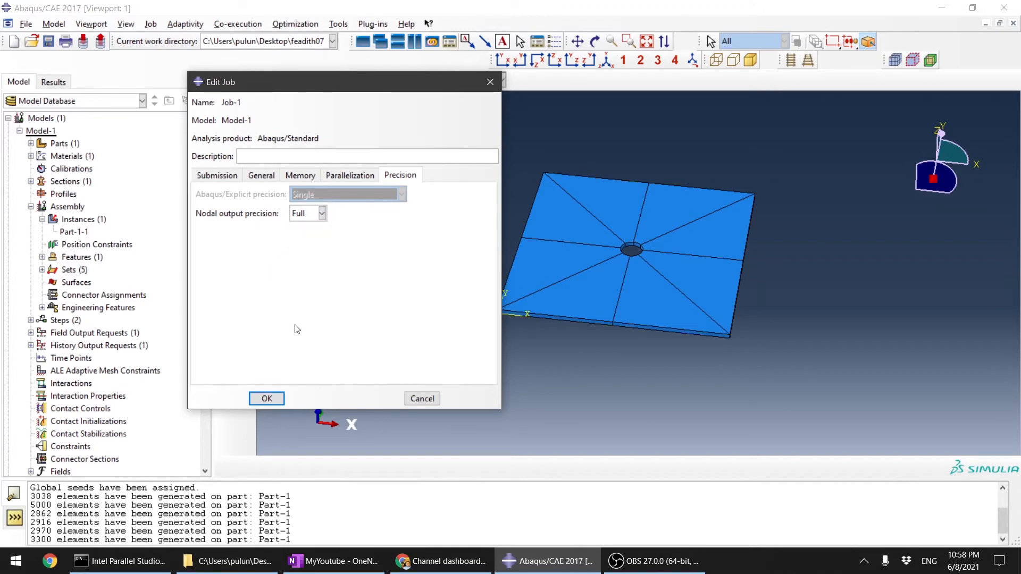
pyautogui.click(267, 400)
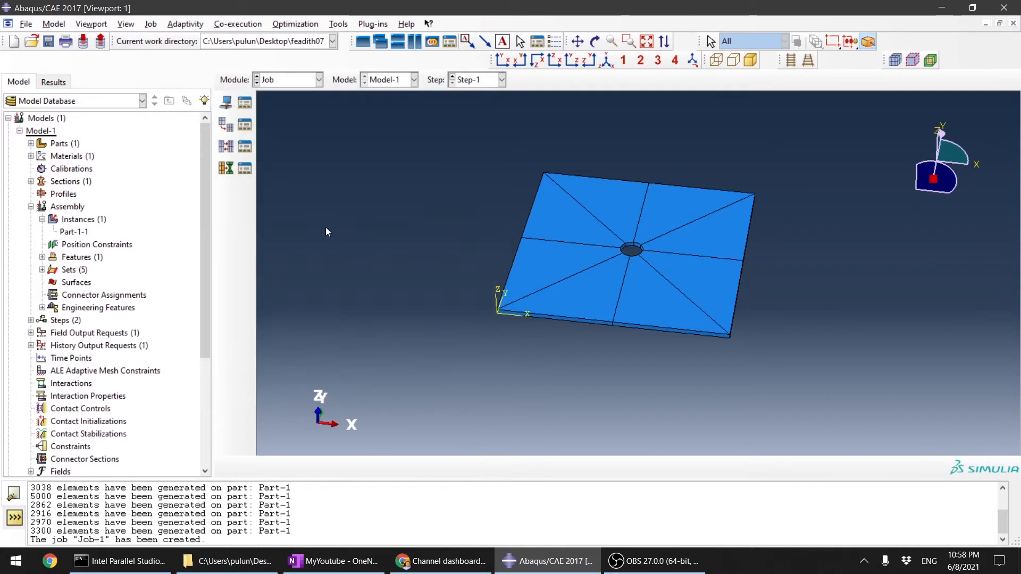
# Step: Submit Job-1 for analysis and monitor its progress
pyautogui.click(246, 103)
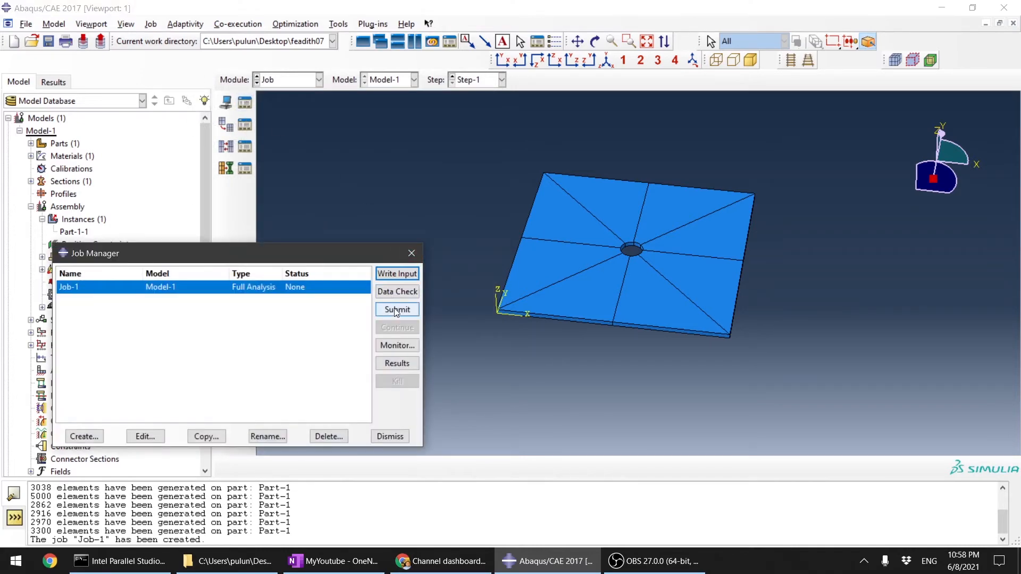
pyautogui.click(397, 311)
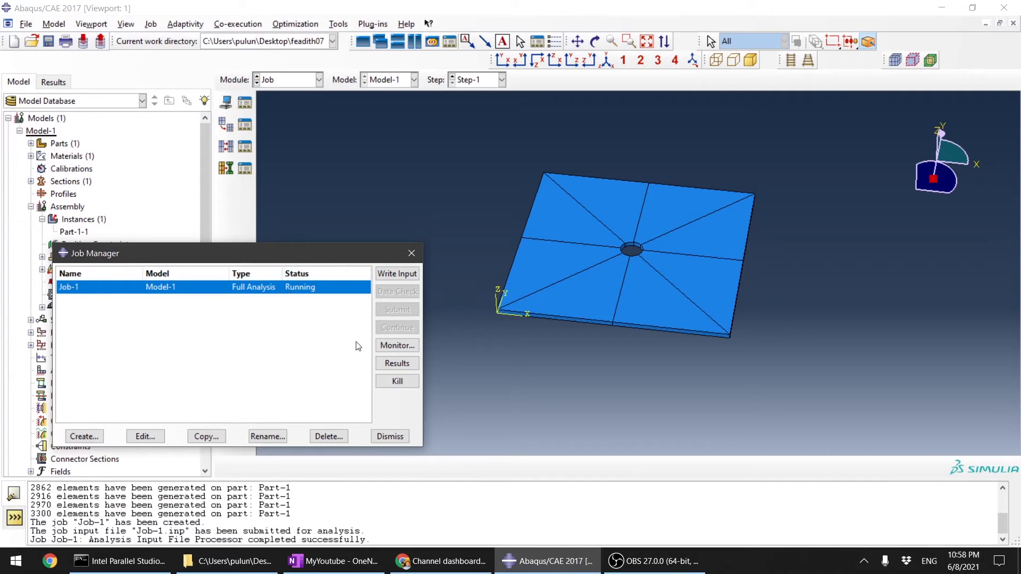
pyautogui.click(401, 345)
pyautogui.moveTo(593, 122); pyautogui.dragTo(251, 63)
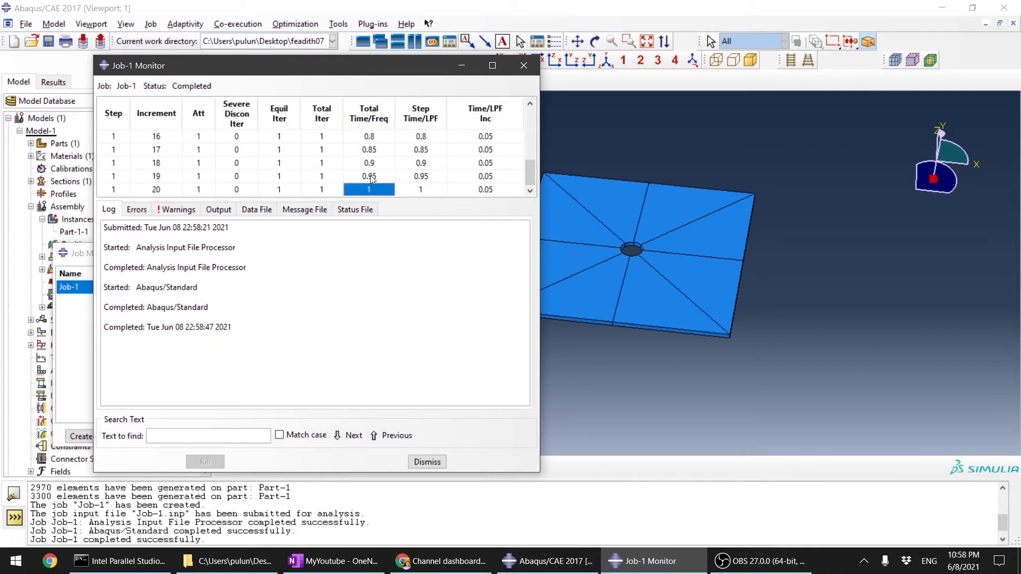
# Step: Review the incrementation and basic settings of Step-1 in the Step module and leave them unedited
pyautogui.click(630, 108)
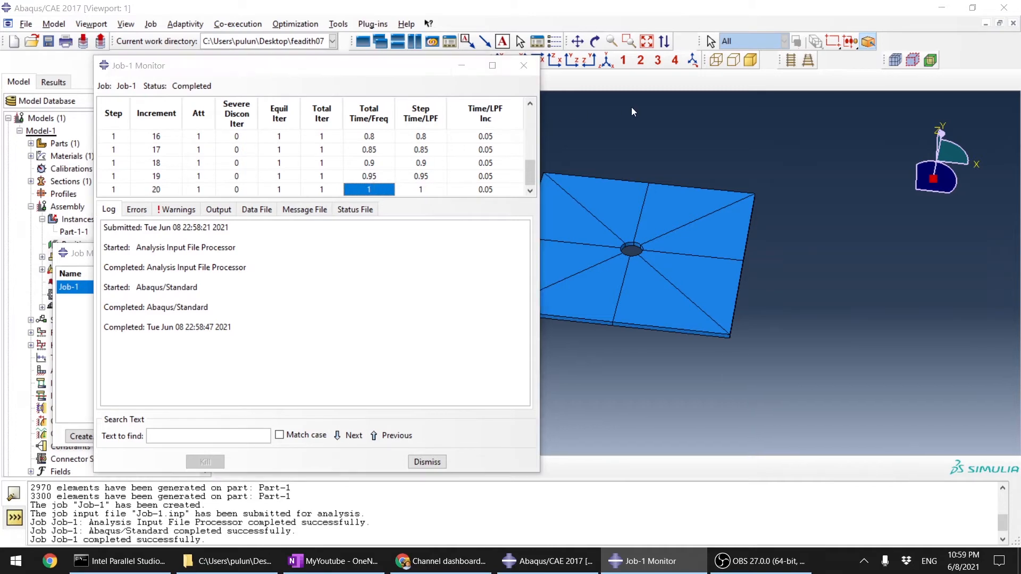
pyautogui.click(299, 81)
pyautogui.click(288, 136)
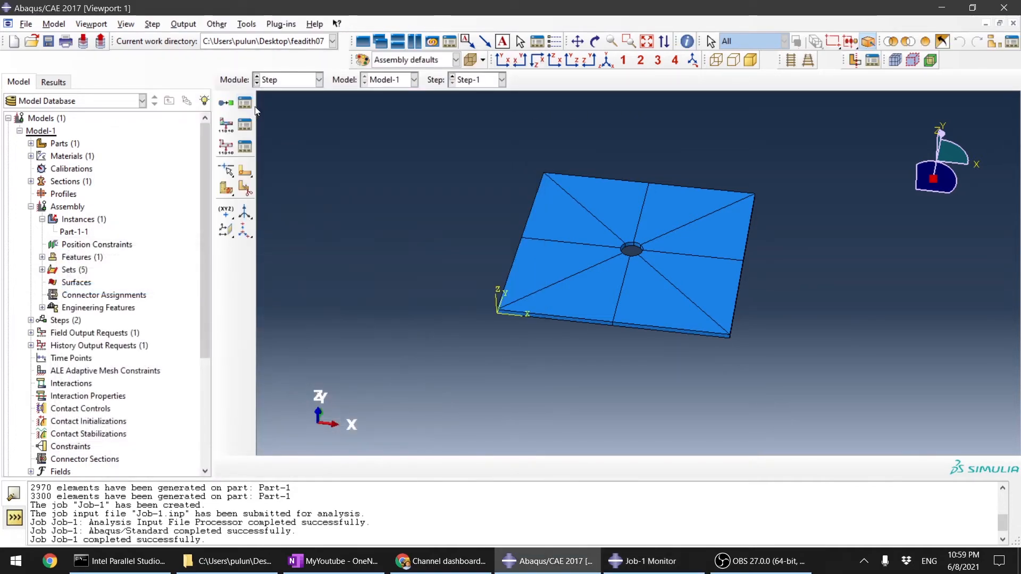
pyautogui.click(246, 104)
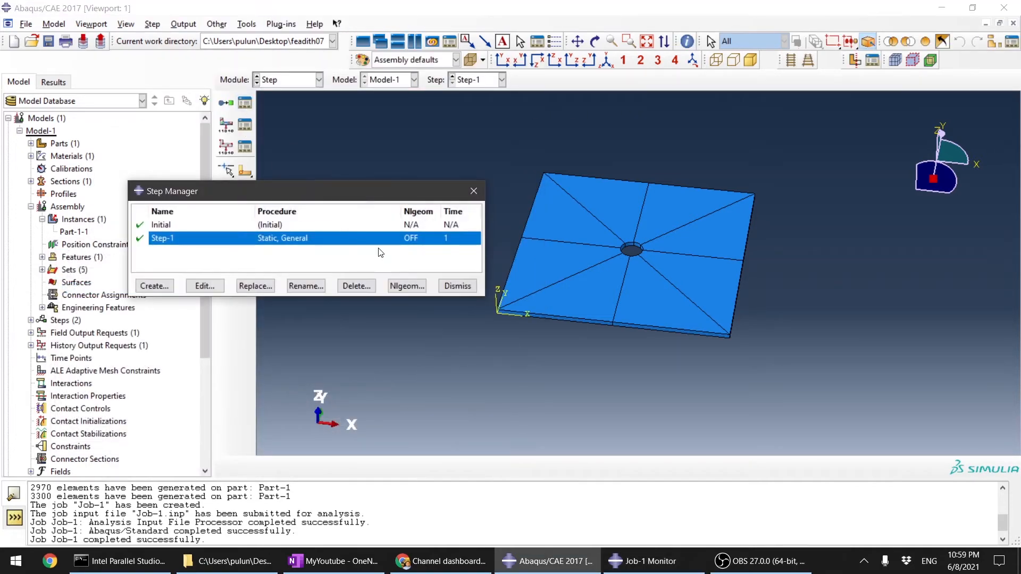
pyautogui.doubleClick(433, 239)
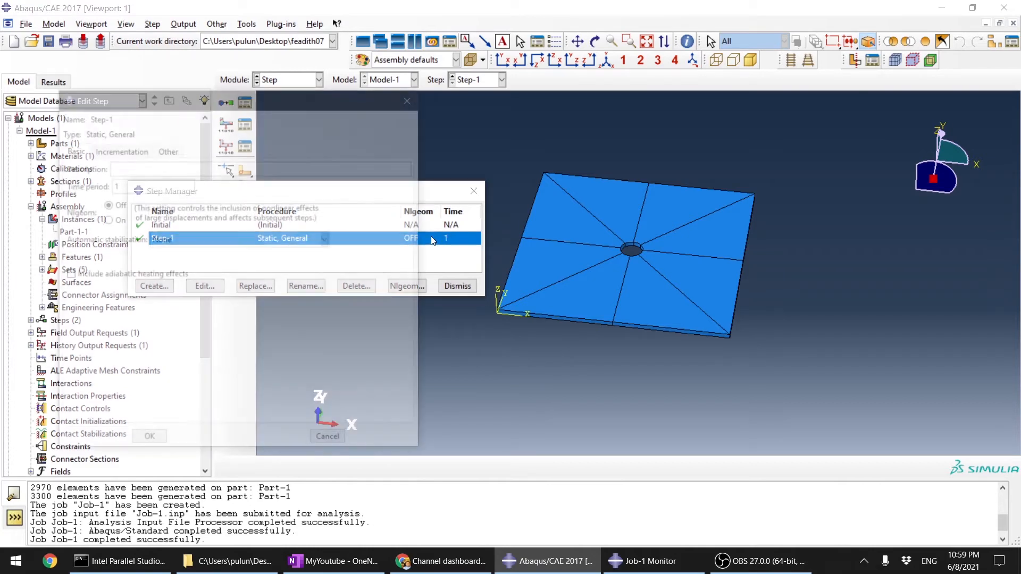
pyautogui.click(131, 151)
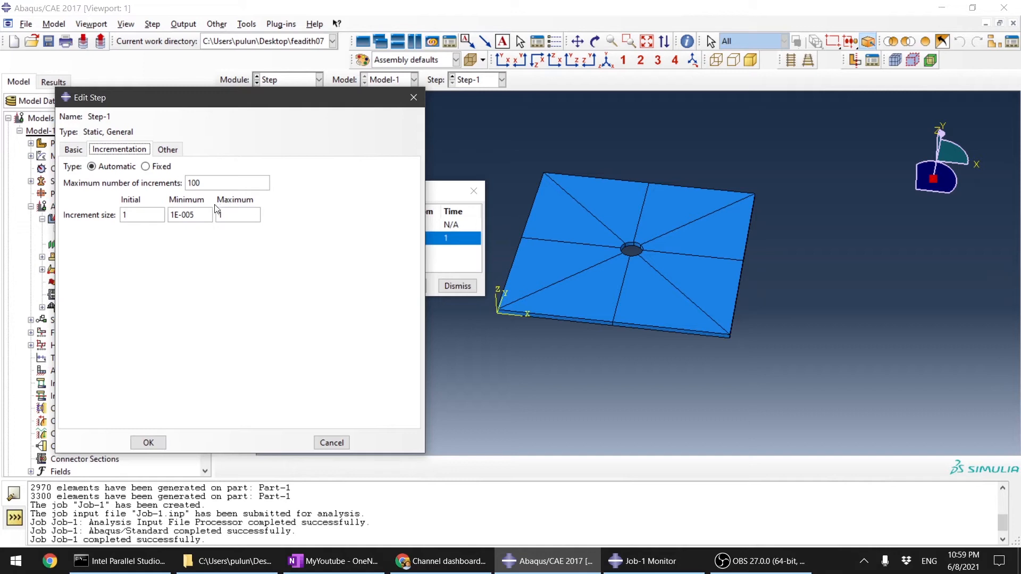
pyautogui.click(70, 152)
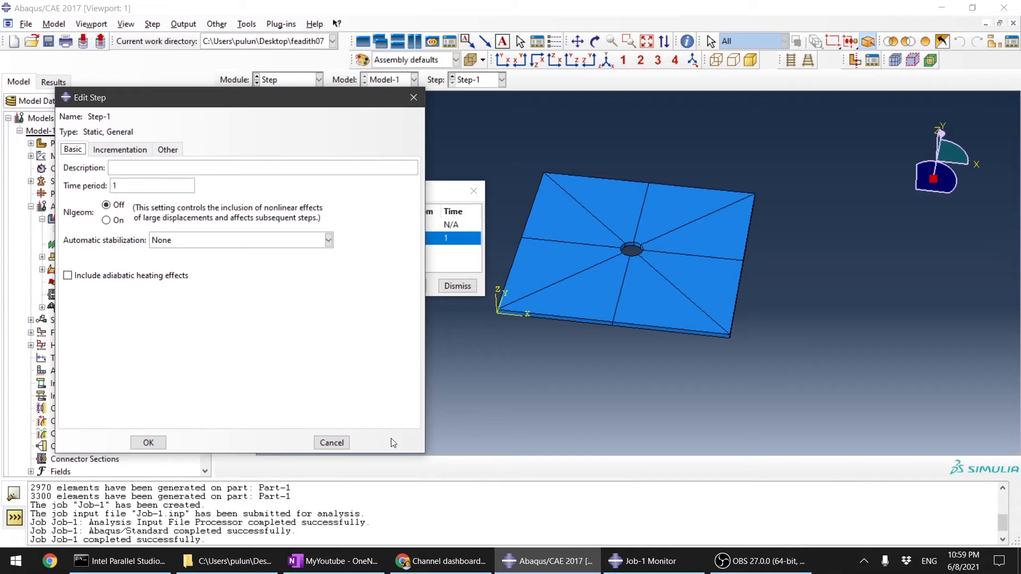
pyautogui.click(317, 439)
# Step: Return to the Job module, reopen the Job-1 monitor and review the table of increments and step times
pyautogui.click(313, 80)
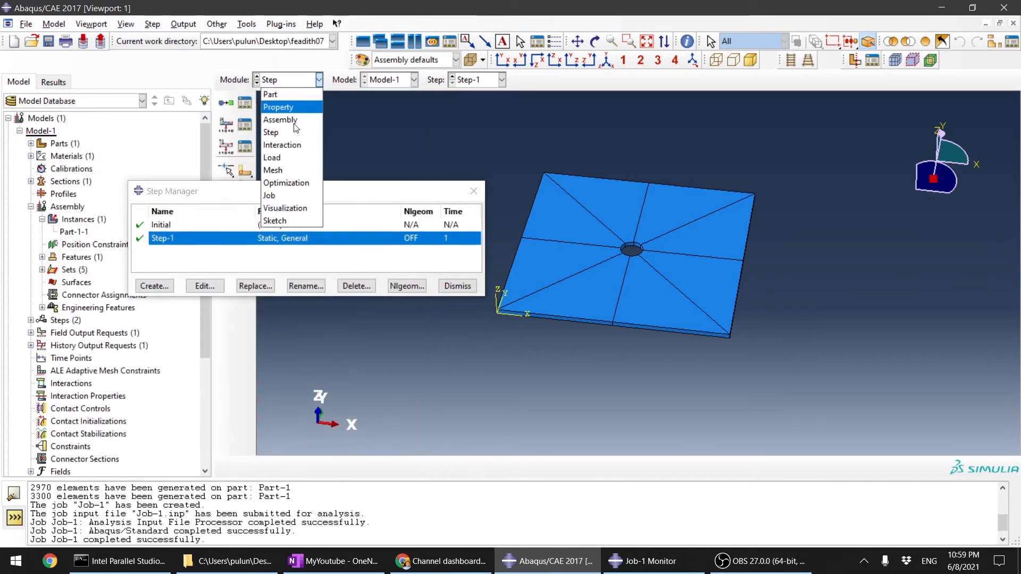
pyautogui.click(285, 196)
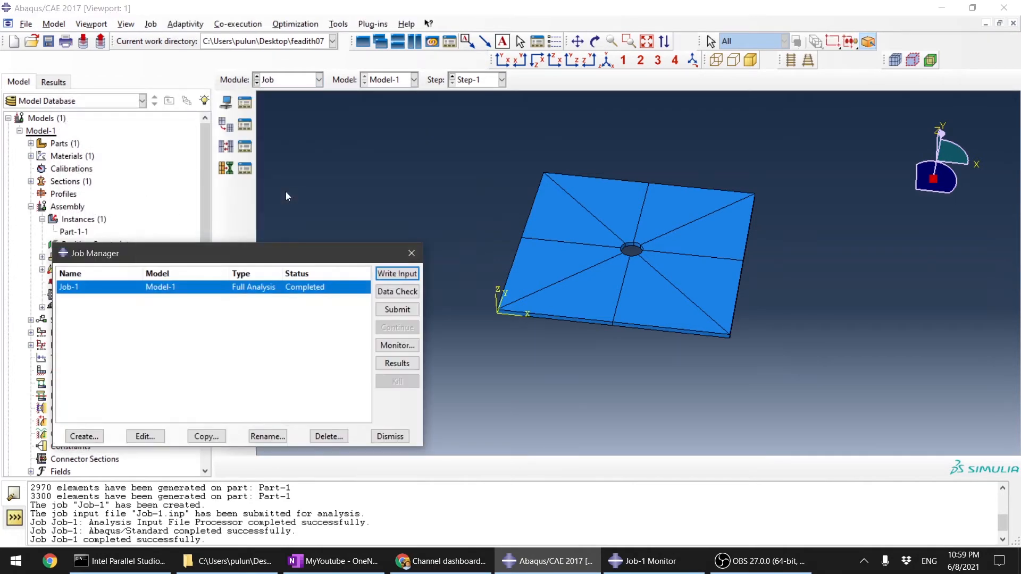
pyautogui.click(398, 342)
pyautogui.scroll(5, 407, 164)
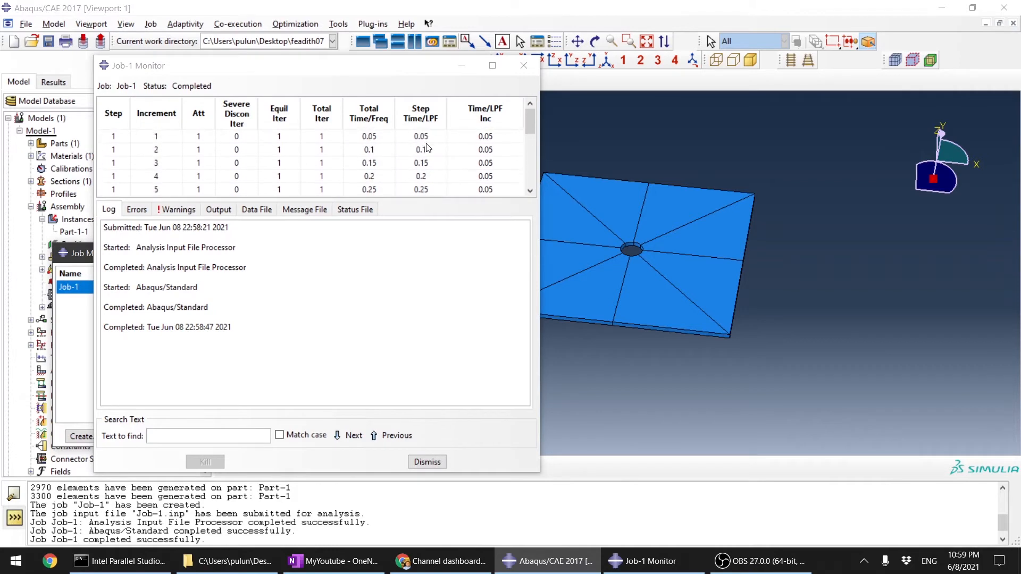
pyautogui.click(425, 140)
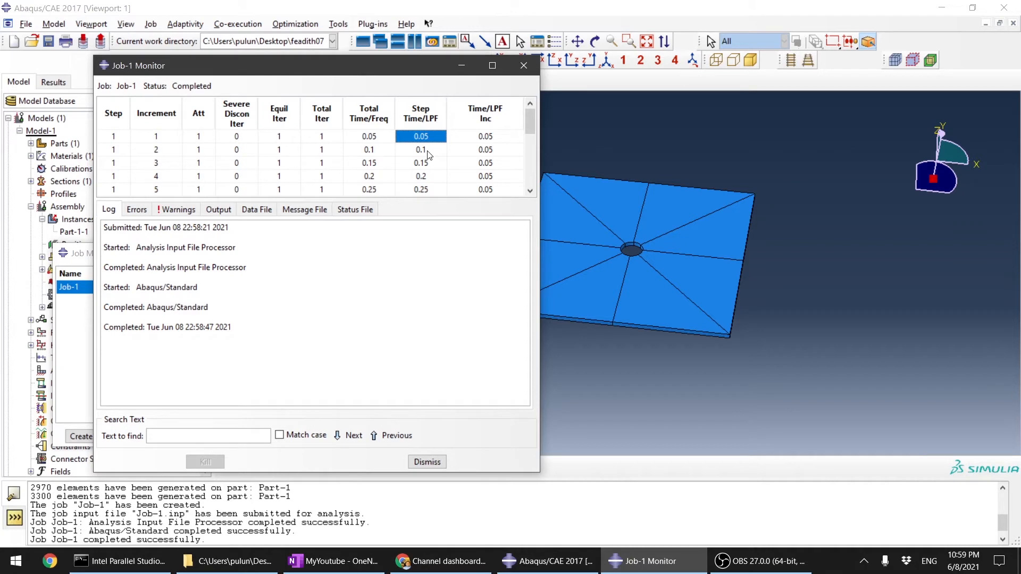
pyautogui.scroll(-5, 319, 142)
pyautogui.scroll(4, 398, 170)
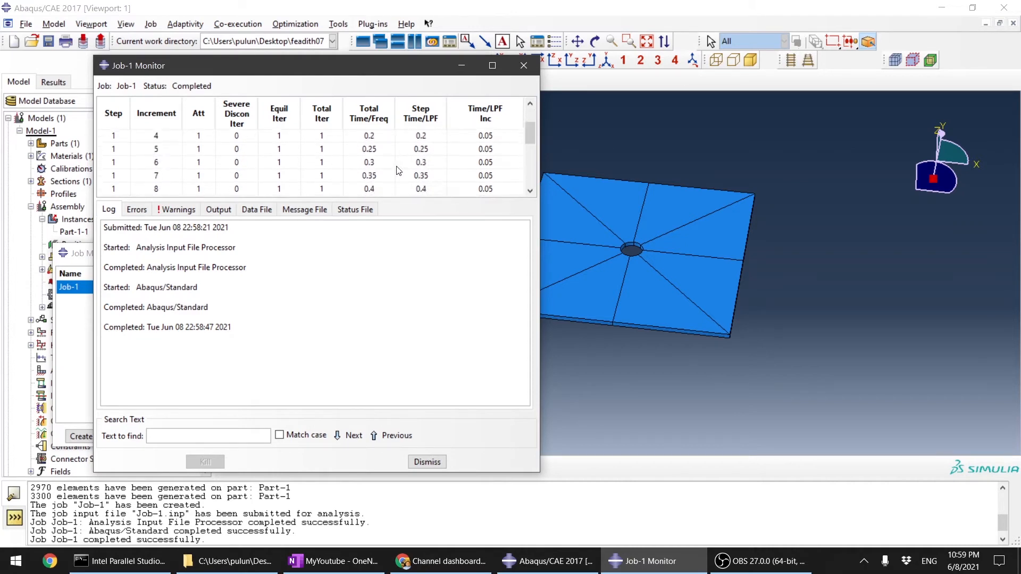
pyautogui.scroll(1, 399, 170)
pyautogui.scroll(-5, 394, 176)
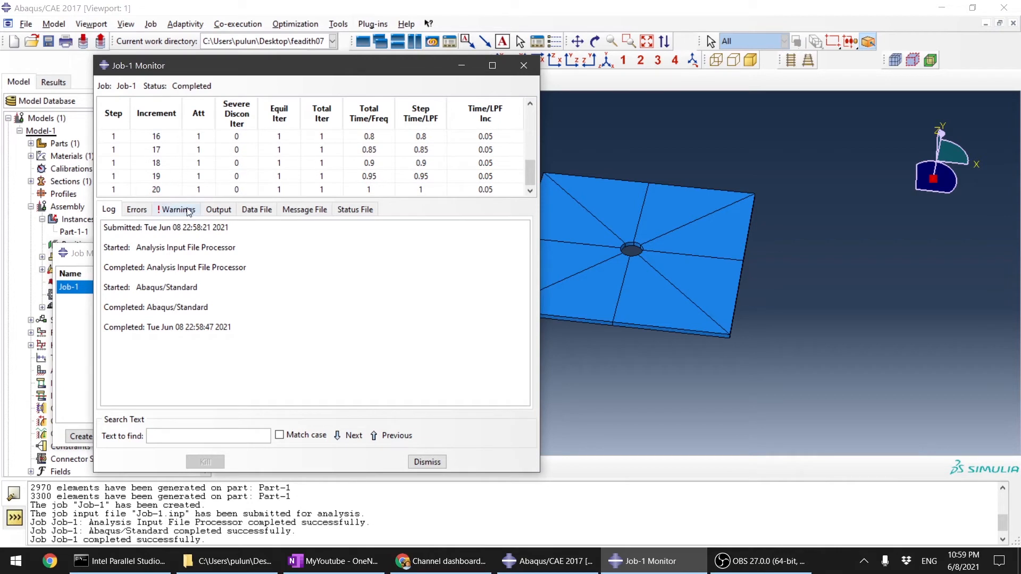
# Step: Check Job-1's output frames, warnings and errors in the monitor and dismiss it
pyautogui.click(219, 210)
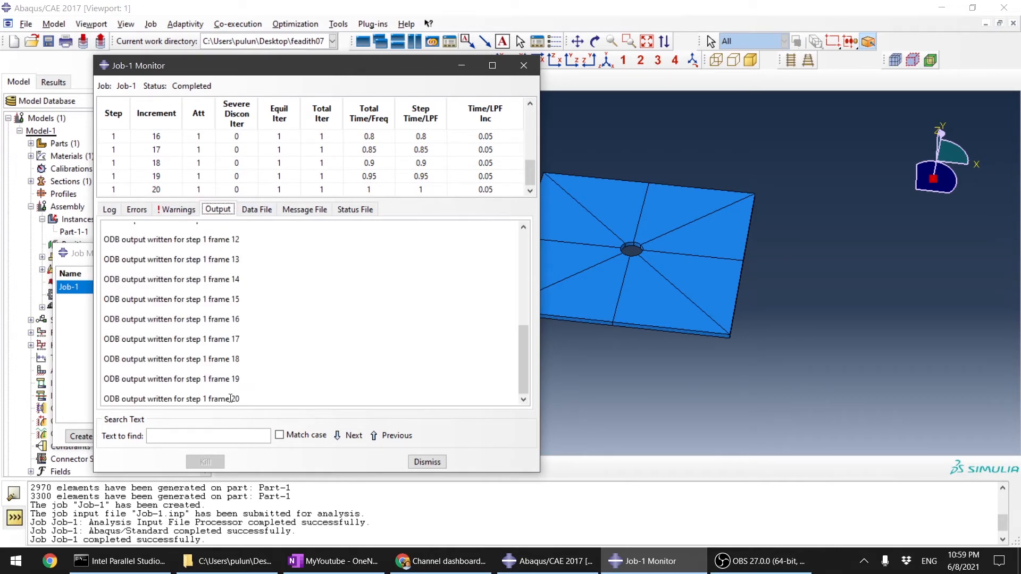
pyautogui.moveTo(231, 399); pyautogui.dragTo(244, 399)
pyautogui.click(212, 400)
pyautogui.click(176, 211)
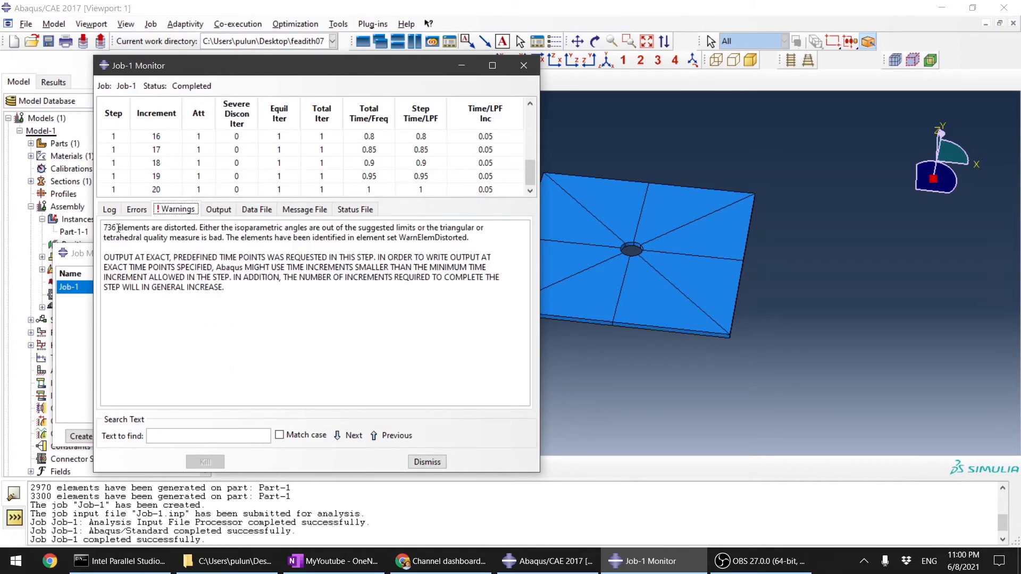
pyautogui.moveTo(118, 228); pyautogui.dragTo(220, 247)
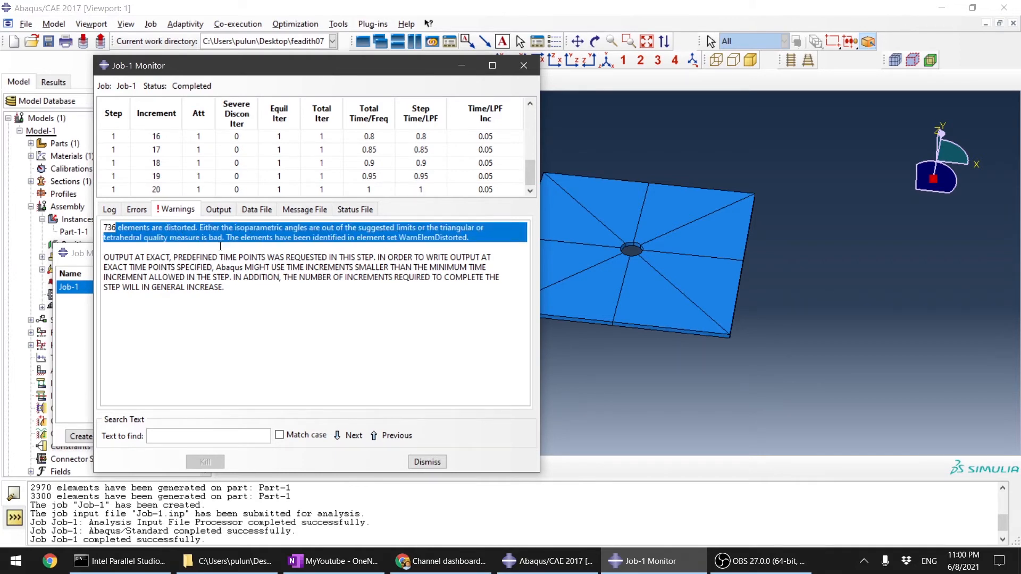
pyautogui.click(197, 277)
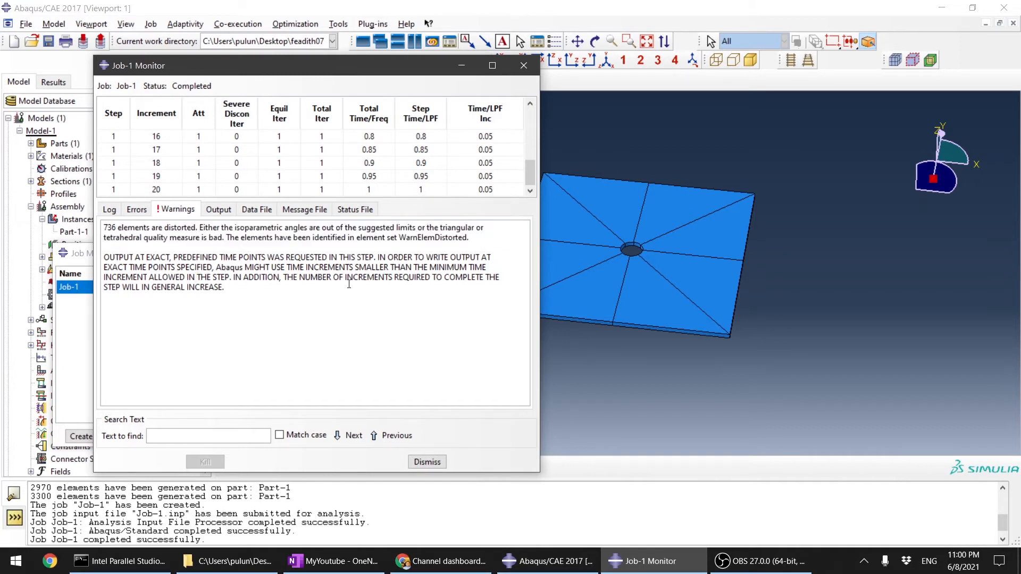
pyautogui.click(136, 209)
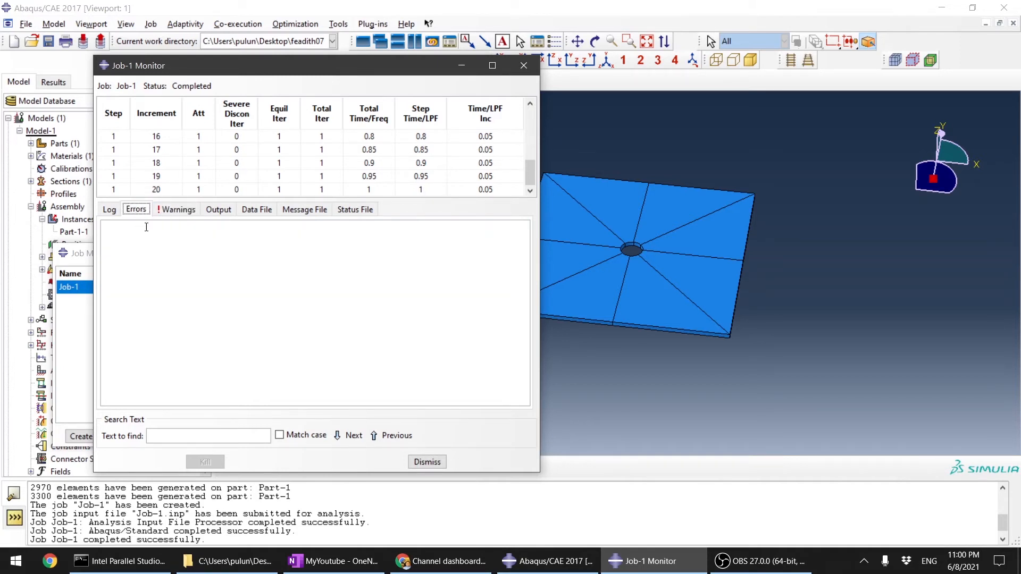
pyautogui.click(428, 462)
# Step: Open the Job-1 results, plot the Mises stress contours on the deformed plate and apply the XY view
pyautogui.click(405, 370)
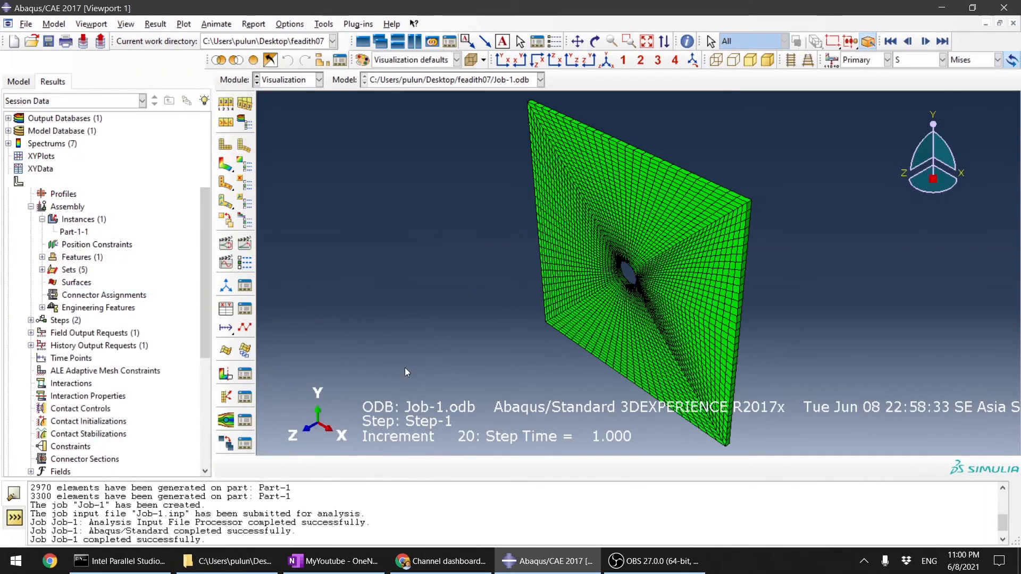
pyautogui.click(226, 165)
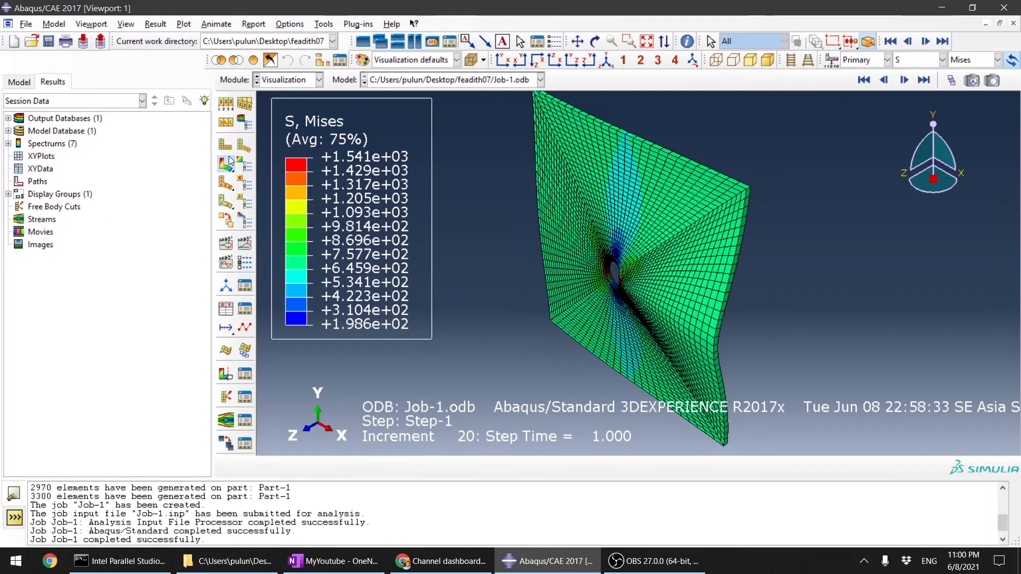
pyautogui.click(502, 60)
# Step: Examine the Mises stress contours over the whole plate and around the central hole in the XY view
pyautogui.scroll(3, 687, 339)
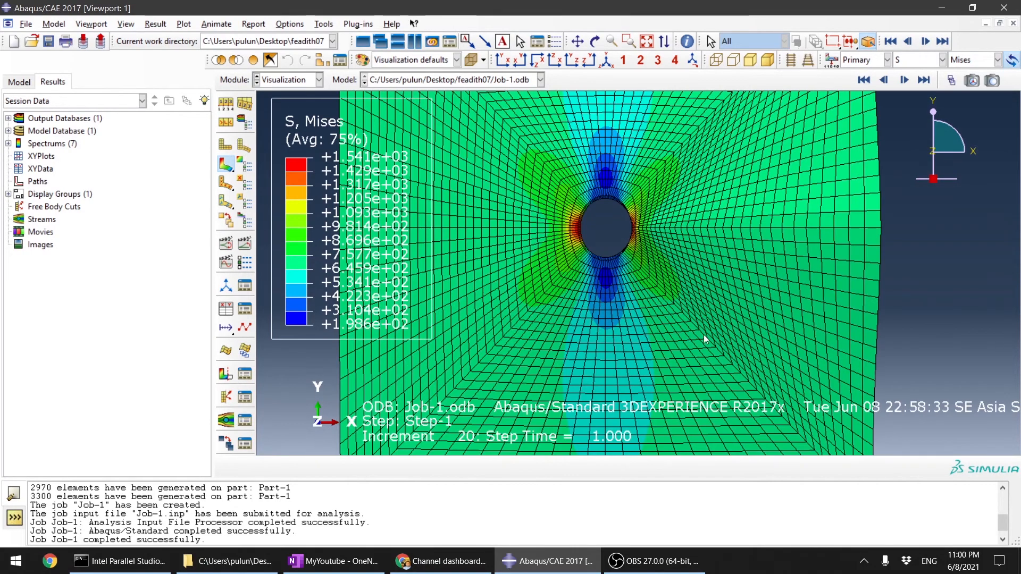
pyautogui.scroll(-5, 705, 374)
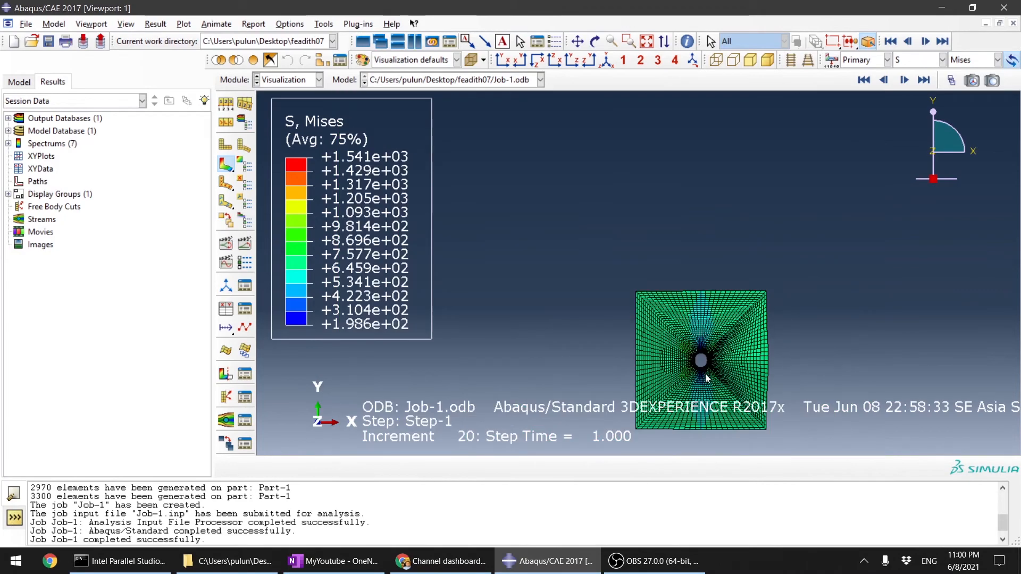
pyautogui.scroll(4, 735, 362)
pyautogui.scroll(-5, 693, 266)
pyautogui.scroll(4, 713, 335)
pyautogui.keyDown('ctrl'); pyautogui.keyDown('alt'); pyautogui.moveTo(742, 296); pyautogui.dragTo(627, 148); pyautogui.keyUp('alt'); pyautogui.keyUp('ctrl')
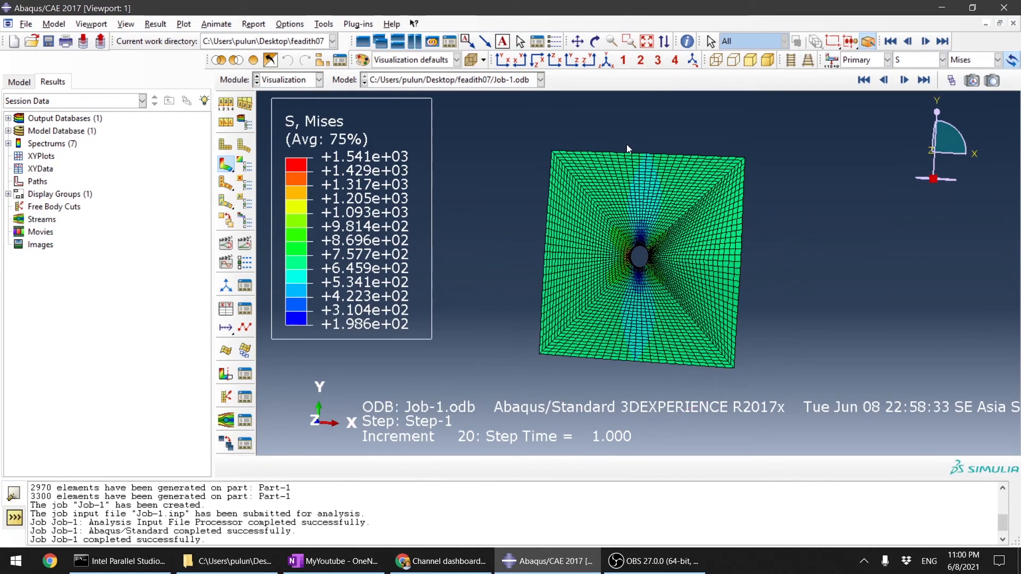
pyautogui.click(503, 62)
pyautogui.scroll(-6, 702, 265)
pyautogui.scroll(6, 645, 265)
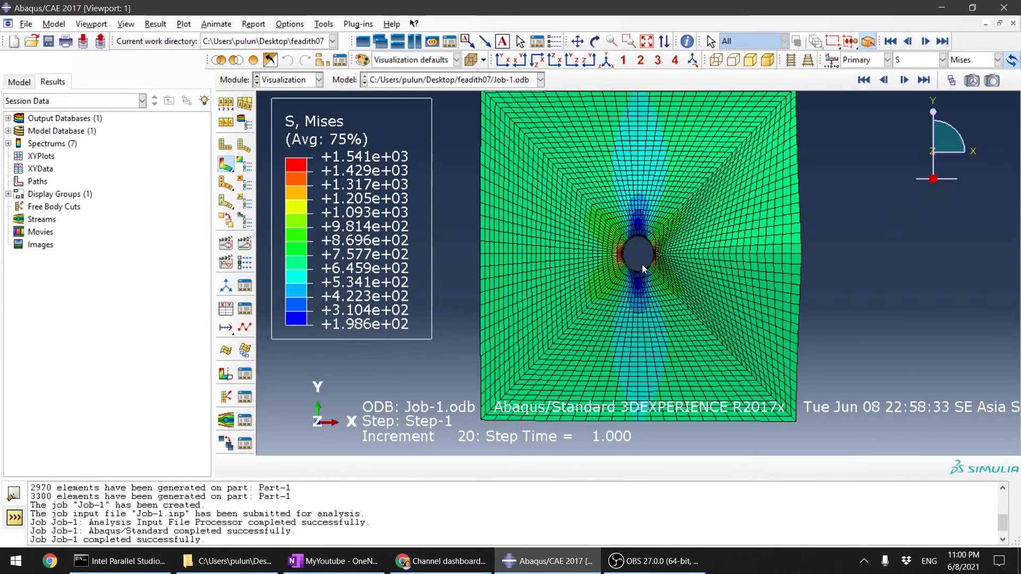
# Step: Animate the results over time, pause at frame 20, and inspect the hole stresses and the plate's out-of-plane deformation
pyautogui.click(246, 244)
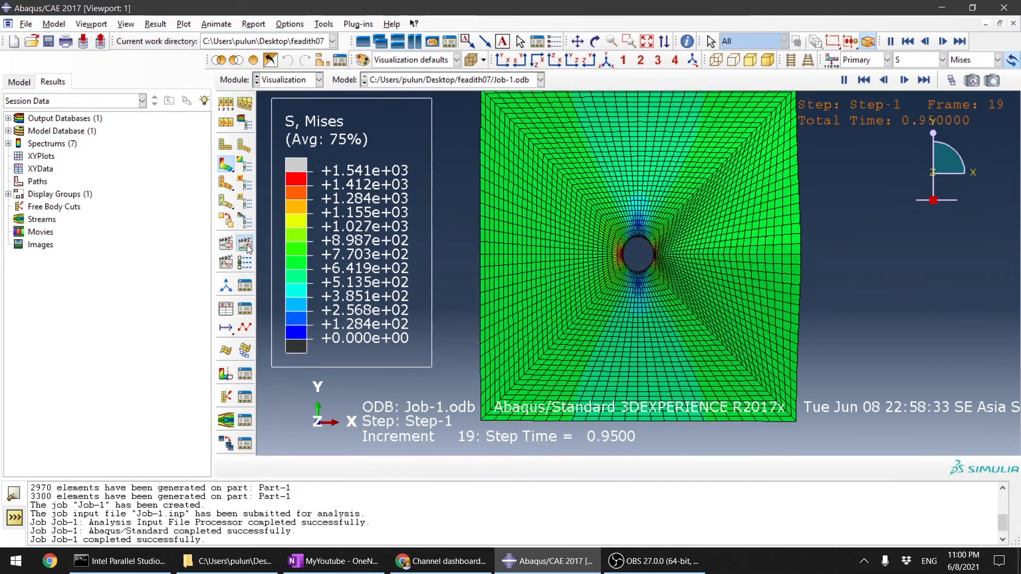
pyautogui.click(845, 80)
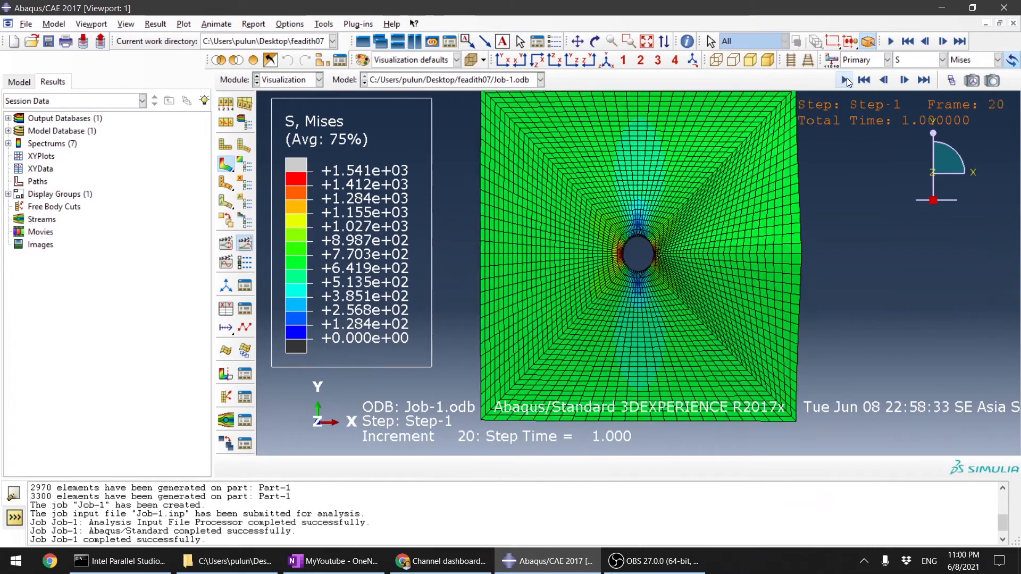
pyautogui.scroll(-3, 735, 211)
pyautogui.scroll(-3, 552, 384)
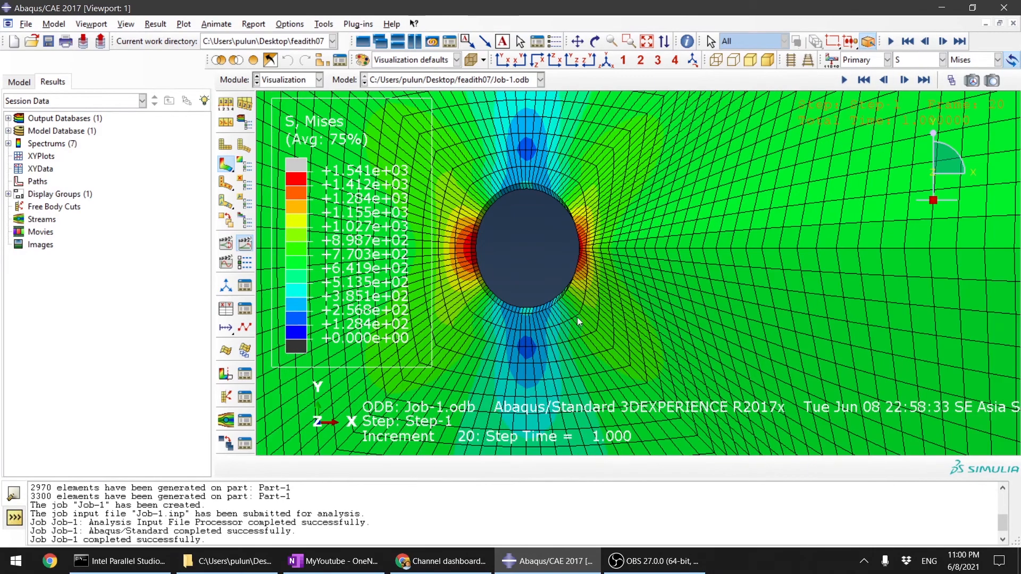
pyautogui.scroll(8, 599, 273)
pyautogui.moveTo(599, 270)
pyautogui.keyDown('ctrl'); pyautogui.keyDown('alt'); pyautogui.mouseDown()
pyautogui.moveTo(671, 295)
pyautogui.moveTo(613, 257)
pyautogui.mouseUp(); pyautogui.keyUp('alt'); pyautogui.keyUp('ctrl')
pyautogui.scroll(-2, 612, 260)
pyautogui.keyDown('ctrl'); pyautogui.keyDown('alt'); pyautogui.moveTo(547, 254); pyautogui.dragTo(502, 248); pyautogui.keyUp('alt'); pyautogui.keyUp('ctrl')
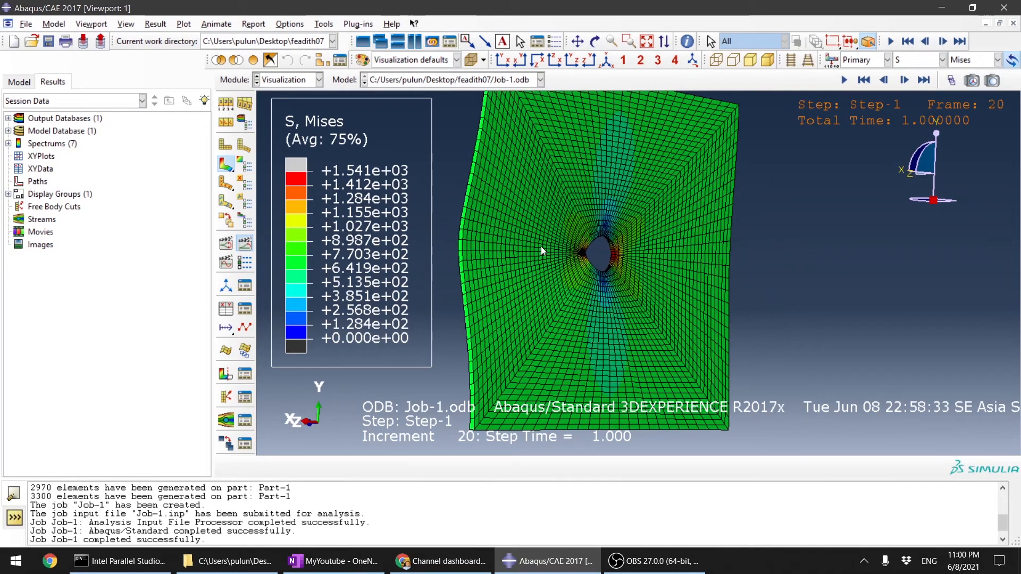
pyautogui.keyDown('ctrl'); pyautogui.keyDown('alt'); pyautogui.moveTo(510, 253); pyautogui.dragTo(635, 273); pyautogui.keyUp('alt'); pyautogui.keyUp('ctrl')
pyautogui.keyDown('ctrl'); pyautogui.keyDown('alt'); pyautogui.moveTo(610, 351); pyautogui.dragTo(595, 267); pyautogui.keyUp('alt'); pyautogui.keyUp('ctrl')
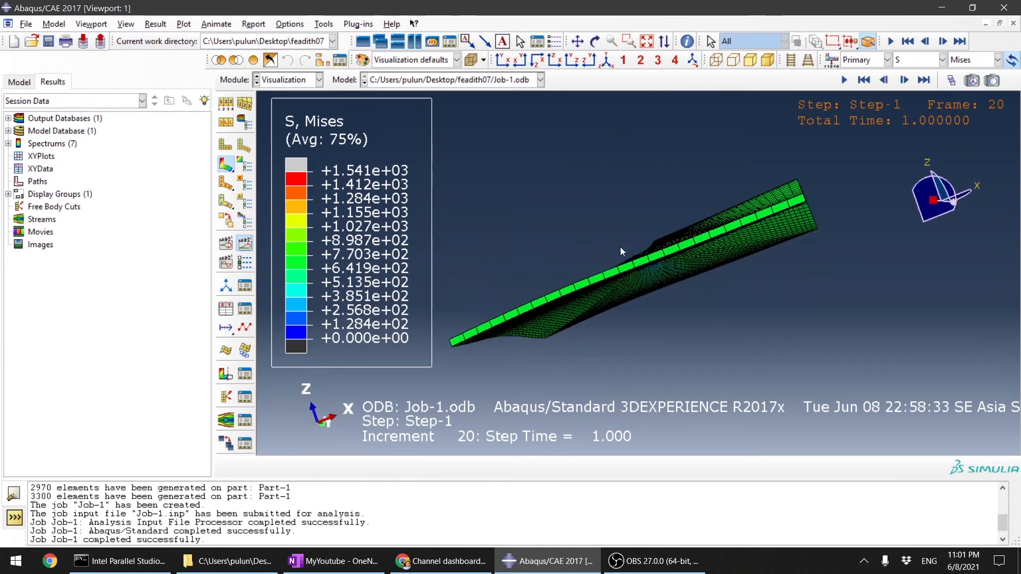
# Step: Switch to the Load module and open boundary condition BC-4 for editing from the Boundary Condition Manager
pyautogui.click(308, 76)
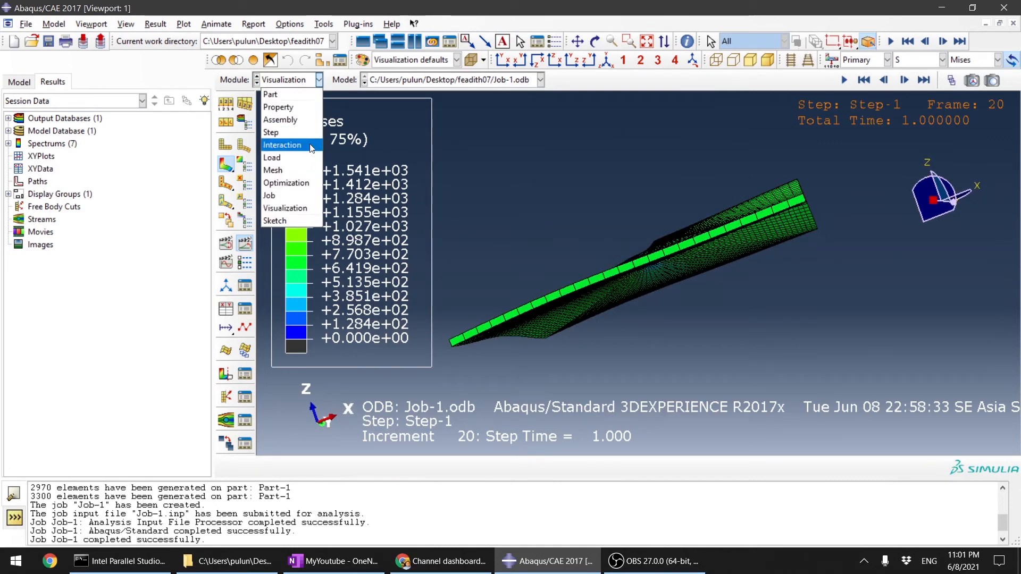
pyautogui.click(304, 158)
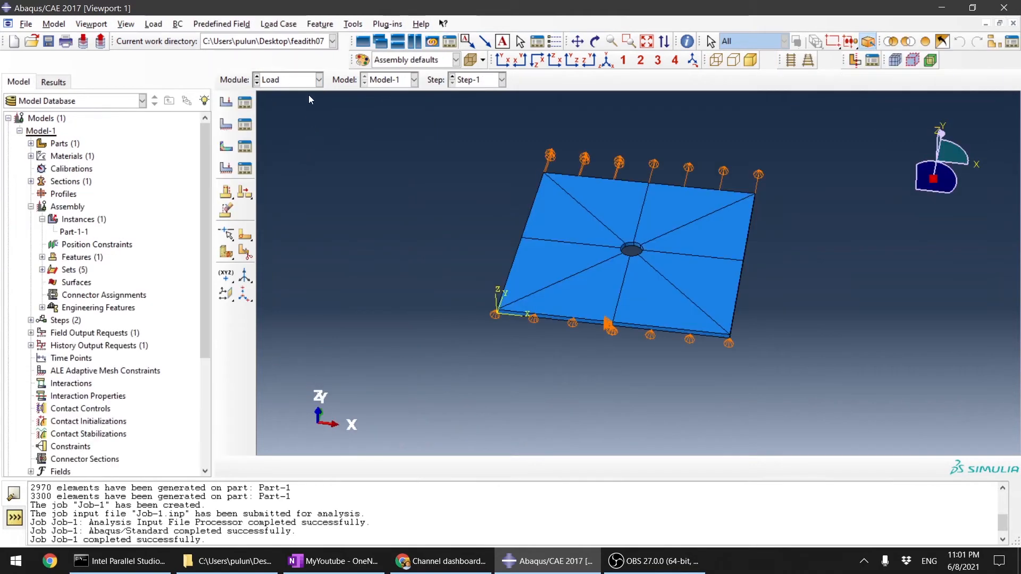
pyautogui.click(246, 127)
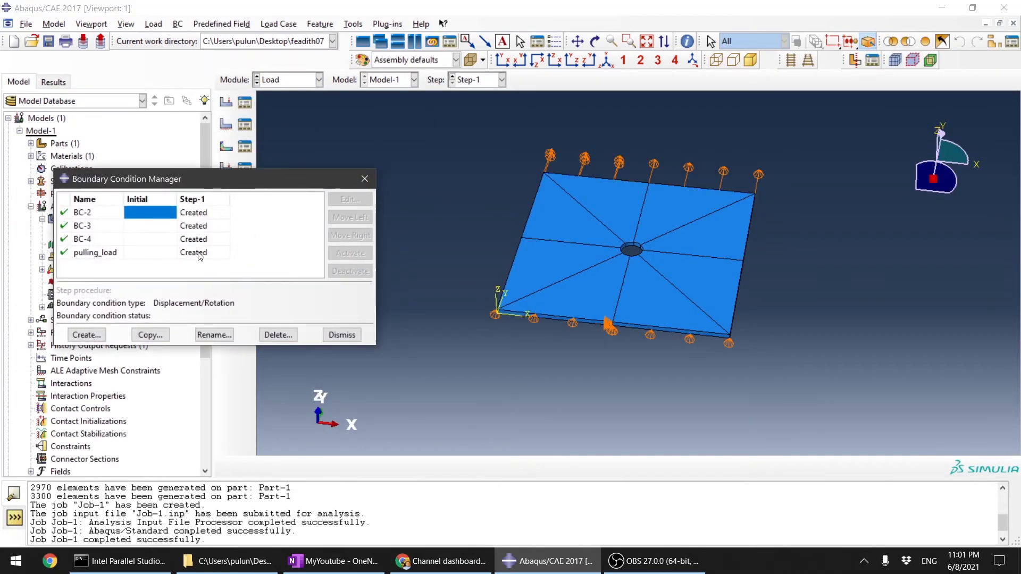
pyautogui.doubleClick(197, 241)
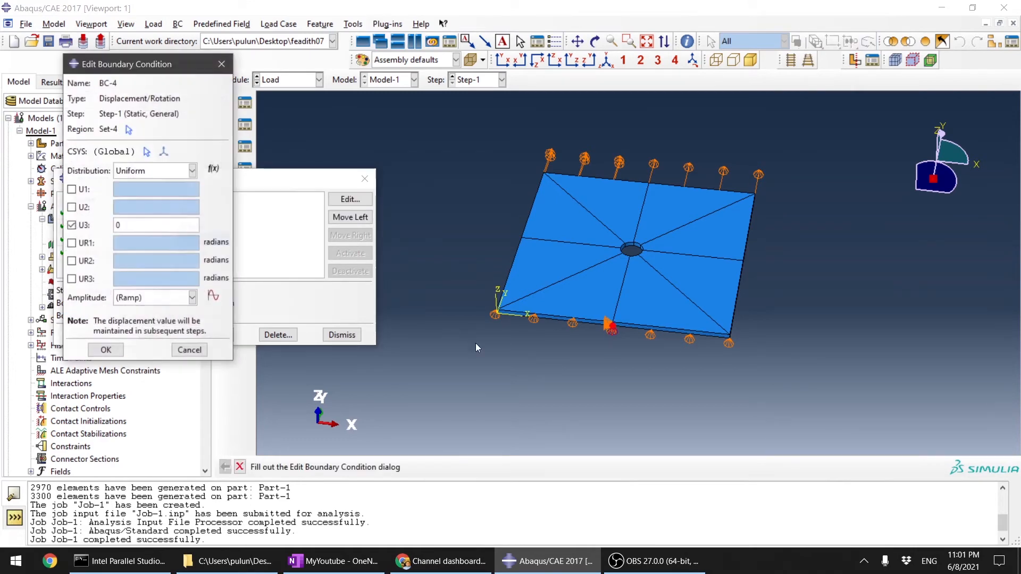
# Step: Examine where BC-4 acts on the plate, viewing its lower edge and the back face
pyautogui.scroll(5, 611, 375)
pyautogui.scroll(-5, 966, 271)
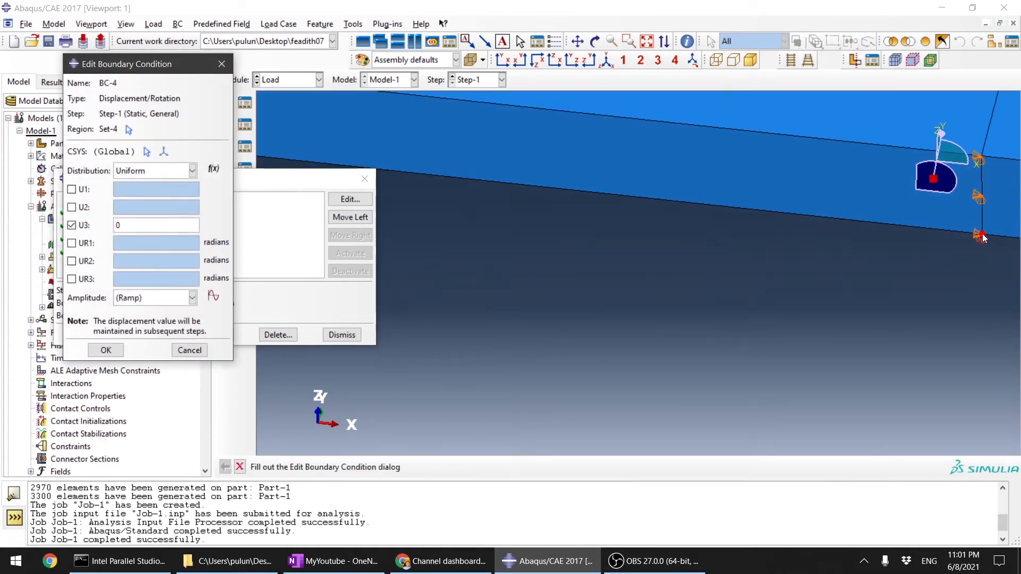
pyautogui.keyDown('ctrl'); pyautogui.keyDown('alt'); pyautogui.moveTo(960, 211); pyautogui.dragTo(950, 177); pyautogui.keyUp('alt'); pyautogui.keyUp('ctrl')
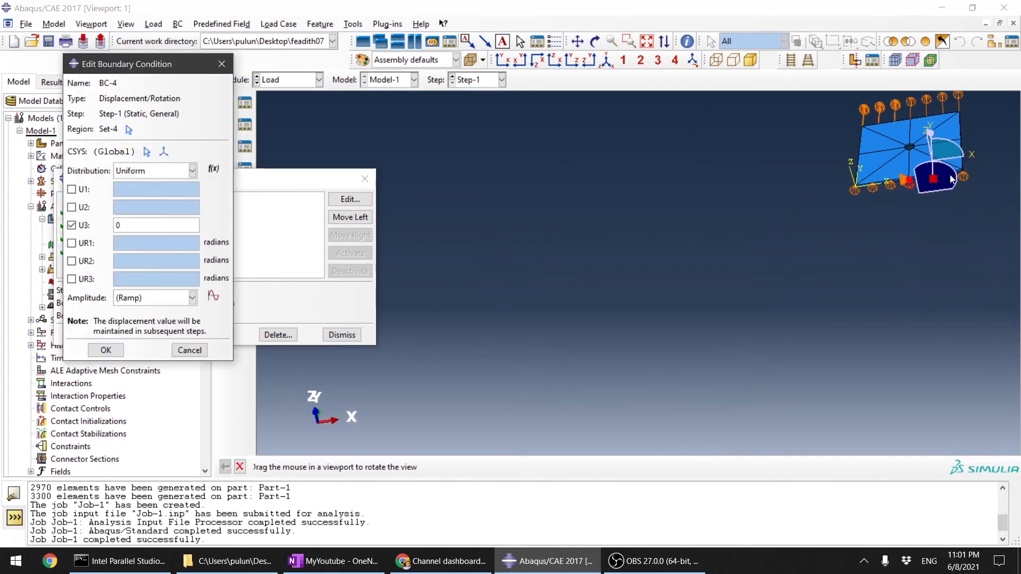
pyautogui.scroll(-5, 669, 383)
pyautogui.scroll(5, 713, 323)
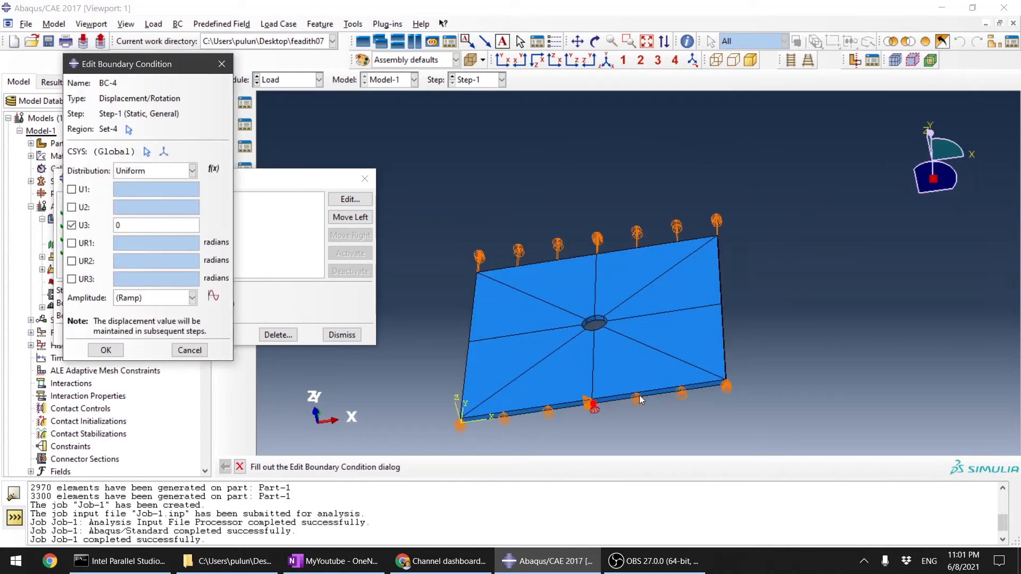
pyautogui.scroll(-2, 862, 311)
pyautogui.scroll(2, 883, 311)
pyautogui.keyDown('ctrl'); pyautogui.keyDown('alt'); pyautogui.moveTo(883, 312); pyautogui.dragTo(613, 246); pyautogui.keyUp('alt'); pyautogui.keyUp('ctrl')
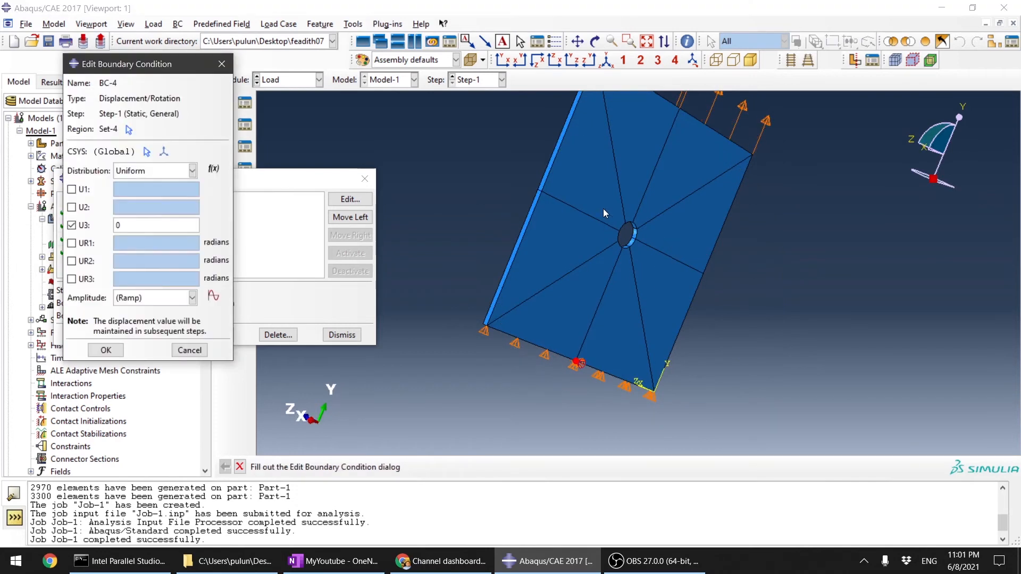
pyautogui.scroll(2, 604, 212)
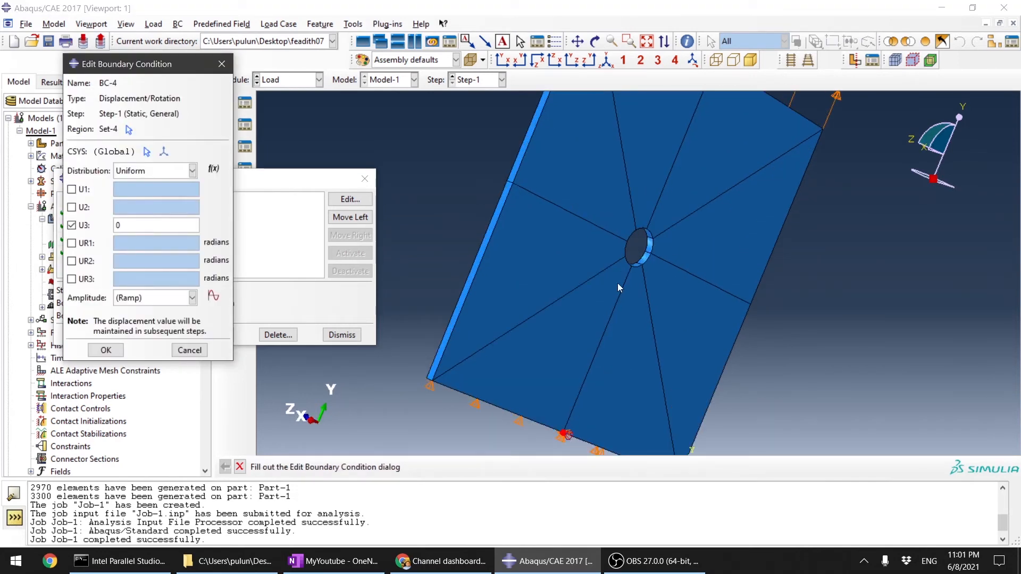
pyautogui.scroll(-2, 617, 283)
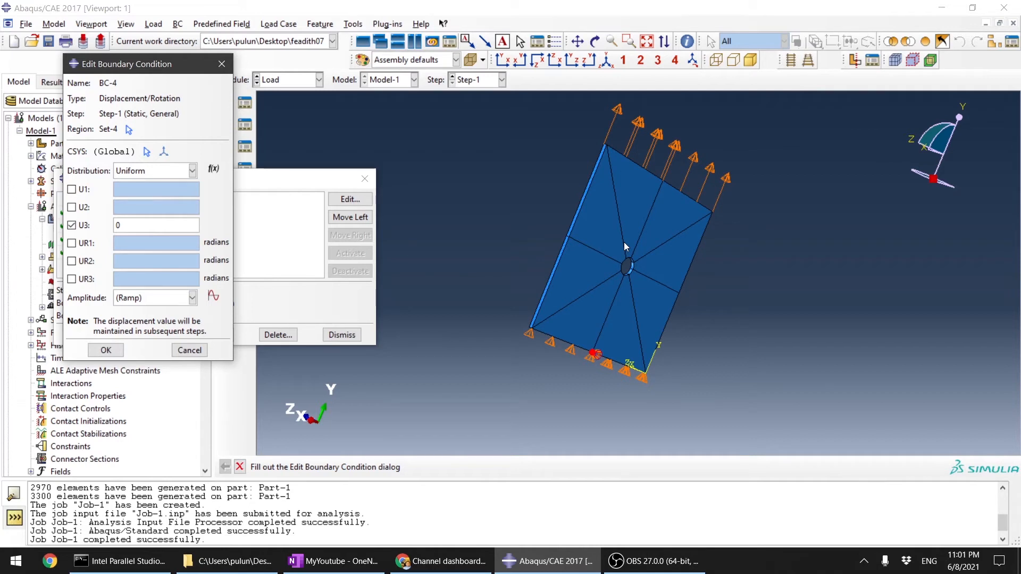
pyautogui.click(602, 241)
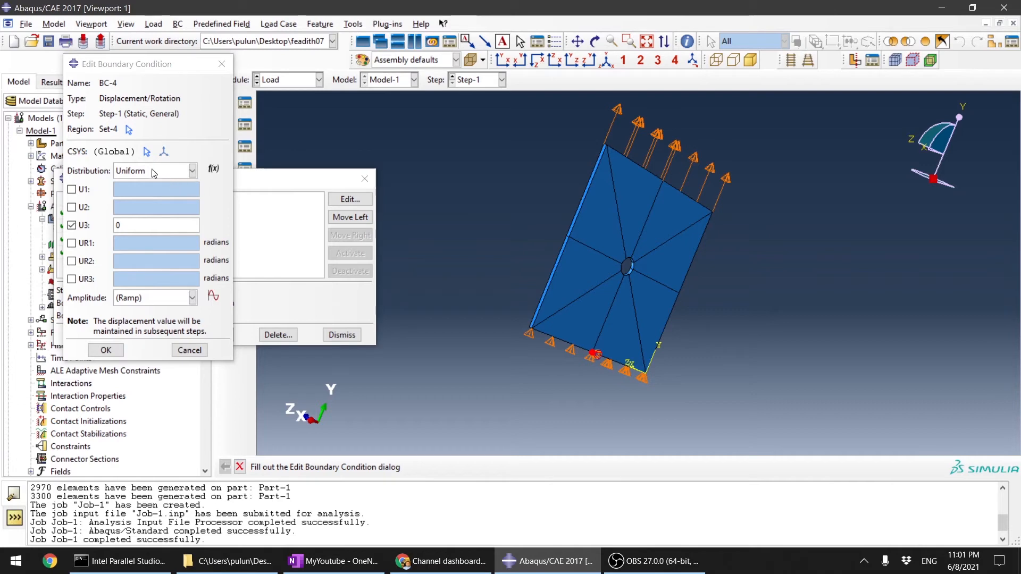
# Step: Reassign BC-4's region to all eight partitioned faces on the plate's back side as Set-5, accept it and dismiss the manager
pyautogui.click(129, 130)
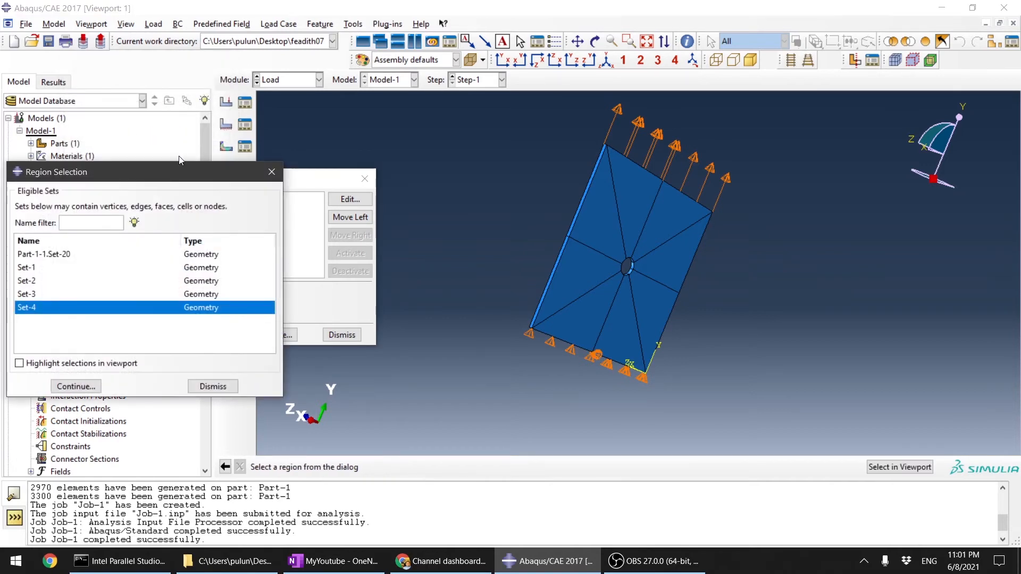
pyautogui.click(213, 387)
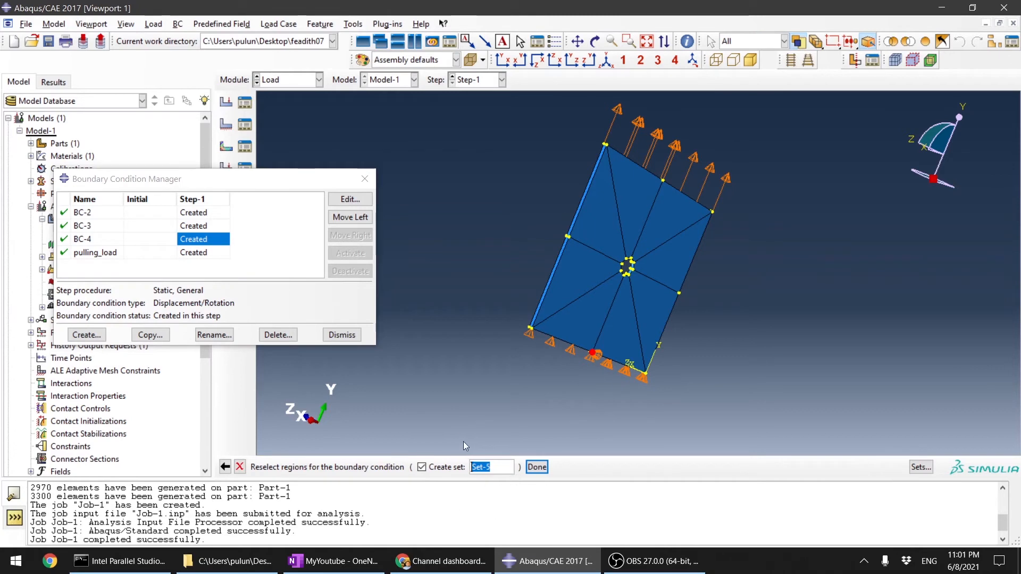
pyautogui.scroll(-2, 654, 400)
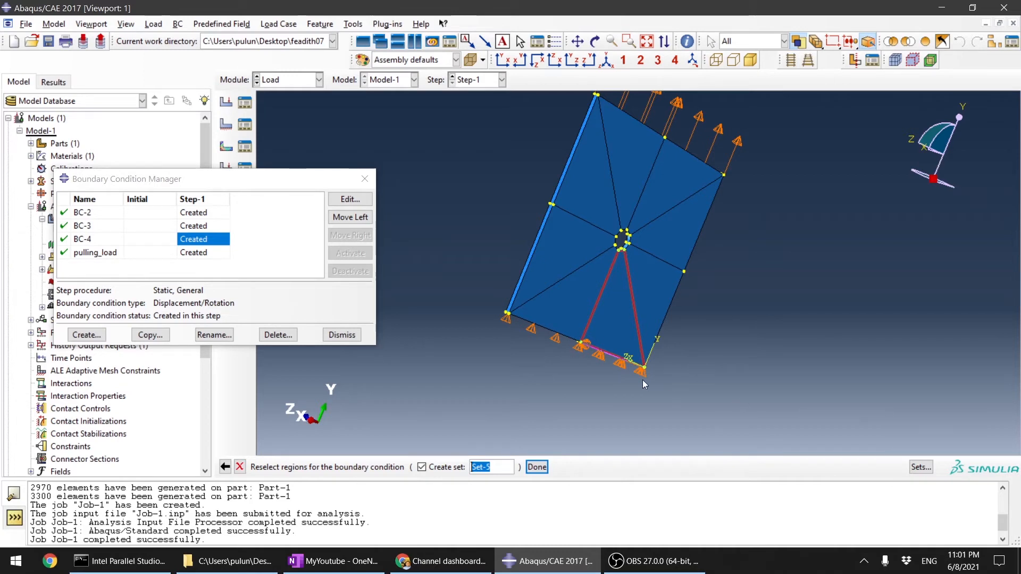
pyautogui.scroll(-3, 585, 352)
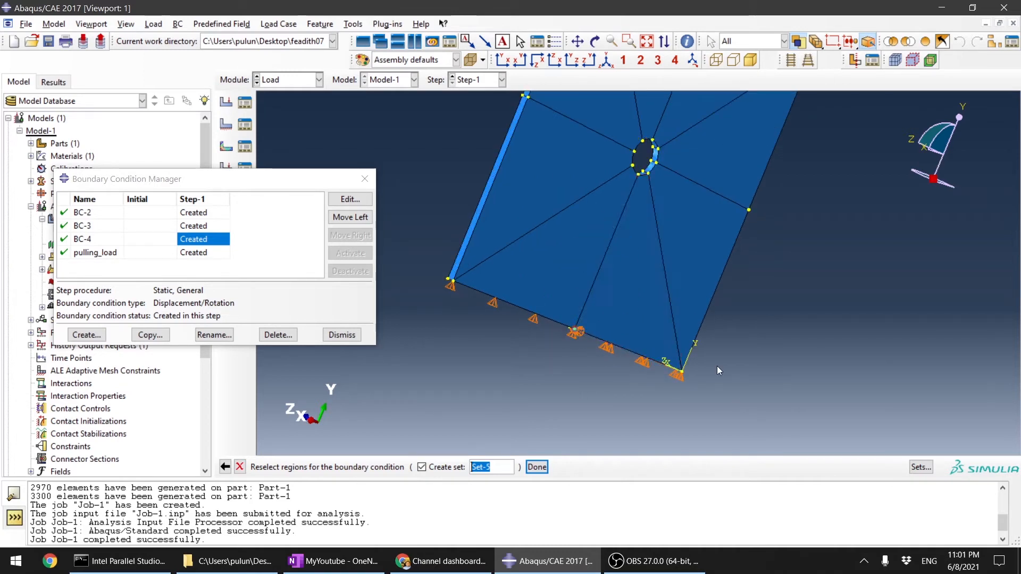
pyautogui.scroll(3, 739, 398)
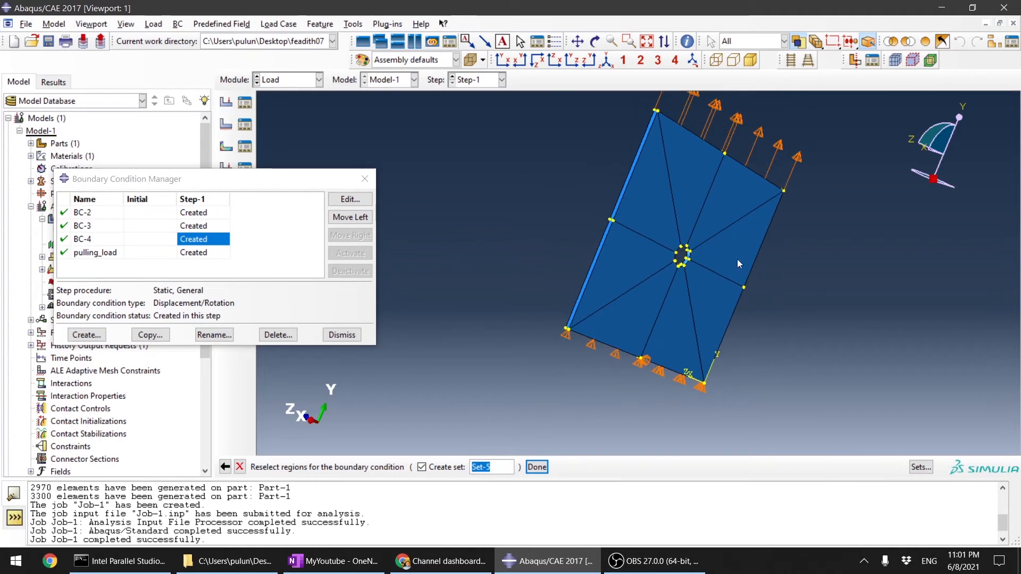
pyautogui.click(696, 332)
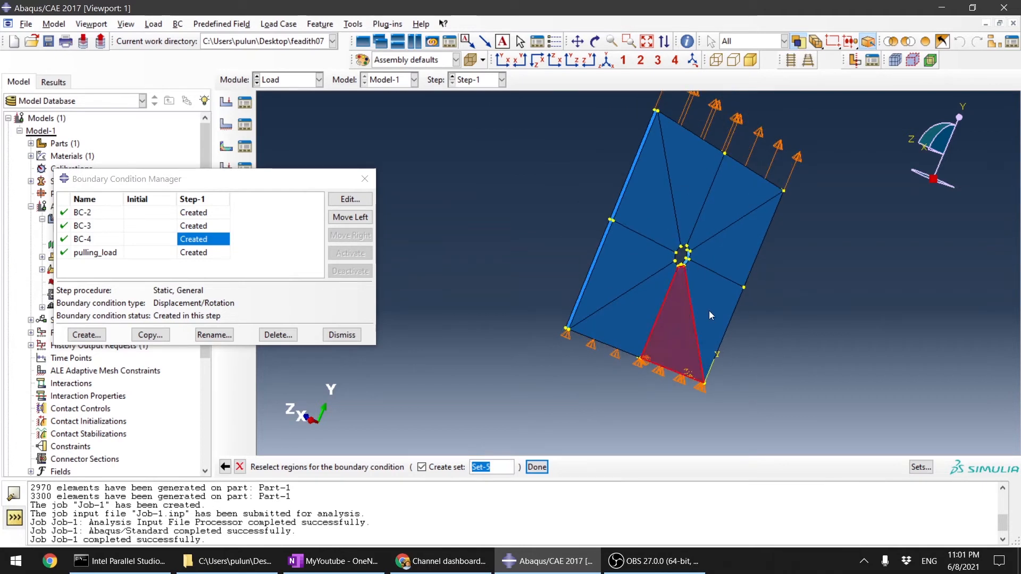
pyautogui.keyDown('shift'); pyautogui.click(709, 311); pyautogui.keyUp('shift')
pyautogui.keyDown('shift'); pyautogui.click(742, 252); pyautogui.keyUp('shift')
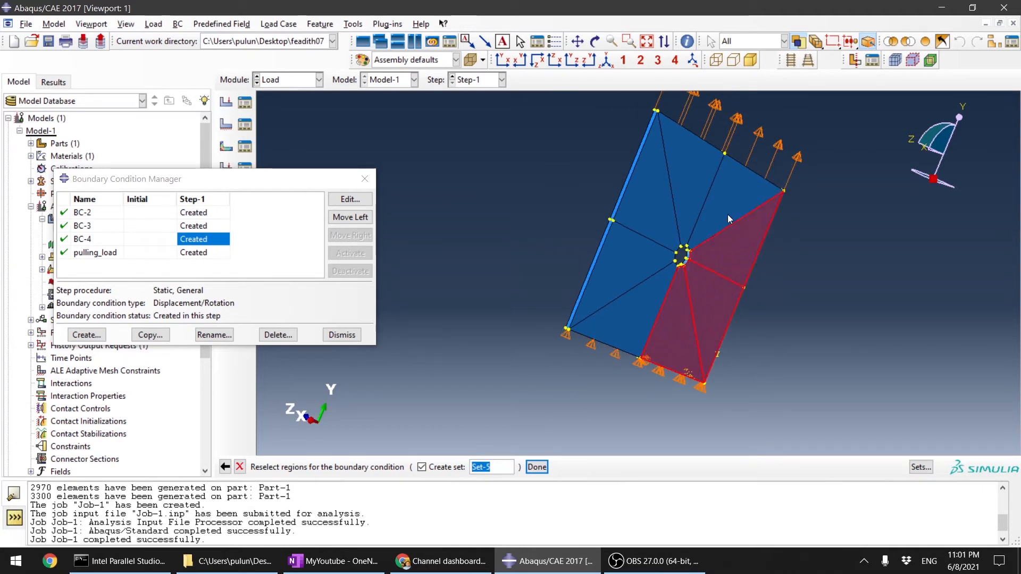
pyautogui.keyDown('shift'); pyautogui.click(718, 198); pyautogui.keyUp('shift')
pyautogui.keyDown('shift'); pyautogui.click(681, 184); pyautogui.keyUp('shift')
pyautogui.keyDown('shift'); pyautogui.click(659, 194); pyautogui.keyUp('shift')
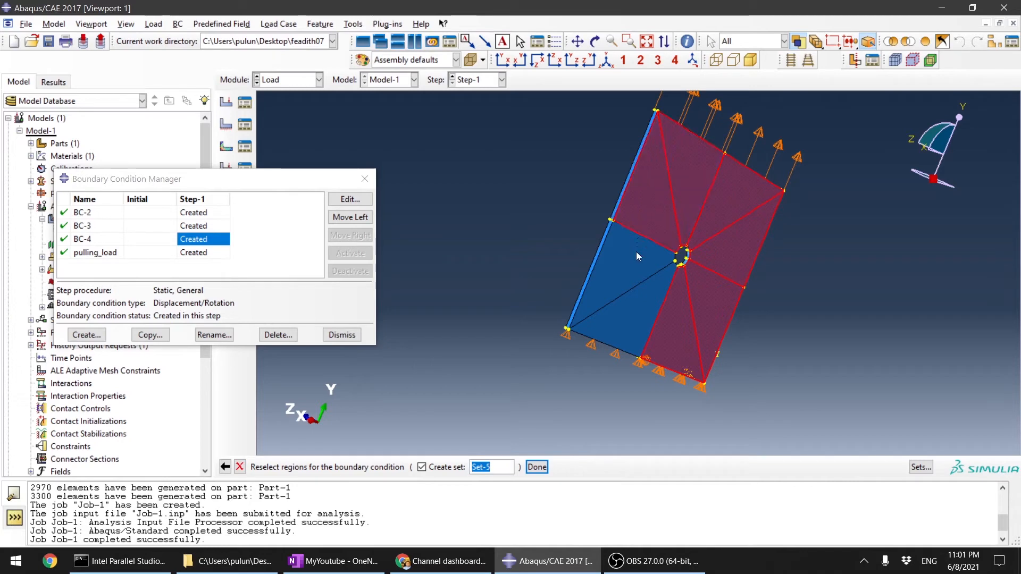
pyautogui.keyDown('shift'); pyautogui.click(636, 251); pyautogui.keyUp('shift')
pyautogui.keyDown('shift'); pyautogui.click(639, 299); pyautogui.keyUp('shift')
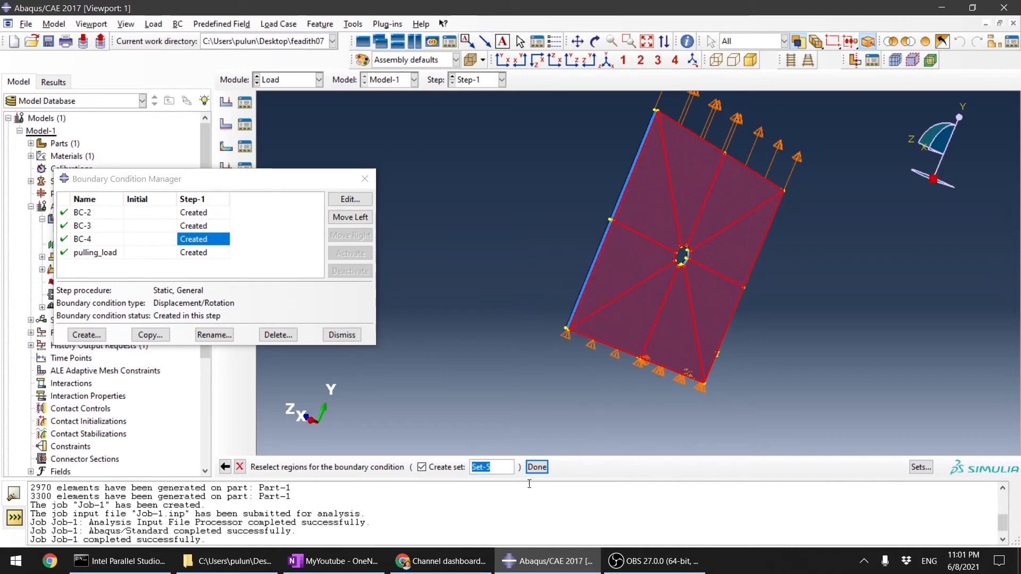
pyautogui.click(537, 467)
pyautogui.click(105, 350)
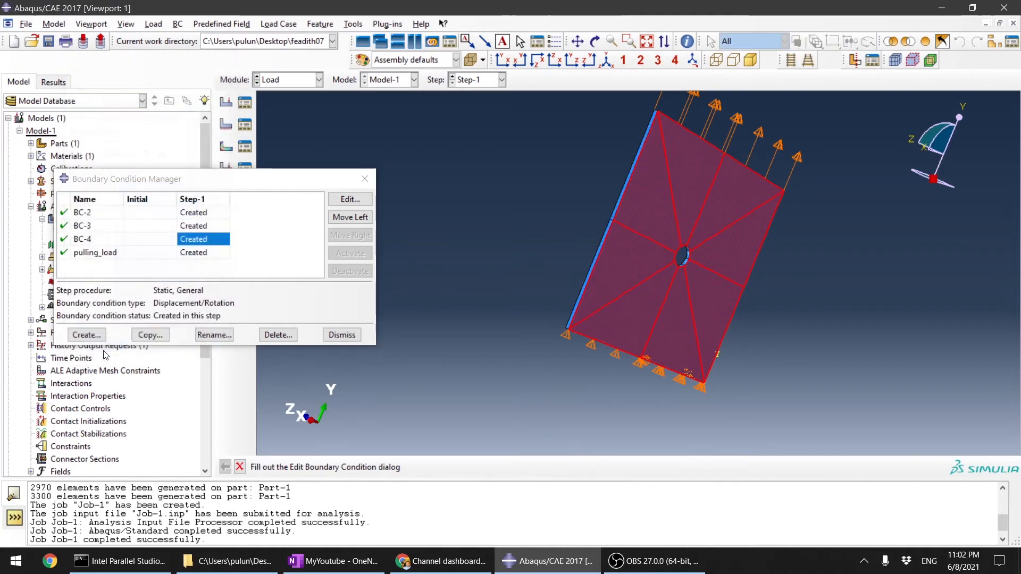
pyautogui.click(342, 335)
# Step: Switch to the Job module and resubmit Job-1 for analysis
pyautogui.click(319, 79)
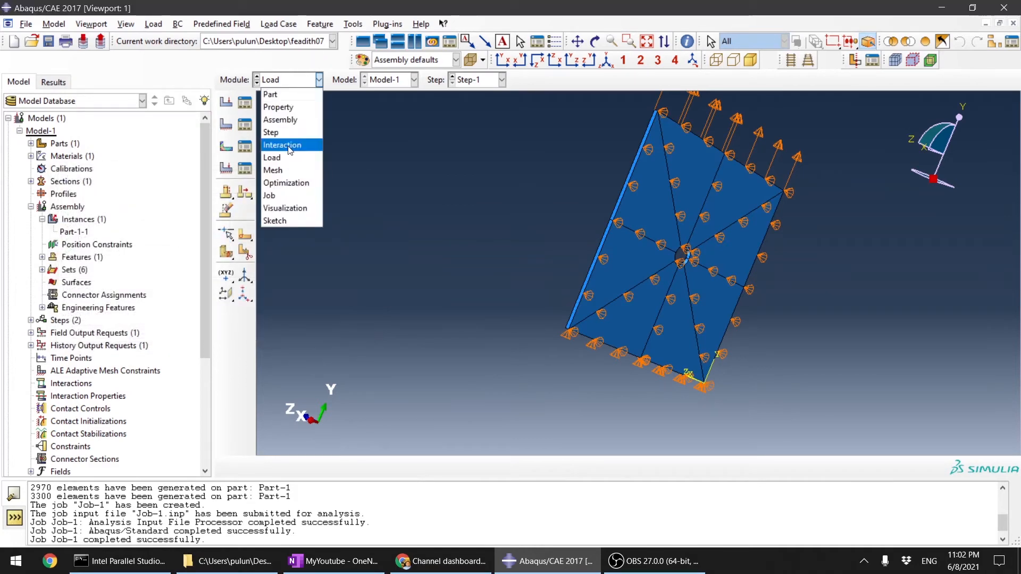
pyautogui.click(290, 196)
pyautogui.click(402, 310)
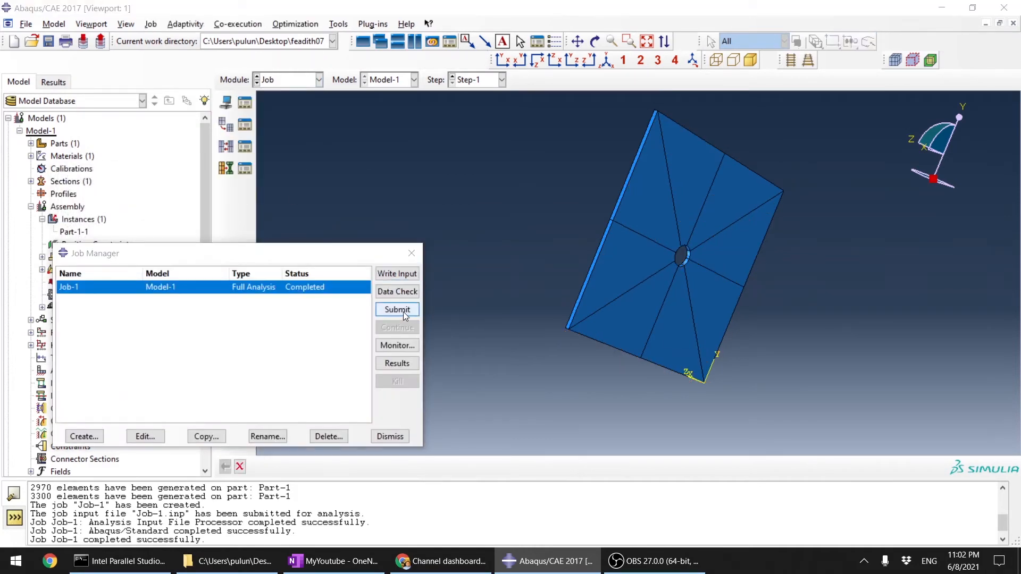
pyautogui.click(704, 334)
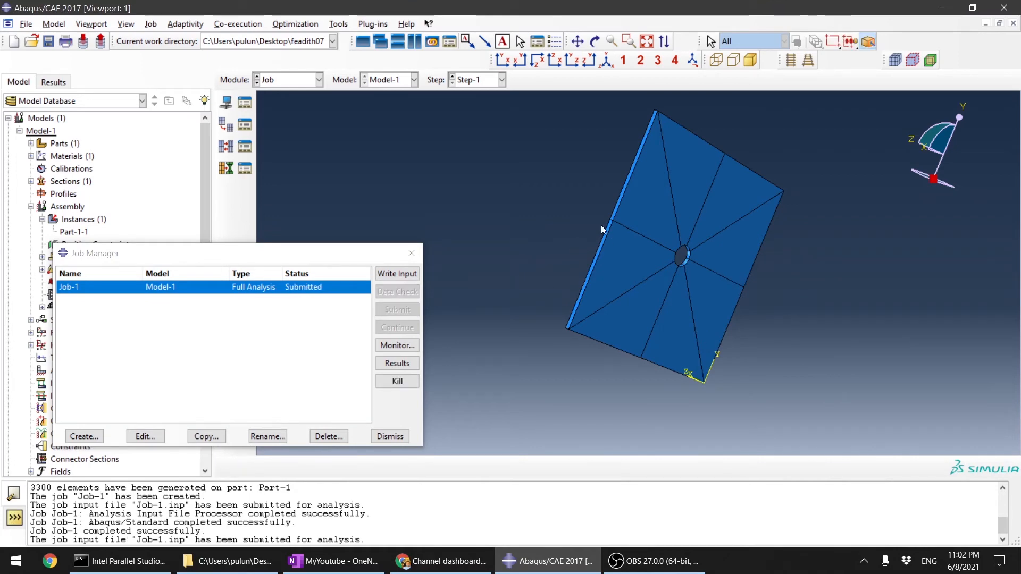
# Step: Apply the XY view to the plate, check Job-1's increments and errors in the monitor and dismiss it
pyautogui.keyDown('ctrl'); pyautogui.keyDown('alt'); pyautogui.moveTo(601, 225); pyautogui.dragTo(625, 331); pyautogui.keyUp('alt'); pyautogui.keyUp('ctrl')
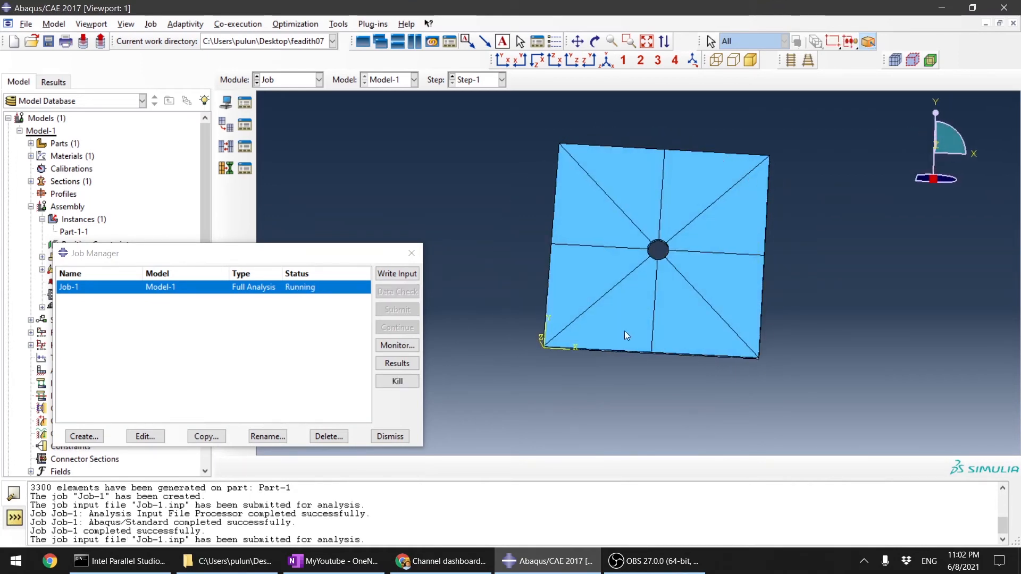
pyautogui.click(502, 60)
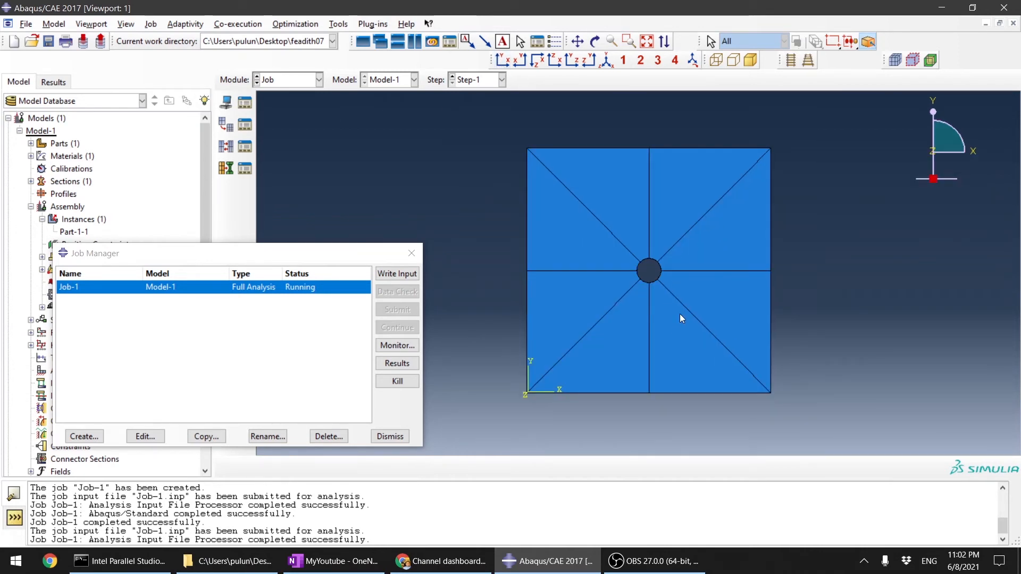
pyautogui.click(397, 345)
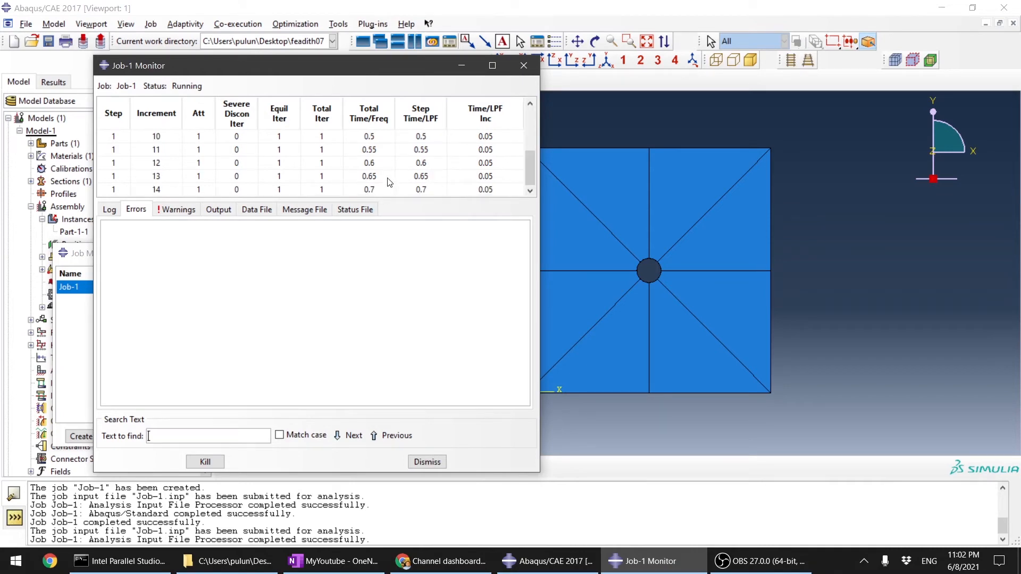
pyautogui.click(428, 462)
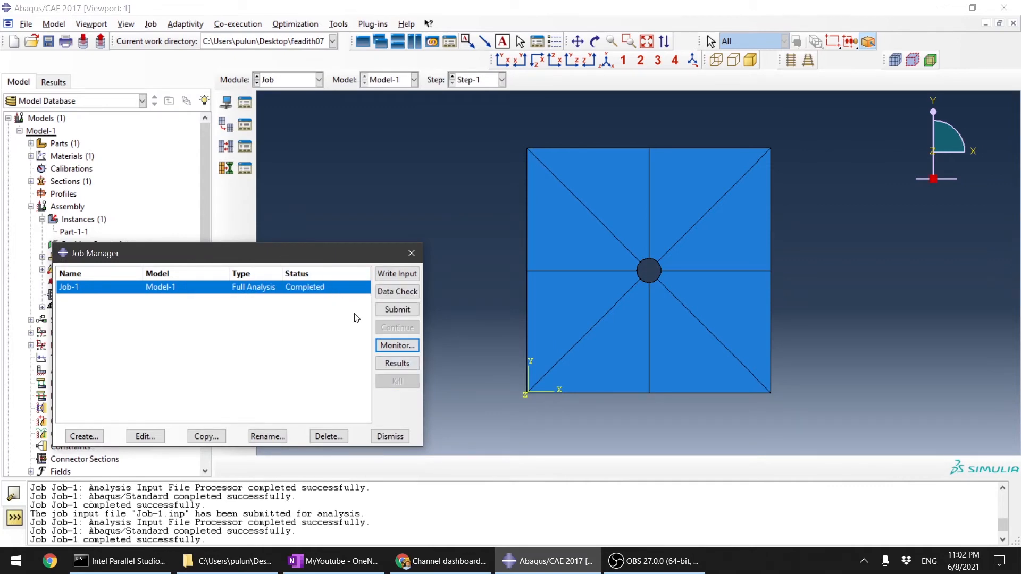
# Step: Open the new Job-1 results and plot the Mises stress contours on the deformed plate in the XY view
pyautogui.click(403, 366)
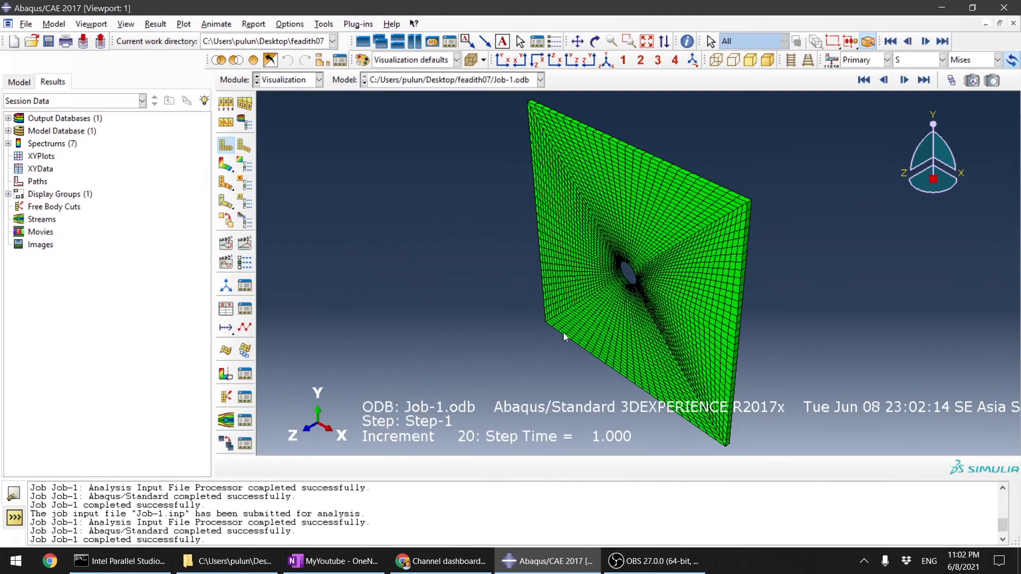
pyautogui.keyDown('ctrl'); pyautogui.keyDown('alt'); pyautogui.moveTo(681, 300); pyautogui.dragTo(737, 258); pyautogui.keyUp('alt'); pyautogui.keyUp('ctrl')
pyautogui.keyDown('ctrl'); pyautogui.keyDown('alt'); pyautogui.moveTo(601, 312); pyautogui.dragTo(659, 285); pyautogui.keyUp('alt'); pyautogui.keyUp('ctrl')
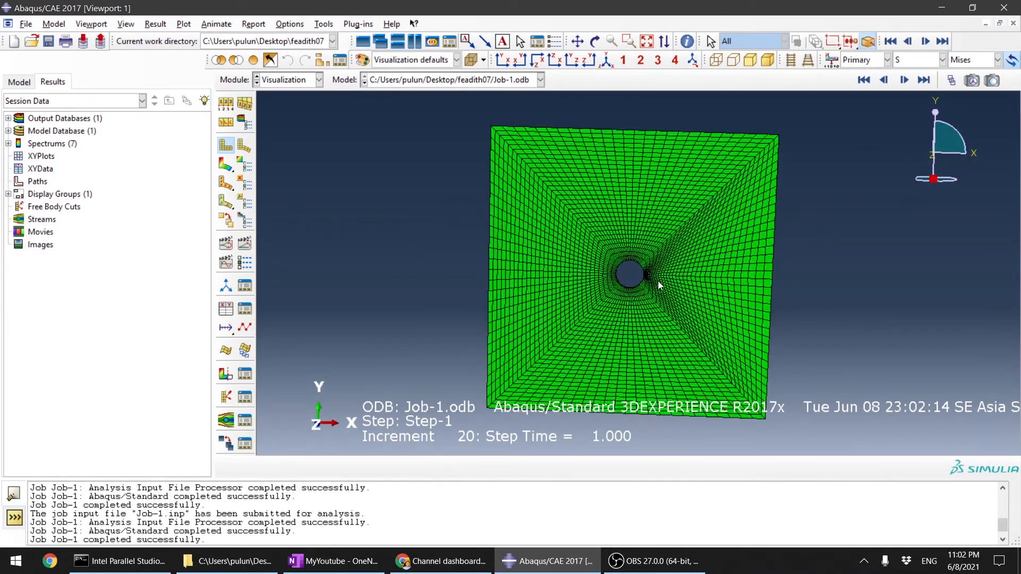
pyautogui.click(225, 165)
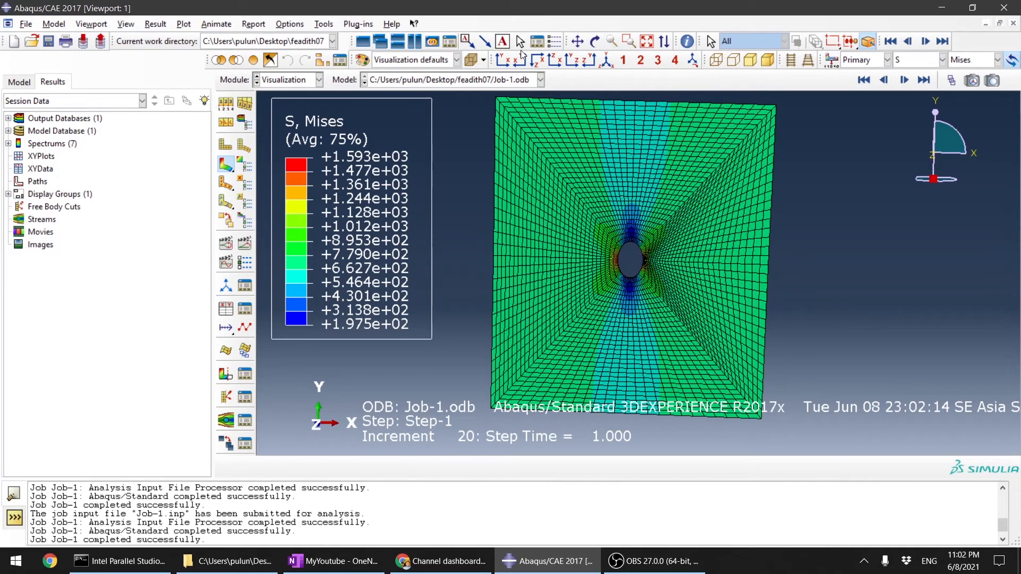
pyautogui.click(503, 60)
# Step: Examine the new Mises stress distribution around the central hole and over the whole plate
pyautogui.scroll(-6, 720, 288)
pyautogui.scroll(-4, 744, 278)
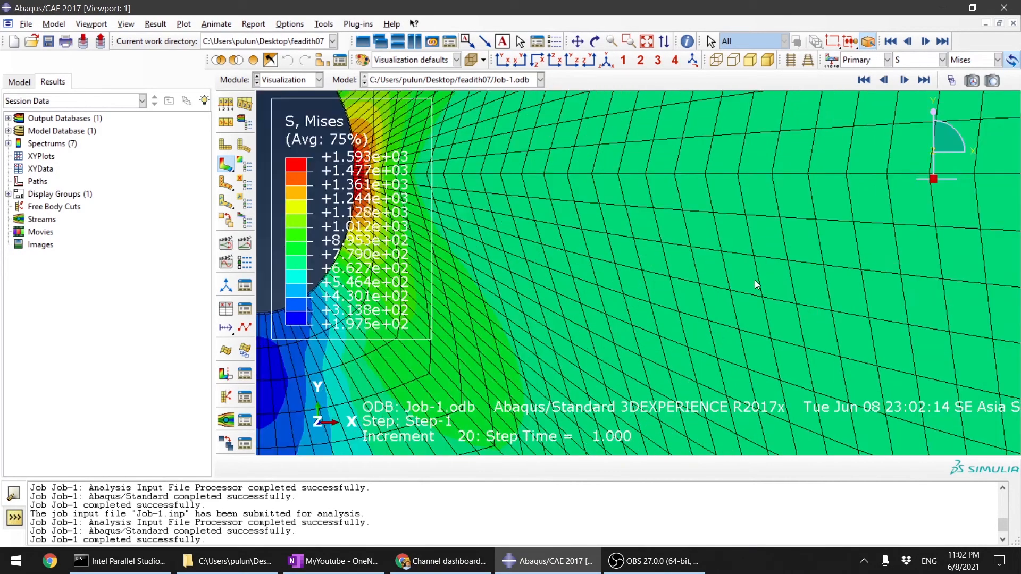
pyautogui.scroll(7, 755, 280)
pyautogui.scroll(-2, 654, 314)
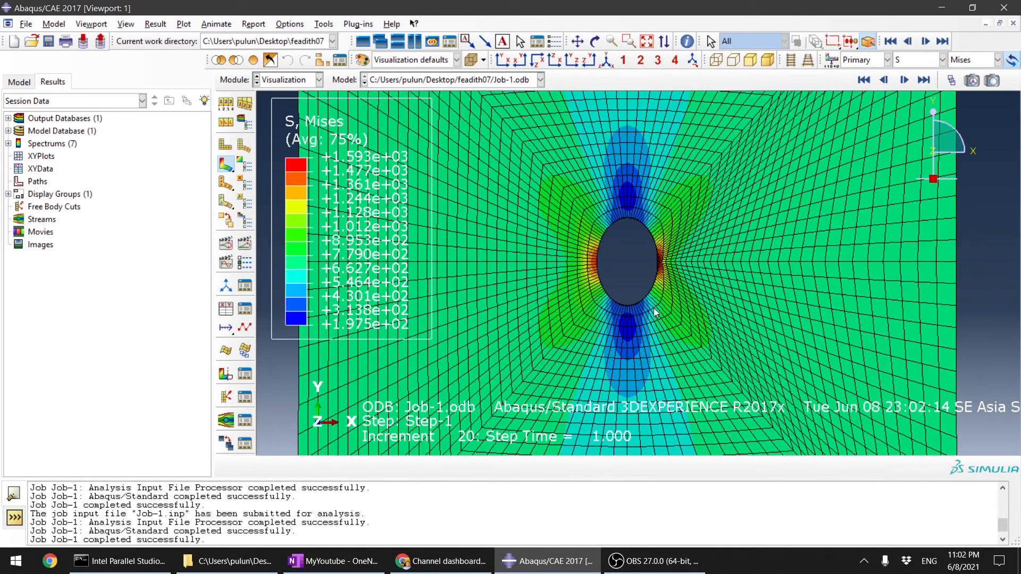
pyautogui.scroll(5, 654, 313)
pyautogui.scroll(-6, 645, 272)
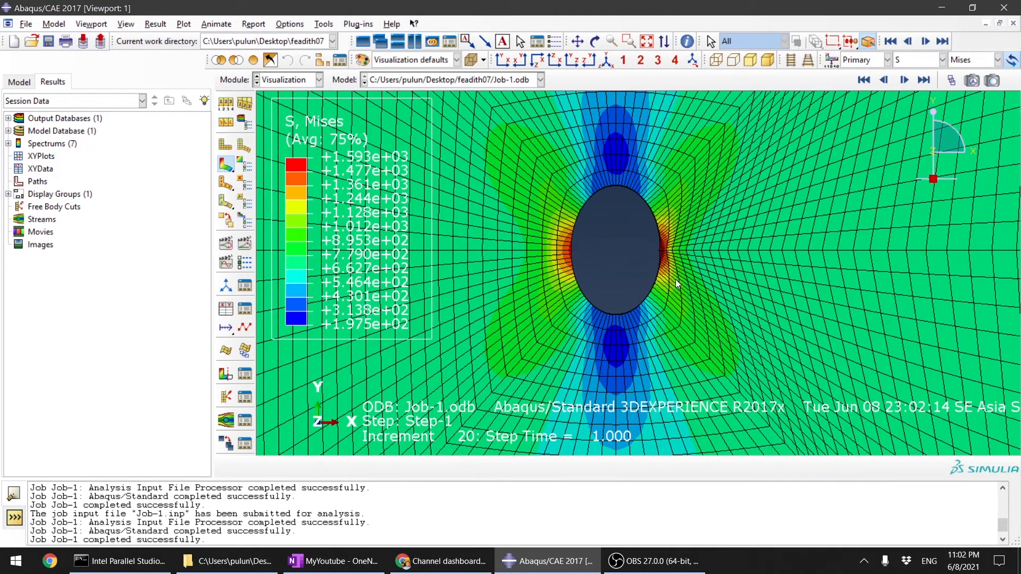
pyautogui.scroll(5, 669, 273)
pyautogui.scroll(-3, 672, 280)
pyautogui.scroll(4, 673, 280)
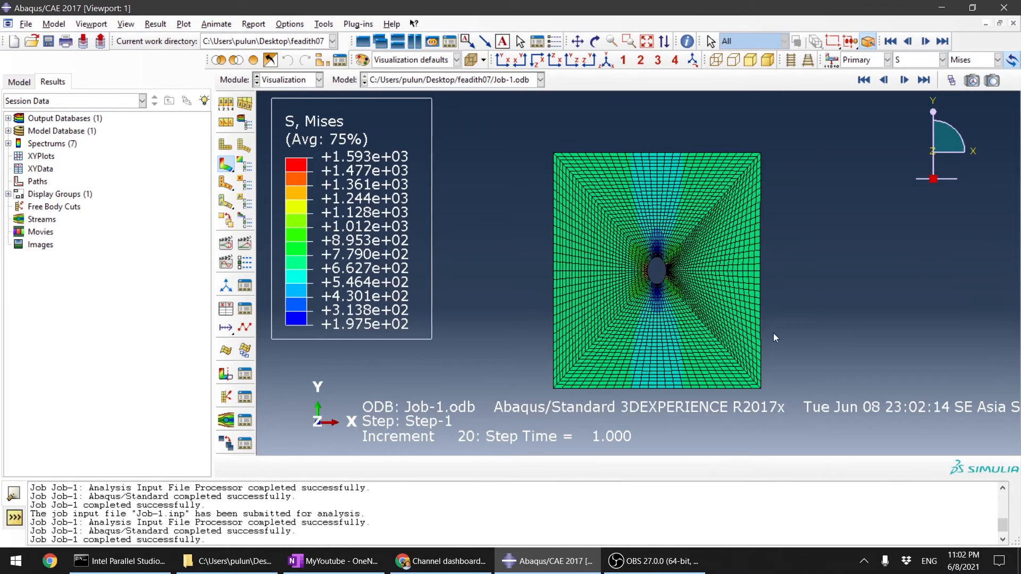
pyautogui.scroll(-1, 697, 276)
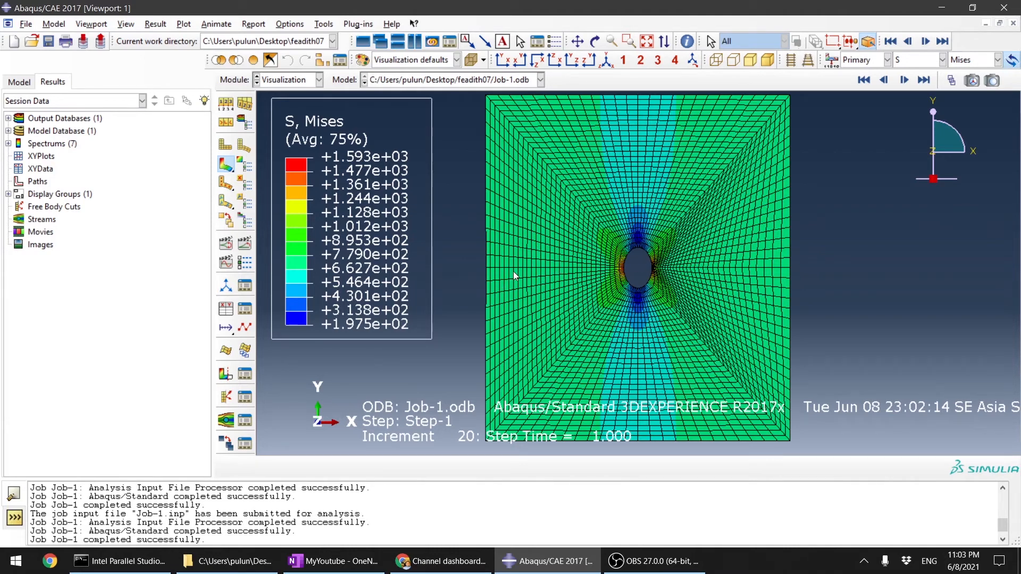
# Step: Compare the Mises stress contours at the edges of the central hole with those over the rest of the plate
pyautogui.scroll(-2, 653, 282)
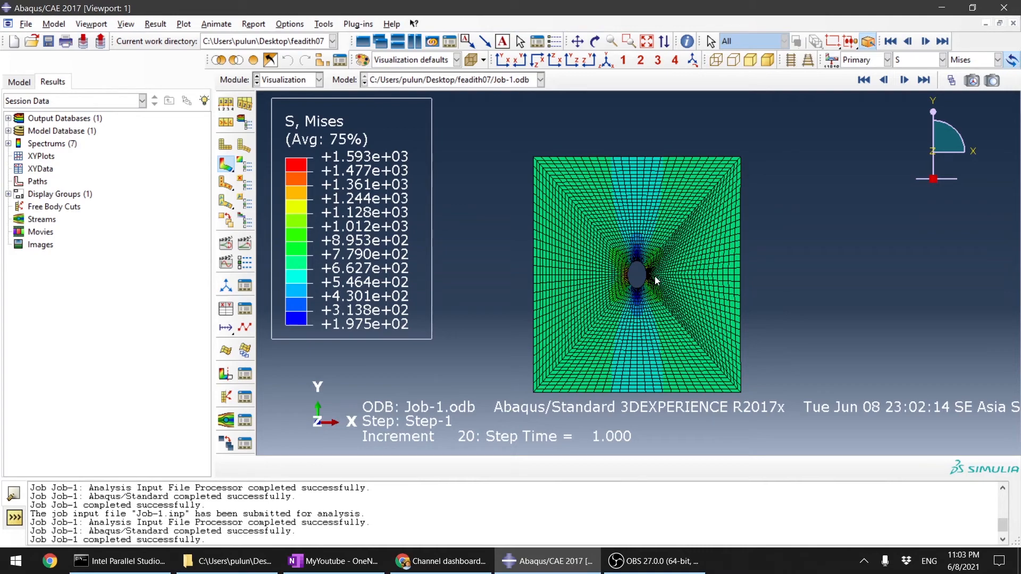
pyautogui.scroll(2, 656, 281)
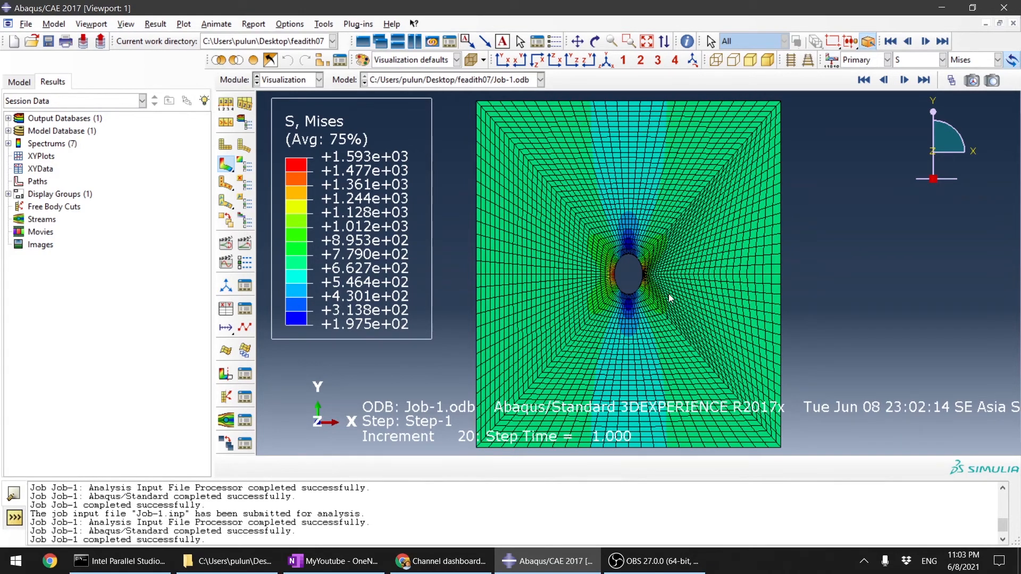
pyautogui.scroll(5, 684, 274)
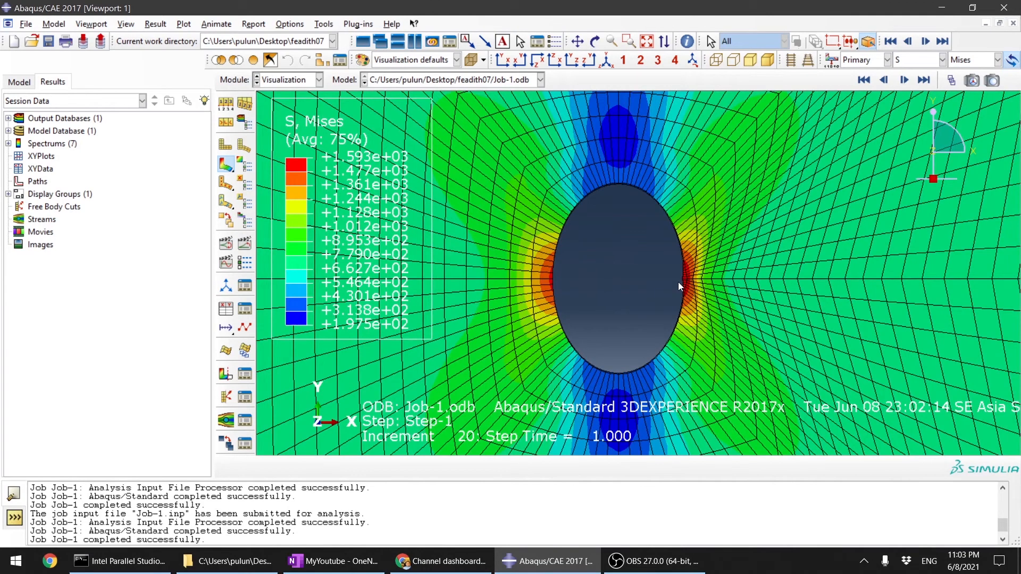
pyautogui.scroll(-5, 678, 282)
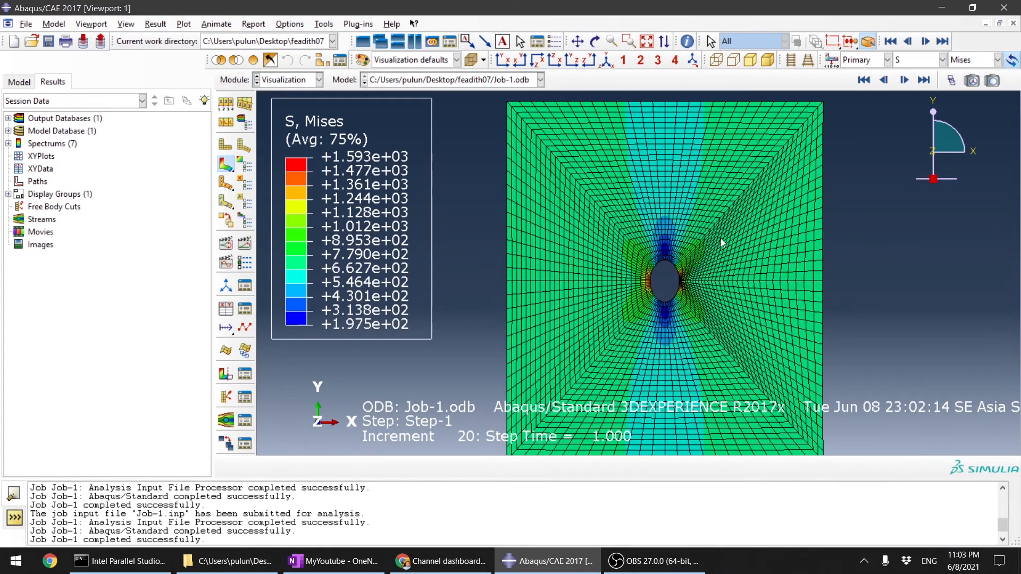
pyautogui.scroll(-5, 720, 239)
pyautogui.scroll(5, 770, 305)
pyautogui.scroll(5, 762, 205)
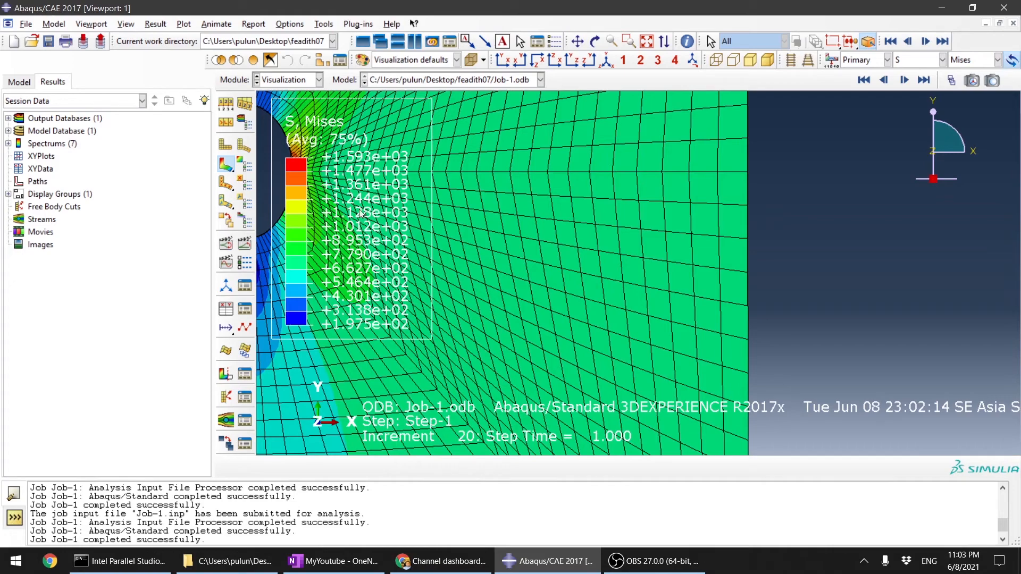
pyautogui.scroll(-5, 751, 322)
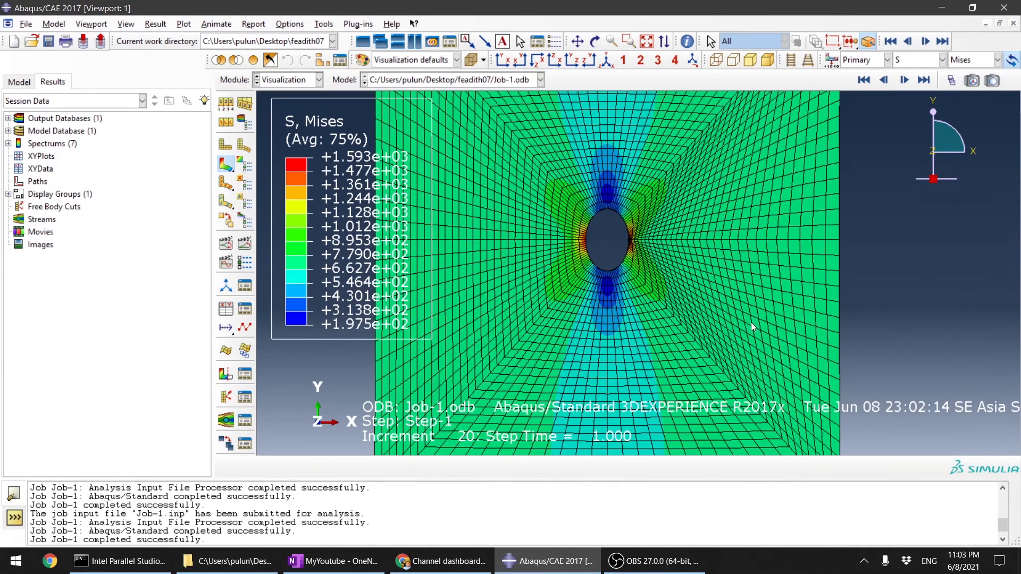
pyautogui.scroll(8, 640, 235)
pyautogui.scroll(-3, 685, 224)
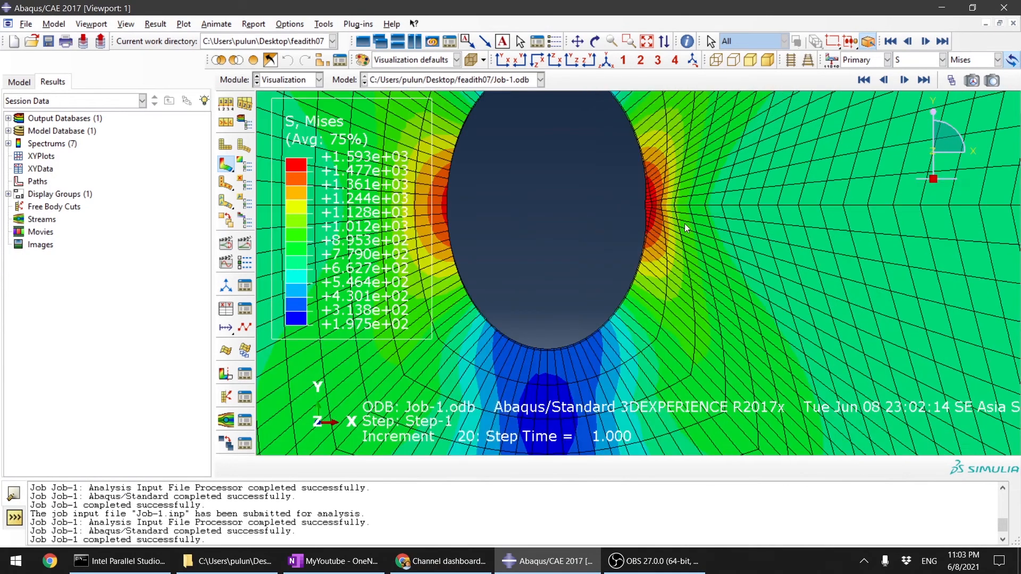
pyautogui.scroll(-2, 631, 222)
# Step: Examine the Mises stresses on the inner wall of the hole and through the plate thickness from several angles
pyautogui.keyDown('ctrl'); pyautogui.keyDown('alt'); pyautogui.moveTo(633, 222); pyautogui.dragTo(683, 268); pyautogui.keyUp('alt'); pyautogui.keyUp('ctrl')
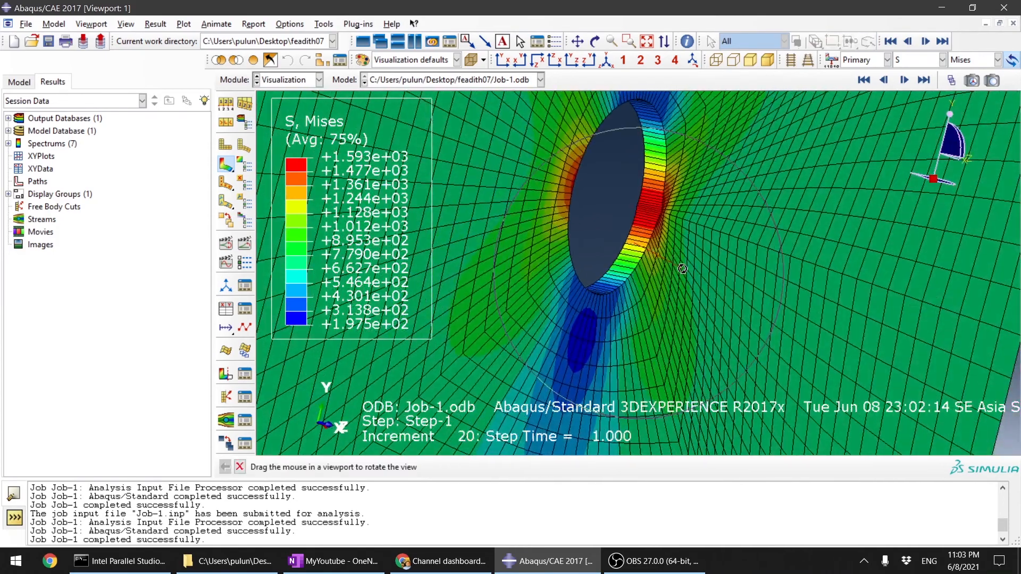
pyautogui.scroll(5, 651, 216)
pyautogui.scroll(4, 651, 216)
pyautogui.keyDown('ctrl'); pyautogui.keyDown('alt'); pyautogui.moveTo(710, 205); pyautogui.dragTo(636, 203); pyautogui.keyUp('alt'); pyautogui.keyUp('ctrl')
pyautogui.scroll(-5, 666, 267)
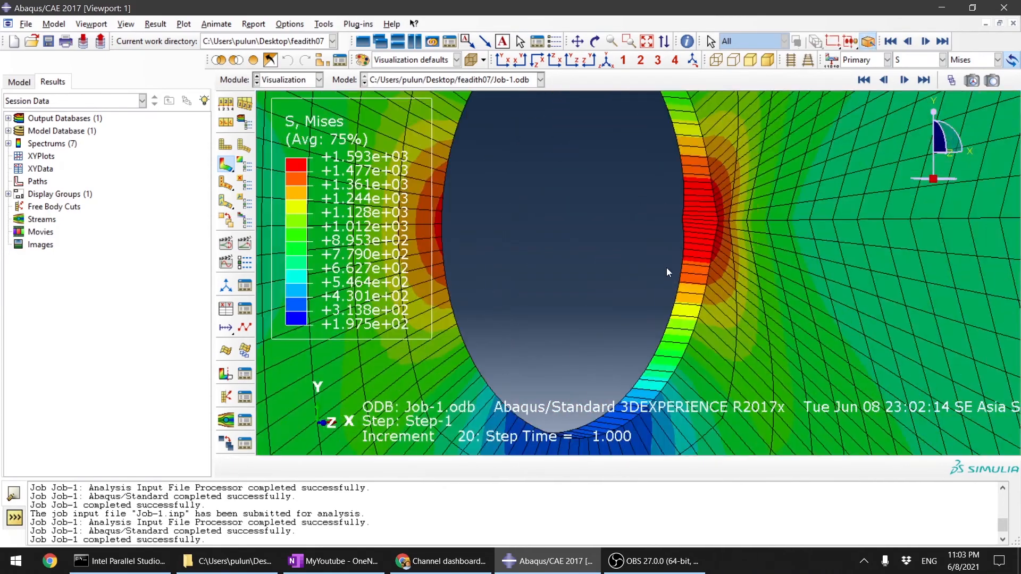
pyautogui.keyDown('ctrl'); pyautogui.keyDown('alt'); pyautogui.moveTo(593, 273); pyautogui.dragTo(541, 260); pyautogui.keyUp('alt'); pyautogui.keyUp('ctrl')
pyautogui.keyDown('ctrl'); pyautogui.keyDown('alt'); pyautogui.moveTo(642, 271); pyautogui.dragTo(585, 264); pyautogui.keyUp('alt'); pyautogui.keyUp('ctrl')
pyautogui.scroll(5, 616, 280)
pyautogui.keyDown('ctrl'); pyautogui.keyDown('alt'); pyautogui.moveTo(752, 334); pyautogui.dragTo(681, 234); pyautogui.keyUp('alt'); pyautogui.keyUp('ctrl')
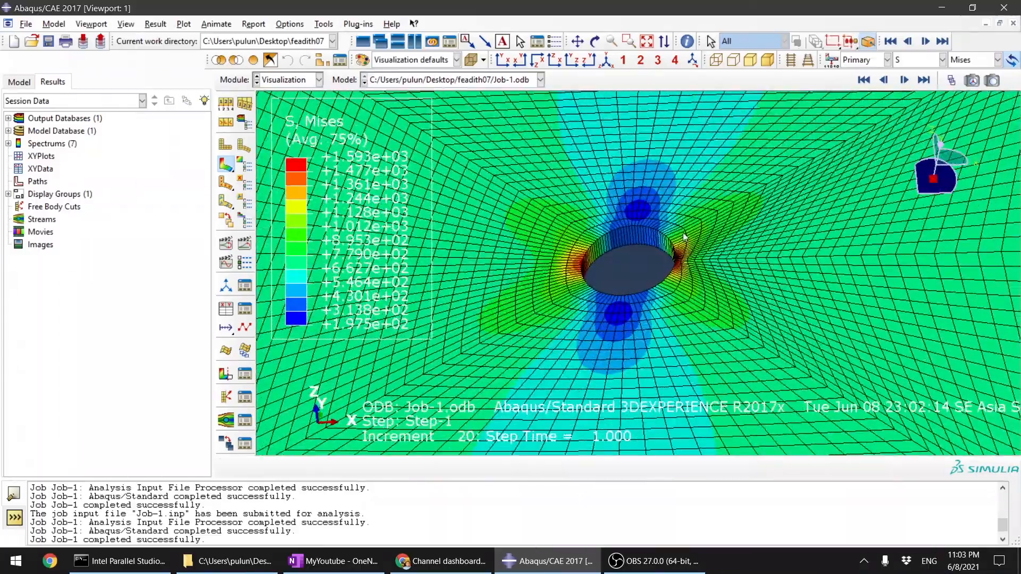
pyautogui.keyDown('ctrl'); pyautogui.keyDown('alt'); pyautogui.moveTo(646, 282); pyautogui.dragTo(686, 297); pyautogui.keyUp('alt'); pyautogui.keyUp('ctrl')
pyautogui.scroll(-5, 670, 306)
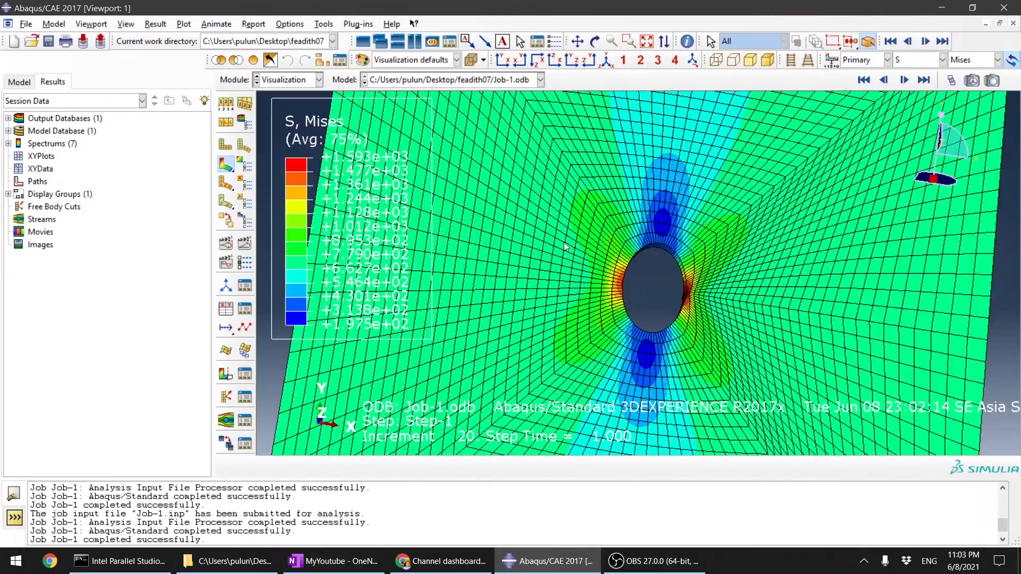
pyautogui.scroll(-5, 530, 359)
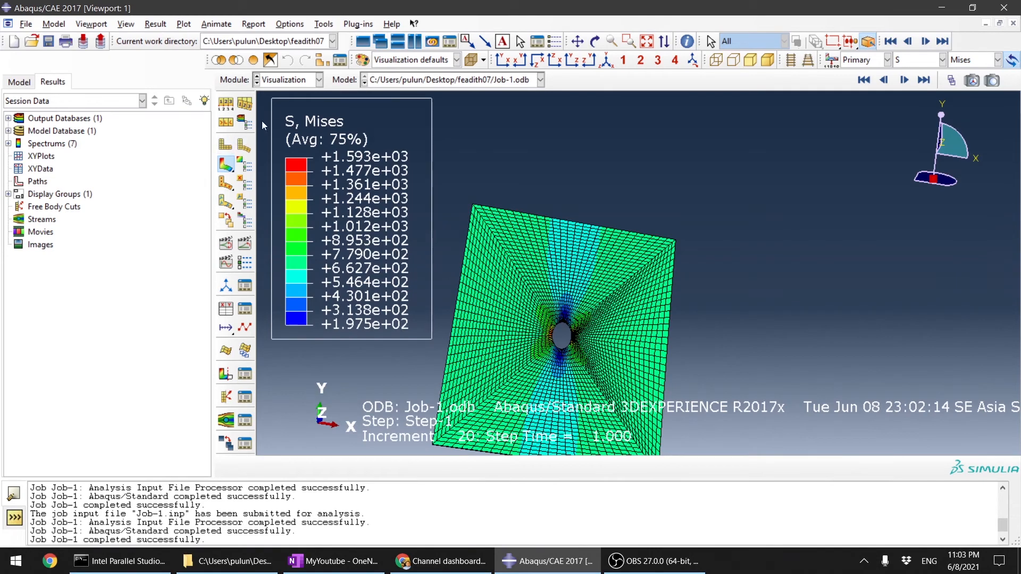
pyautogui.scroll(8, 559, 342)
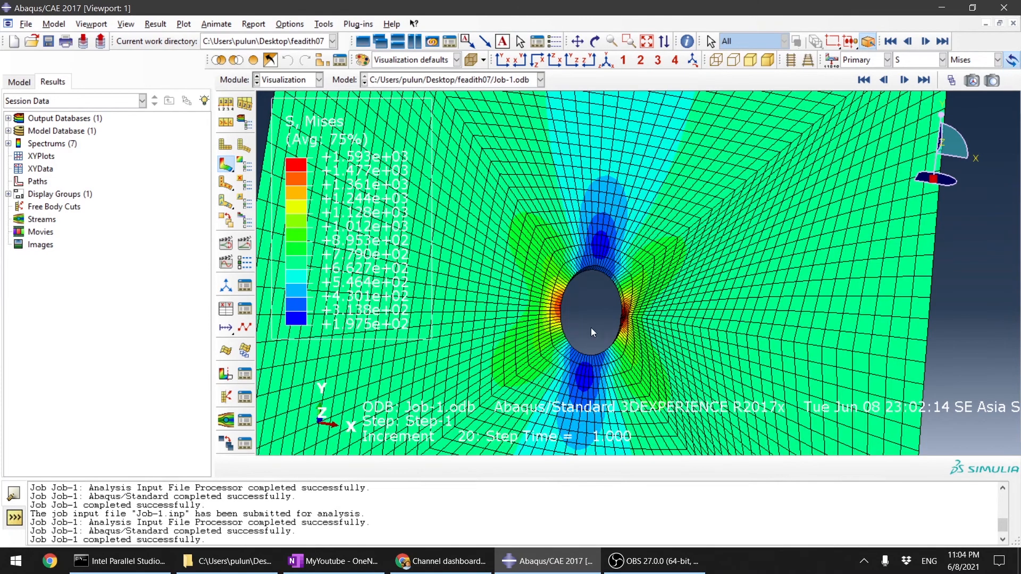
pyautogui.scroll(6, 506, 291)
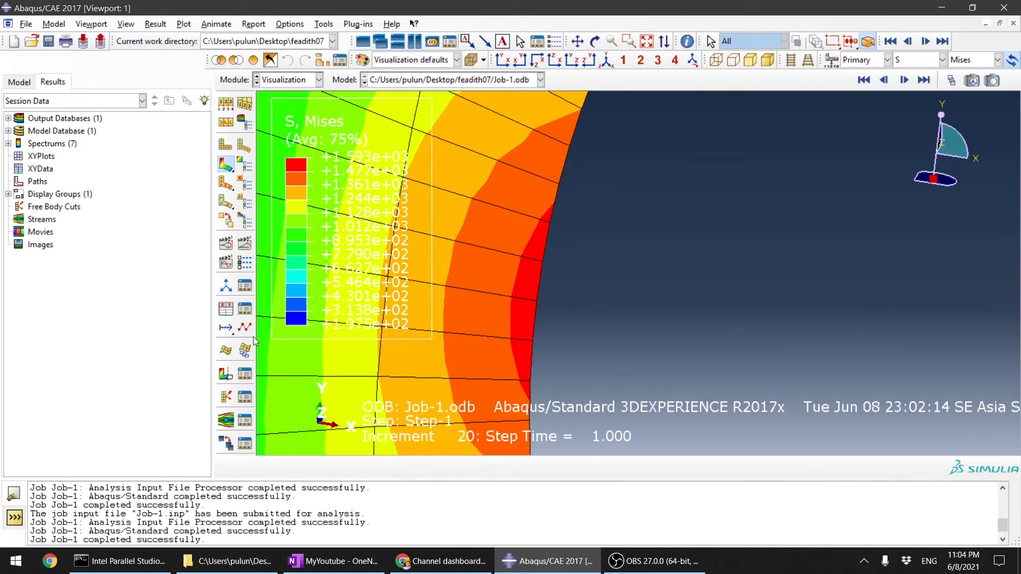
pyautogui.scroll(-4, 750, 276)
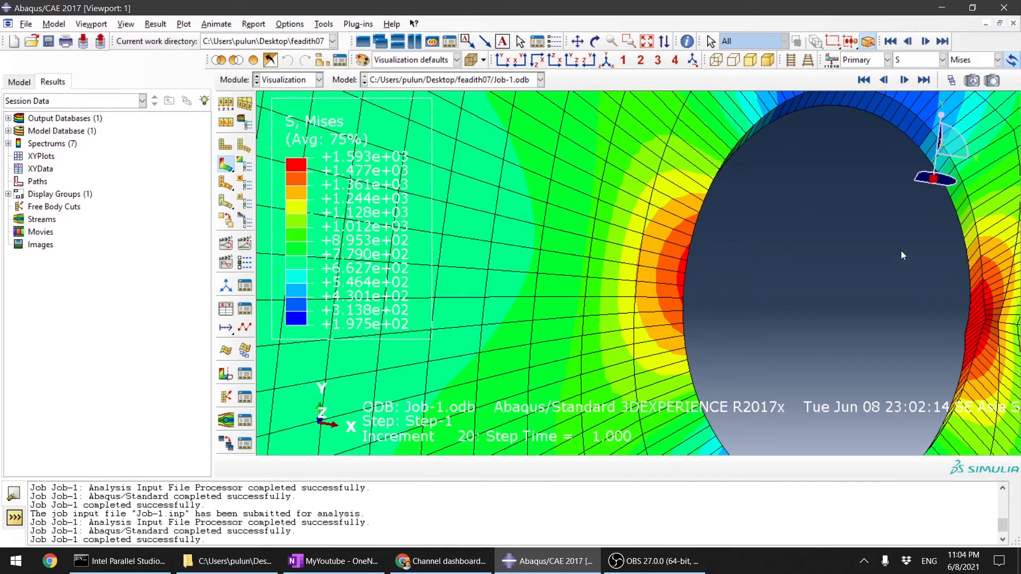
# Step: Check the list of available stress components and keep Mises as the plotted one
pyautogui.click(941, 60)
pyautogui.click(964, 60)
pyautogui.click(966, 60)
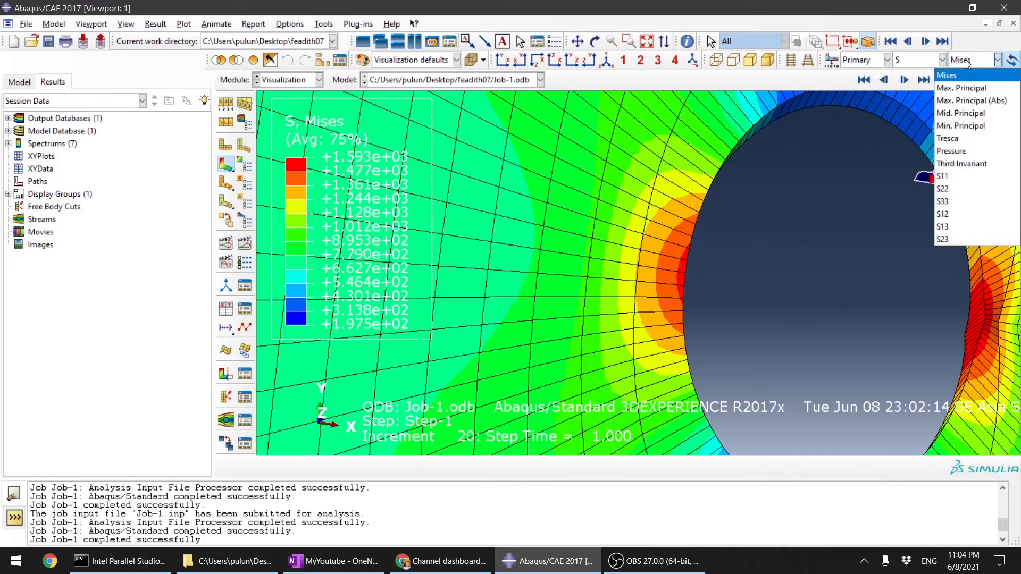
pyautogui.click(967, 60)
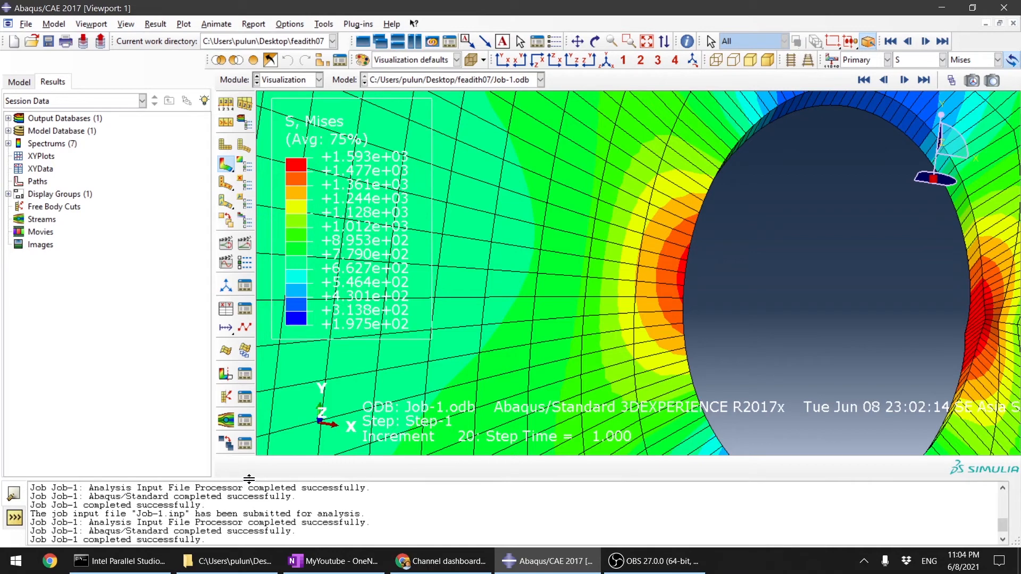
# Step: Shrink the message area, open Probe Values and probe element Mises stresses beside the hole and at the plate's outer edge
pyautogui.moveTo(249, 480); pyautogui.dragTo(247, 515)
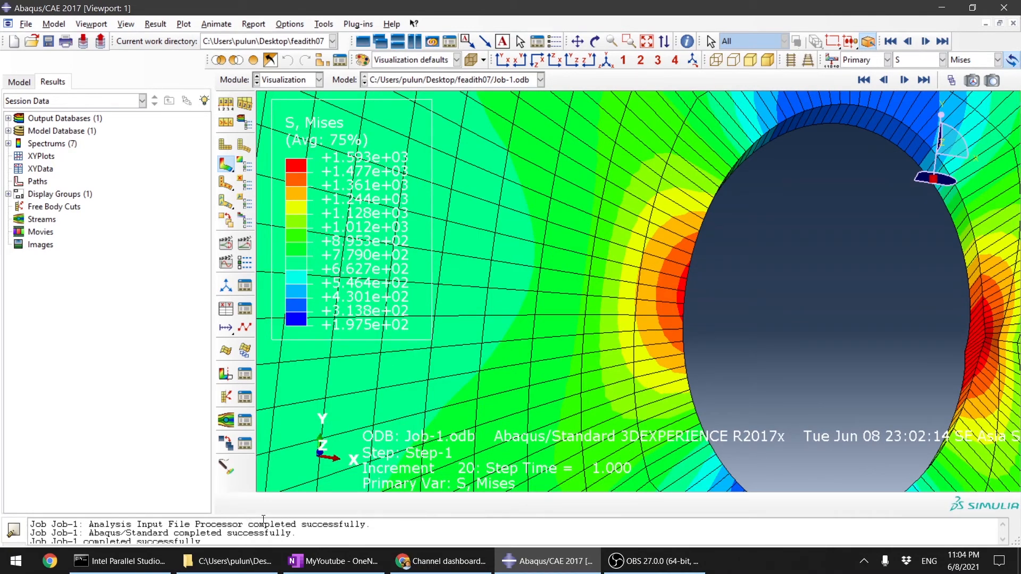
pyautogui.click(228, 468)
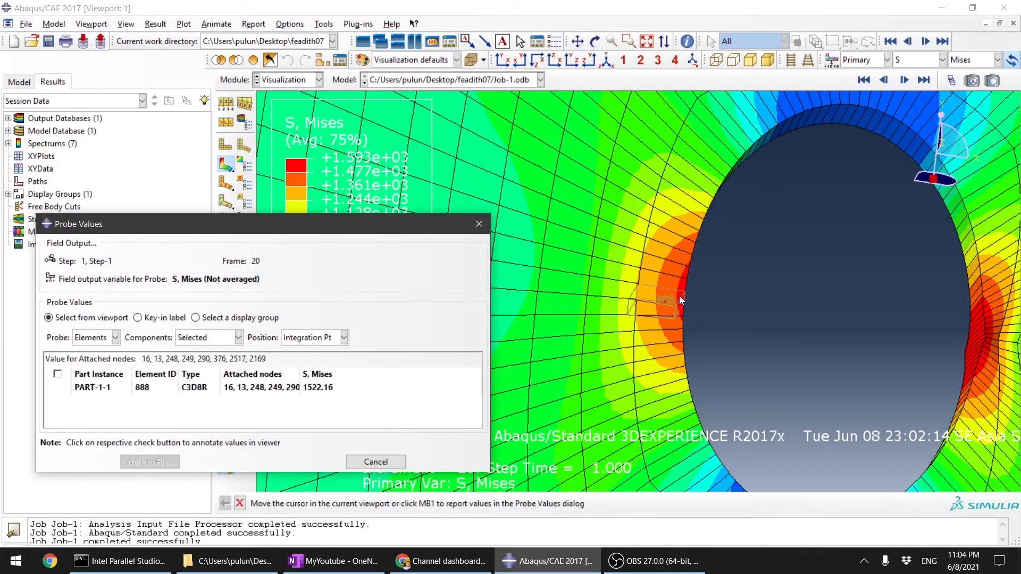
pyautogui.scroll(-5, 679, 296)
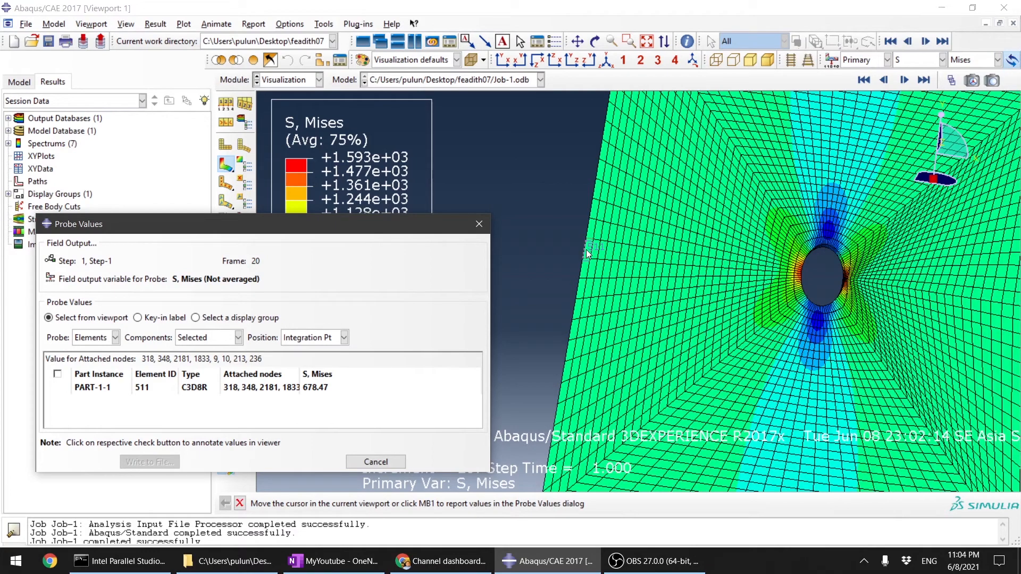
pyautogui.scroll(3, 787, 270)
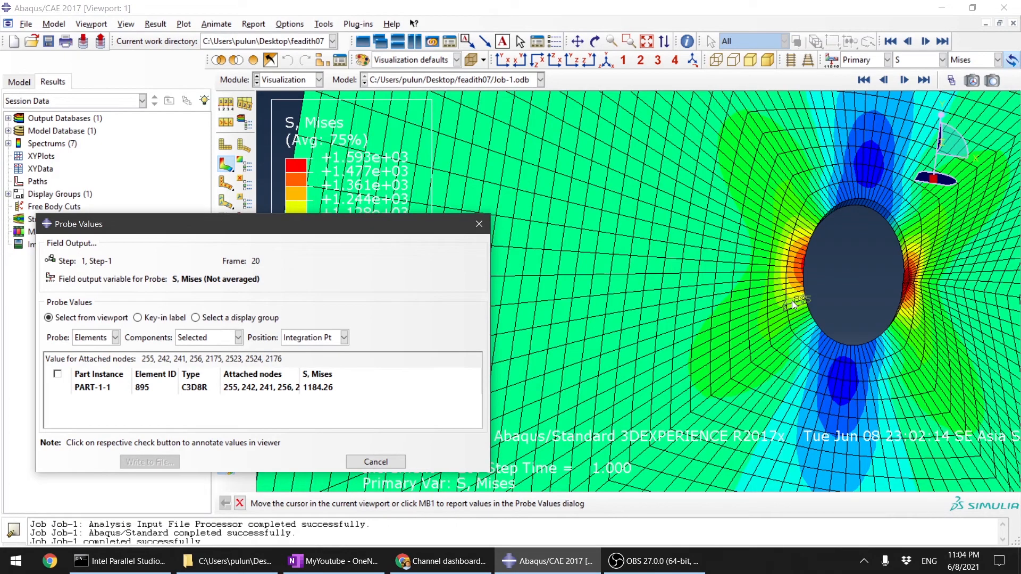
pyautogui.scroll(2, 809, 270)
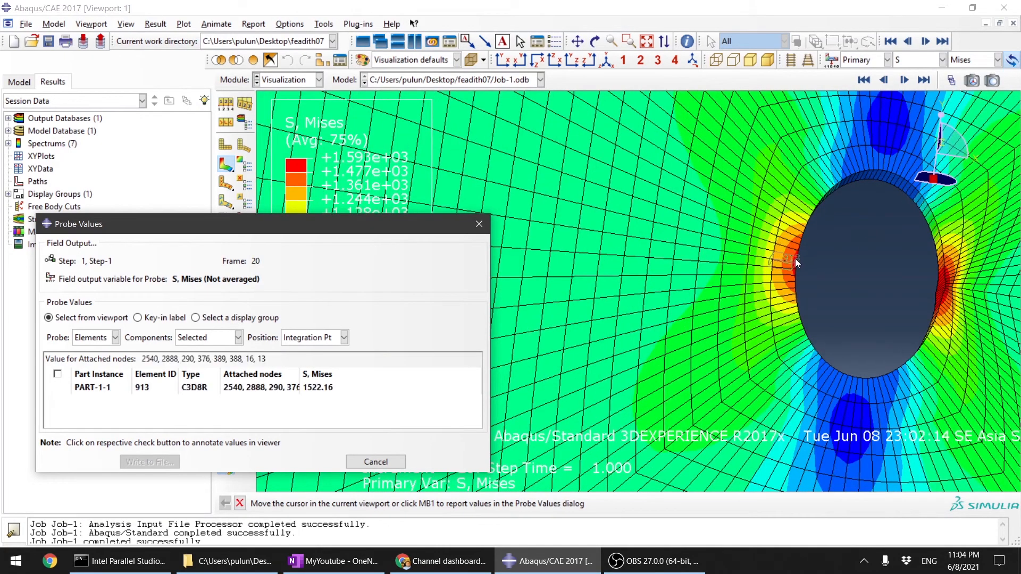
pyautogui.scroll(3, 796, 259)
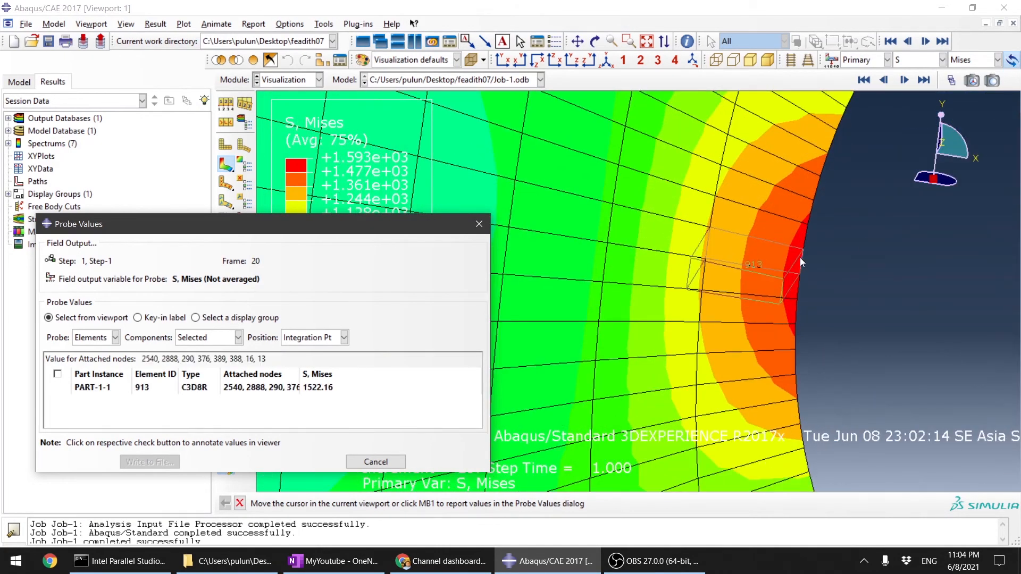
pyautogui.scroll(-3, 800, 257)
pyautogui.scroll(-5, 803, 257)
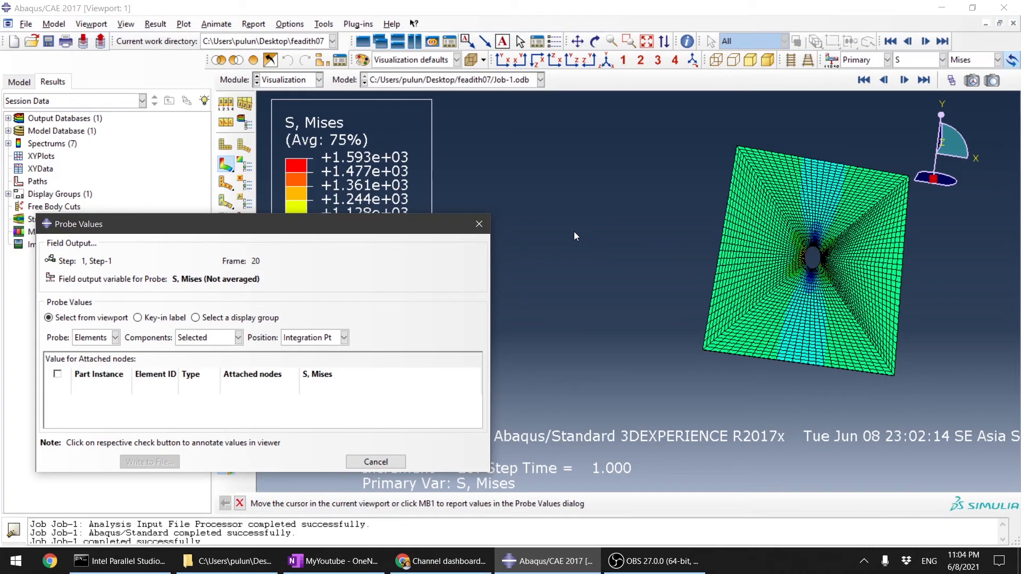
pyautogui.scroll(1, 788, 272)
pyautogui.scroll(-2, 700, 205)
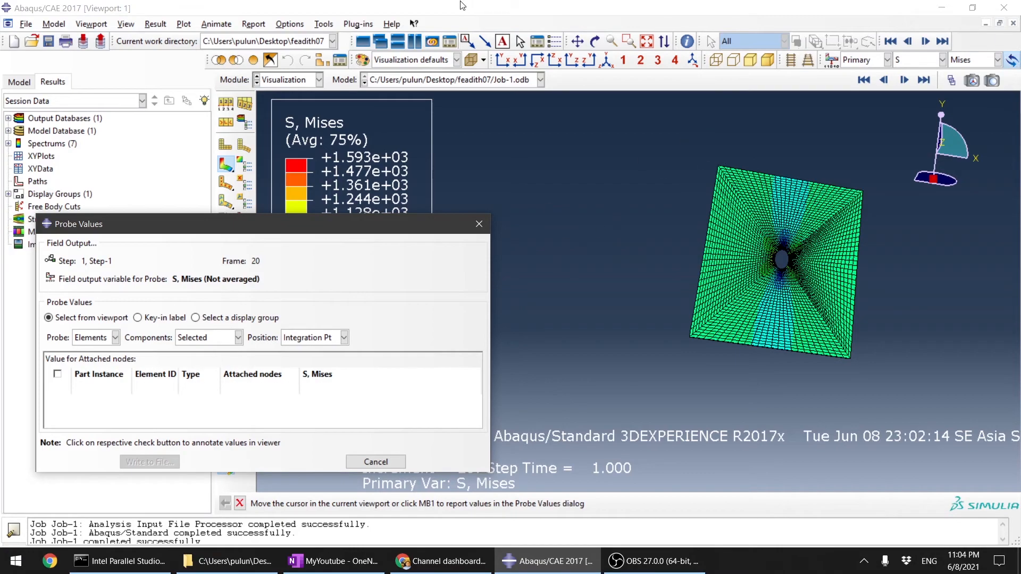
pyautogui.keyDown('ctrl'); pyautogui.keyDown('alt'); pyautogui.moveTo(873, 320); pyautogui.dragTo(678, 290); pyautogui.keyUp('alt'); pyautogui.keyUp('ctrl')
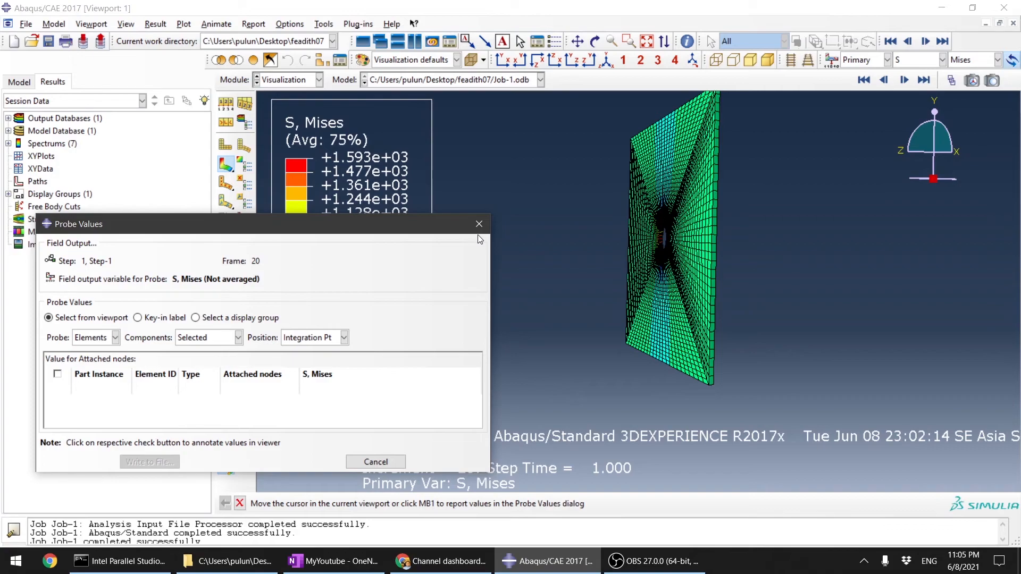
# Step: Probe the Mises stresses of further elements around the hole and out on the plate, and close Probe Values
pyautogui.scroll(1, 528, 295)
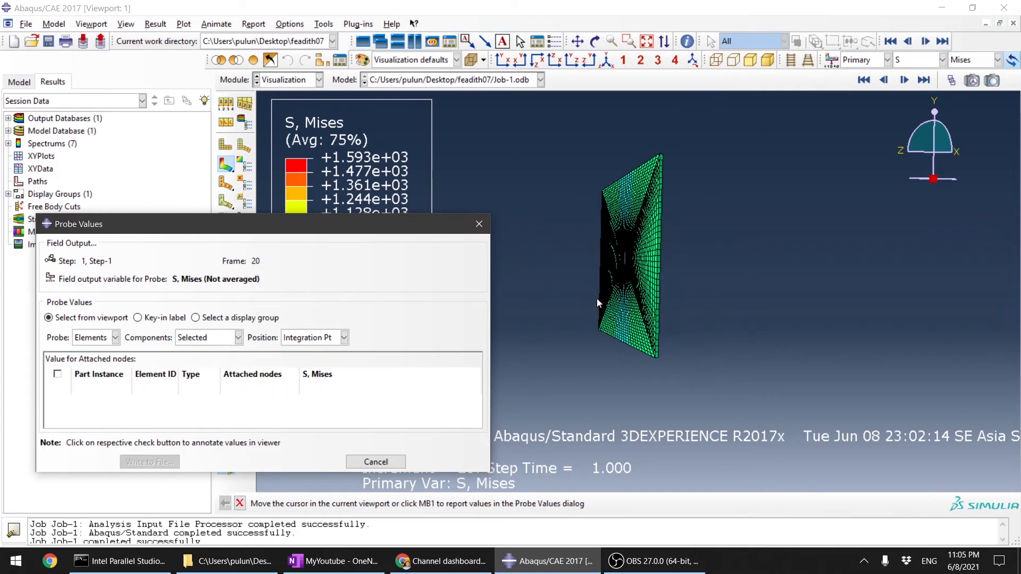
pyautogui.scroll(-5, 615, 283)
pyautogui.keyDown('ctrl'); pyautogui.keyDown('alt'); pyautogui.moveTo(743, 217); pyautogui.dragTo(683, 244); pyautogui.keyUp('alt'); pyautogui.keyUp('ctrl')
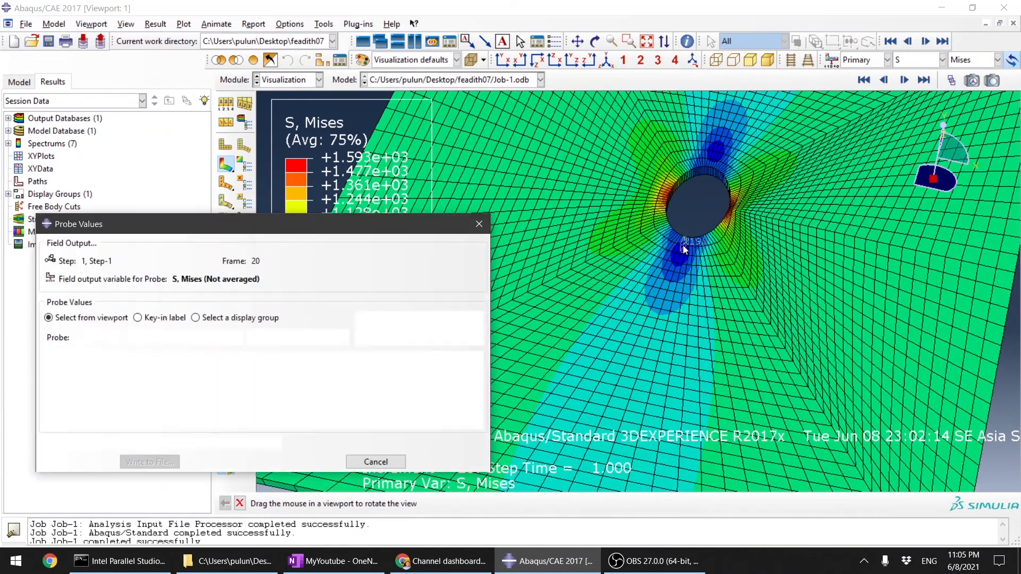
pyautogui.scroll(4, 686, 245)
pyautogui.scroll(-6, 713, 246)
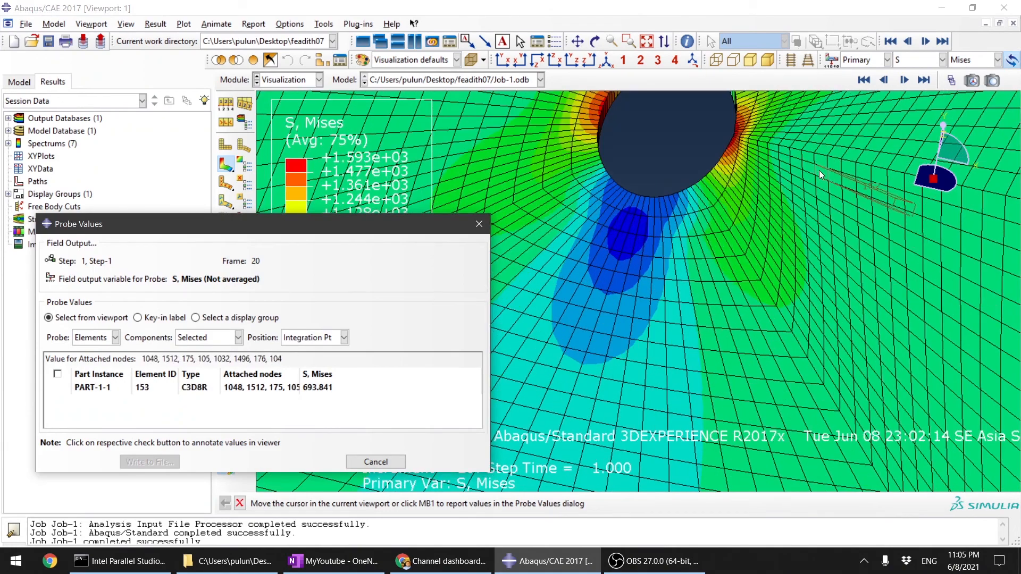
pyautogui.scroll(2, 790, 234)
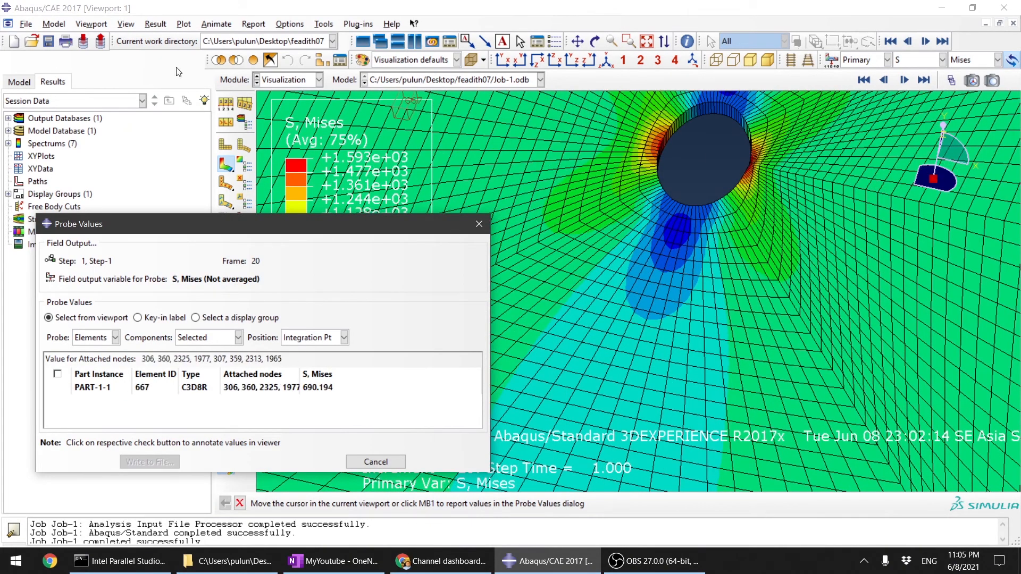
pyautogui.click(479, 224)
# Step: Set the visible edges of the contour plot to Free edges so the element mesh lines are hidden
pyautogui.scroll(5, 699, 301)
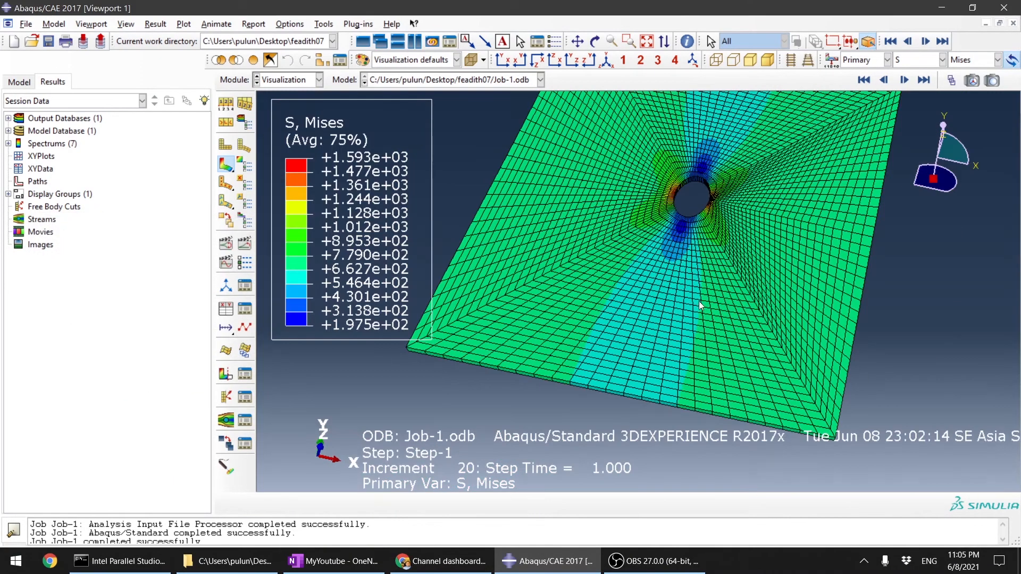
pyautogui.scroll(-1, 710, 337)
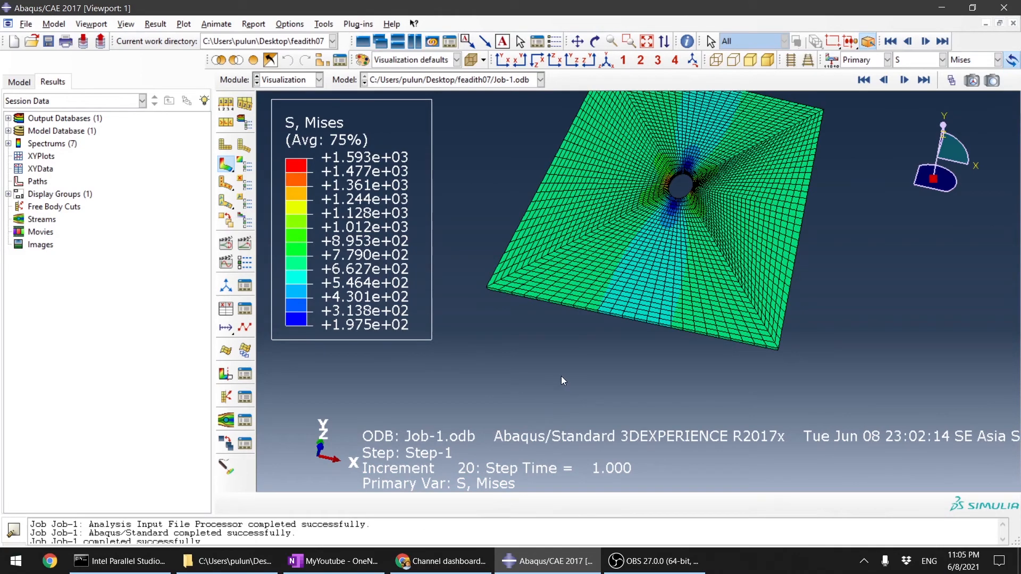
pyautogui.scroll(2, 572, 366)
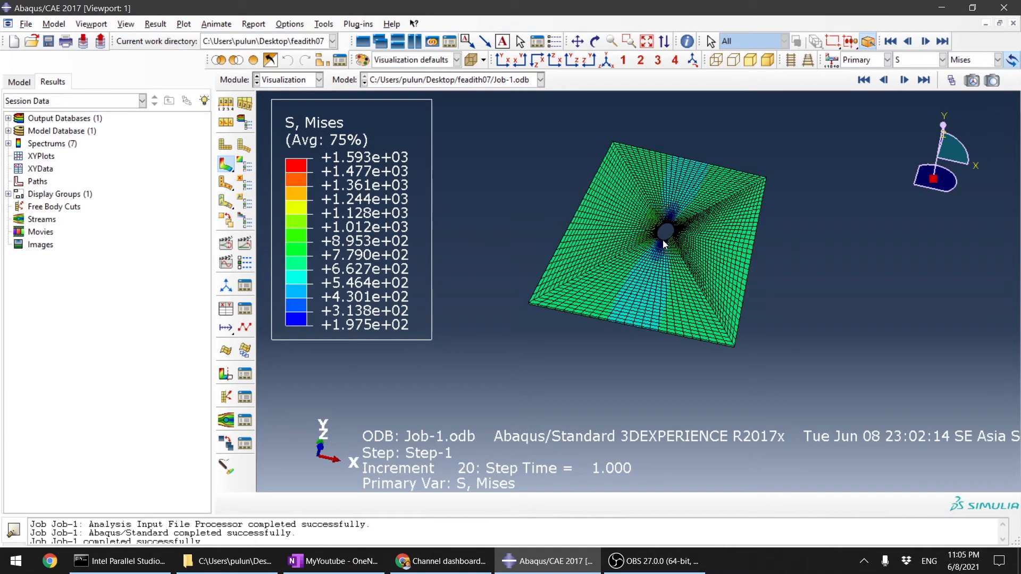
pyautogui.scroll(-3, 665, 212)
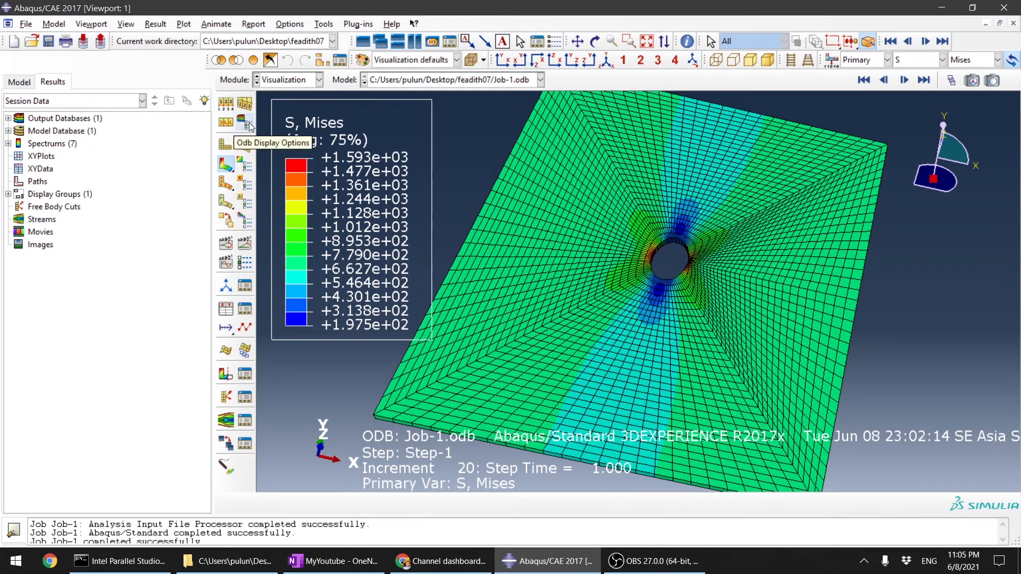
pyautogui.click(226, 104)
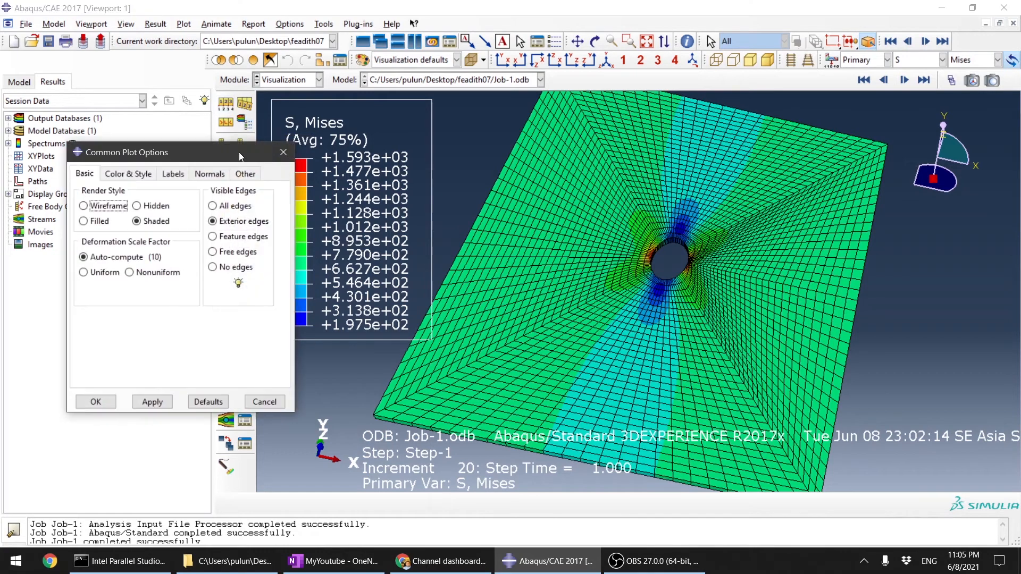
pyautogui.click(213, 252)
pyautogui.click(151, 403)
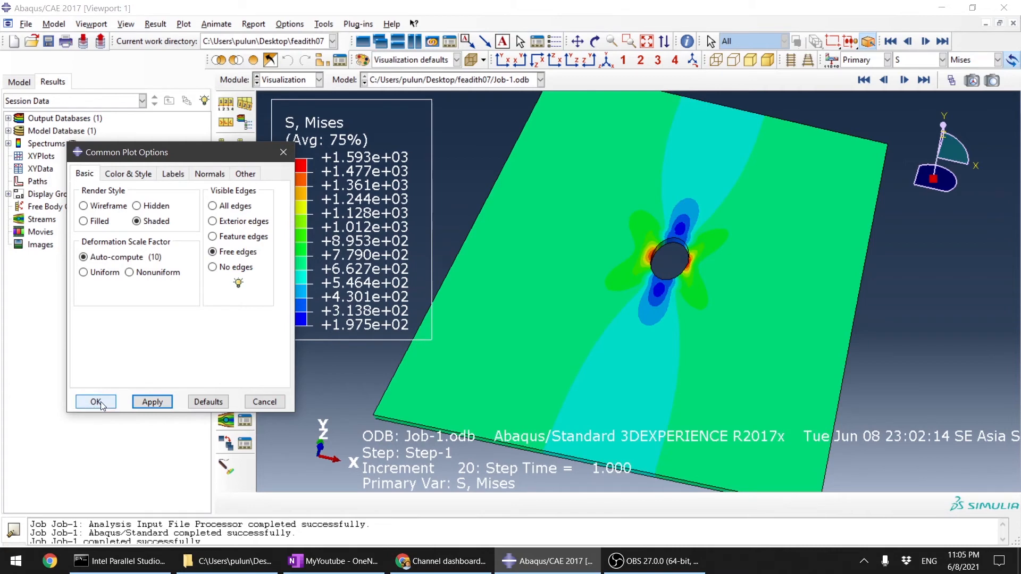
# Step: Inspect the Mises contours around the hole and on its inner wall from the front and at an angle, and close the plot options
pyautogui.click(502, 60)
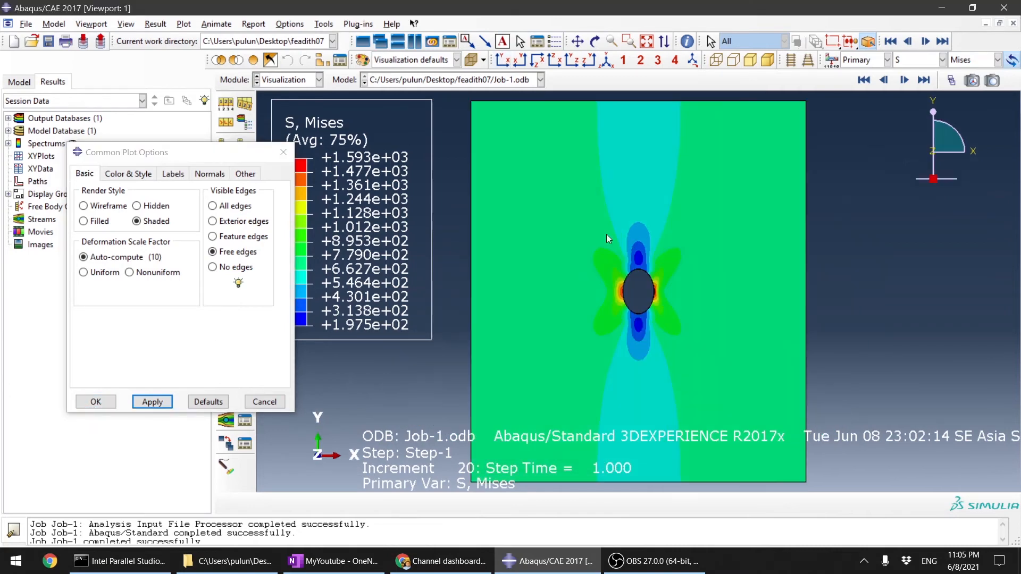
pyautogui.scroll(5, 646, 276)
pyautogui.scroll(1, 622, 369)
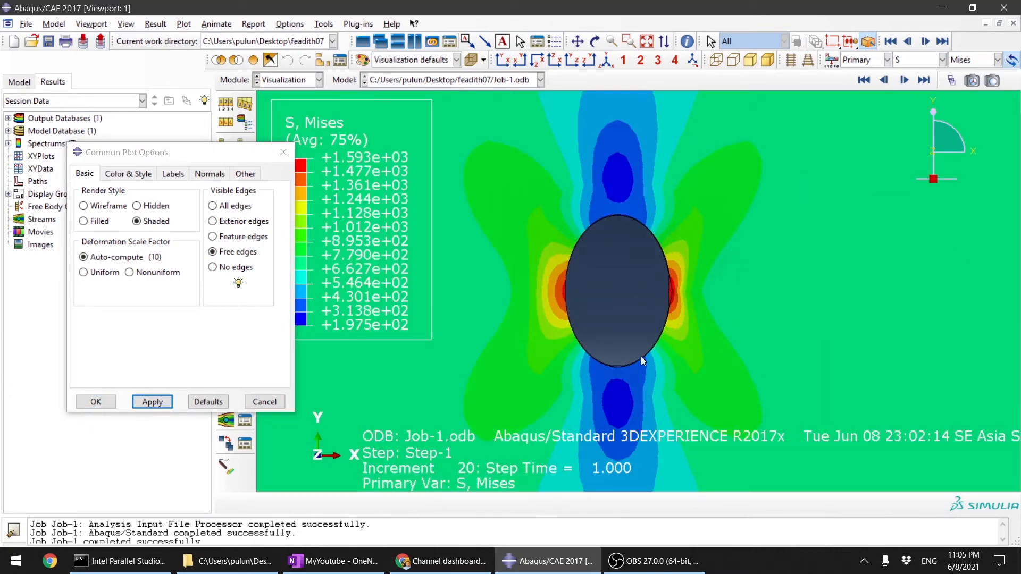
pyautogui.scroll(-3, 718, 272)
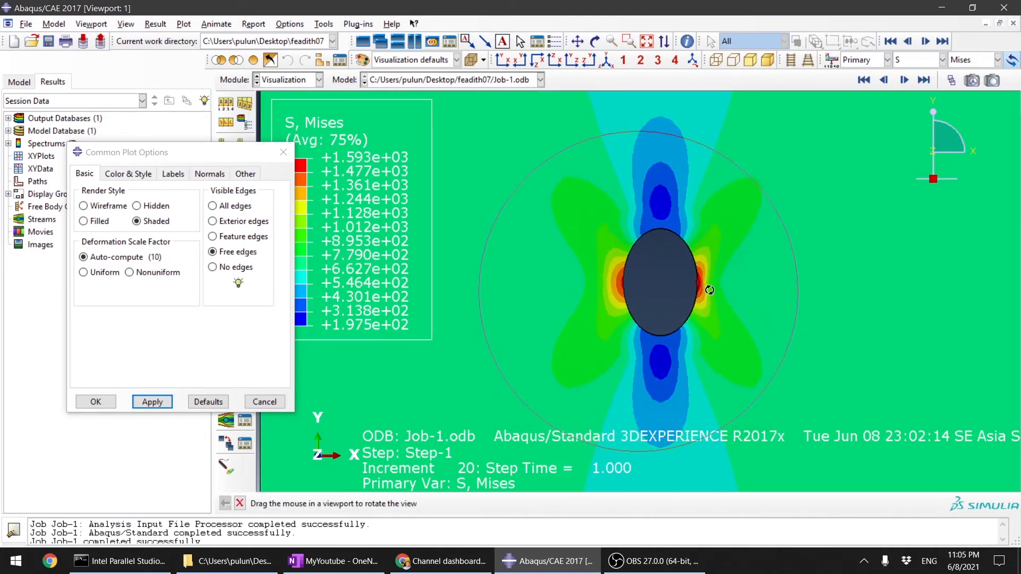
pyautogui.scroll(6, 692, 276)
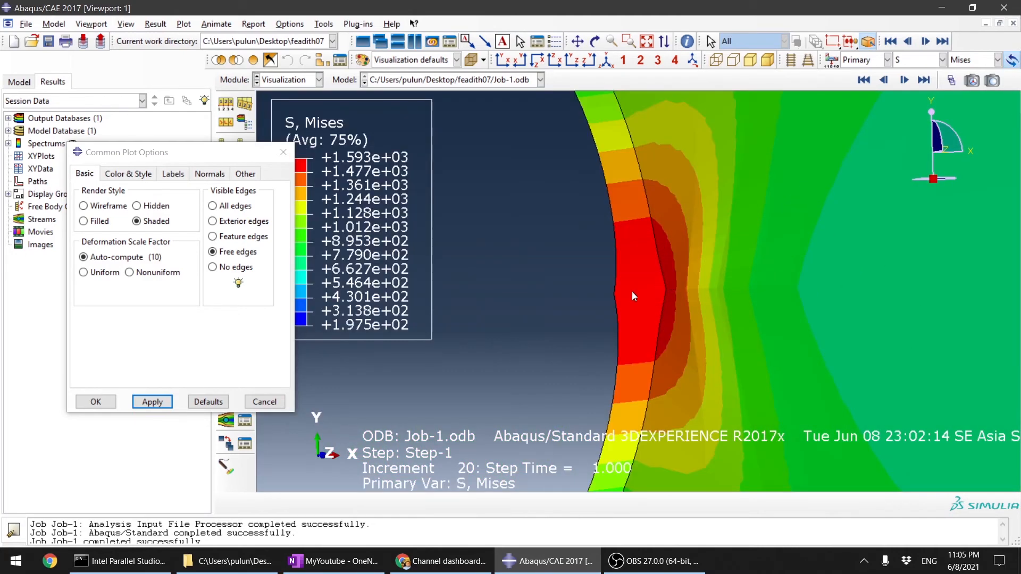
pyautogui.scroll(-6, 665, 287)
pyautogui.keyDown('ctrl'); pyautogui.keyDown('alt'); pyautogui.moveTo(840, 336); pyautogui.dragTo(686, 309); pyautogui.keyUp('alt'); pyautogui.keyUp('ctrl')
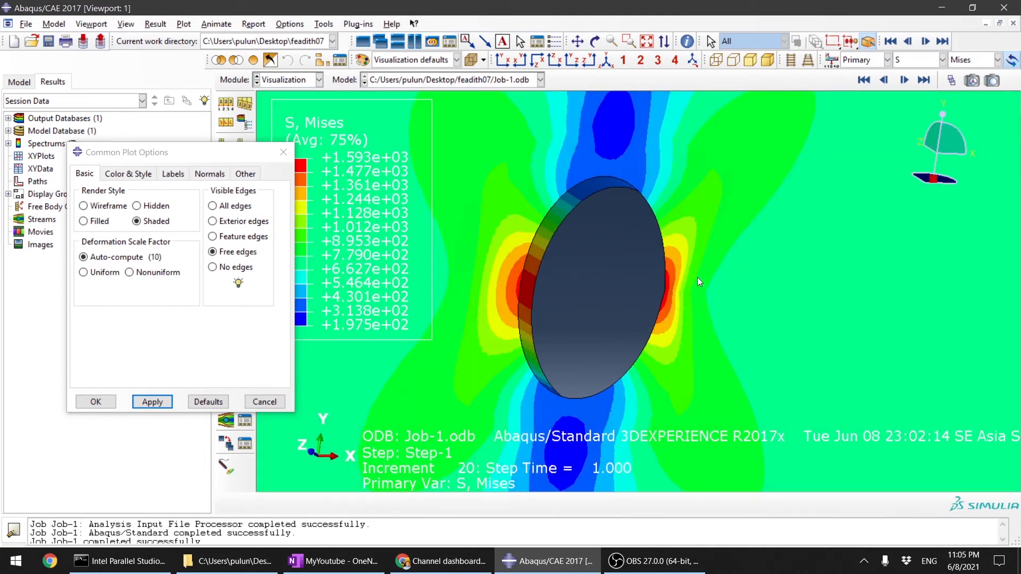
pyautogui.click(284, 153)
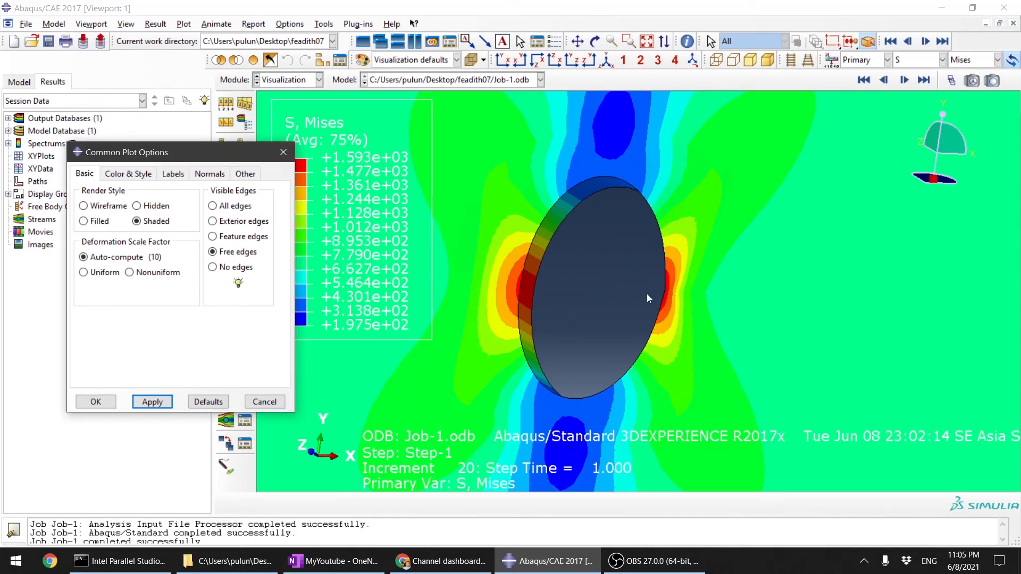
pyautogui.keyDown('ctrl'); pyautogui.keyDown('alt'); pyautogui.moveTo(627, 315); pyautogui.dragTo(611, 338); pyautogui.keyUp('alt'); pyautogui.keyUp('ctrl')
pyautogui.scroll(-5, 660, 330)
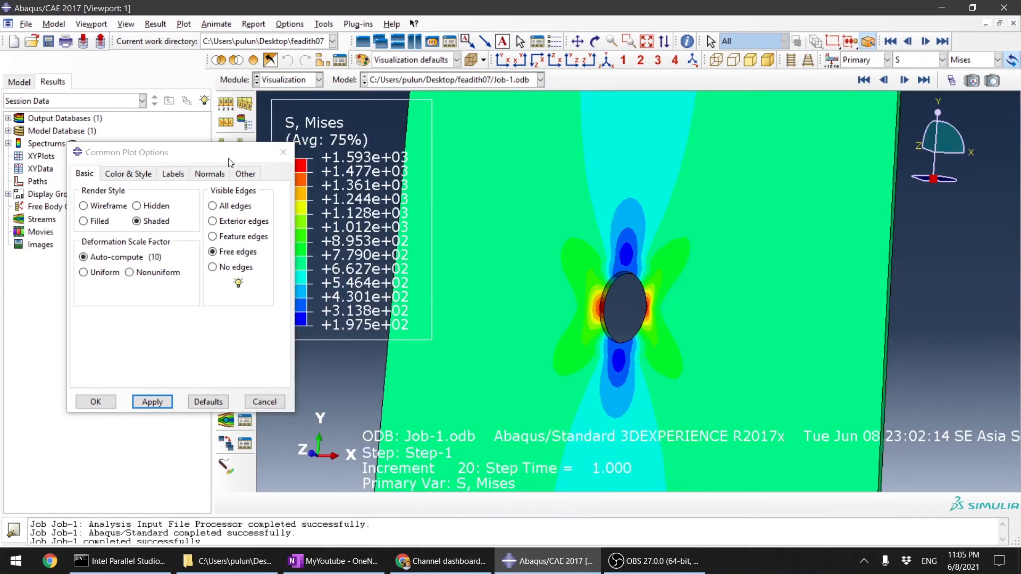
pyautogui.click(284, 153)
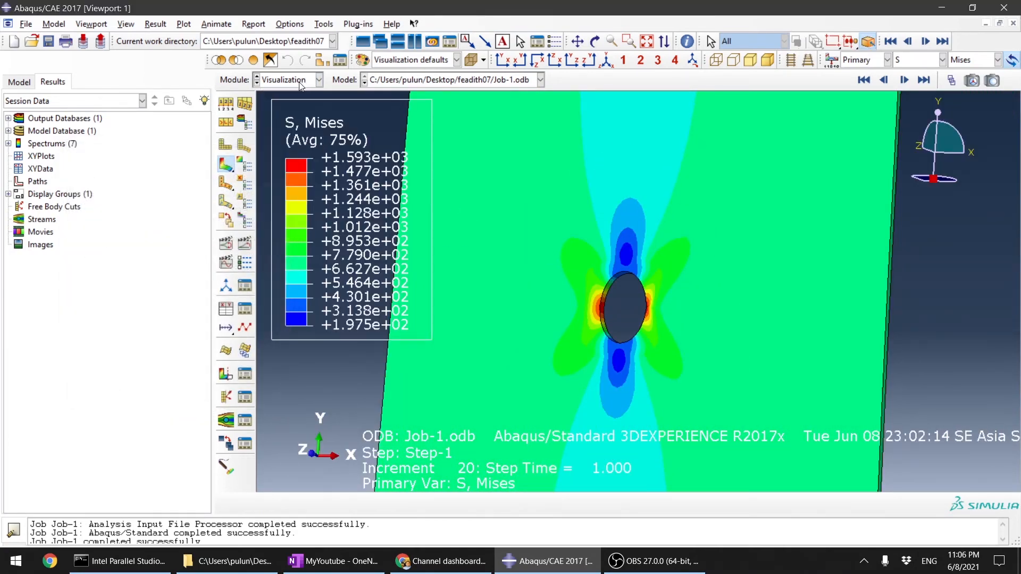
# Step: Open the monitor of Job-1 in the Job module and read the warning about distorted elements
pyautogui.click(303, 81)
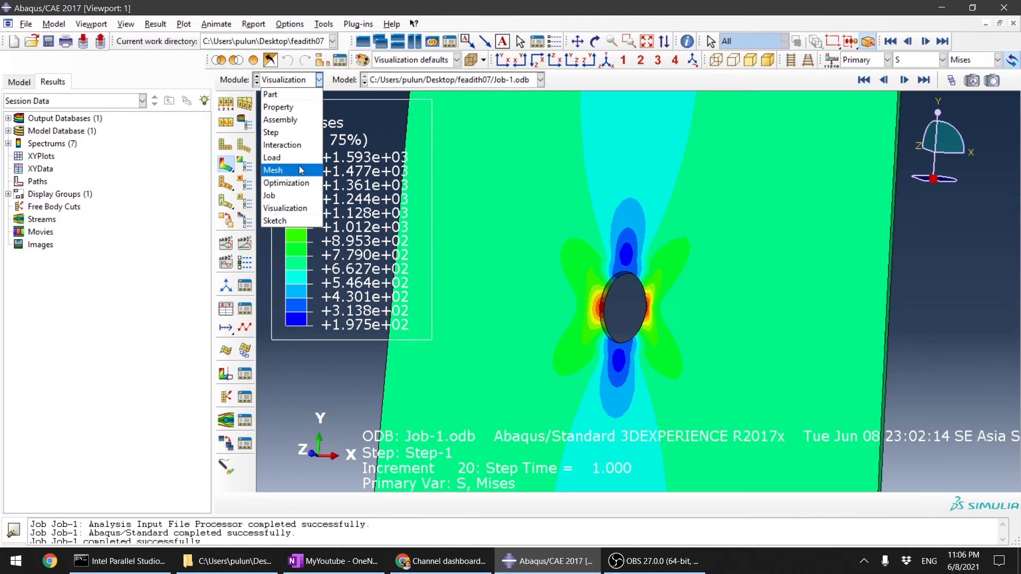
pyautogui.click(272, 195)
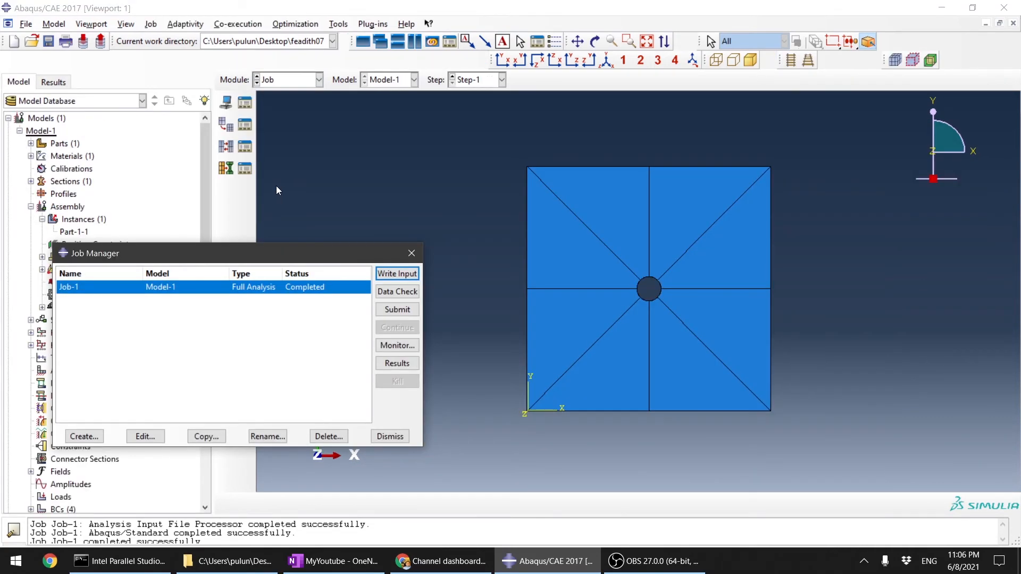
pyautogui.click(400, 347)
pyautogui.click(176, 209)
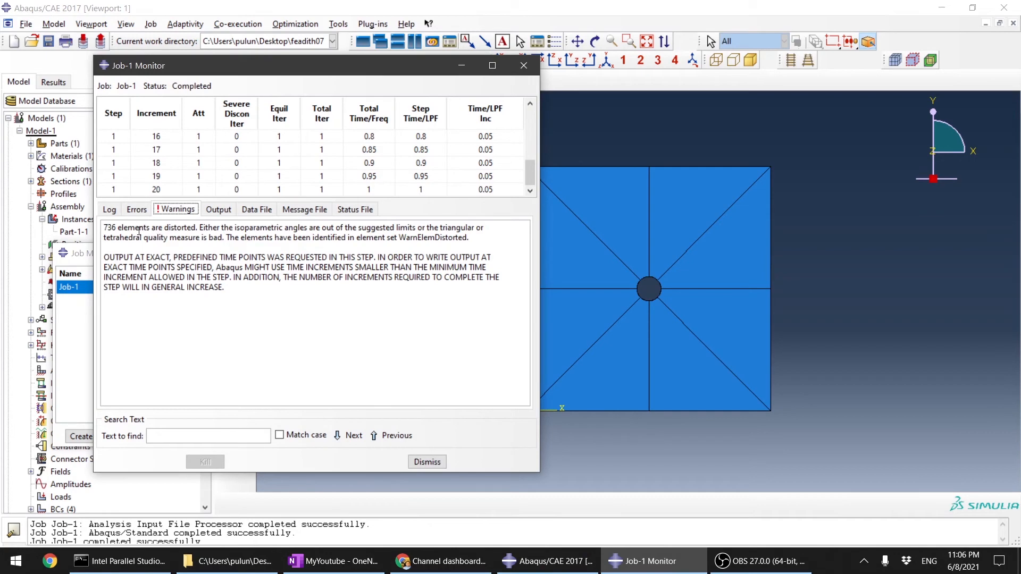
pyautogui.moveTo(150, 227); pyautogui.dragTo(258, 237)
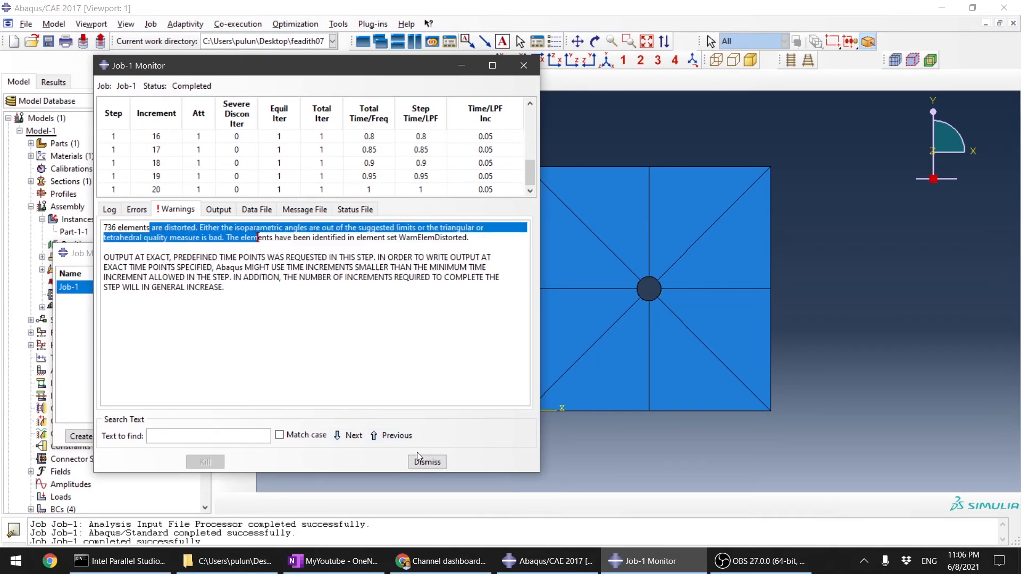
pyautogui.click(427, 462)
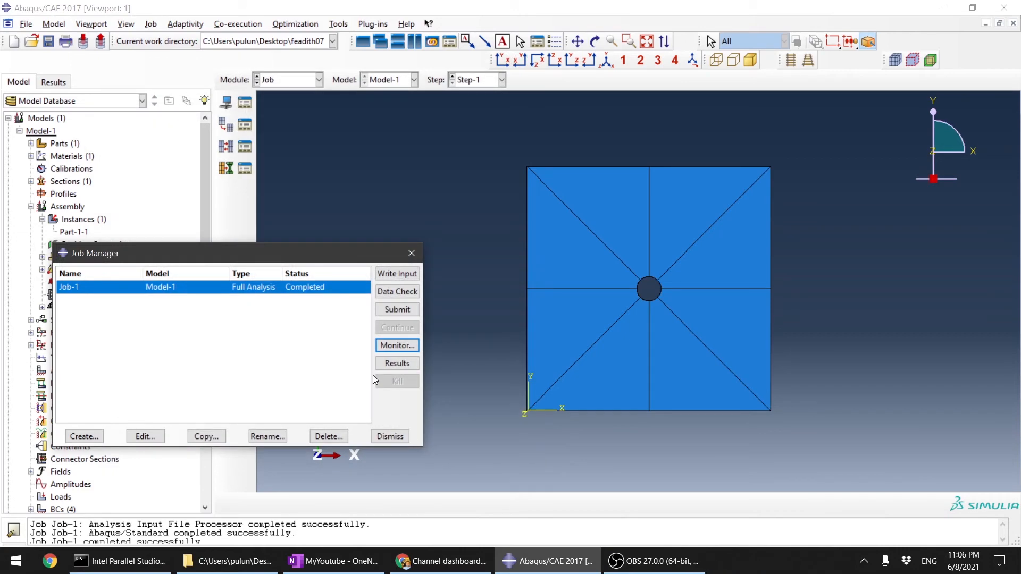
# Step: Switch to the Mesh module and make Part-1 the object for meshing instead of the assembly
pyautogui.click(293, 79)
pyautogui.click(273, 170)
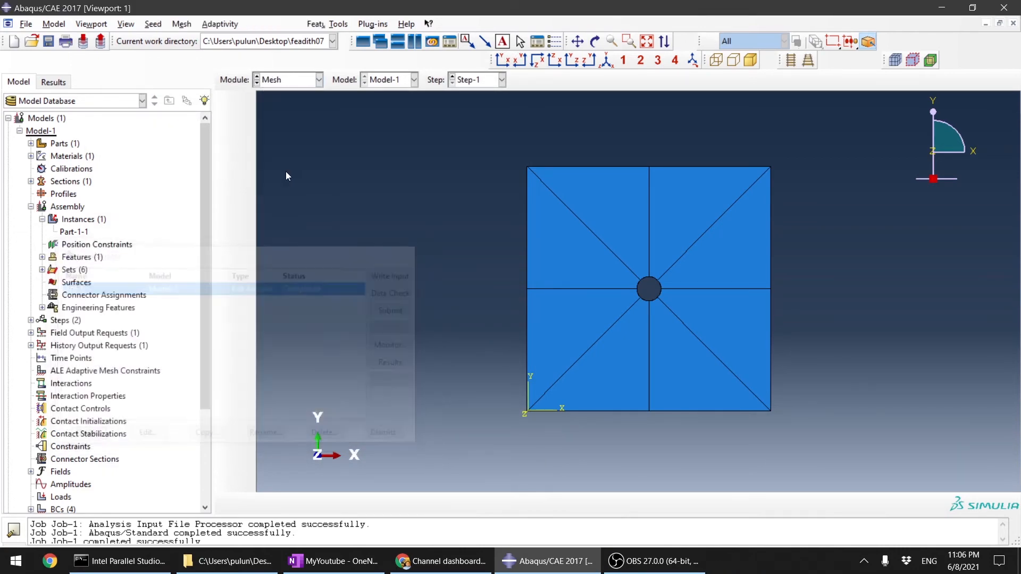
pyautogui.scroll(5, 745, 308)
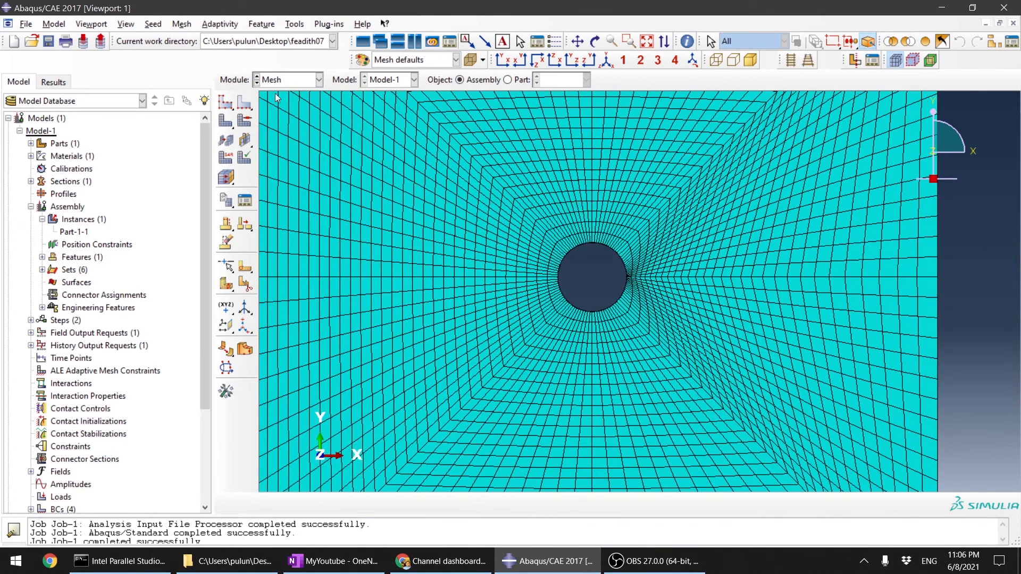
pyautogui.click(226, 104)
pyautogui.click(509, 306)
pyautogui.click(508, 80)
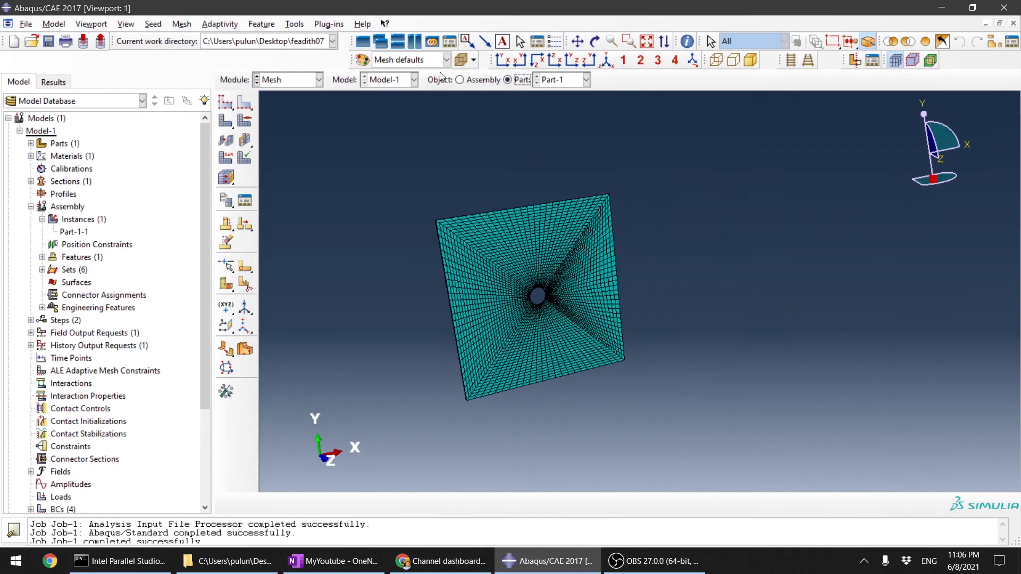
pyautogui.click(461, 80)
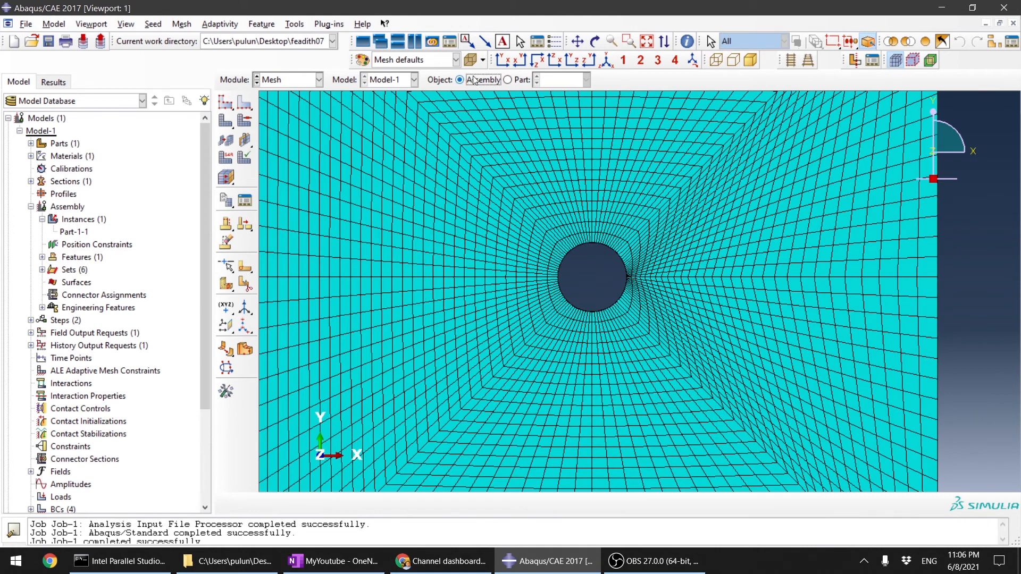
pyautogui.click(511, 82)
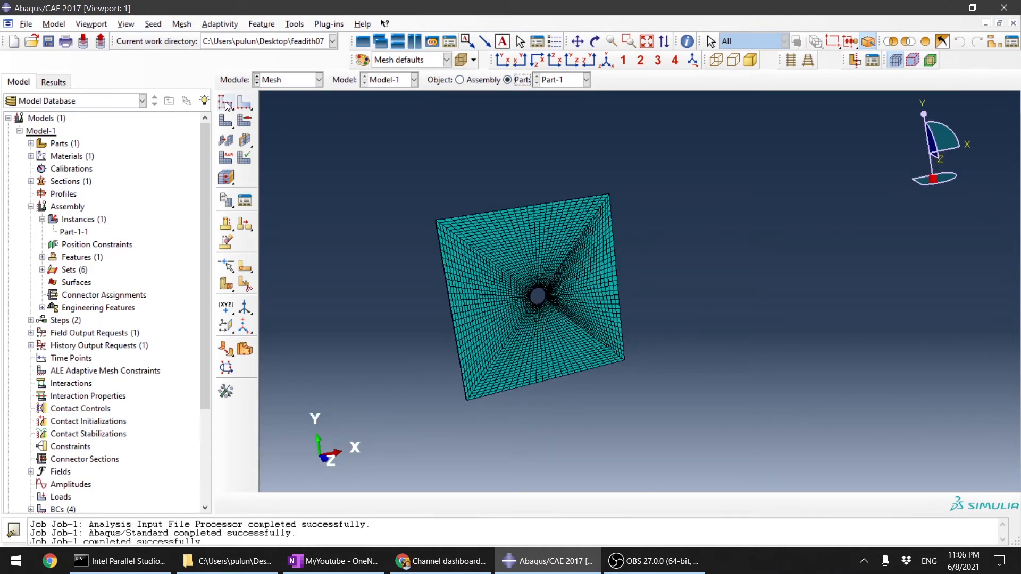
# Step: Seed Part-1 with an approximate global size of 1.5 and mesh the part again
pyautogui.click(225, 101)
pyautogui.write('1.5')
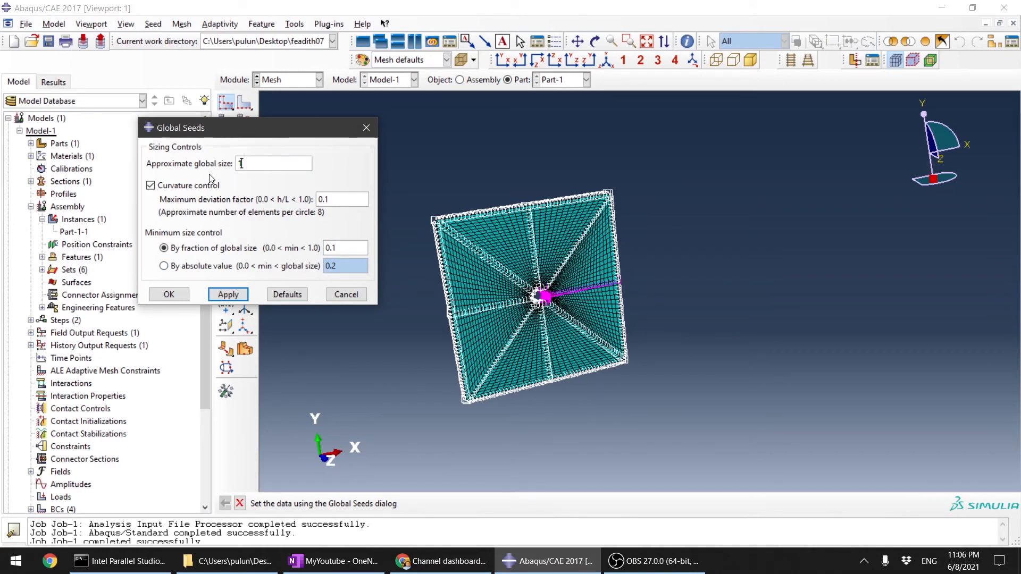
pyautogui.click(227, 294)
pyautogui.click(80, 177)
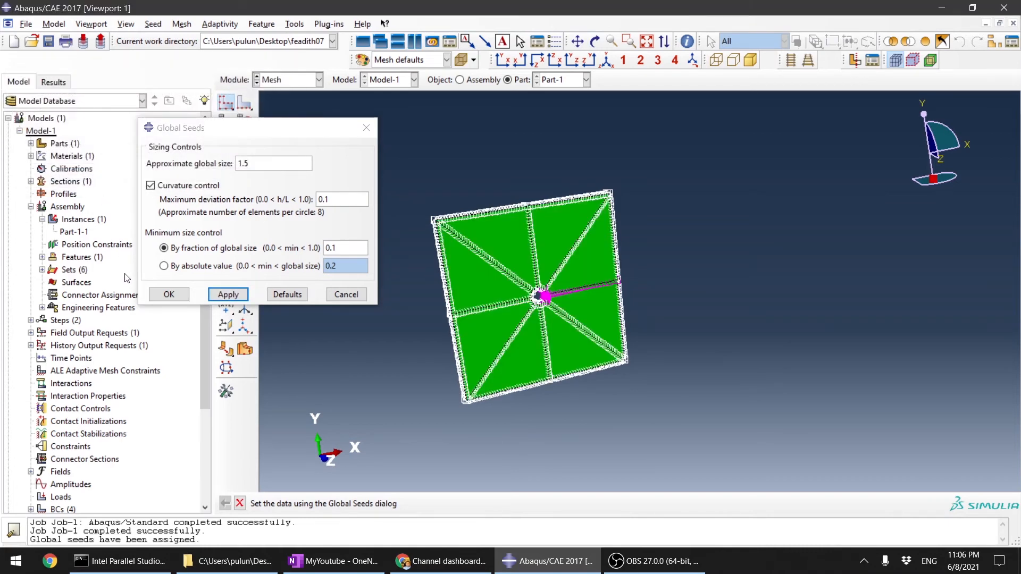
pyautogui.click(170, 294)
pyautogui.click(225, 121)
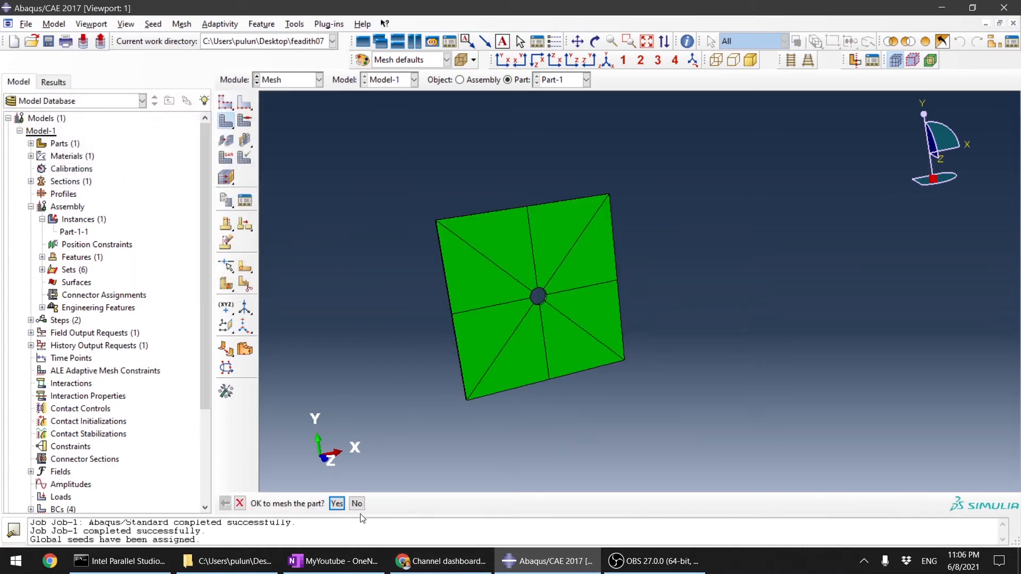
pyautogui.click(343, 504)
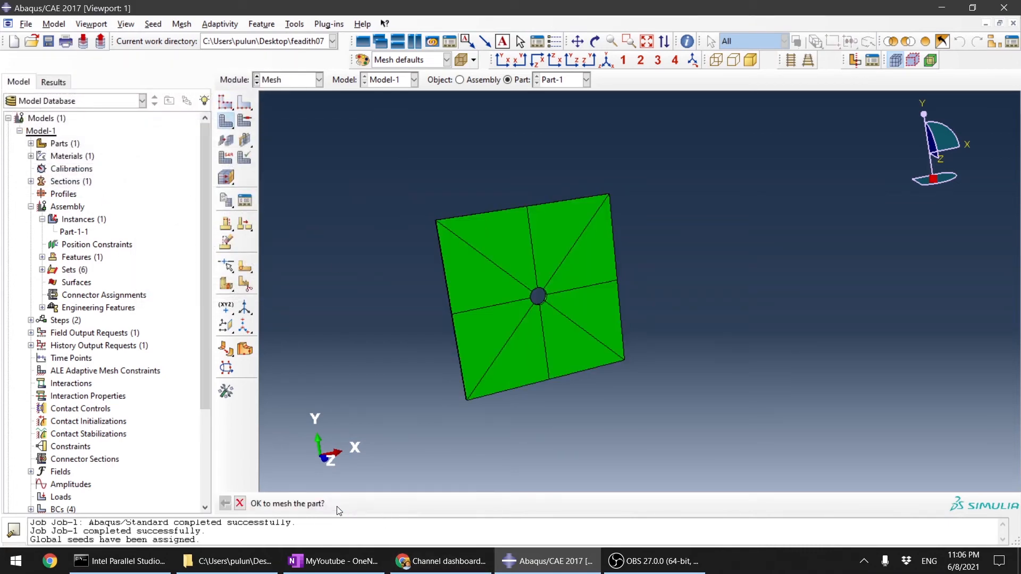
# Step: Verify the mesh of the whole part with the analysis checks and examine the highlighted errors and warnings beside the hole
pyautogui.click(246, 158)
pyautogui.scroll(-2, 437, 261)
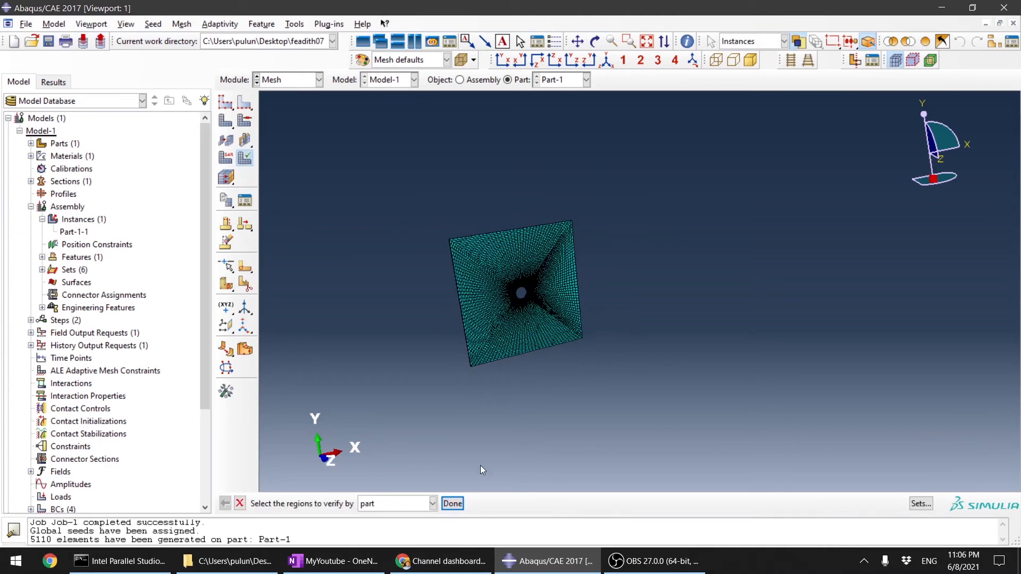
pyautogui.click(494, 232)
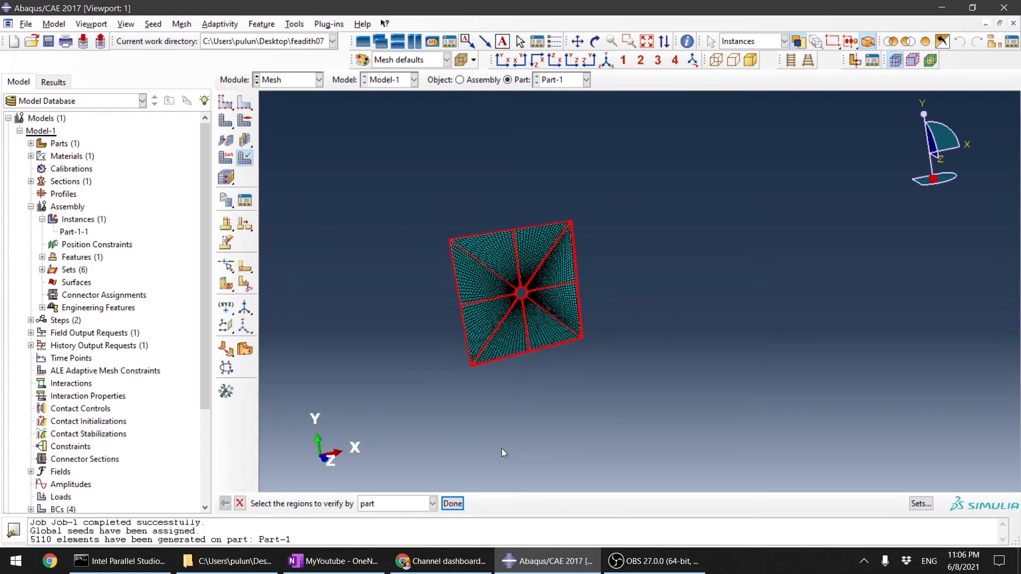
pyautogui.click(460, 504)
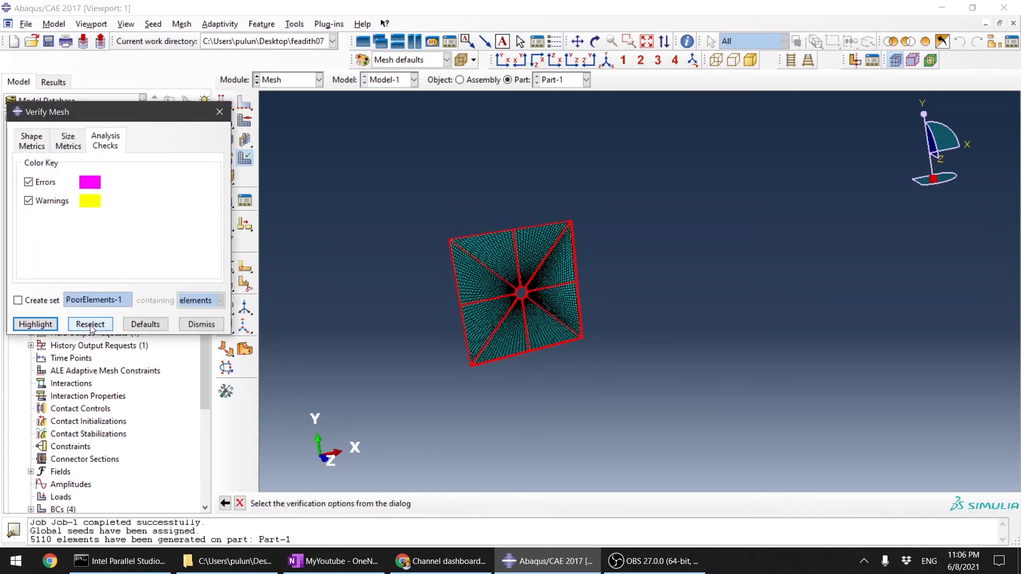
pyautogui.click(35, 325)
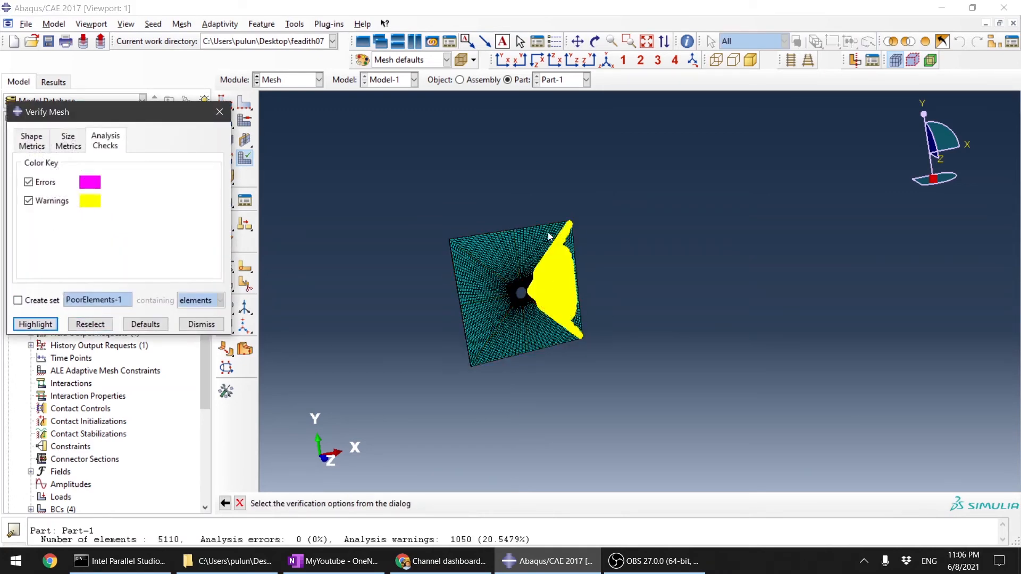
pyautogui.keyDown('ctrl'); pyautogui.keyDown('alt'); pyautogui.moveTo(658, 307); pyautogui.dragTo(564, 337); pyautogui.keyUp('alt'); pyautogui.keyUp('ctrl')
pyautogui.scroll(6, 563, 311)
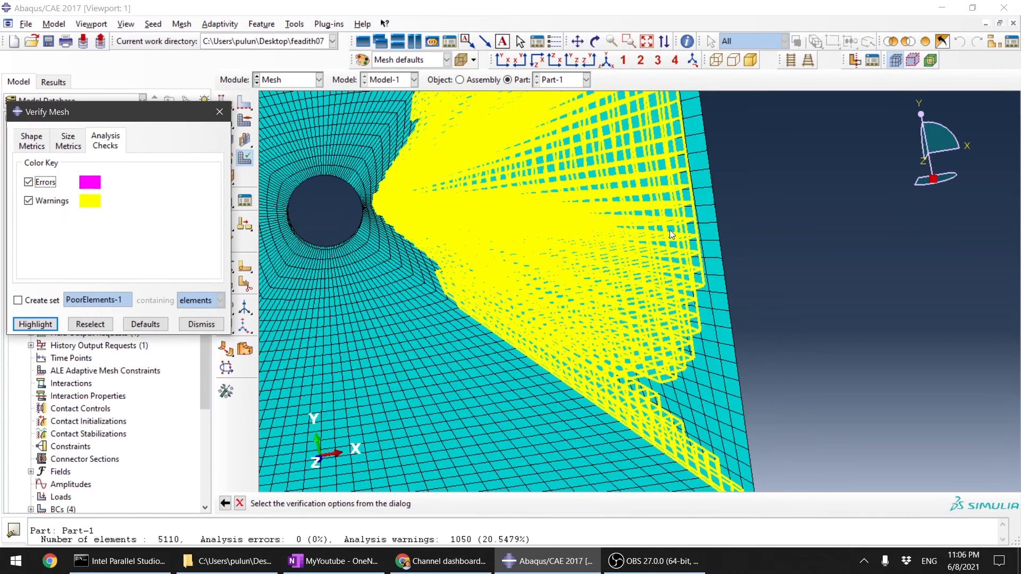
# Step: Highlight elements by size metrics: geometric deviation factor above 0.2, edges shorter than 0.01 or longer than 1, and stable time increment below 0.0001
pyautogui.click(68, 148)
pyautogui.click(46, 322)
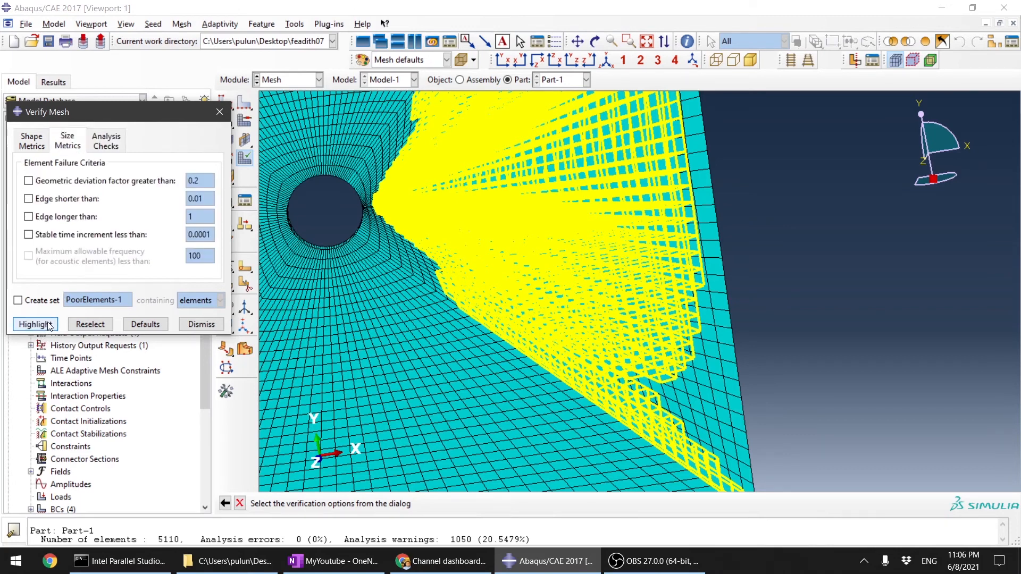
pyautogui.click(29, 181)
pyautogui.click(28, 199)
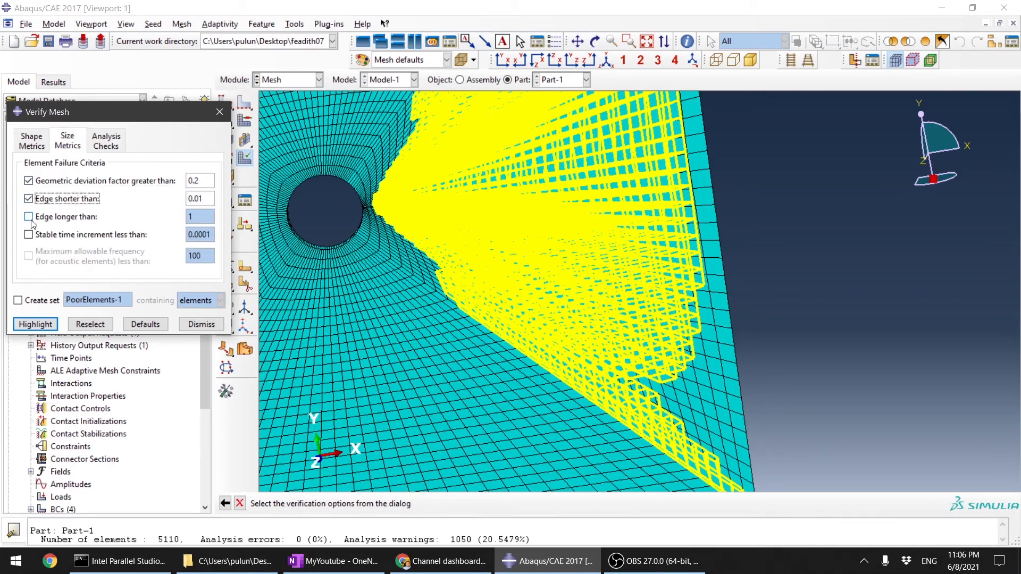
pyautogui.click(29, 217)
pyautogui.click(29, 235)
pyautogui.click(33, 323)
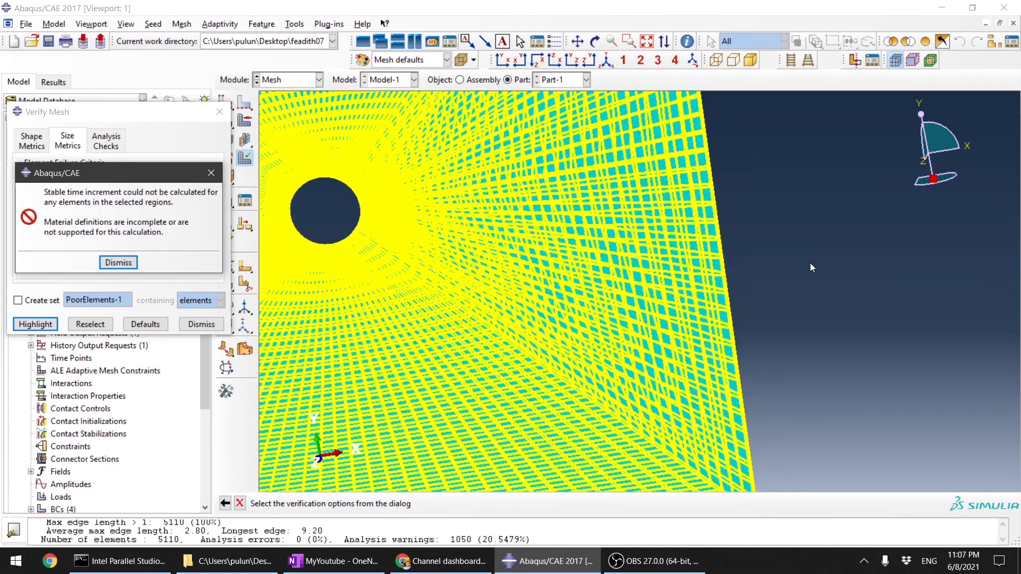
pyautogui.click(118, 263)
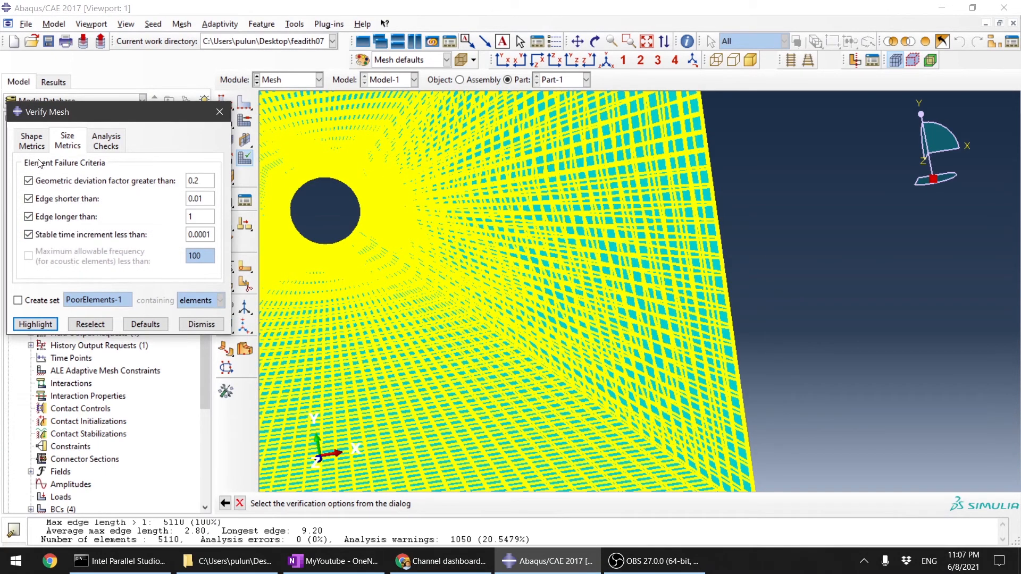
# Step: Look at the shape metrics and try to highlight the analysis-check errors and warnings with the size criteria still enabled
pyautogui.click(32, 141)
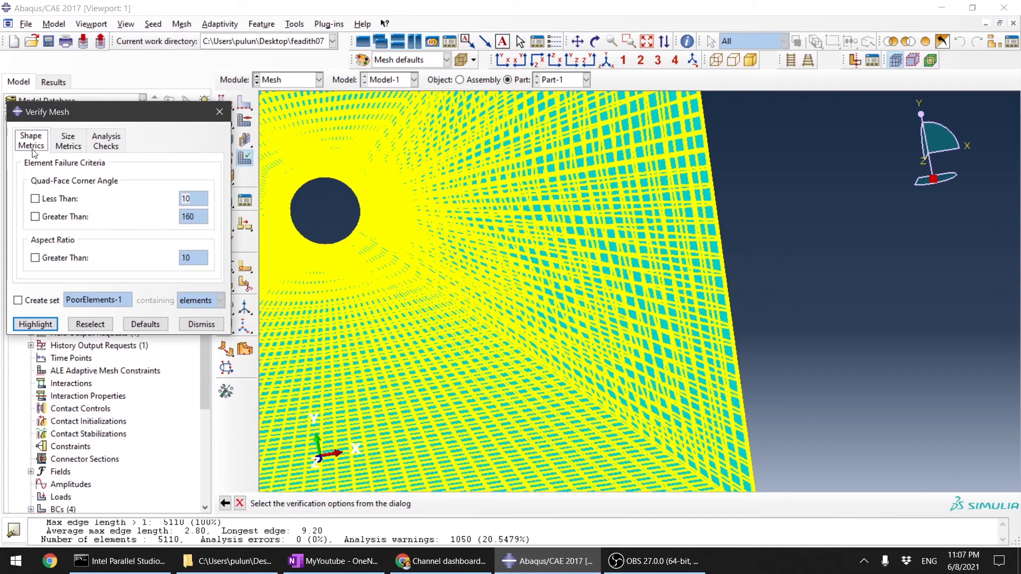
pyautogui.click(119, 134)
pyautogui.click(41, 321)
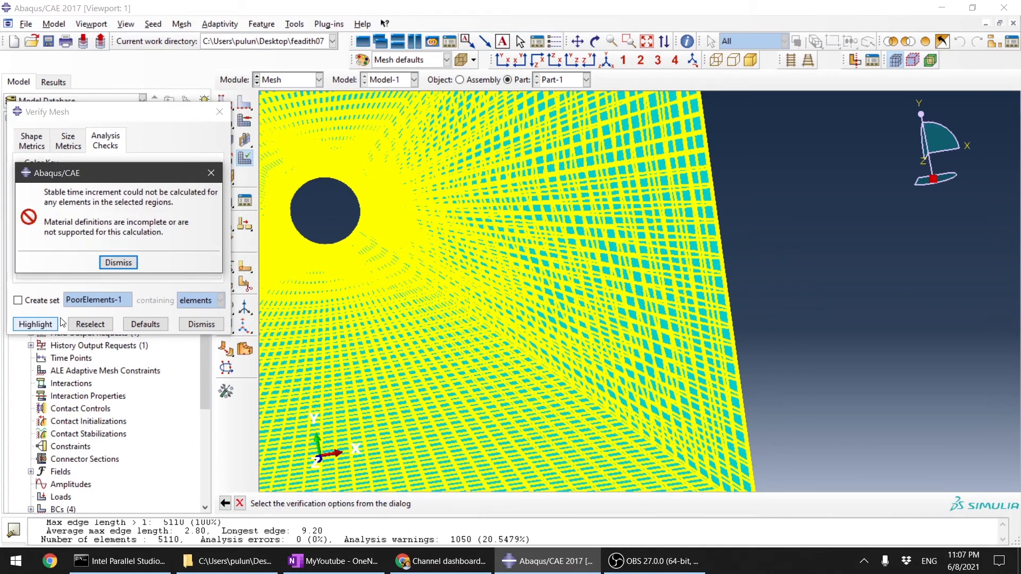
pyautogui.click(117, 263)
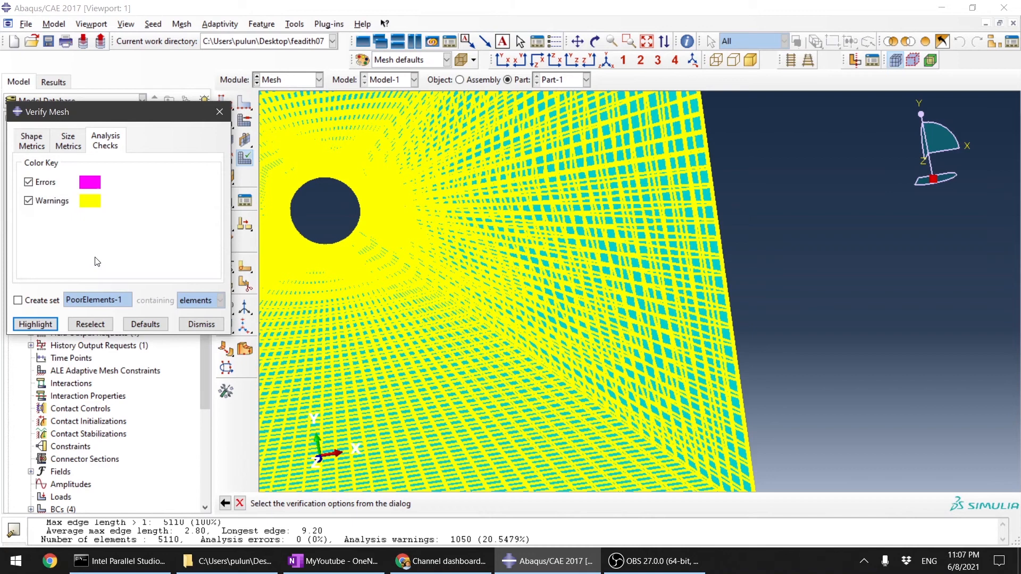
pyautogui.click(52, 322)
pyautogui.click(121, 258)
# Step: Disable all four size-metric failure criteria and highlight the elements by the analysis checks again
pyautogui.click(73, 138)
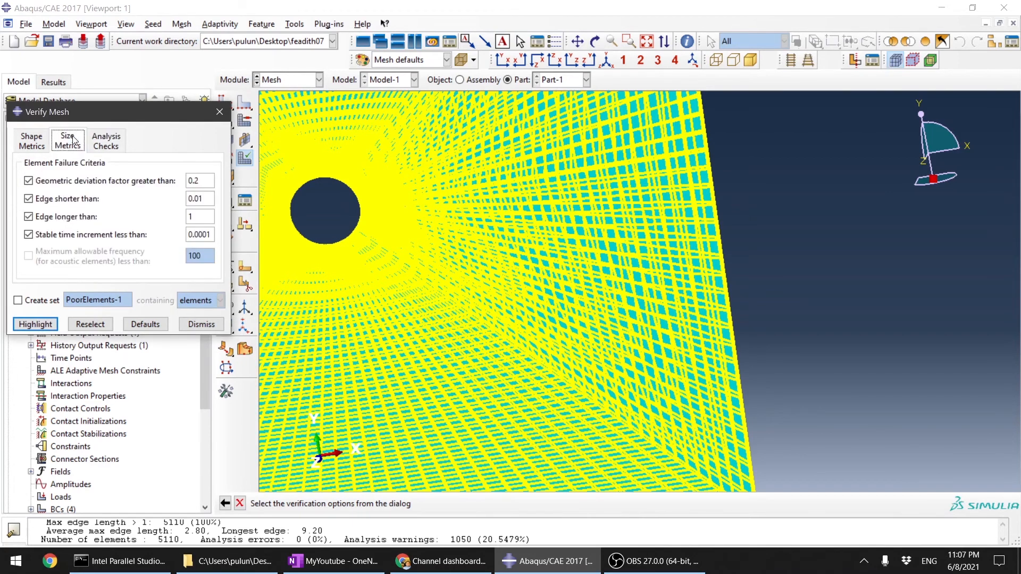
pyautogui.click(36, 180)
pyautogui.click(35, 198)
pyautogui.click(35, 215)
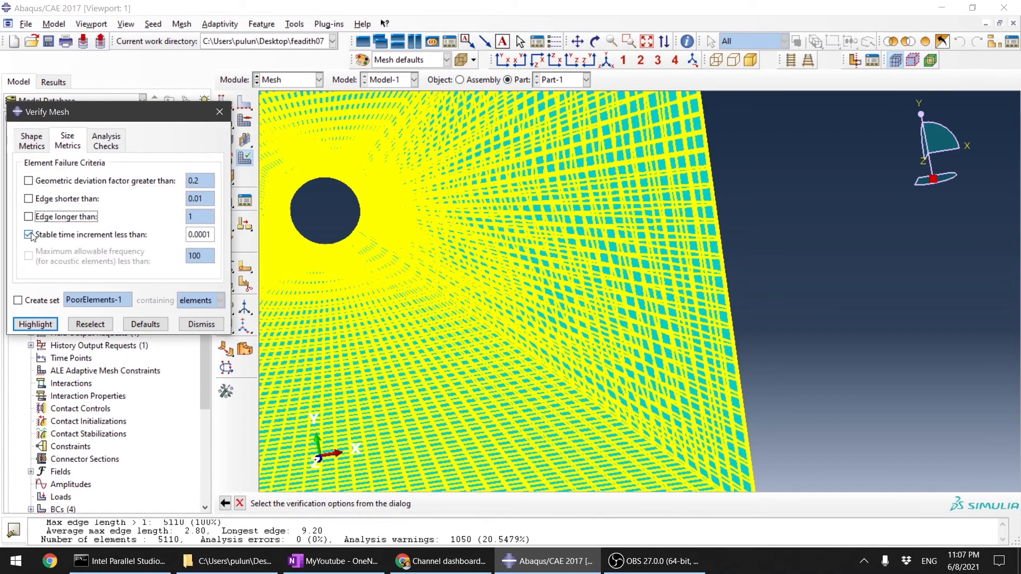
pyautogui.click(28, 234)
pyautogui.click(105, 141)
pyautogui.click(35, 324)
# Step: Examine the elements with warnings between the hole and the plate edge up close, at an angle and from the front, and end the mesh verification
pyautogui.scroll(6, 817, 255)
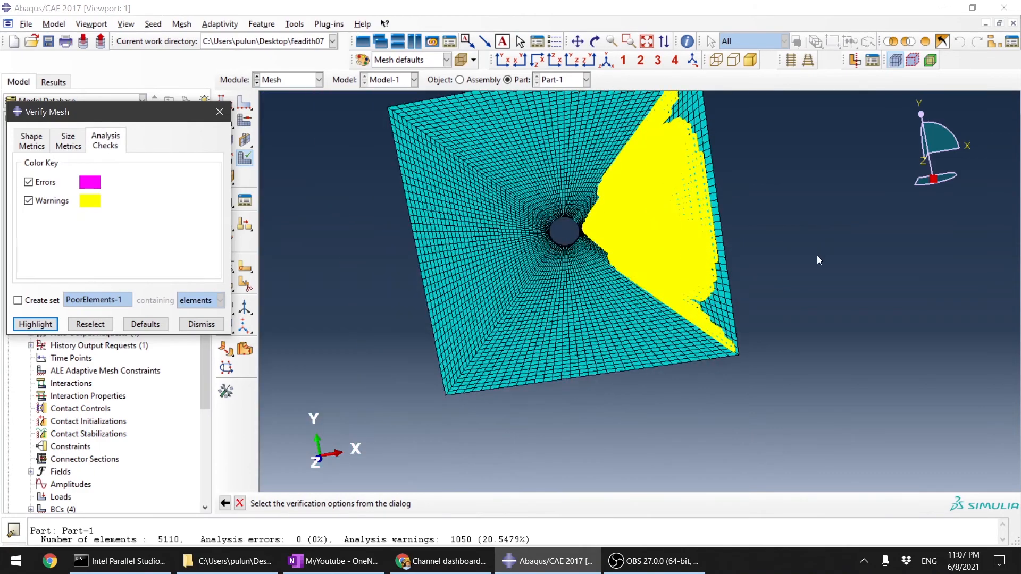
pyautogui.scroll(-3, 768, 247)
pyautogui.keyDown('ctrl'); pyautogui.keyDown('alt'); pyautogui.moveTo(762, 307); pyautogui.dragTo(735, 226); pyautogui.keyUp('alt'); pyautogui.keyUp('ctrl')
pyautogui.scroll(5, 733, 183)
pyautogui.keyDown('ctrl'); pyautogui.keyDown('alt'); pyautogui.moveTo(749, 148); pyautogui.dragTo(759, 234); pyautogui.keyUp('alt'); pyautogui.keyUp('ctrl')
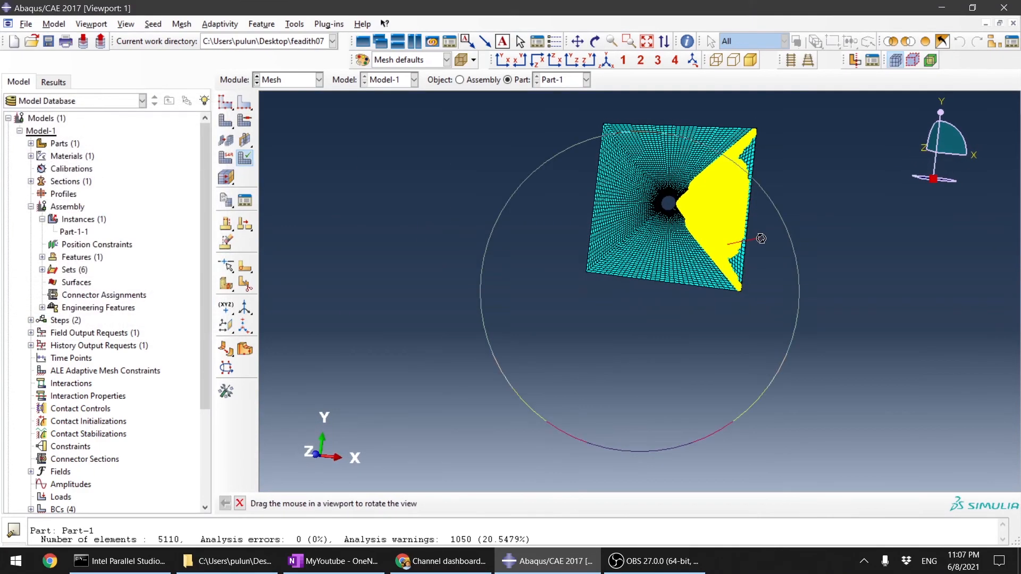
pyautogui.scroll(-5, 755, 226)
pyautogui.scroll(-2, 903, 310)
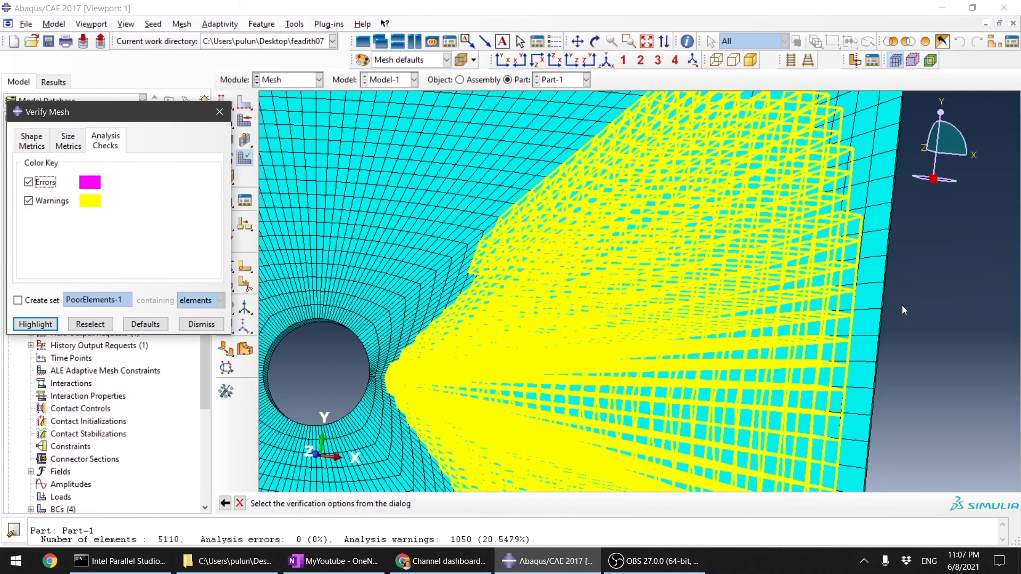
pyautogui.click(503, 60)
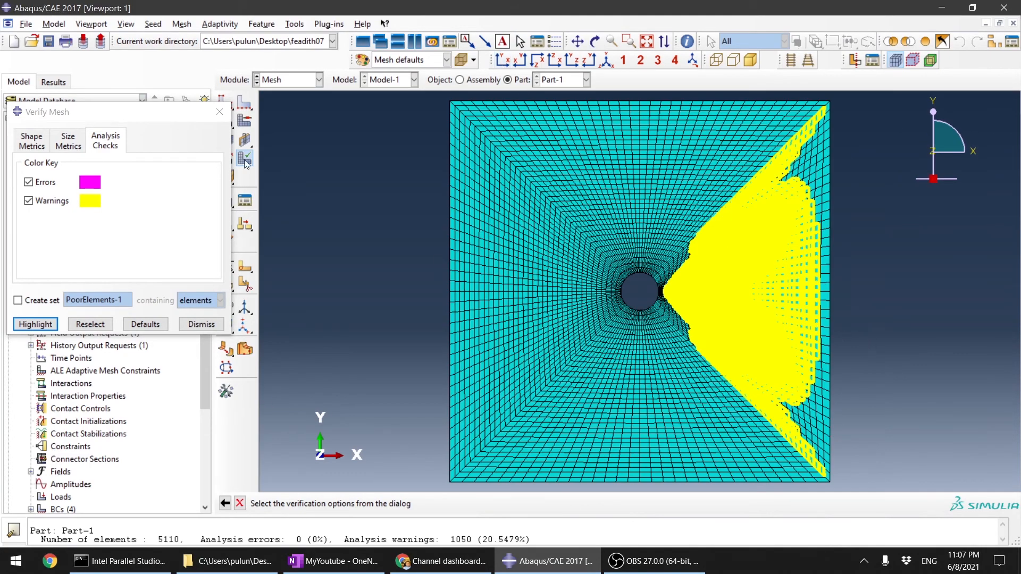
pyautogui.click(219, 111)
# Step: Seed the horizontal edge from the hole to the plate's +X side with 40 elements, delete the invalidated meshes and mesh the part again
pyautogui.click(251, 104)
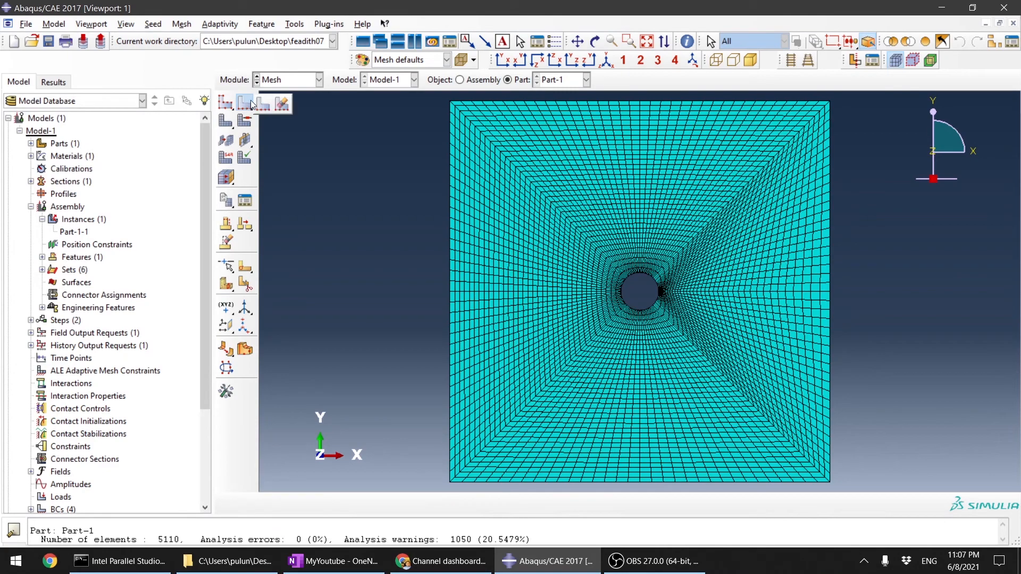
pyautogui.click(264, 106)
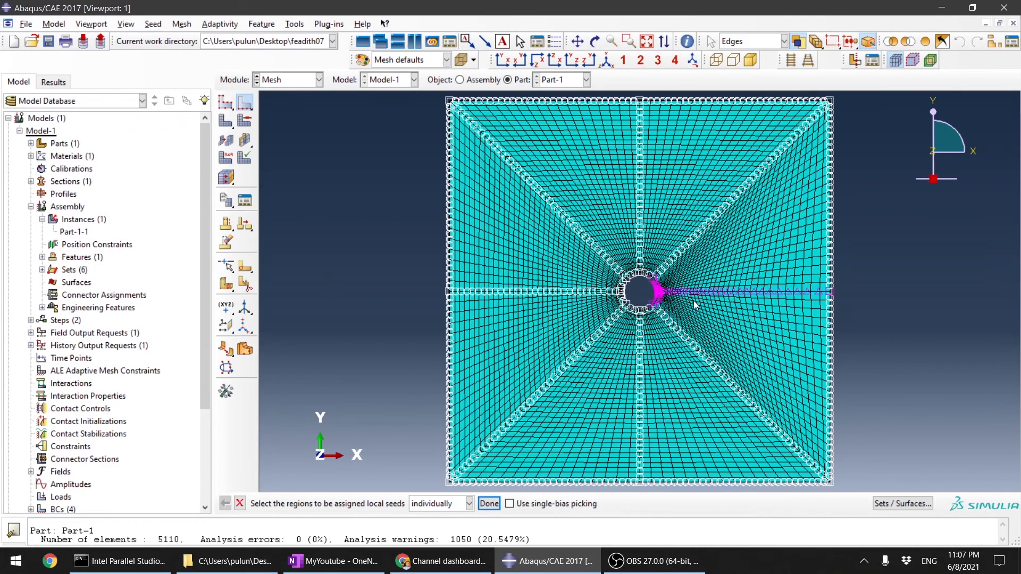
pyautogui.scroll(-5, 731, 314)
pyautogui.click(786, 227)
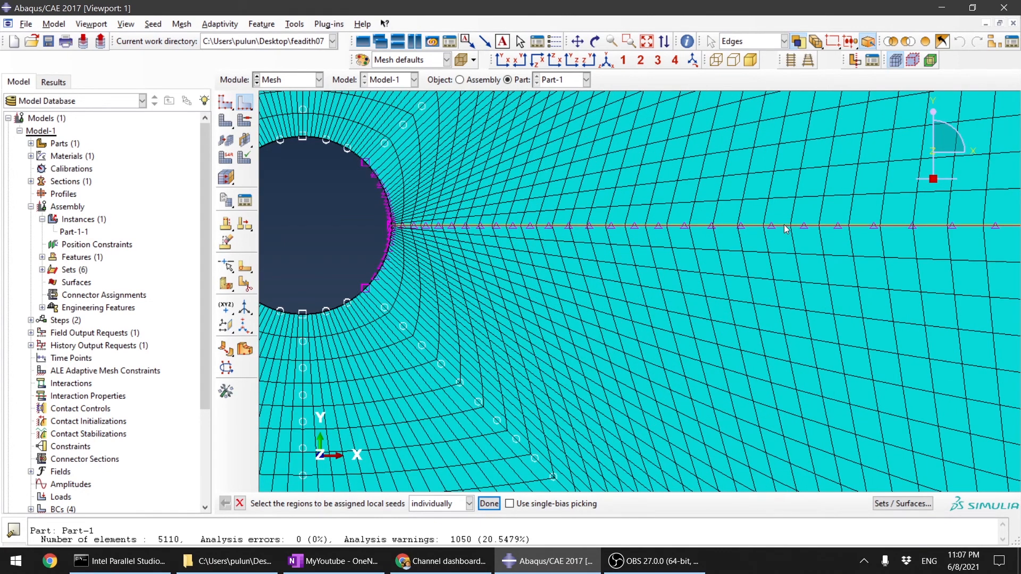
pyautogui.scroll(5, 711, 258)
pyautogui.click(489, 504)
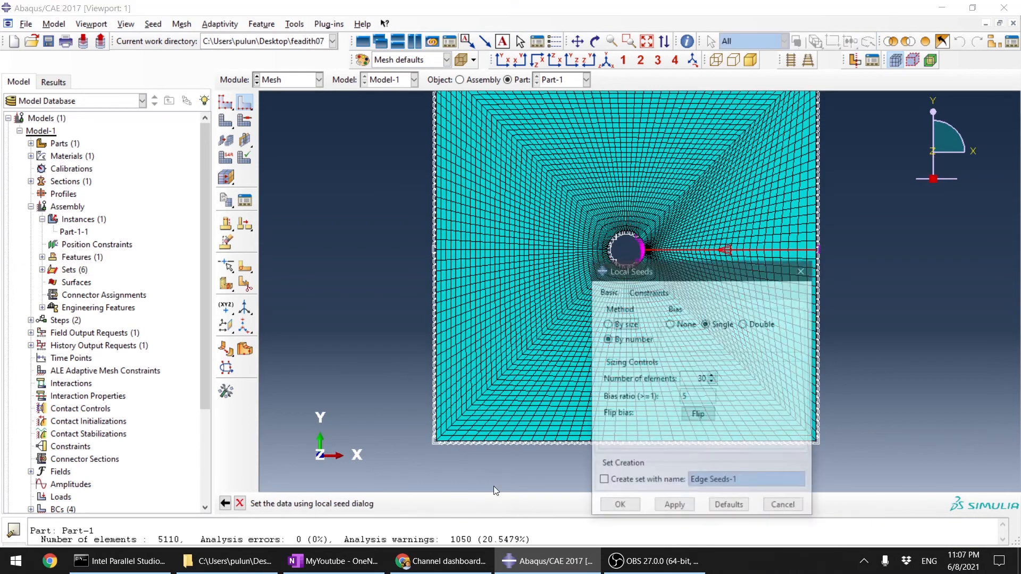
pyautogui.click(713, 376)
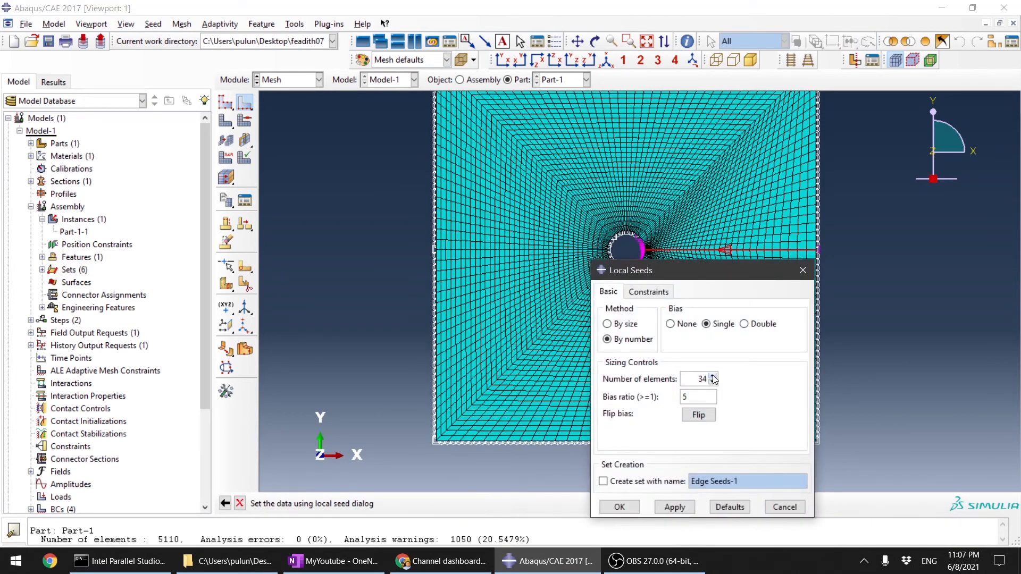
pyautogui.click(713, 376)
pyautogui.click(619, 507)
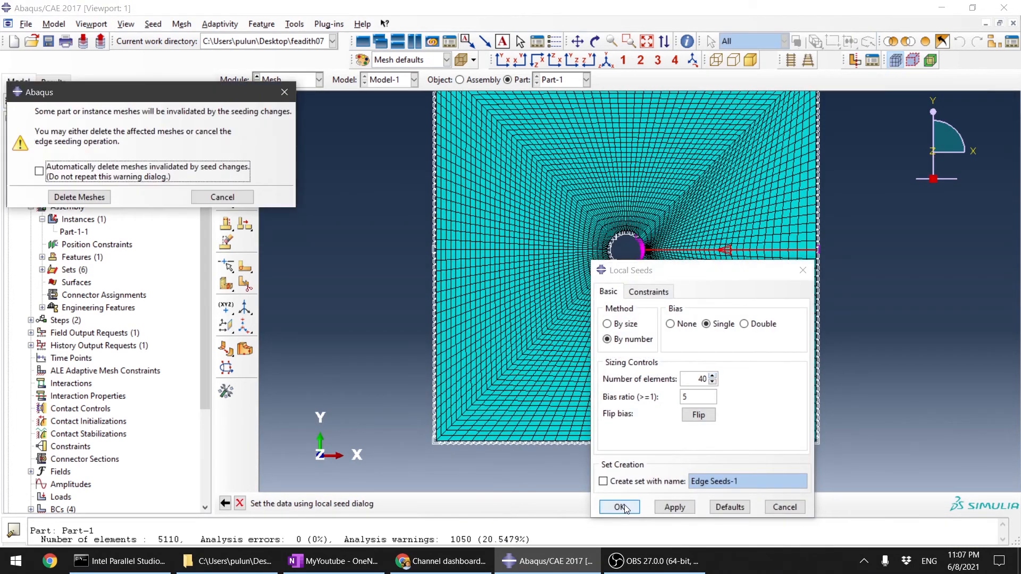
pyautogui.click(79, 198)
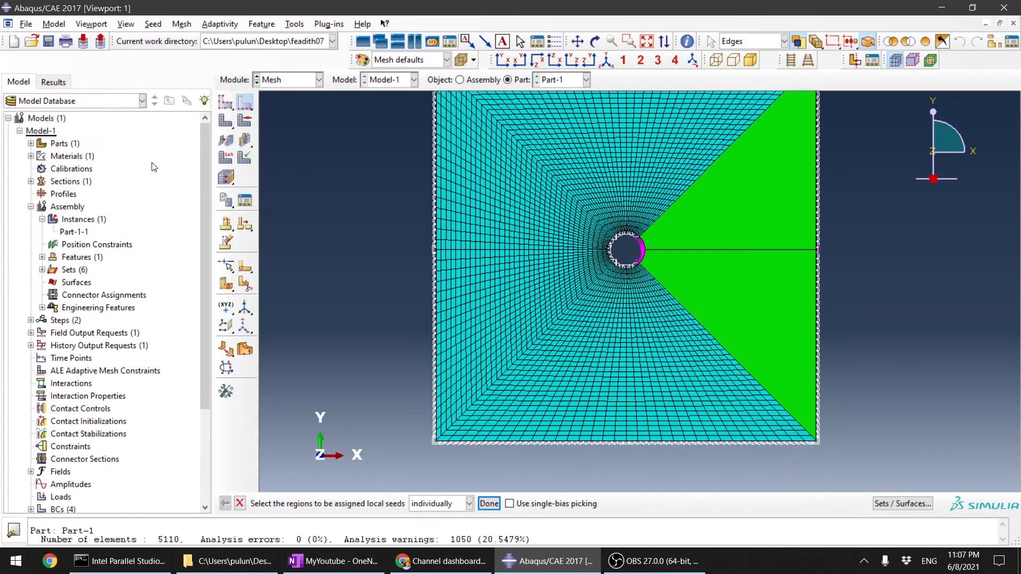
pyautogui.click(222, 127)
pyautogui.click(340, 503)
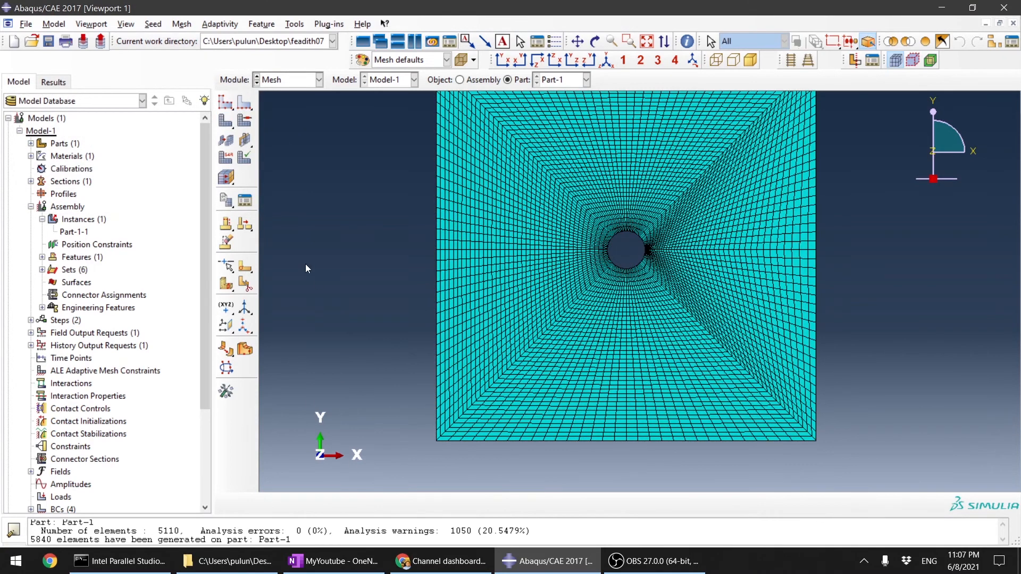
# Step: Verify the new mesh of the whole part with the analysis checks, examine the highlighted elements closely, and end the verification
pyautogui.click(244, 159)
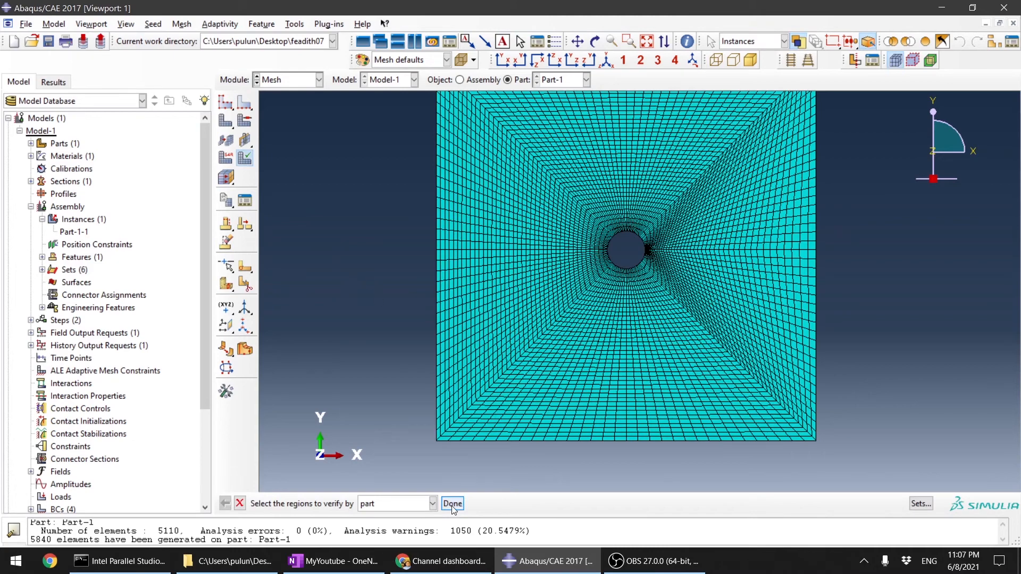
pyautogui.scroll(5, 514, 430)
pyautogui.moveTo(449, 255); pyautogui.dragTo(875, 500)
pyautogui.middleClick(633, 318)
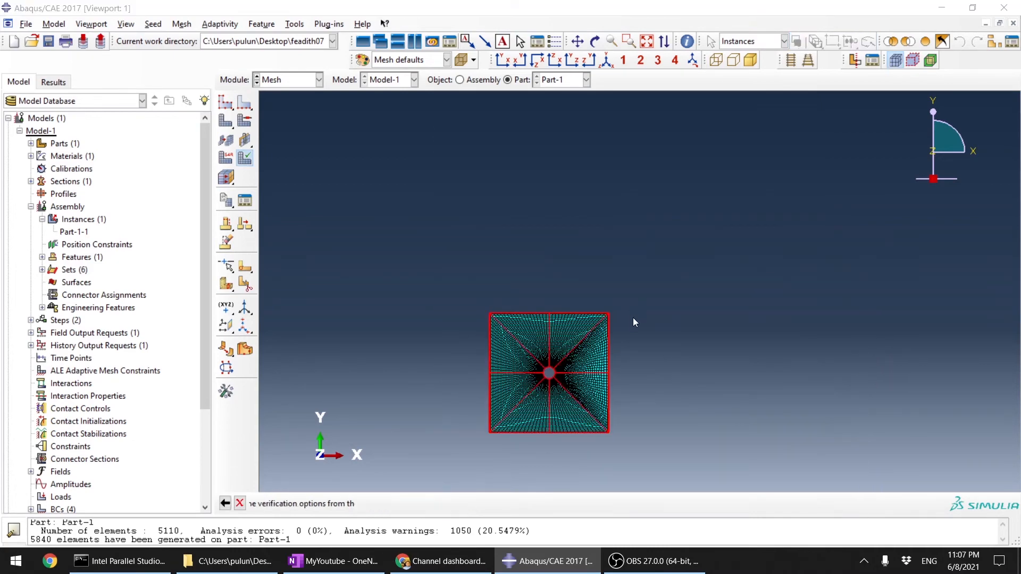
pyautogui.click(36, 325)
pyautogui.scroll(-10, 684, 234)
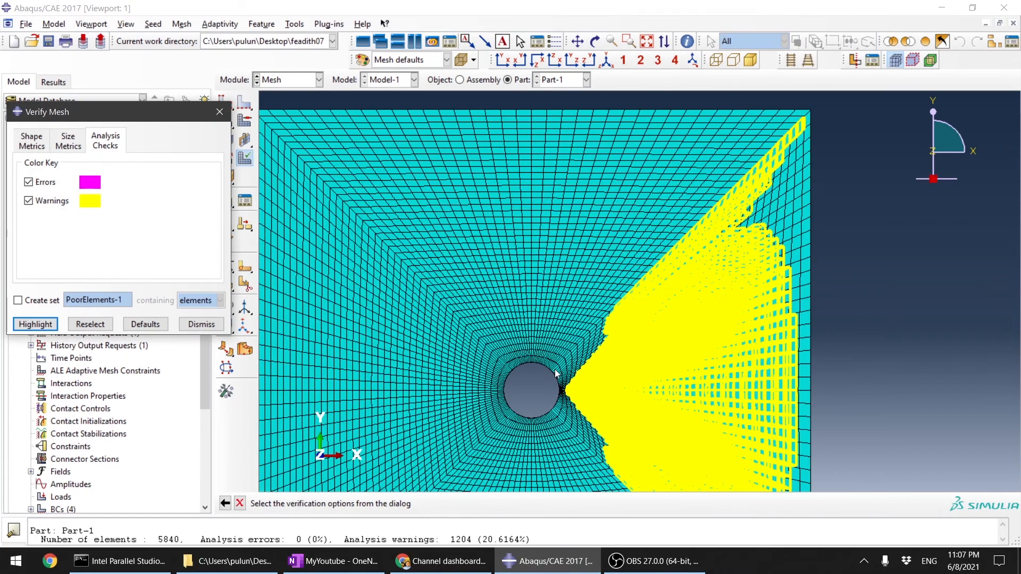
pyautogui.scroll(10, 682, 231)
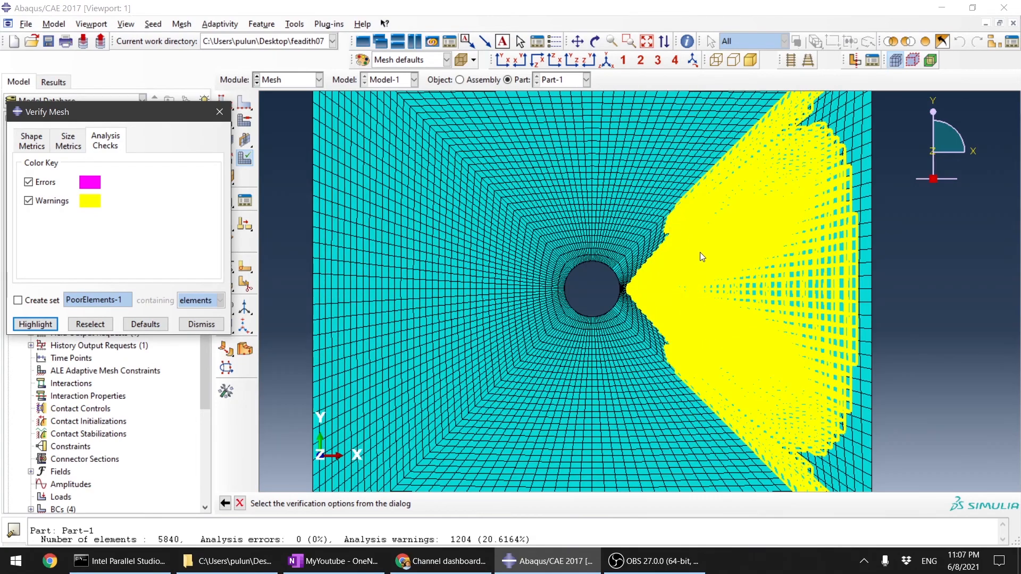
pyautogui.scroll(2, 702, 256)
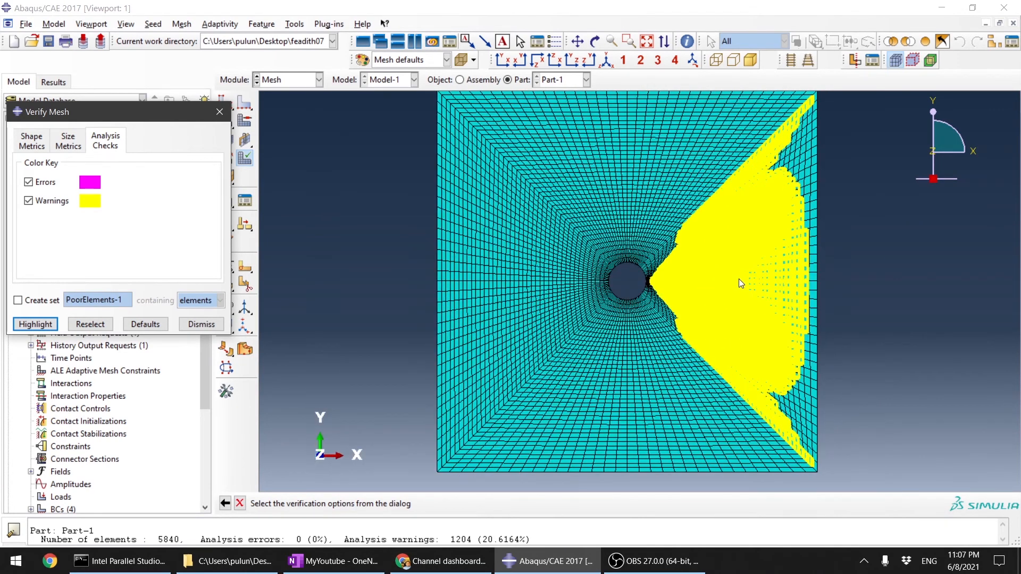
pyautogui.scroll(-5, 766, 244)
pyautogui.scroll(-4, 879, 251)
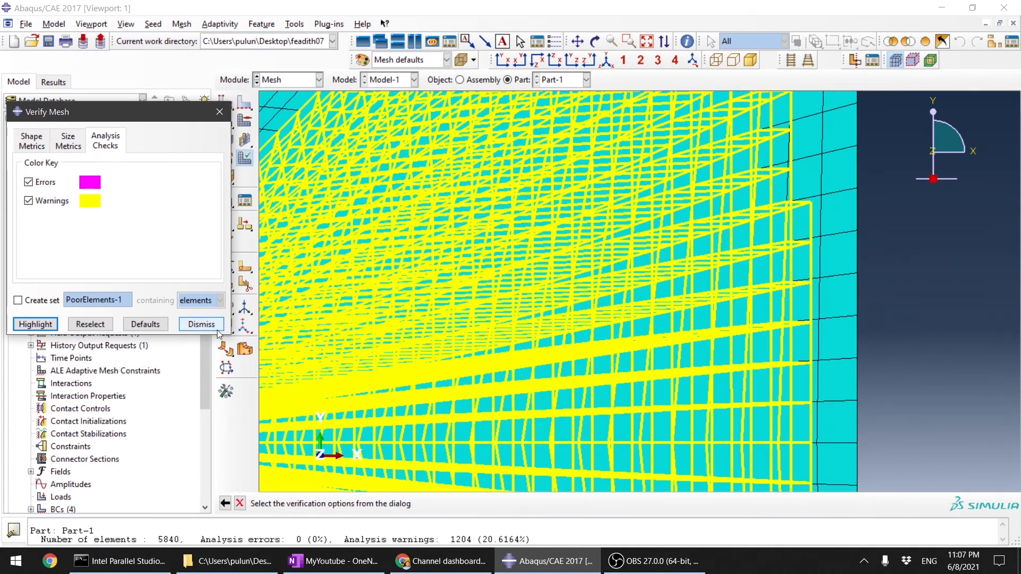
pyautogui.click(201, 325)
# Step: Switch to the Job module and submit Job-1 for analysis again
pyautogui.click(298, 79)
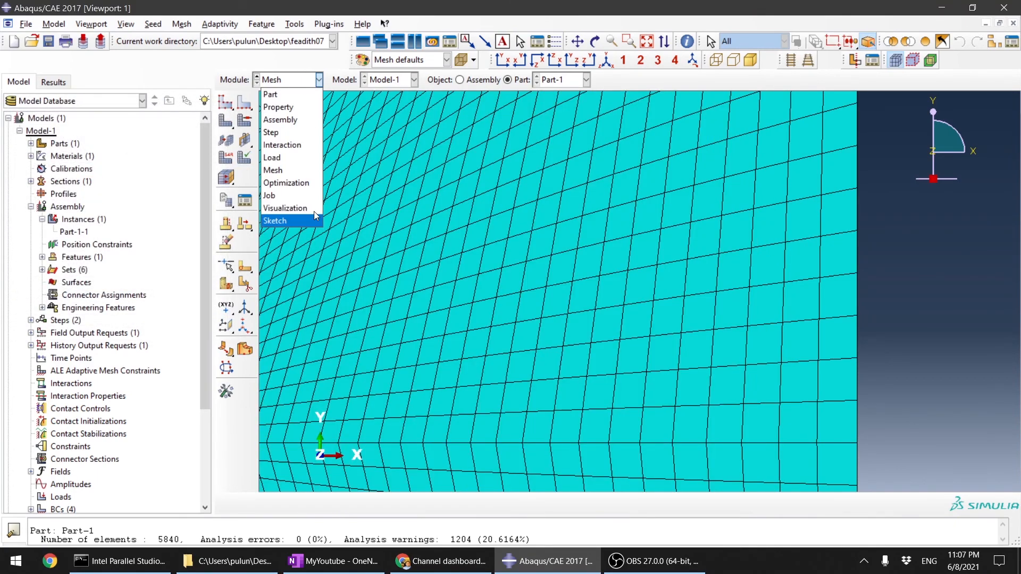
pyautogui.click(282, 195)
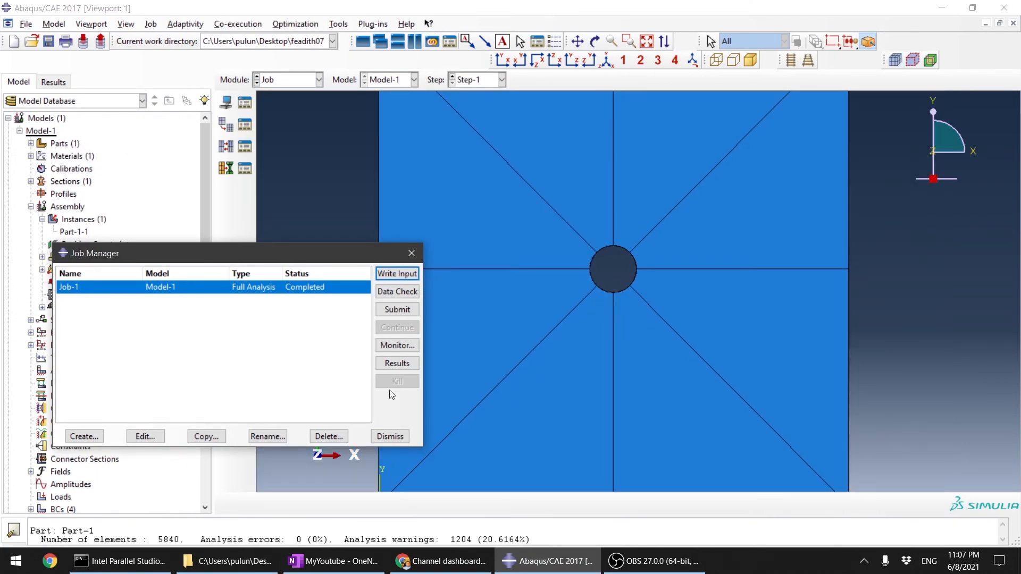
pyautogui.click(397, 309)
pyautogui.click(701, 333)
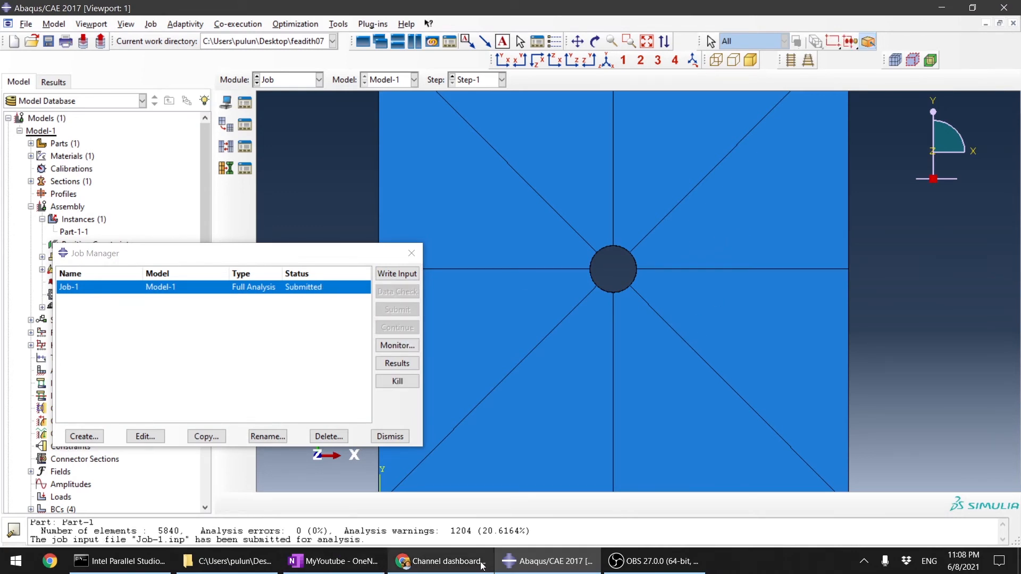
pyautogui.click(664, 570)
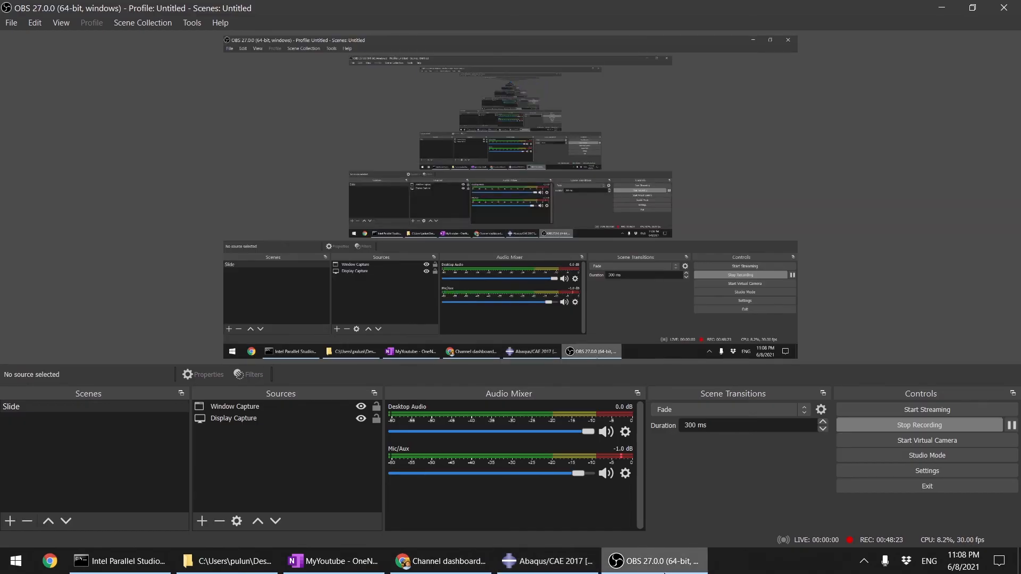
pyautogui.click(660, 562)
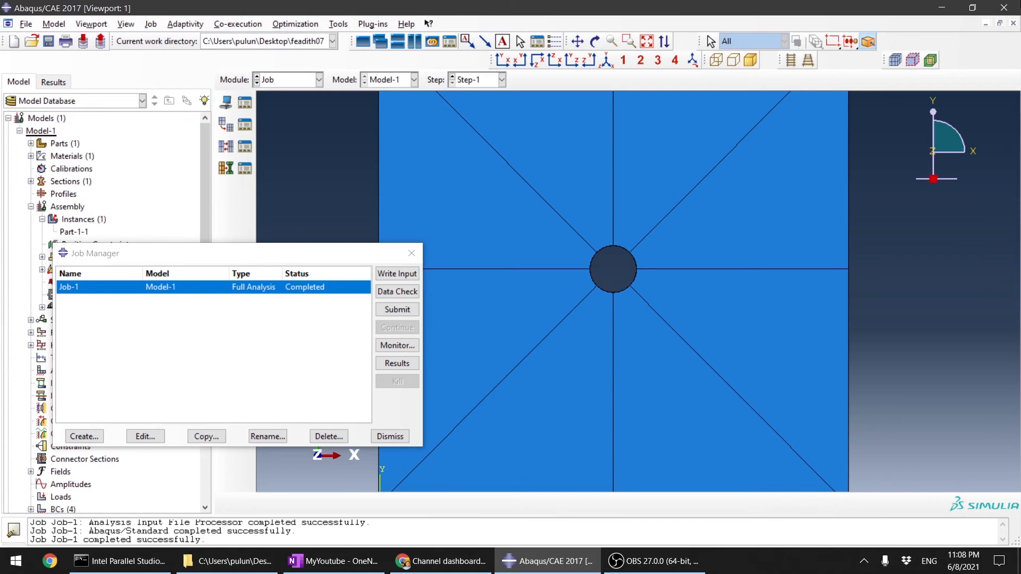
# Step: Open the results of Job-1 and plot the Mises stress contours on the deformed plate
pyautogui.click(397, 364)
pyautogui.click(226, 165)
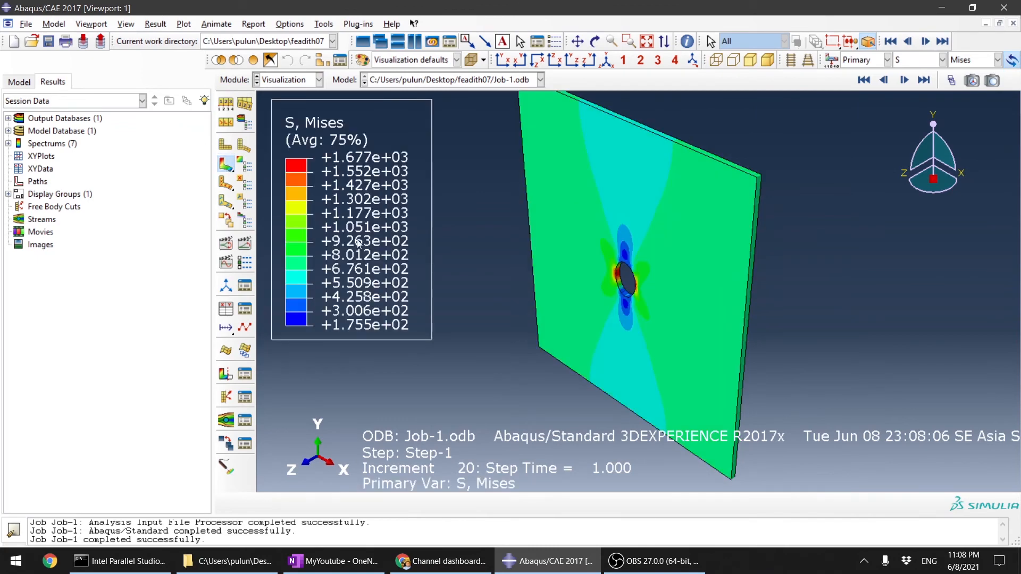
# Step: Examine the Mises stress contours around the hole and on its inner wall up close and from several angles
pyautogui.scroll(5, 621, 295)
pyautogui.keyDown('ctrl'); pyautogui.keyDown('alt'); pyautogui.moveTo(650, 295); pyautogui.dragTo(710, 306); pyautogui.keyUp('alt'); pyautogui.keyUp('ctrl')
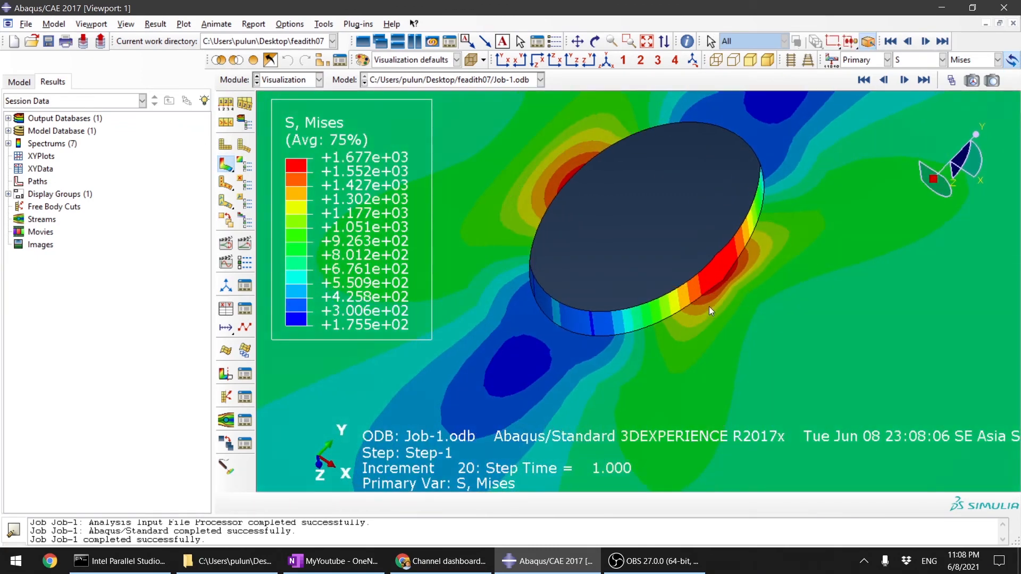
pyautogui.scroll(6, 707, 269)
pyautogui.keyDown('ctrl'); pyautogui.keyDown('alt'); pyautogui.moveTo(691, 261); pyautogui.dragTo(743, 336); pyautogui.keyUp('alt'); pyautogui.keyUp('ctrl')
pyautogui.scroll(-5, 692, 318)
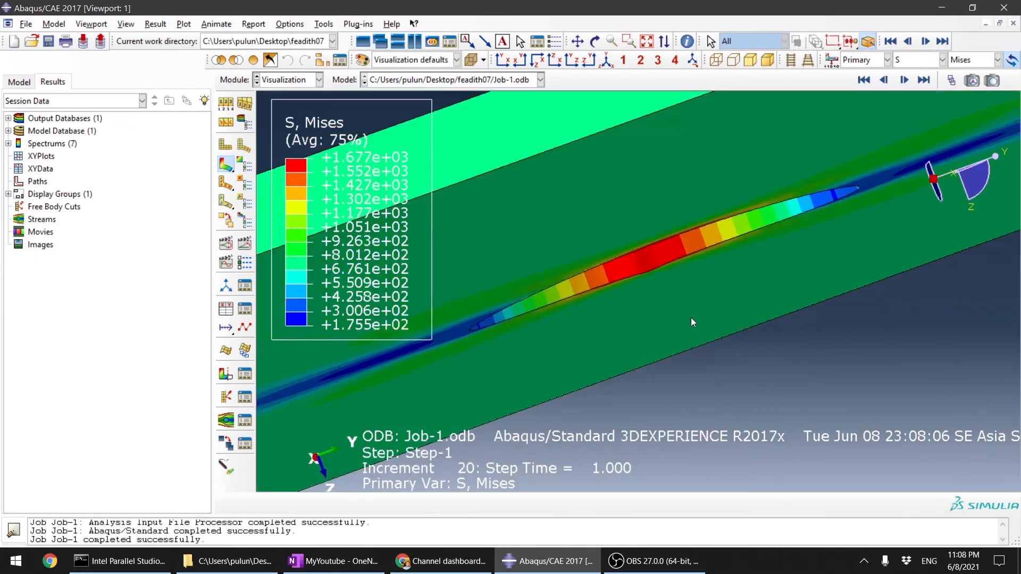
pyautogui.keyDown('ctrl'); pyautogui.keyDown('alt'); pyautogui.moveTo(655, 286); pyautogui.dragTo(704, 379); pyautogui.keyUp('alt'); pyautogui.keyUp('ctrl')
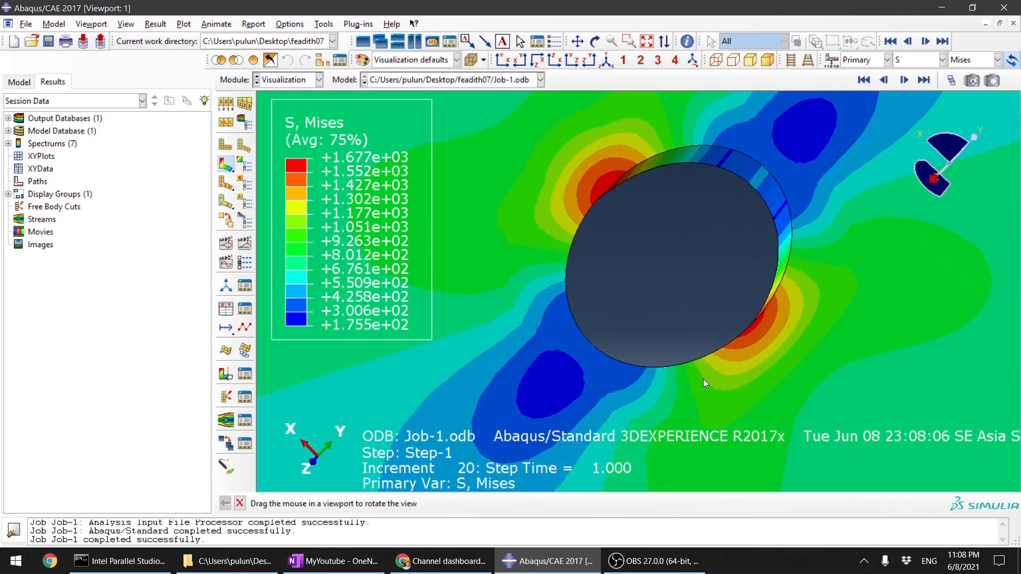
pyautogui.moveTo(612, 207); pyautogui.dragTo(590, 210)
pyautogui.scroll(7, 626, 233)
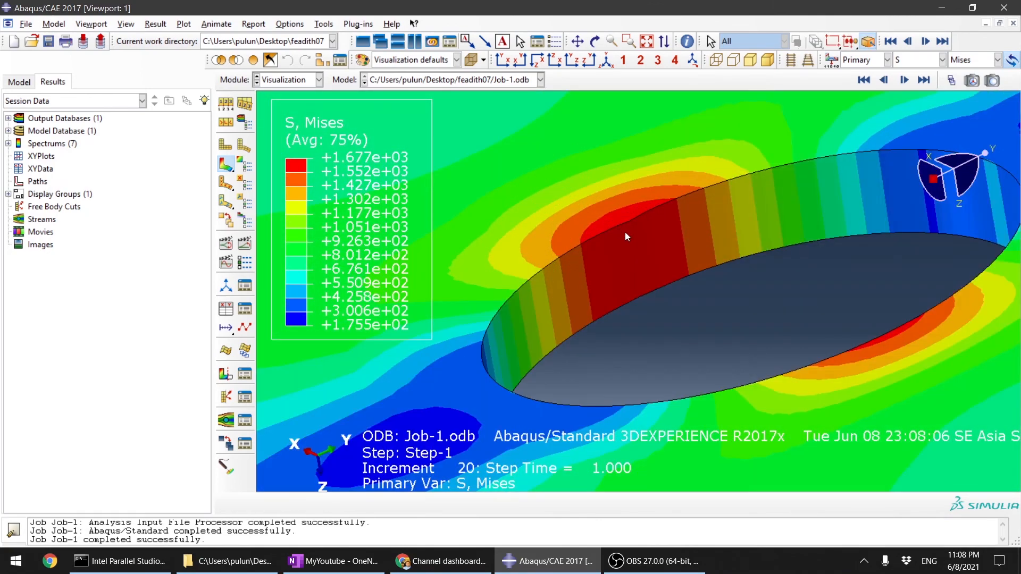
pyautogui.scroll(-10, 633, 230)
pyautogui.keyDown('ctrl'); pyautogui.keyDown('alt'); pyautogui.moveTo(776, 349); pyautogui.dragTo(670, 293); pyautogui.keyUp('alt'); pyautogui.keyUp('ctrl')
pyautogui.scroll(5, 672, 231)
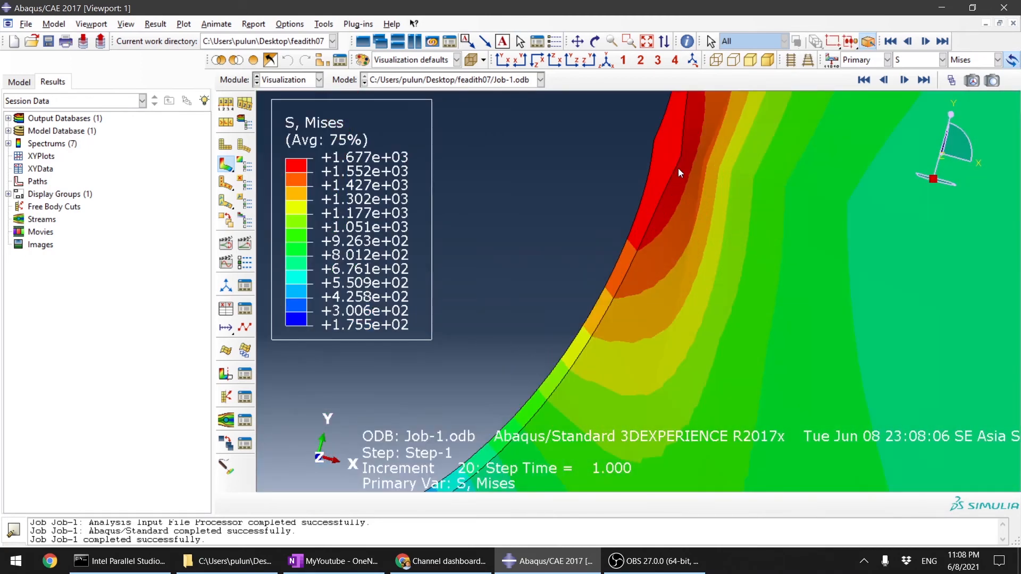
pyautogui.keyDown('ctrl'); pyautogui.keyDown('alt'); pyautogui.moveTo(667, 237); pyautogui.dragTo(744, 213); pyautogui.keyUp('alt'); pyautogui.keyUp('ctrl')
# Step: Return to the Mesh module, start local seeding, and inspect the edge seeds around the hole
pyautogui.click(297, 81)
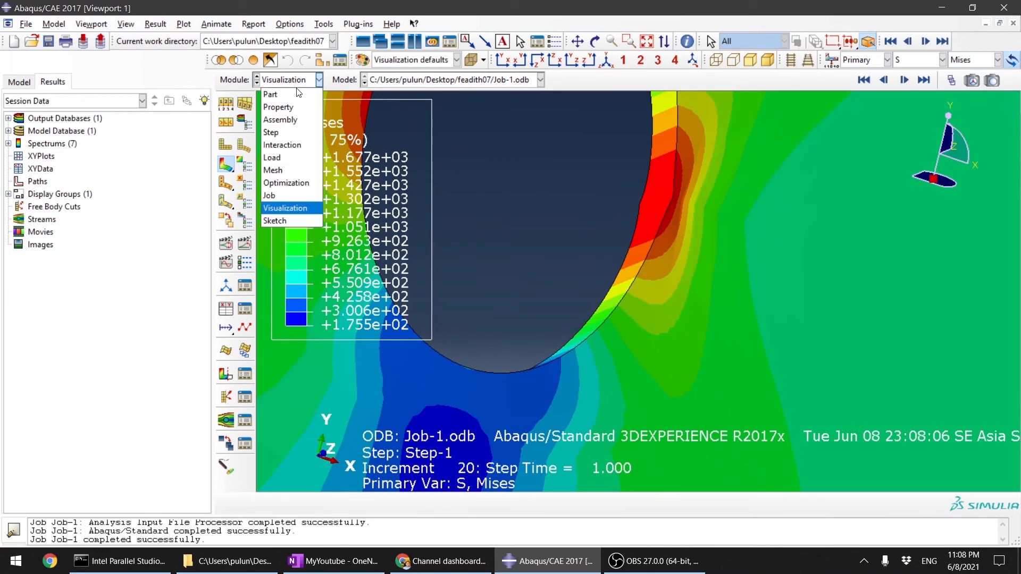
pyautogui.click(298, 169)
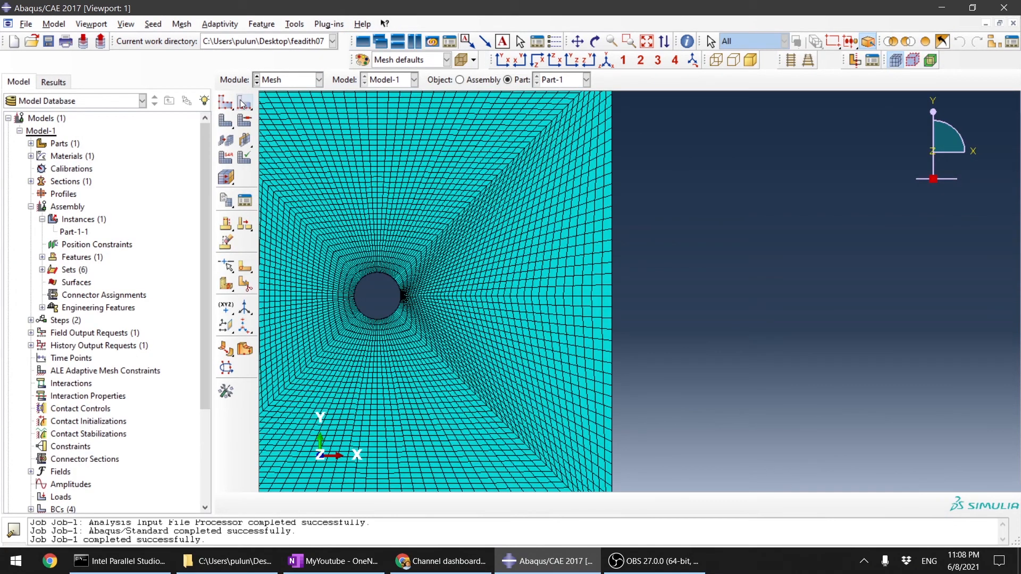
pyautogui.click(241, 100)
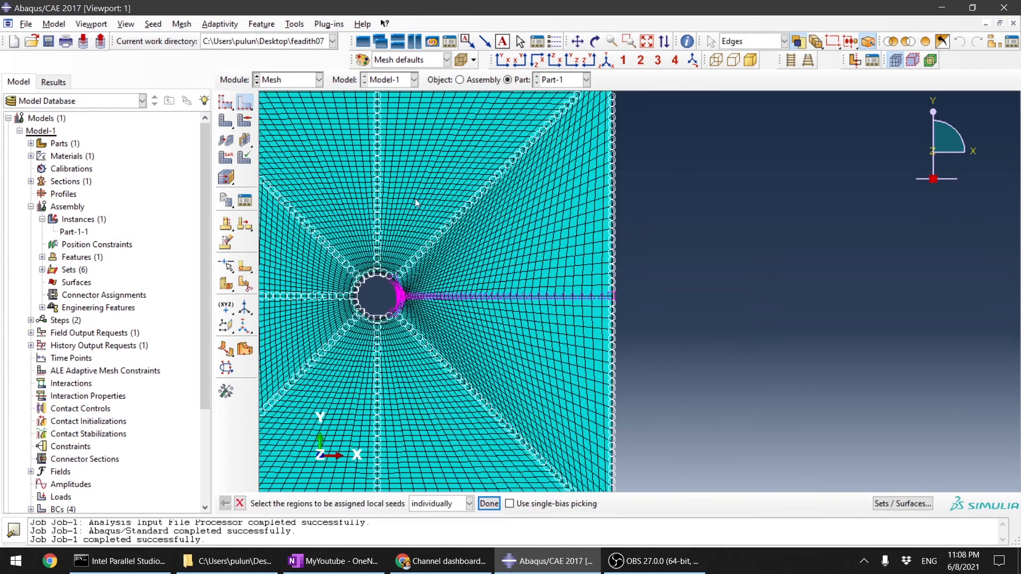
pyautogui.scroll(-2, 599, 298)
pyautogui.scroll(5, 599, 297)
pyautogui.scroll(-2, 599, 297)
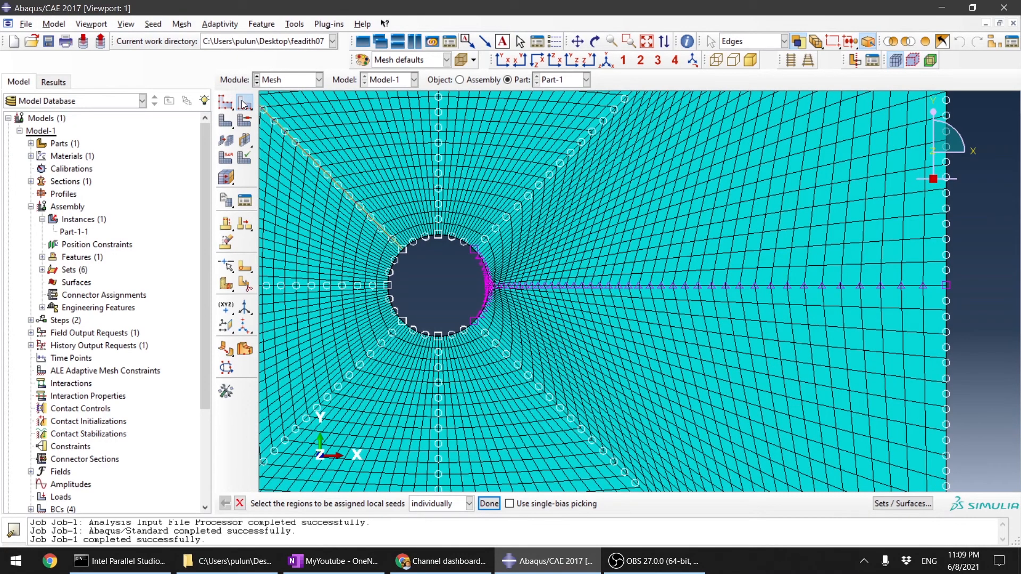
# Step: Delete the local seeds on the horizontal edge from the hole to the plate's +X side, along with the invalidated meshes
pyautogui.moveTo(242, 104); pyautogui.dragTo(287, 110)
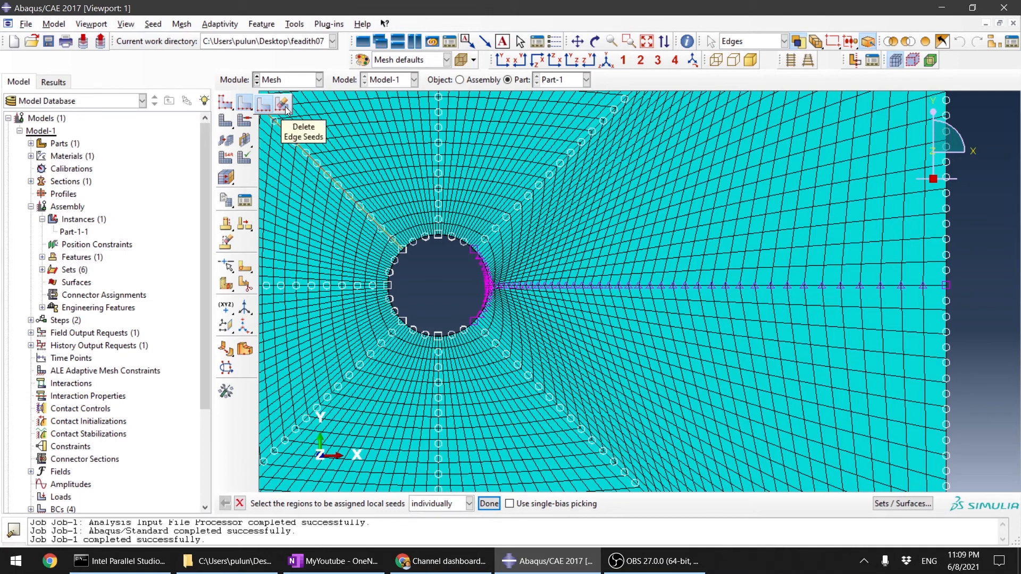
pyautogui.click(287, 110)
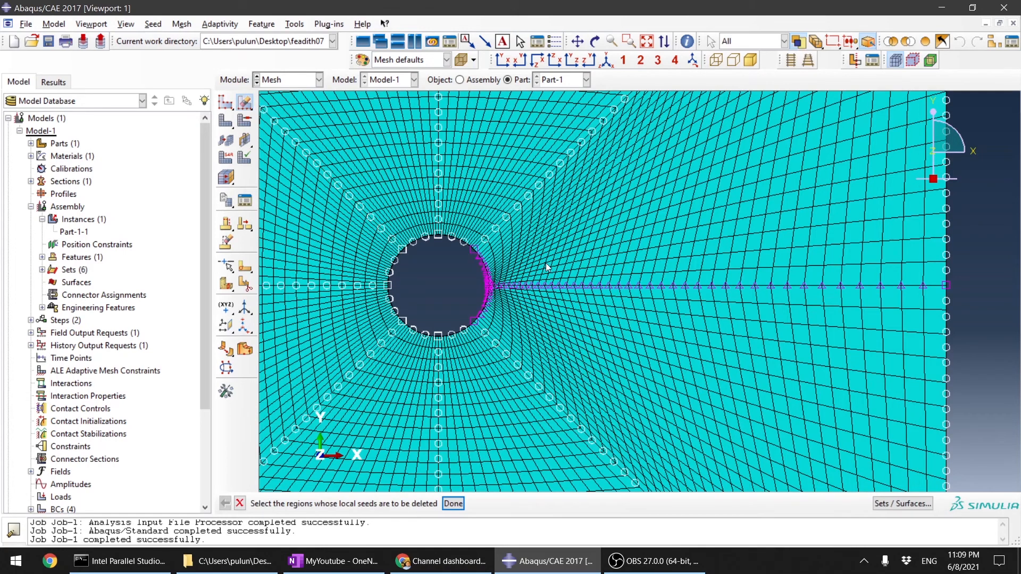
pyautogui.click(597, 285)
pyautogui.click(458, 505)
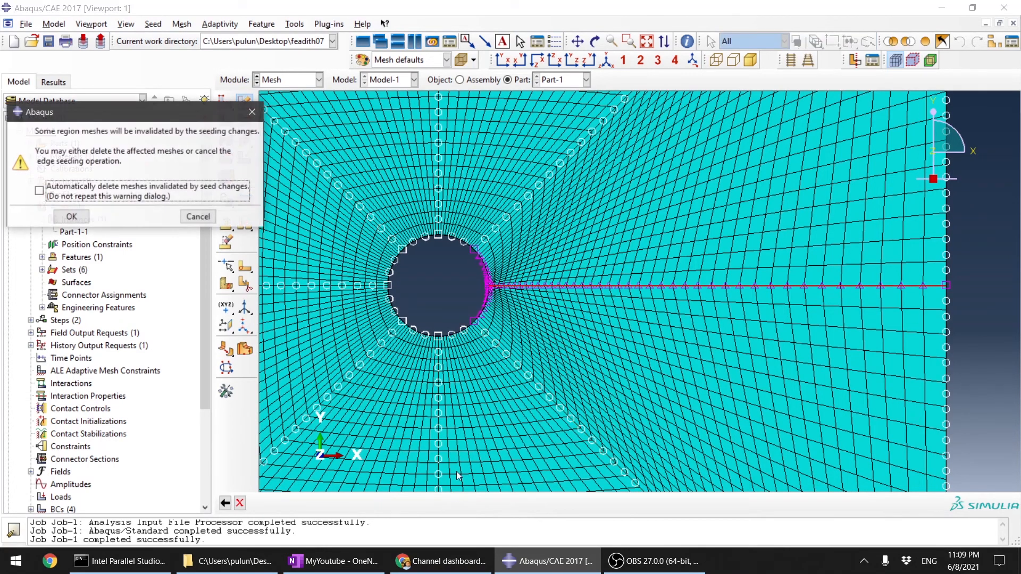
pyautogui.click(74, 218)
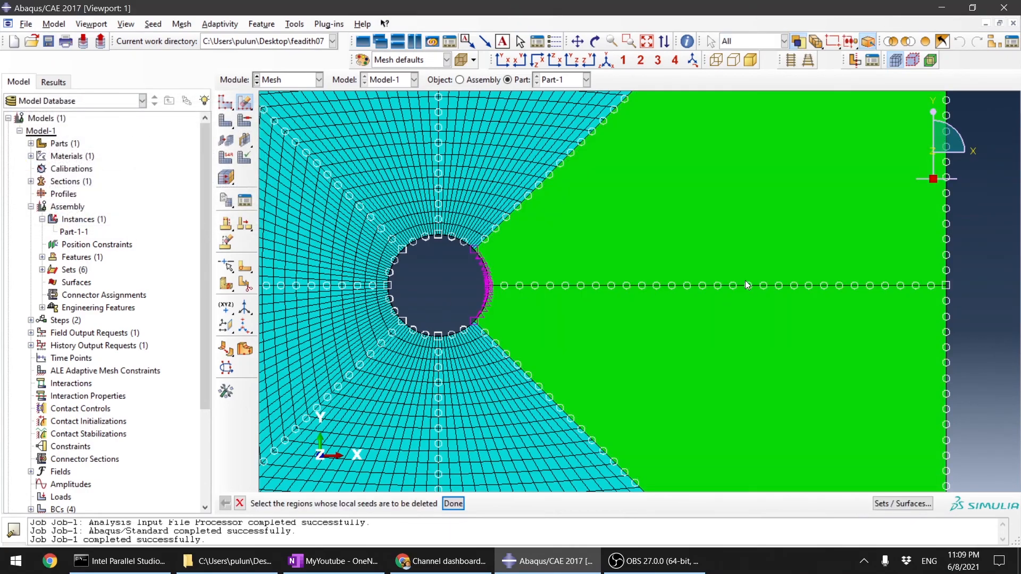
# Step: Select the horizontal edges from the hole to the +X side on both plate faces for local seeding
pyautogui.keyDown('ctrl'); pyautogui.keyDown('alt'); pyautogui.moveTo(745, 280); pyautogui.dragTo(624, 289); pyautogui.keyUp('alt'); pyautogui.keyUp('ctrl')
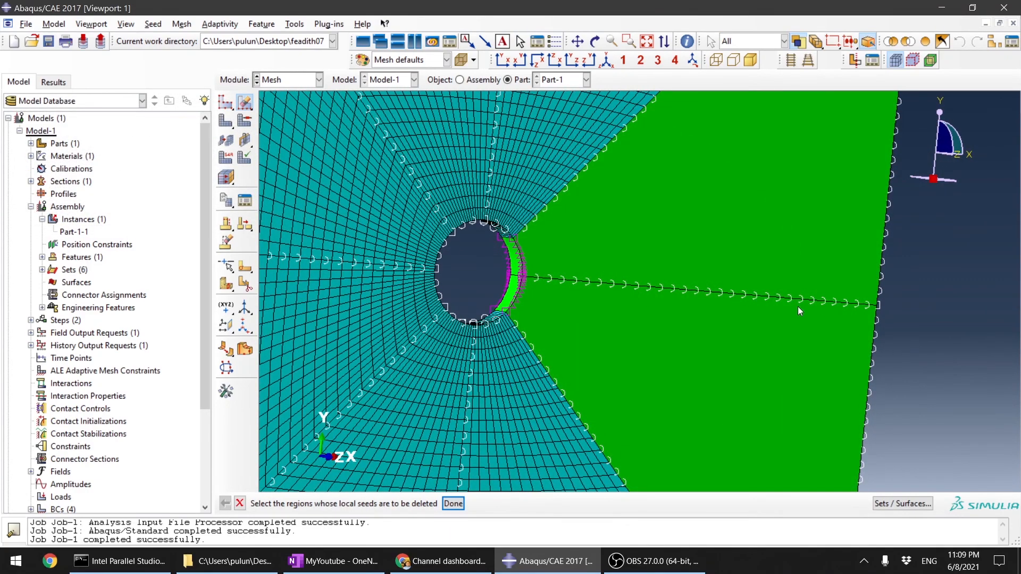
pyautogui.keyDown('ctrl'); pyautogui.keyDown('alt'); pyautogui.moveTo(798, 306); pyautogui.dragTo(602, 298); pyautogui.keyUp('alt'); pyautogui.keyUp('ctrl')
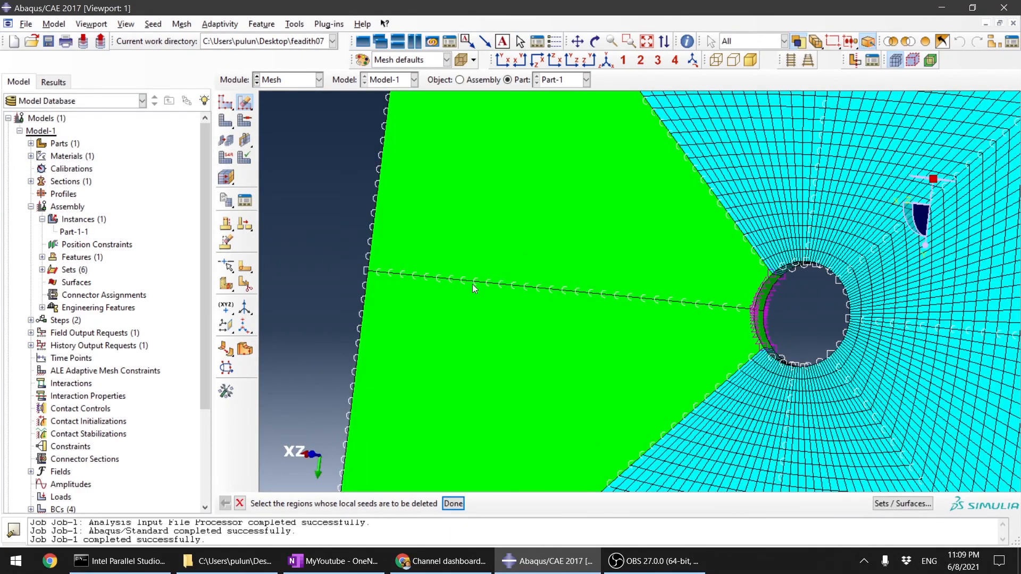
pyautogui.click(245, 105)
pyautogui.click(261, 108)
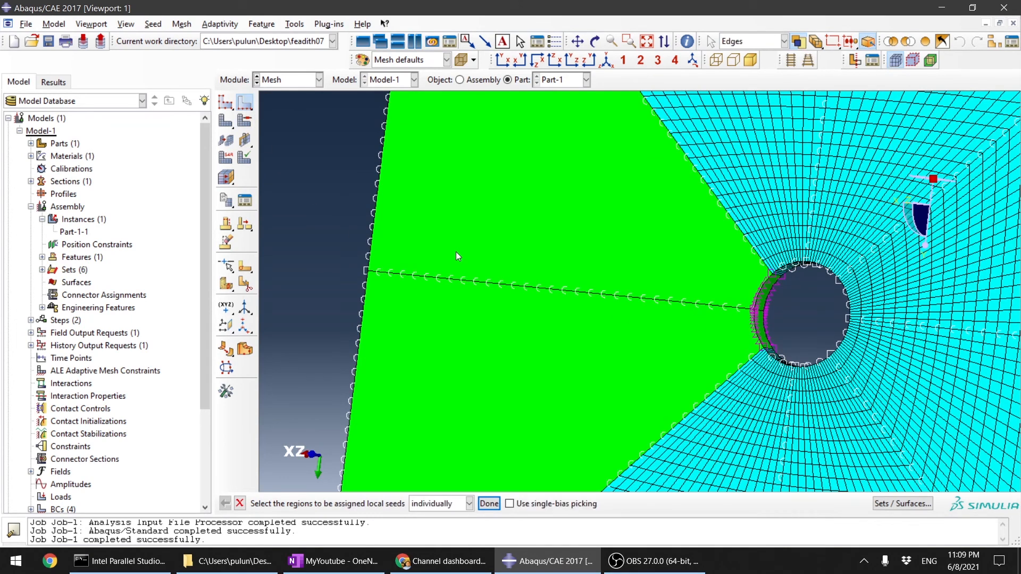
pyautogui.click(479, 285)
pyautogui.scroll(3, 606, 319)
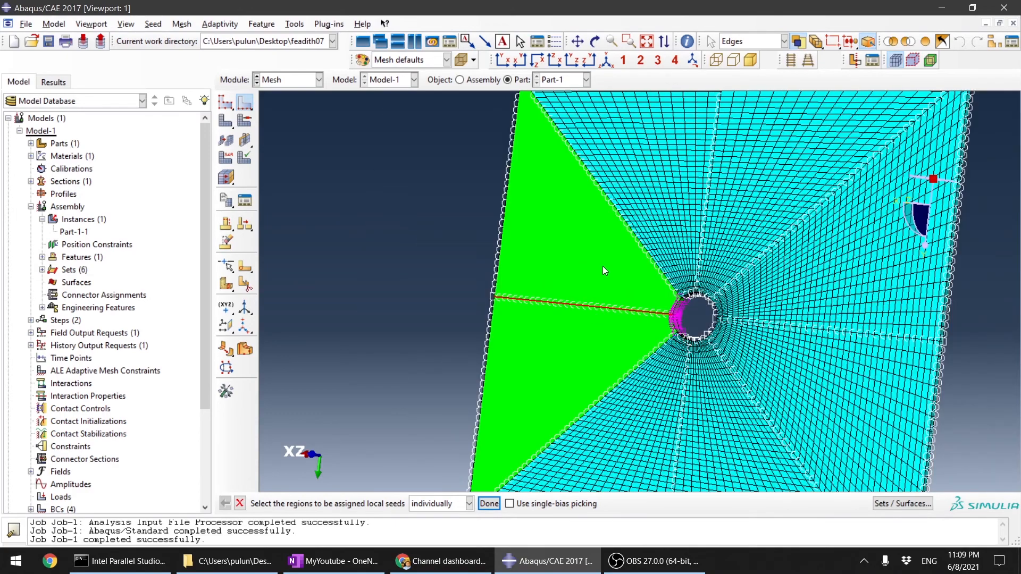
pyautogui.keyDown('ctrl'); pyautogui.keyDown('alt'); pyautogui.moveTo(603, 268); pyautogui.dragTo(686, 338); pyautogui.keyUp('alt'); pyautogui.keyUp('ctrl')
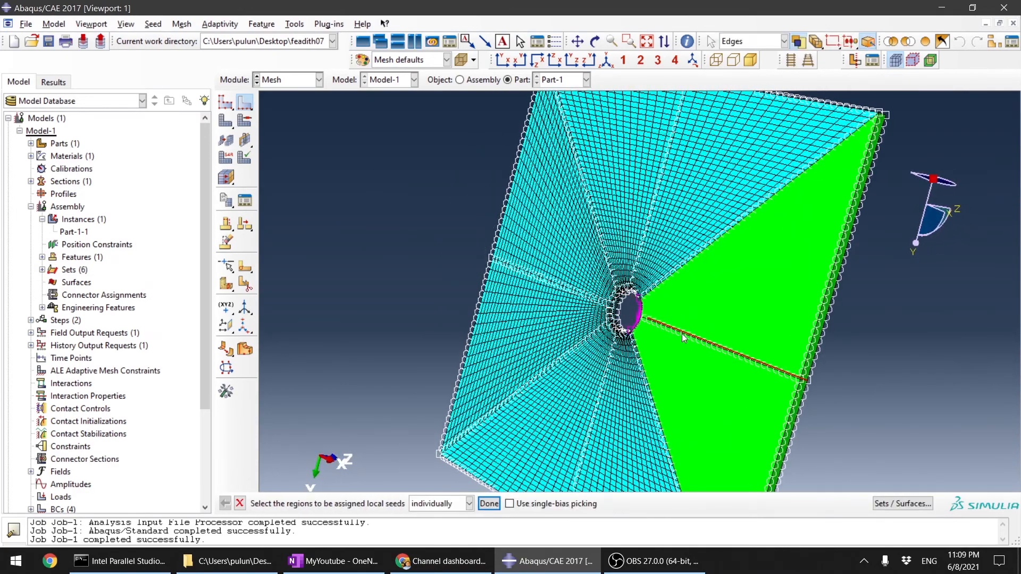
pyautogui.scroll(-5, 644, 327)
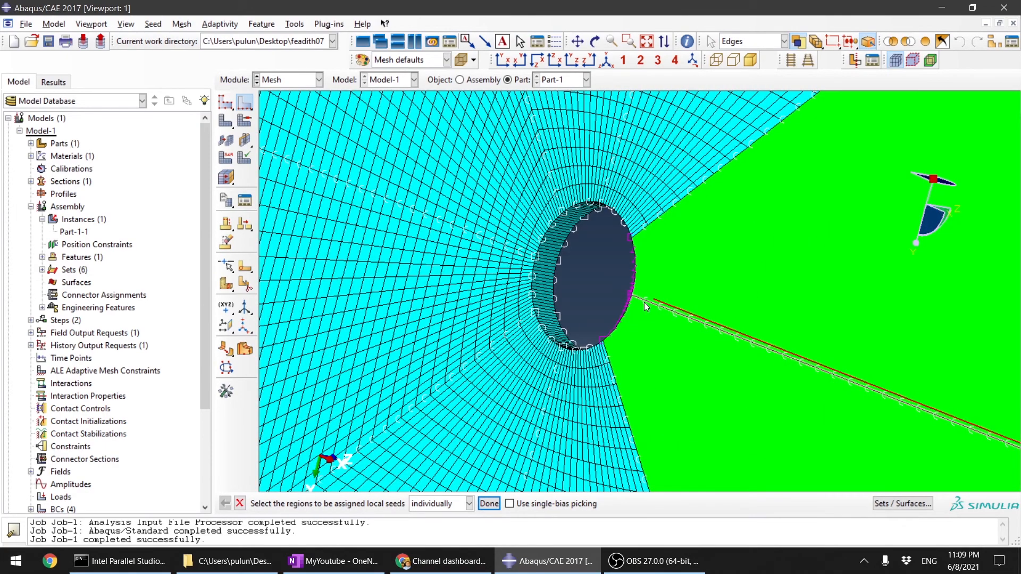
pyautogui.scroll(5, 673, 371)
pyautogui.keyDown('ctrl'); pyautogui.keyDown('alt'); pyautogui.moveTo(791, 342); pyautogui.dragTo(720, 313); pyautogui.keyUp('alt'); pyautogui.keyUp('ctrl')
pyautogui.click(488, 504)
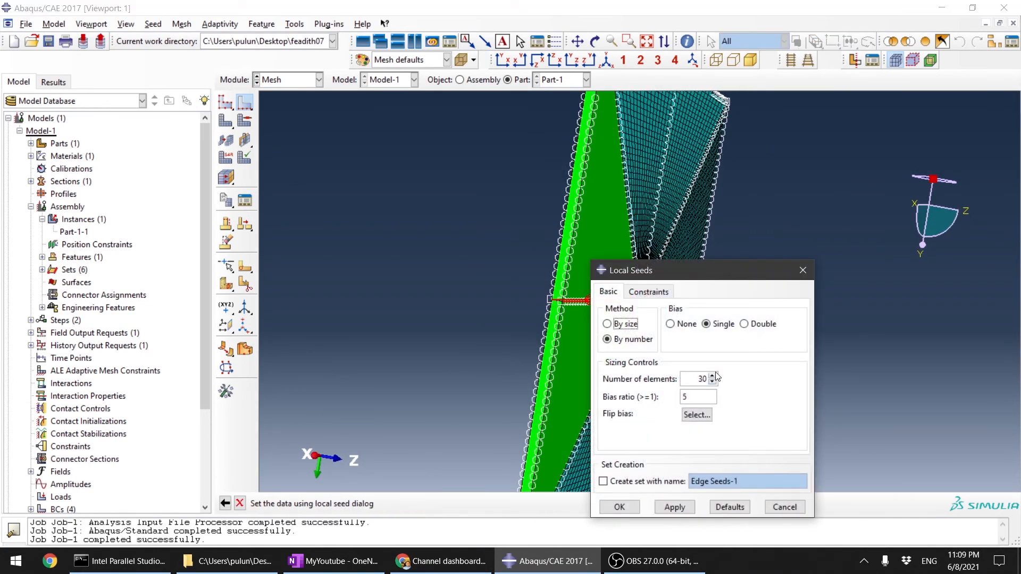
# Step: Set the single-bias seeding of both selected edges to 40 elements and check their bias arrows
pyautogui.click(714, 376)
pyautogui.click(713, 376)
pyautogui.click(714, 376)
pyautogui.click(714, 375)
pyautogui.click(713, 376)
pyautogui.click(713, 376)
pyautogui.click(713, 376)
pyautogui.scroll(-3, 496, 220)
pyautogui.scroll(-3, 495, 216)
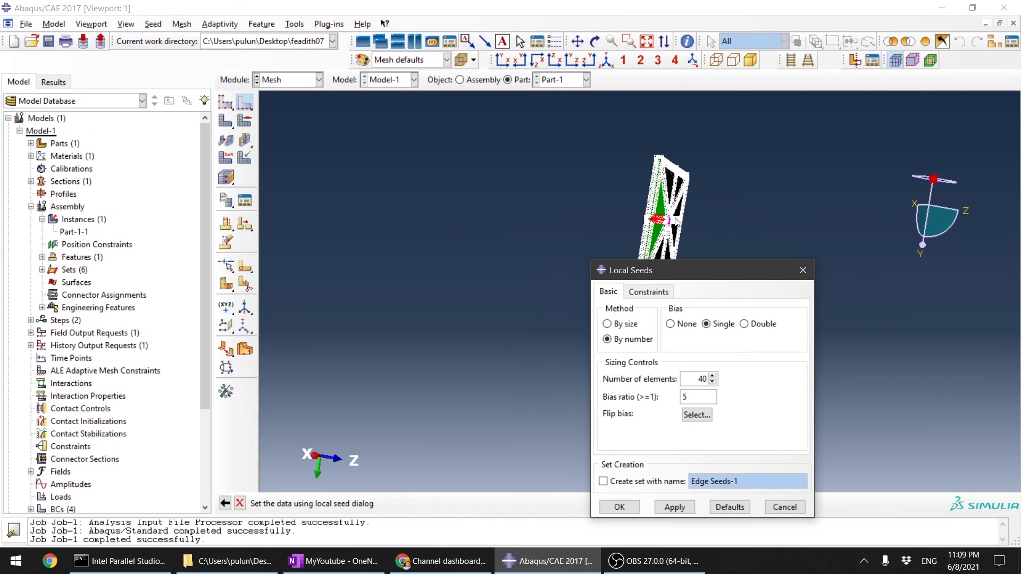
pyautogui.scroll(5, 634, 220)
pyautogui.scroll(3, 432, 153)
pyautogui.scroll(-2, 435, 183)
pyautogui.scroll(3, 384, 193)
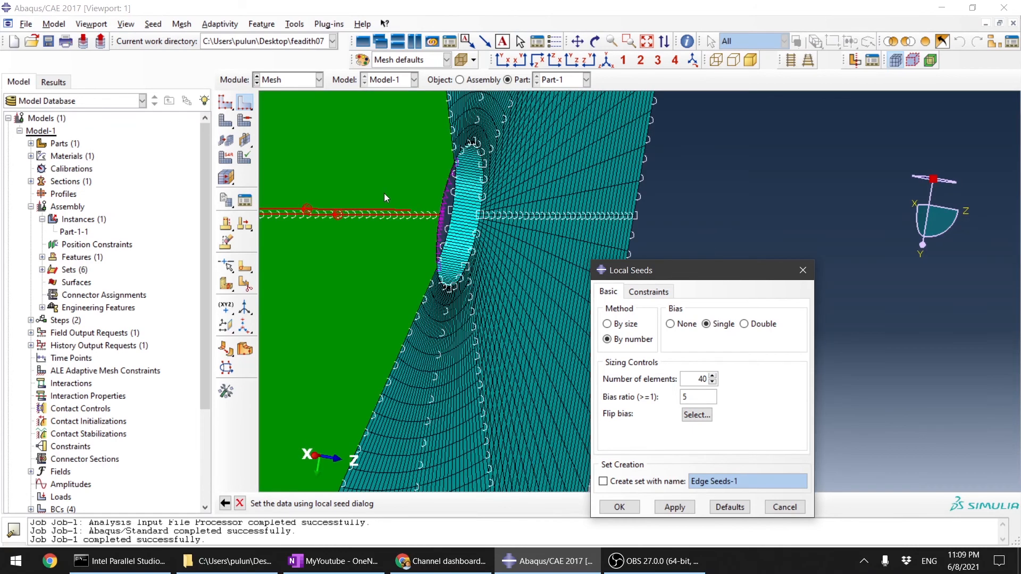
pyautogui.scroll(4, 297, 187)
pyautogui.scroll(2, 370, 245)
pyautogui.scroll(-5, 408, 232)
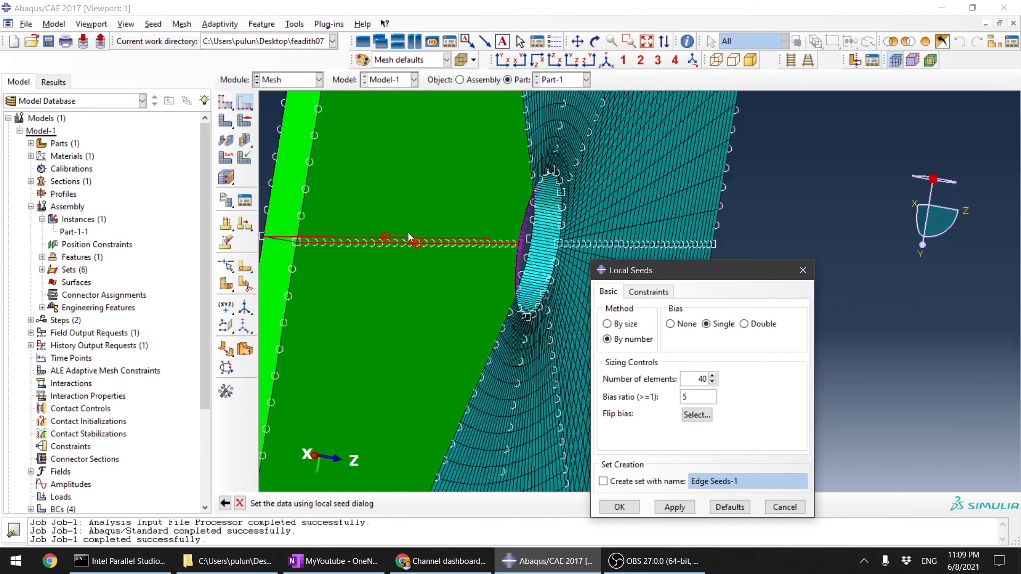
pyautogui.scroll(-5, 408, 237)
pyautogui.keyDown('ctrl'); pyautogui.keyDown('alt'); pyautogui.moveTo(490, 248); pyautogui.dragTo(787, 287); pyautogui.keyUp('alt'); pyautogui.keyUp('ctrl')
pyautogui.scroll(3, 803, 234)
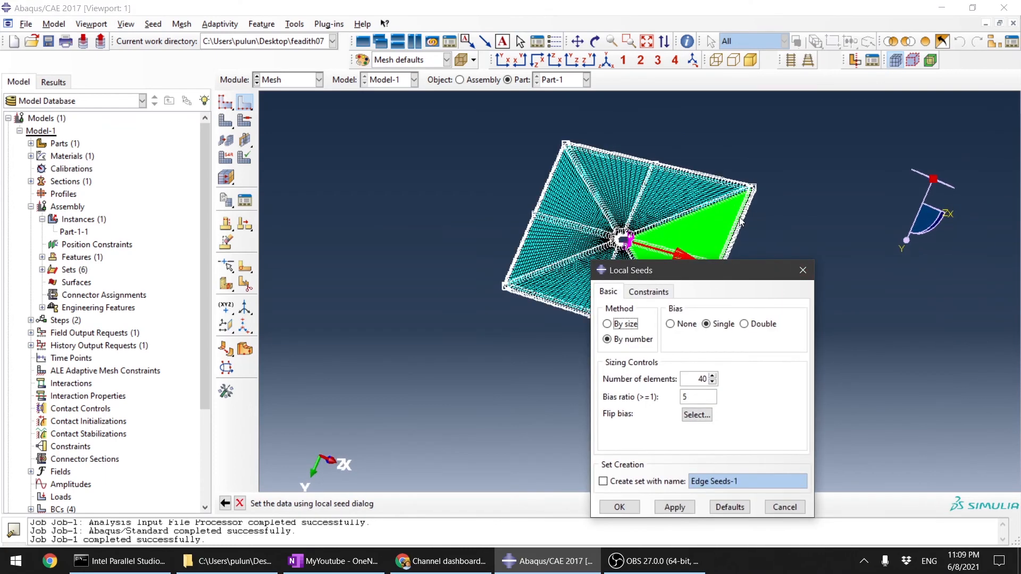
# Step: Flip the bias of one of the two selected edges so its arrow points toward the hole
pyautogui.click(696, 415)
pyautogui.scroll(5, 692, 280)
pyautogui.scroll(-5, 670, 313)
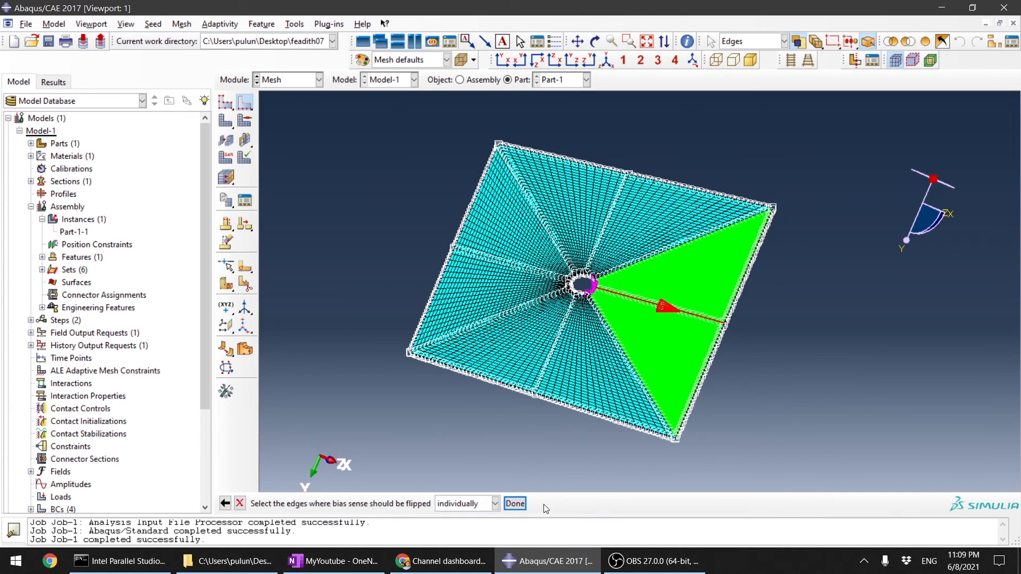
pyautogui.scroll(5, 688, 307)
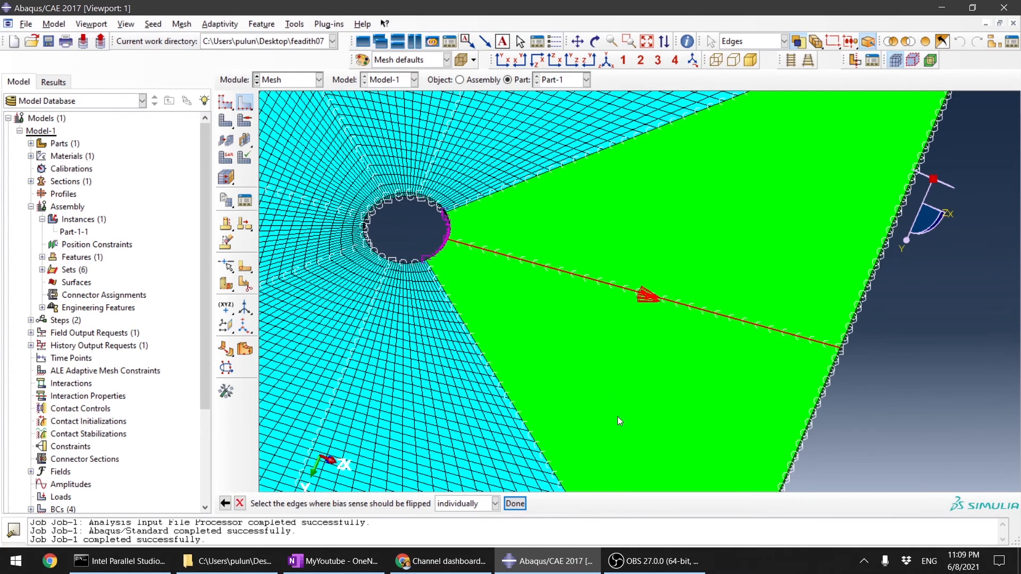
pyautogui.scroll(2, 575, 305)
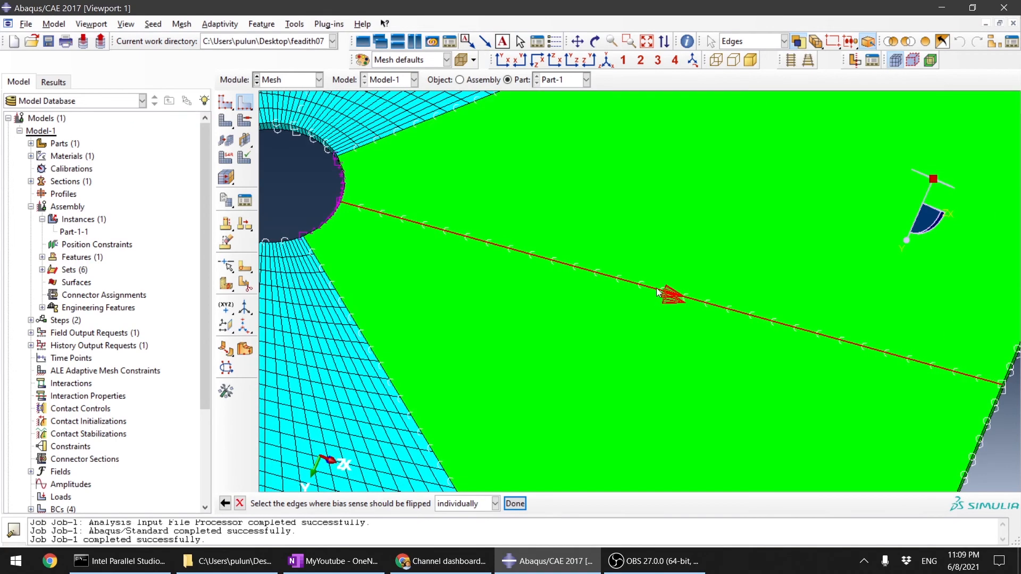
pyautogui.click(514, 504)
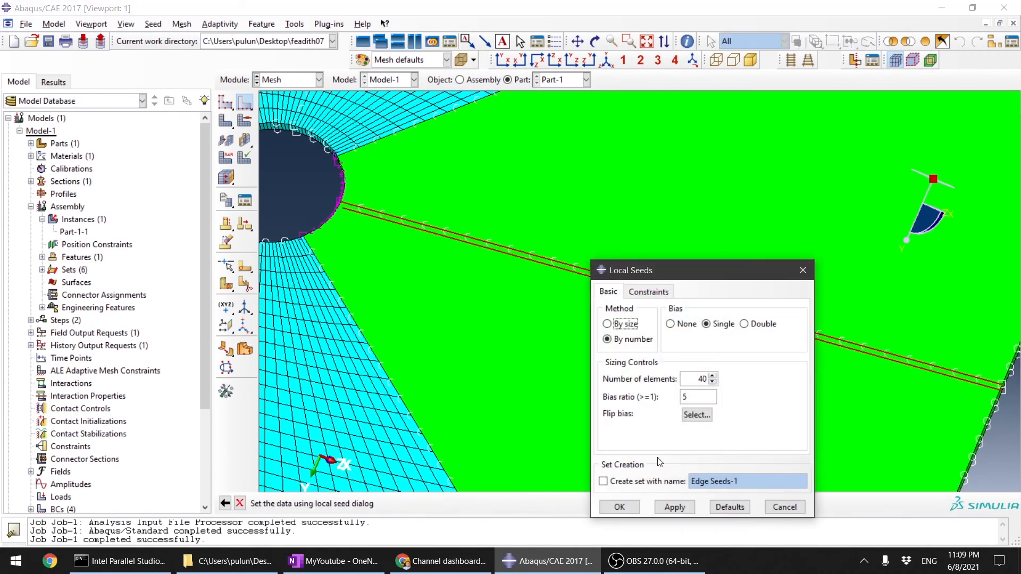
# Step: Flip the bias of the other selected edge toward the hole, apply the local seeds and finish seeding
pyautogui.click(697, 415)
pyautogui.scroll(5, 693, 330)
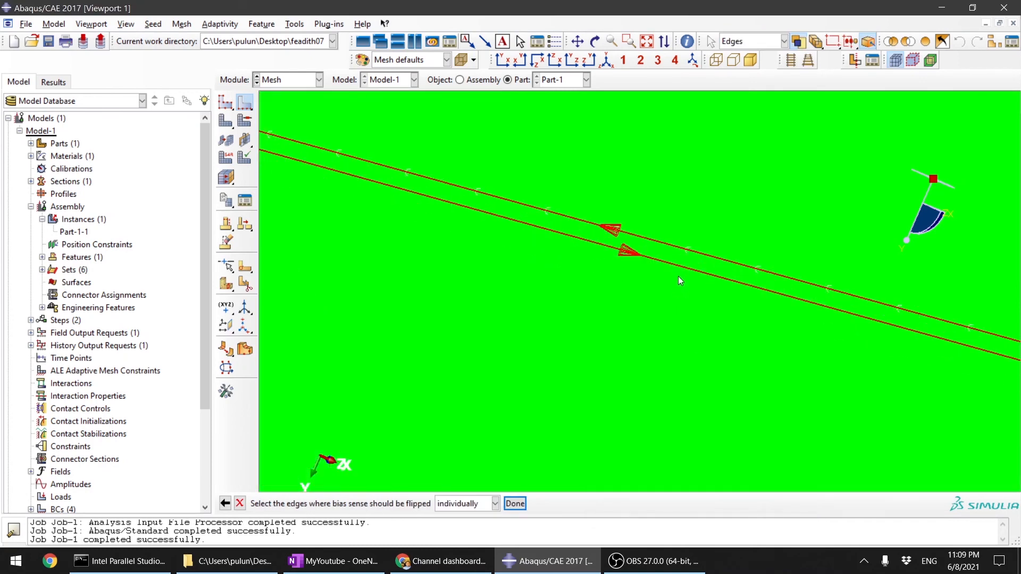
pyautogui.click(682, 266)
pyautogui.click(506, 507)
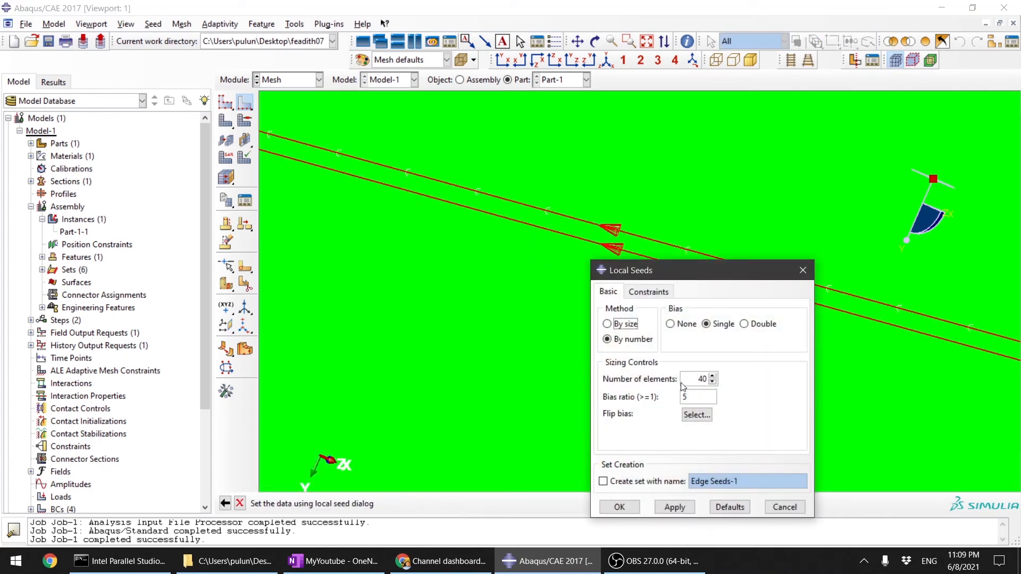
pyautogui.click(623, 508)
pyautogui.scroll(-3, 659, 393)
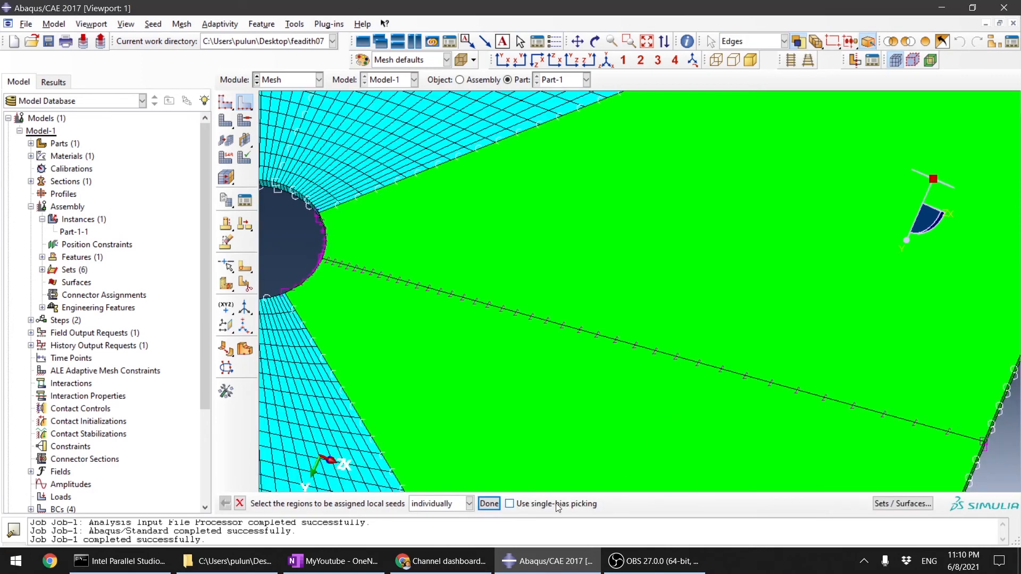
pyautogui.click(489, 503)
# Step: Mesh the part again with the new edge seeds and check the elements around the hole
pyautogui.scroll(-5, 592, 323)
pyautogui.click(225, 121)
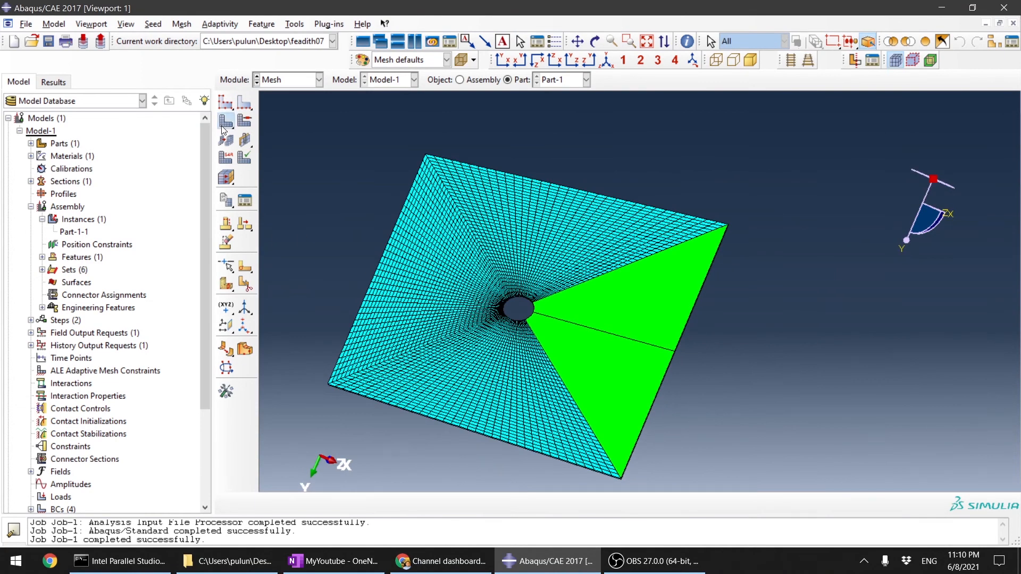
pyautogui.click(337, 503)
pyautogui.scroll(5, 555, 331)
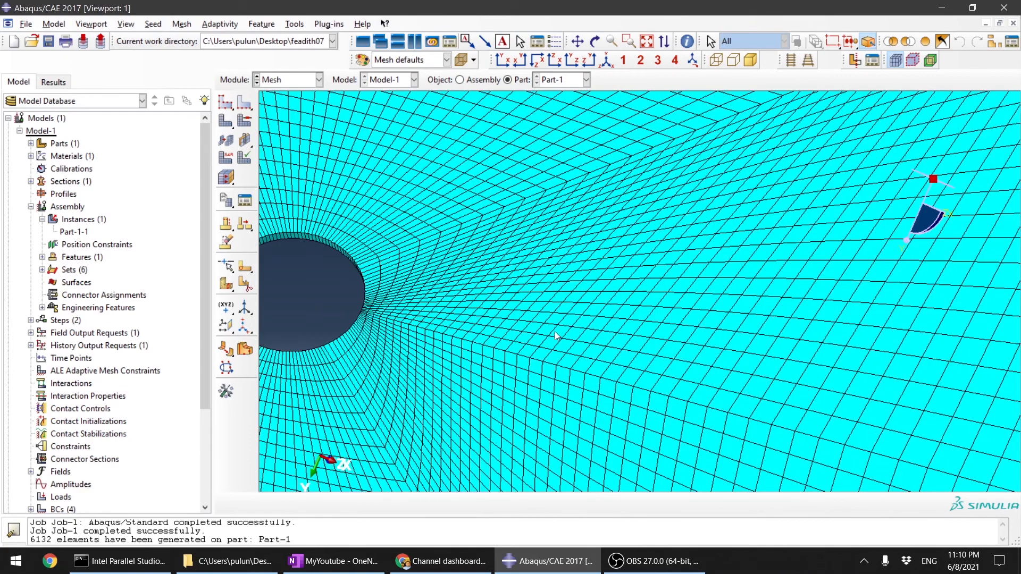
# Step: Resubmit Job-1 for analysis in the Job module, overwriting its existing job files
pyautogui.click(289, 81)
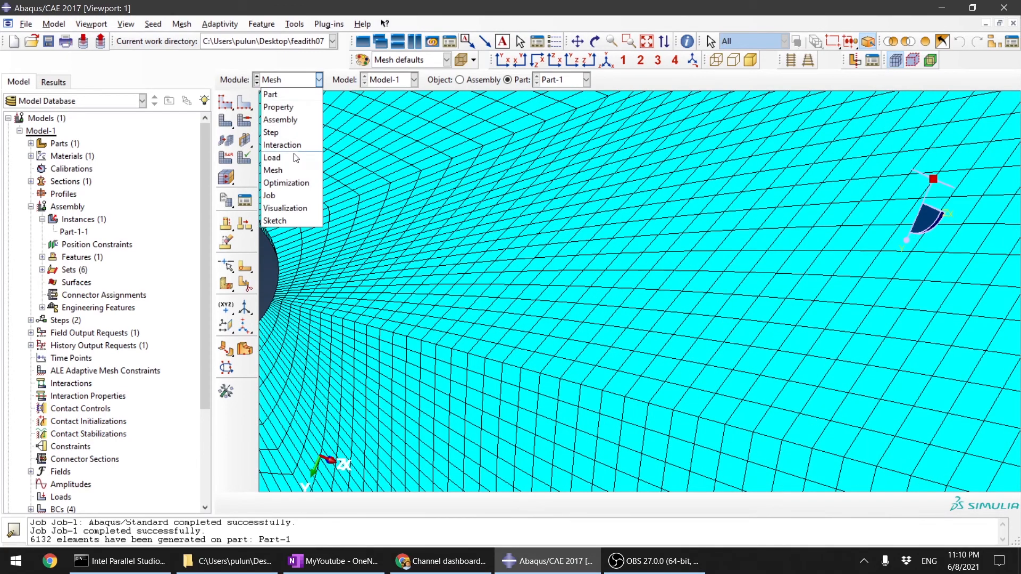
pyautogui.click(292, 197)
pyautogui.click(404, 309)
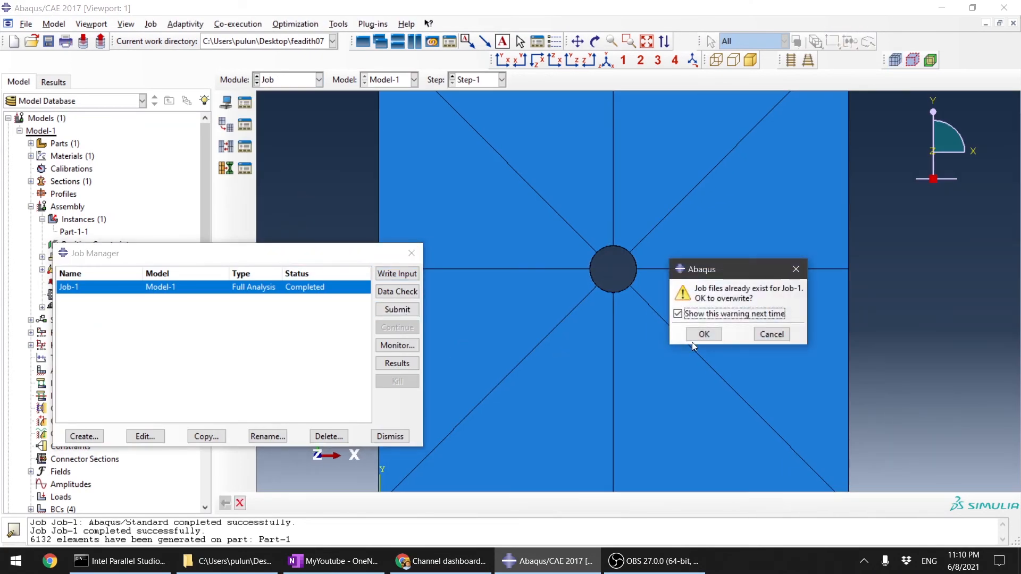
pyautogui.click(705, 333)
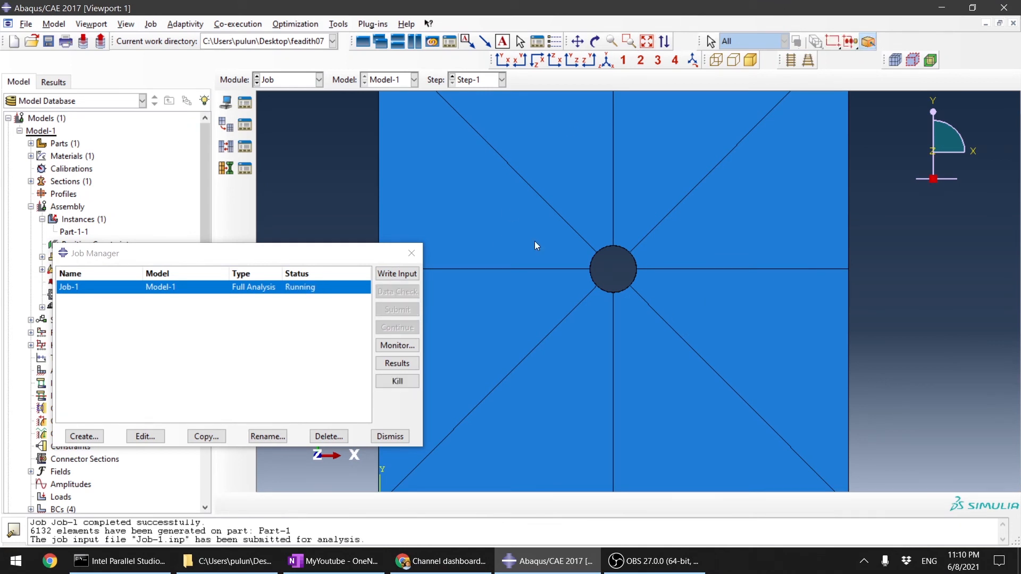
# Step: Read the distorted-element warning in the Job-1 monitor and close the monitor
pyautogui.scroll(3, 628, 283)
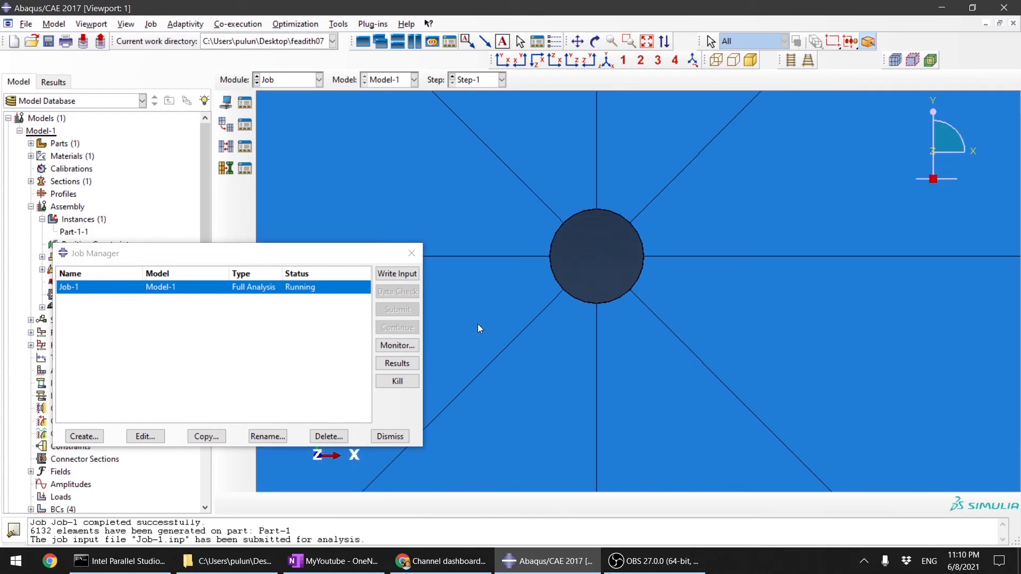
pyautogui.click(397, 345)
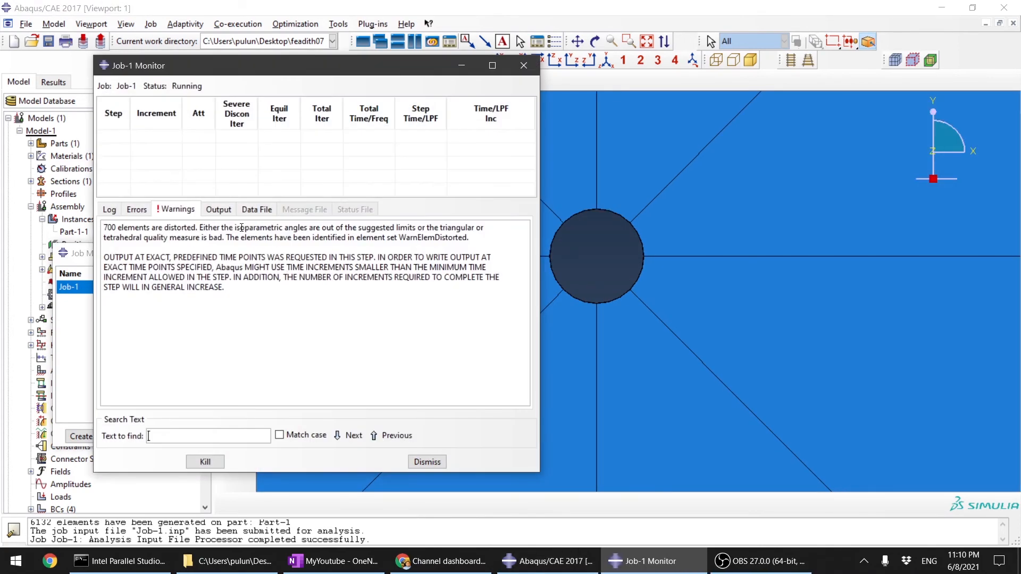
pyautogui.moveTo(104, 227); pyautogui.dragTo(245, 228)
pyautogui.click(327, 277)
pyautogui.click(427, 462)
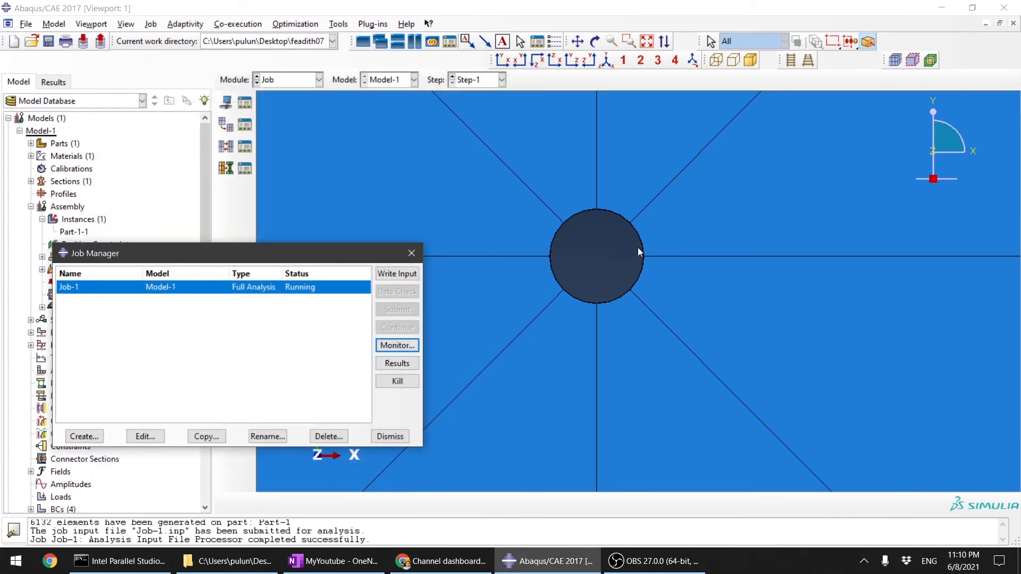
# Step: Open the Job-1 results and plot the Mises stress contours on the deformed plate
pyautogui.click(407, 366)
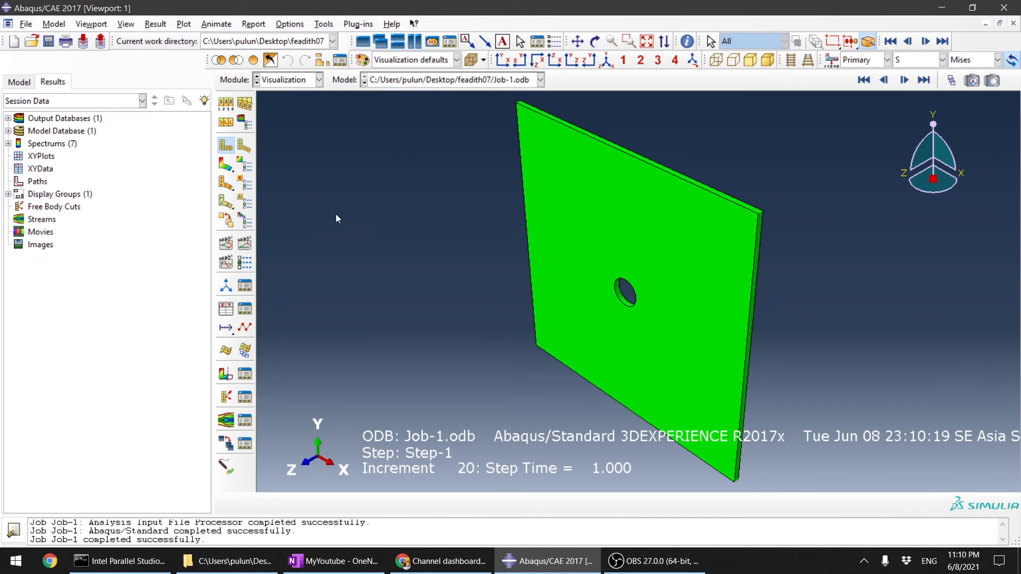
pyautogui.click(235, 169)
pyautogui.keyDown('ctrl'); pyautogui.keyDown('alt'); pyautogui.moveTo(612, 296); pyautogui.dragTo(679, 302); pyautogui.keyUp('alt'); pyautogui.keyUp('ctrl')
pyautogui.scroll(-12, 679, 302)
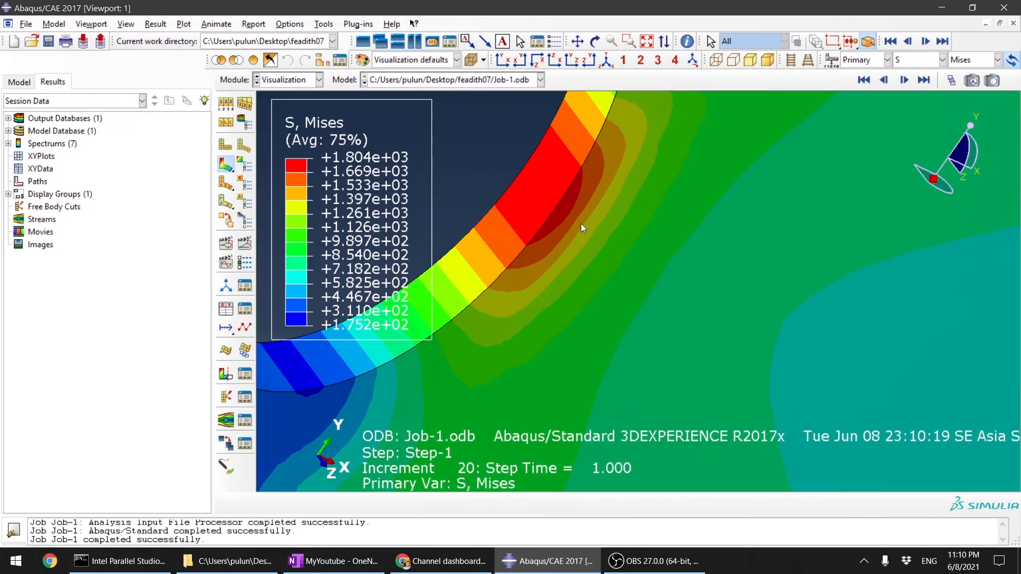
# Step: Examine the Mises stress distribution around the hole, including in the front XY view of the plate
pyautogui.scroll(6, 550, 202)
pyautogui.keyDown('ctrl'); pyautogui.keyDown('alt'); pyautogui.moveTo(522, 308); pyautogui.dragTo(652, 295); pyautogui.keyUp('alt'); pyautogui.keyUp('ctrl')
pyautogui.scroll(6, 741, 342)
pyautogui.scroll(-6, 640, 272)
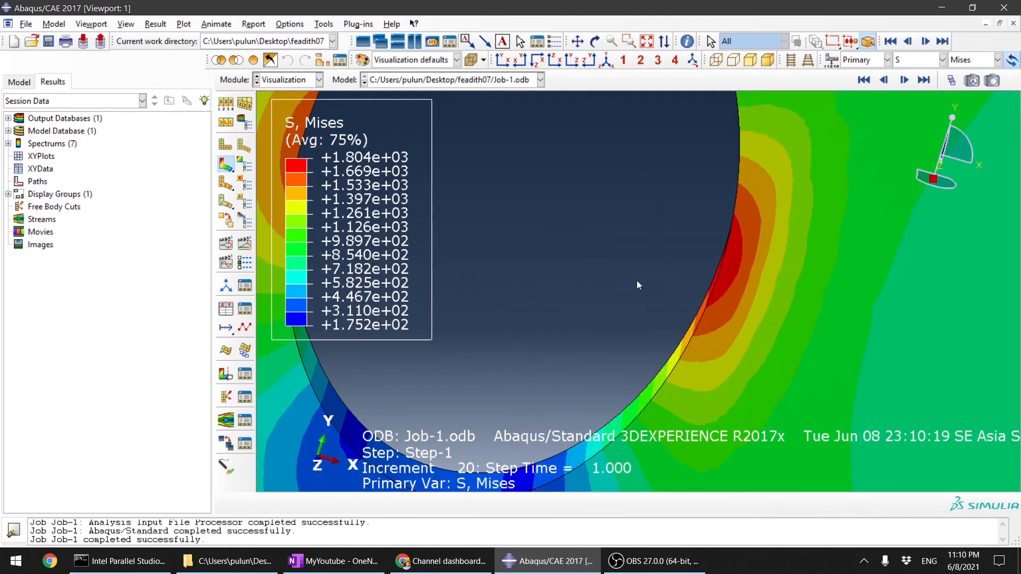
pyautogui.scroll(4, 636, 280)
pyautogui.click(503, 60)
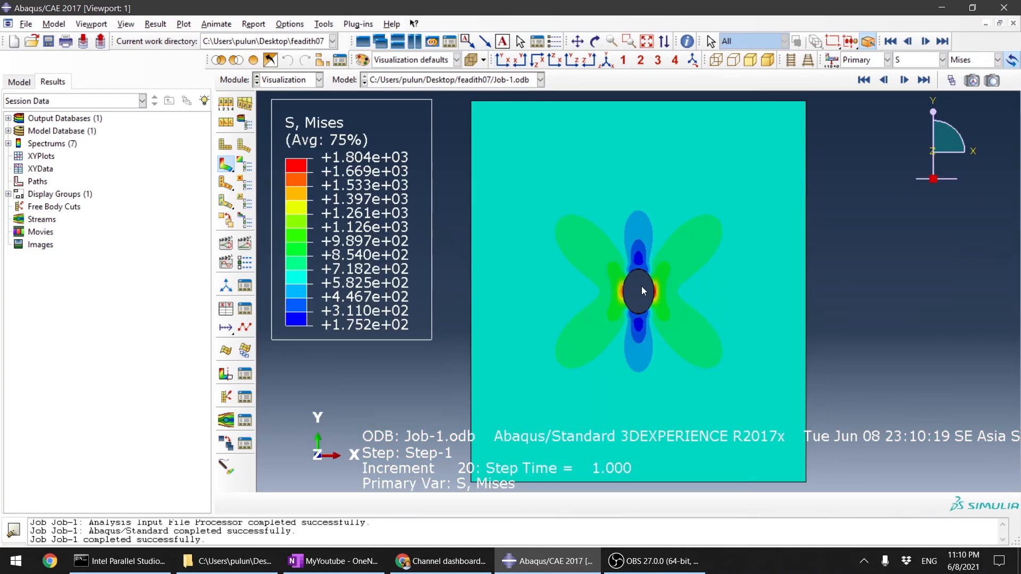
pyautogui.scroll(-6, 642, 287)
pyautogui.scroll(-3, 569, 279)
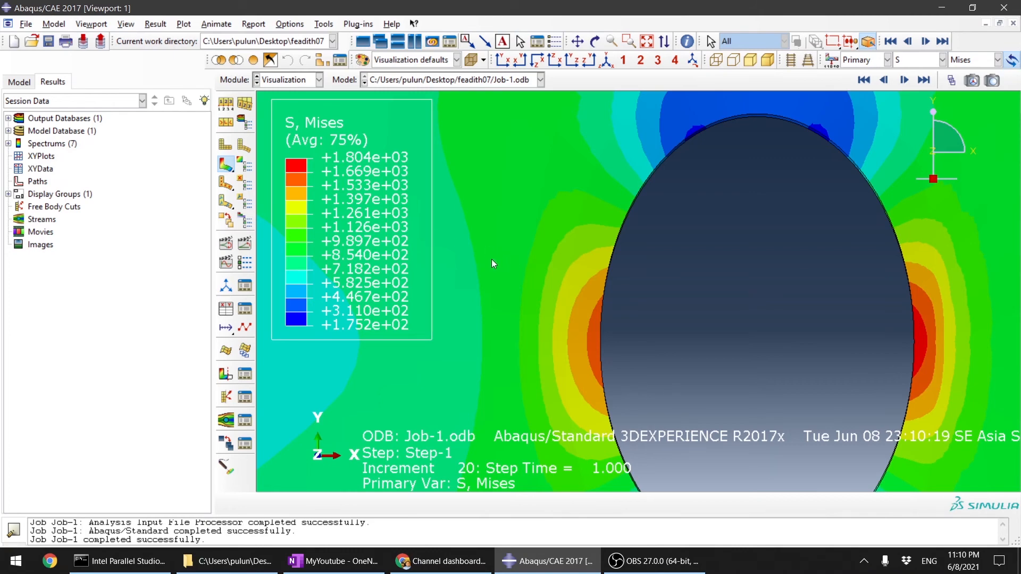
pyautogui.scroll(4, 505, 262)
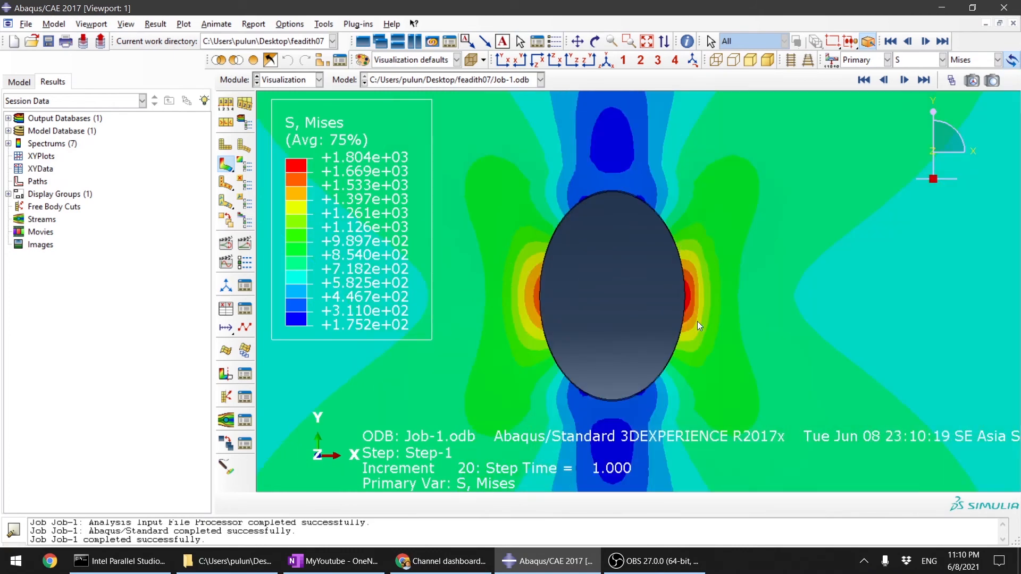
# Step: Set the visible edges to Exterior edges in the common plot options to show the mesh on the contour plot
pyautogui.click(225, 103)
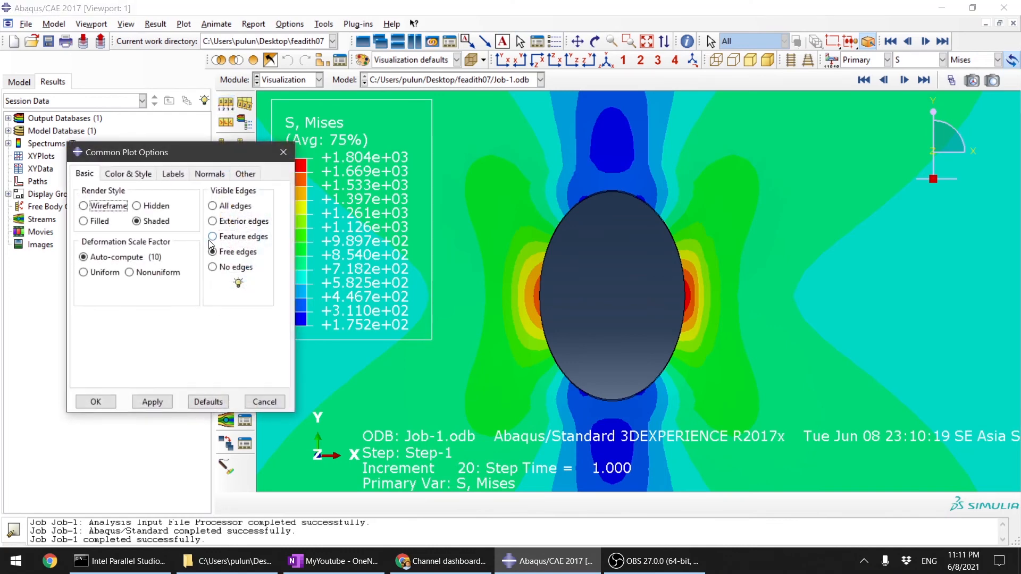
pyautogui.click(283, 152)
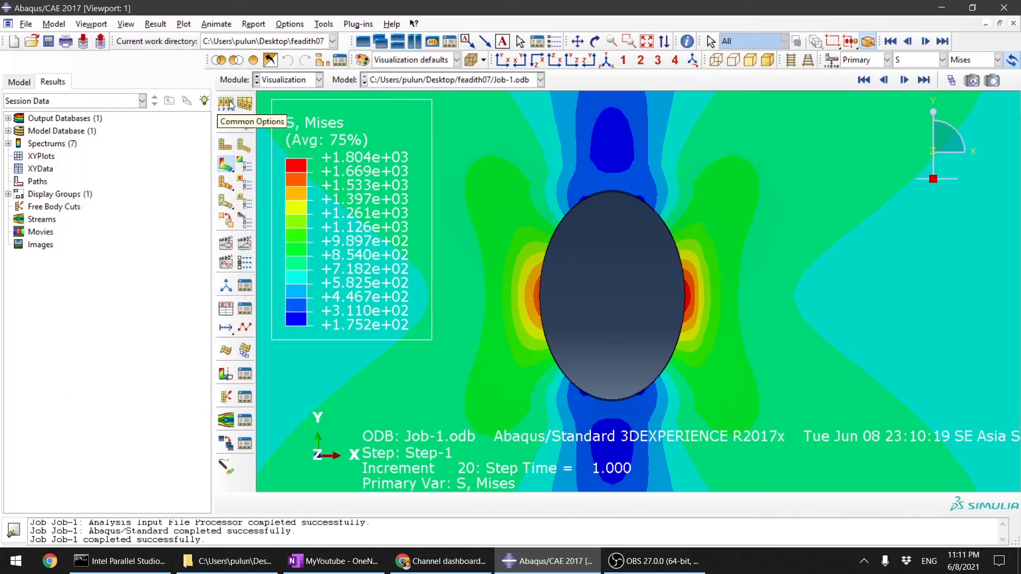
pyautogui.click(227, 103)
pyautogui.click(213, 222)
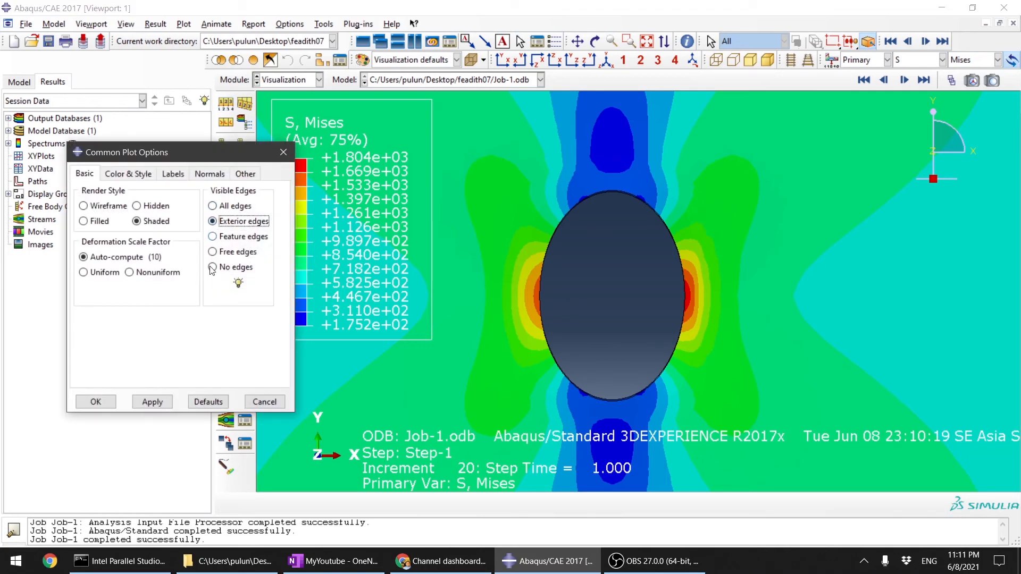
pyautogui.click(153, 403)
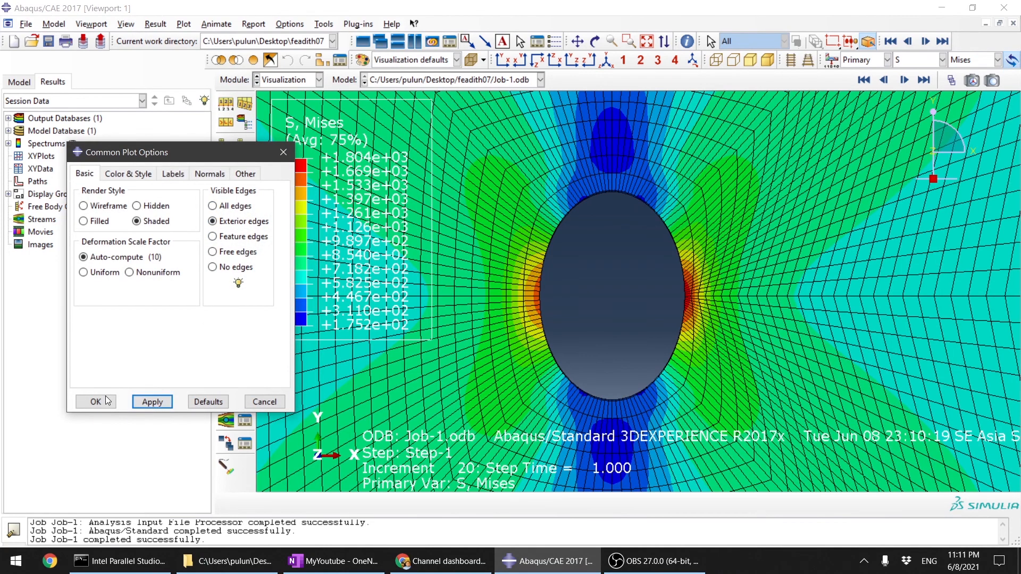
pyautogui.click(96, 401)
# Step: Examine the stress concentrations and element sizes on both sides of the hole and along its inner wall
pyautogui.scroll(2, 716, 268)
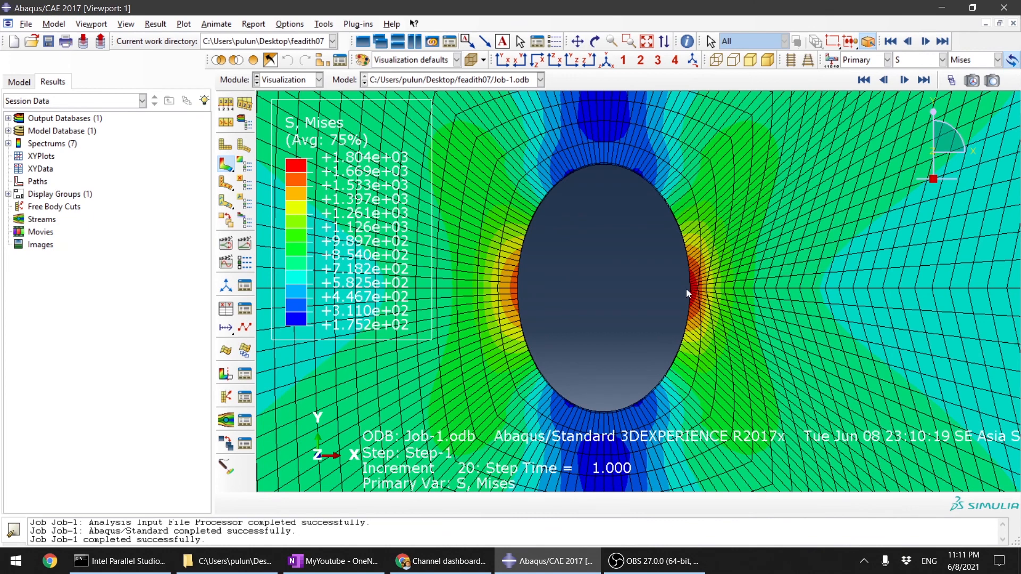
pyautogui.scroll(2, 686, 289)
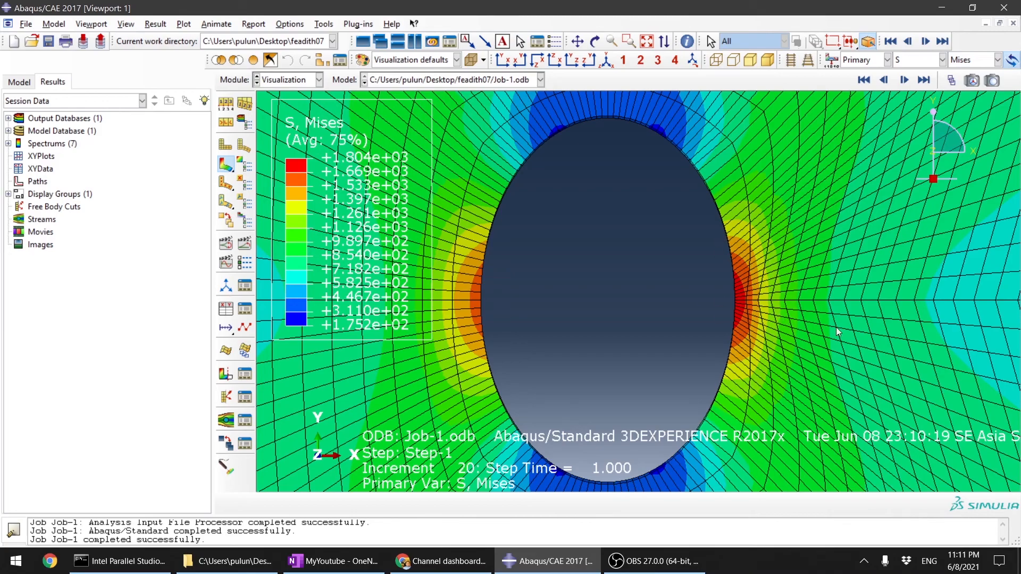
pyautogui.scroll(-3, 728, 342)
pyautogui.scroll(5, 697, 359)
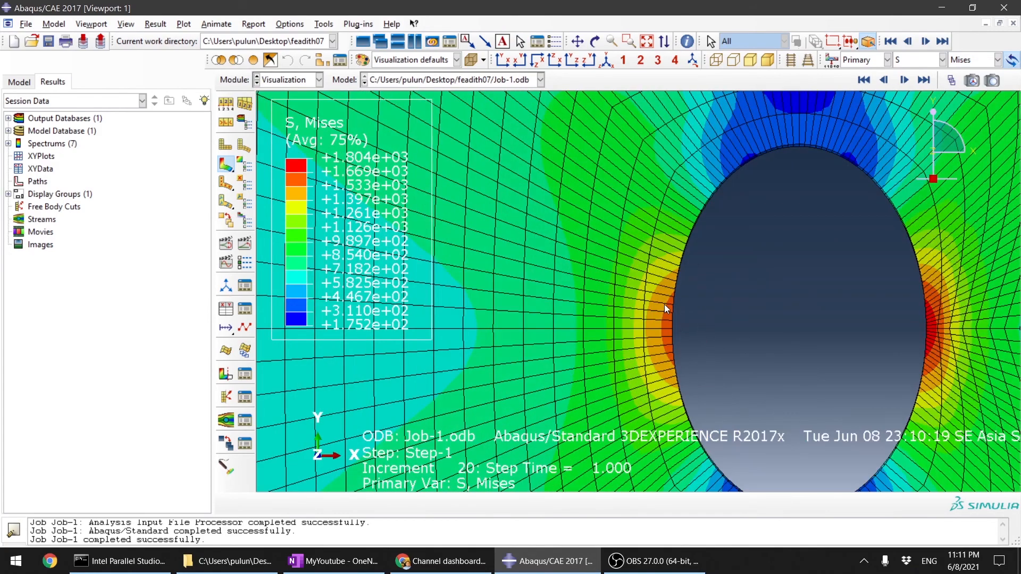
pyautogui.scroll(-3, 584, 308)
pyautogui.keyDown('ctrl'); pyautogui.keyDown('alt'); pyautogui.moveTo(676, 338); pyautogui.dragTo(737, 323); pyautogui.keyUp('alt'); pyautogui.keyUp('ctrl')
pyautogui.scroll(9, 723, 267)
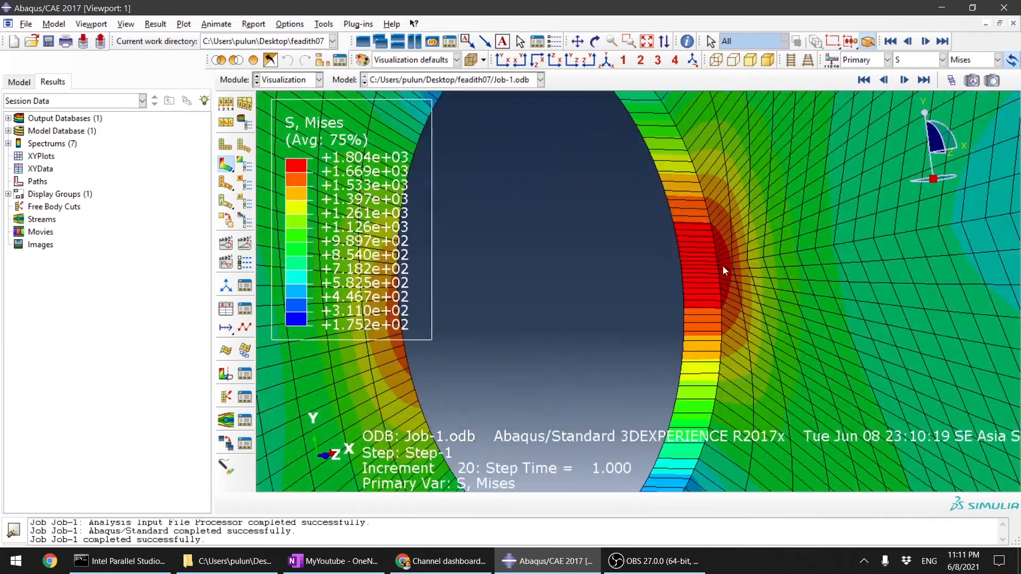
pyautogui.scroll(-5, 715, 257)
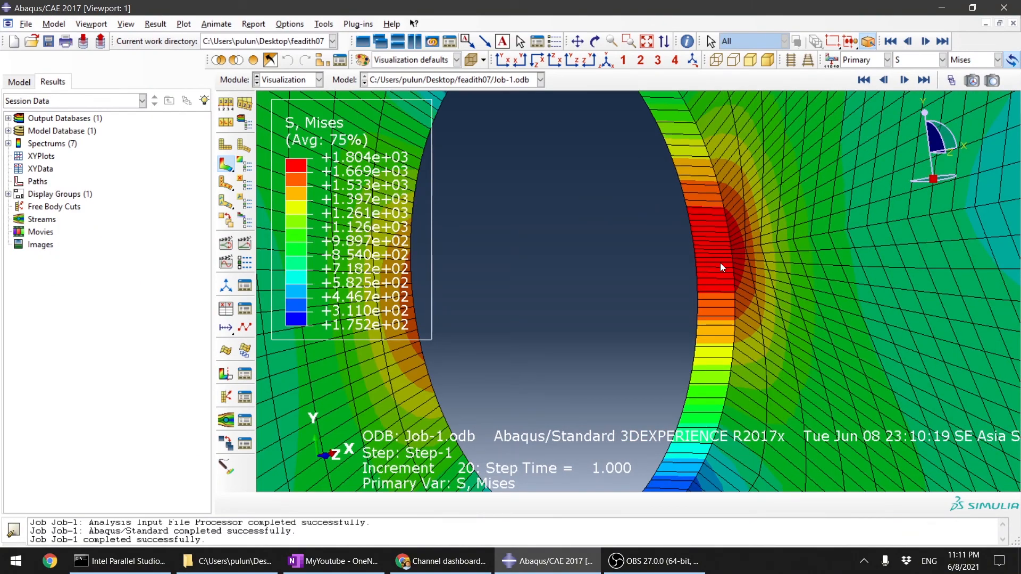
pyautogui.scroll(-5, 720, 263)
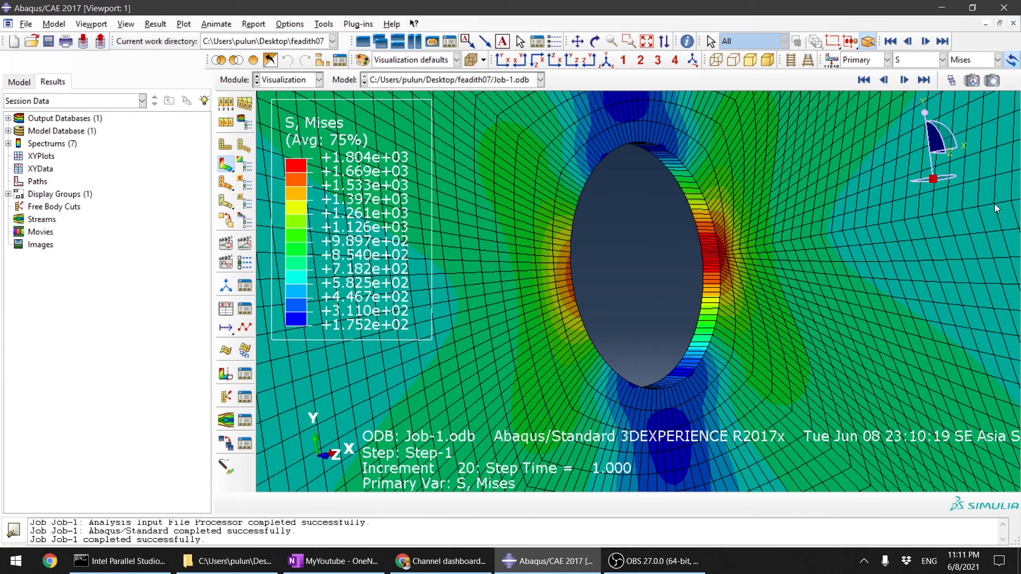
# Step: Inspect the opposite wall of the hole and the mesh and stress pattern across the whole plate
pyautogui.keyDown('ctrl'); pyautogui.keyDown('alt'); pyautogui.moveTo(701, 262); pyautogui.dragTo(837, 272); pyautogui.keyUp('alt'); pyautogui.keyUp('ctrl')
pyautogui.keyDown('ctrl'); pyautogui.keyDown('alt'); pyautogui.moveTo(593, 302); pyautogui.dragTo(466, 258); pyautogui.keyUp('alt'); pyautogui.keyUp('ctrl')
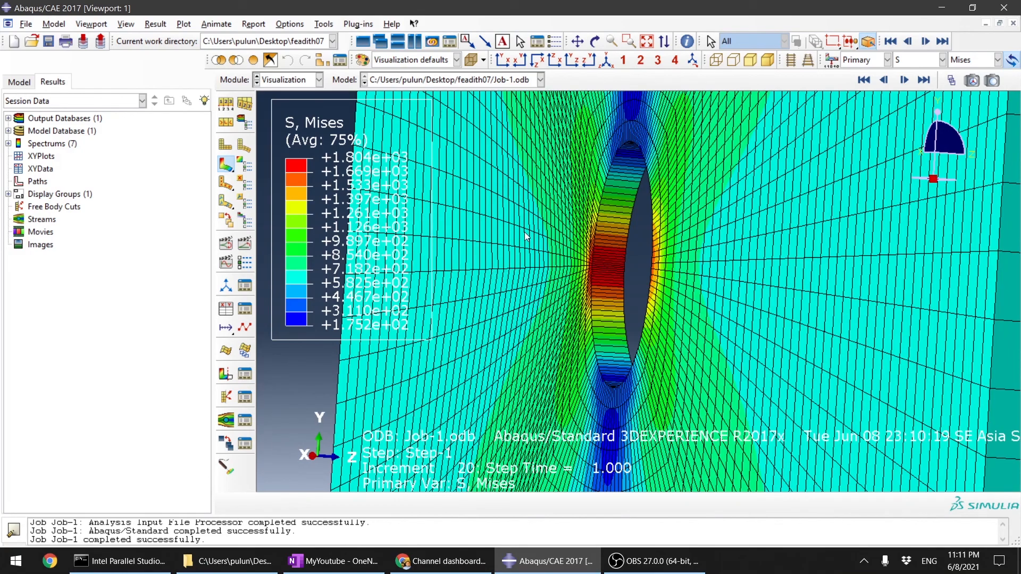
pyautogui.scroll(5, 578, 294)
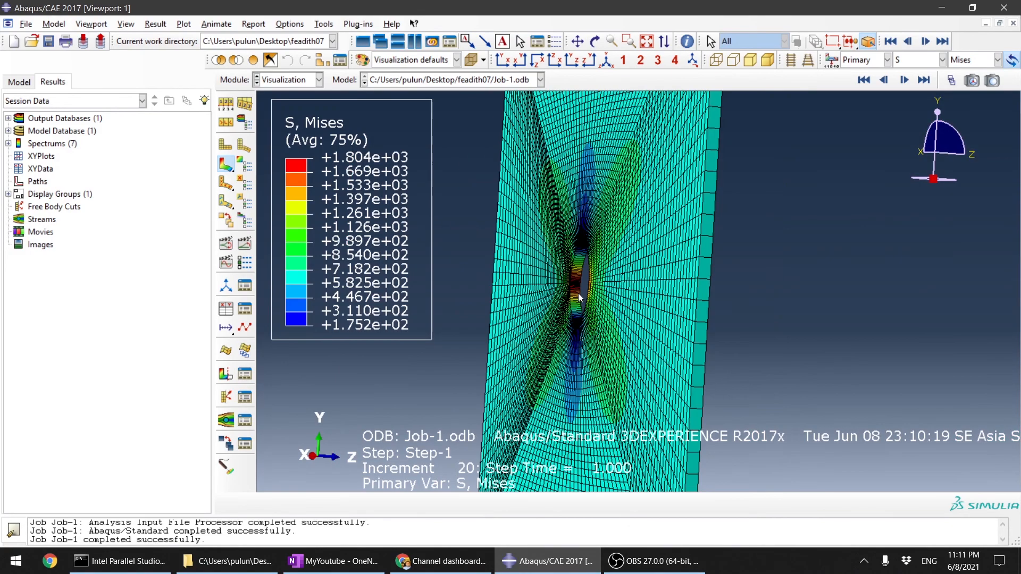
pyautogui.keyDown('ctrl'); pyautogui.keyDown('alt'); pyautogui.moveTo(679, 339); pyautogui.dragTo(561, 272); pyautogui.keyUp('alt'); pyautogui.keyUp('ctrl')
pyautogui.scroll(7, 661, 223)
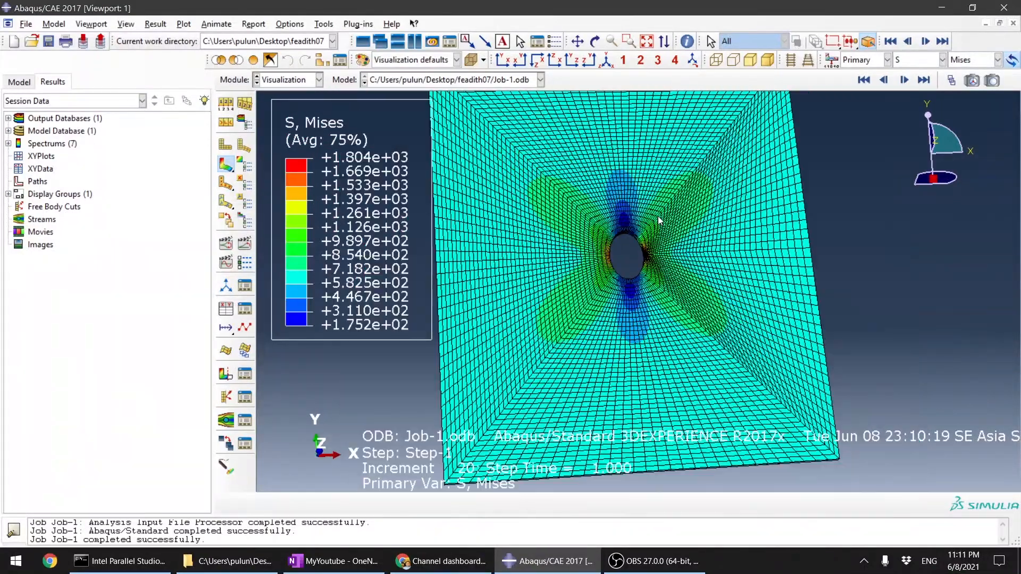
pyautogui.scroll(-4, 681, 256)
pyautogui.scroll(2, 686, 261)
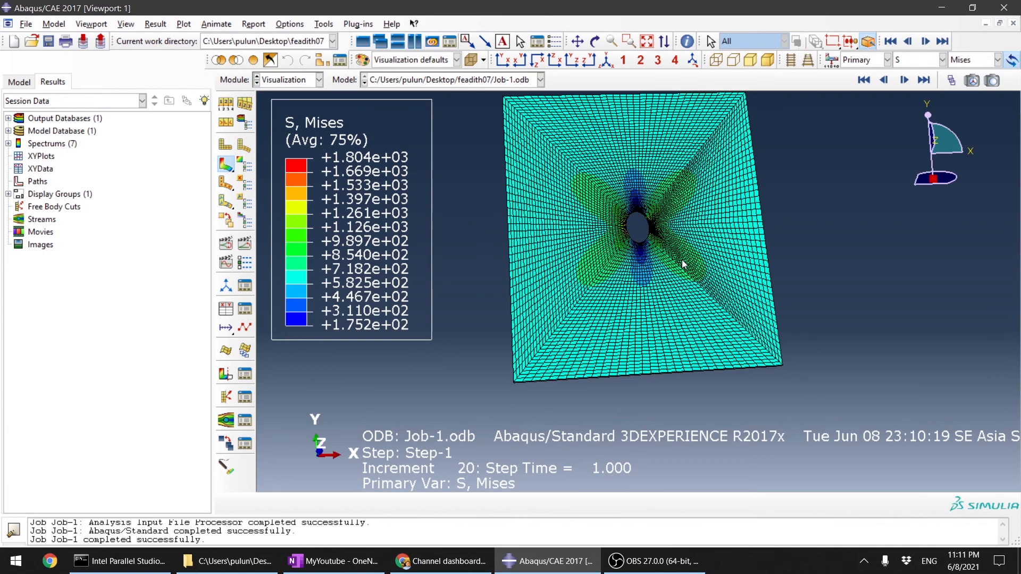
pyautogui.scroll(1, 633, 255)
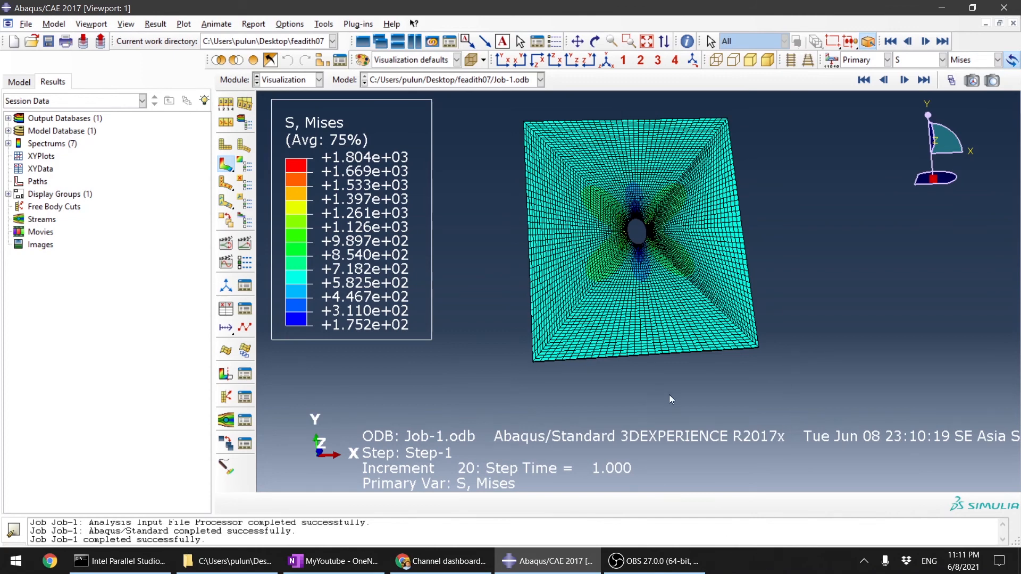
# Step: Begin creating XY data from the ODB field output and set the output variable position to Unique Nodal
pyautogui.click(229, 312)
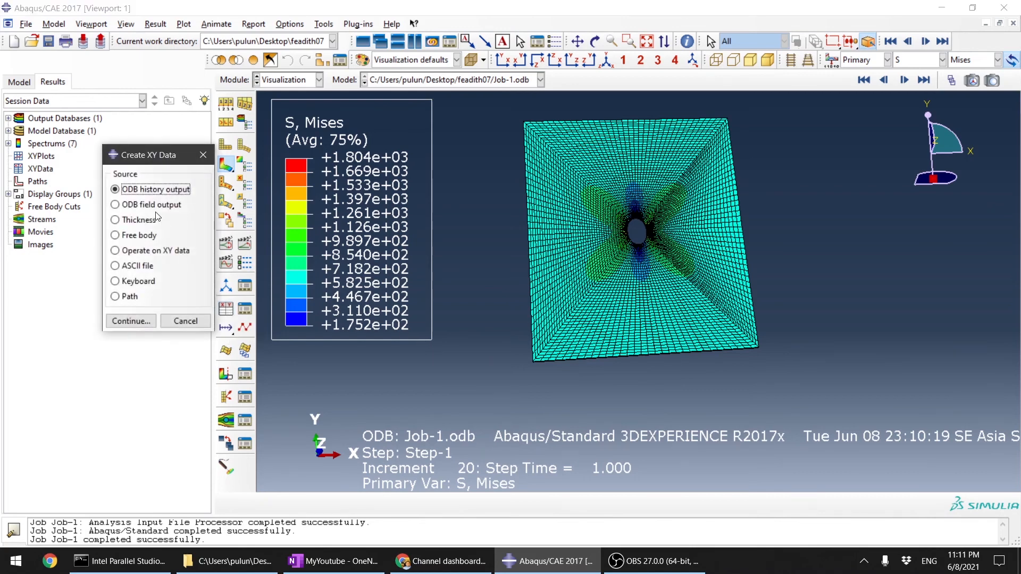
pyautogui.click(116, 205)
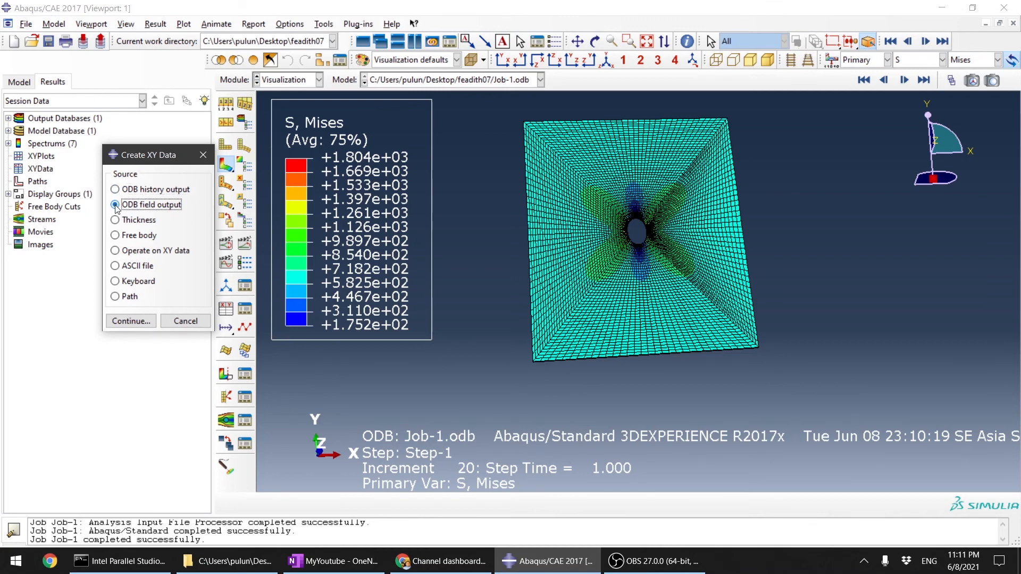
pyautogui.click(132, 321)
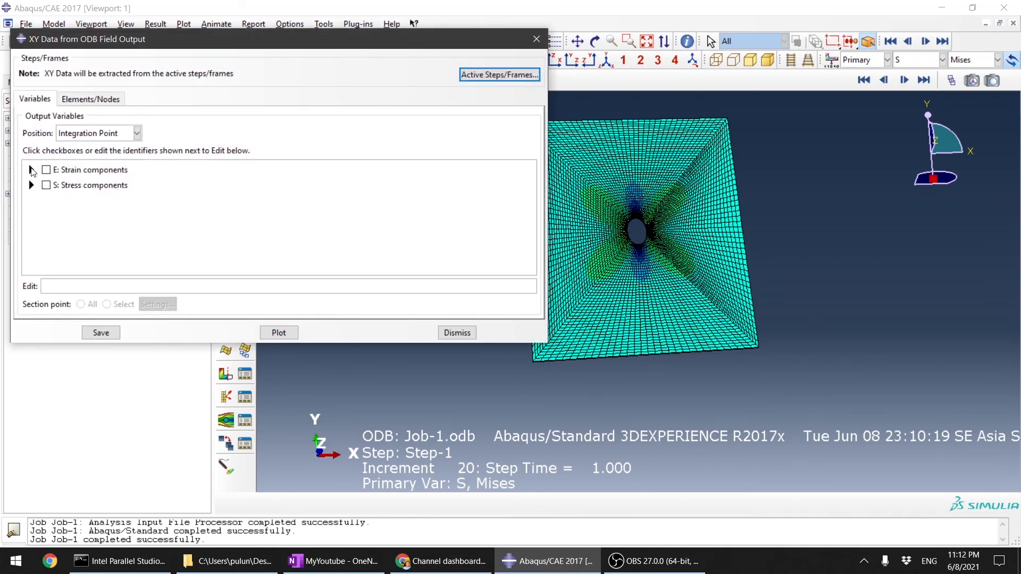
pyautogui.keyDown('ctrl'); pyautogui.keyDown('alt'); pyautogui.moveTo(675, 371); pyautogui.dragTo(643, 336); pyautogui.keyUp('alt'); pyautogui.keyUp('ctrl')
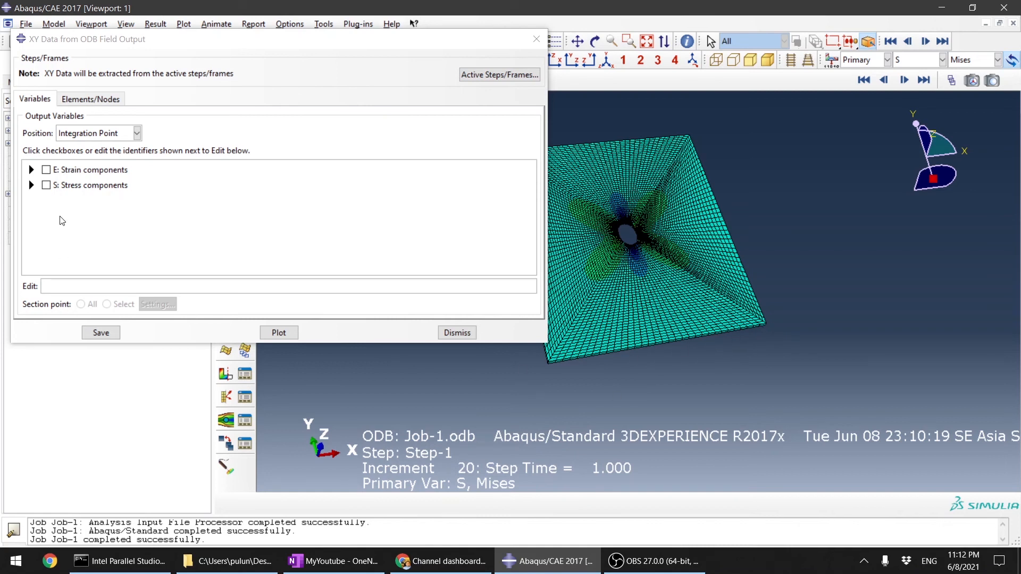
pyautogui.click(96, 133)
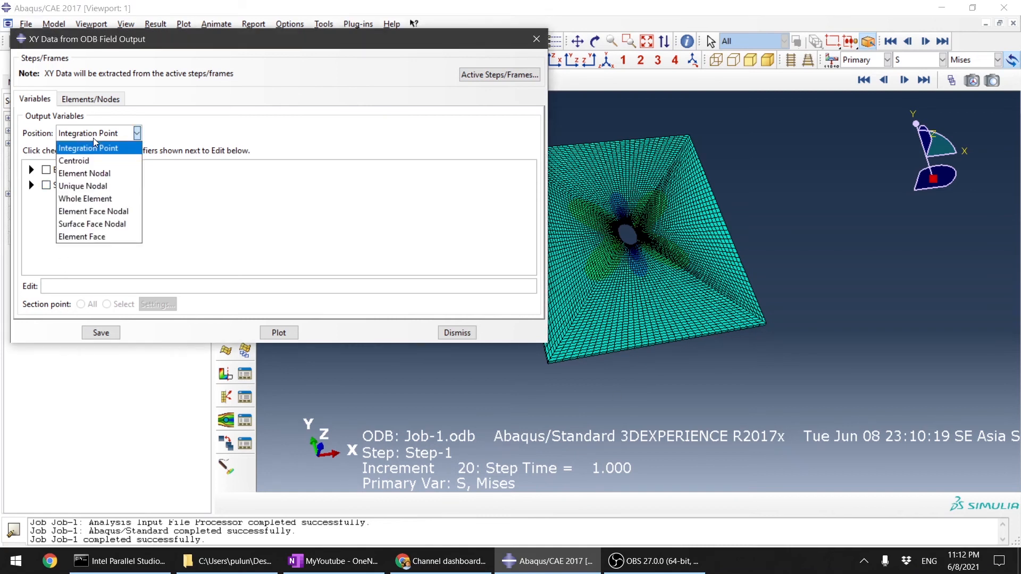
pyautogui.click(89, 187)
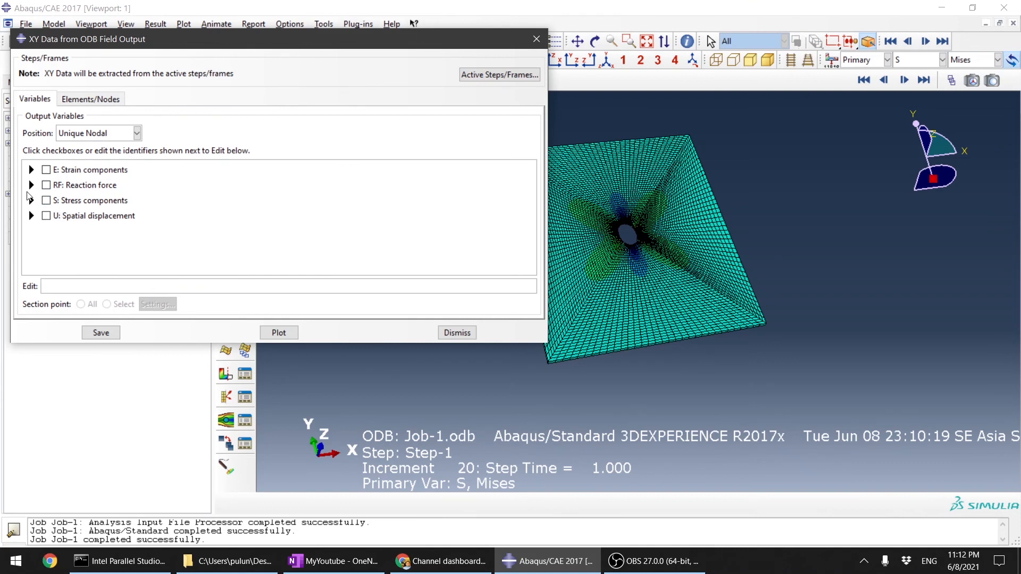
# Step: Choose reaction force component RF2 as the output variable and proceed to its element and node selection
pyautogui.click(32, 187)
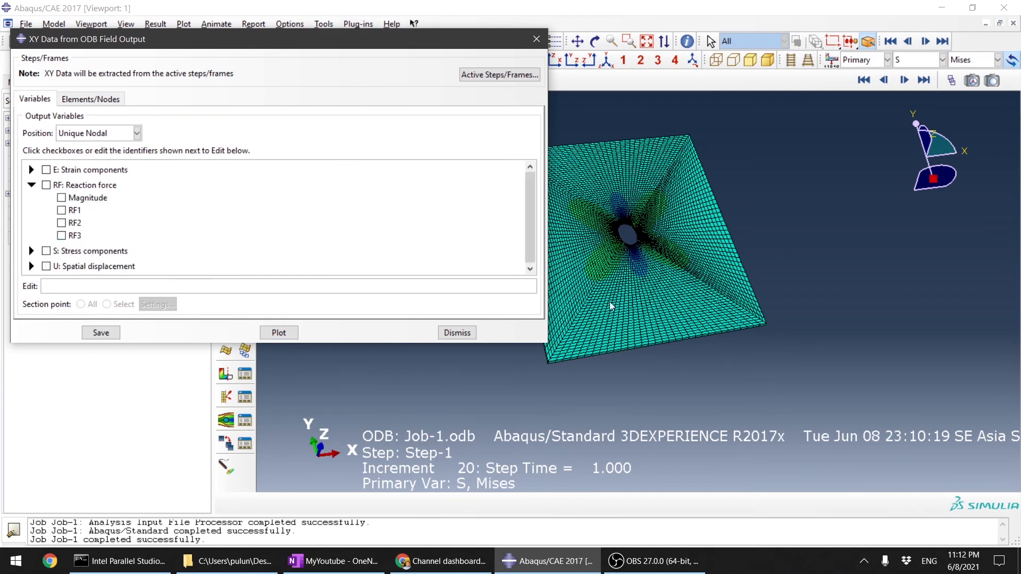
pyautogui.click(61, 223)
pyautogui.click(90, 100)
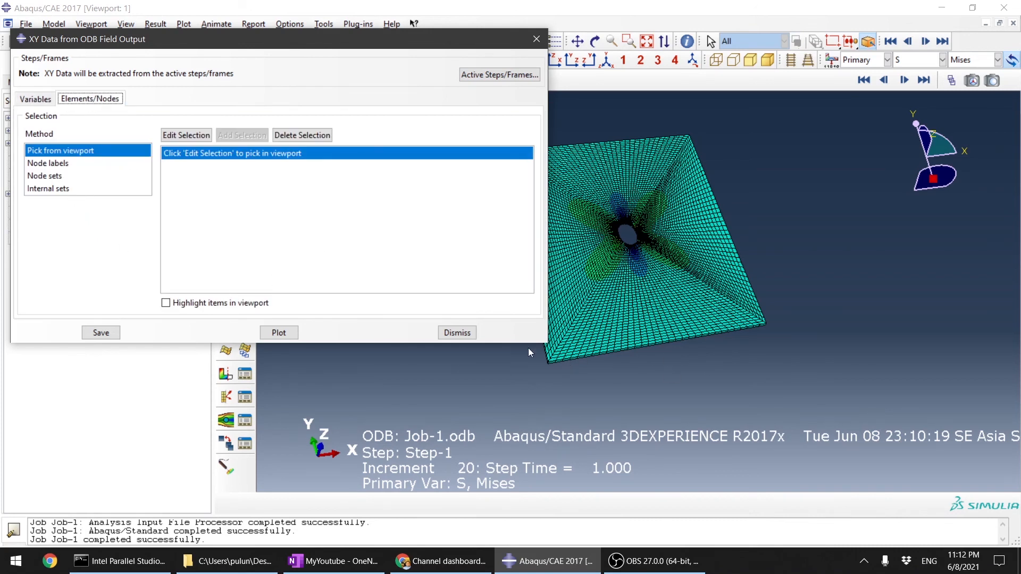
pyautogui.click(186, 135)
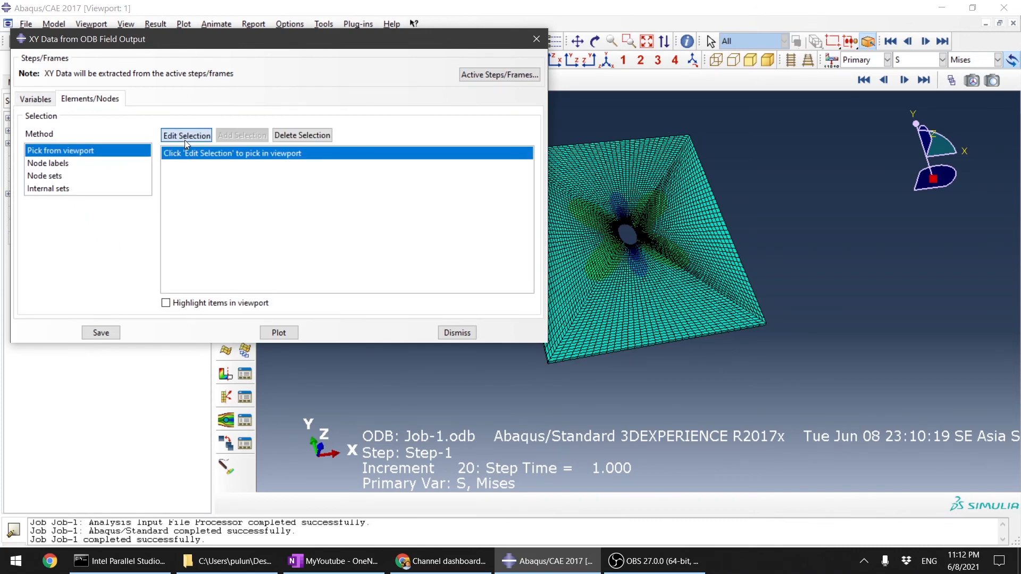
pyautogui.scroll(-3, 548, 362)
pyautogui.scroll(-2, 558, 359)
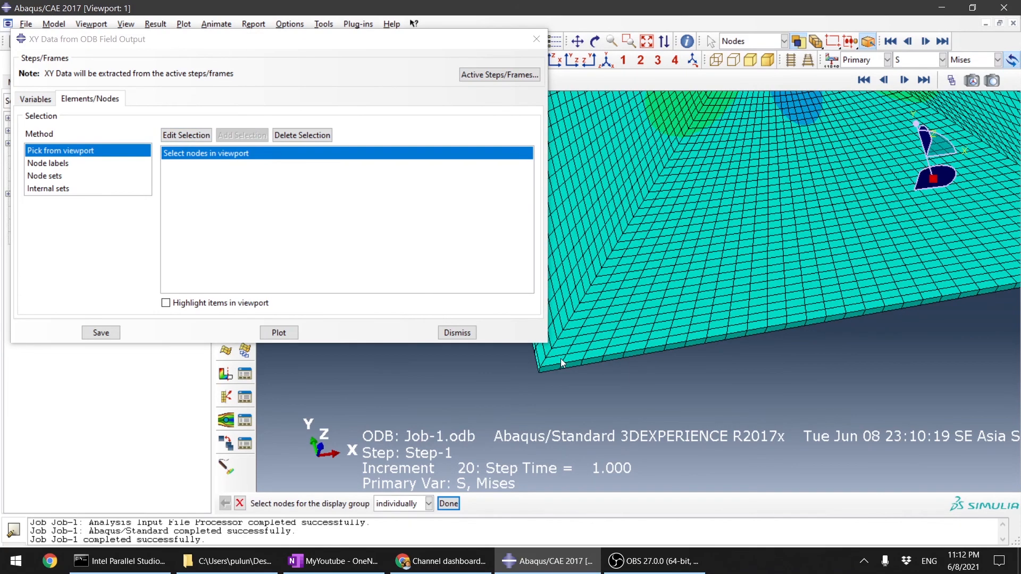
pyautogui.click(197, 137)
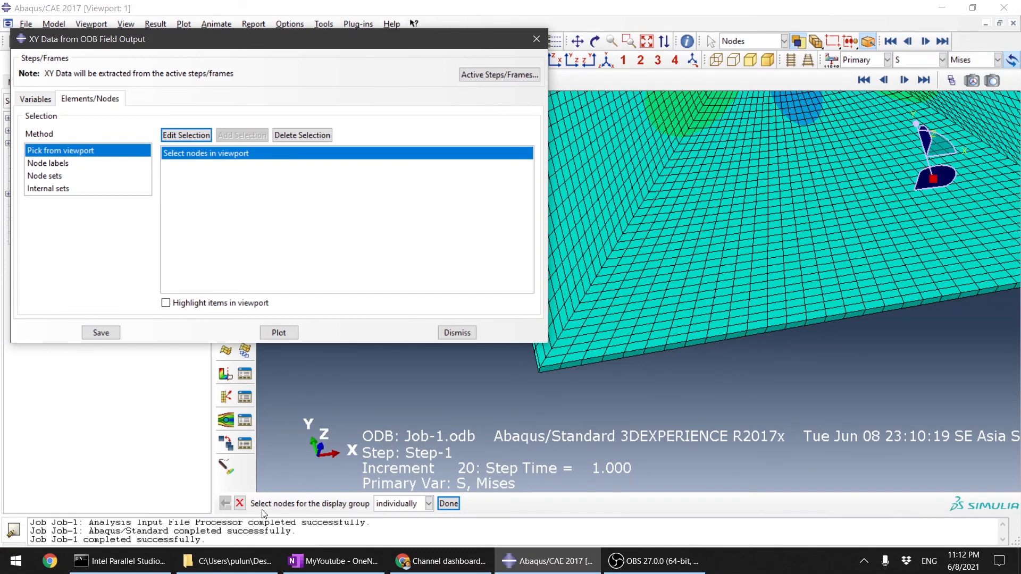
# Step: Set the selection method to Node sets and turn on highlighting of items in the viewport
pyautogui.click(81, 163)
pyautogui.click(47, 176)
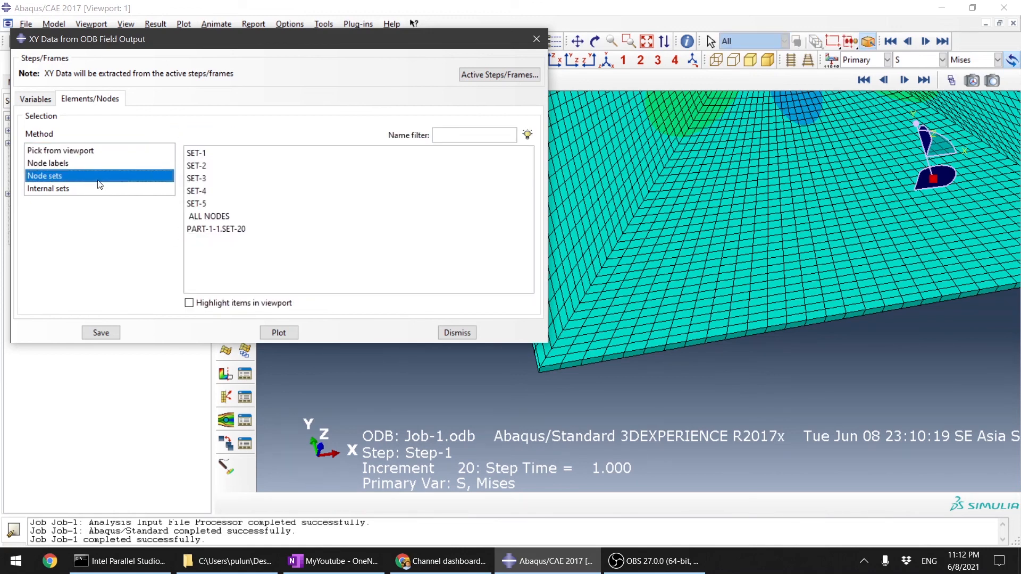
pyautogui.scroll(3, 691, 370)
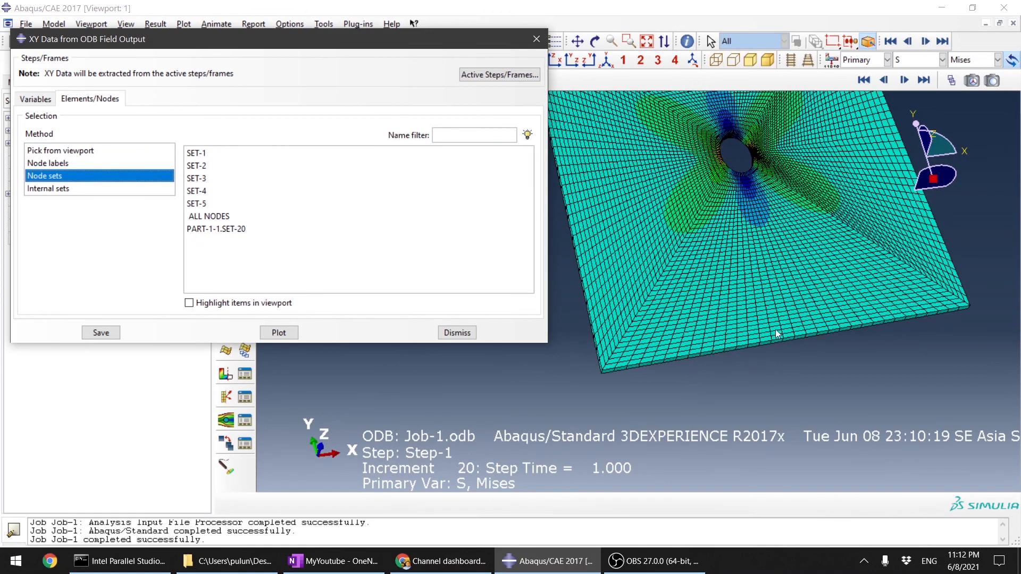
pyautogui.scroll(-2, 776, 330)
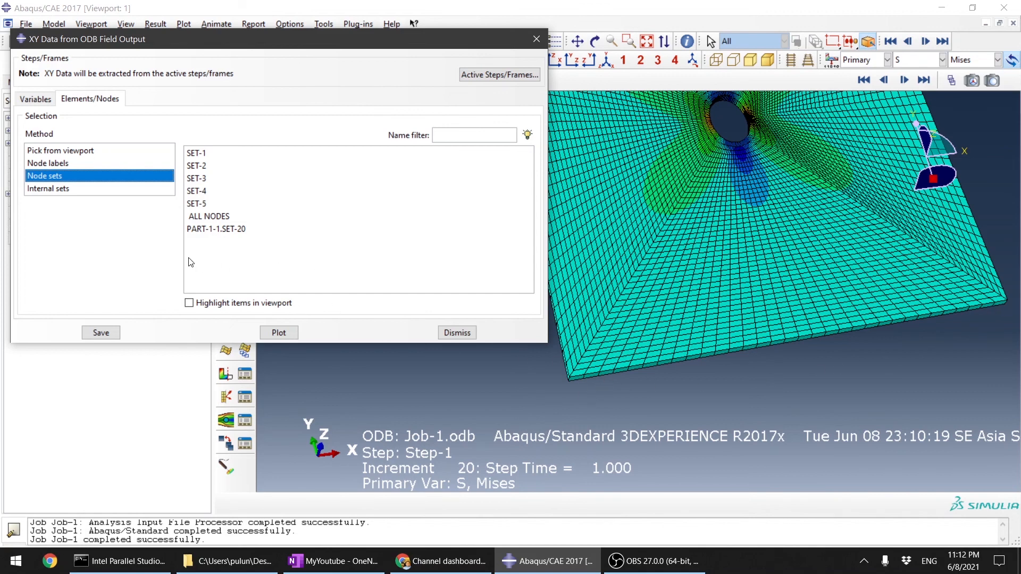
pyautogui.click(210, 304)
# Step: Compare the nodes of SET-1 to SET-4 on the plate and select SET-2 for the extraction
pyautogui.click(207, 154)
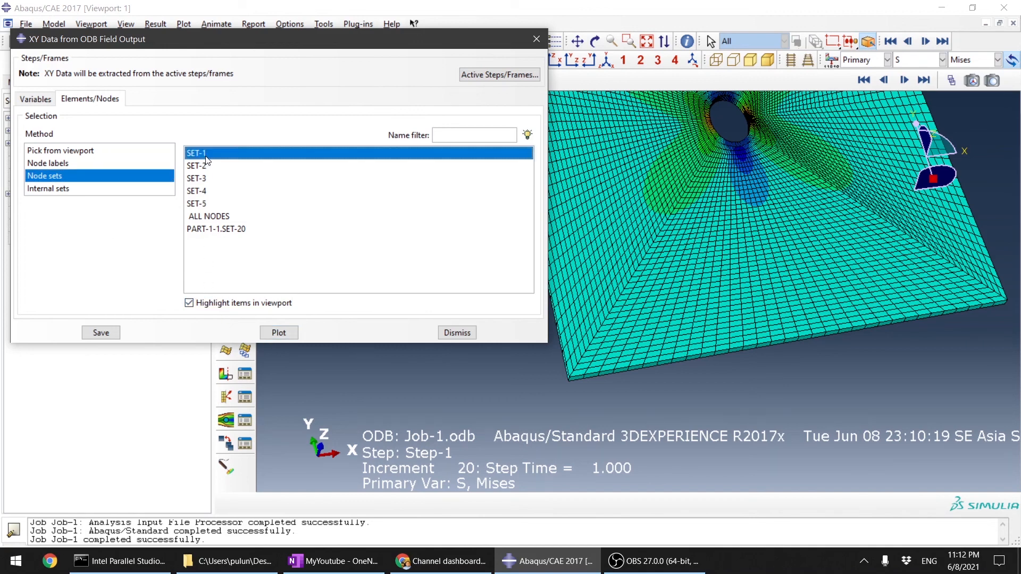
pyautogui.click(206, 166)
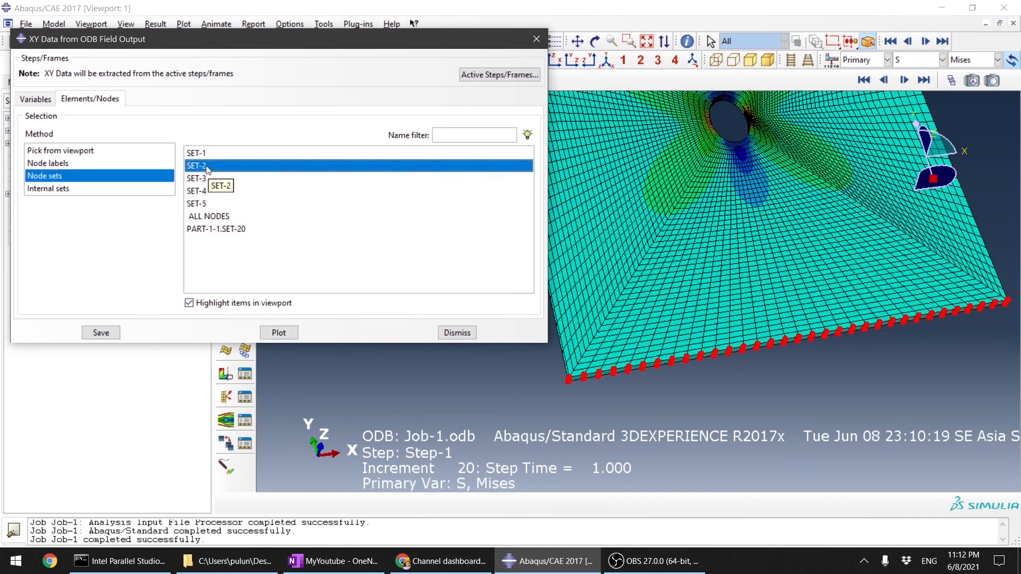
pyautogui.click(207, 179)
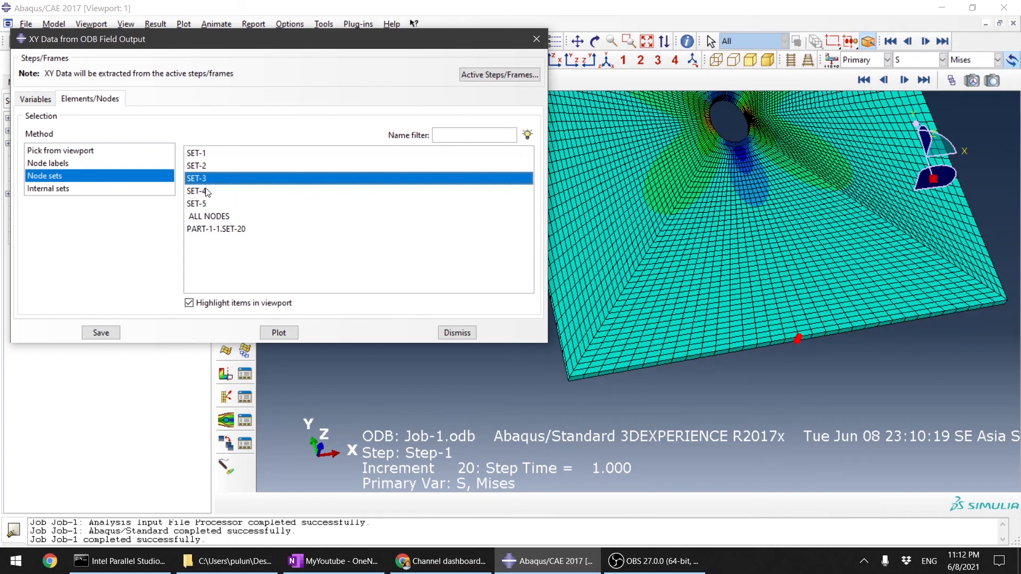
pyautogui.click(284, 193)
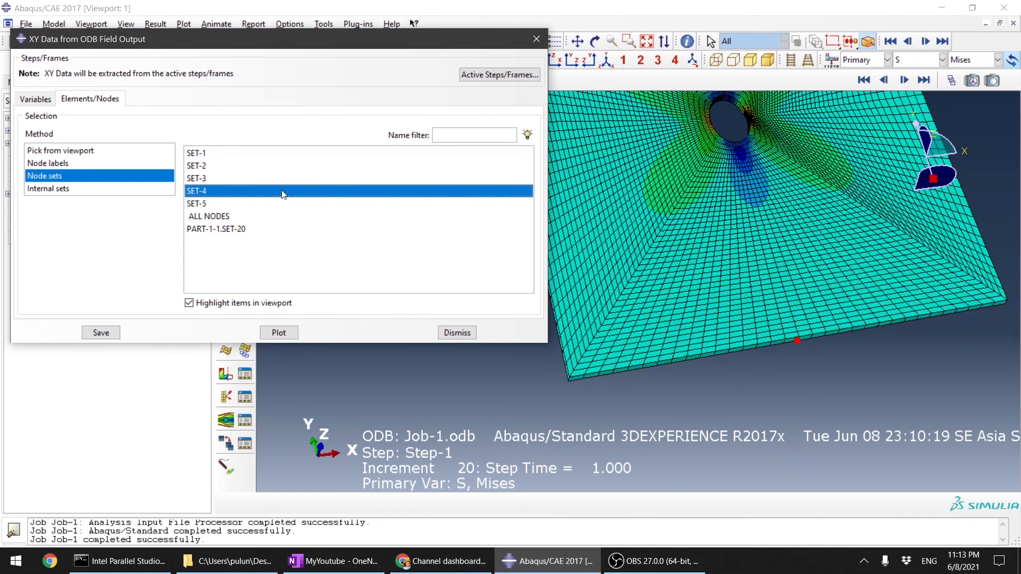
pyautogui.click(238, 166)
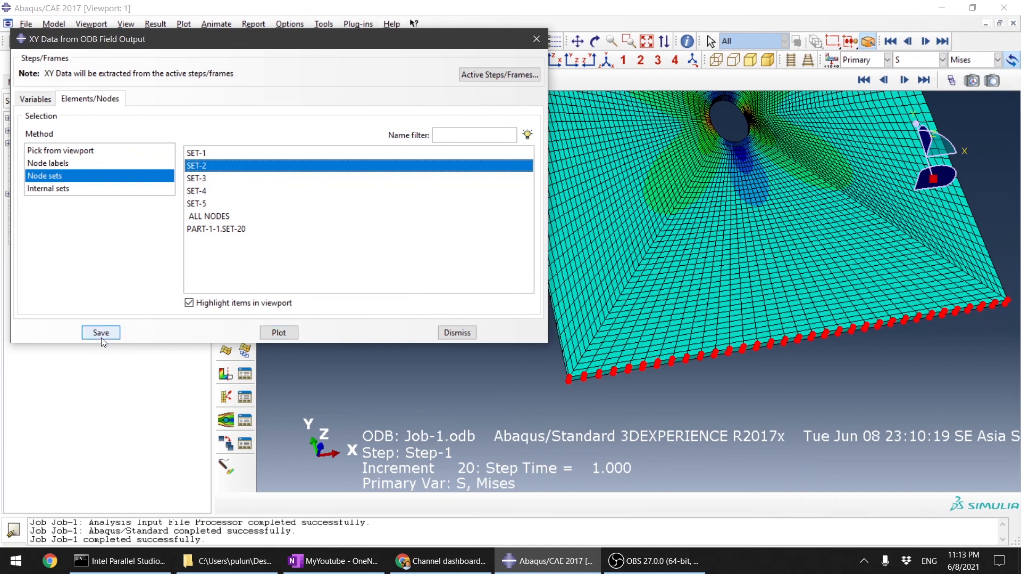
# Step: Open the XY Data Manager, save the RF2 curves of SET-2 as XY data, and arrange both dialogs clear of the plate
pyautogui.moveTo(238, 40); pyautogui.dragTo(627, 86)
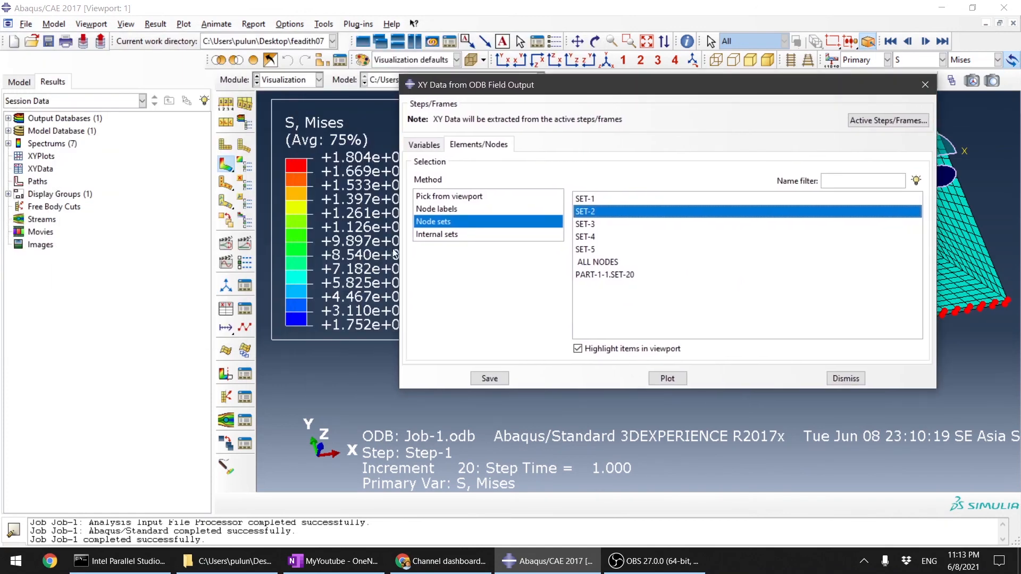
pyautogui.click(245, 309)
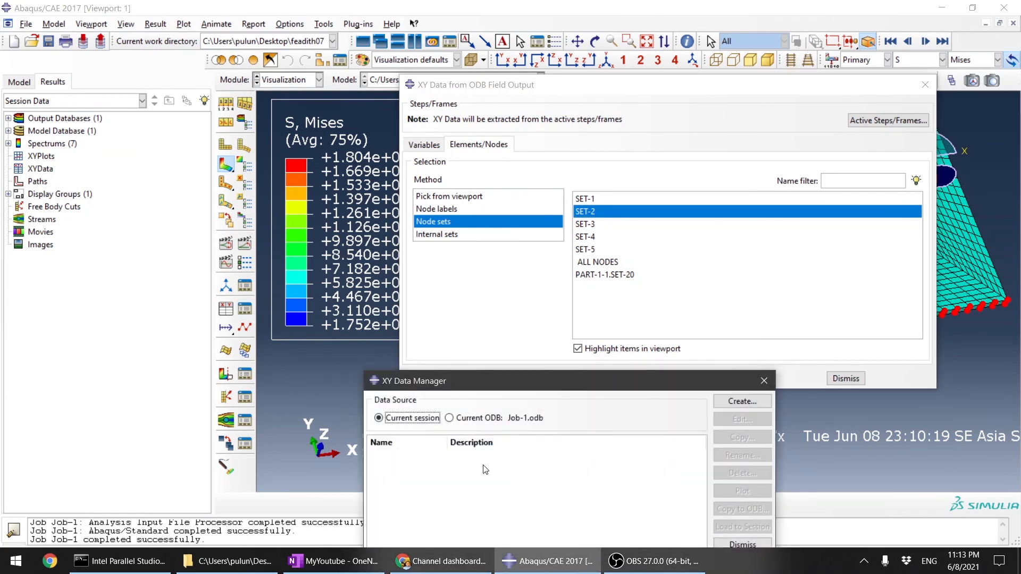
pyautogui.click(508, 302)
pyautogui.click(490, 378)
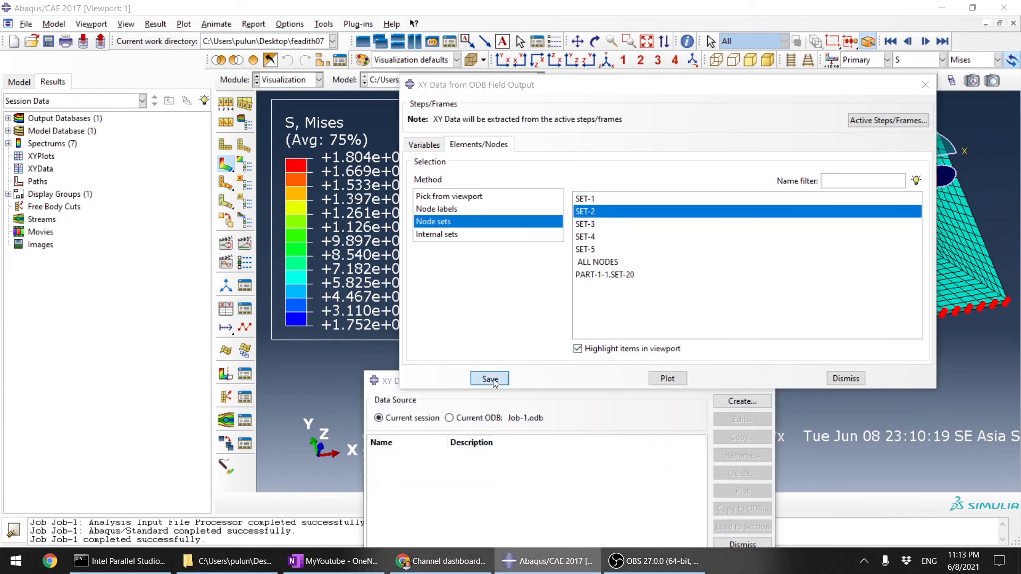
pyautogui.click(629, 269)
pyautogui.click(671, 409)
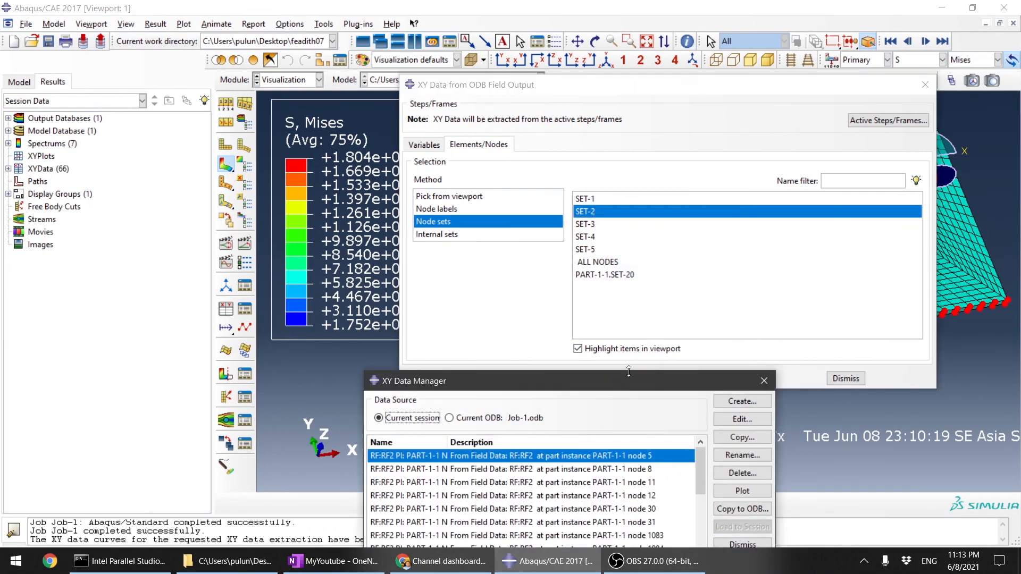
pyautogui.moveTo(638, 381); pyautogui.dragTo(361, 130)
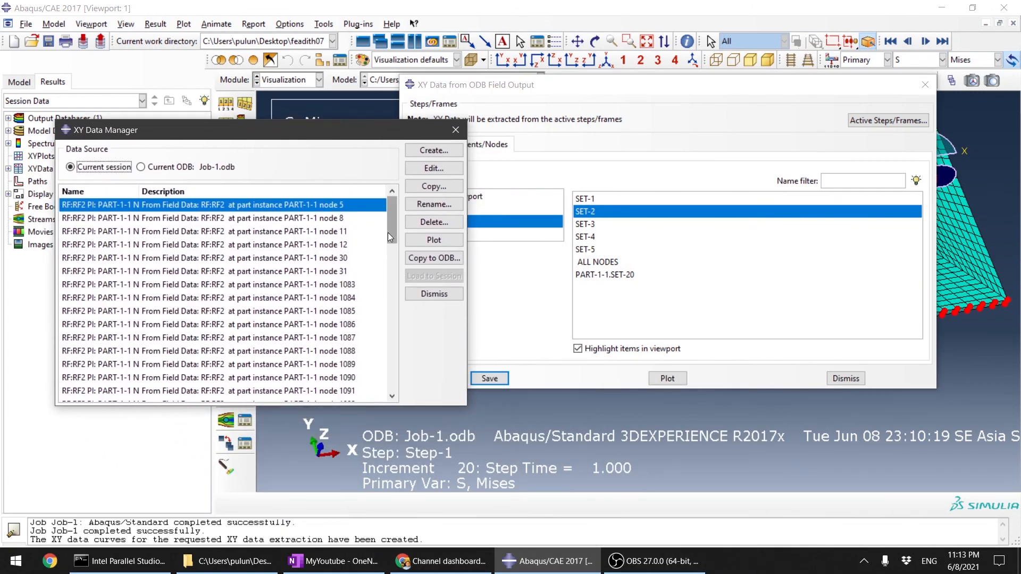
pyautogui.click(985, 340)
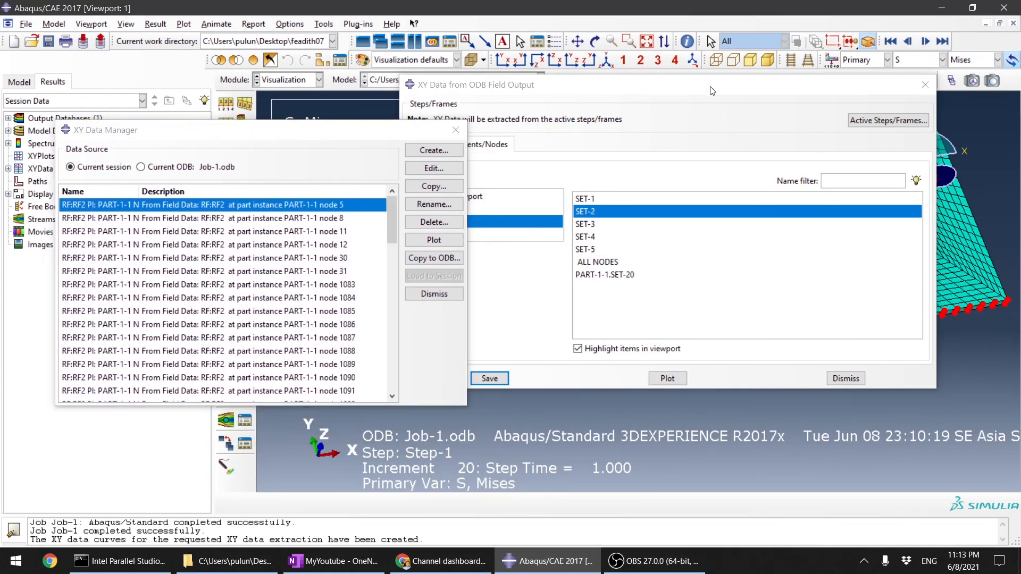
pyautogui.moveTo(712, 90); pyautogui.dragTo(793, 433)
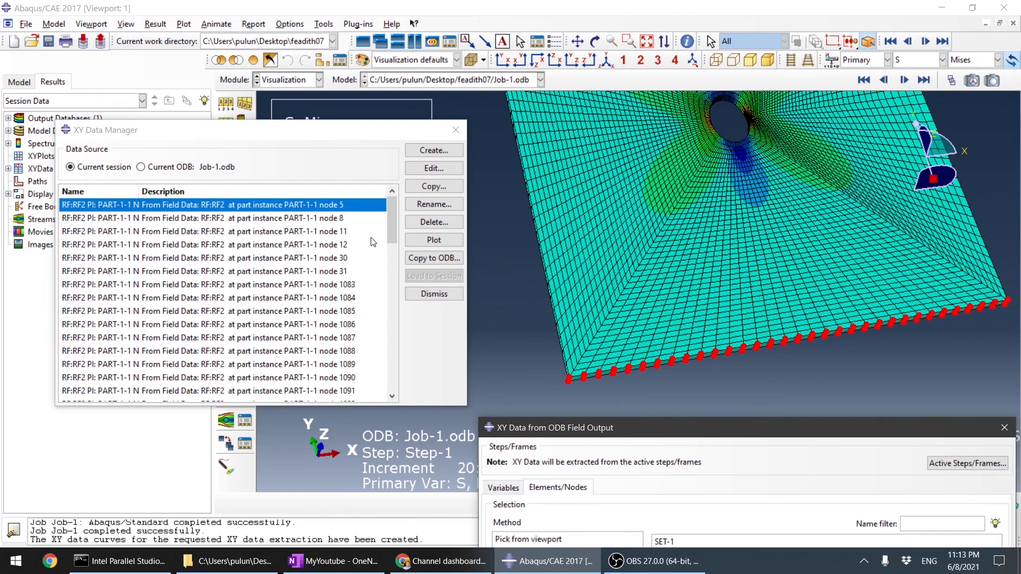
# Step: Create new XY data with Operate on XY data as the source and insert the sum((A,A,...)) operator into the expression
pyautogui.click(438, 152)
pyautogui.click(117, 253)
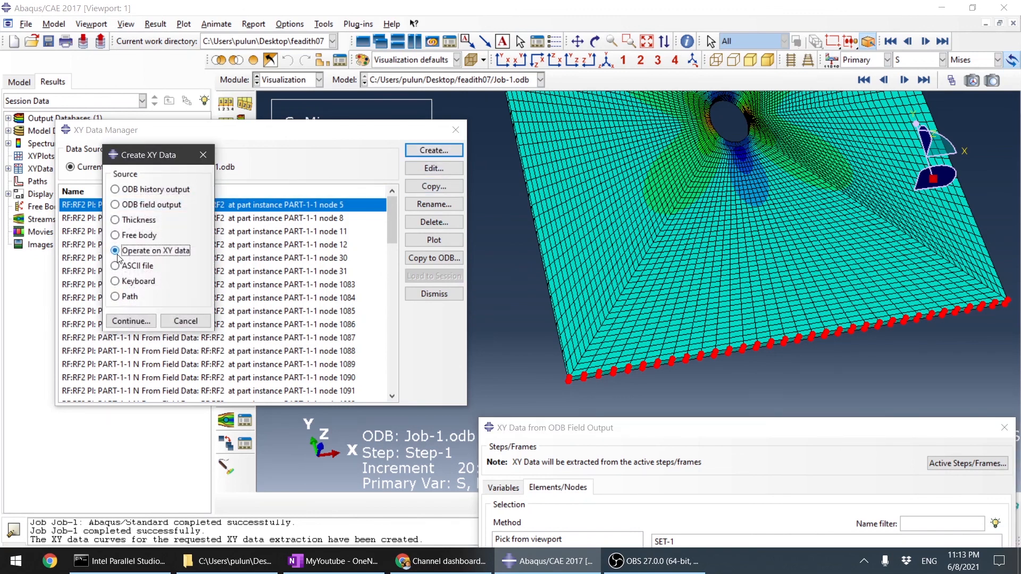
pyautogui.click(131, 321)
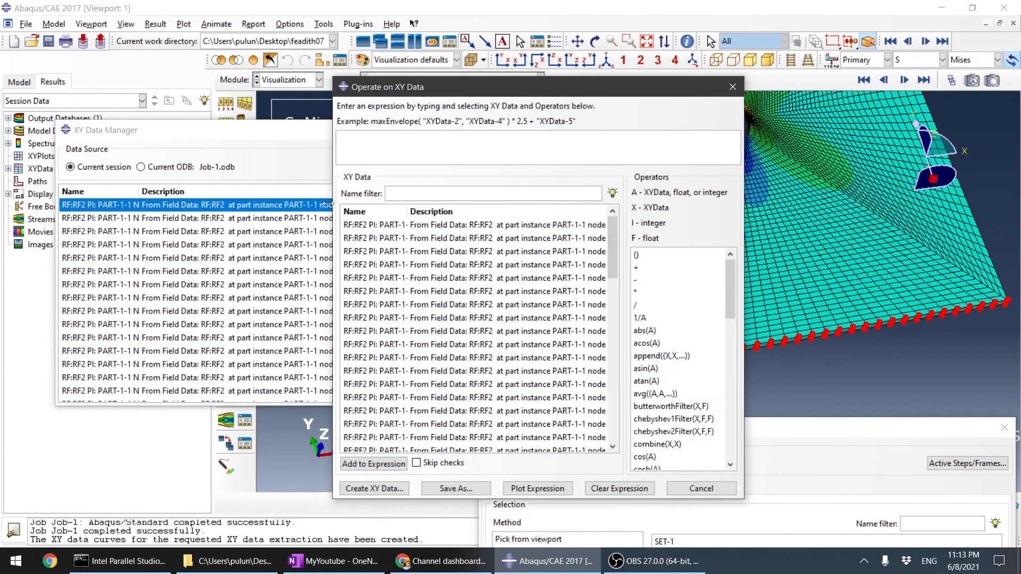
pyautogui.moveTo(732, 284); pyautogui.dragTo(739, 432)
pyautogui.click(665, 402)
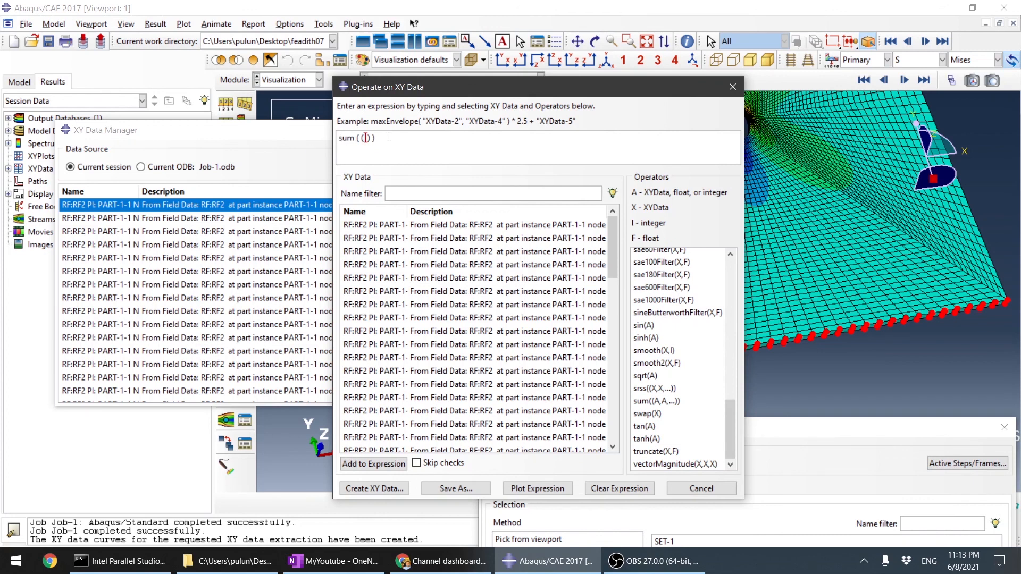
# Step: Add all the RF2 node curves to the sum expression and save the result as "sum"
pyautogui.click(551, 225)
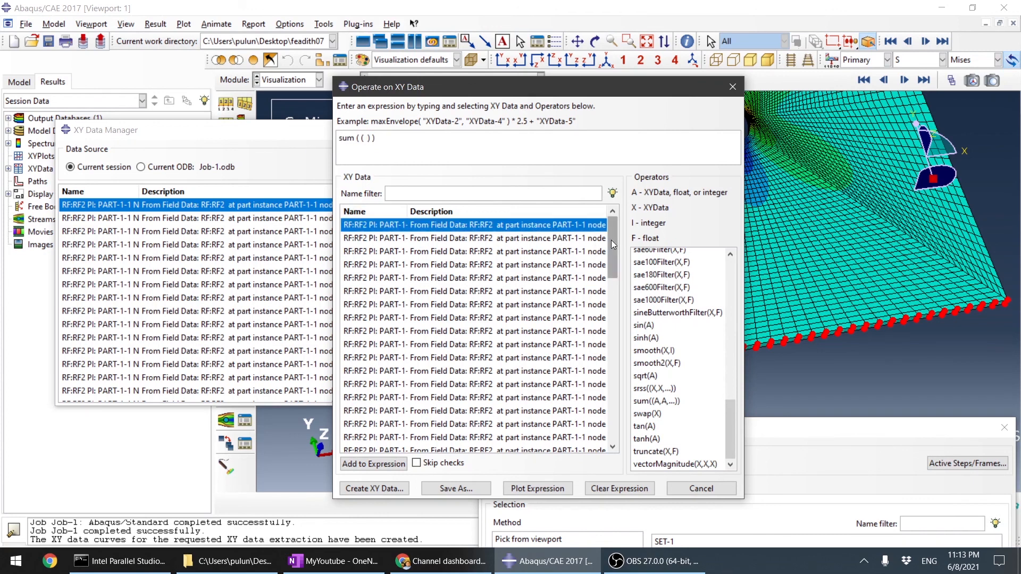
pyautogui.moveTo(613, 244); pyautogui.dragTo(597, 453)
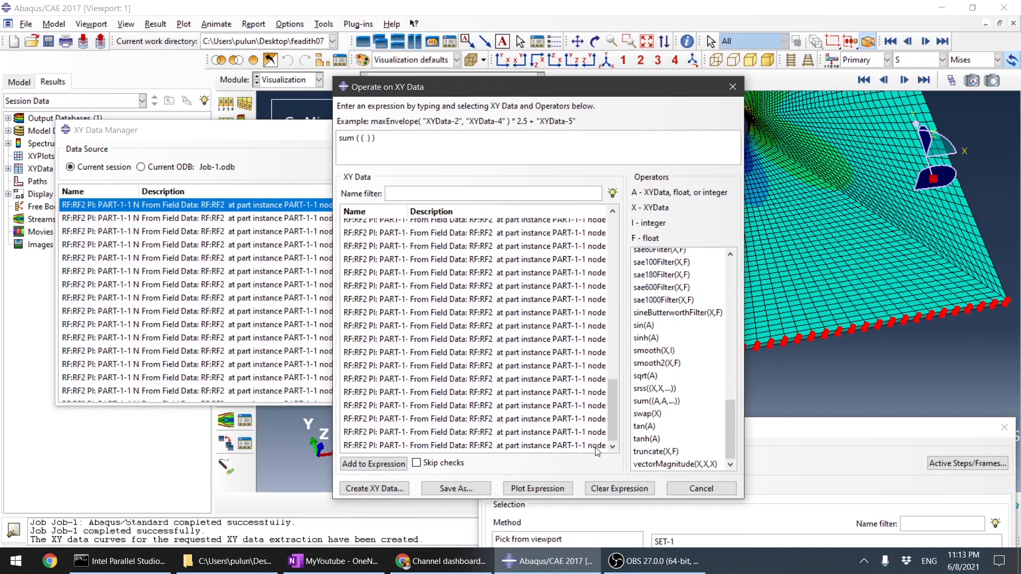
pyautogui.keyDown('shift'); pyautogui.click(597, 446); pyautogui.keyUp('shift')
pyautogui.click(367, 465)
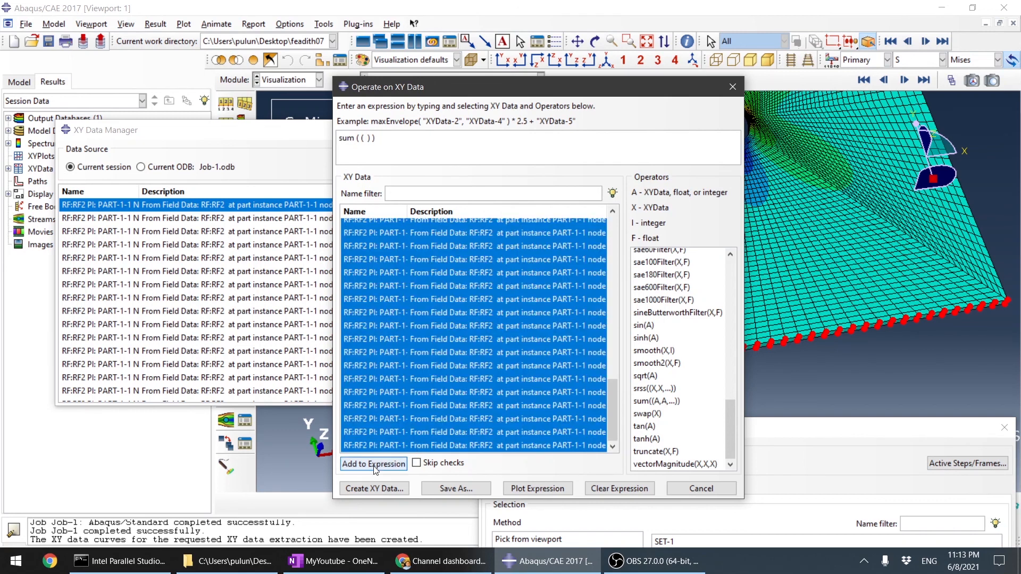
pyautogui.click(442, 489)
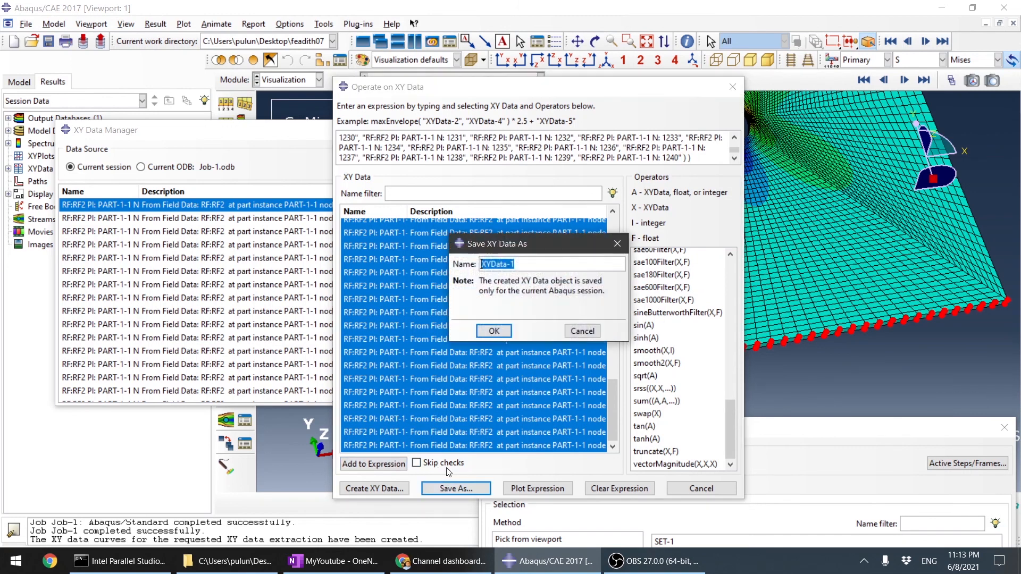
pyautogui.write('sum')
pyautogui.click(494, 331)
# Step: Find the "sum" curve among the session's XY data and plot it
pyautogui.click(227, 343)
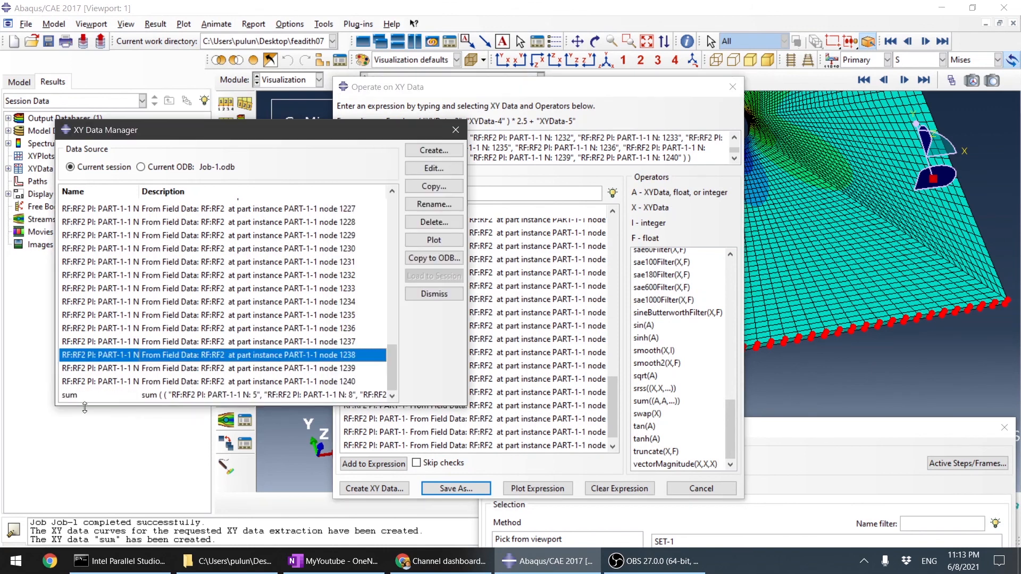
pyautogui.click(91, 382)
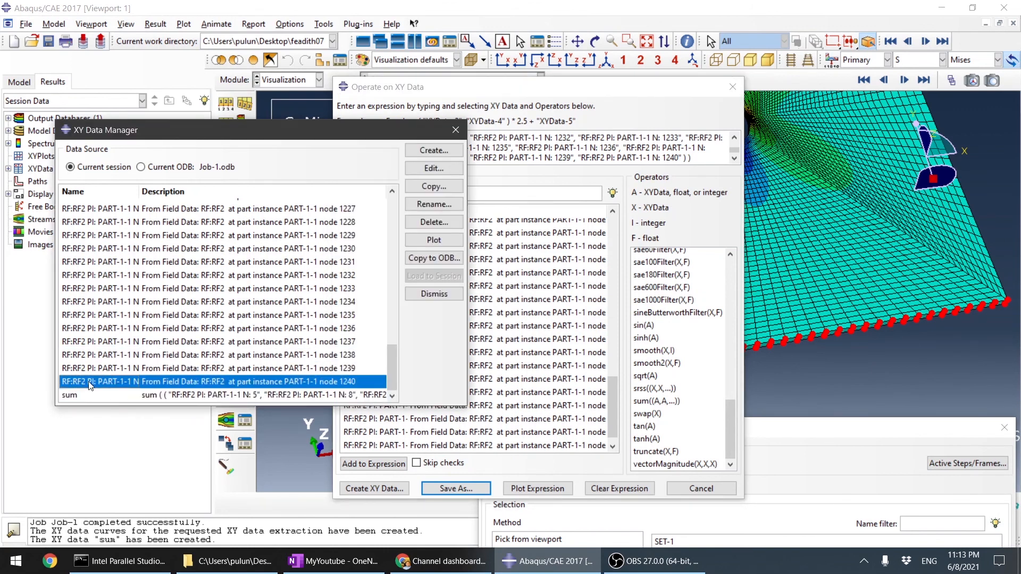
pyautogui.scroll(15, 212, 293)
pyautogui.scroll(-15, 267, 260)
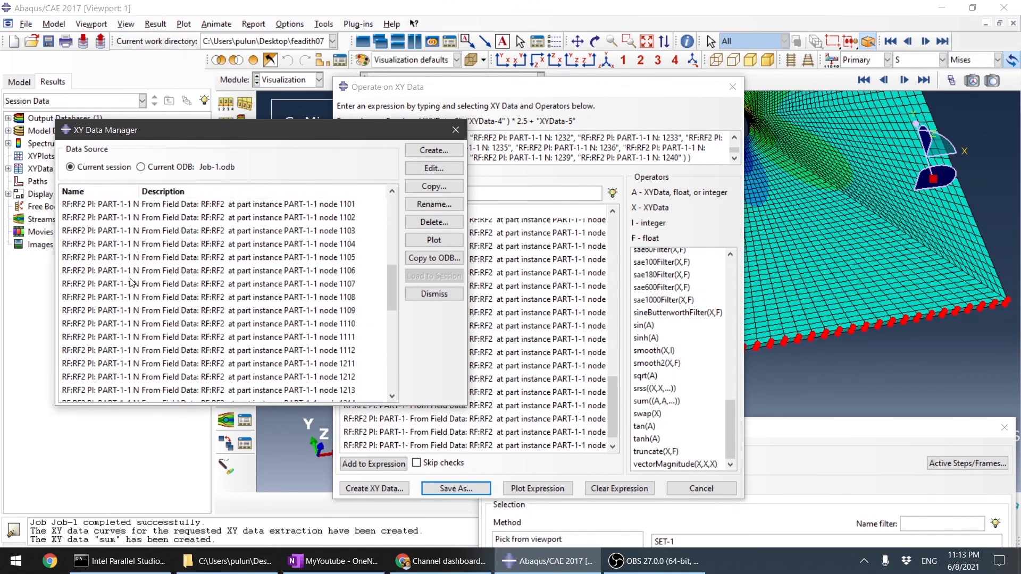
pyautogui.click(219, 396)
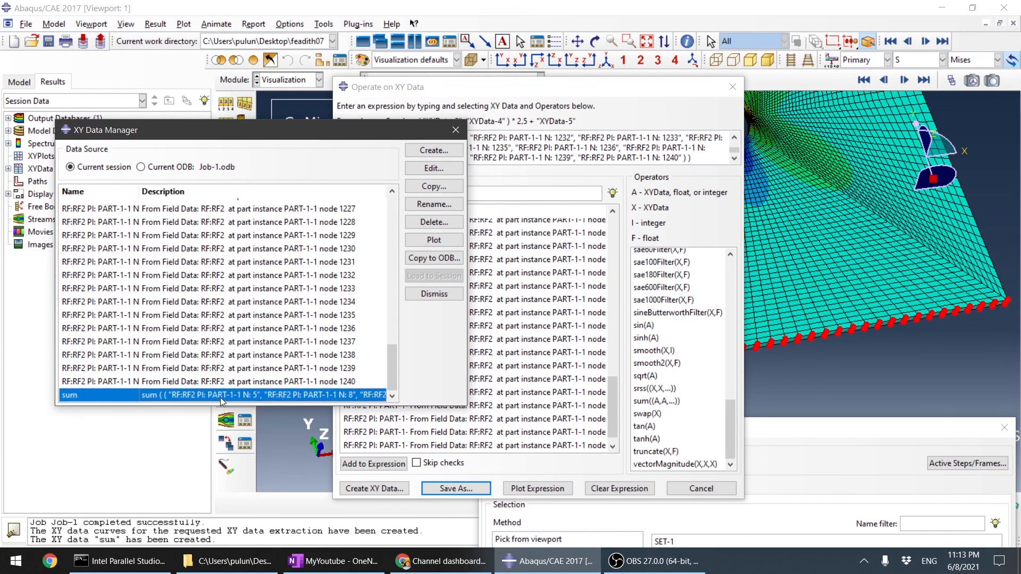
pyautogui.click(416, 241)
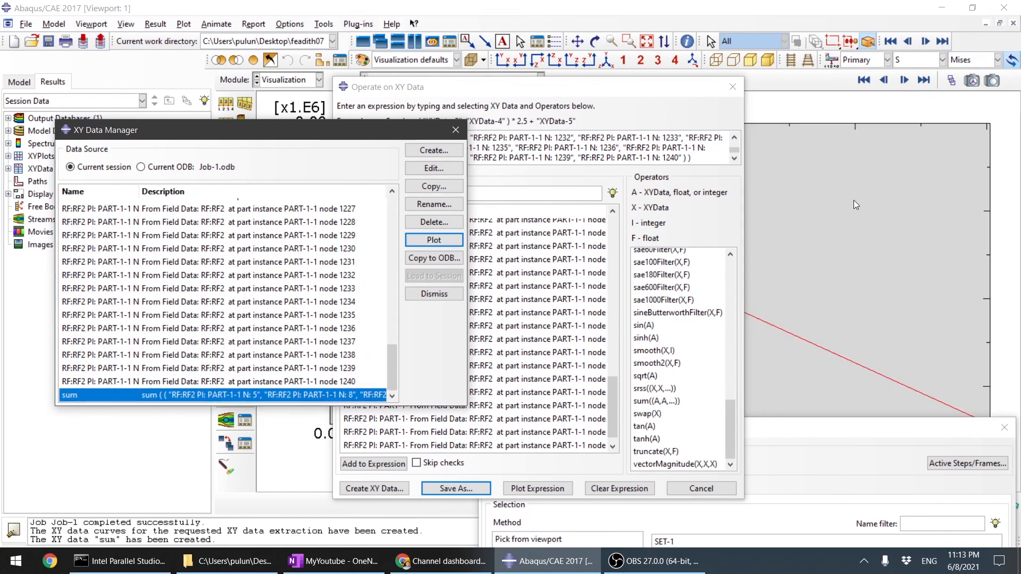
# Step: Close the Operate on XY Data and XY Data Manager dialogs and examine the force at the end of the summed curve
pyautogui.click(733, 86)
pyautogui.click(456, 130)
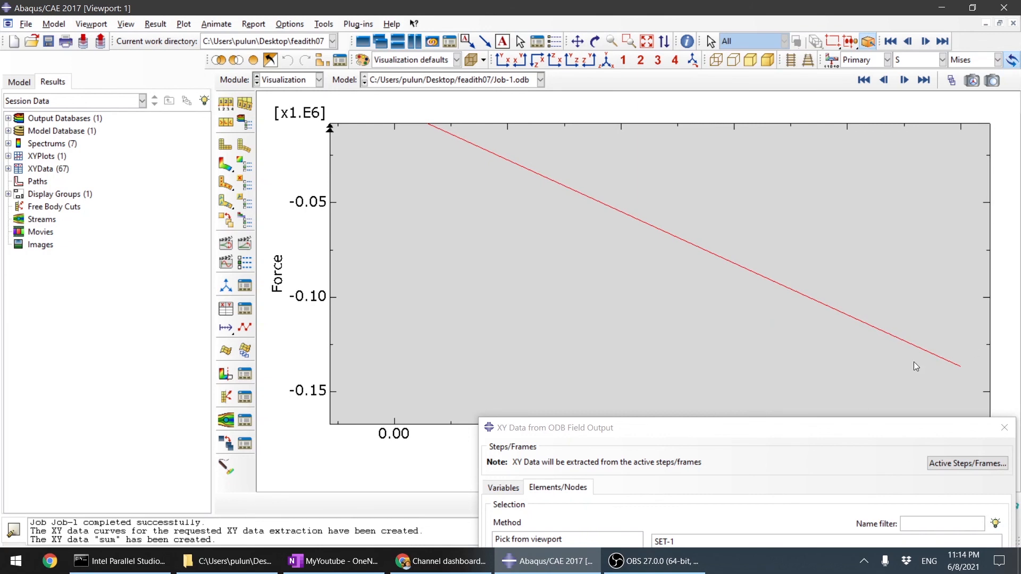
pyautogui.scroll(-2, 914, 363)
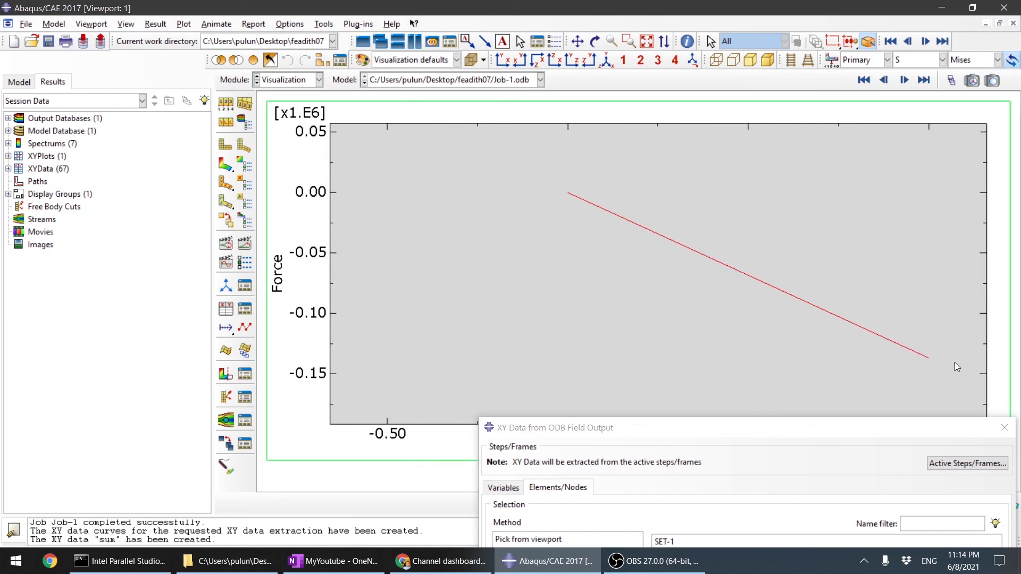
pyautogui.scroll(10, 944, 366)
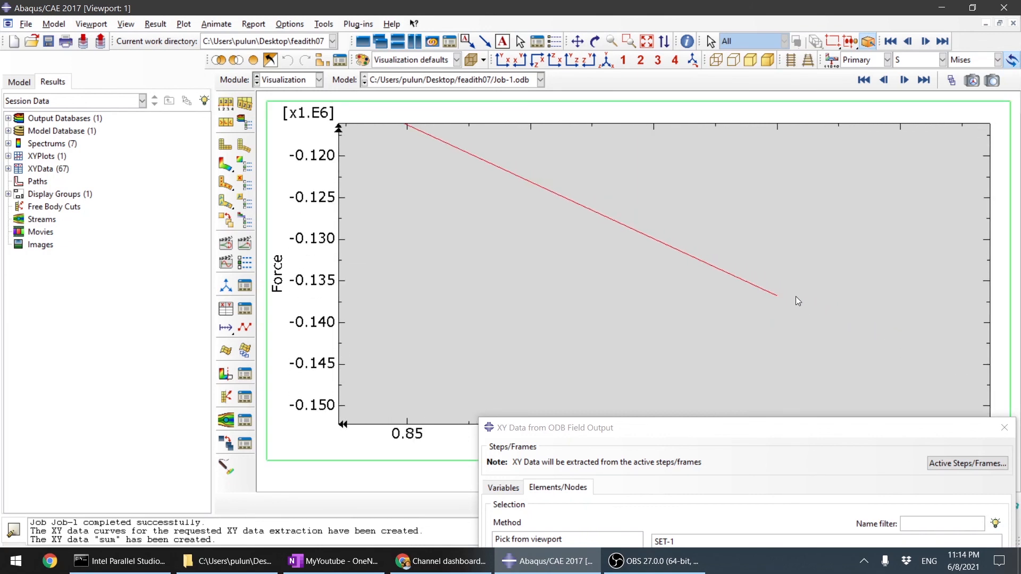
# Step: Open the data table of the session's "sum" curve and select its time and force values for copying
pyautogui.scroll(8, 761, 300)
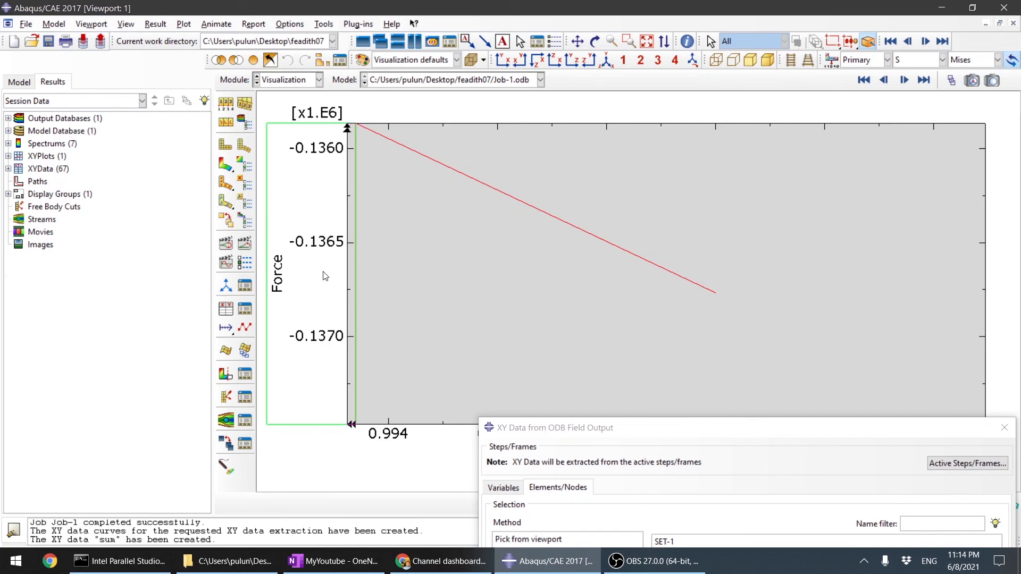
pyautogui.scroll(5, 432, 261)
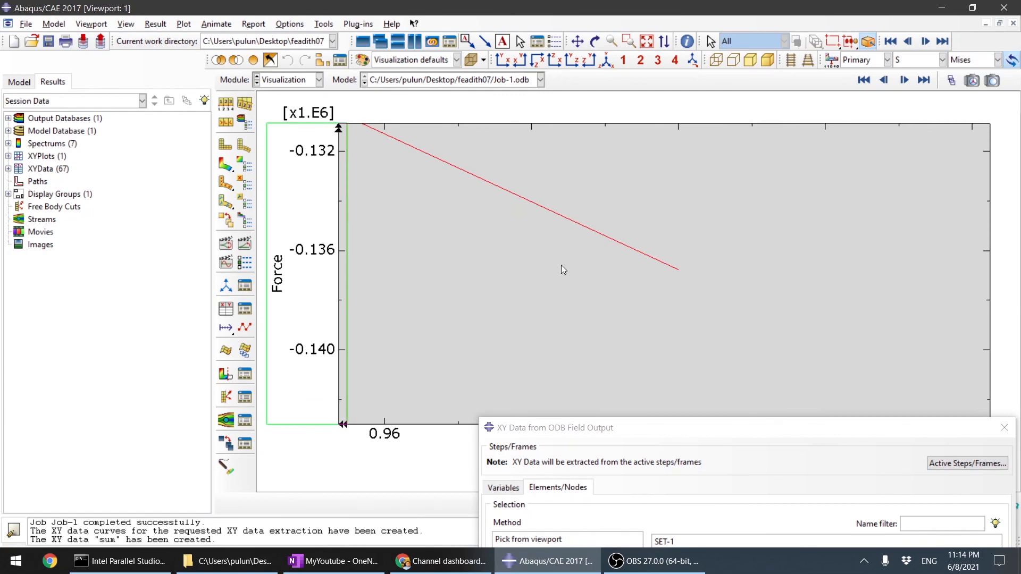
pyautogui.click(245, 311)
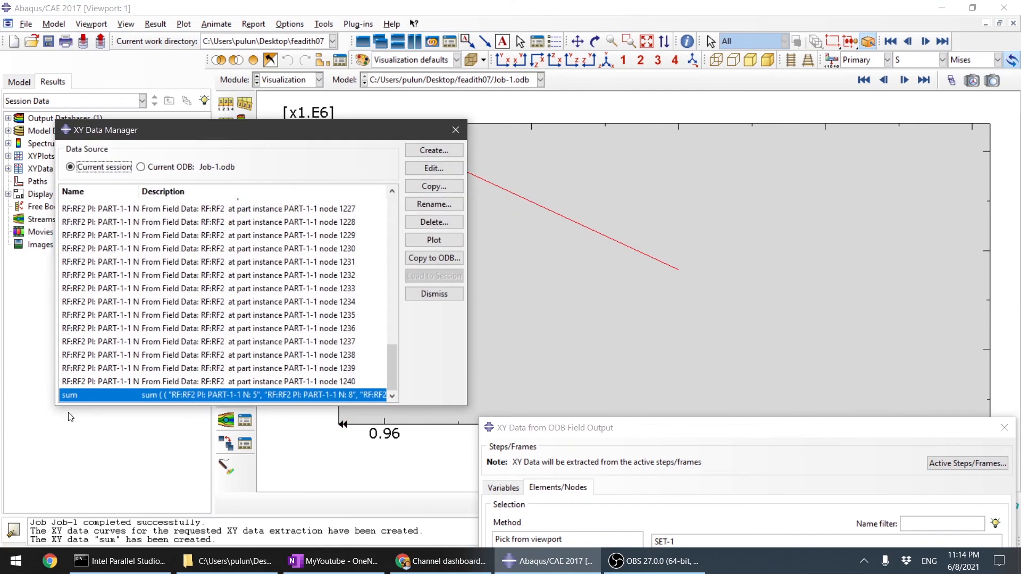
pyautogui.doubleClick(81, 398)
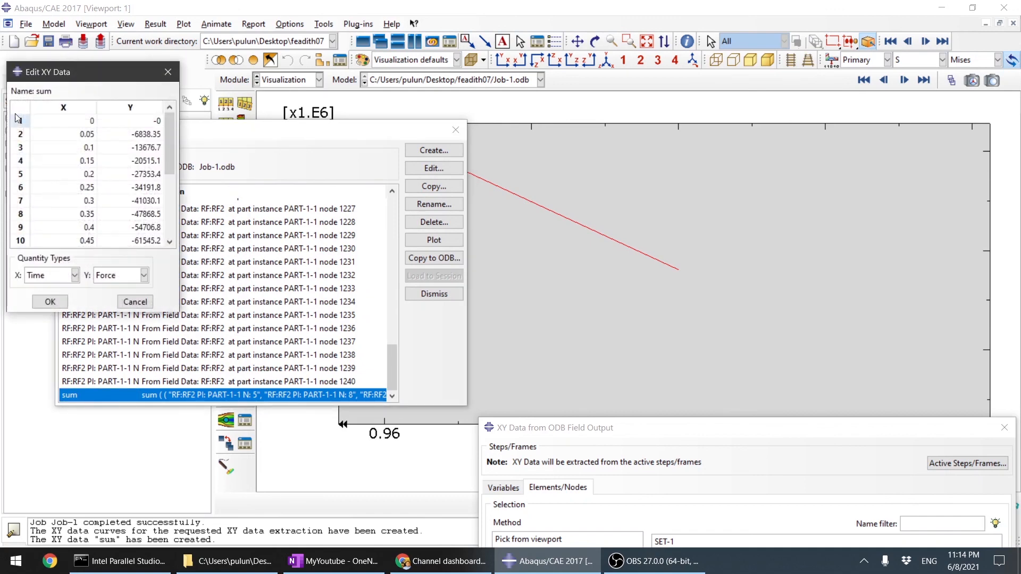
pyautogui.moveTo(52, 124); pyautogui.dragTo(157, 285)
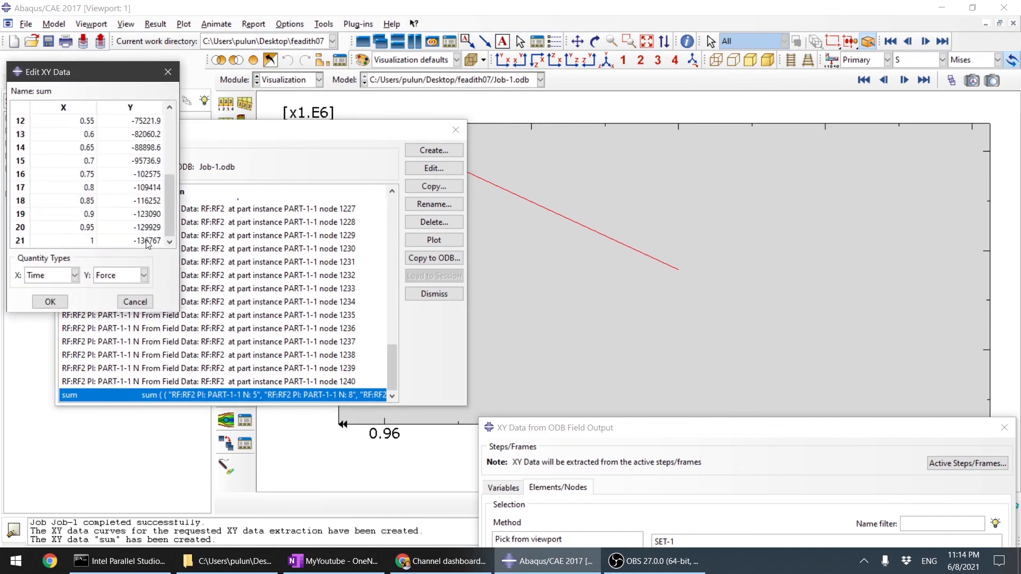
pyautogui.rightClick(113, 178)
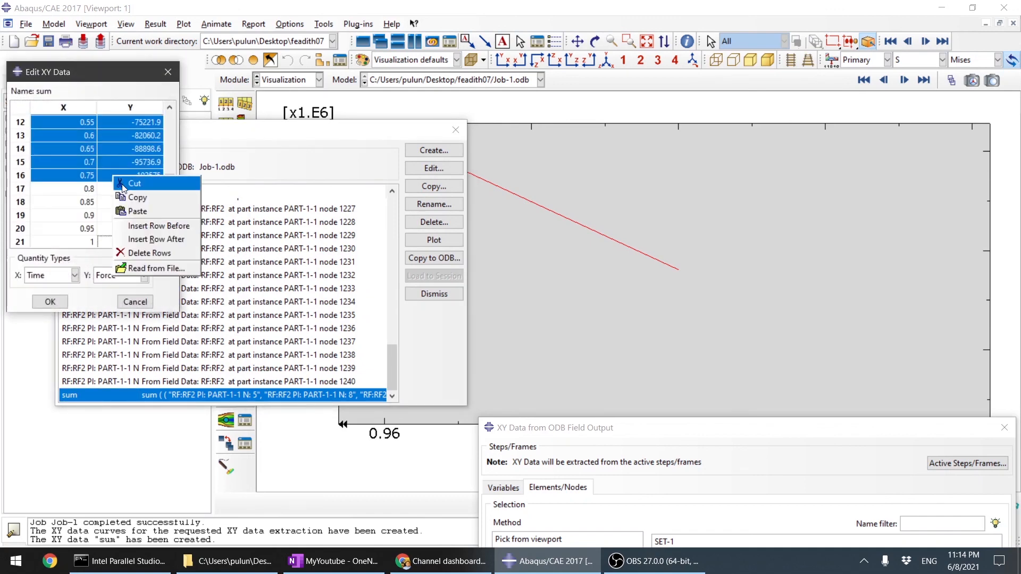